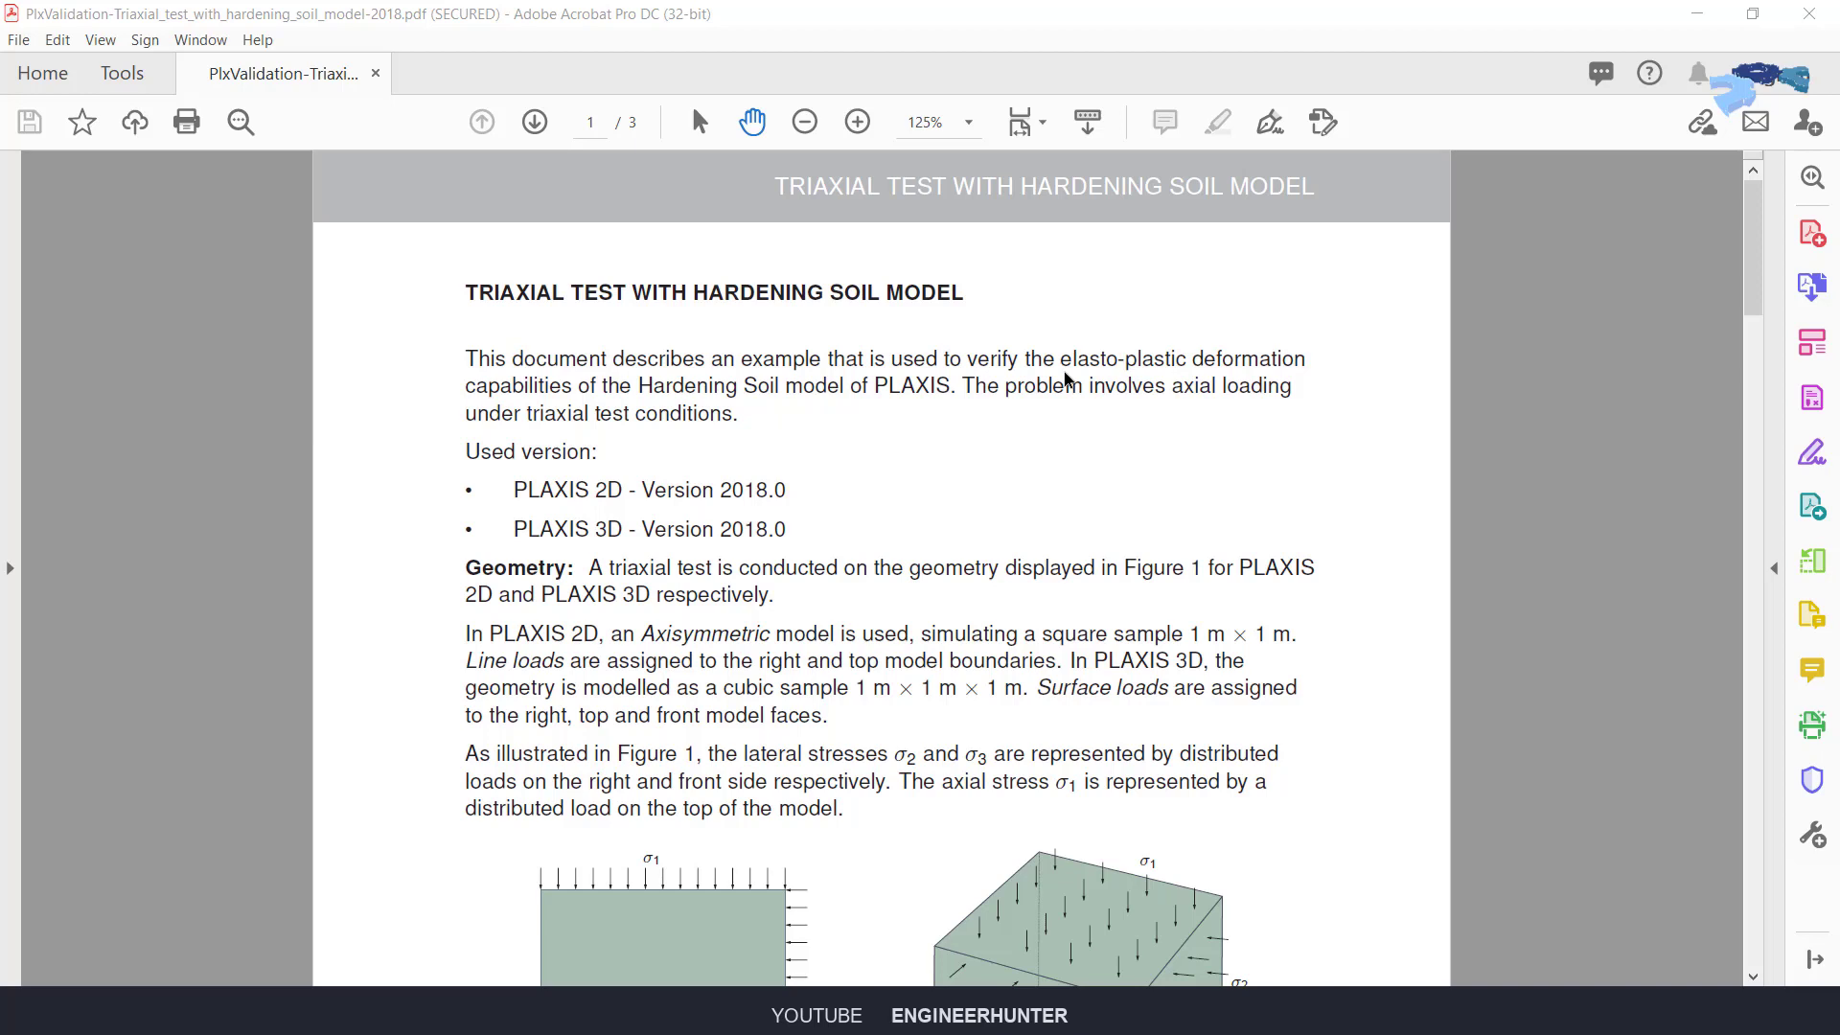
# Step: Review the triaxial test PDF's geometry, loading figure, Hardening Soil parameters, and meshing and calculation notes
pyautogui.click(885, 400)
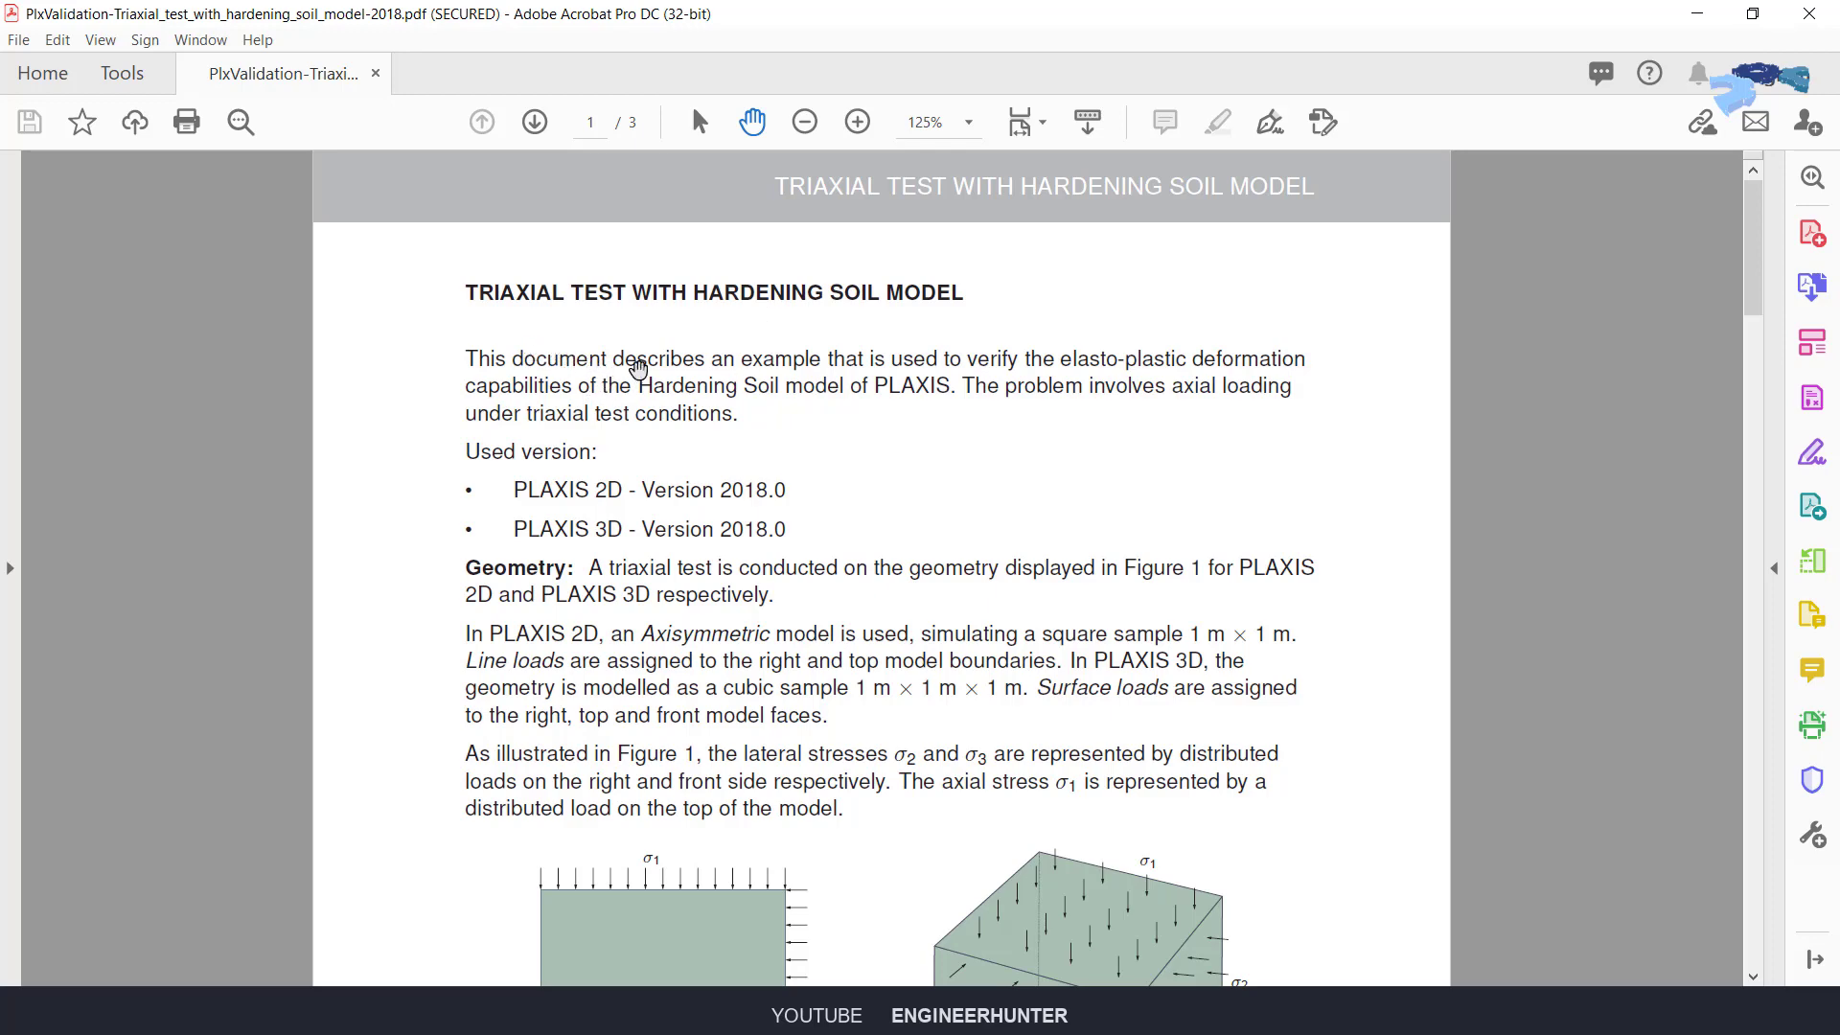
pyautogui.scroll(-3, 757, 443)
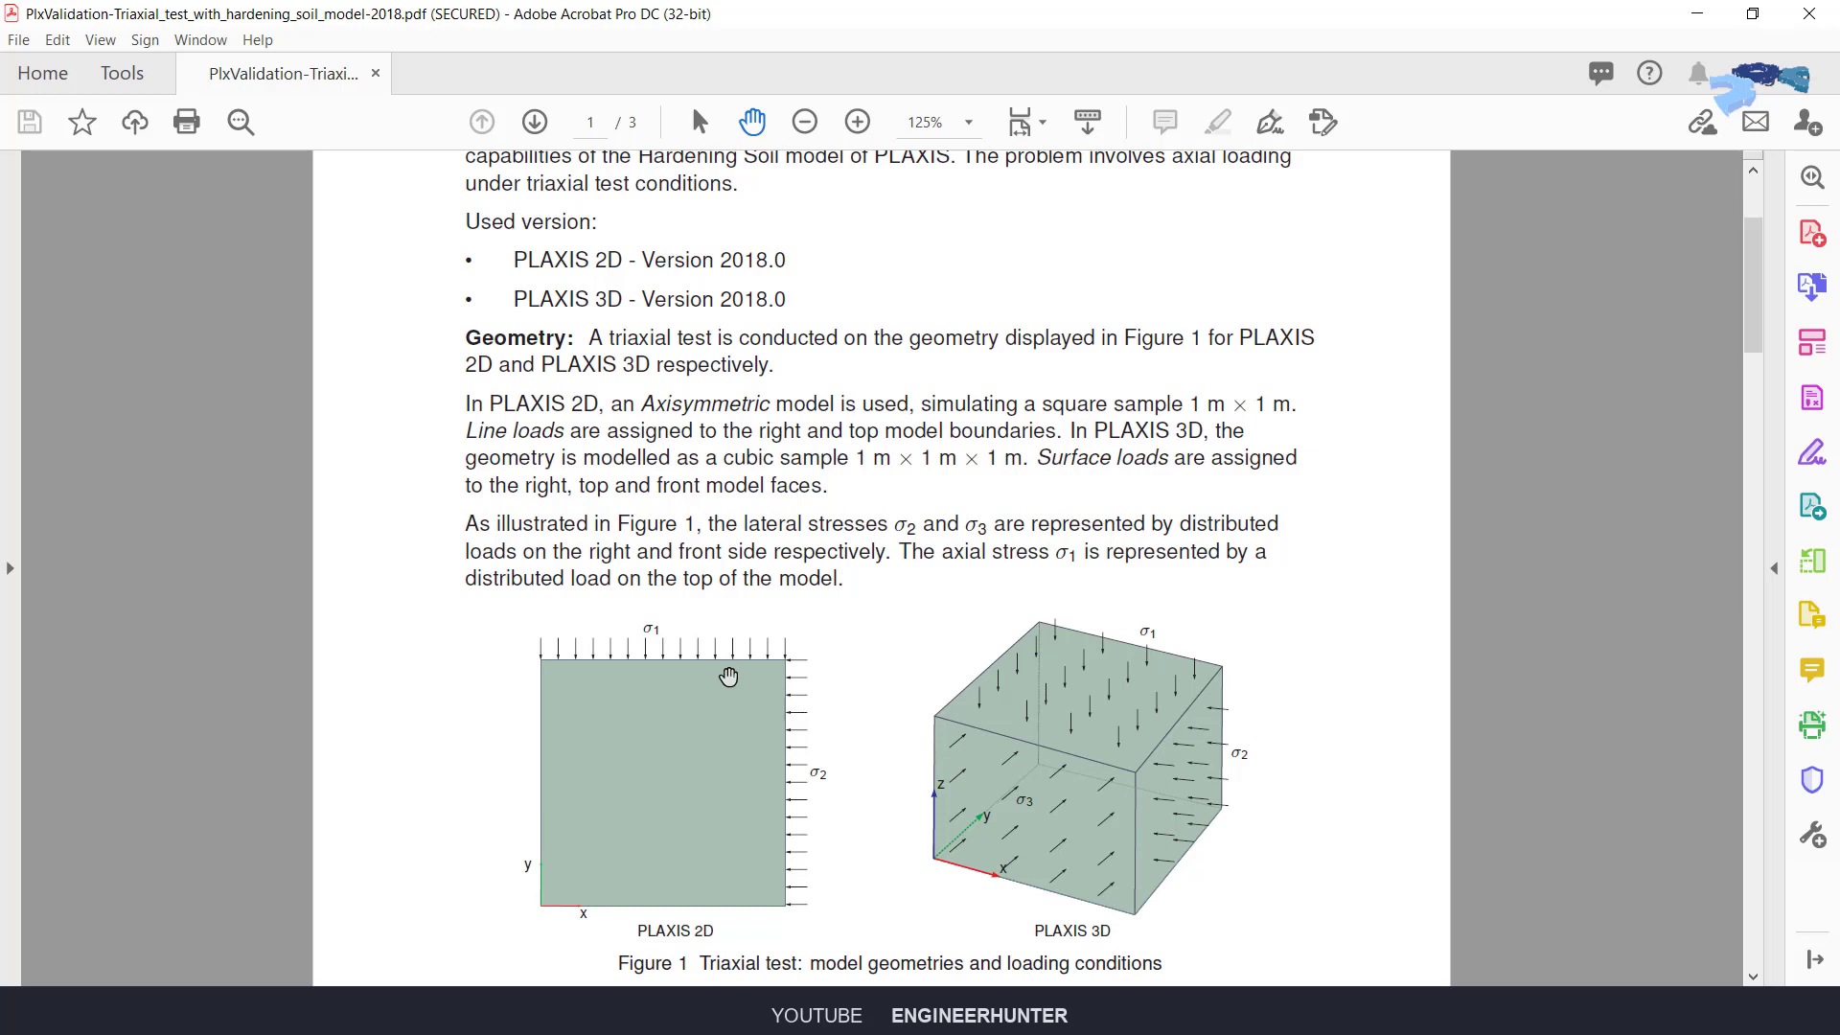
pyautogui.moveTo(728, 676); pyautogui.dragTo(673, 628)
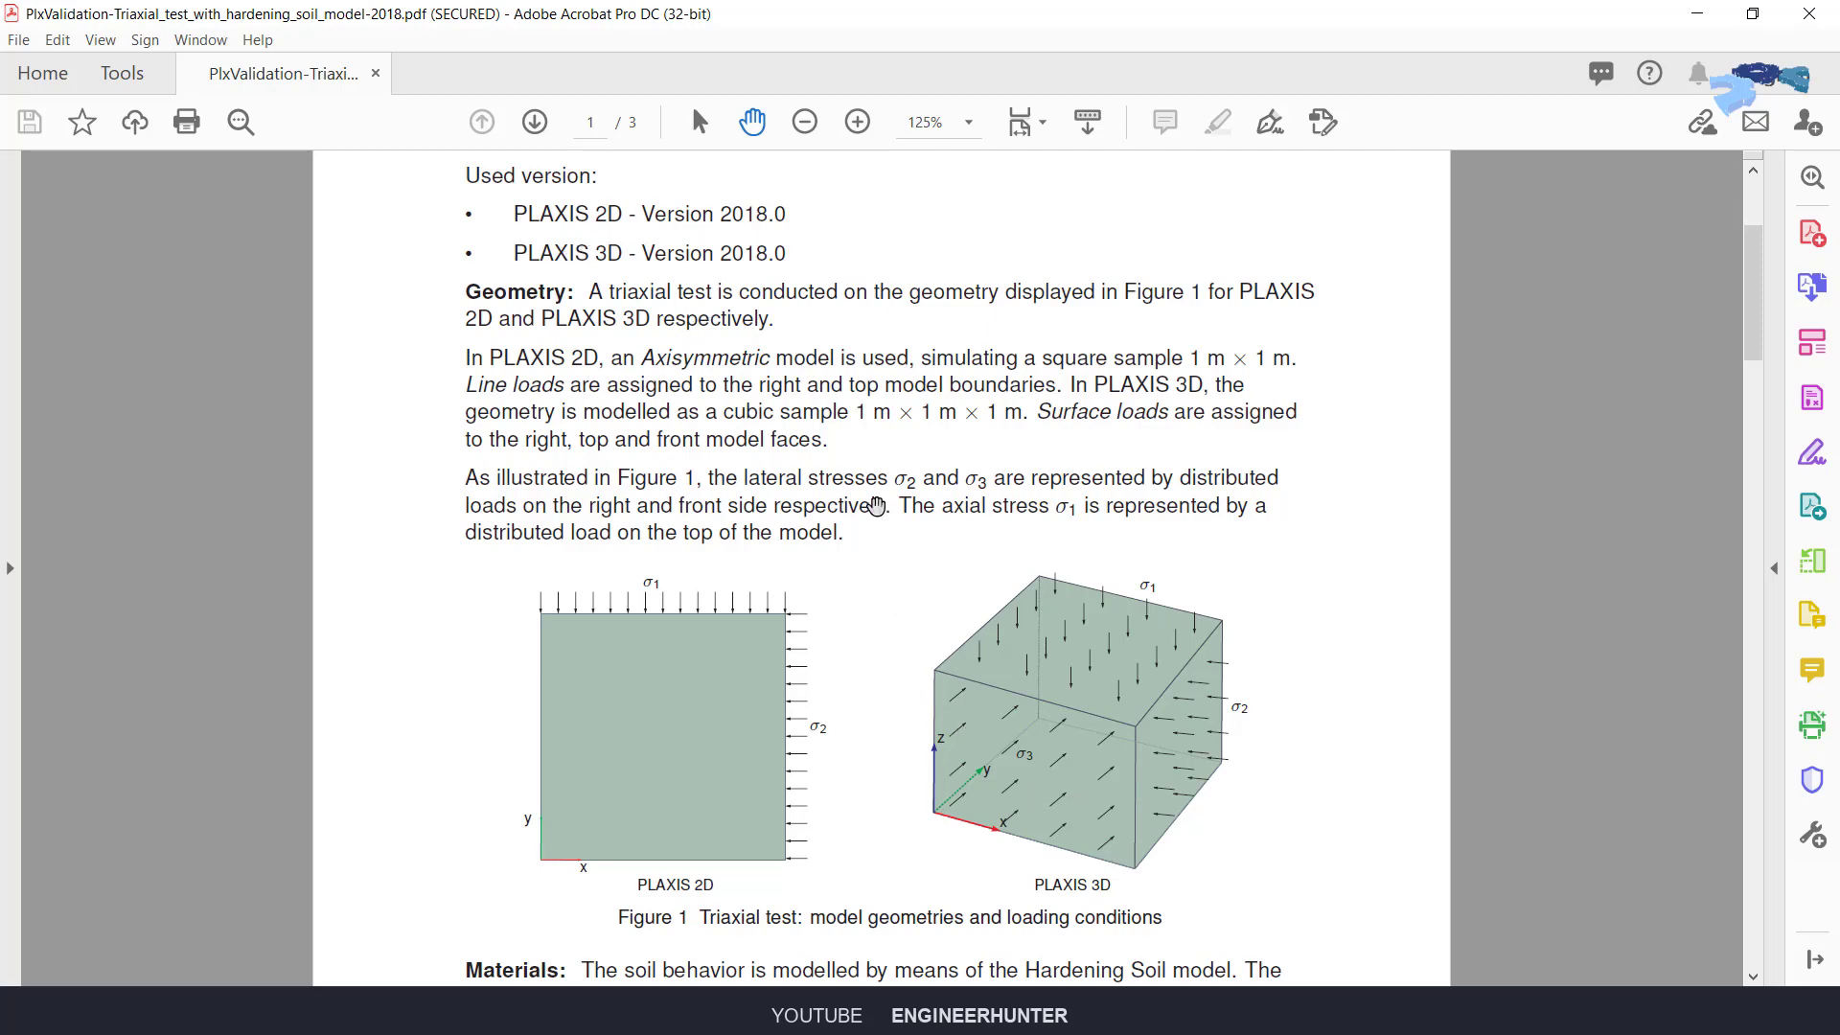
pyautogui.scroll(-3, 872, 460)
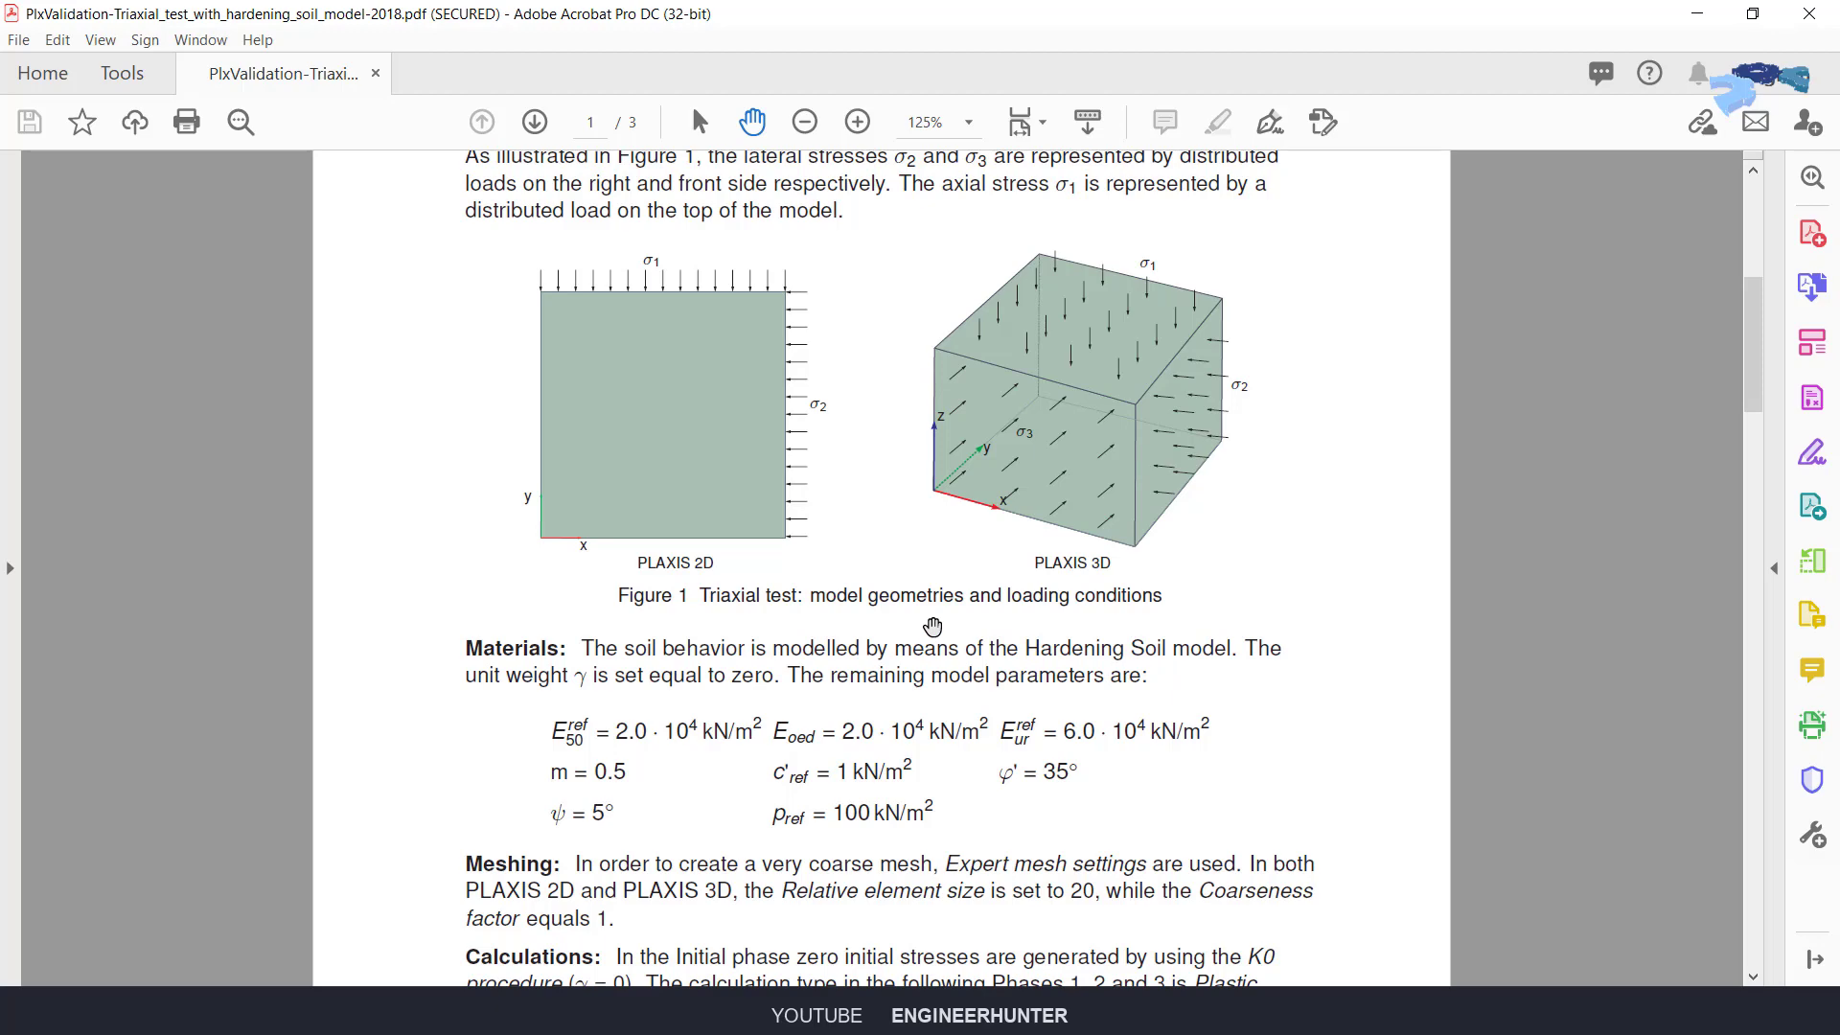
pyautogui.scroll(-1, 918, 628)
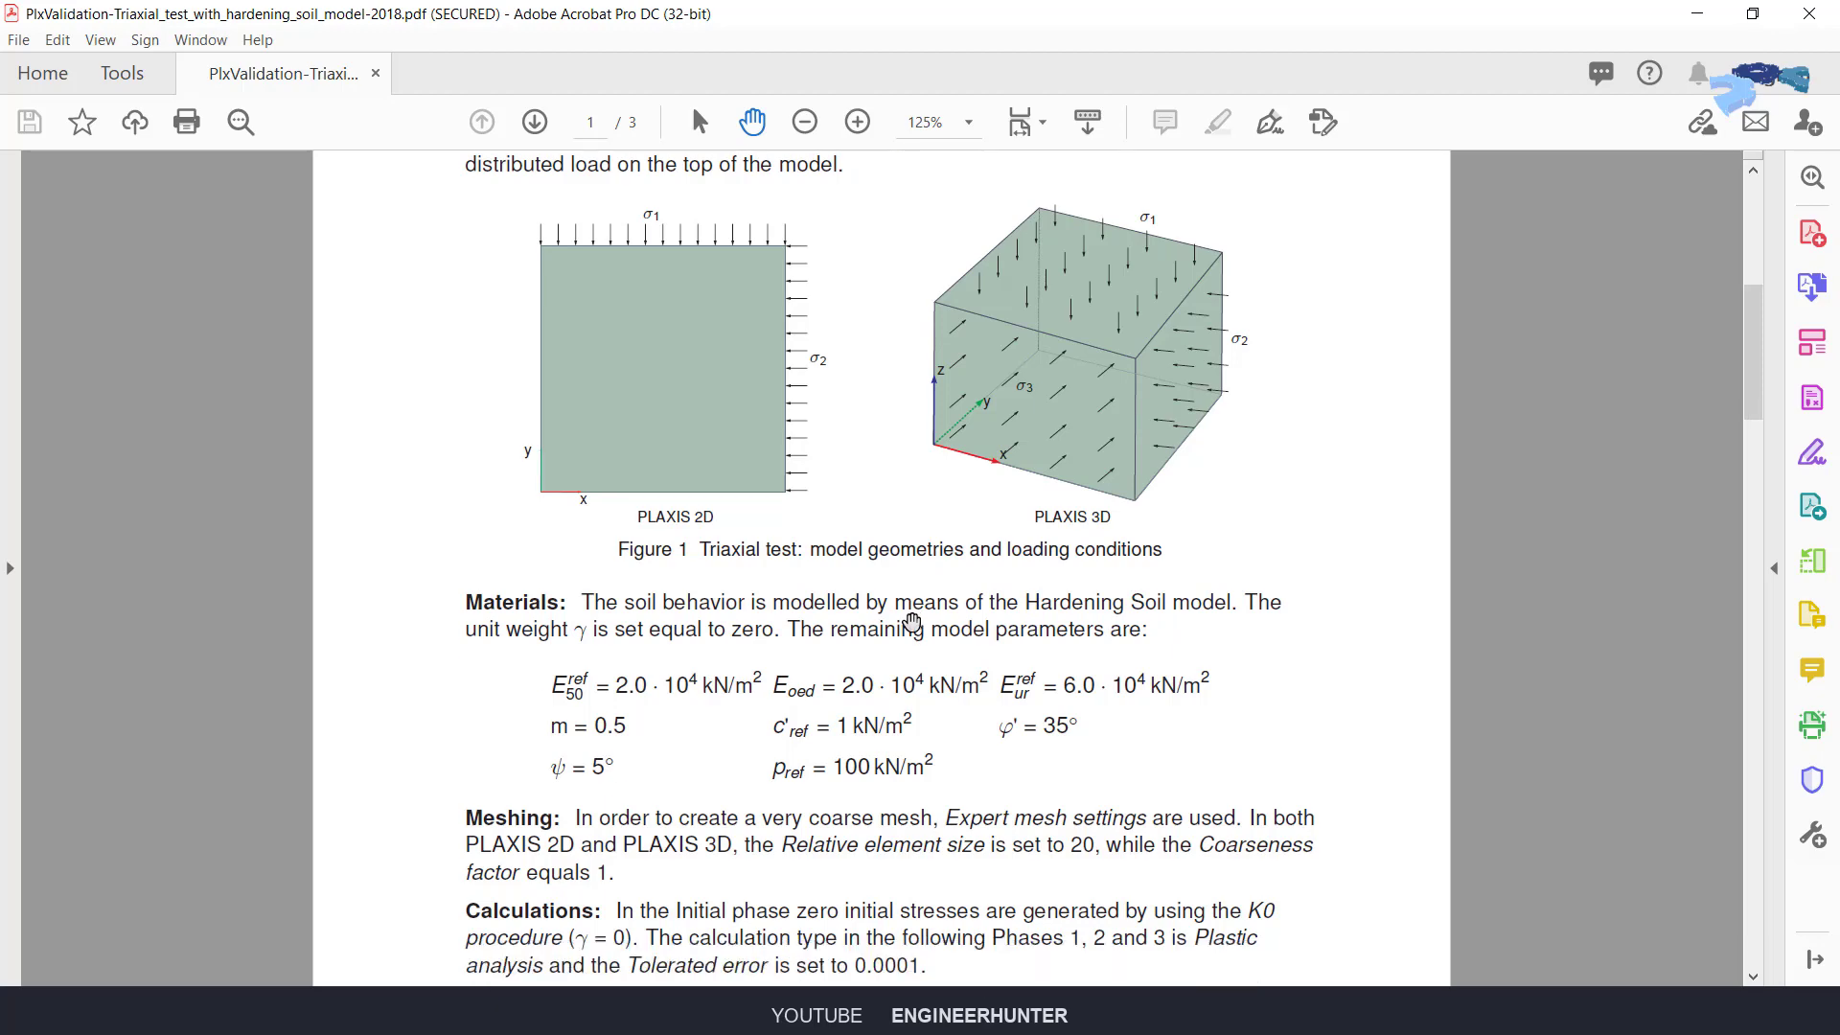
pyautogui.scroll(6, 905, 639)
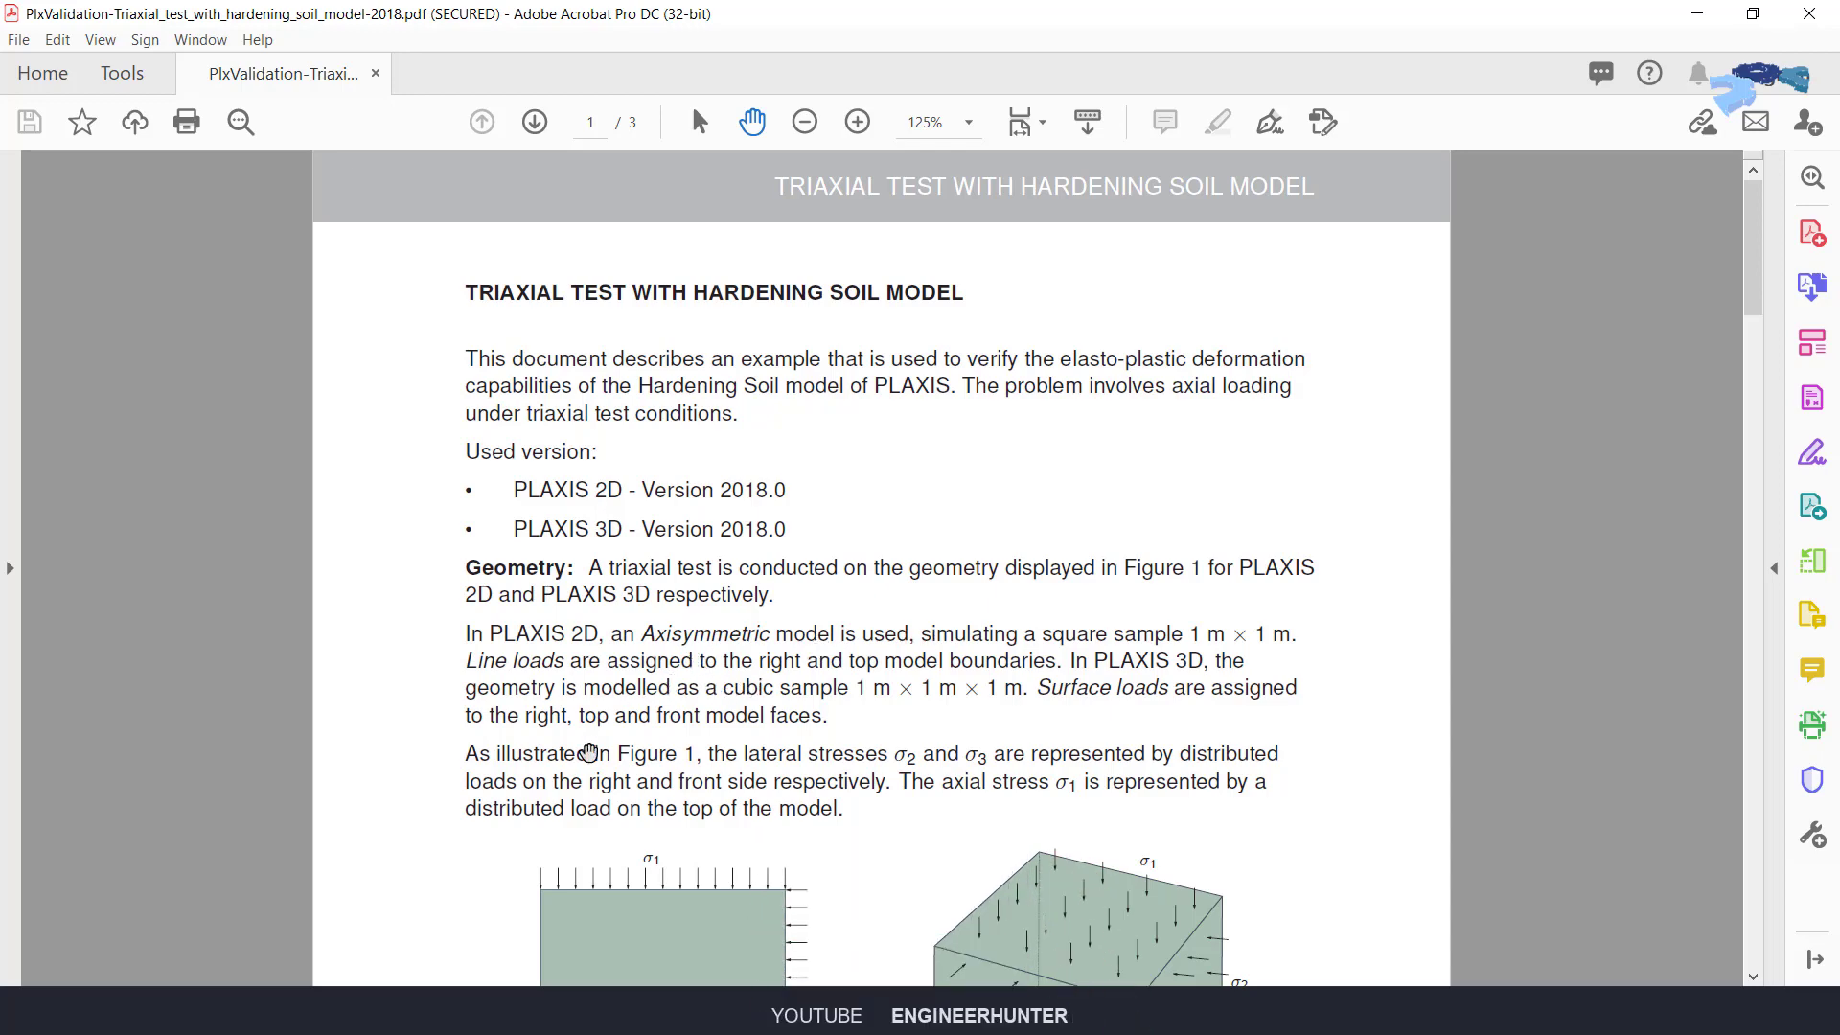
# Step: Switch to PLAXIS 2D and set the project's model type to Axisymmetry
pyautogui.click(301, 1008)
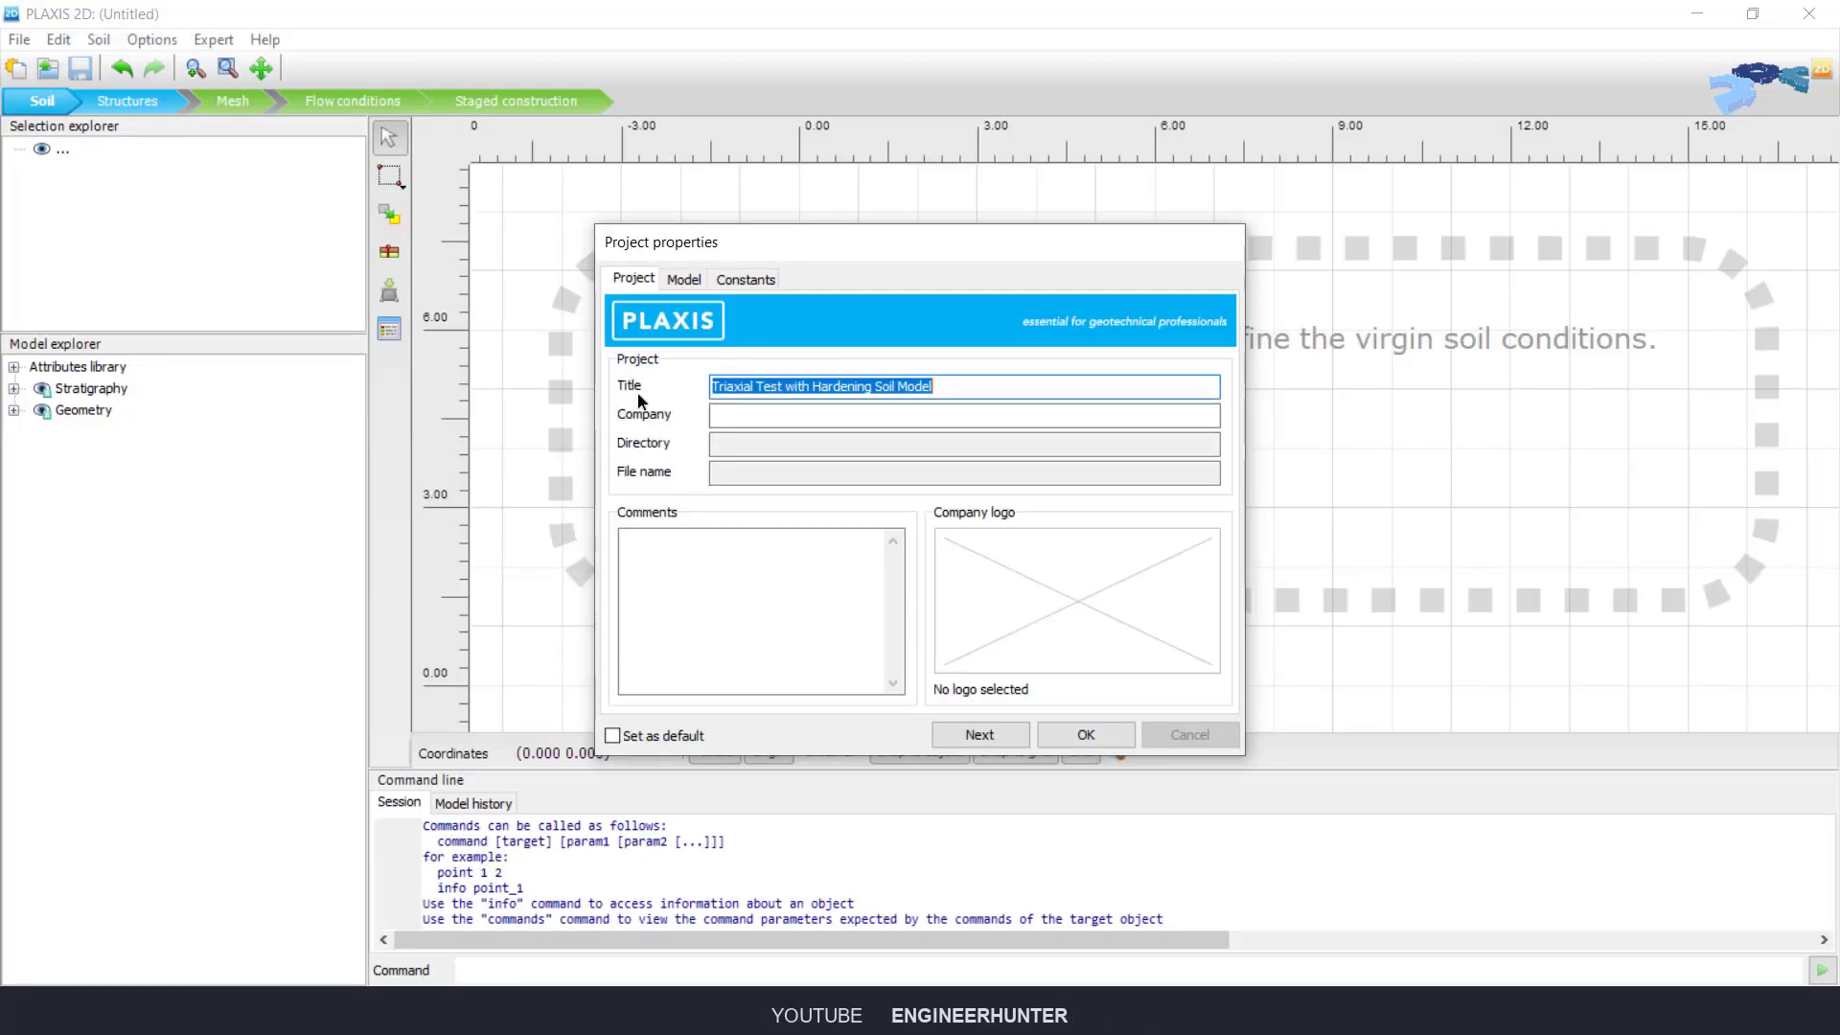
pyautogui.click(685, 279)
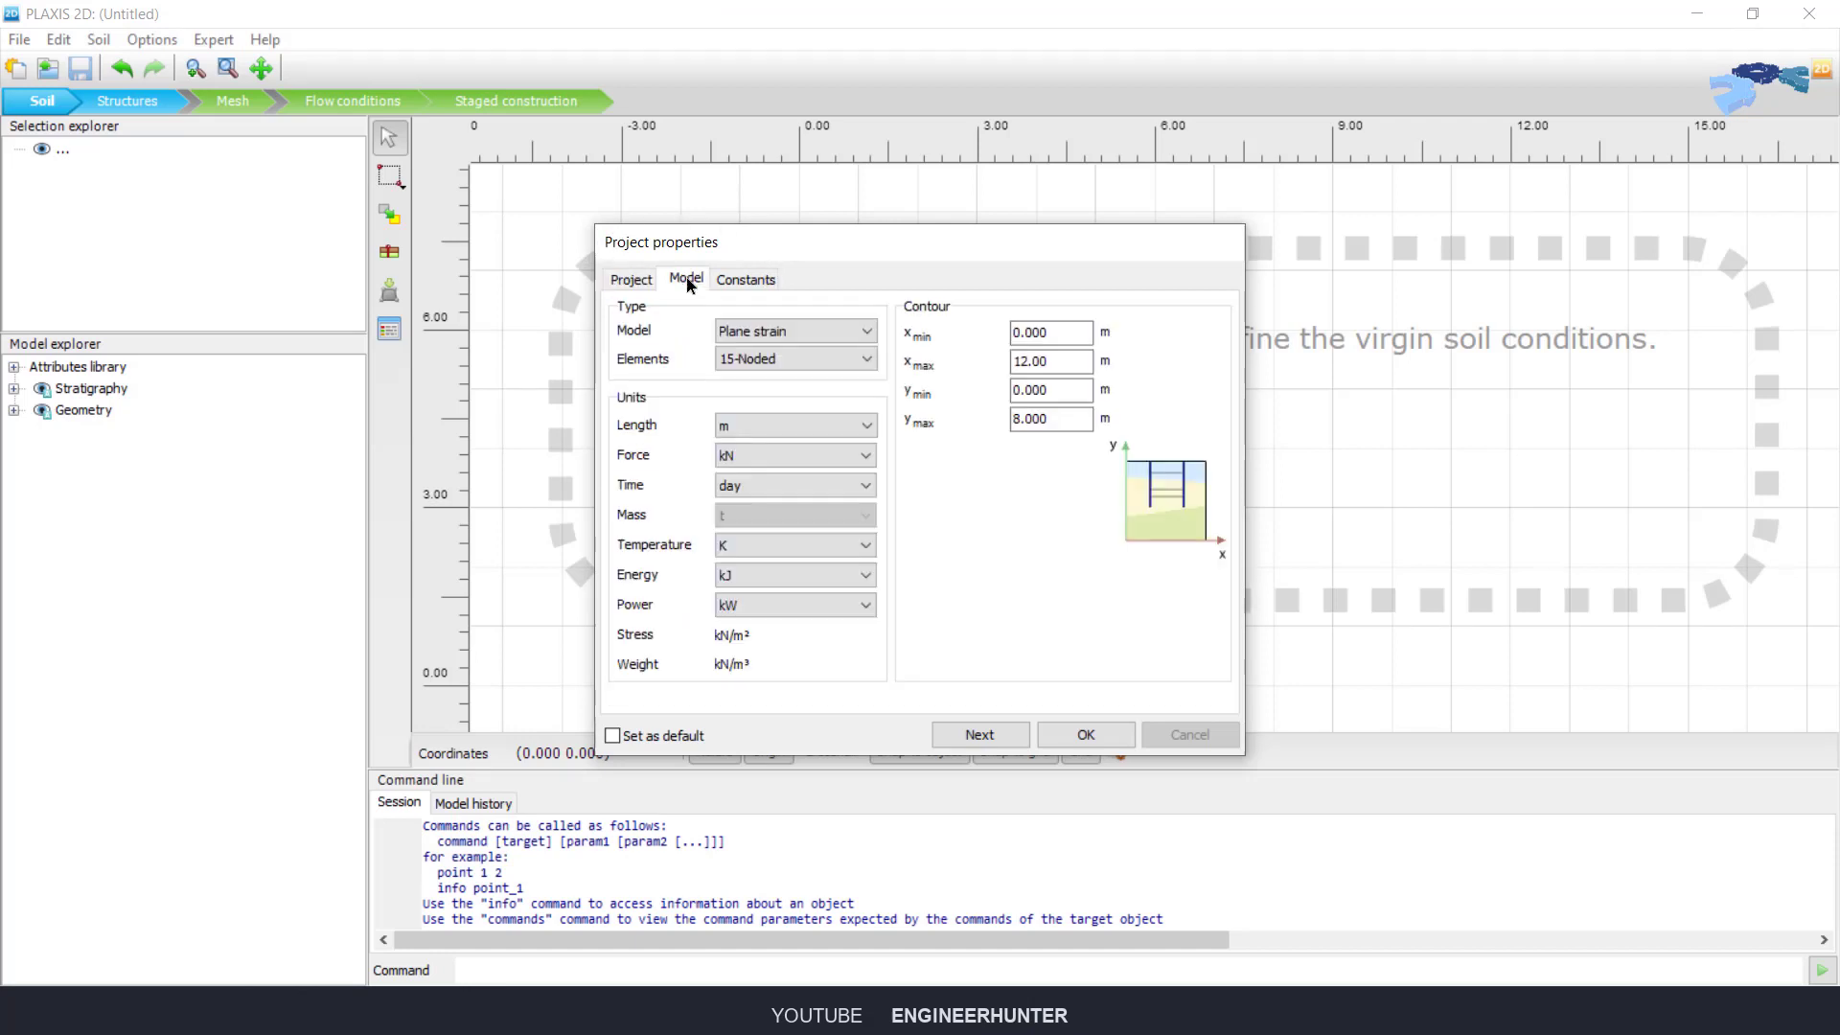
pyautogui.click(836, 326)
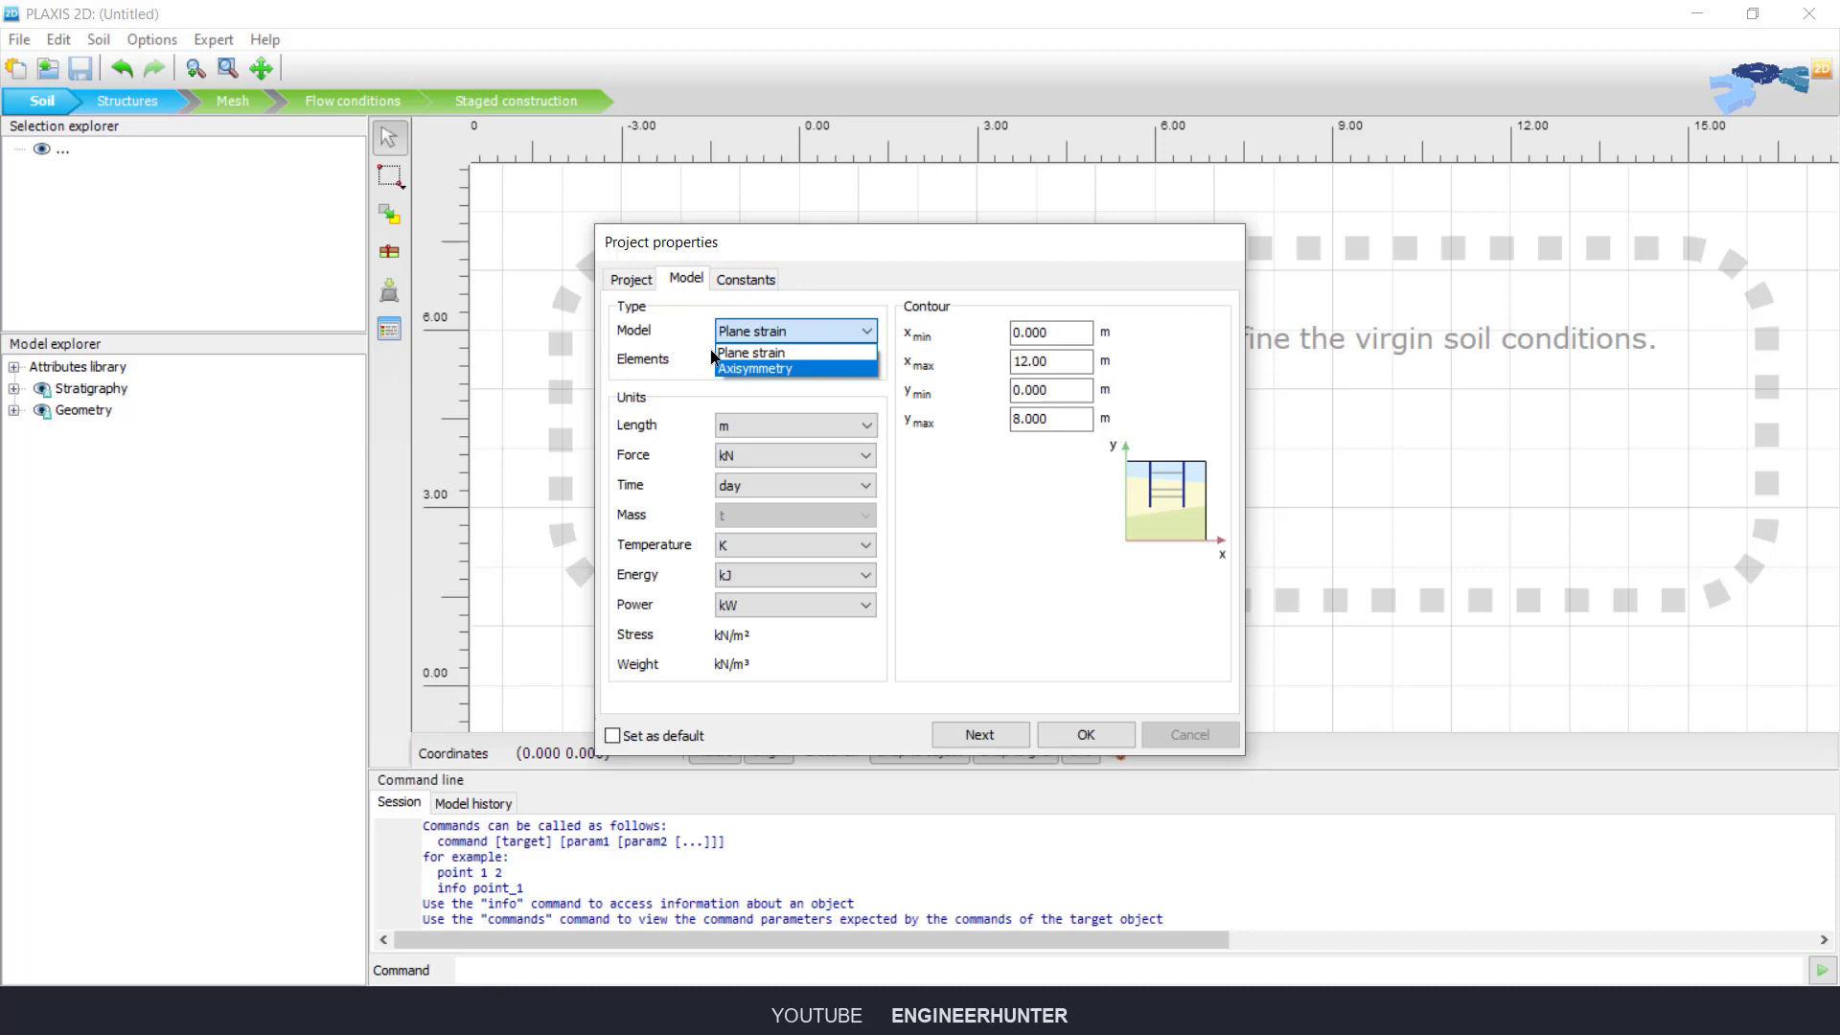
pyautogui.click(739, 370)
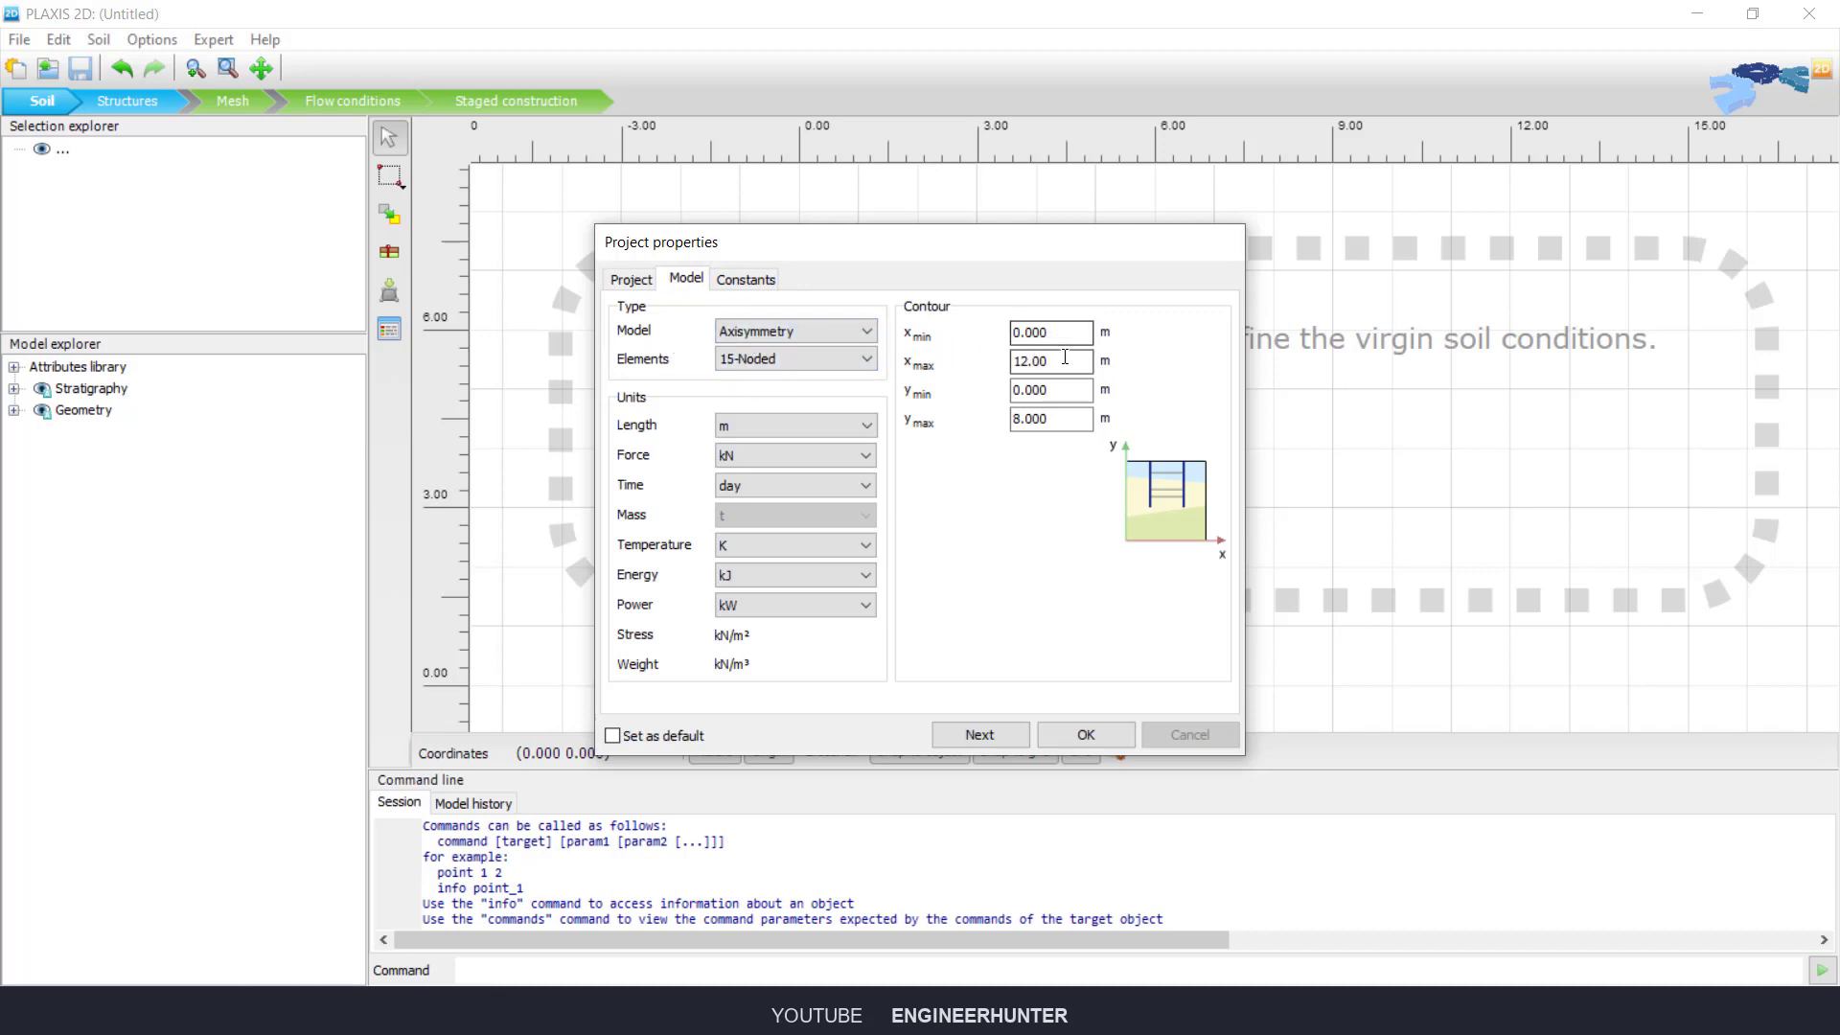
# Step: Set the model contour to x max 1 m and y max 1 m and accept the project properties
pyautogui.moveTo(1068, 359); pyautogui.dragTo(986, 369)
pyautogui.write('1')
pyautogui.press('Tab')
pyautogui.press('Tab')
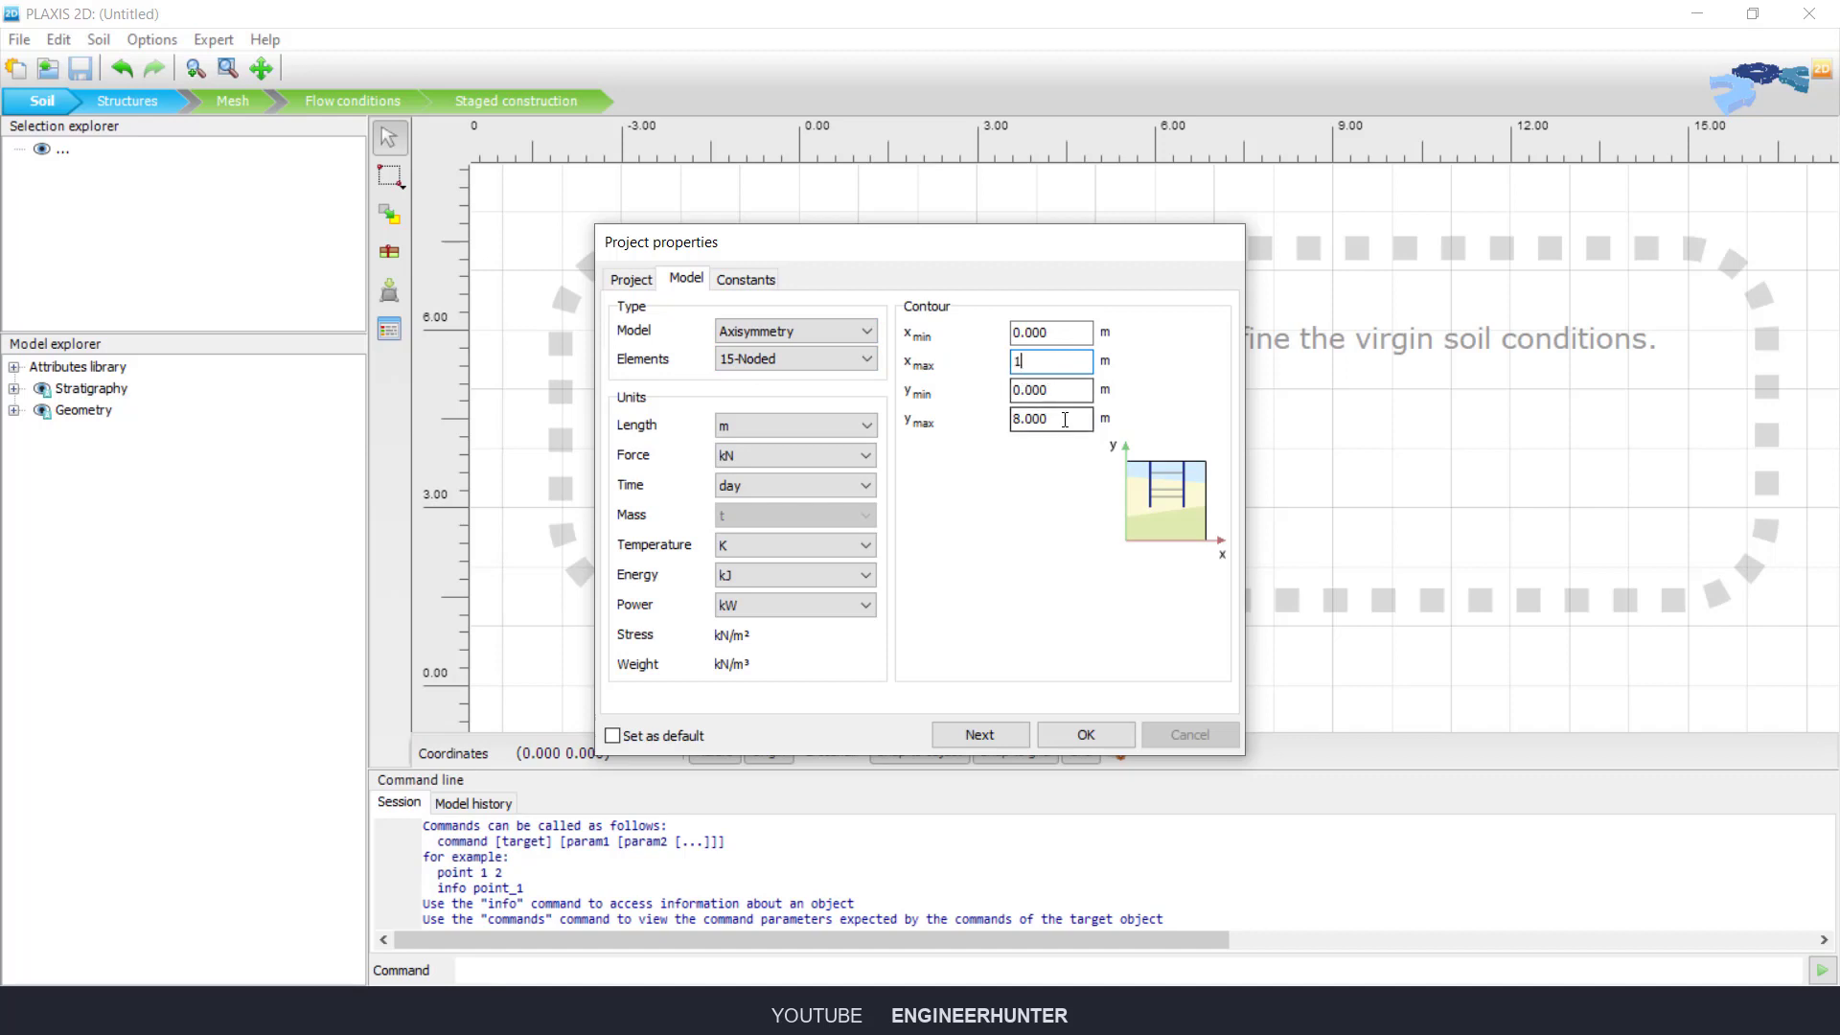
pyautogui.write('1')
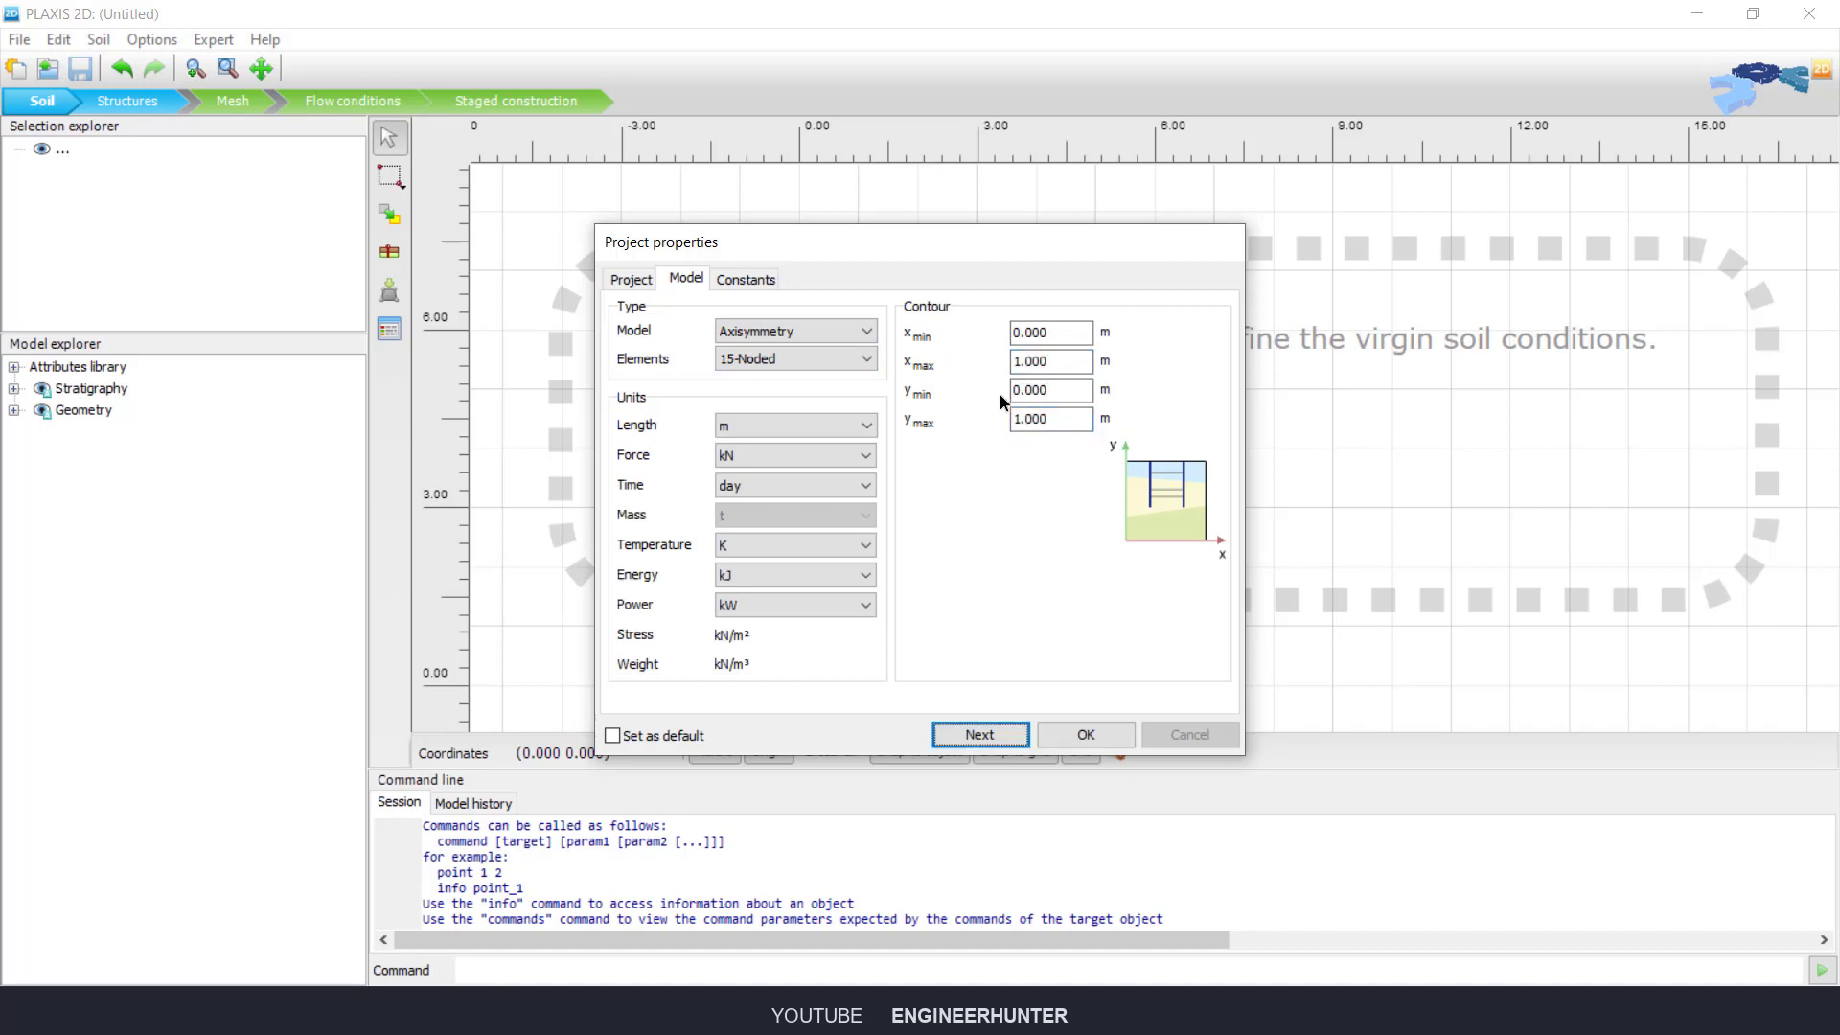
pyautogui.click(1080, 733)
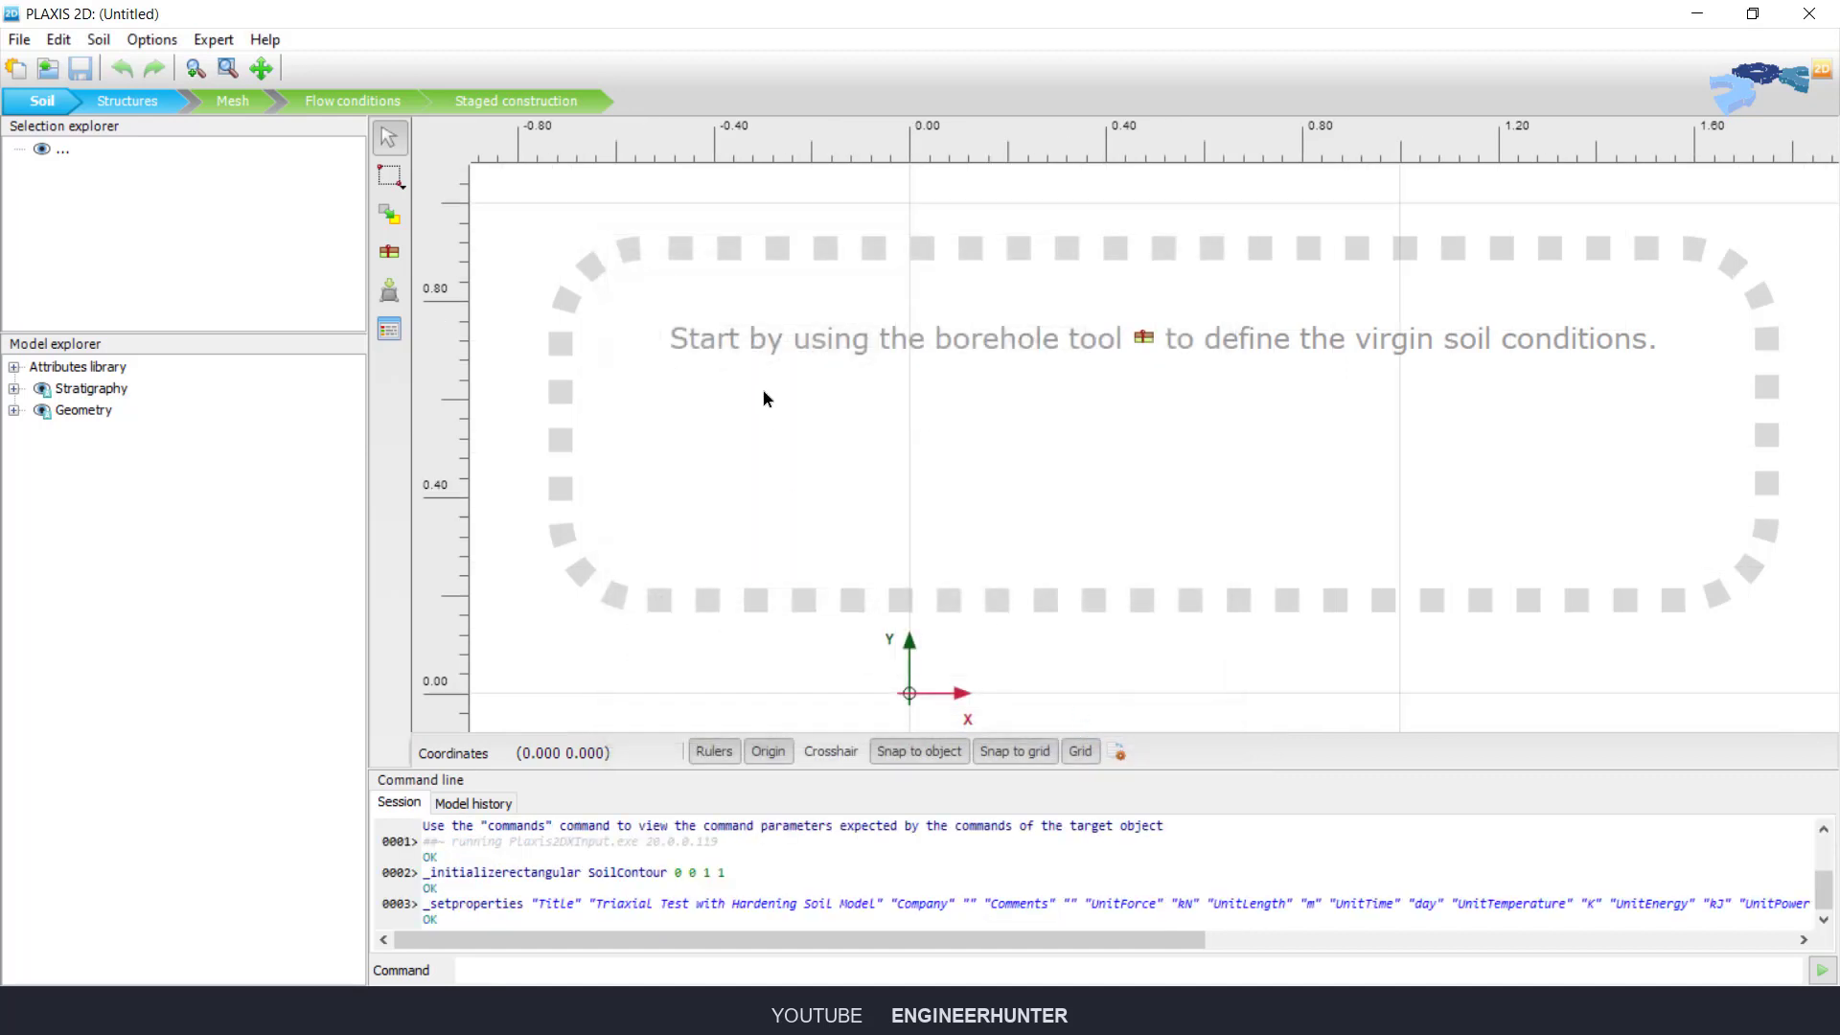
# Step: Create a borehole at x = 0 and add one soil layer with its top at 1 m
pyautogui.click(389, 254)
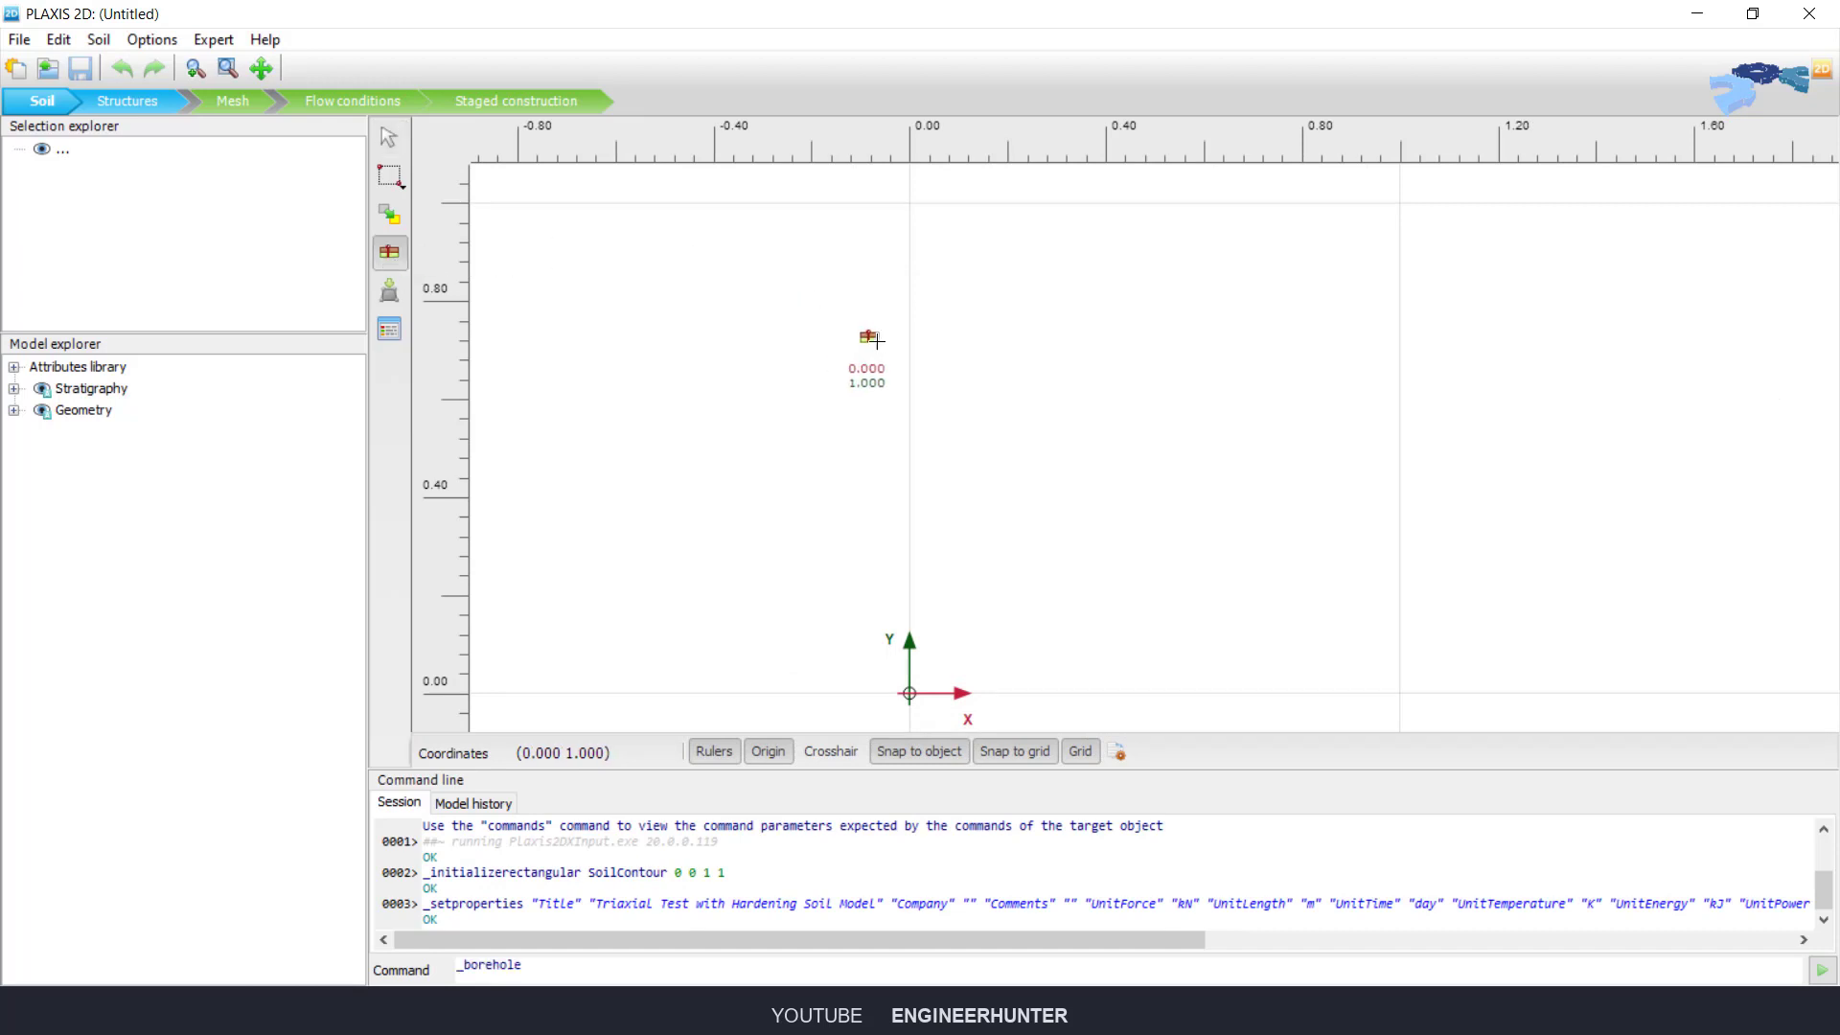
pyautogui.click(908, 692)
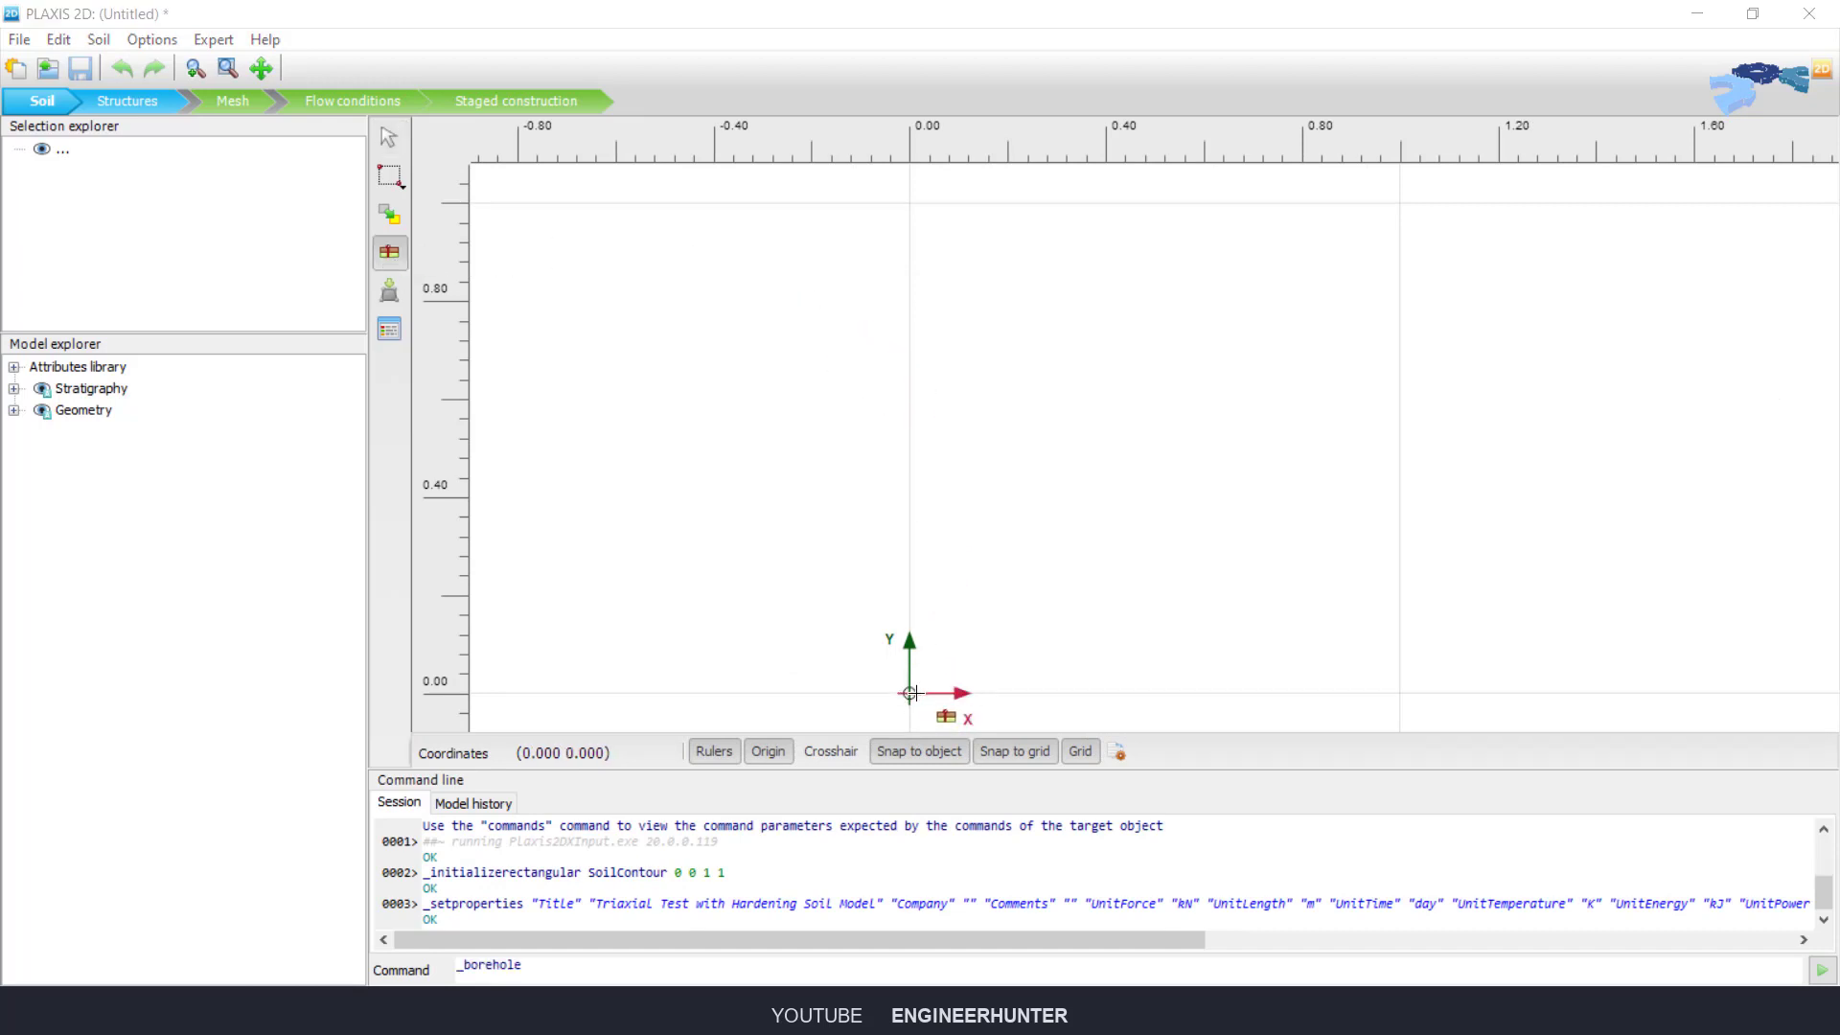
pyautogui.click(666, 250)
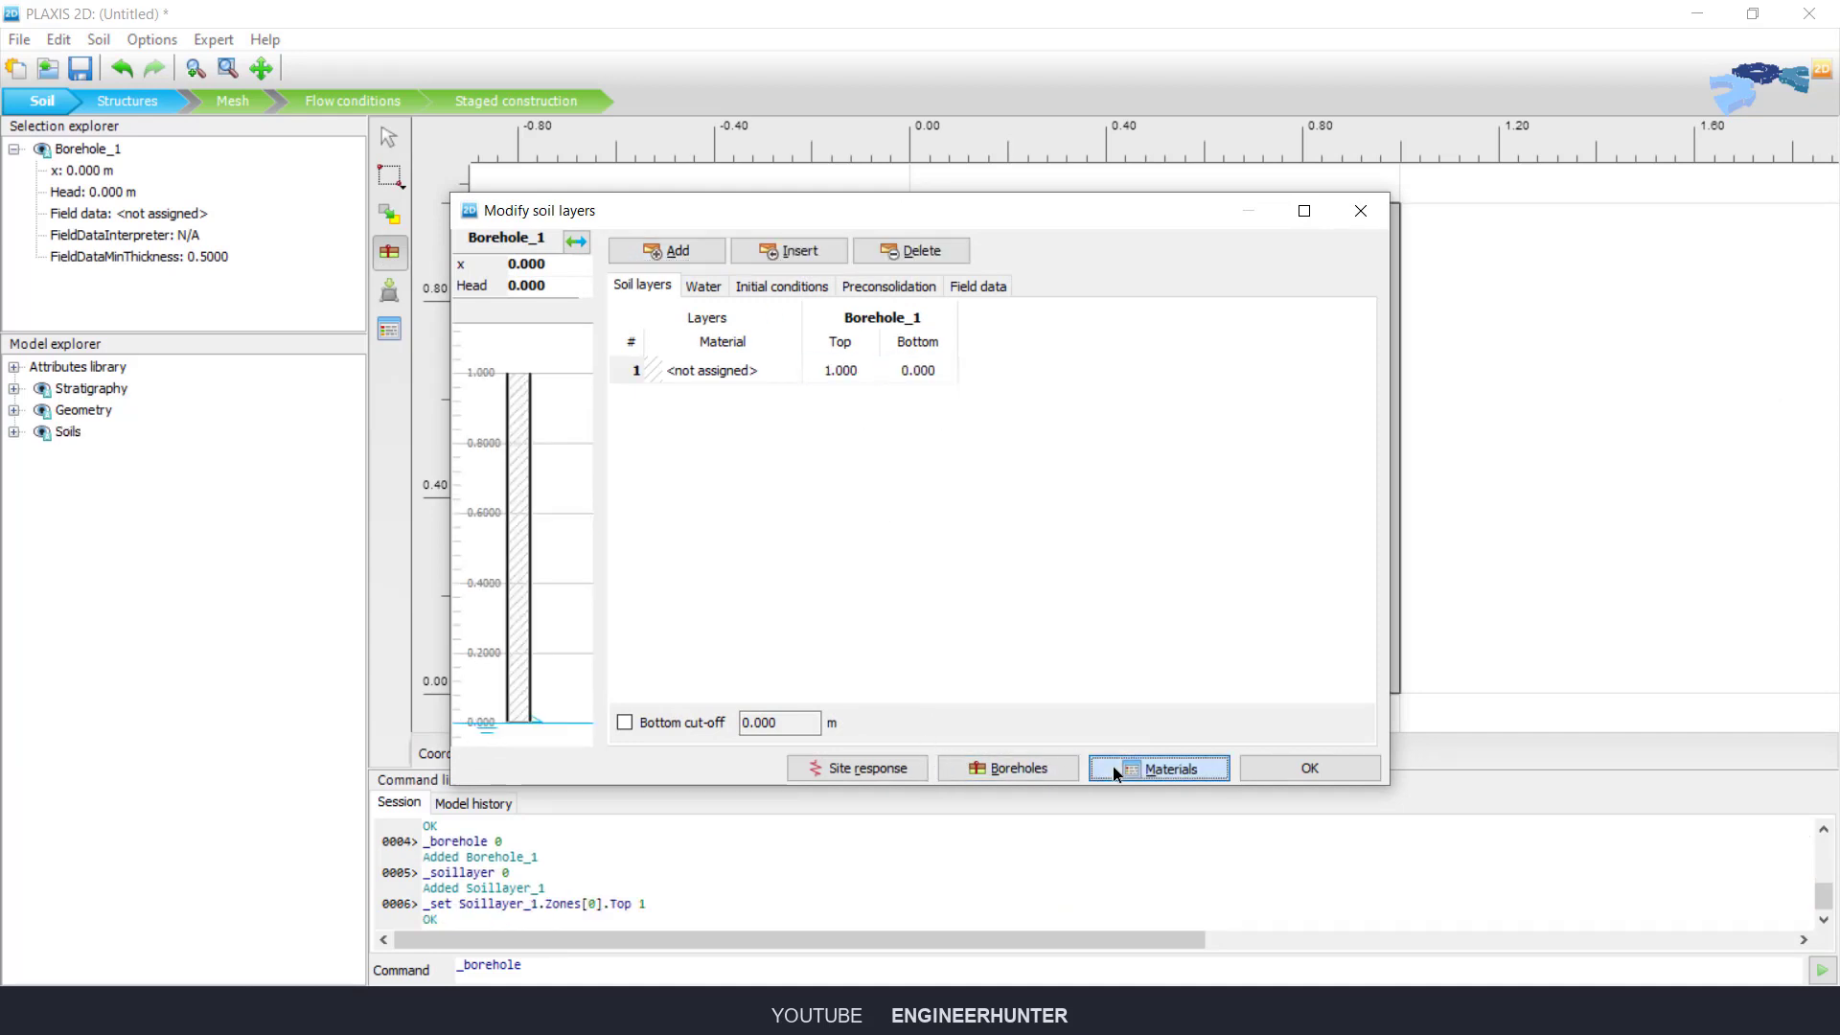
# Step: Create a new soil material named Soil and set its material model to Hardening soil
pyautogui.click(1160, 768)
pyautogui.click(824, 709)
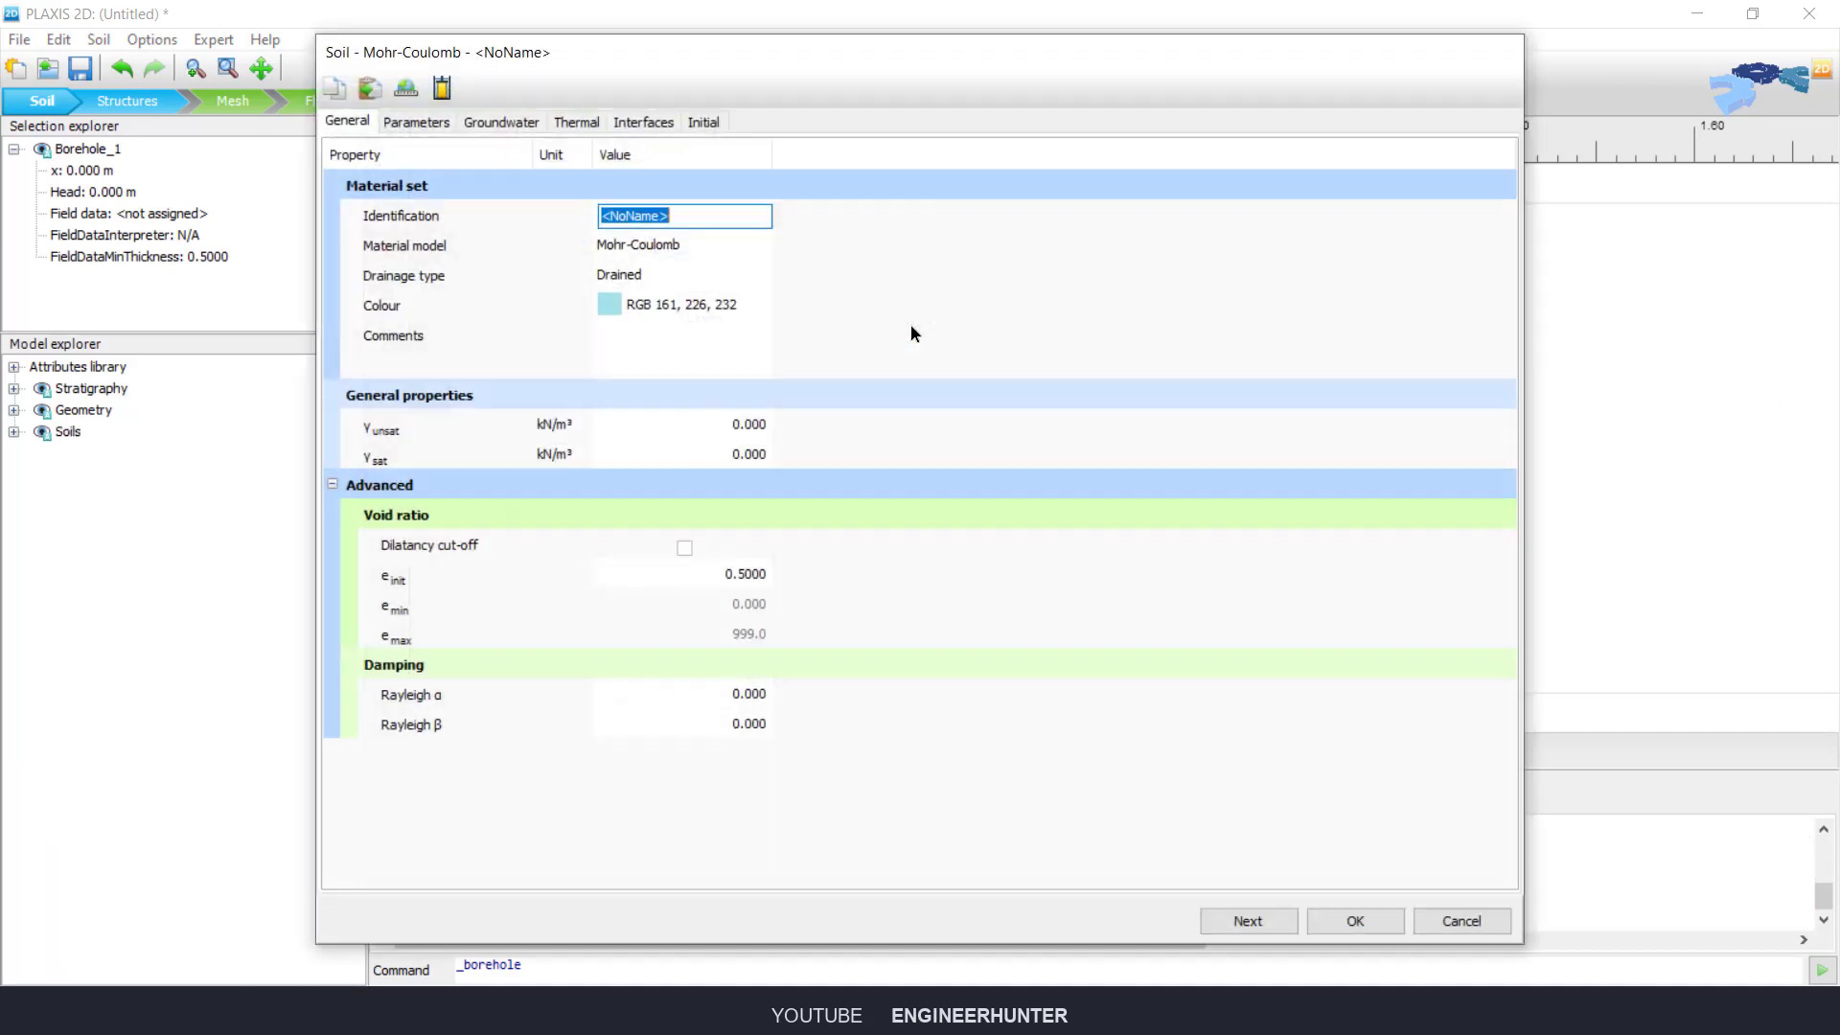
pyautogui.write('Soil')
pyautogui.press('Tab')
pyautogui.click(709, 247)
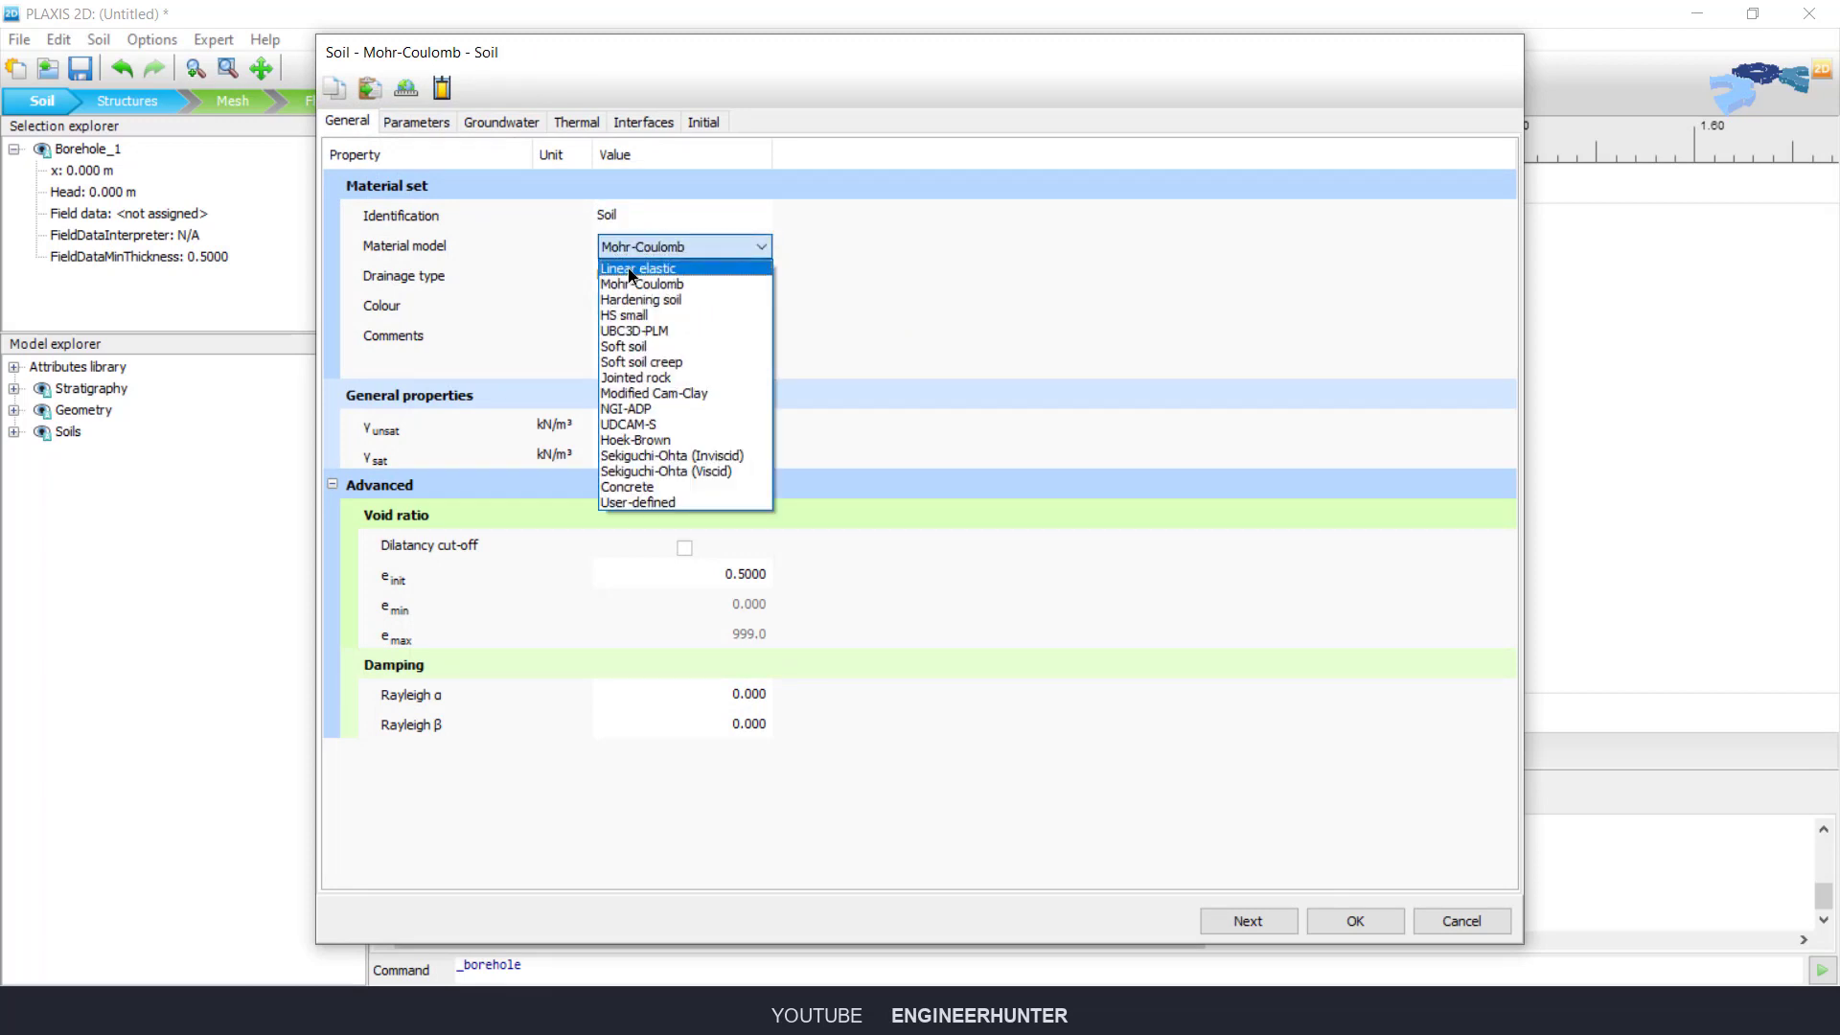
pyautogui.click(625, 289)
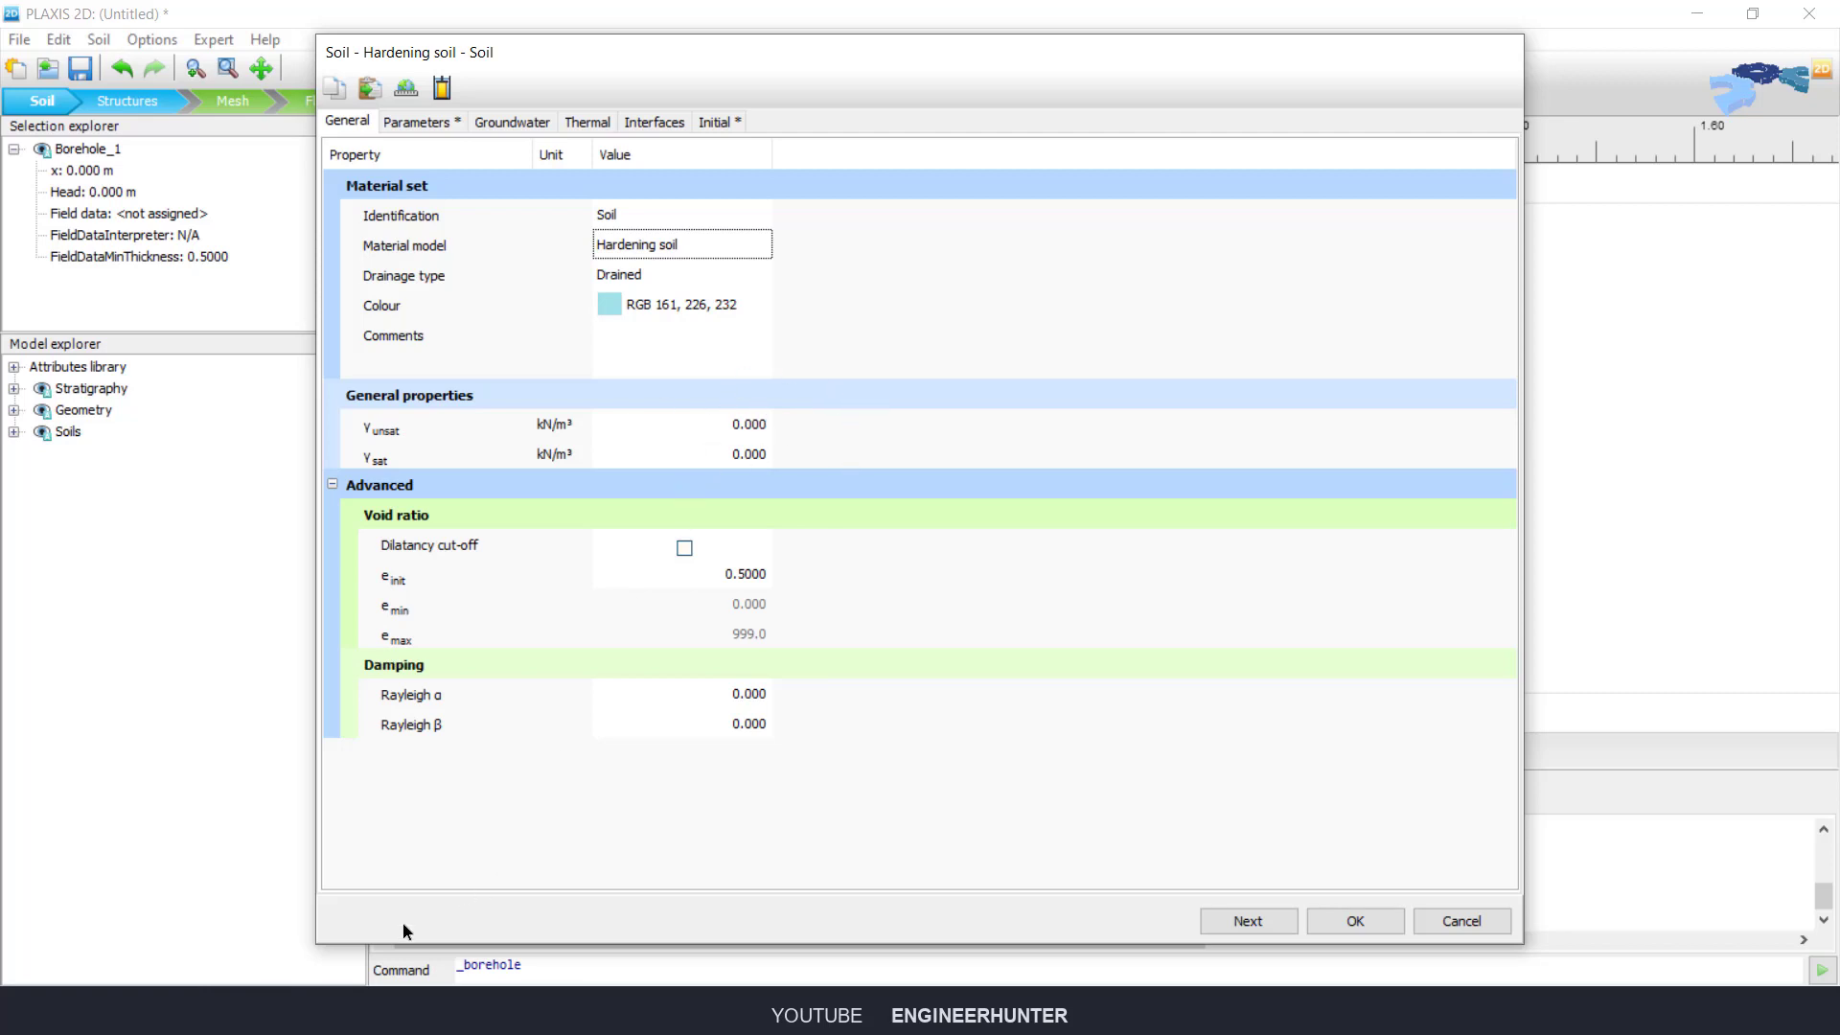
# Step: Consult the validation PDF for the material parameters and set the soil's E50 ref and Eoed ref to 2e4 kN/m²
pyautogui.hotkey('alt', 'Tab')
pyautogui.scroll(-6, 829, 587)
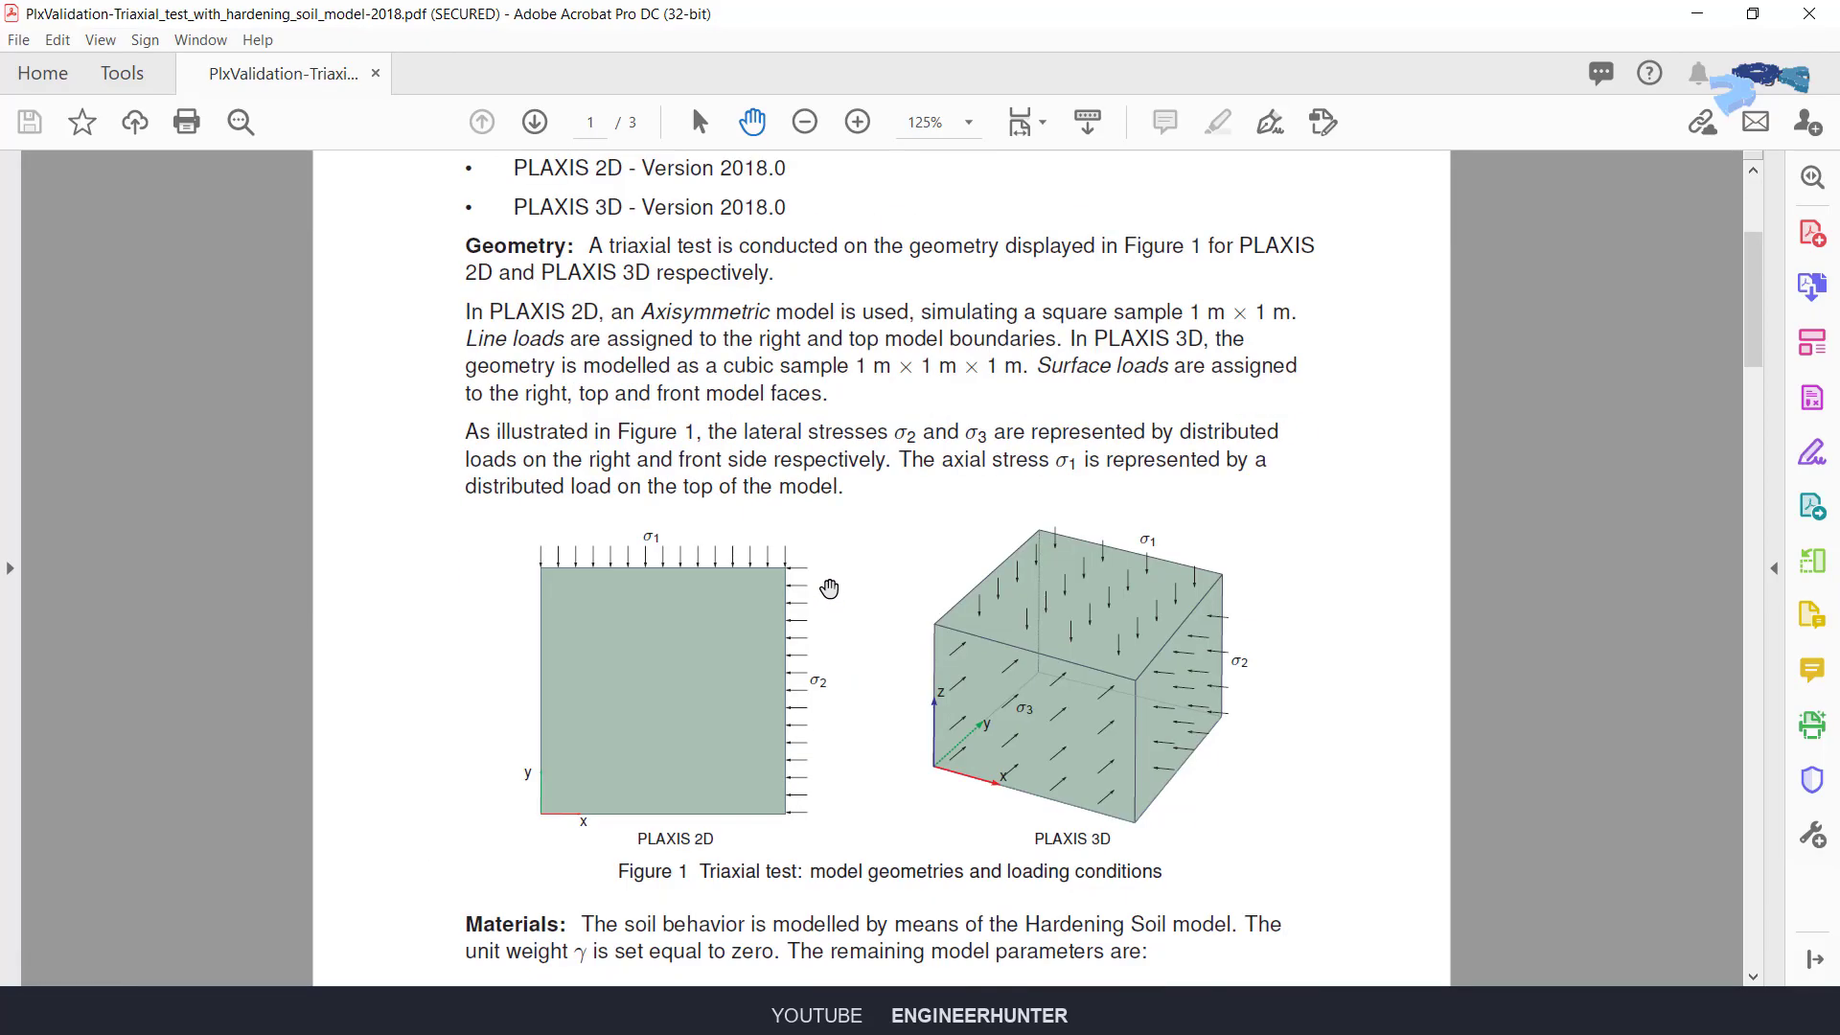
pyautogui.scroll(-2, 680, 714)
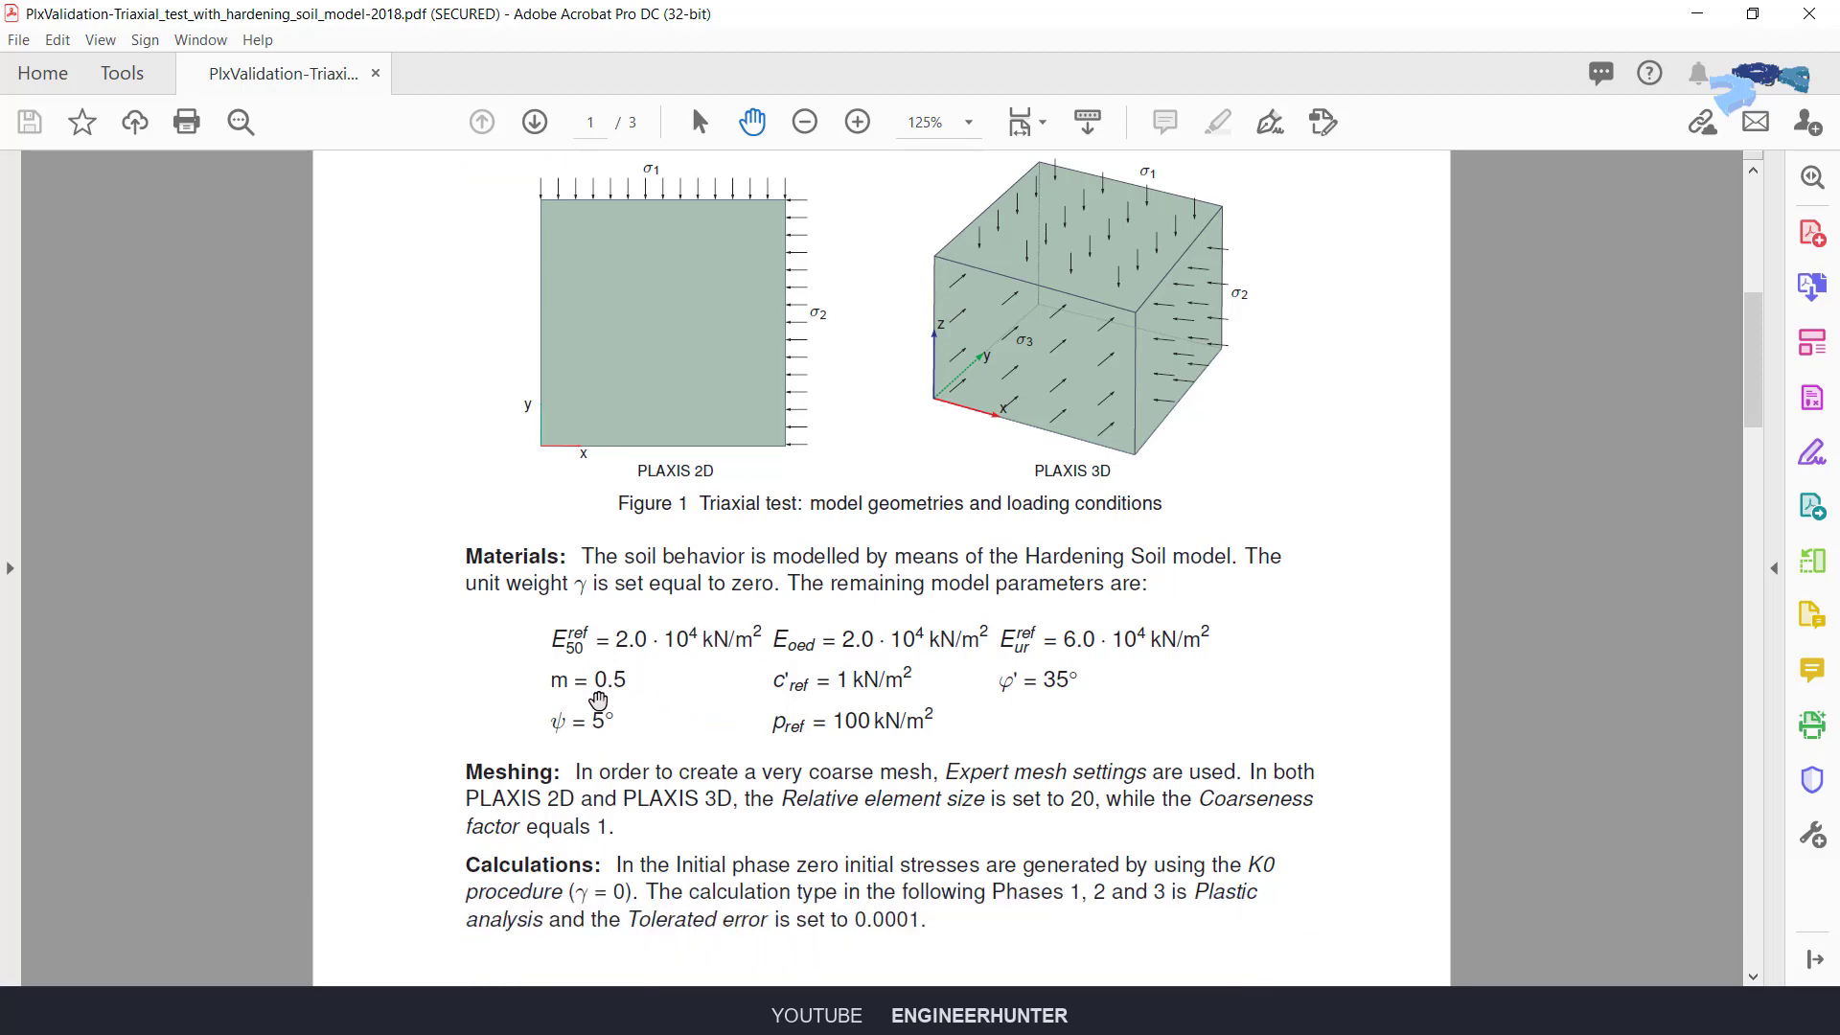
pyautogui.hotkey('alt', 'Tab')
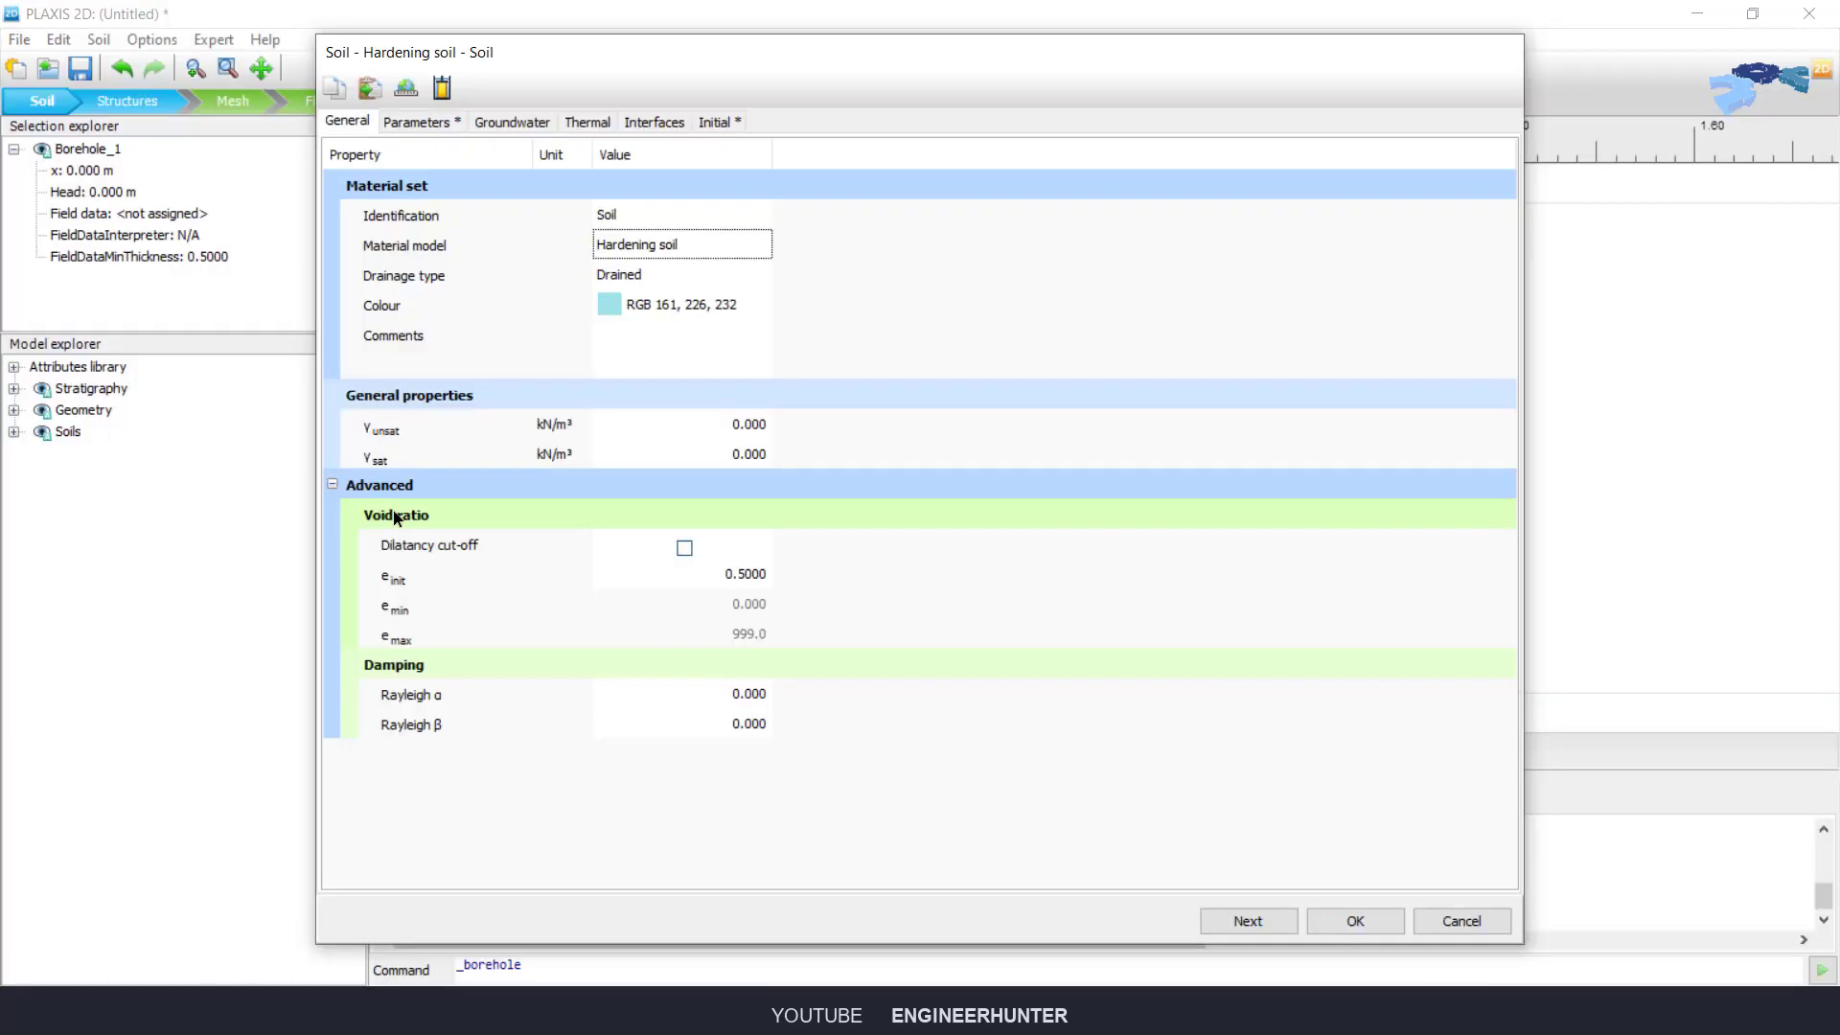
pyautogui.click(419, 122)
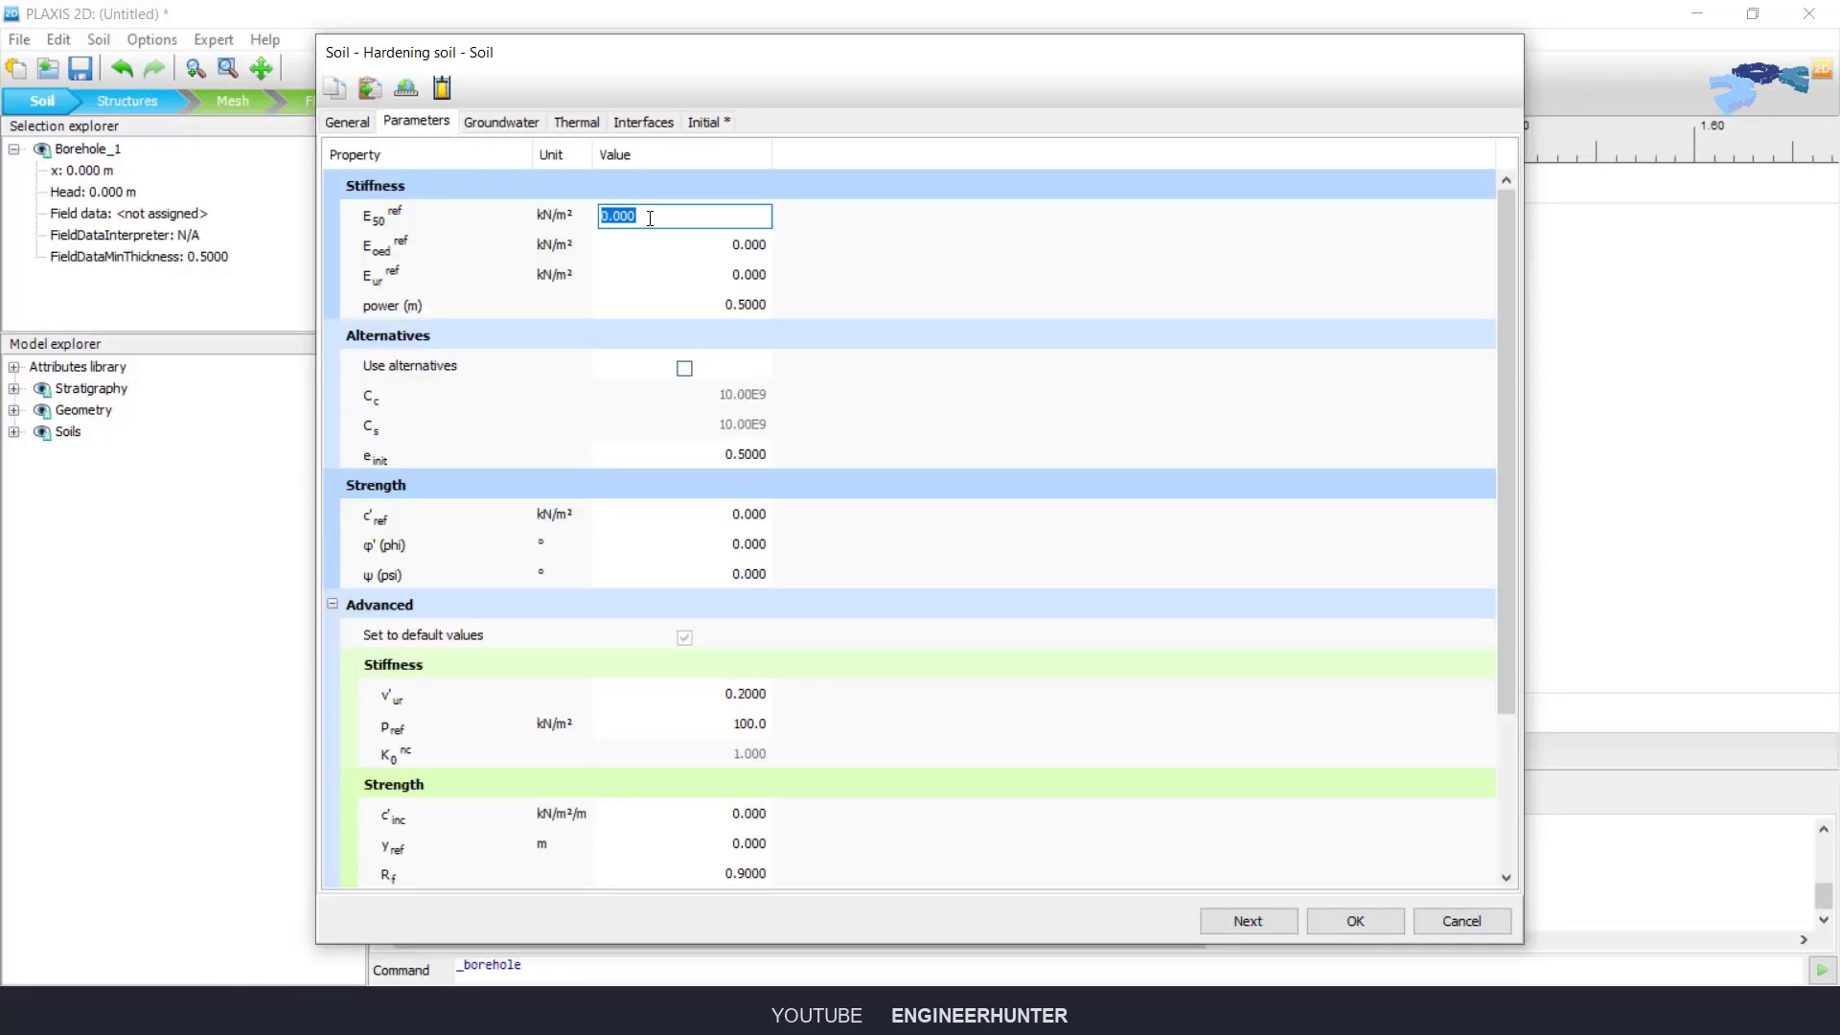
pyautogui.write('2e4')
pyautogui.press('Tab')
pyautogui.write('2e')
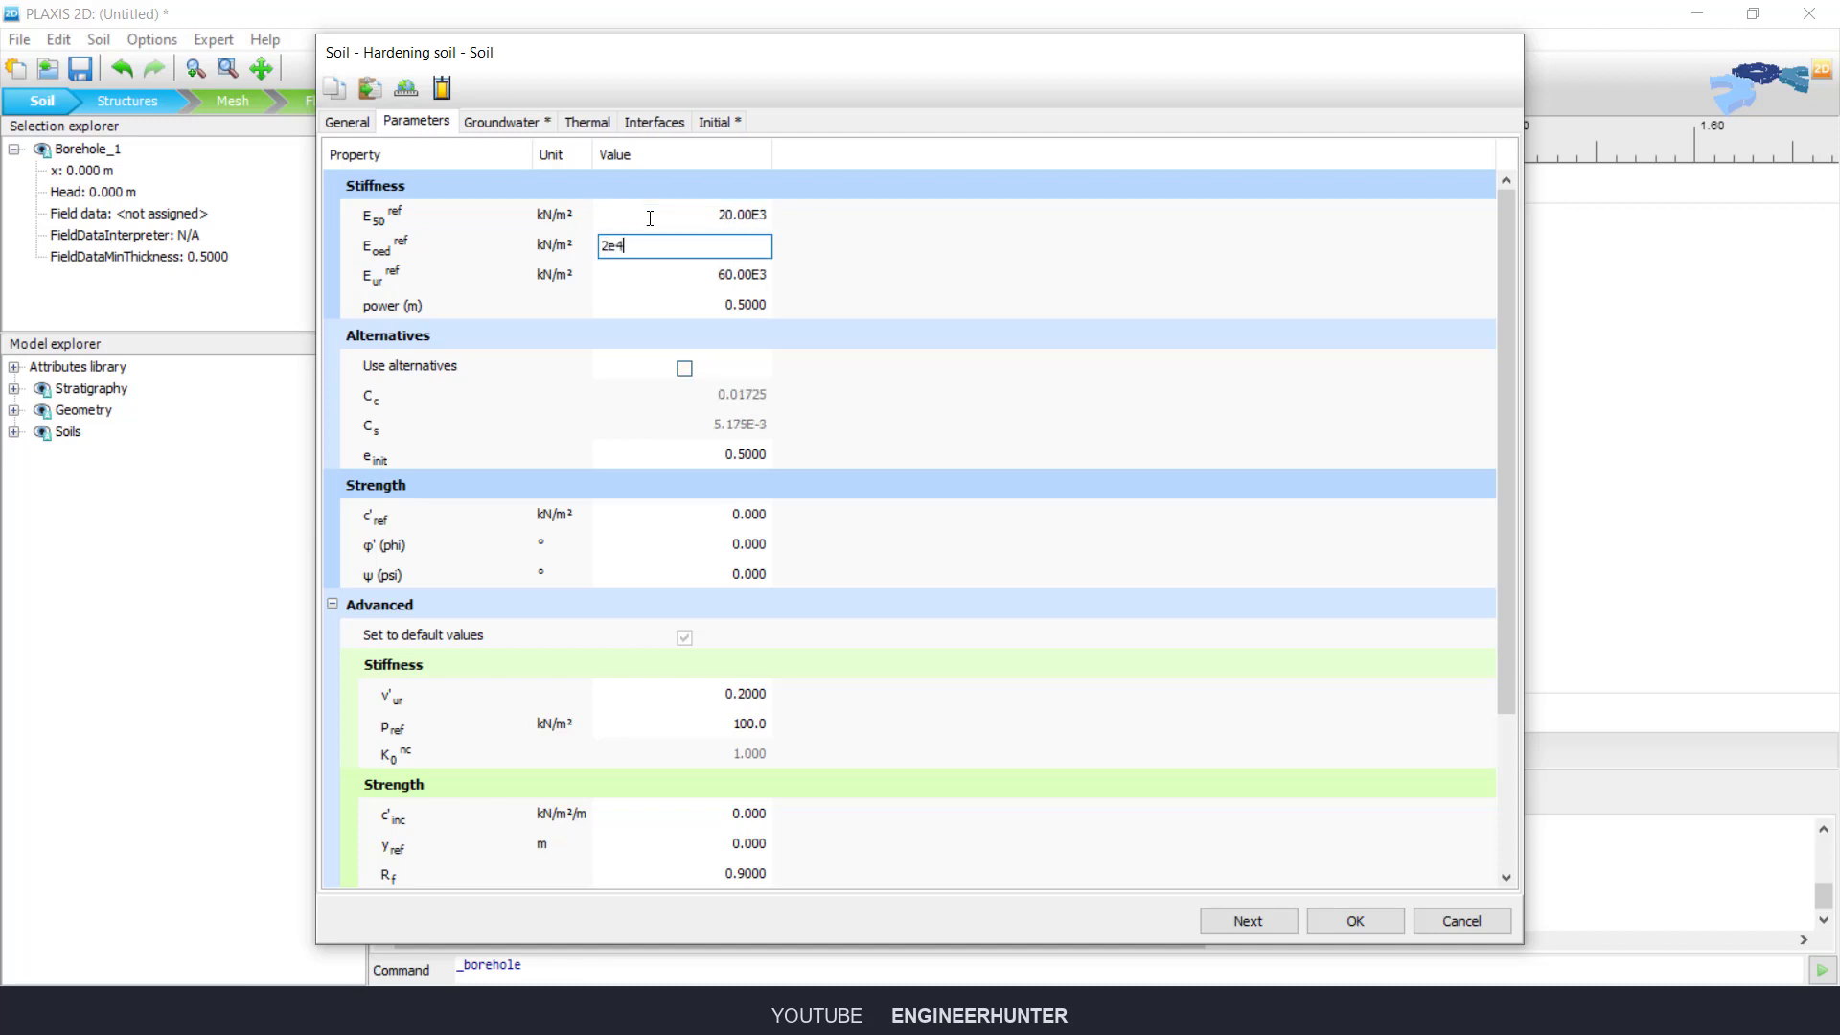
pyautogui.write('4')
pyautogui.press('Tab')
# Step: Set the soil's strength to c'ref 1 kN/m², phi 35° and psi 5°, and save the material
pyautogui.click(686, 516)
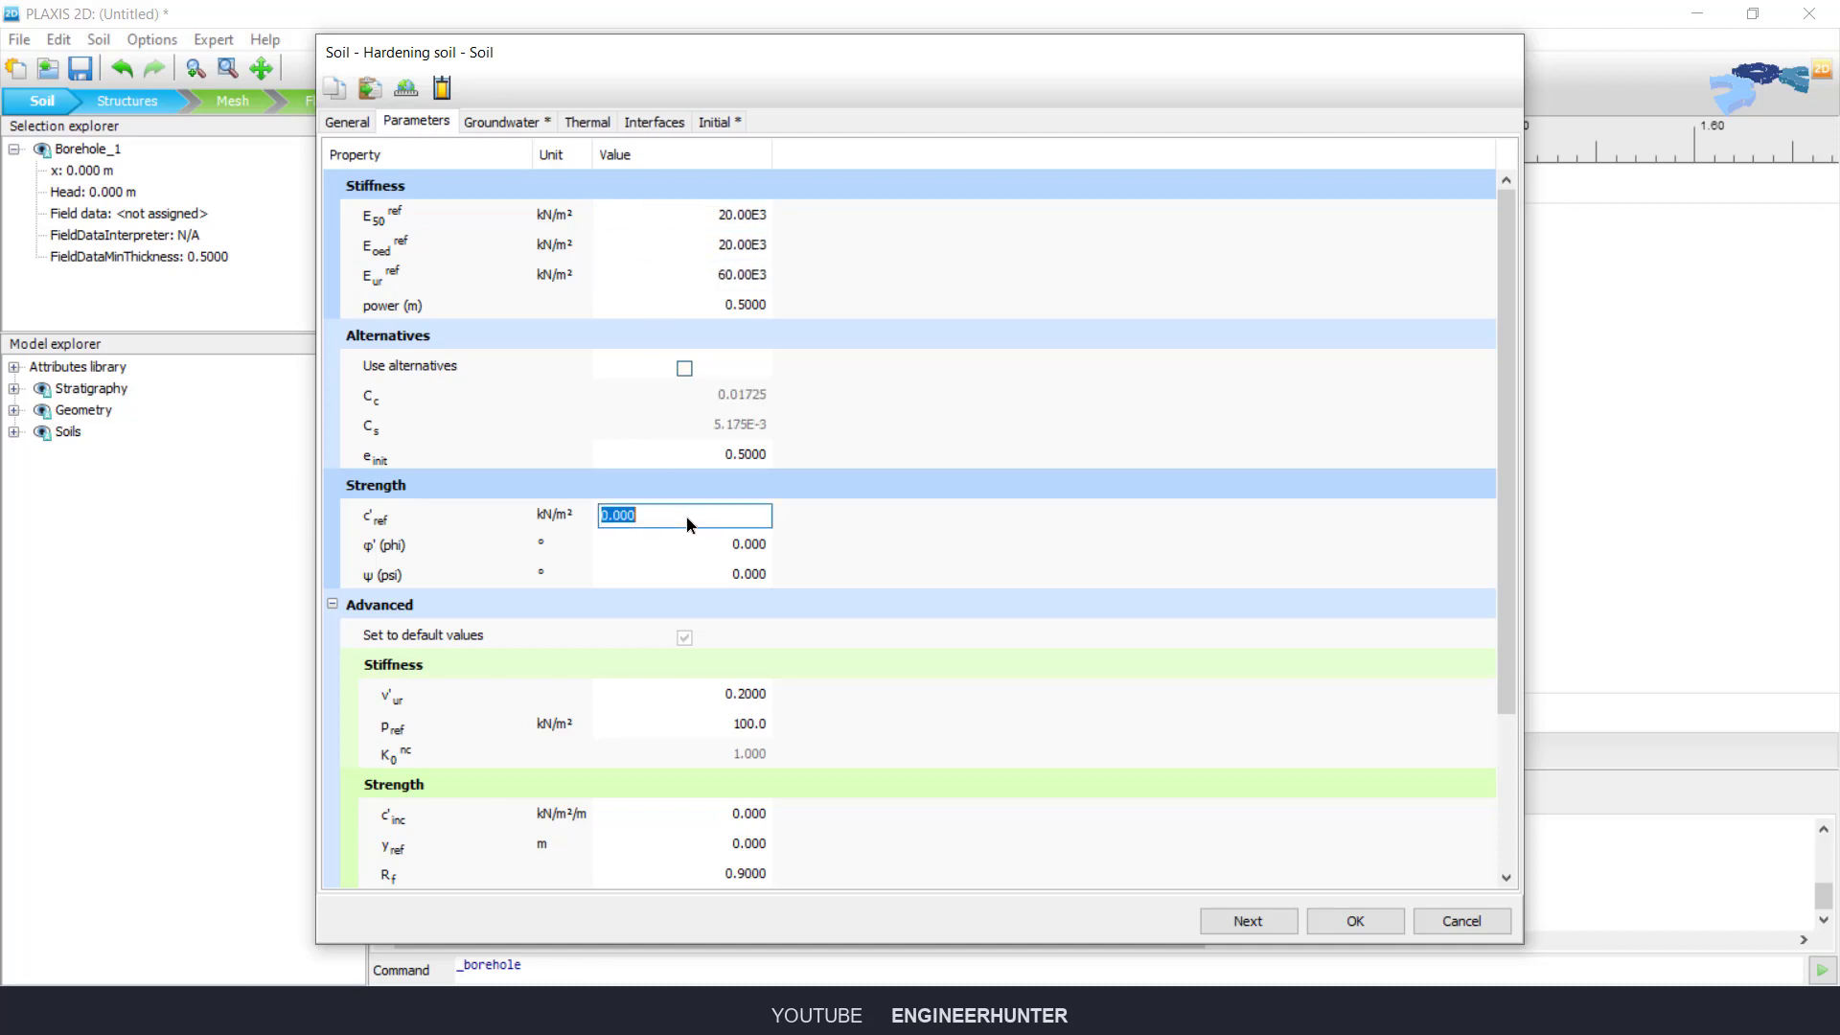
pyautogui.write('1')
pyautogui.press('Tab')
pyautogui.write('35')
pyautogui.press('Tab')
pyautogui.write('5')
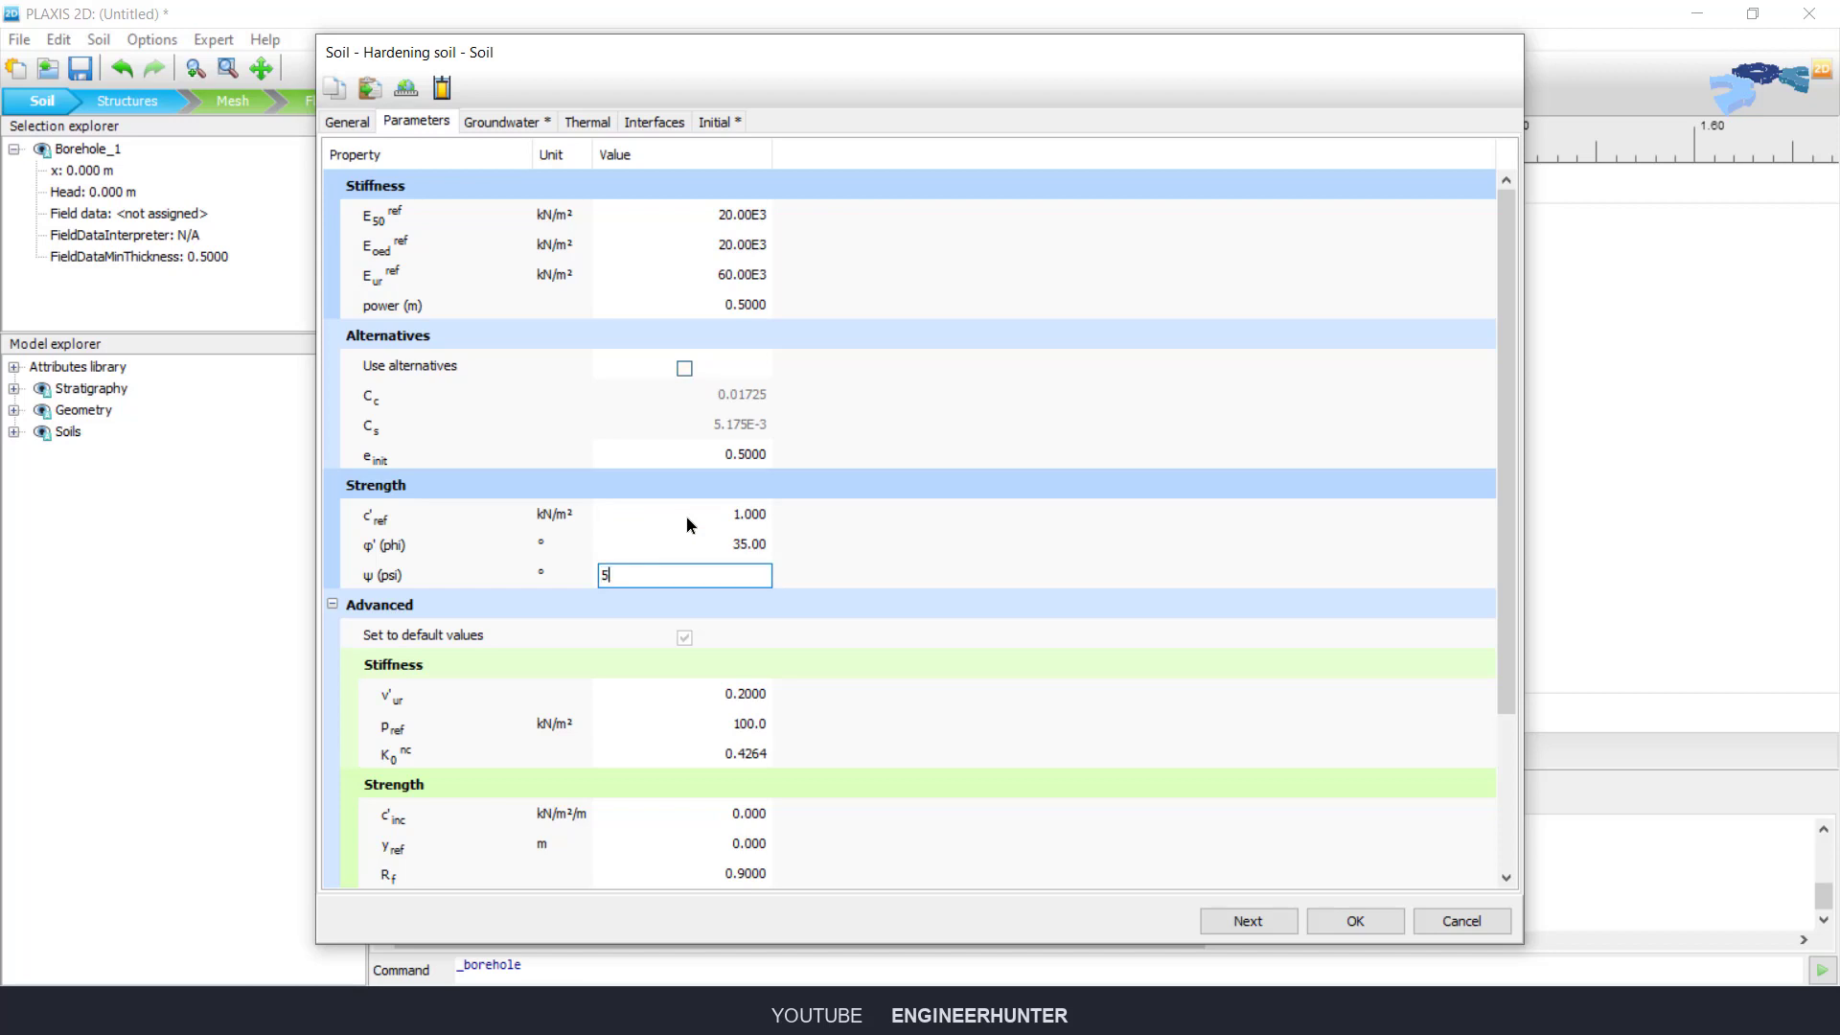
pyautogui.press('Tab')
pyautogui.click(1351, 918)
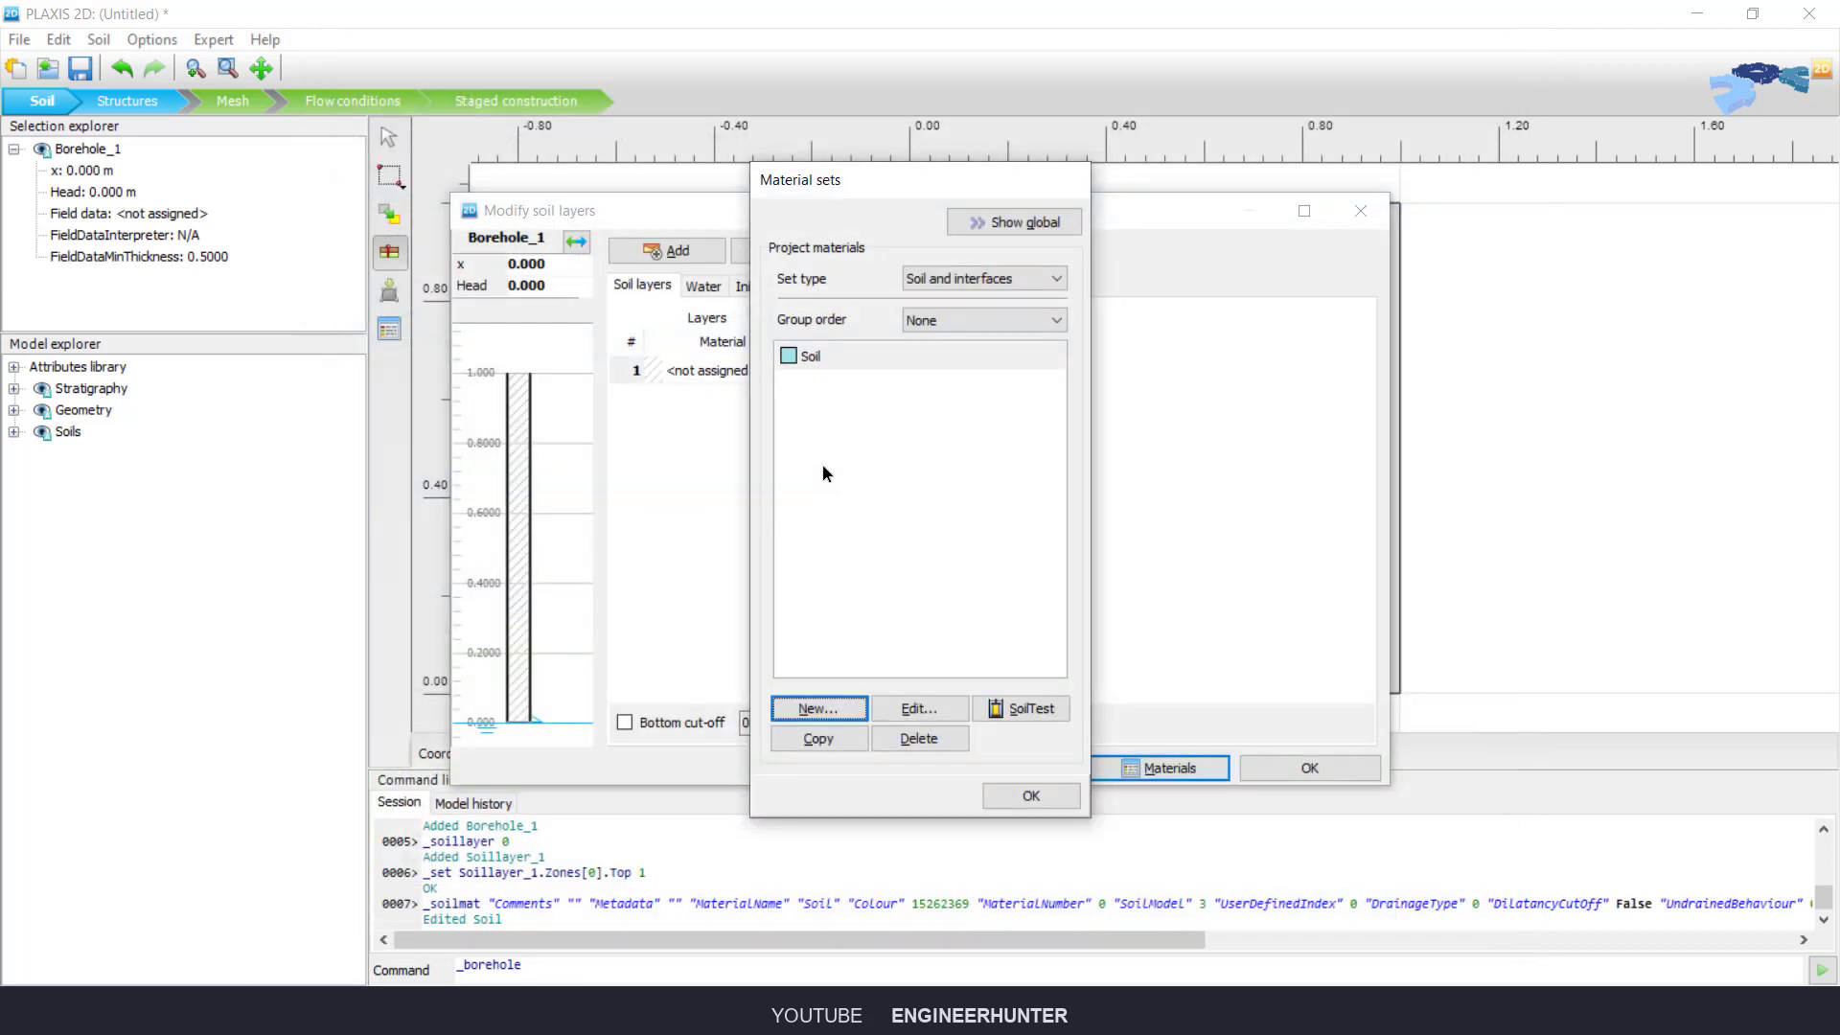
# Step: Close the material sets, assign the Soil material to layer 1 of the borehole and accept the soil layers
pyautogui.click(1019, 795)
pyautogui.click(744, 377)
pyautogui.click(745, 377)
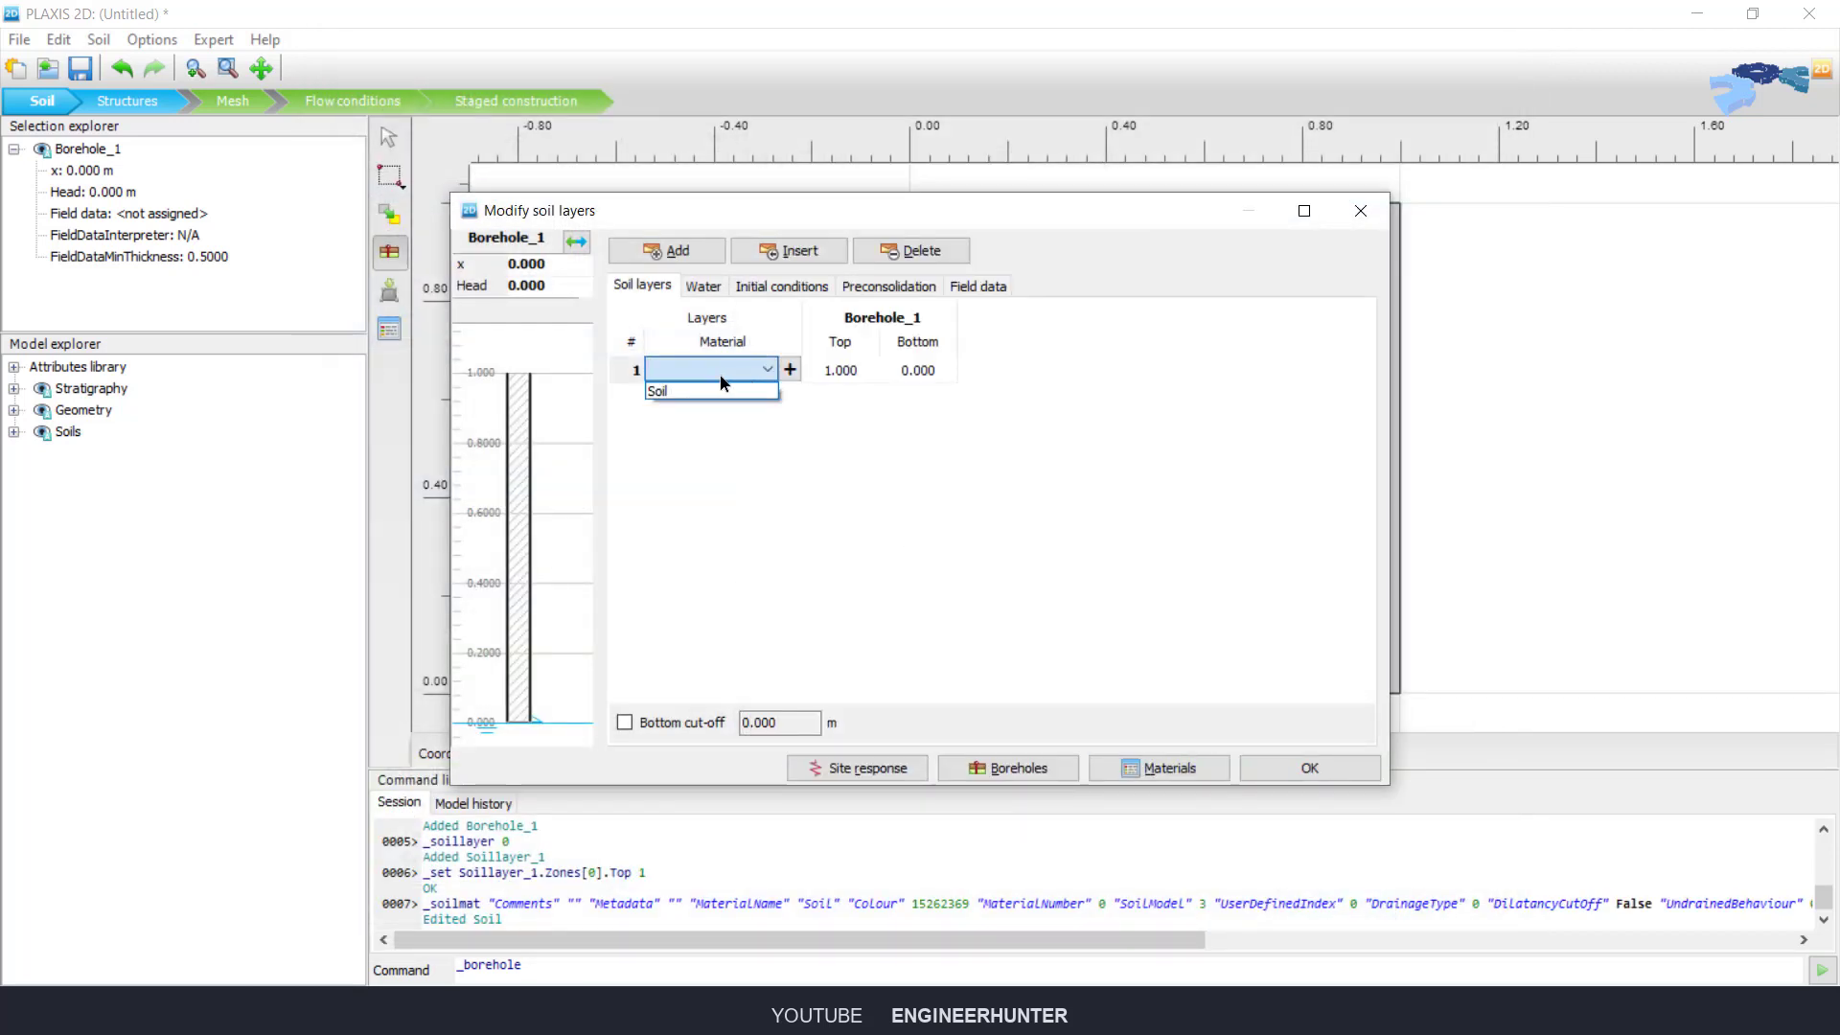
pyautogui.click(766, 391)
pyautogui.click(1309, 766)
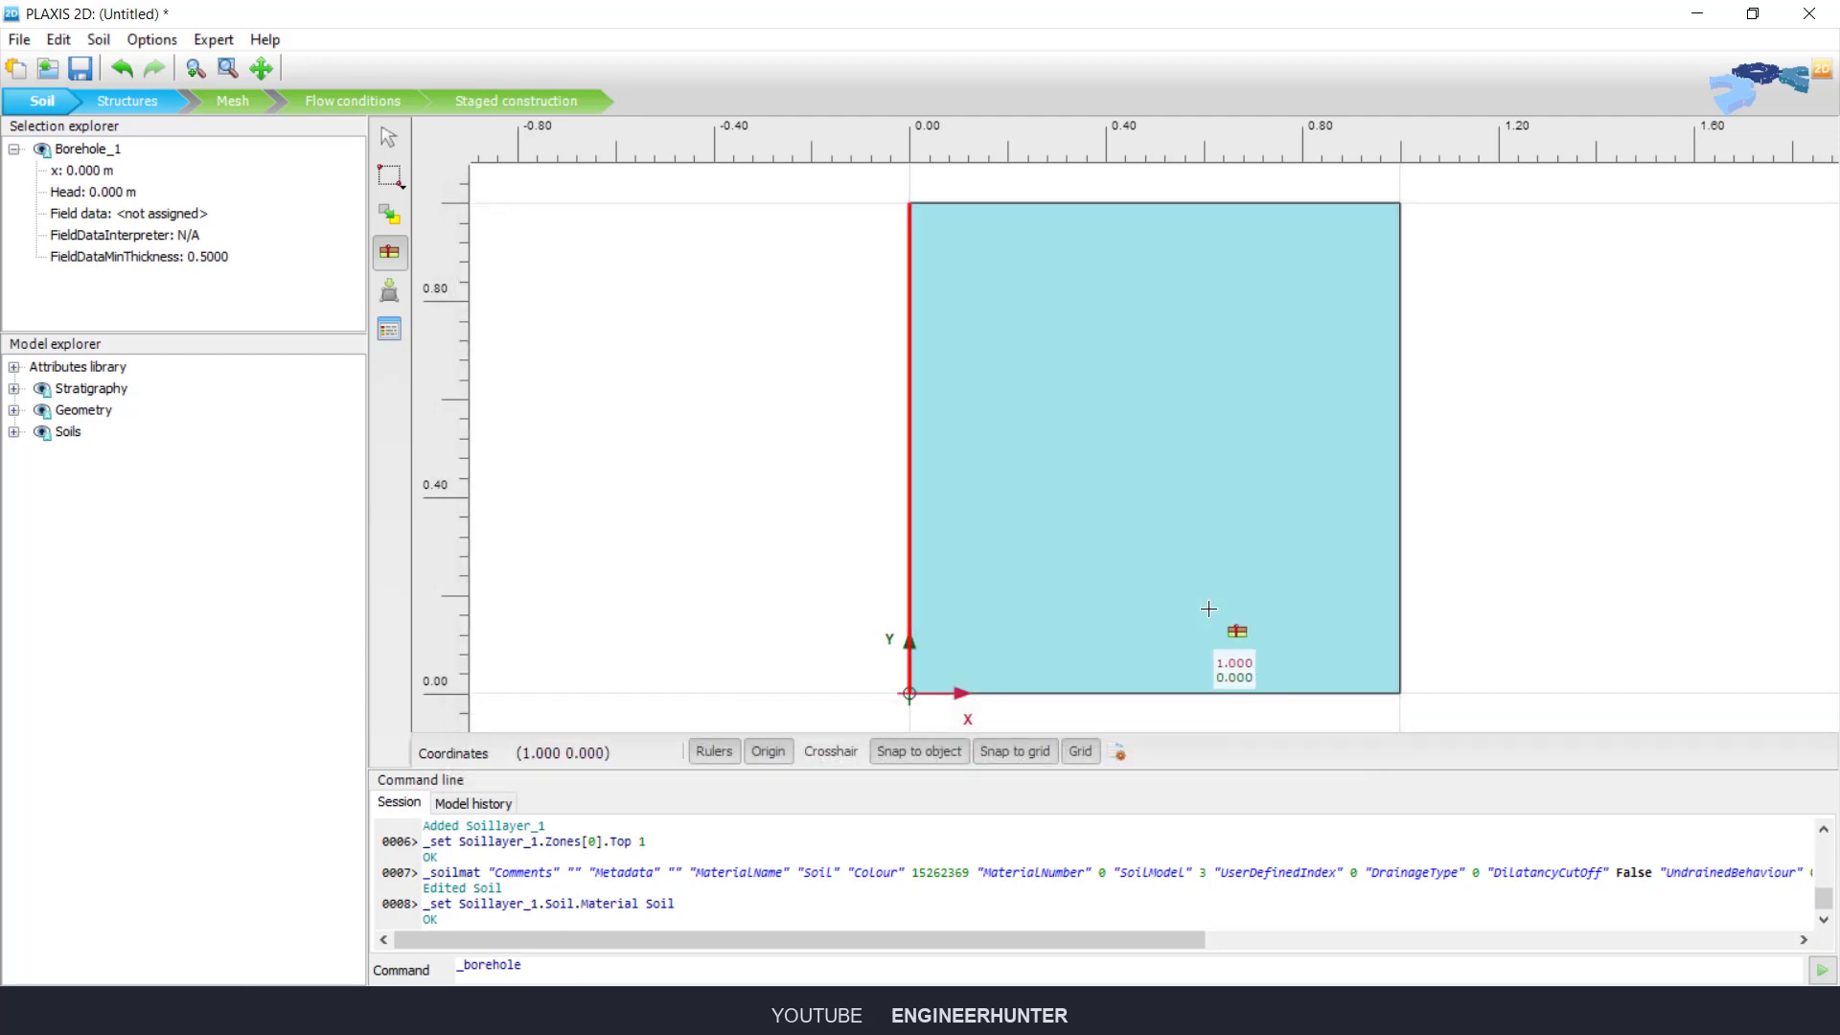
# Step: In Structures mode, create line loads along the sample's top edge from (0, 1) to (1, 1) and its right edge to (1, 0)
pyautogui.click(156, 111)
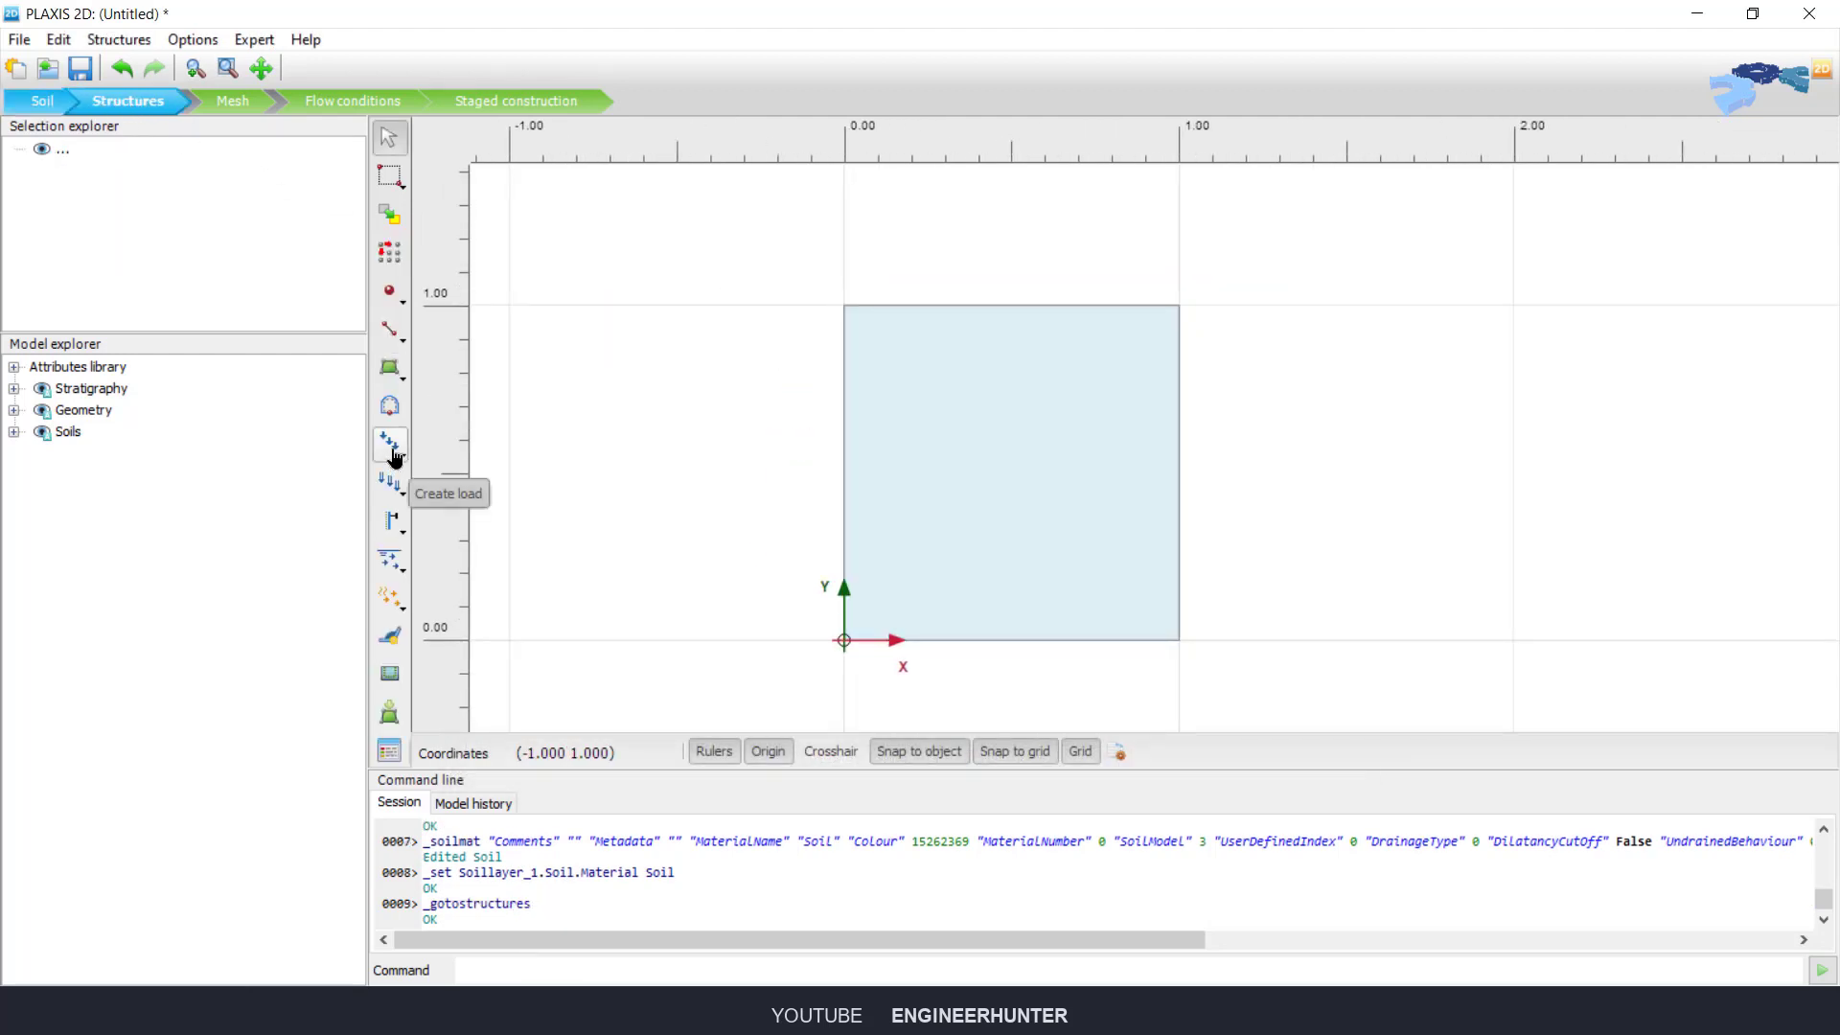
pyautogui.click(396, 489)
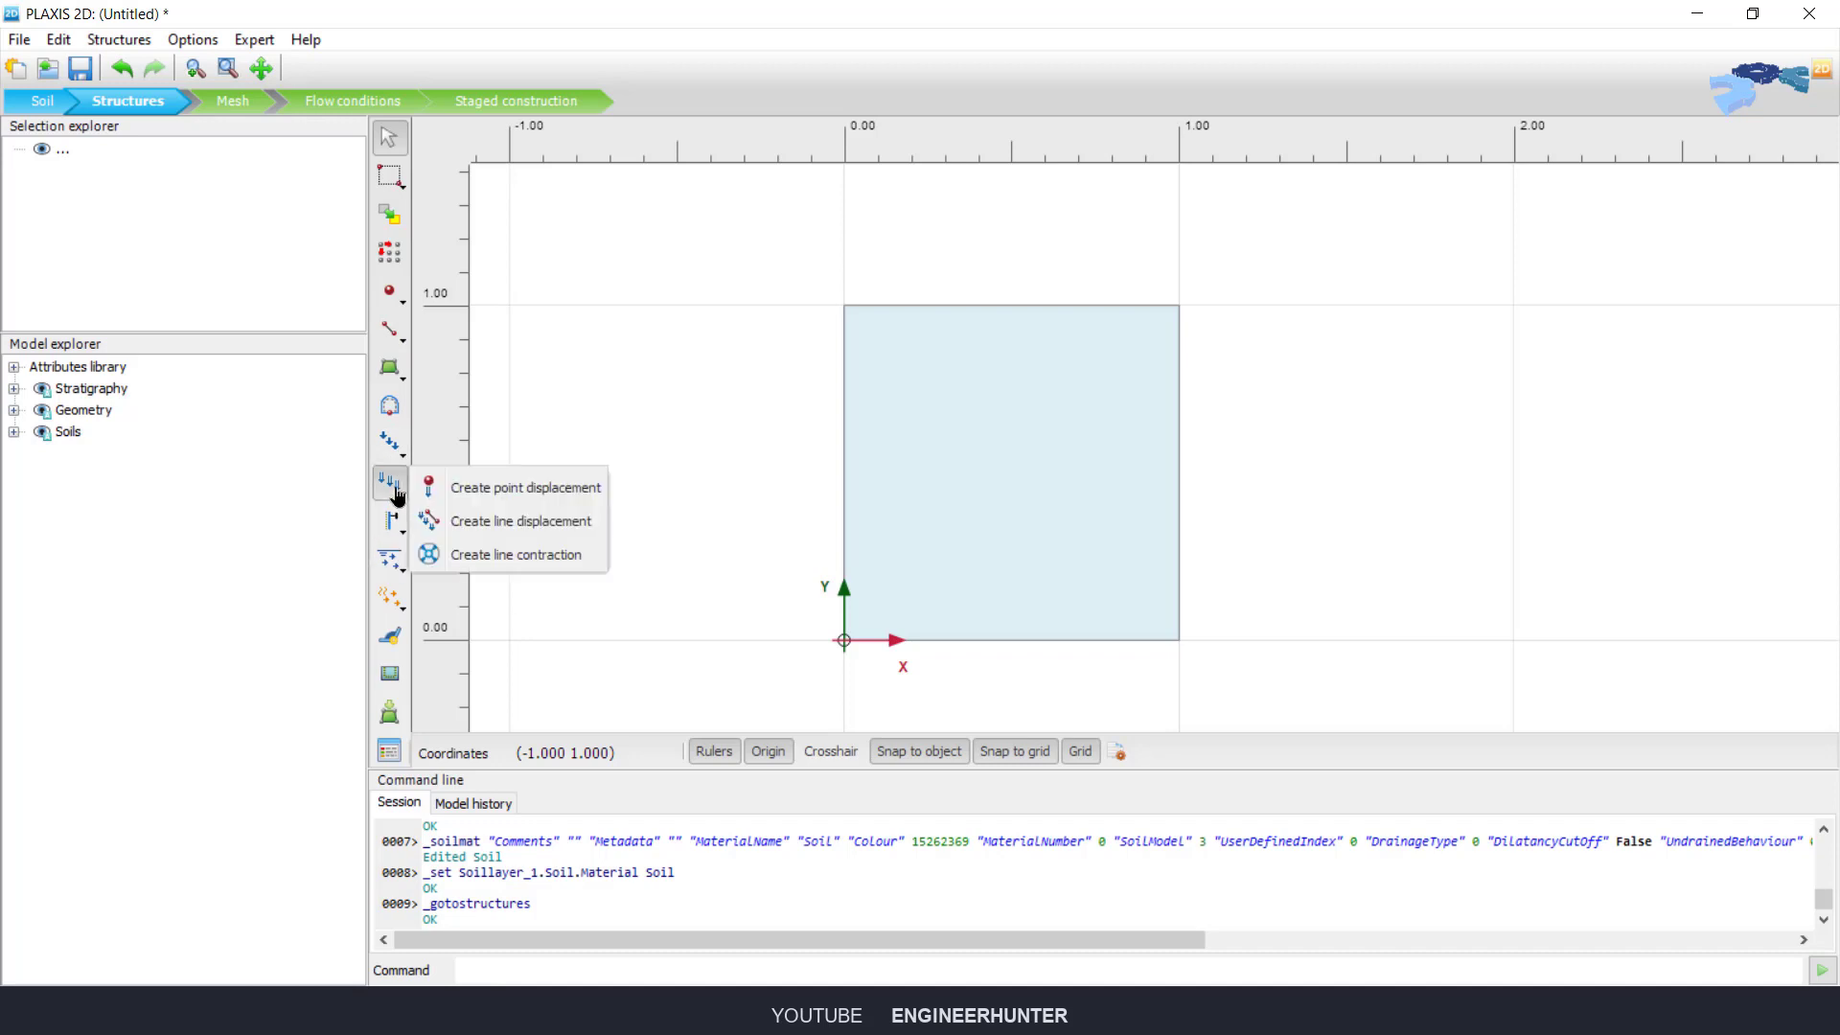
pyautogui.click(390, 444)
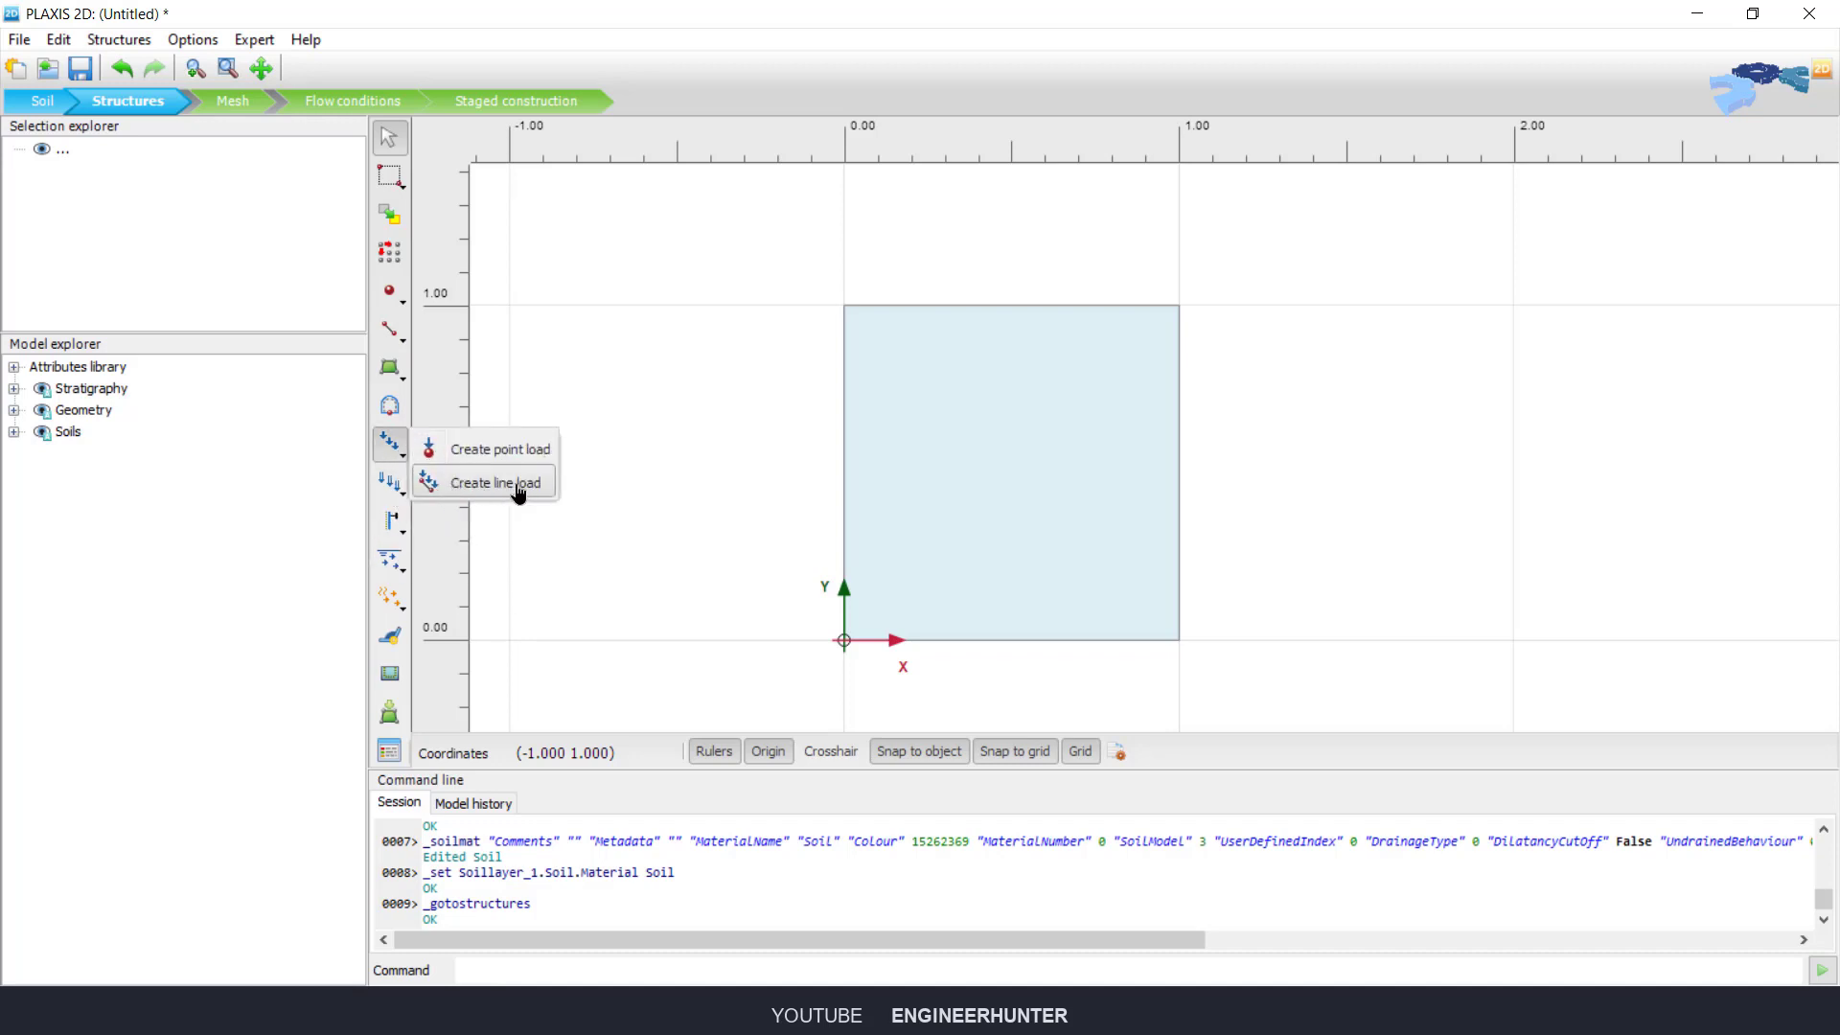
pyautogui.click(447, 489)
pyautogui.click(843, 305)
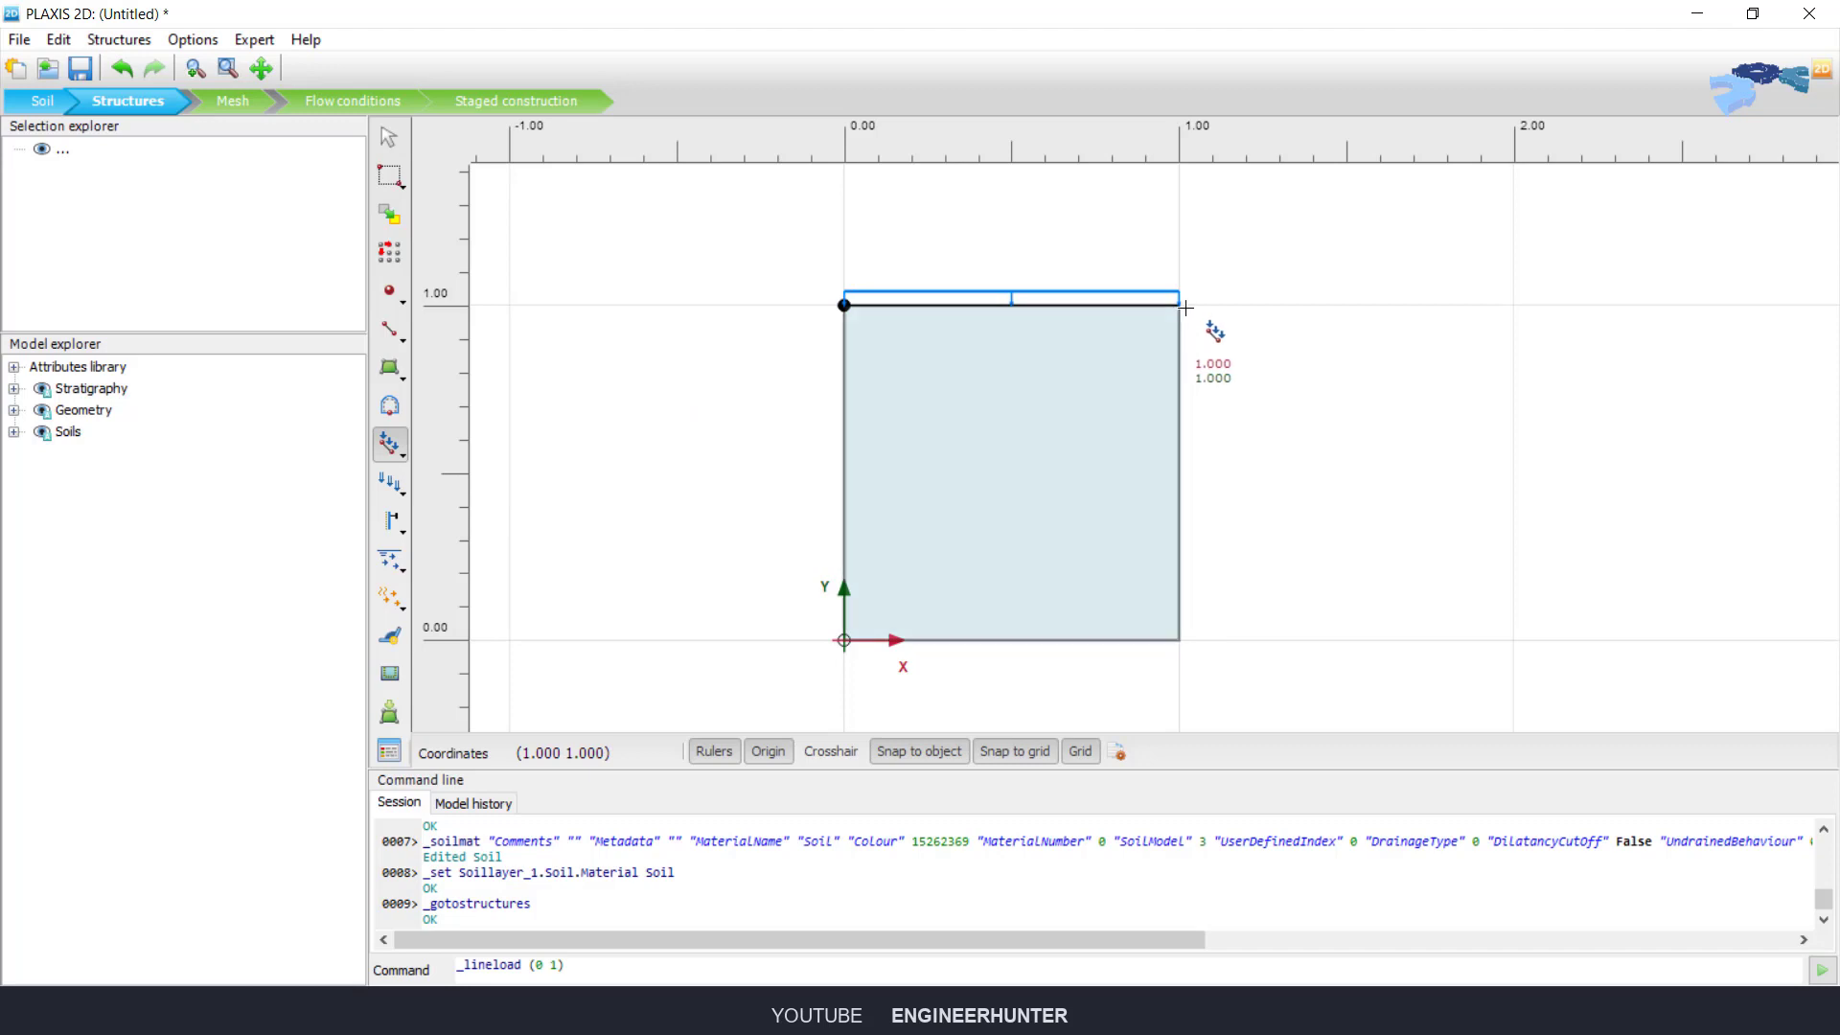
pyautogui.click(1180, 304)
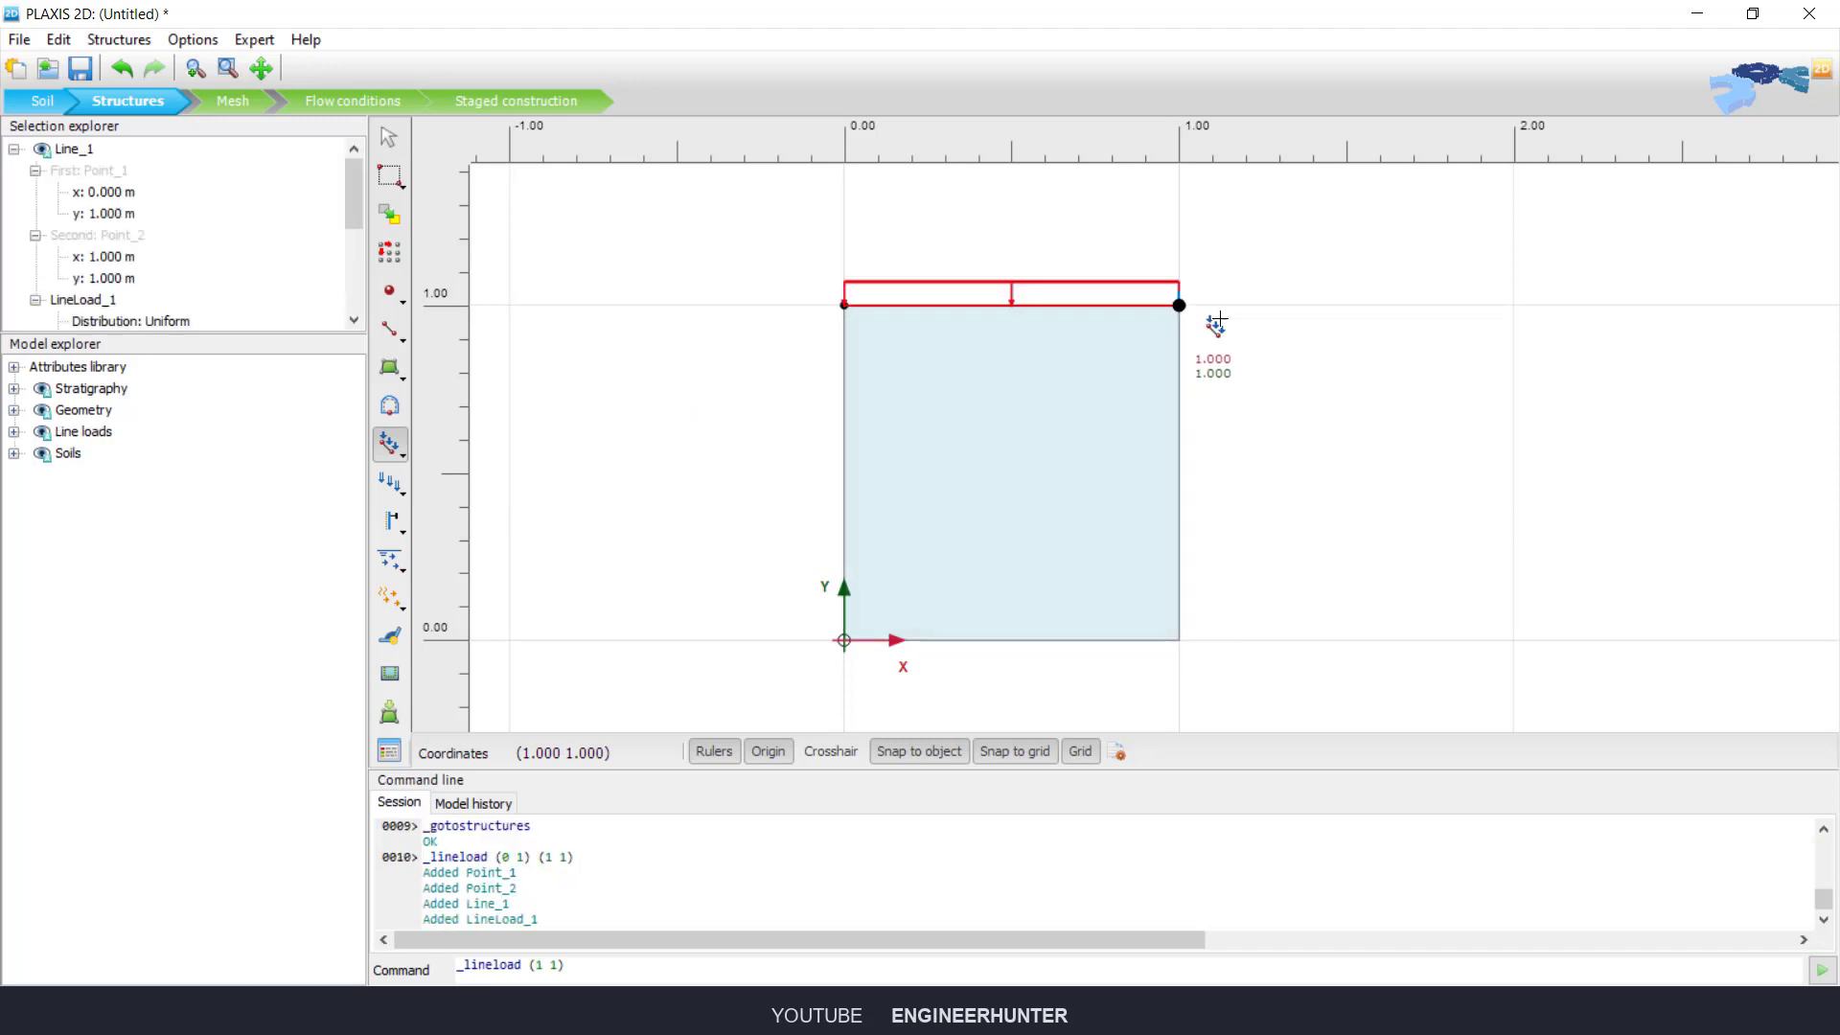
pyautogui.click(1178, 636)
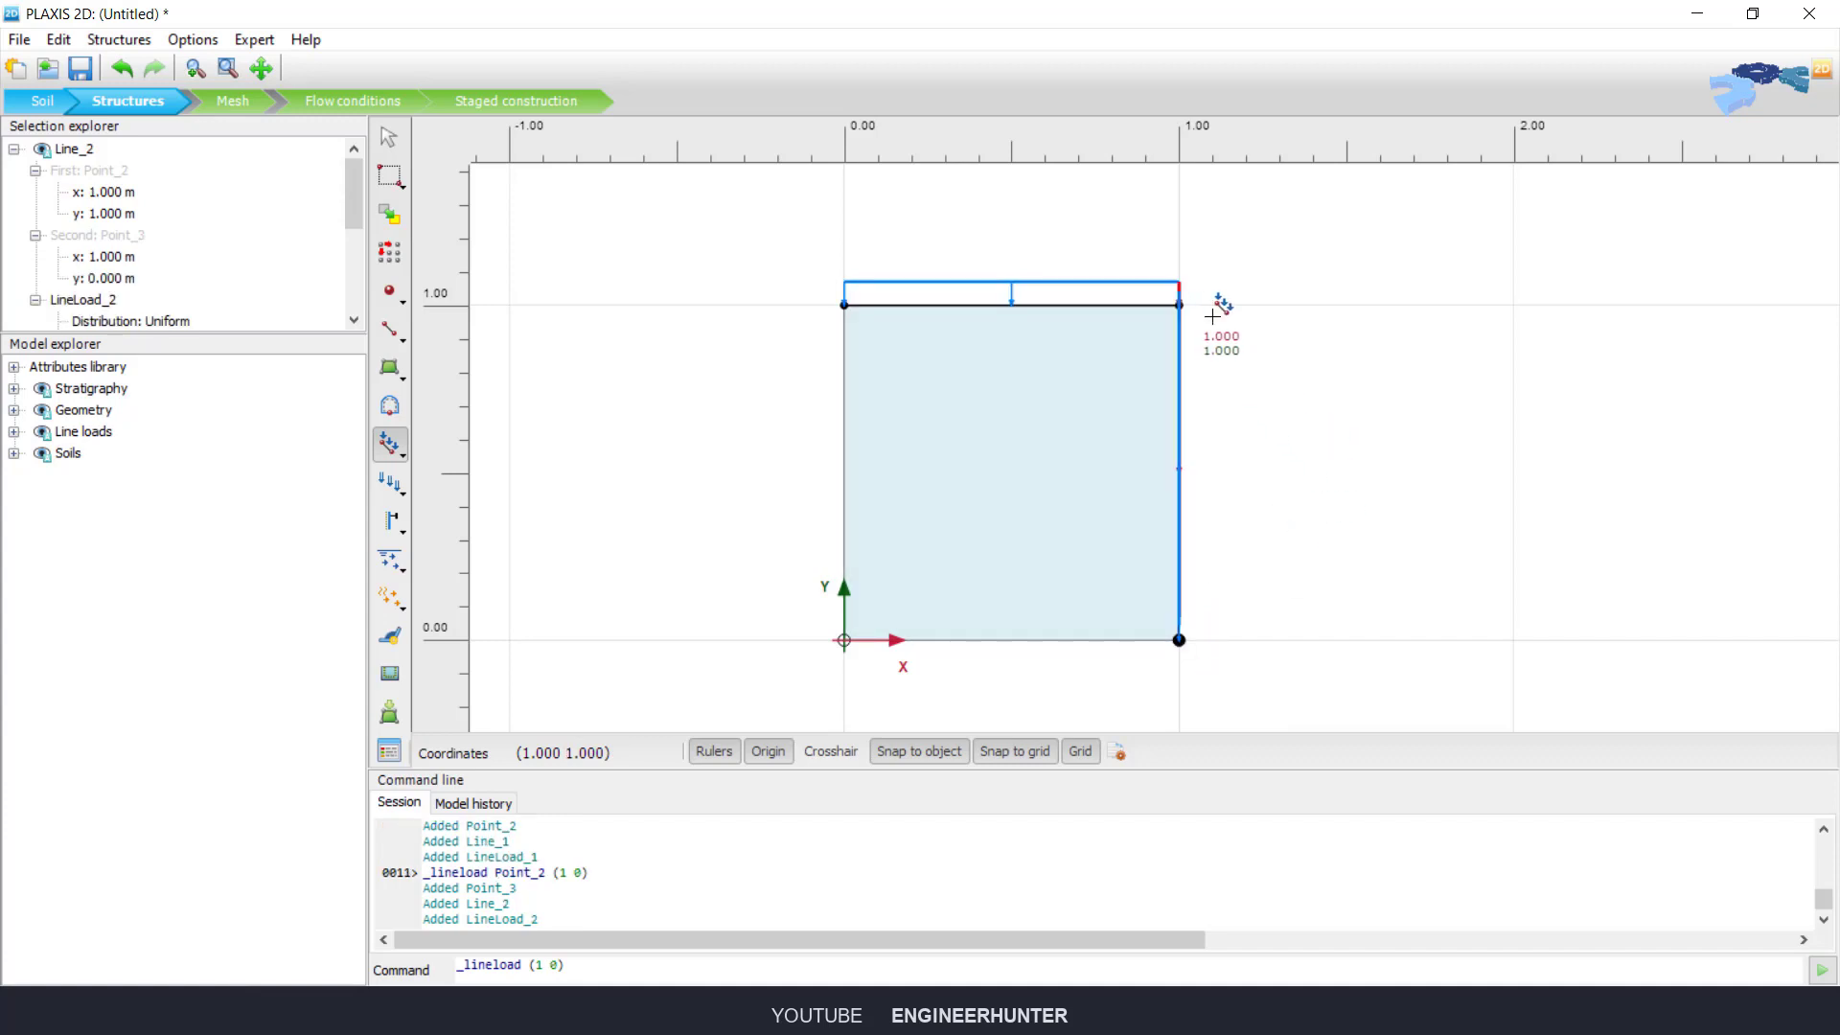
# Step: Set the line load on the sample's right edge to qx,start,ref -100 kN/m/m and qy,start,ref 0
pyautogui.press('Escape')
pyautogui.press('Escape')
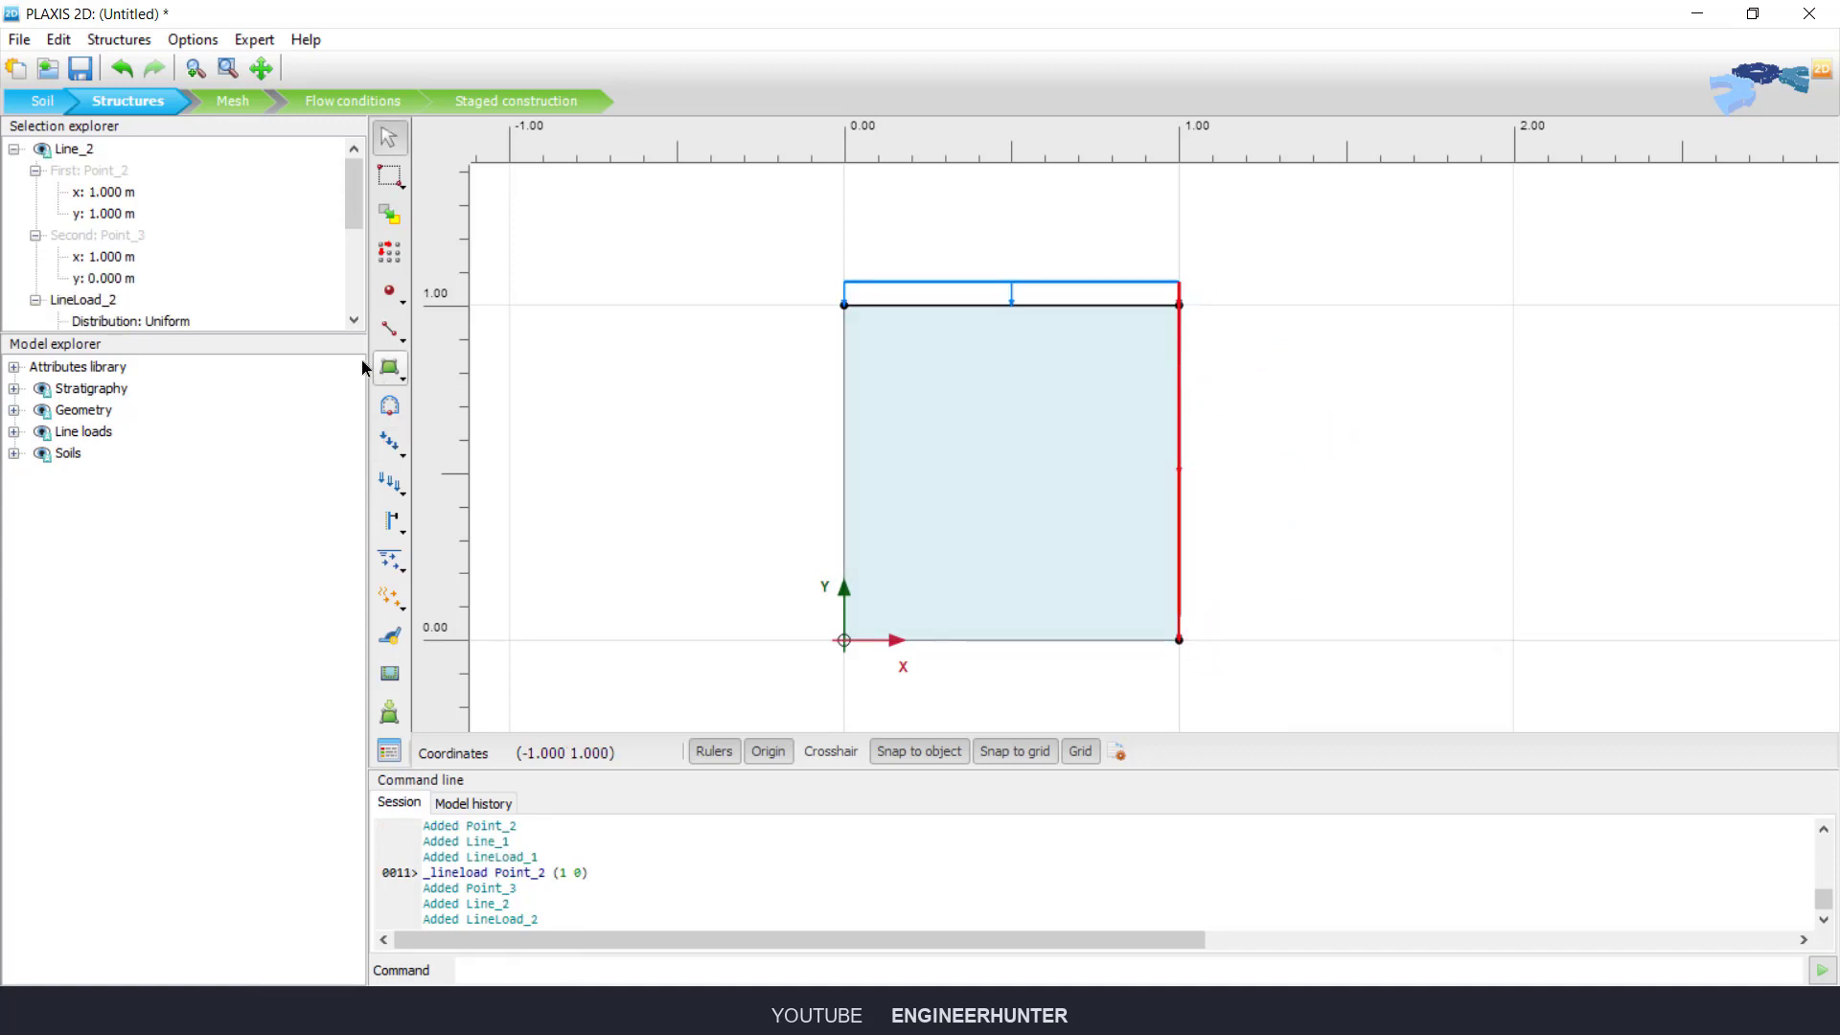
pyautogui.scroll(-3, 170, 226)
pyautogui.click(168, 212)
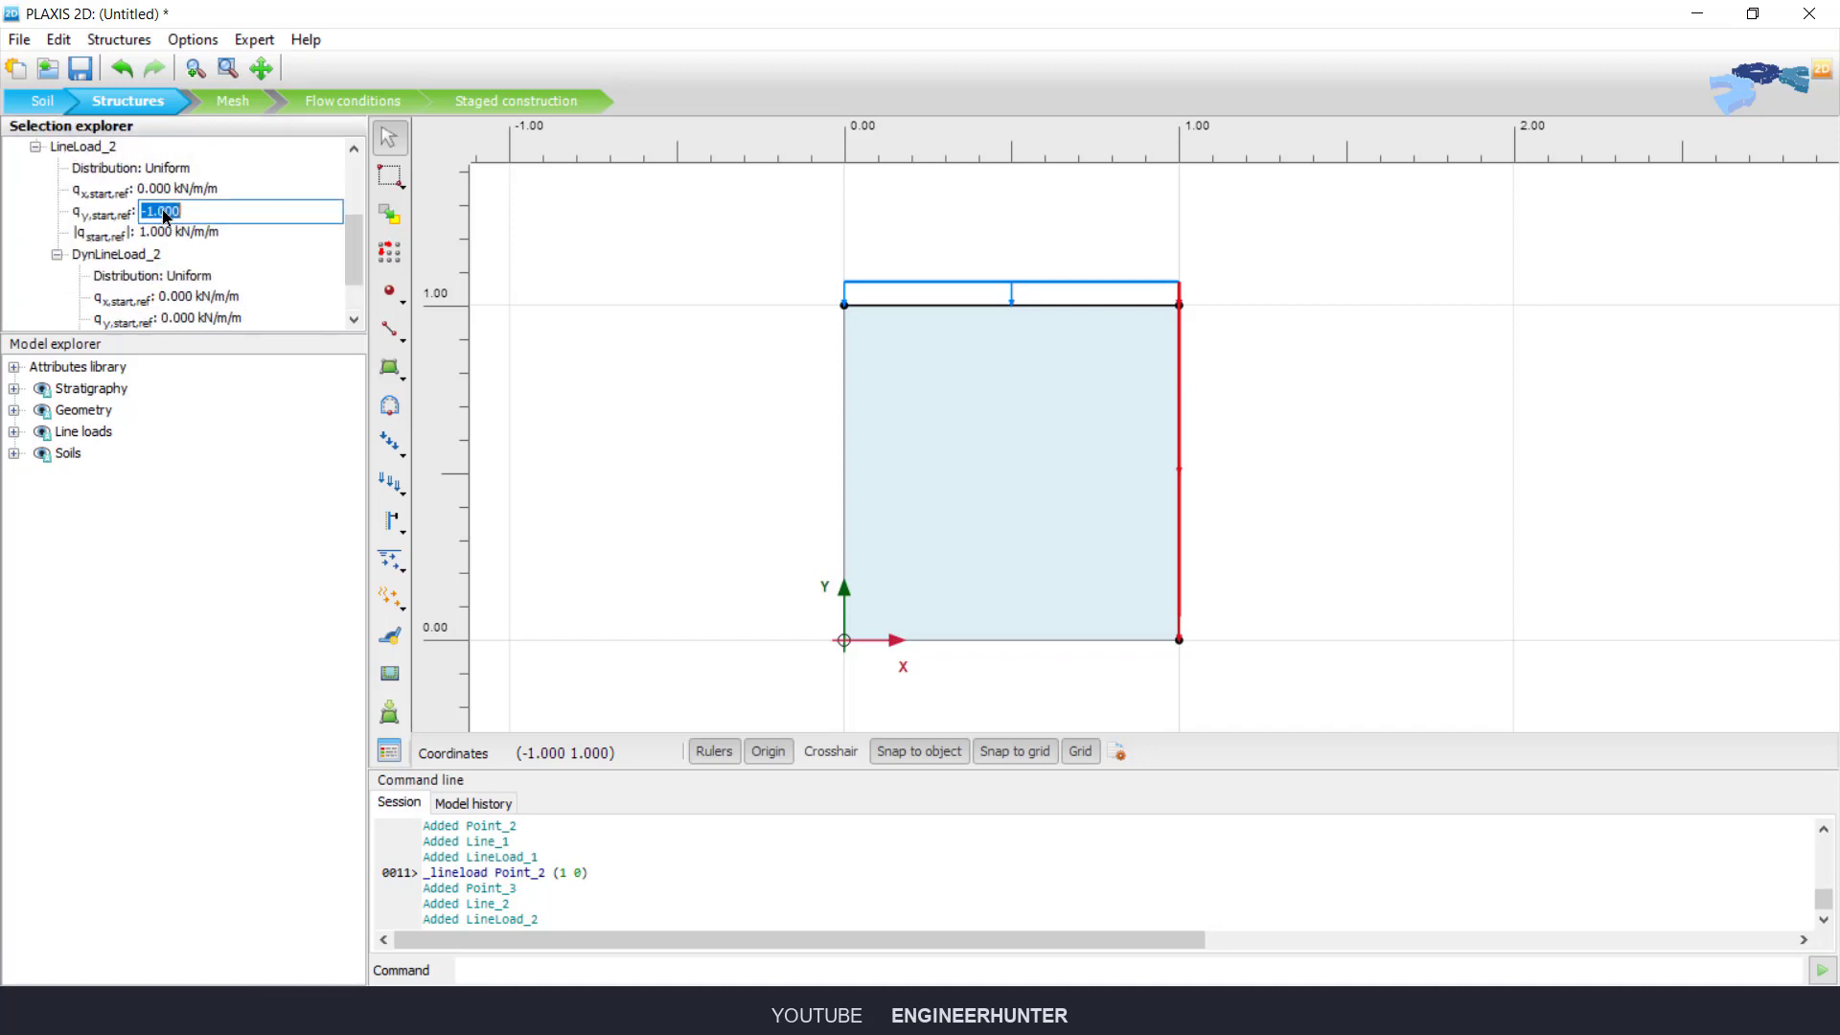
pyautogui.click(151, 196)
pyautogui.write('-100')
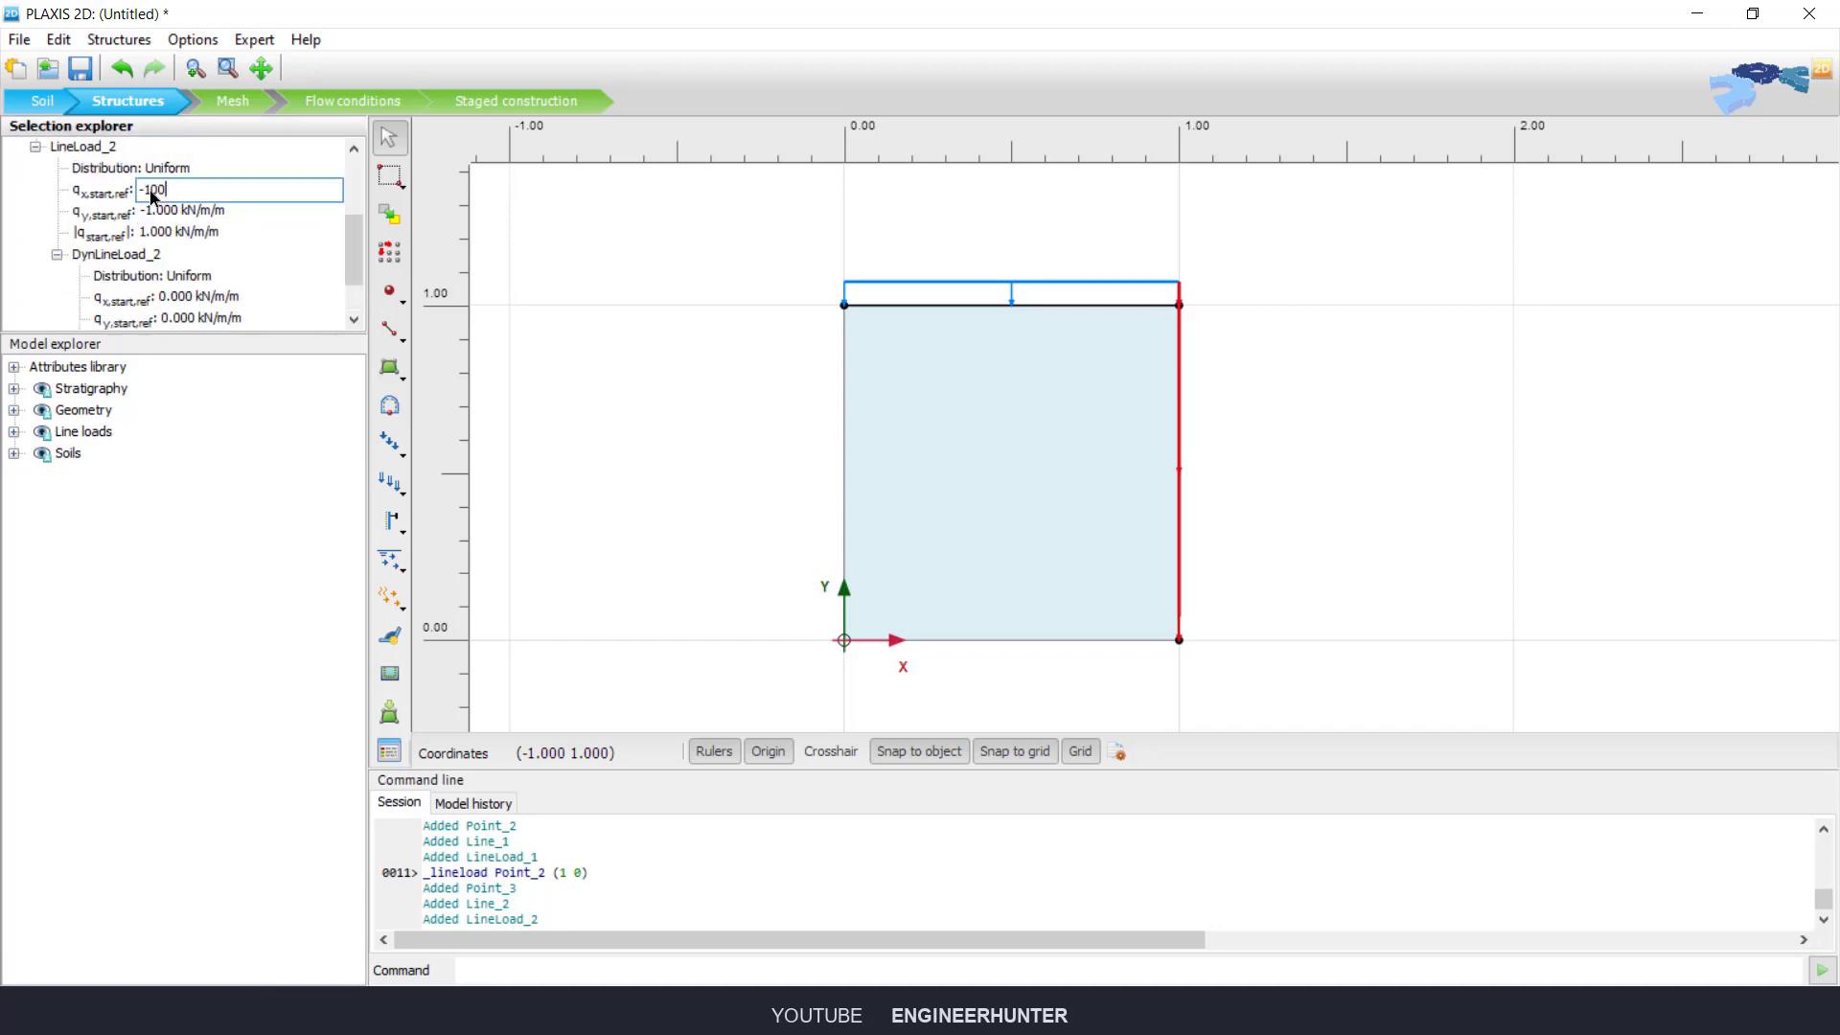
pyautogui.press('Tab')
pyautogui.write('0')
pyautogui.press('Tab')
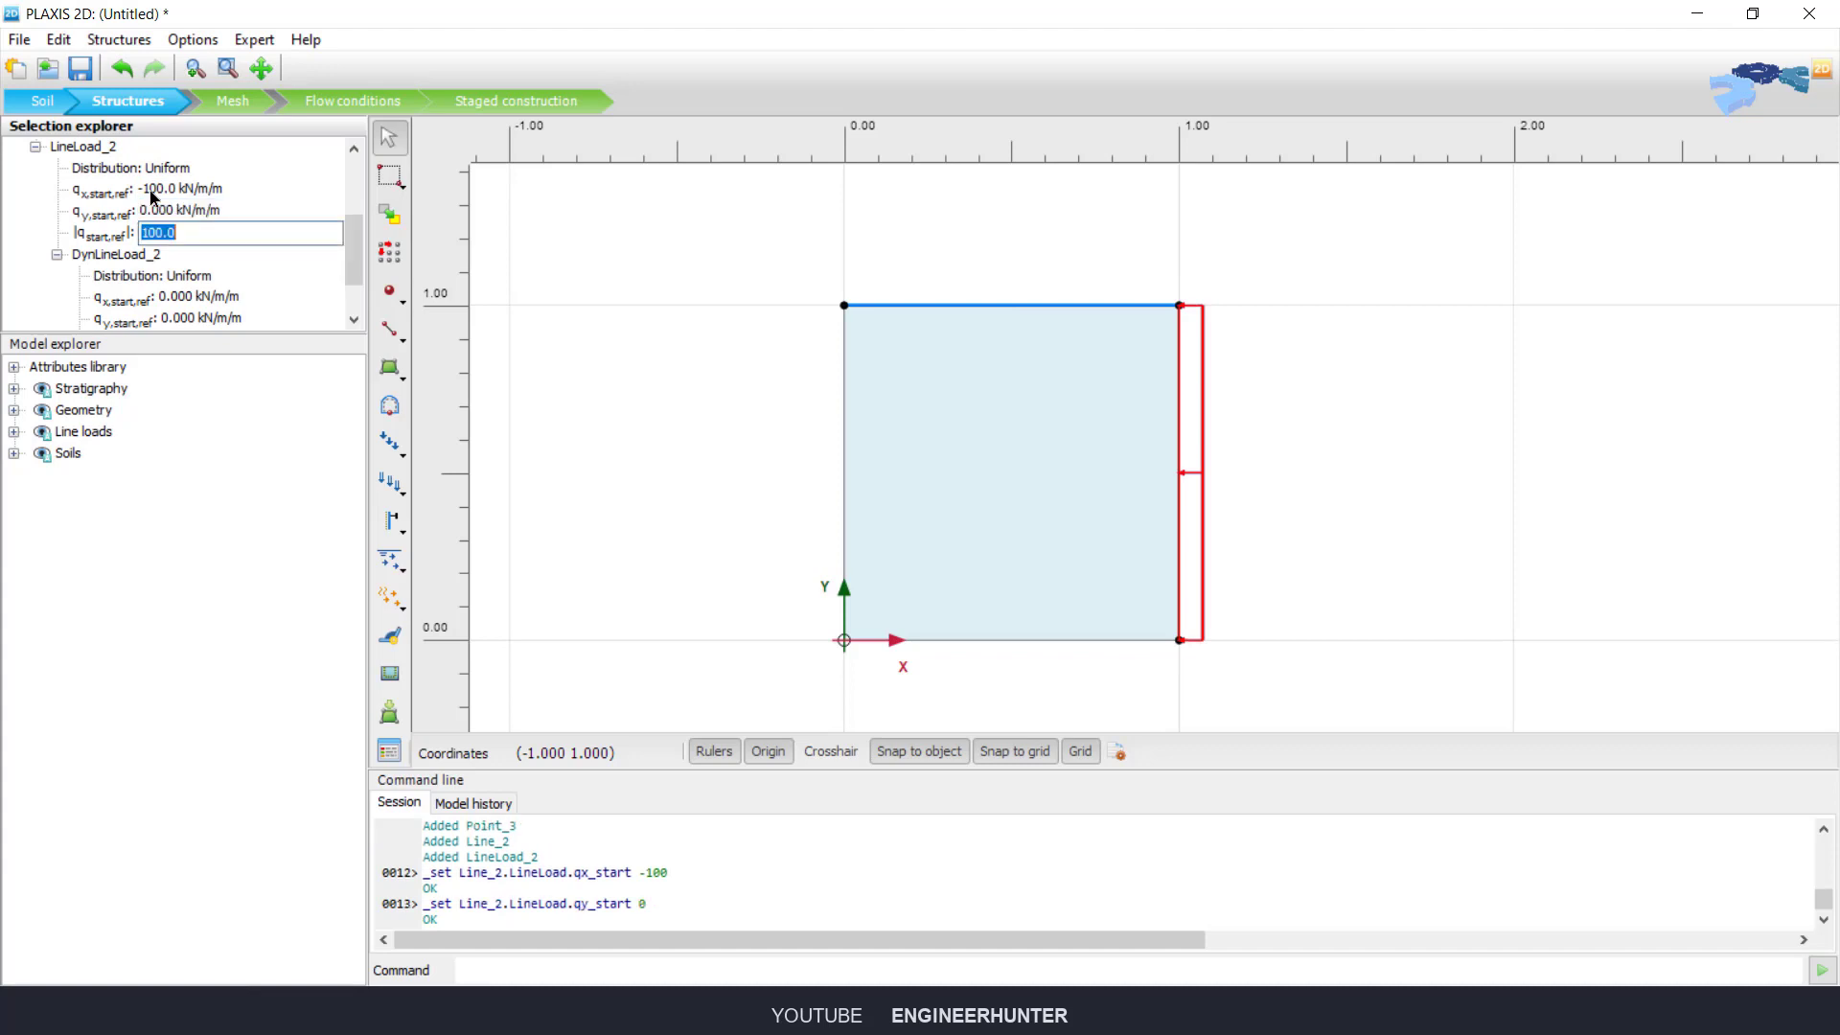
# Step: Set qy,start,ref of the line load on the sample's top edge to -100 kN/m/m
pyautogui.click(876, 306)
pyautogui.scroll(-1, 191, 249)
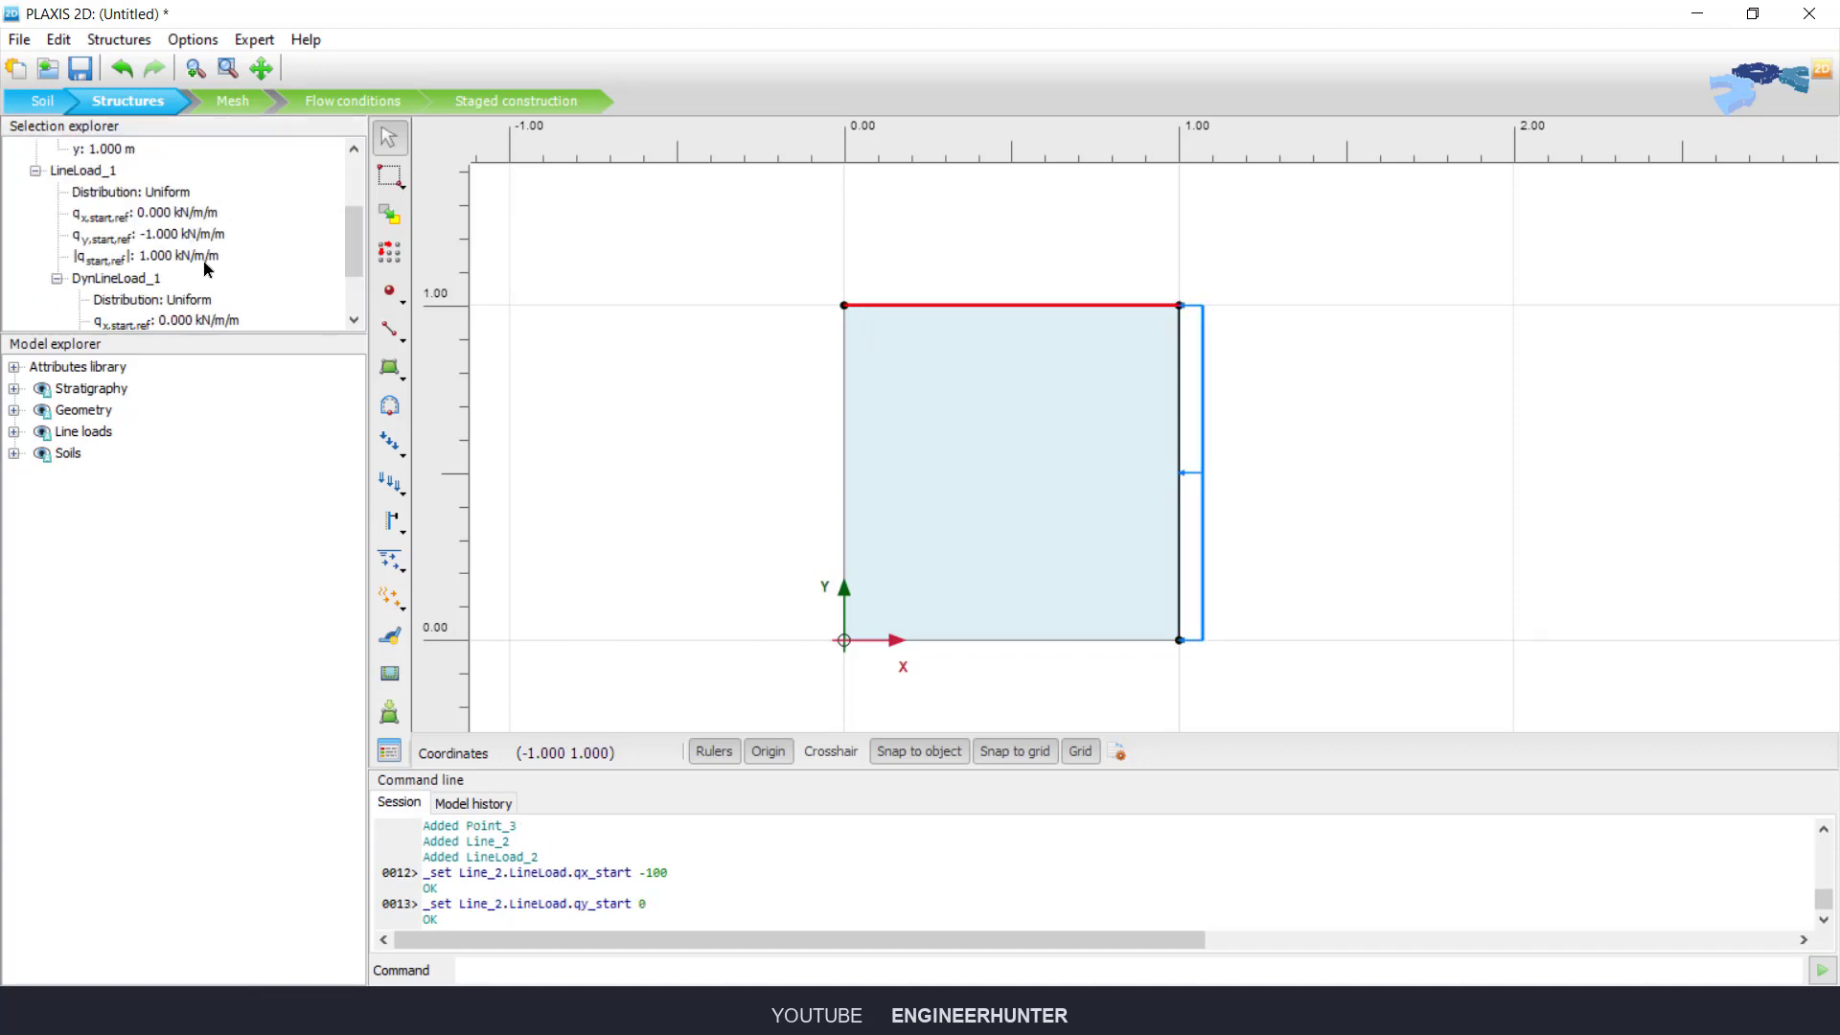
pyautogui.click(166, 235)
pyautogui.write('-100')
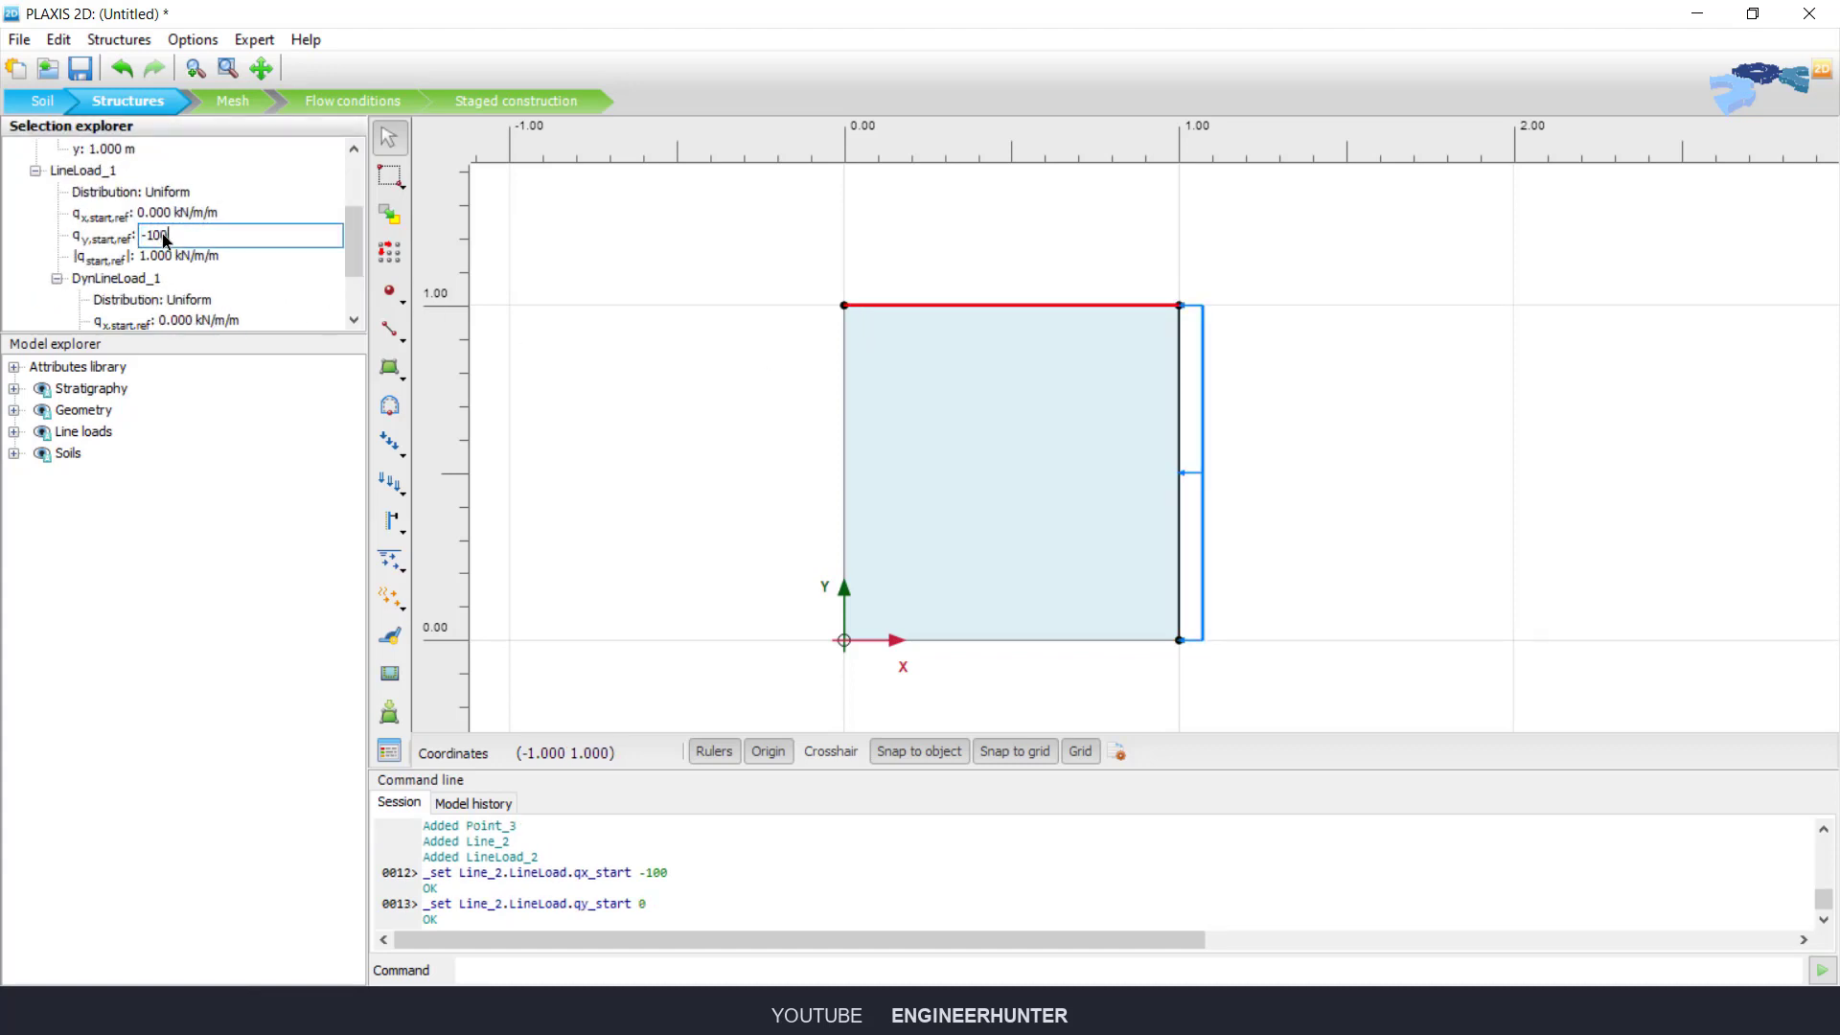
pyautogui.press('Tab')
pyautogui.press('Escape')
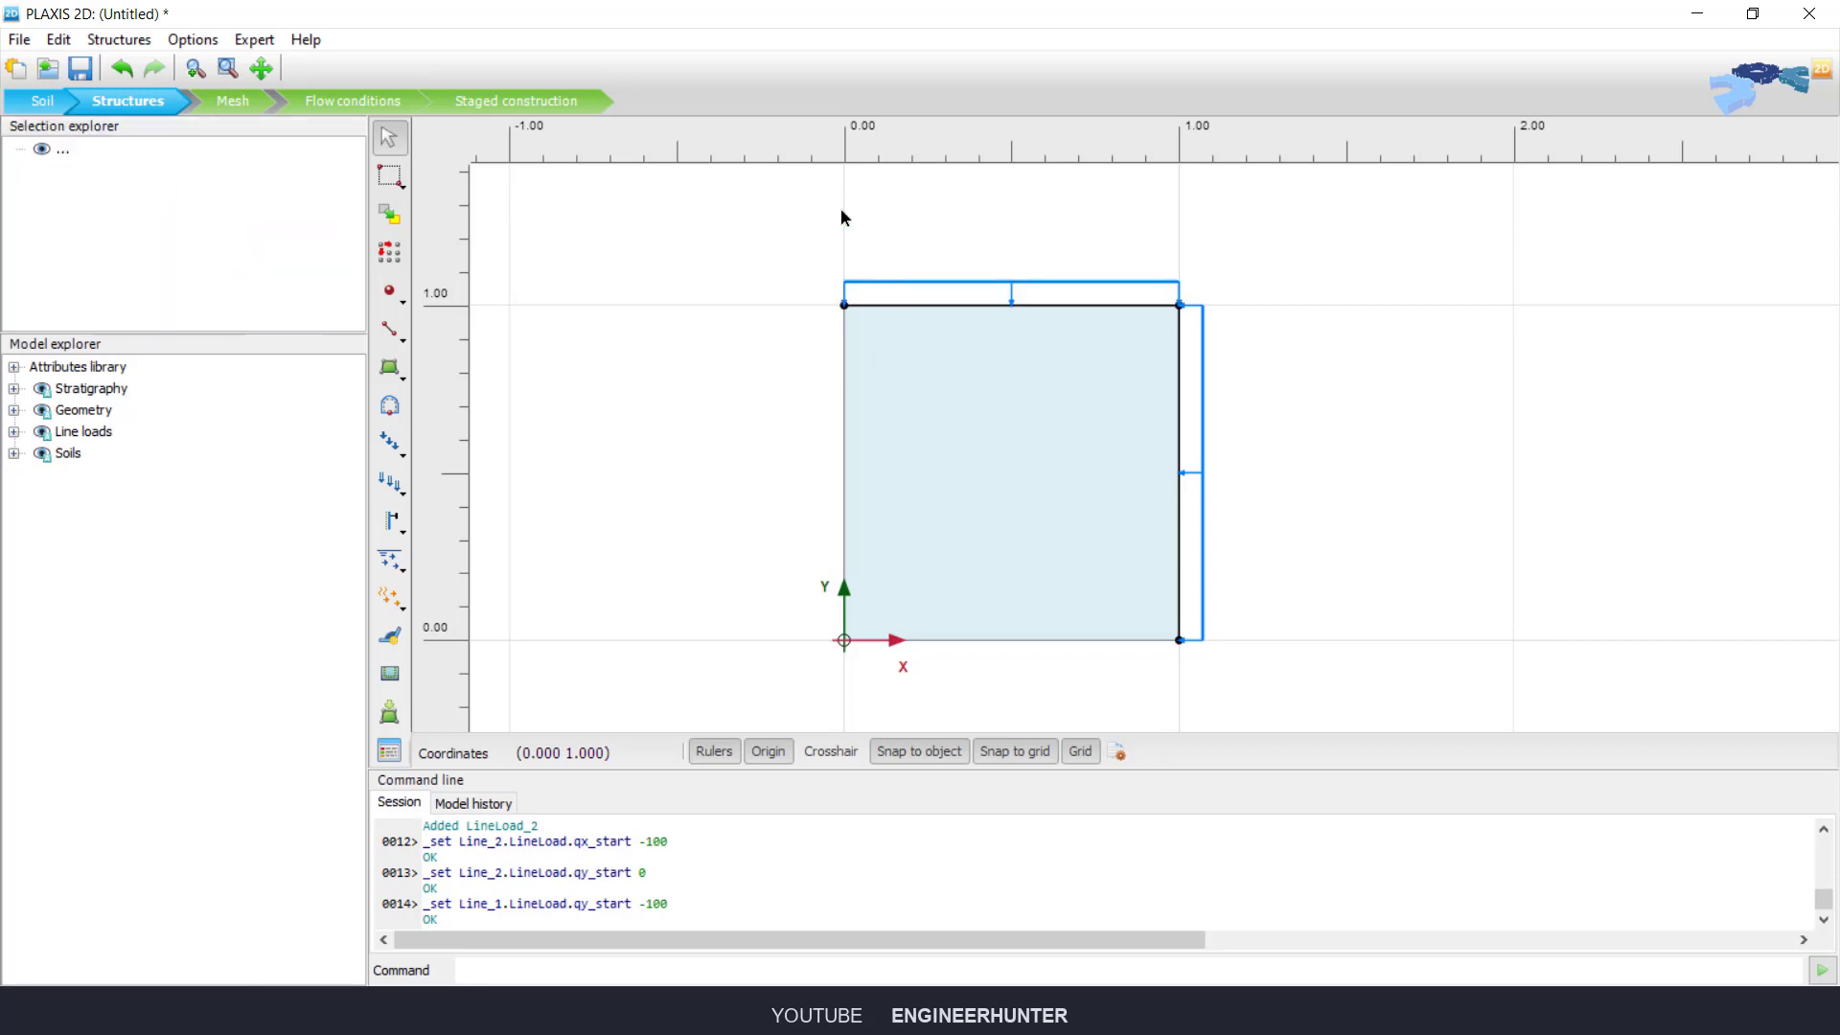
# Step: In Mesh mode, set the coarseness factor of the sample's top edge to 1
pyautogui.click(232, 102)
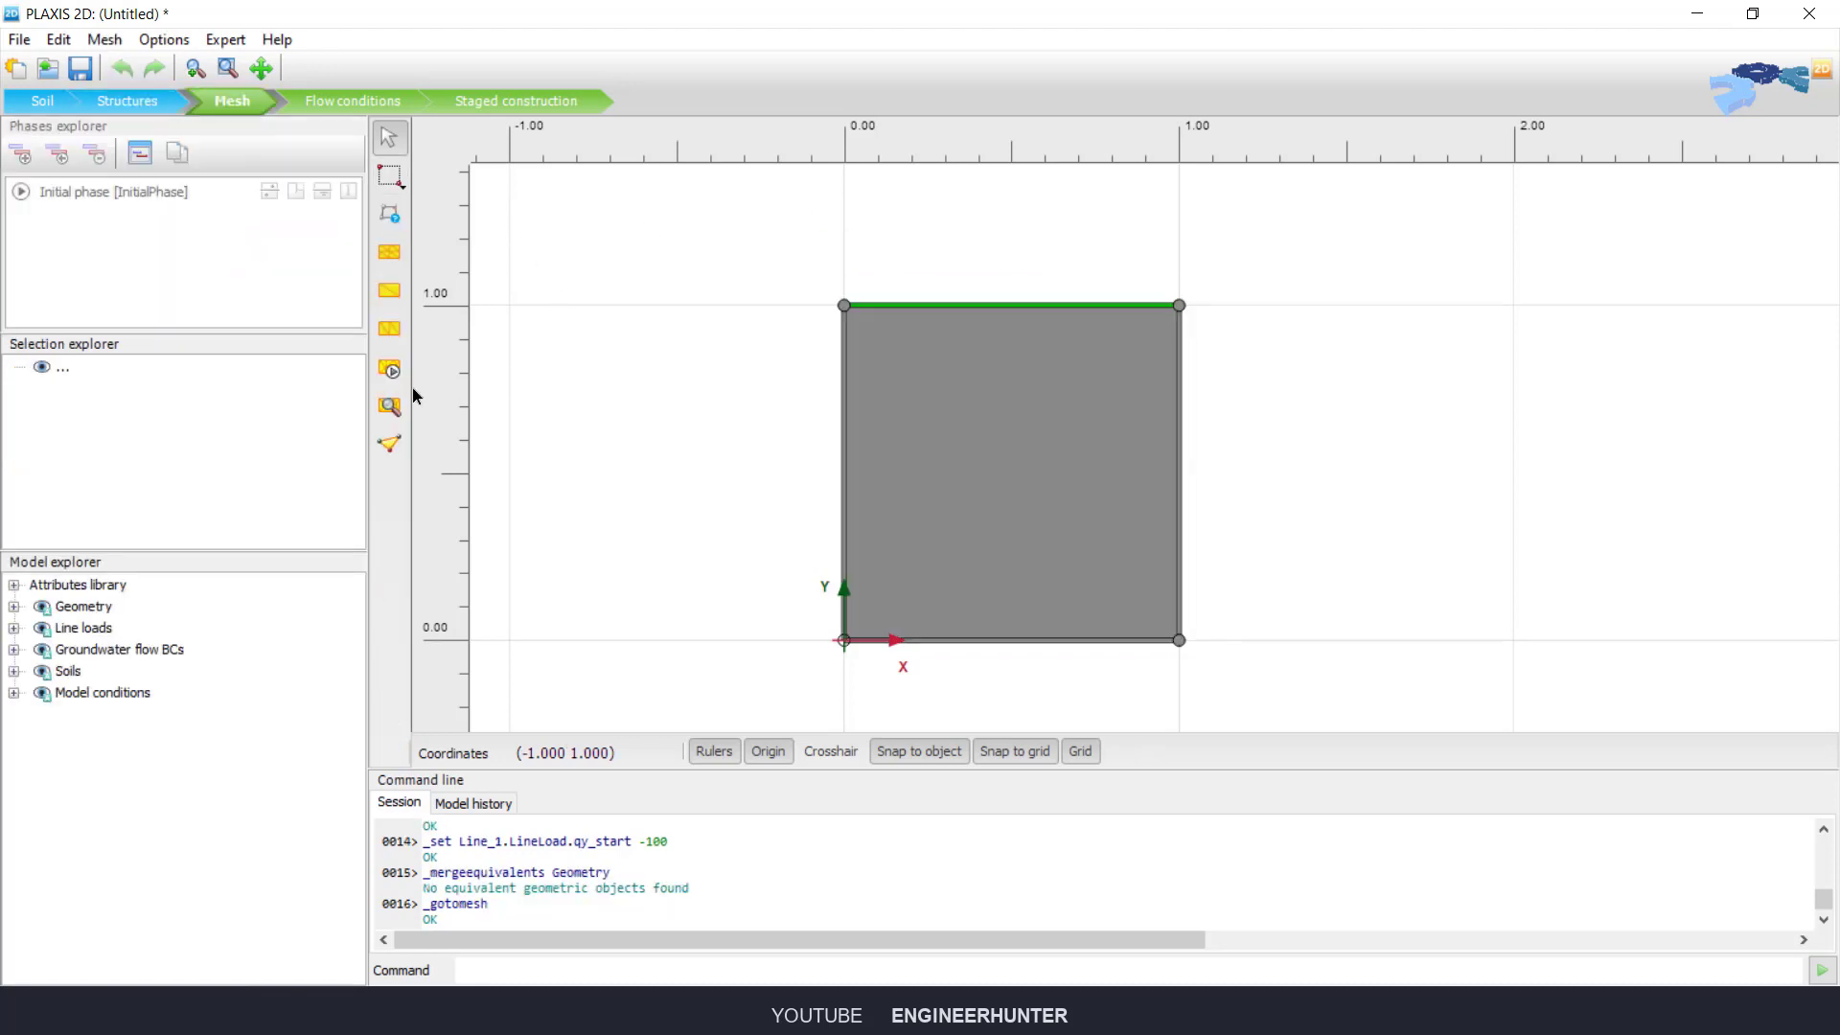
pyautogui.click(1043, 305)
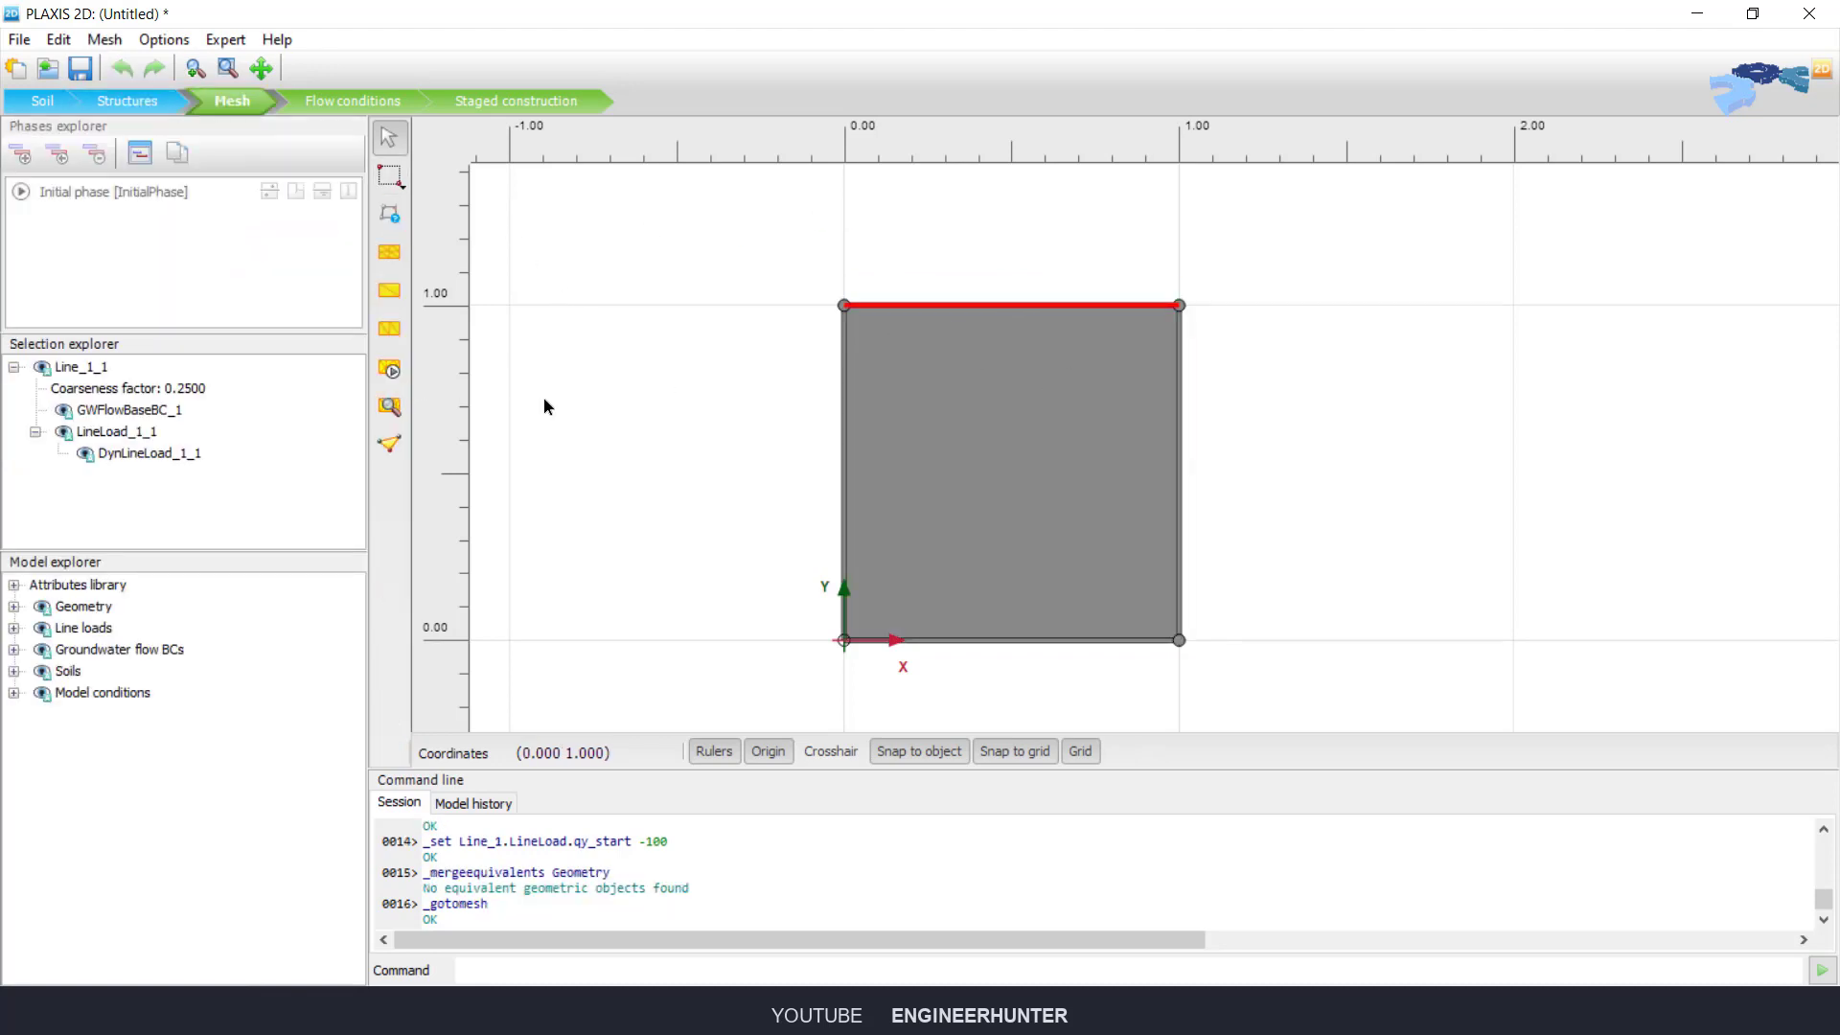
pyautogui.click(195, 388)
pyautogui.write('1')
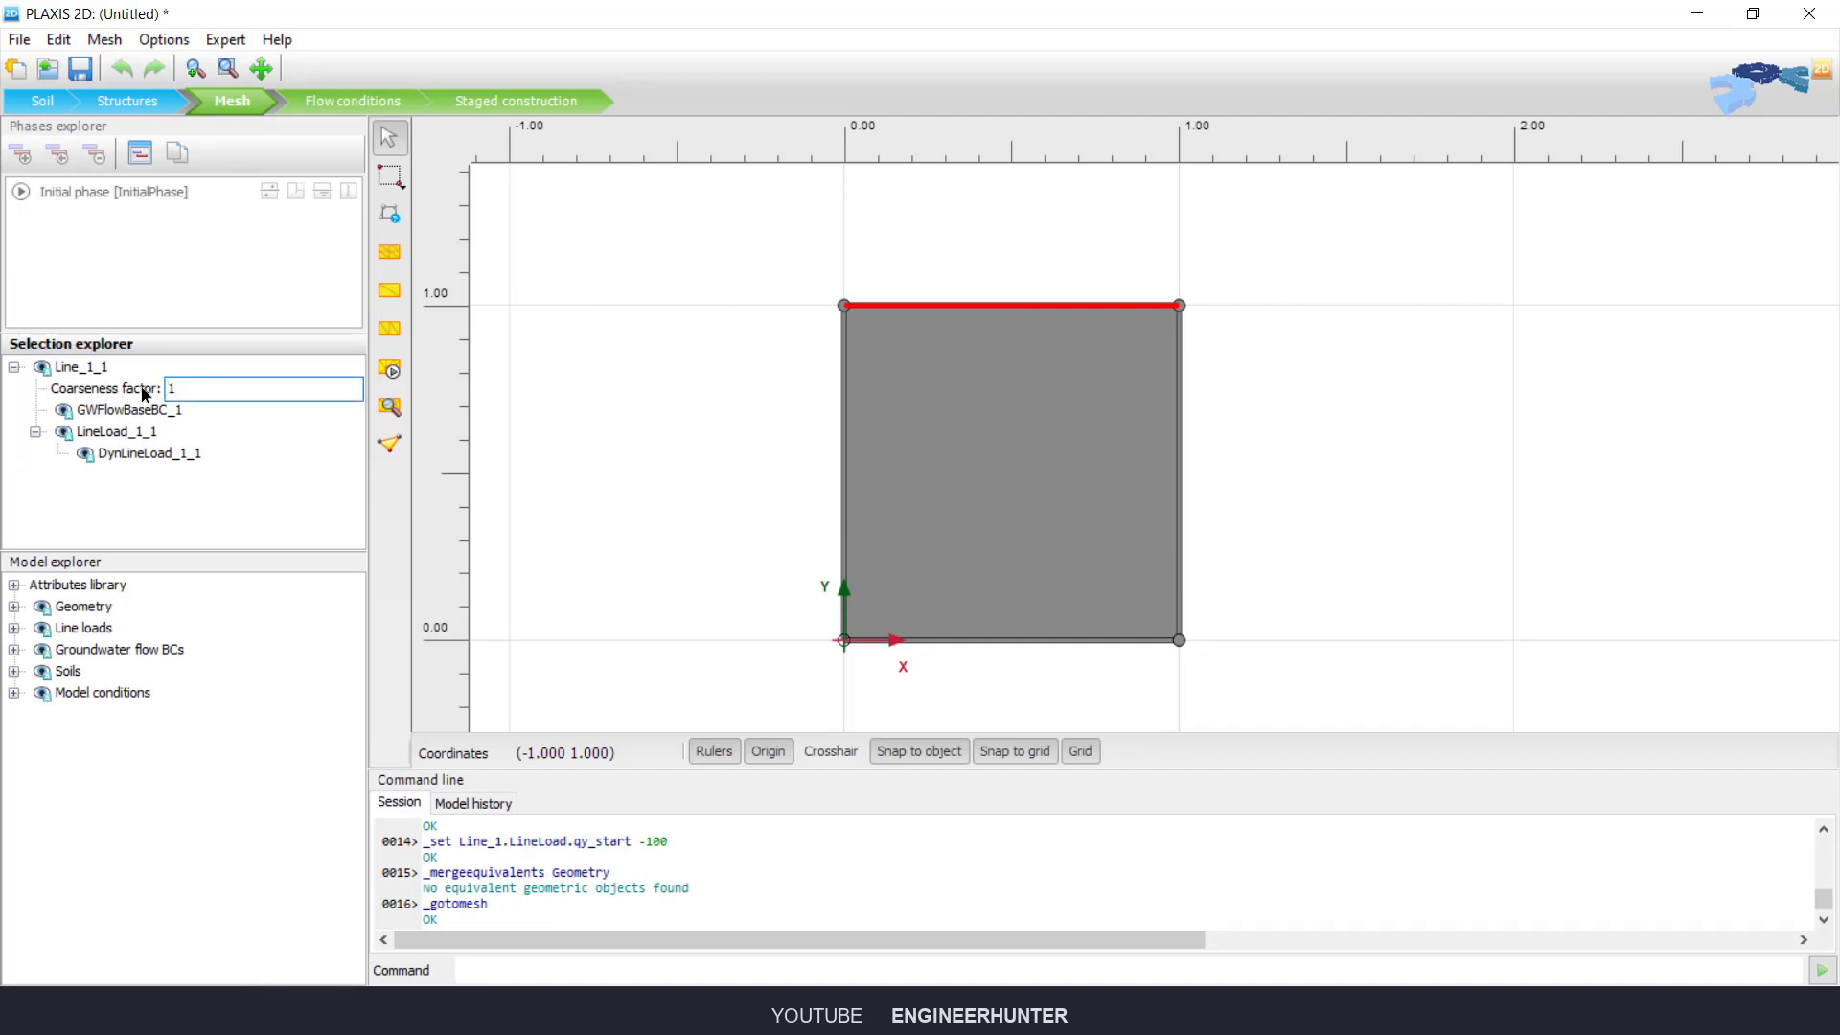
pyautogui.click(634, 389)
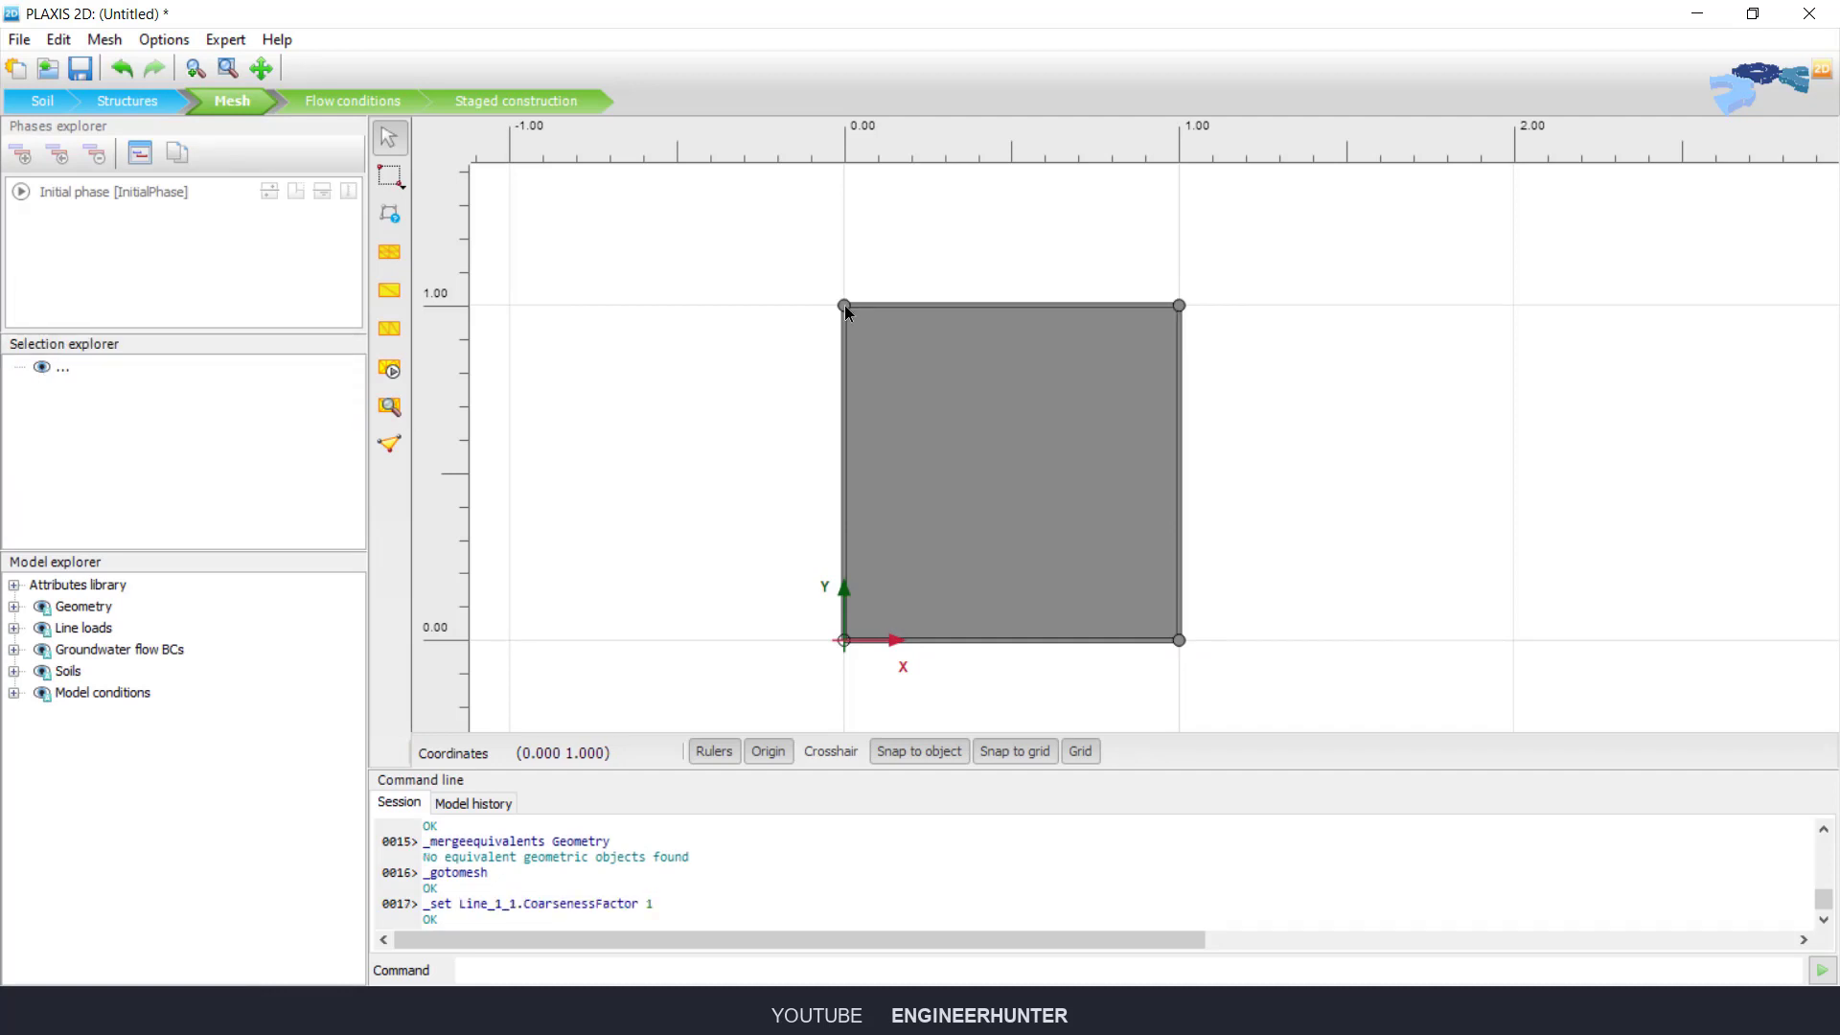
pyautogui.click(937, 433)
pyautogui.click(473, 395)
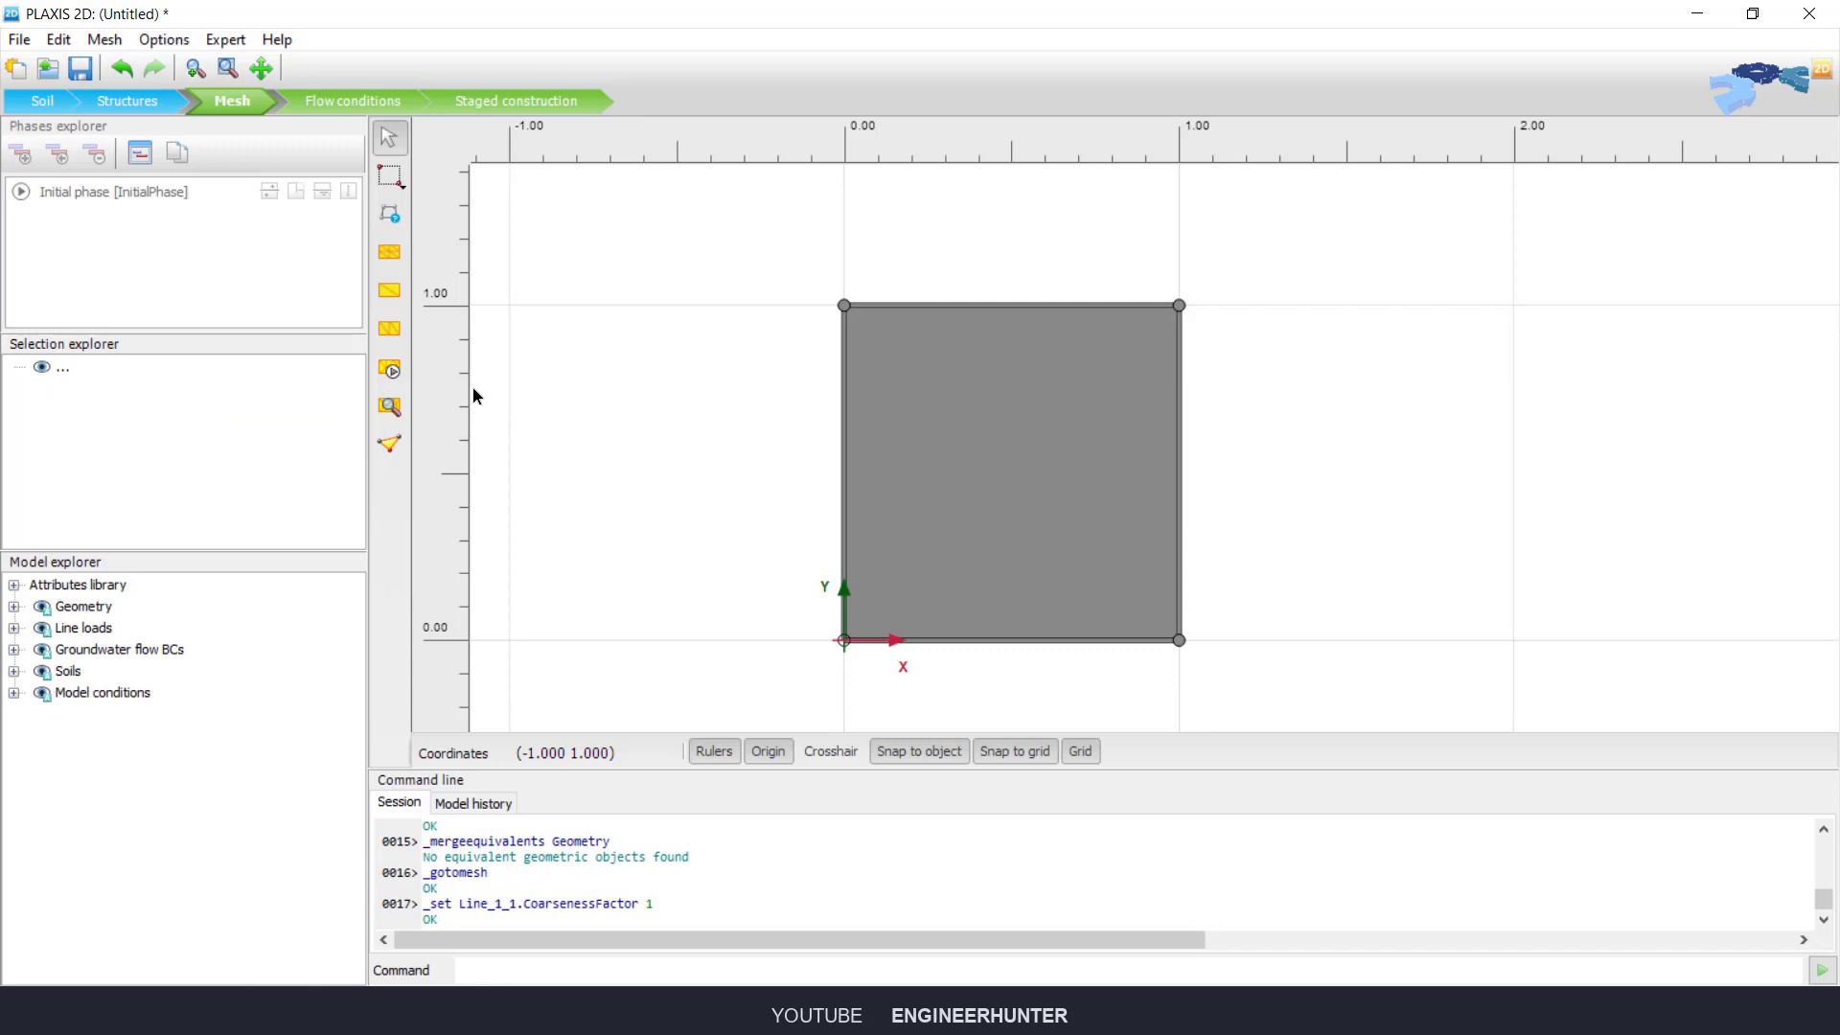
# Step: Generate the mesh using Expert settings with a relative element size of 16.667
pyautogui.click(401, 376)
pyautogui.click(968, 436)
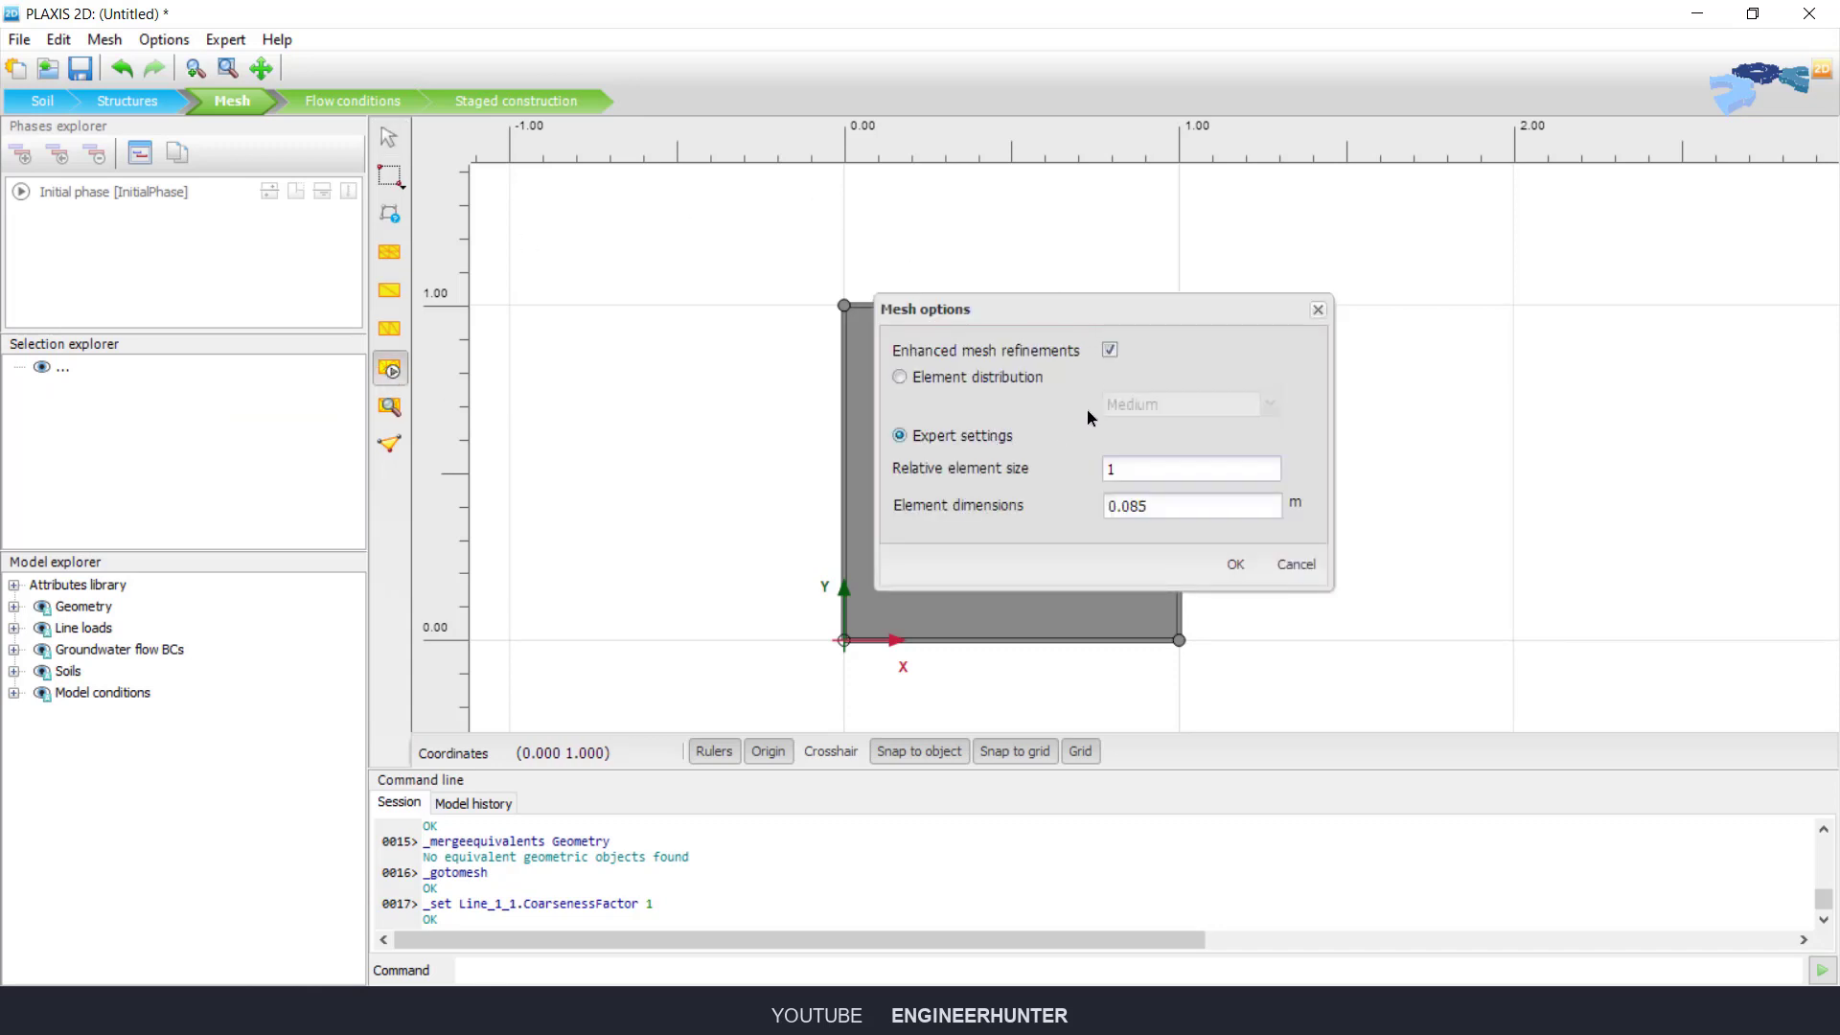
pyautogui.press('BackSpace')
pyautogui.write('16.667')
pyautogui.click(1234, 563)
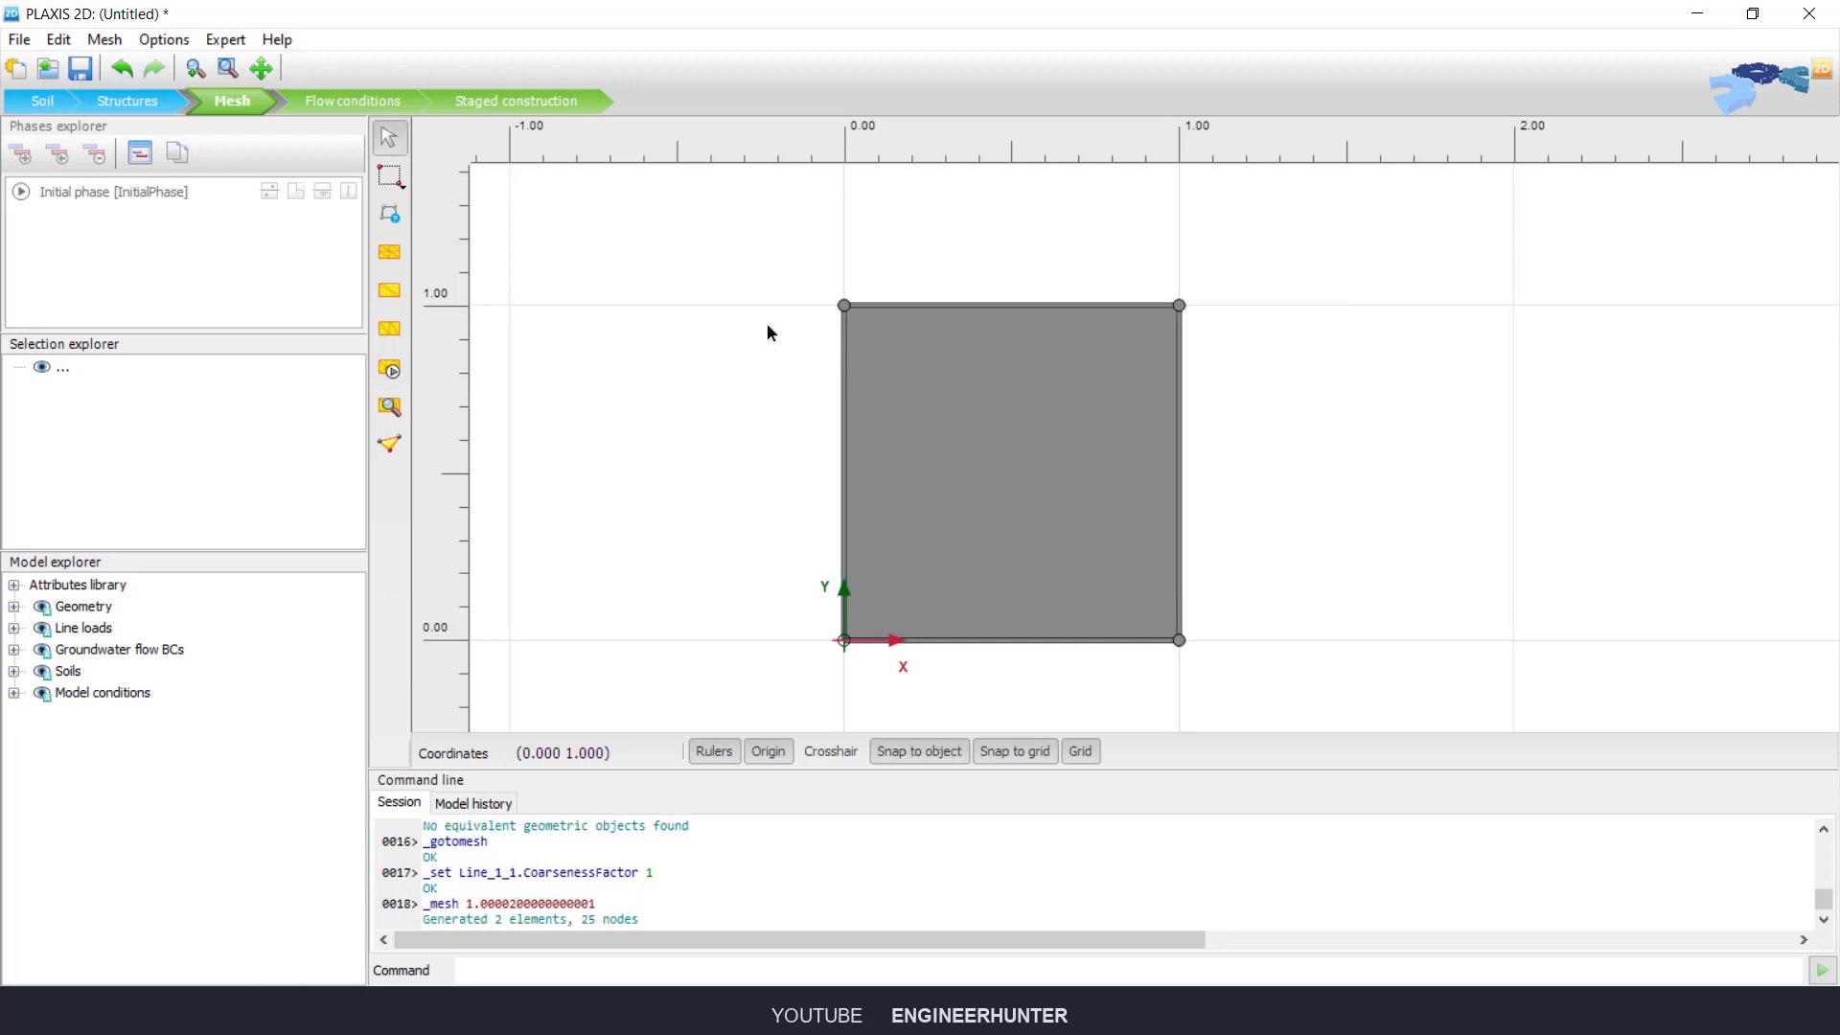
# Step: Enter Staged construction mode and consult the validation PDF in Acrobat for the calculation settings, boundary conditions and loading, then return to PLAXIS 2D
pyautogui.click(548, 100)
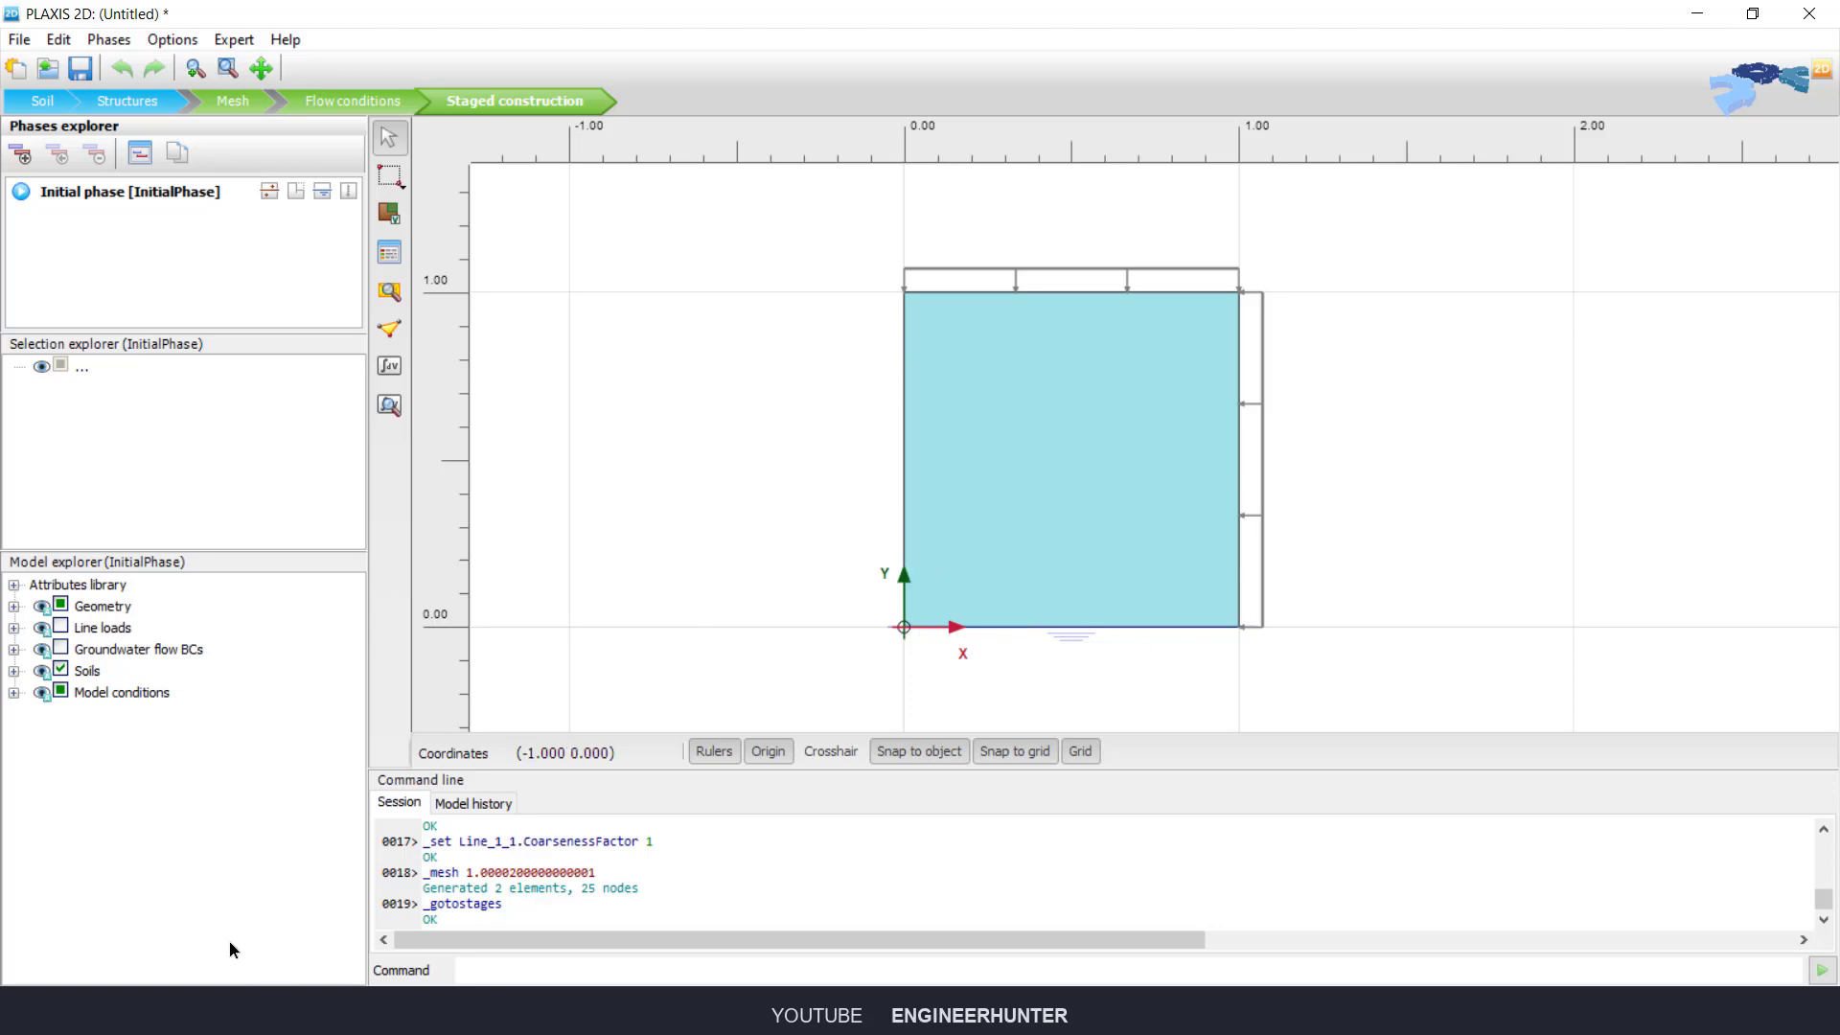
pyautogui.hotkey('alt', 'Tab')
pyautogui.scroll(-6, 563, 375)
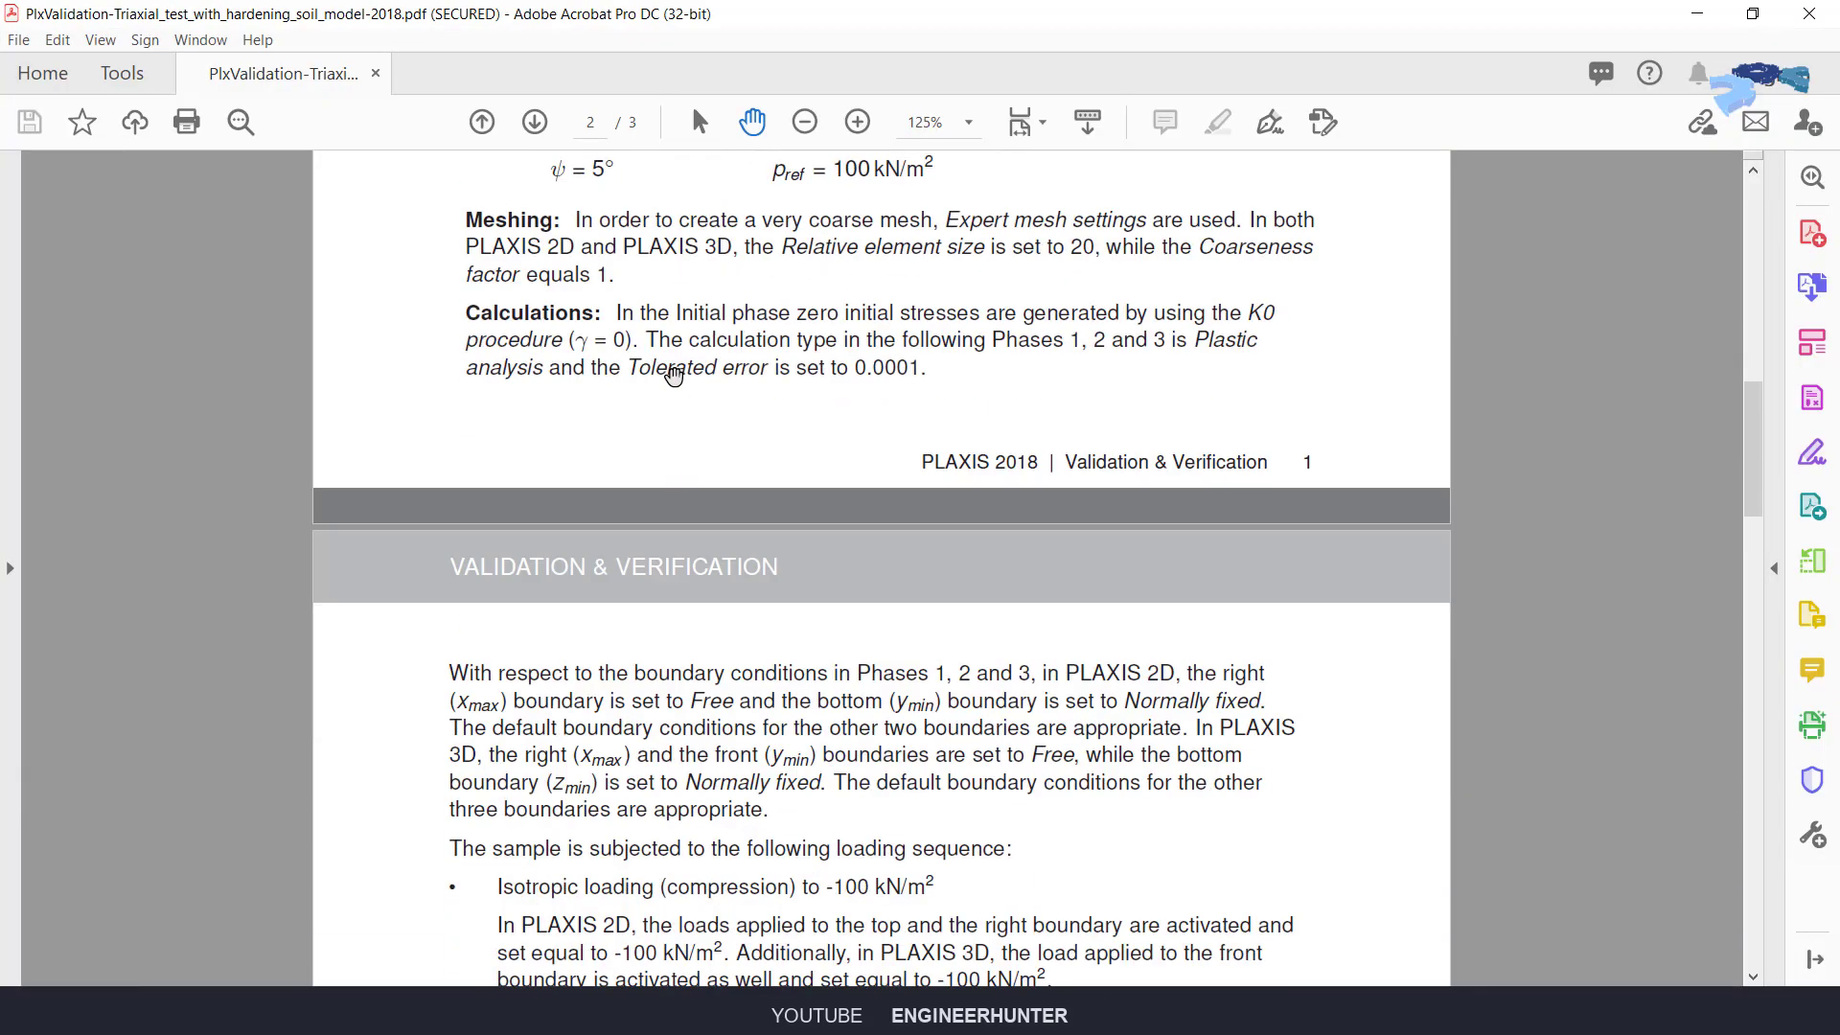
pyautogui.scroll(4, 674, 374)
pyautogui.scroll(5, 674, 373)
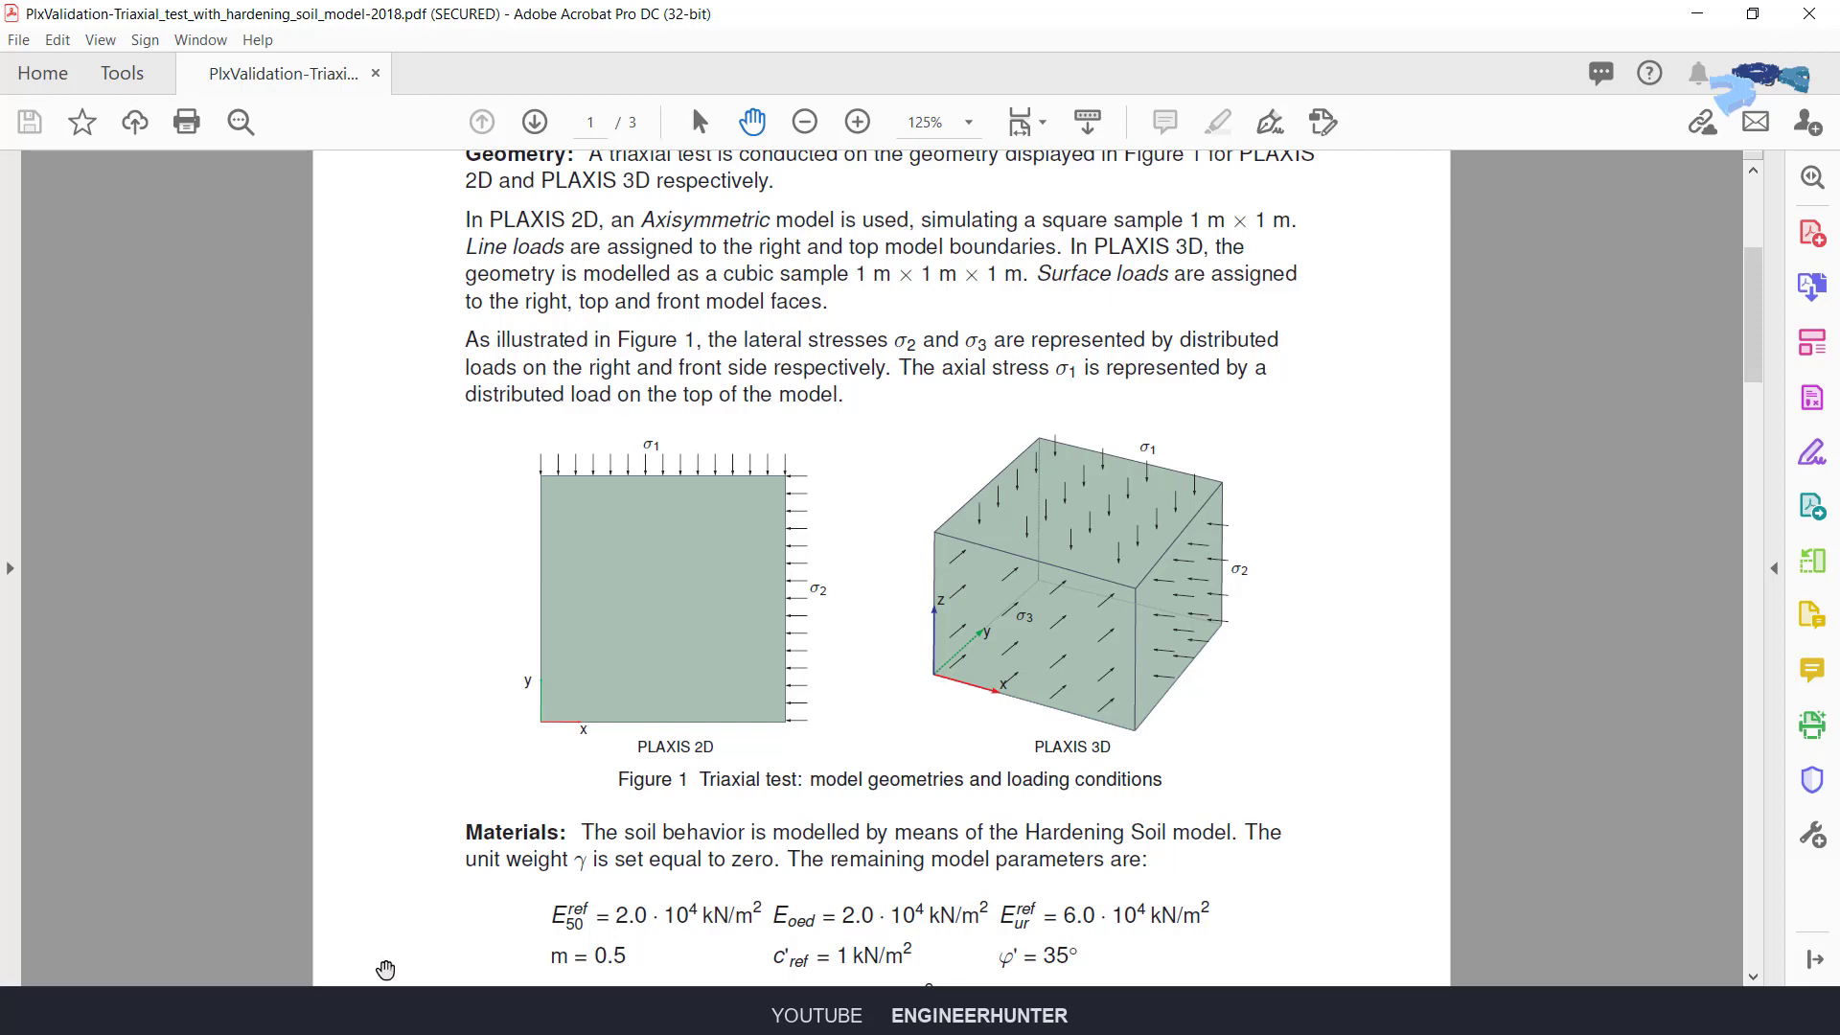
pyautogui.click(369, 1010)
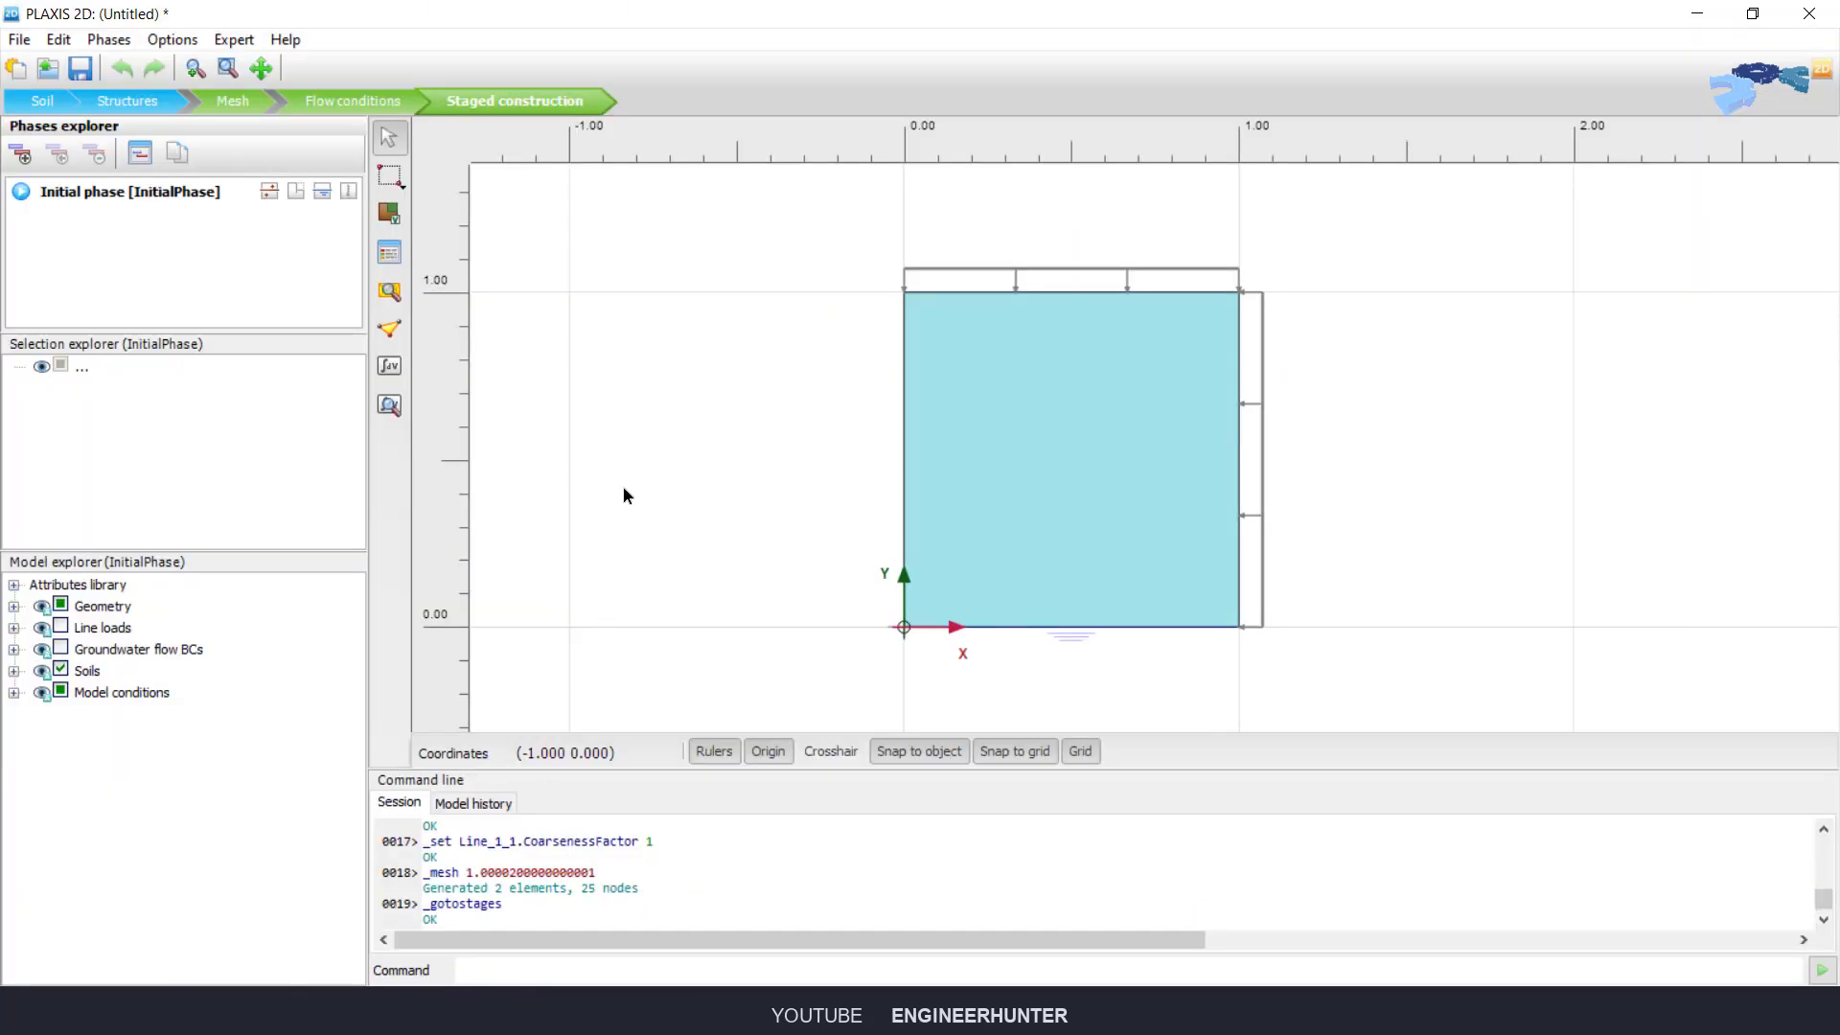
# Step: In the initial phase's deformation conditions, set BoundaryXMax to Free and BoundaryYMin to Normally fixed
pyautogui.click(13, 692)
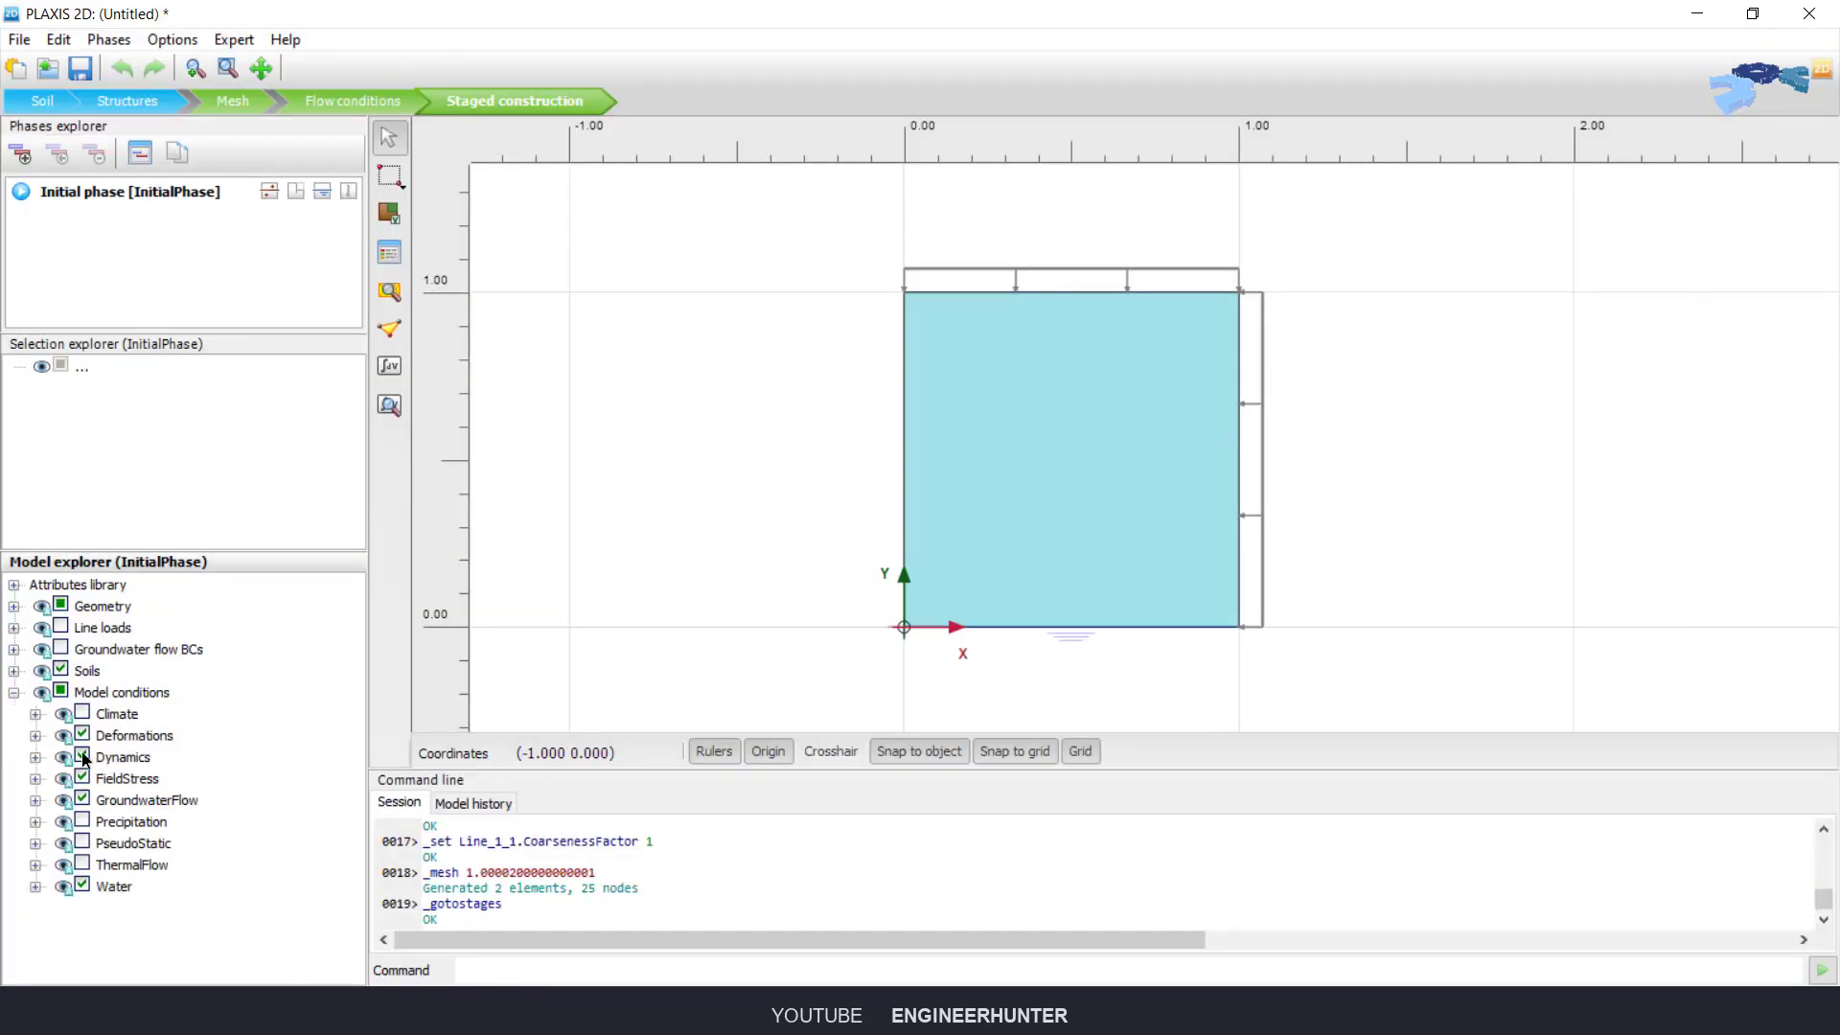
pyautogui.click(36, 736)
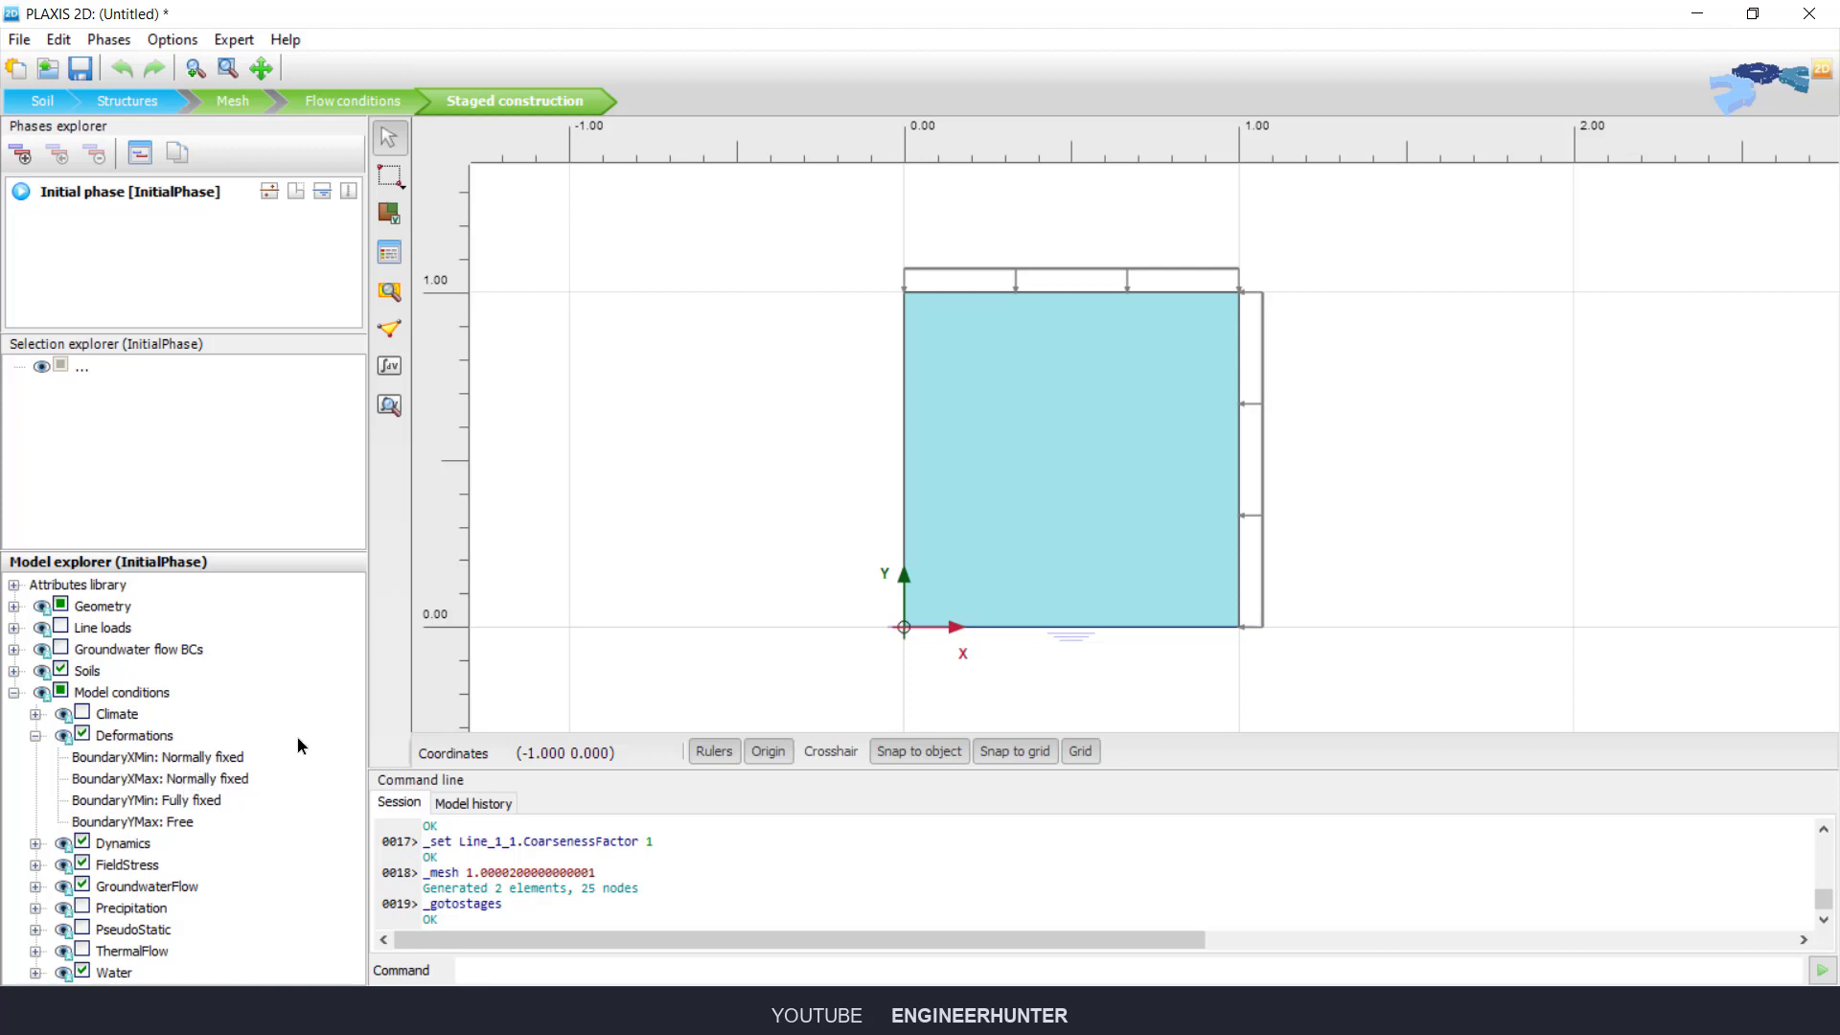
pyautogui.click(203, 758)
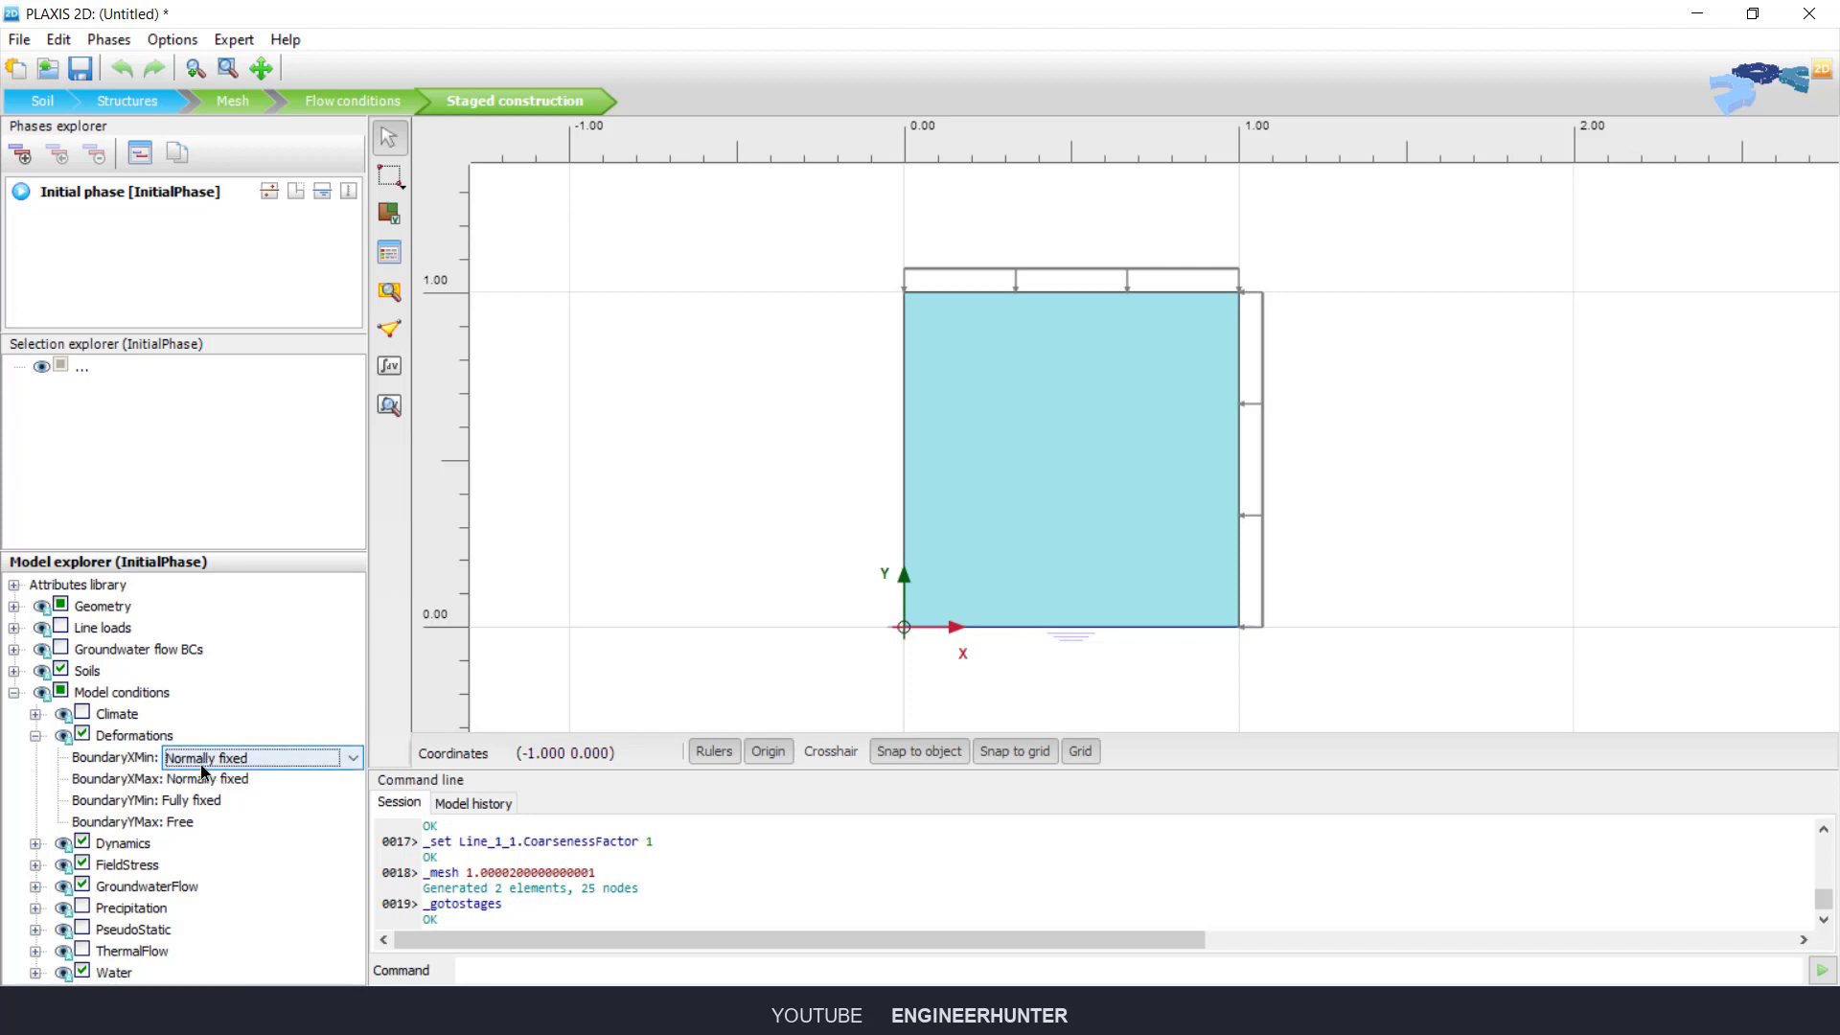
pyautogui.click(223, 760)
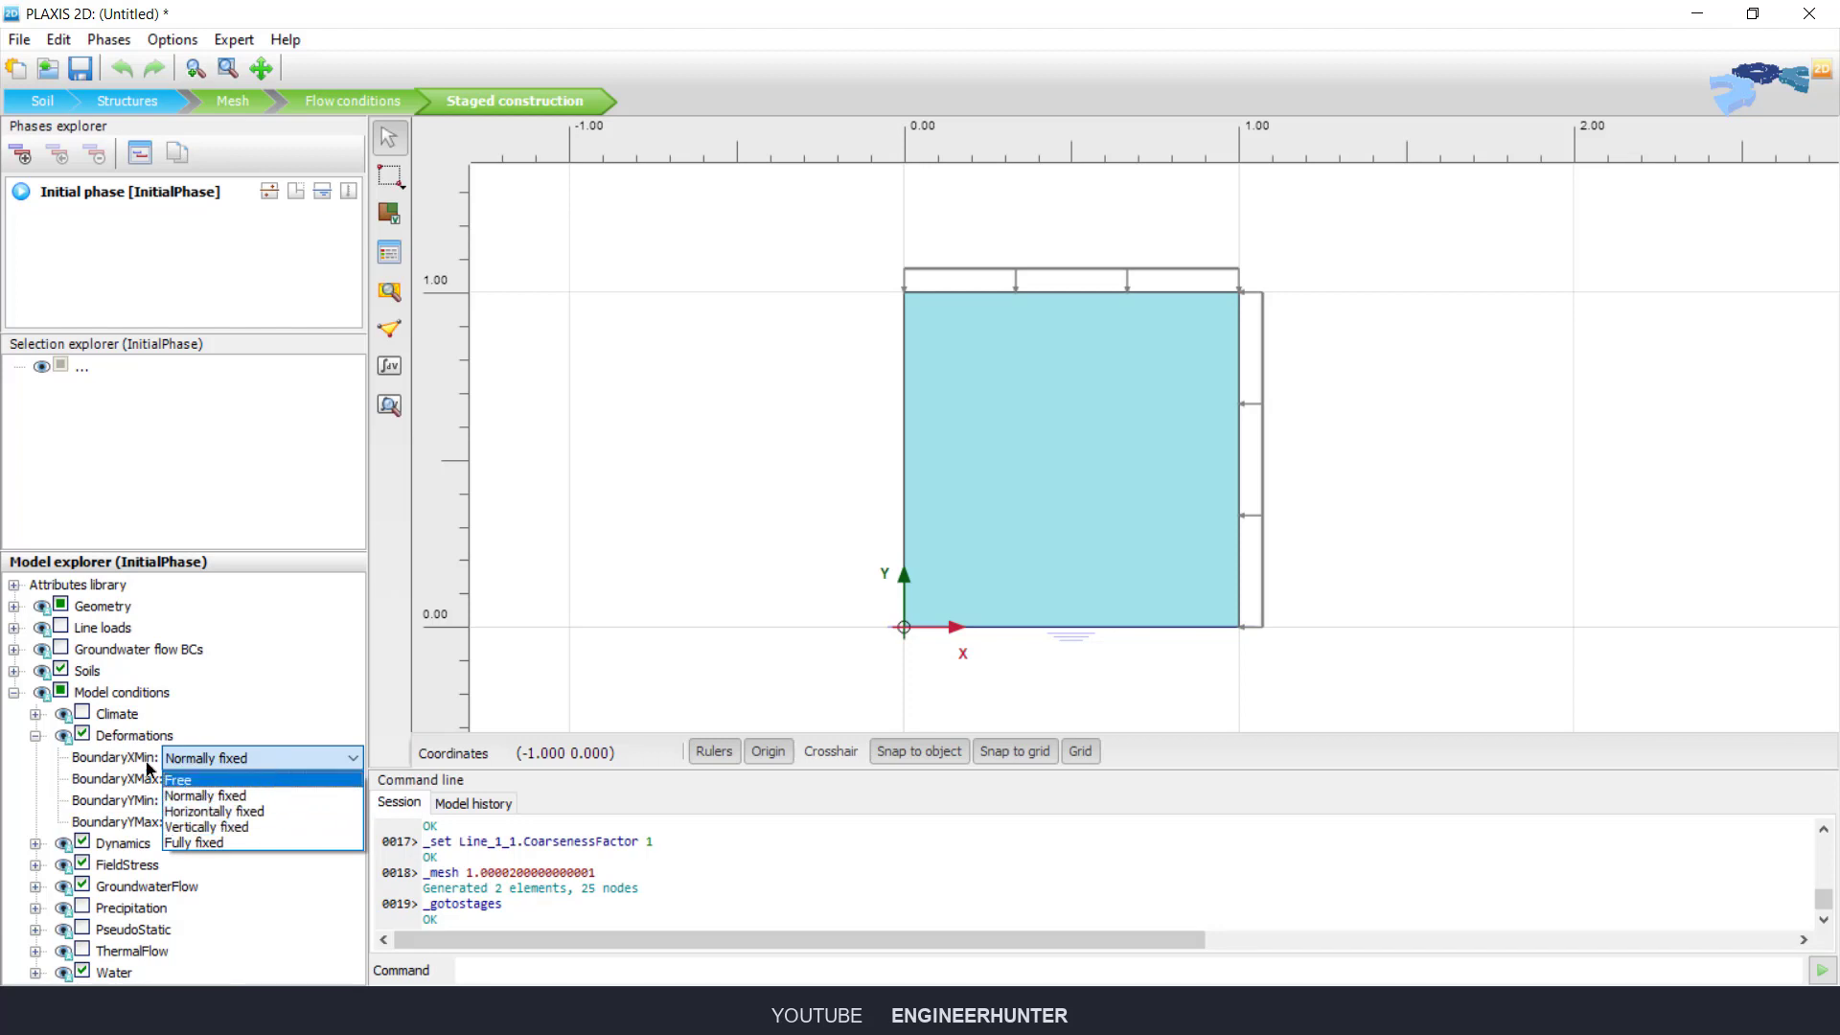
pyautogui.click(534, 642)
pyautogui.click(197, 780)
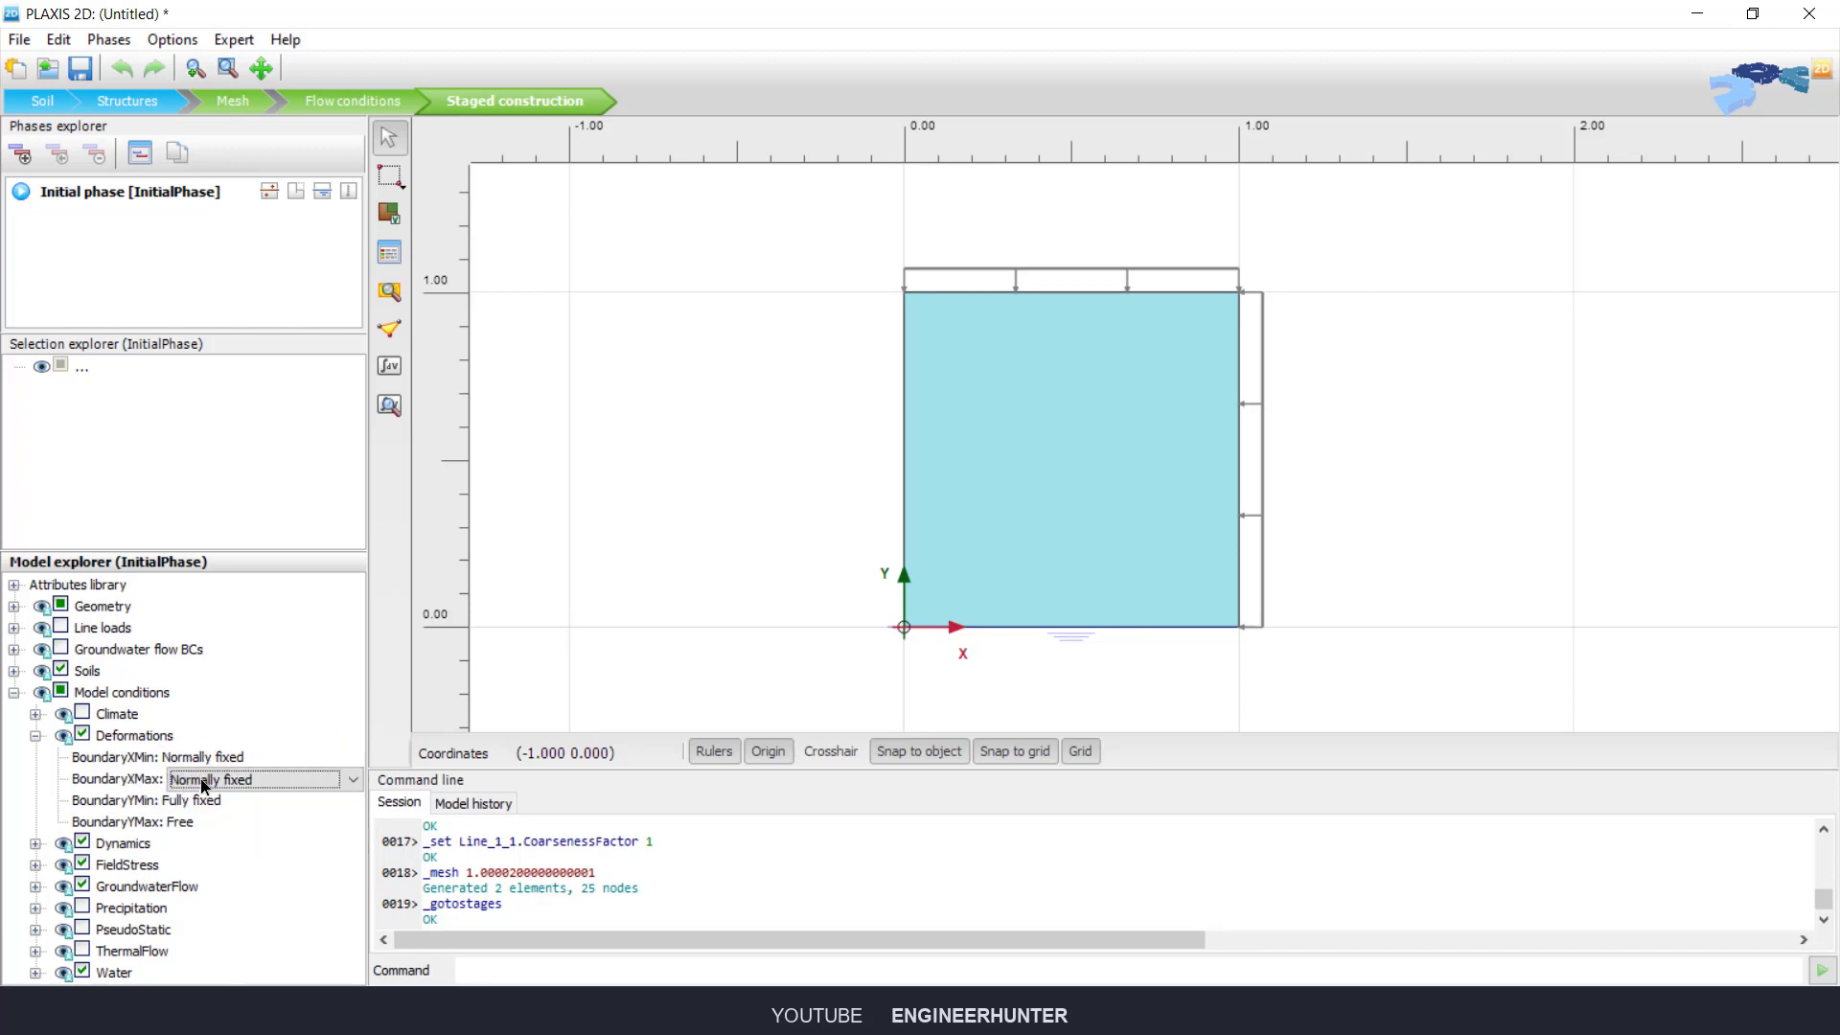
pyautogui.click(202, 780)
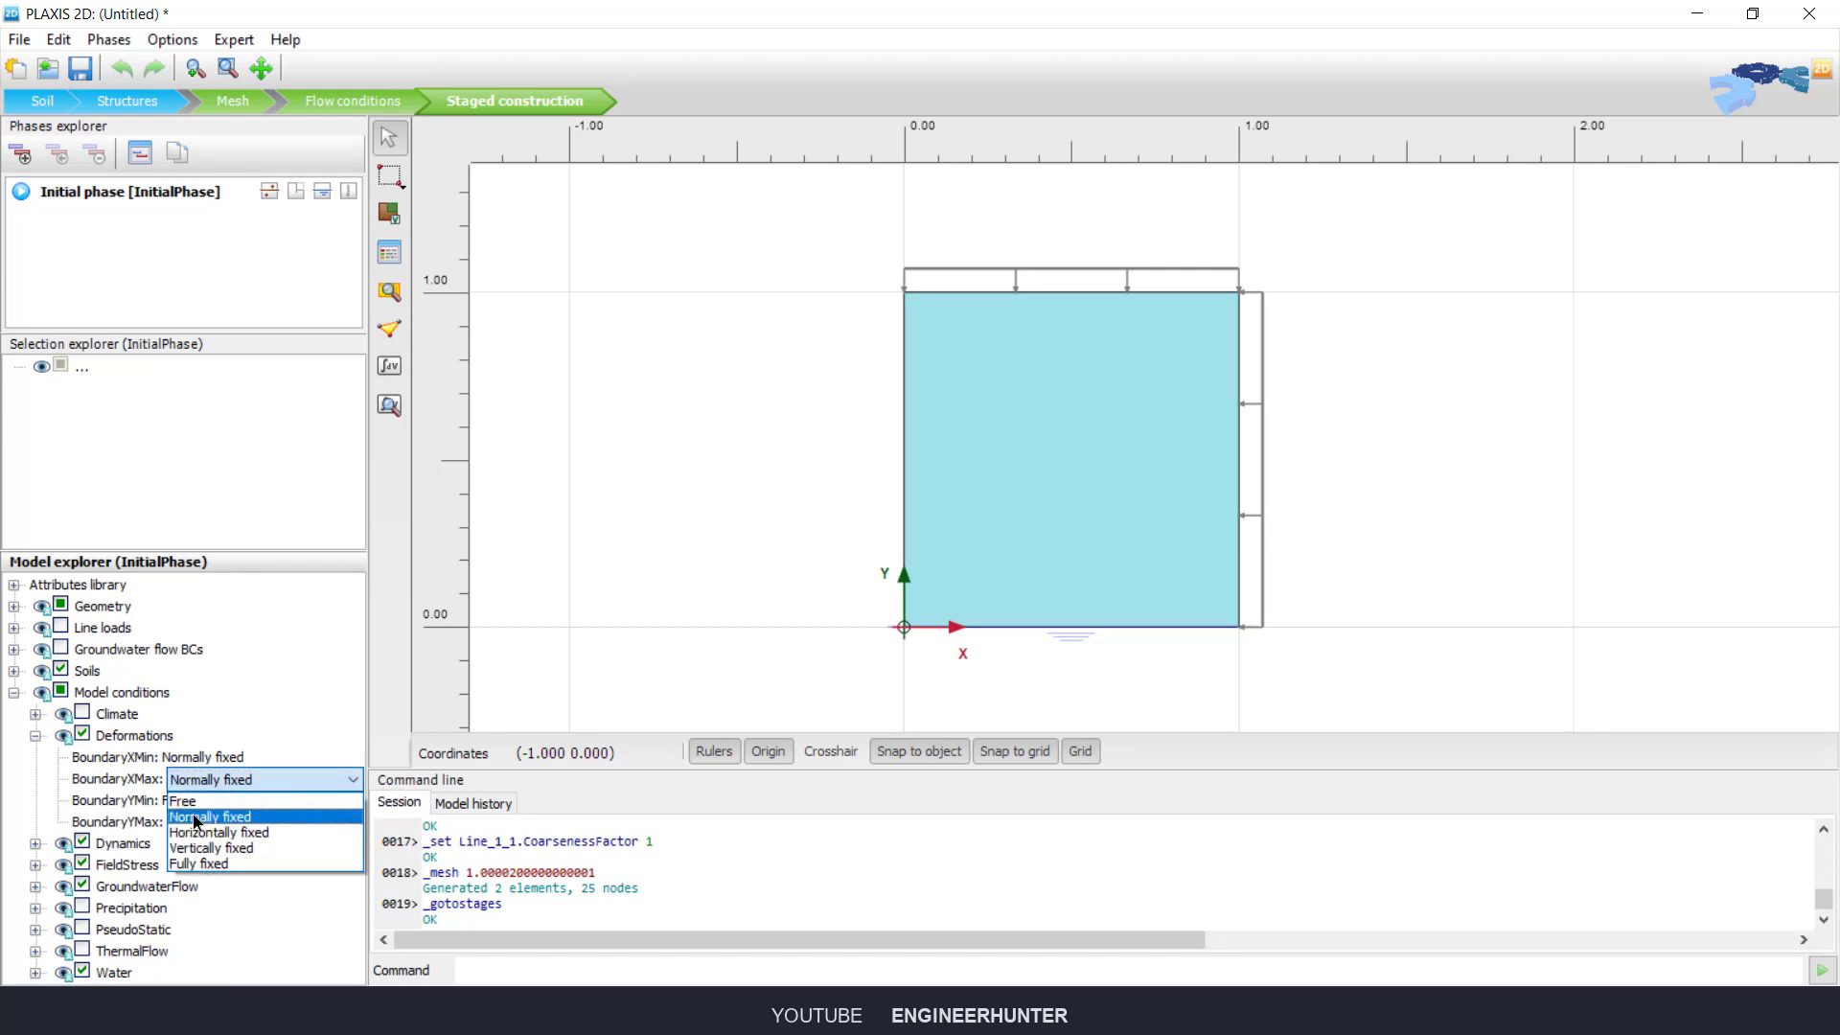
pyautogui.click(188, 802)
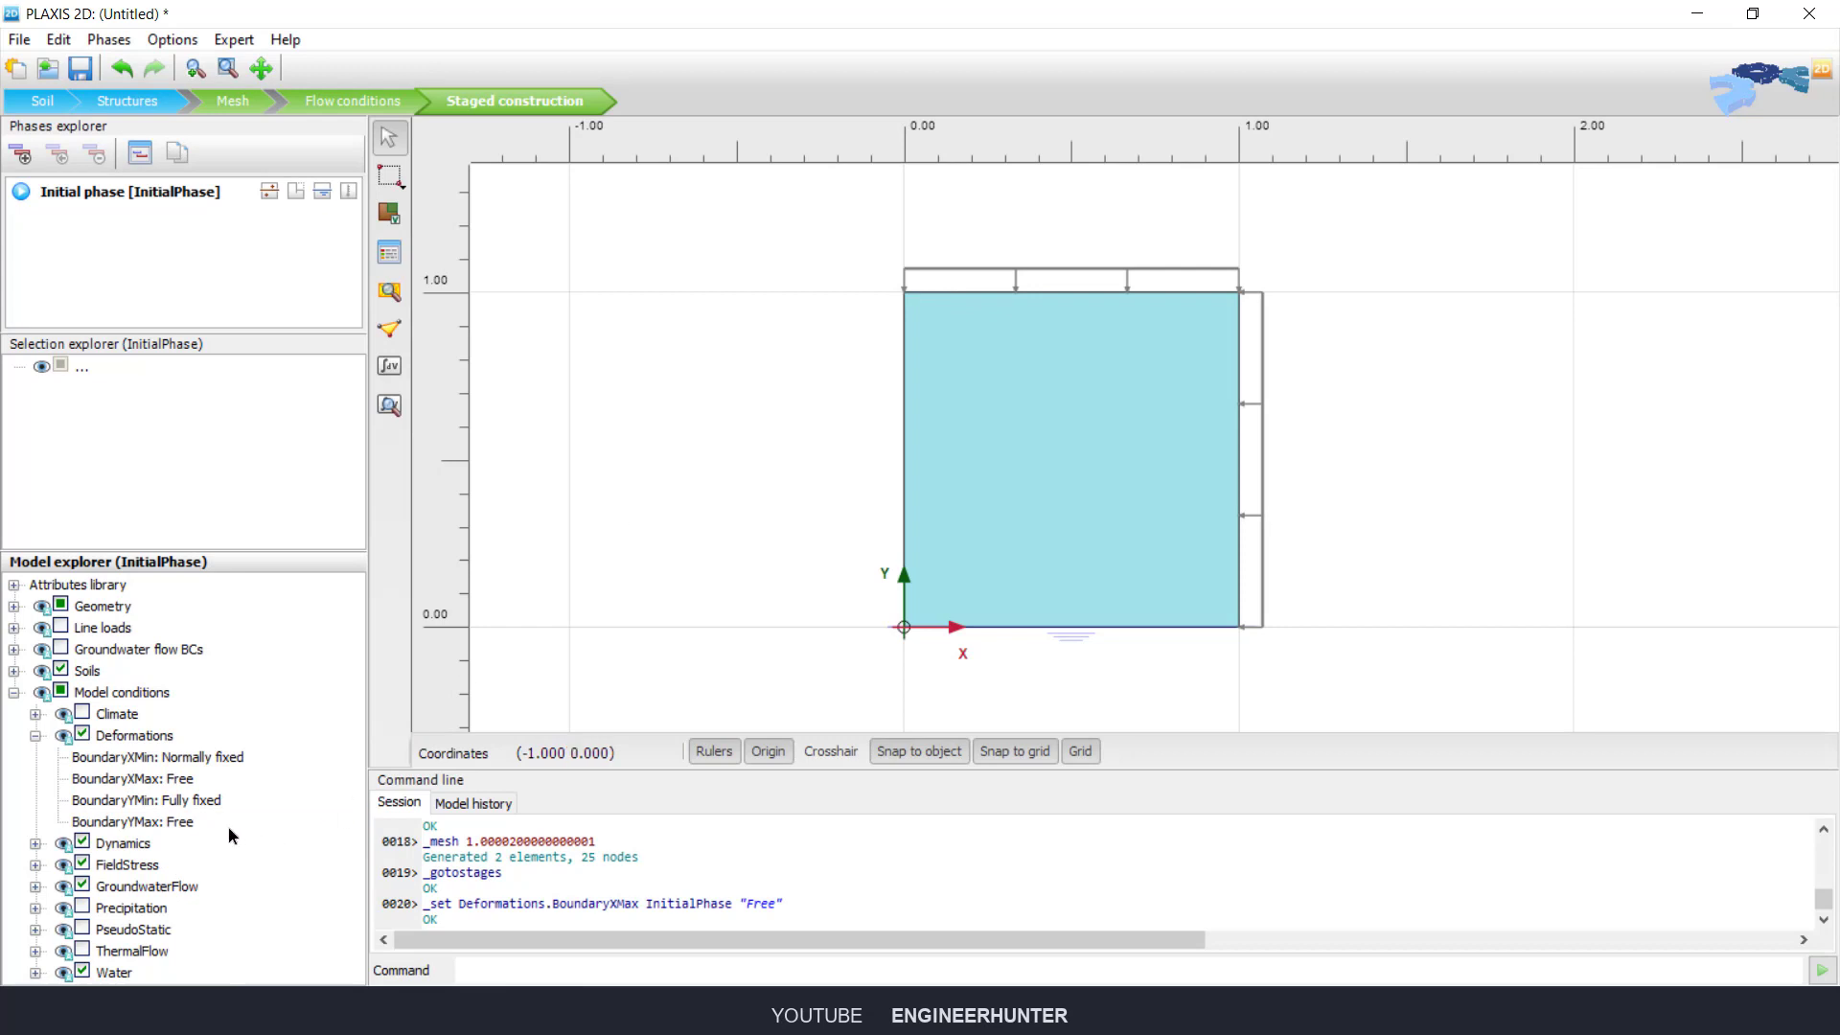
pyautogui.click(201, 800)
pyautogui.click(206, 800)
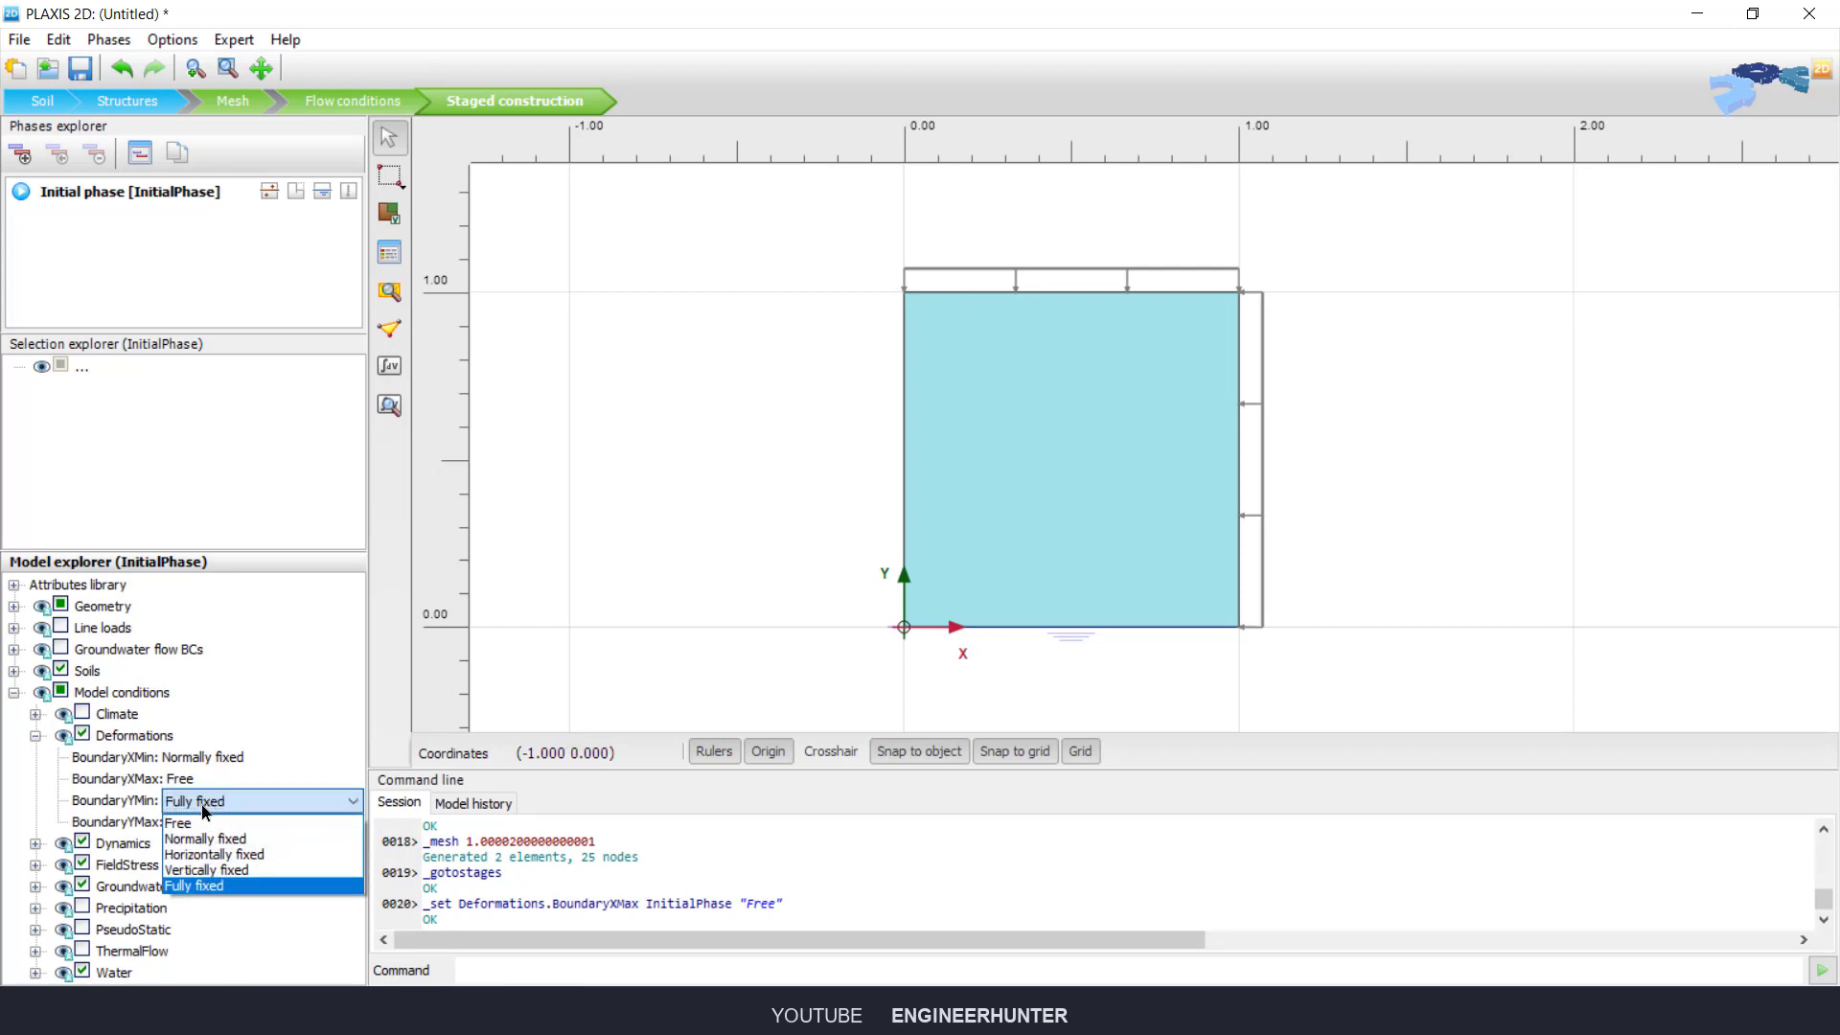
pyautogui.click(236, 840)
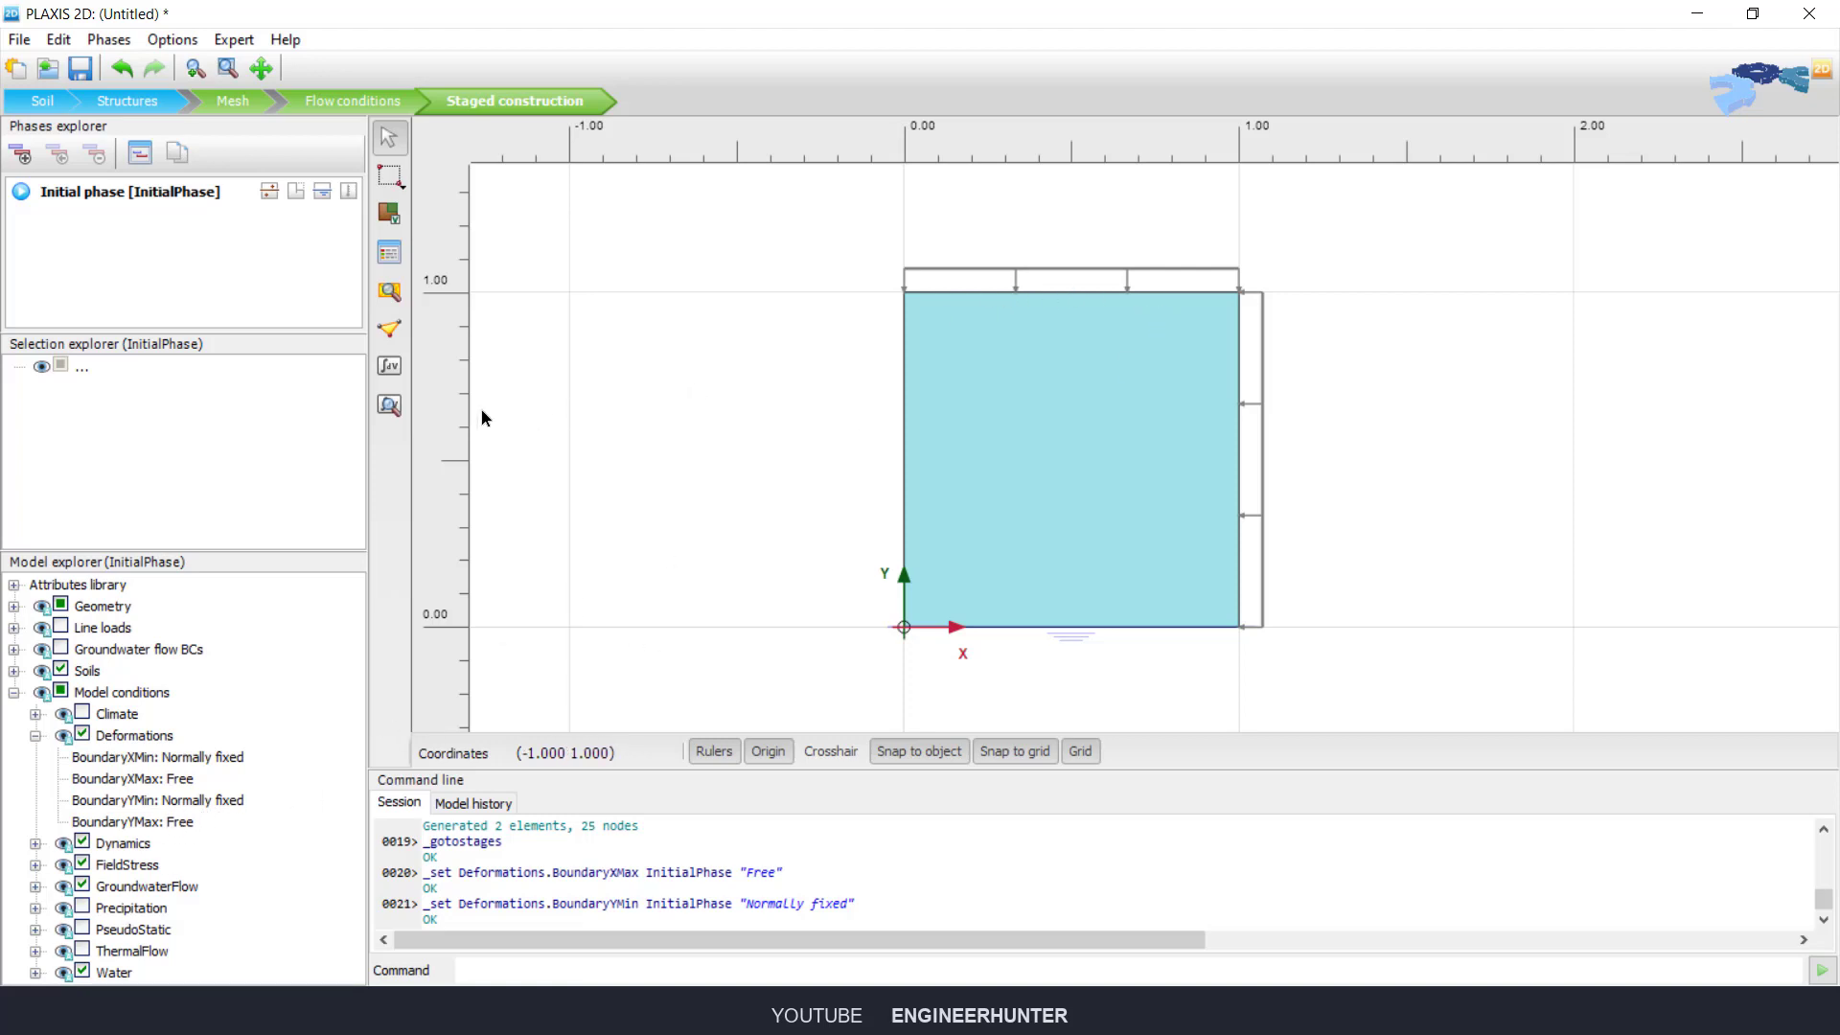
pyautogui.click(234, 261)
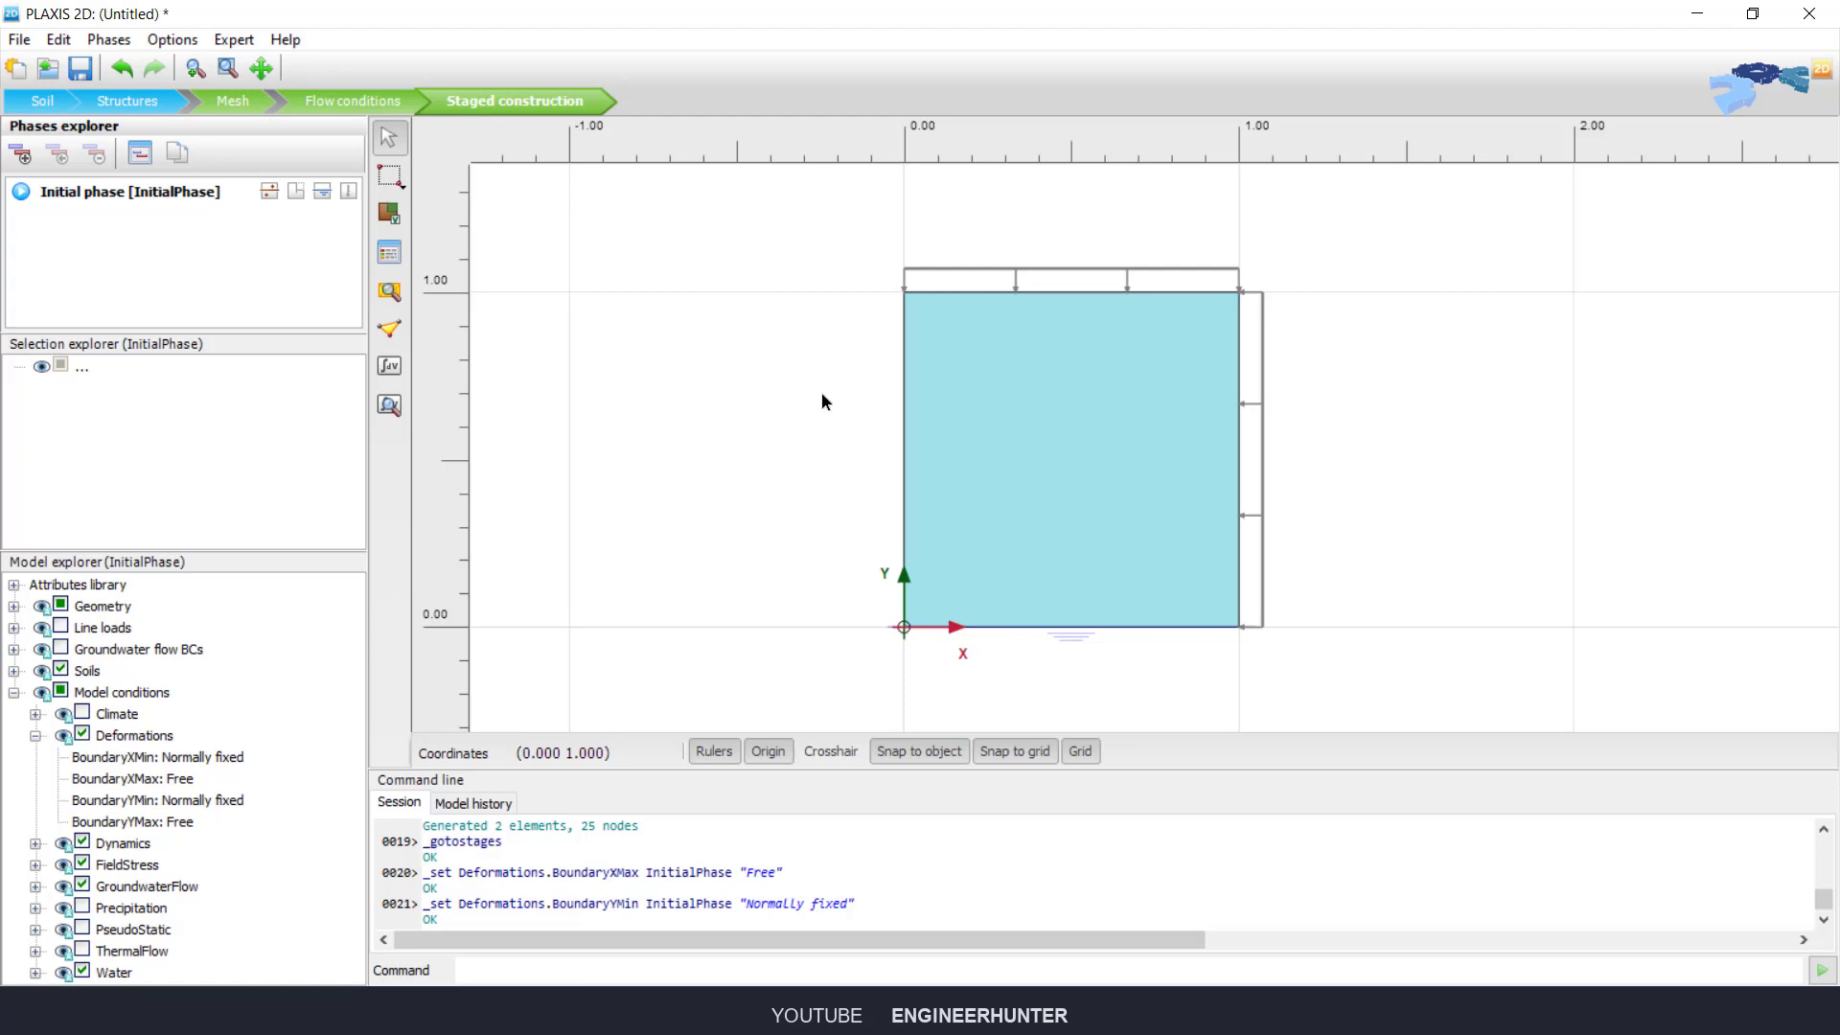
# Step: Add a calculation phase after the initial phase and disable its default iteration parameters
pyautogui.click(21, 154)
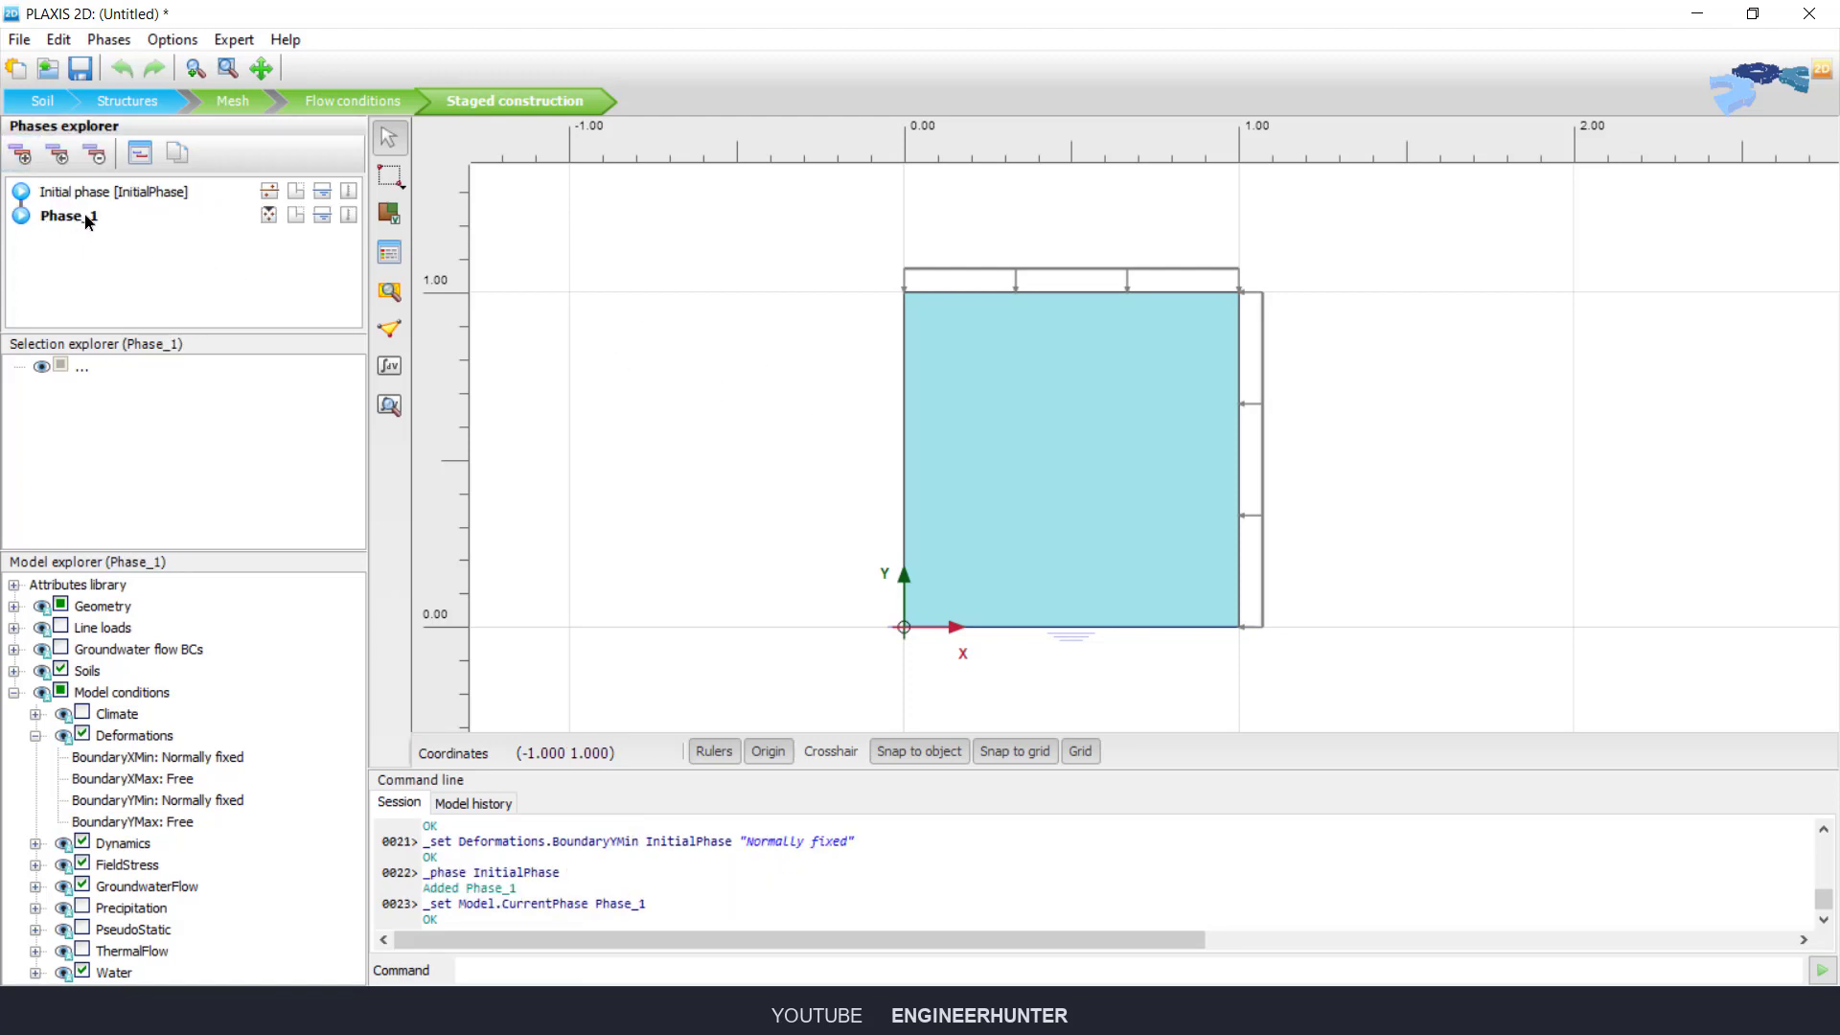
pyautogui.doubleClick(87, 217)
pyautogui.scroll(-5, 1122, 431)
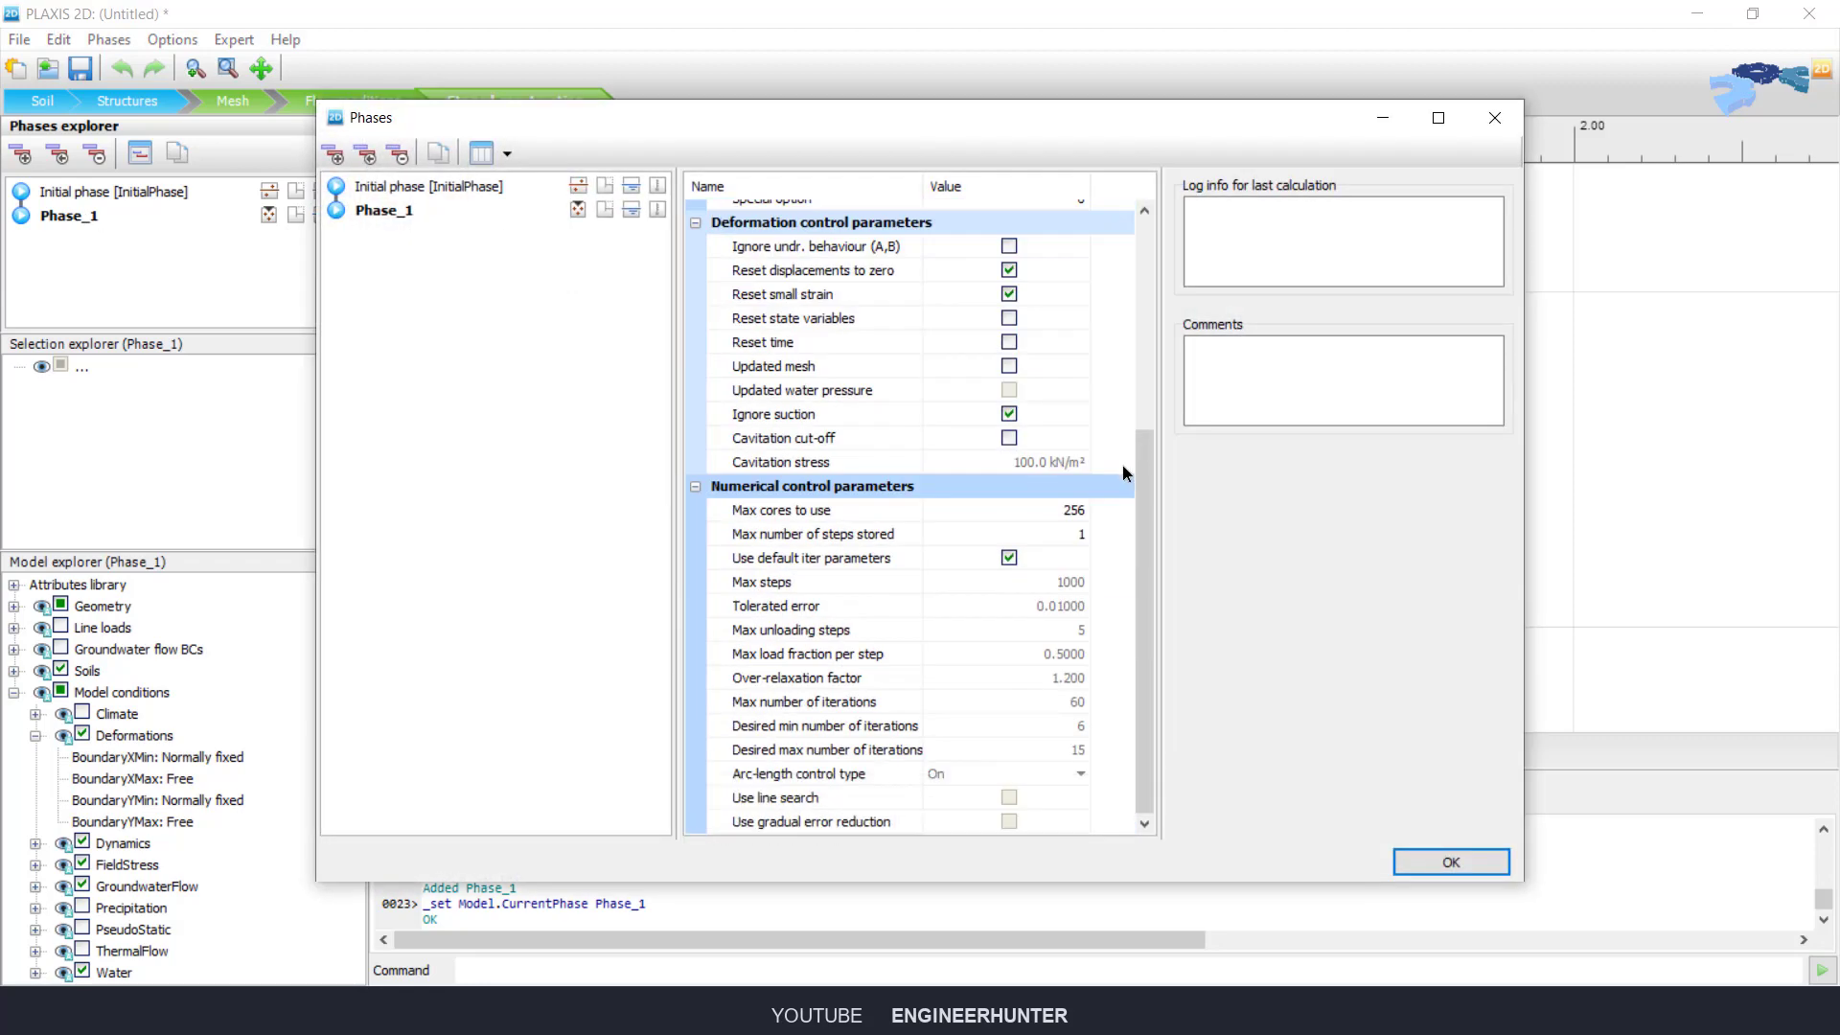
pyautogui.click(1008, 558)
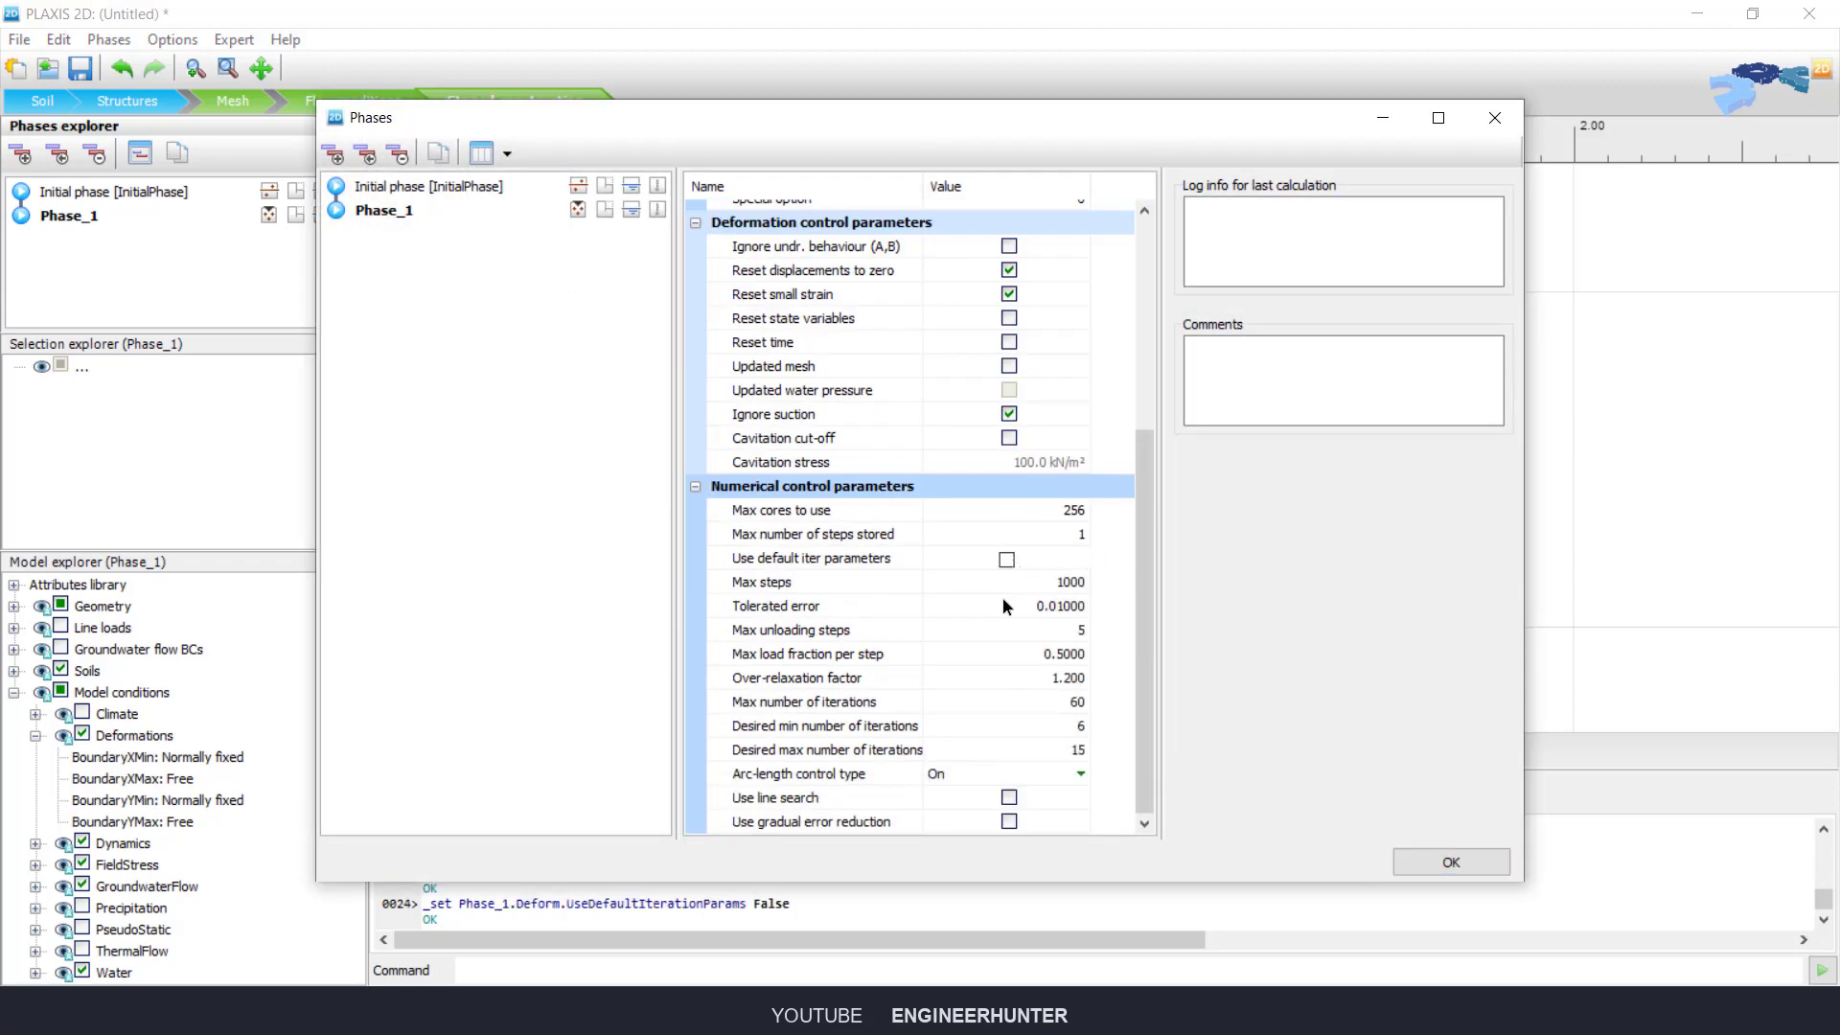
# Step: Set Phase_1's max steps to 2000 and its tolerated error to 0.0001
pyautogui.click(1044, 584)
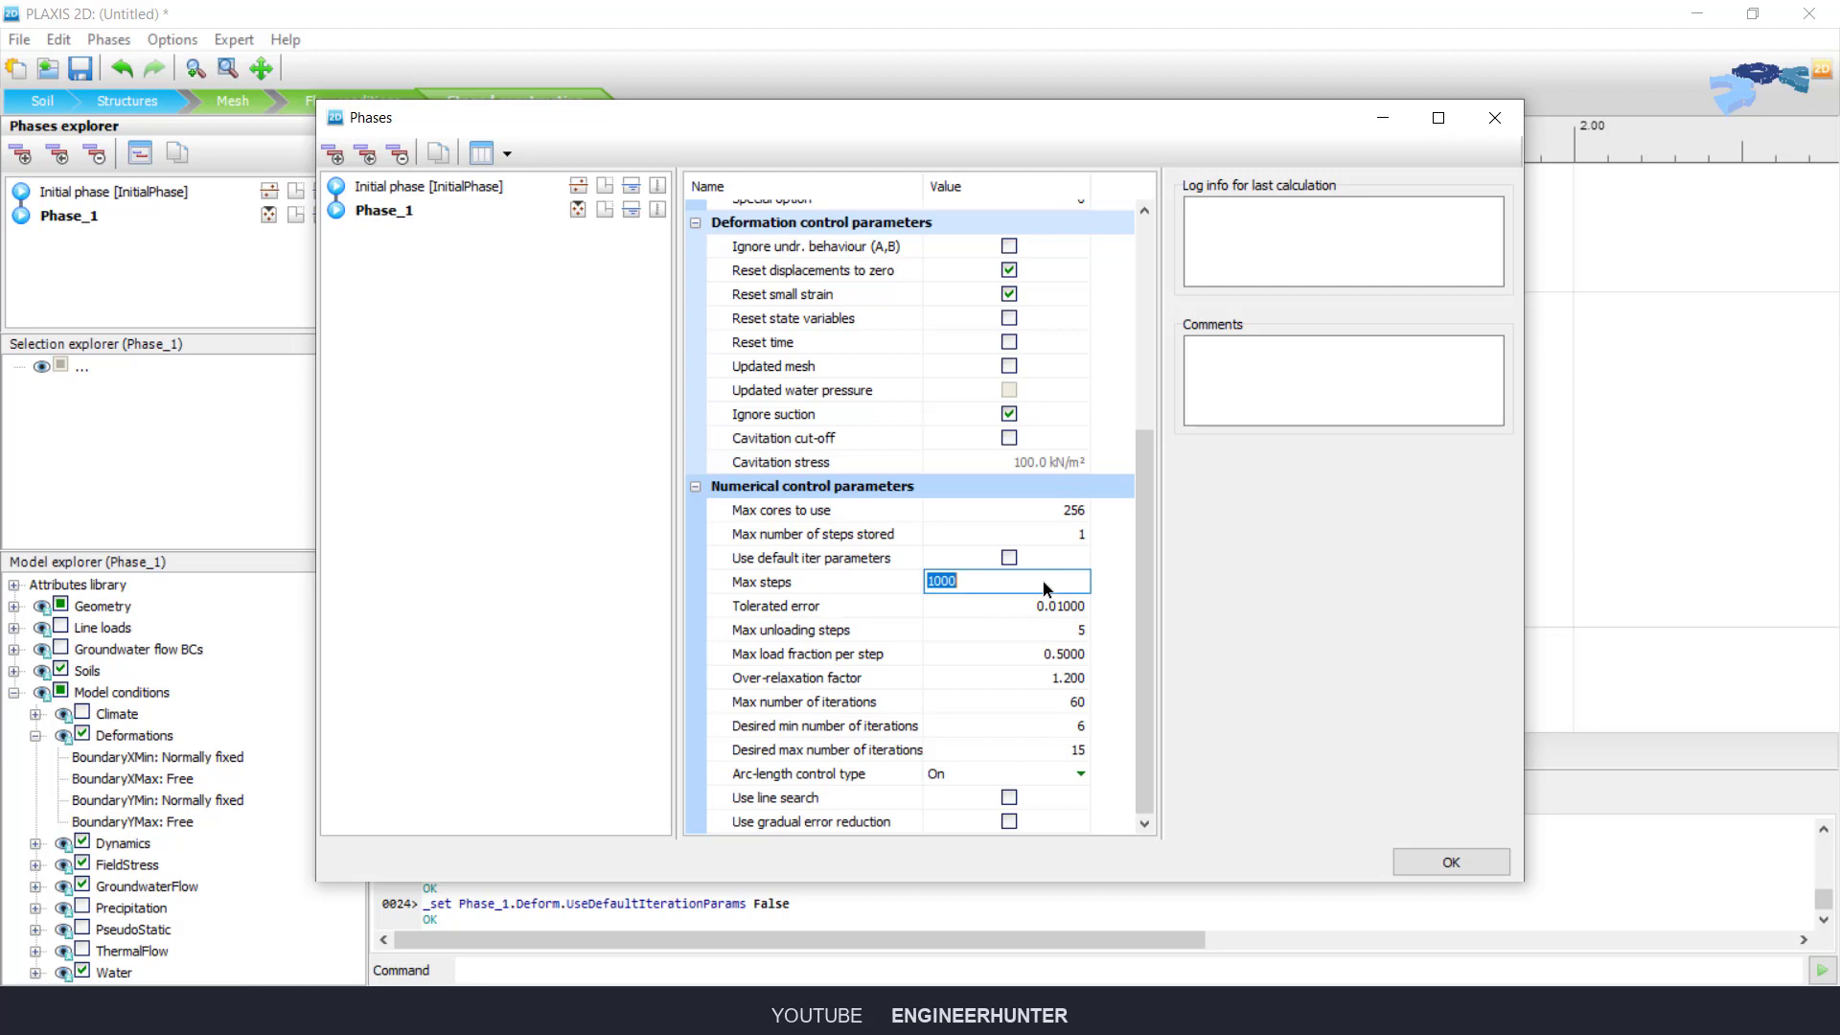
pyautogui.write('2000')
pyautogui.press('Return')
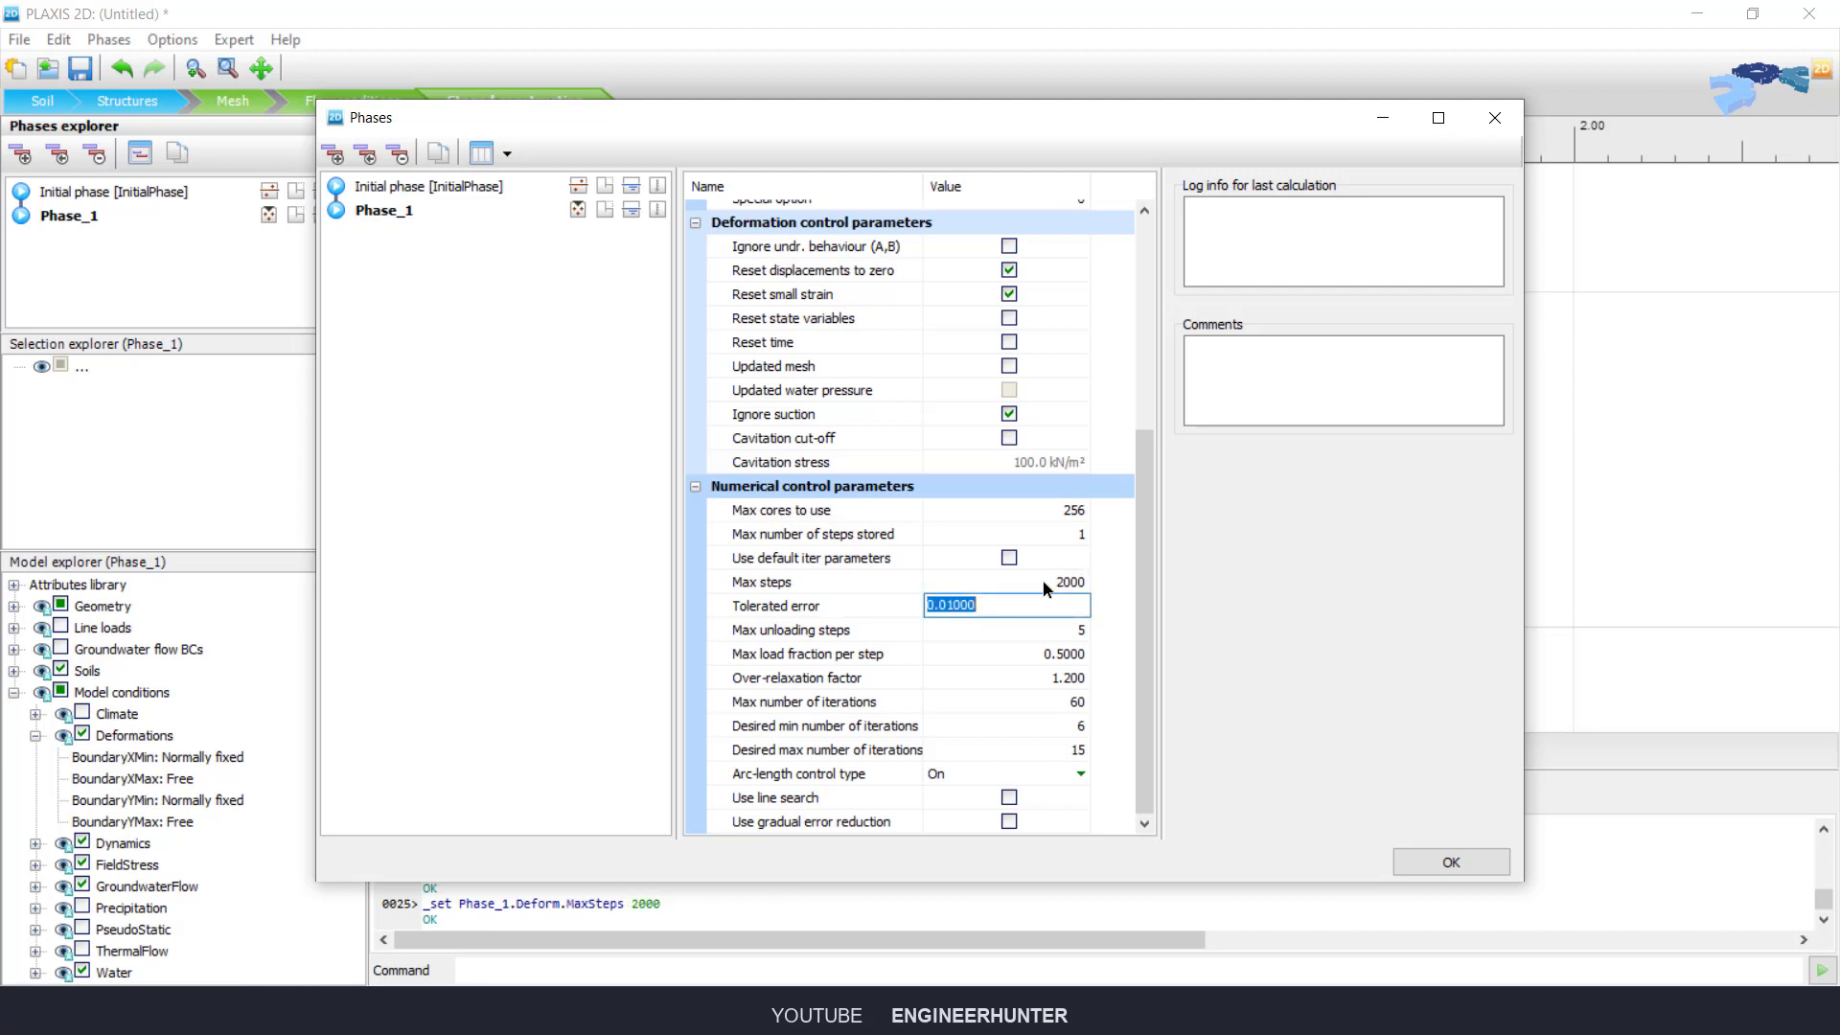
pyautogui.write('0.0001')
pyautogui.press('Return')
pyautogui.scroll(5, 1129, 563)
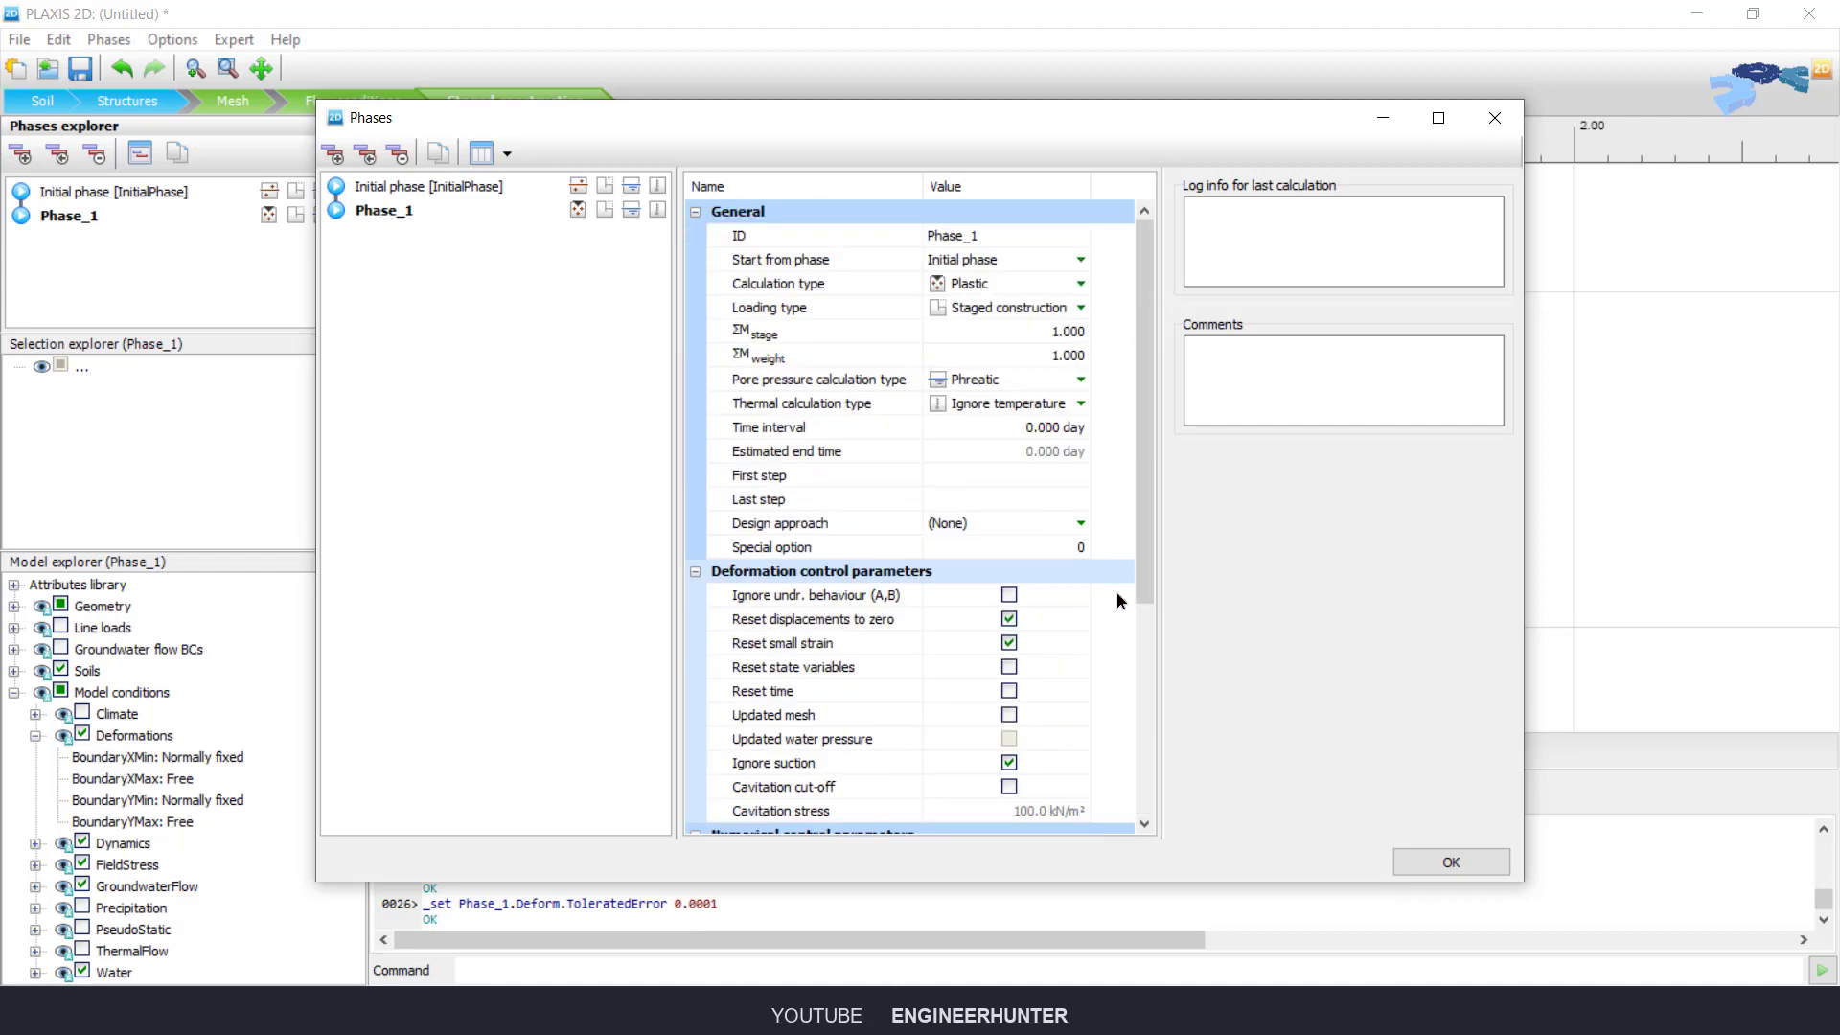
pyautogui.scroll(-1, 1117, 590)
pyautogui.scroll(1, 1117, 427)
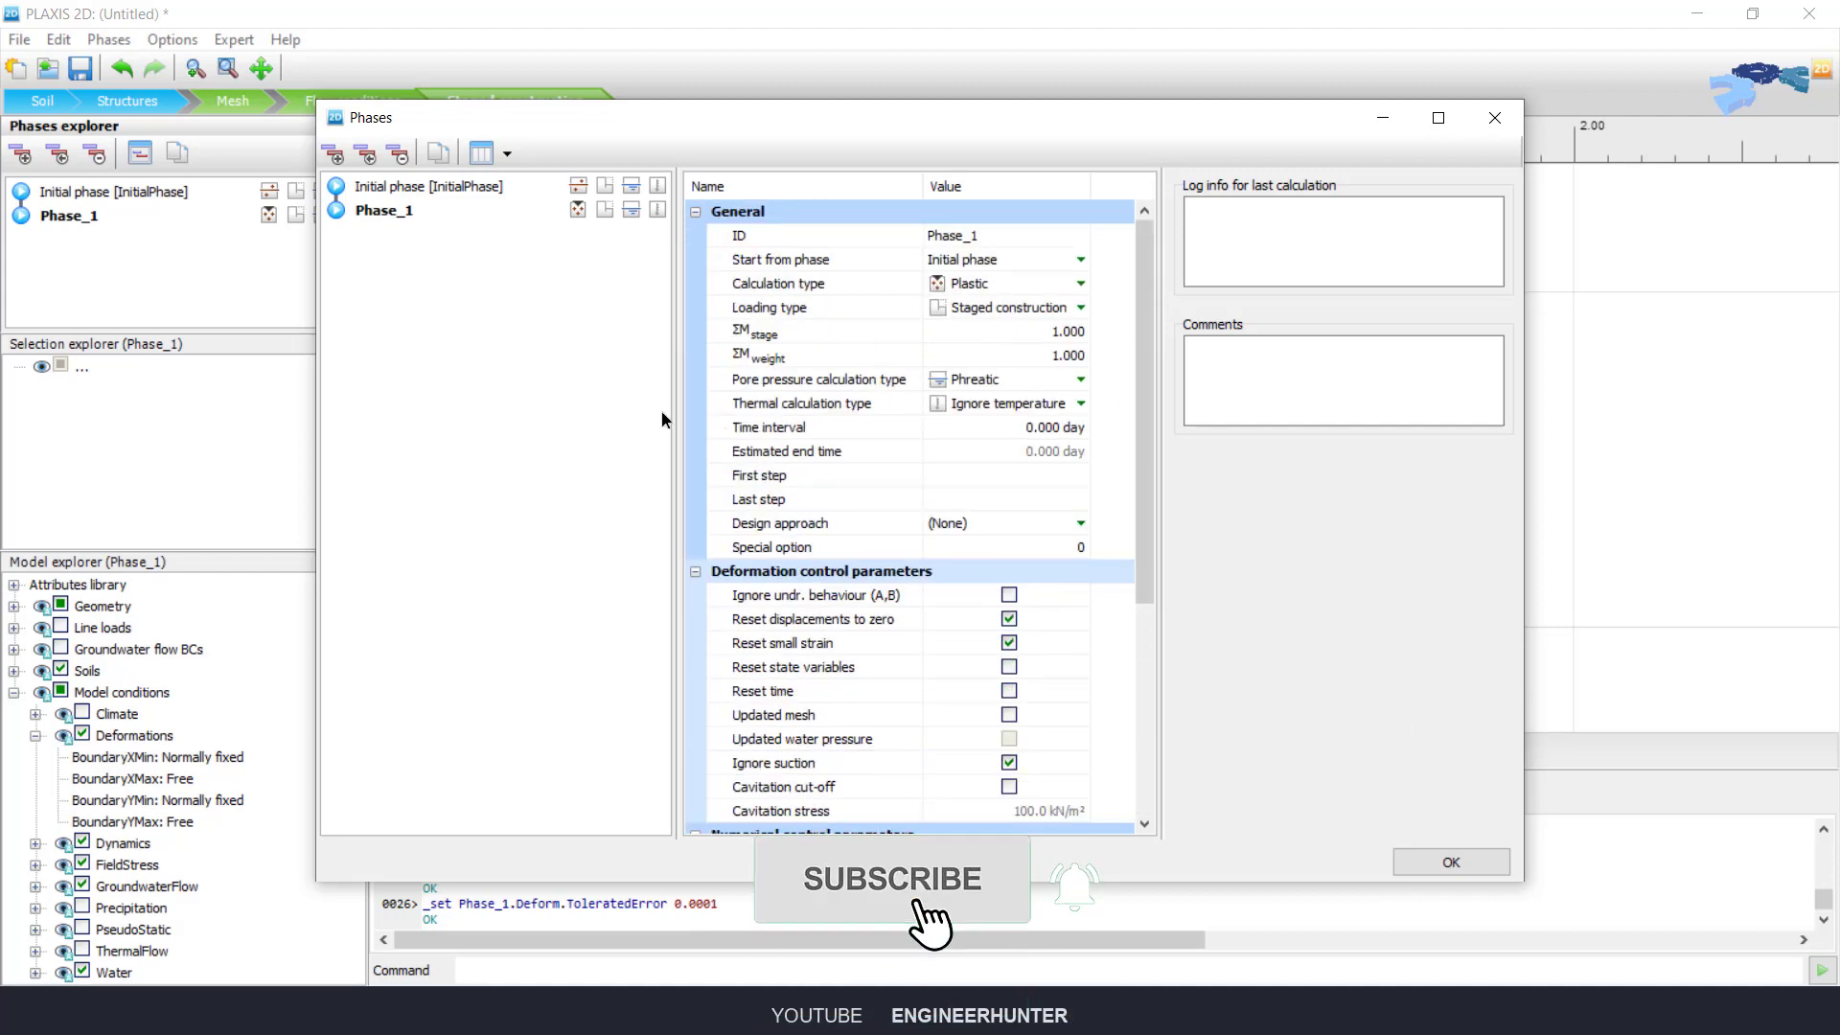
# Step: Close the Phases window, activate all line loads in Phase_1, and check the properties of the top and lateral loads
pyautogui.click(1451, 861)
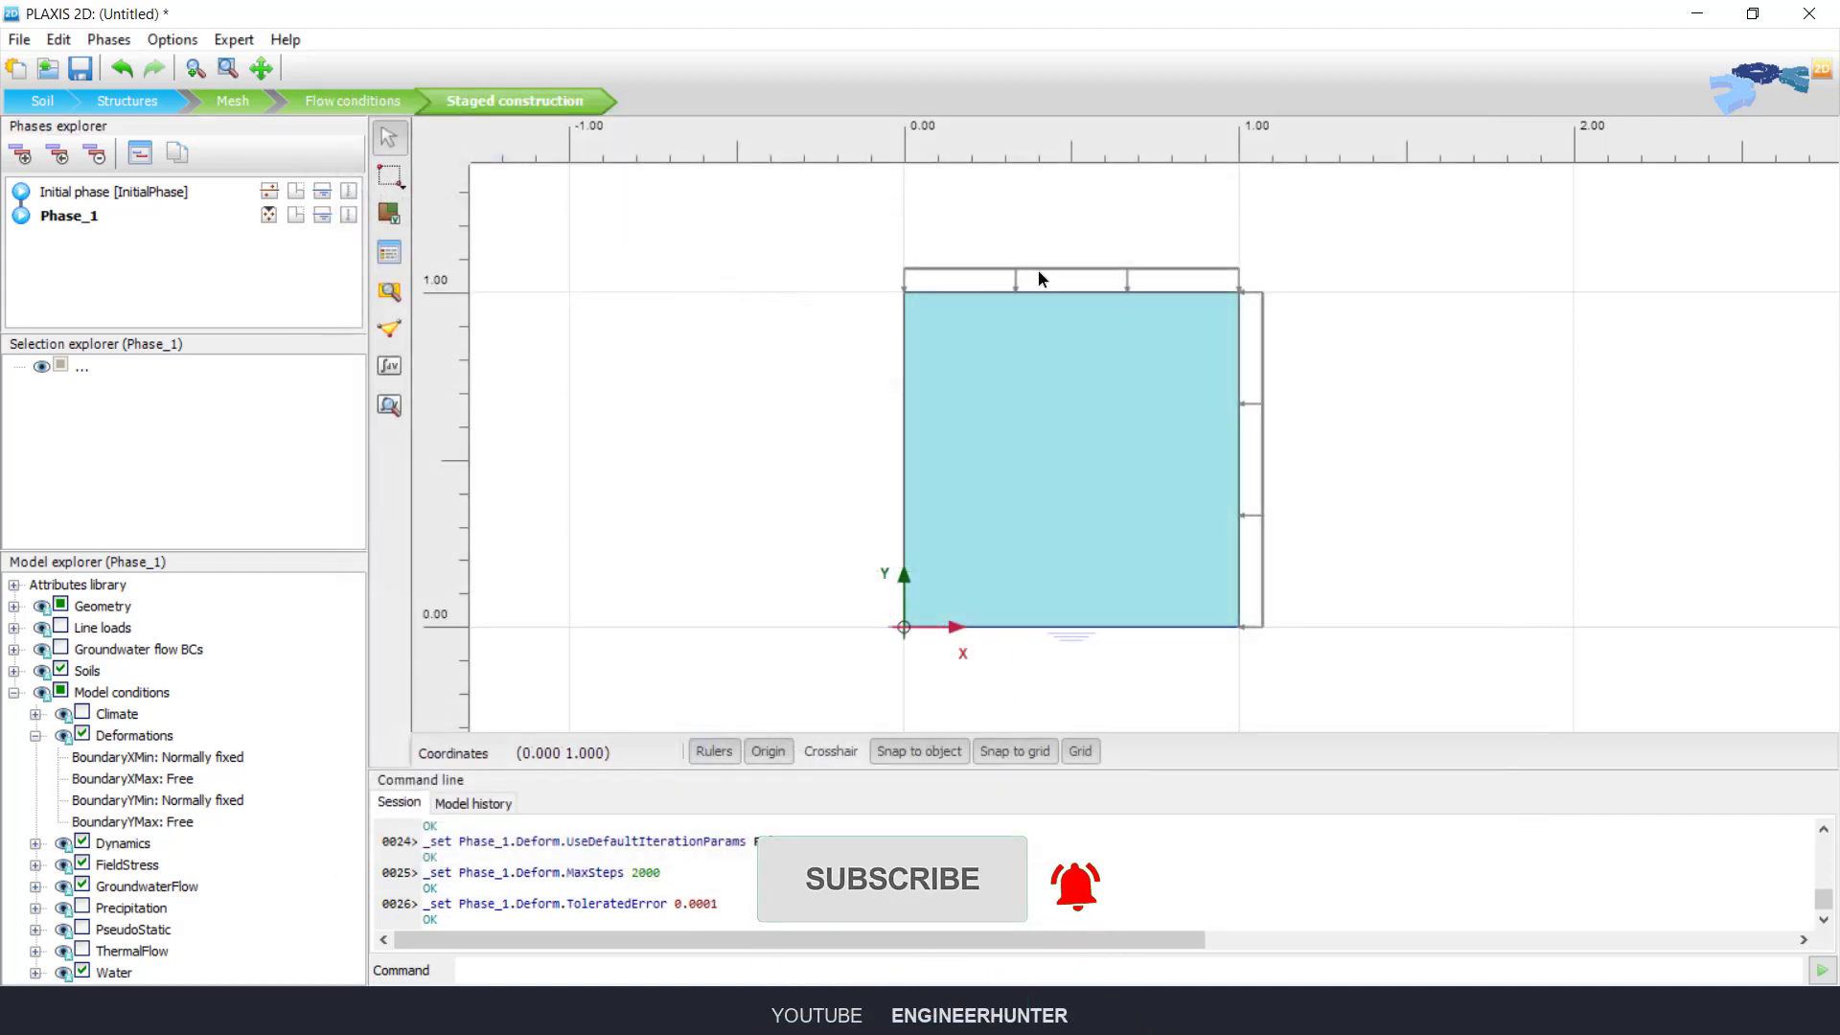
pyautogui.click(13, 628)
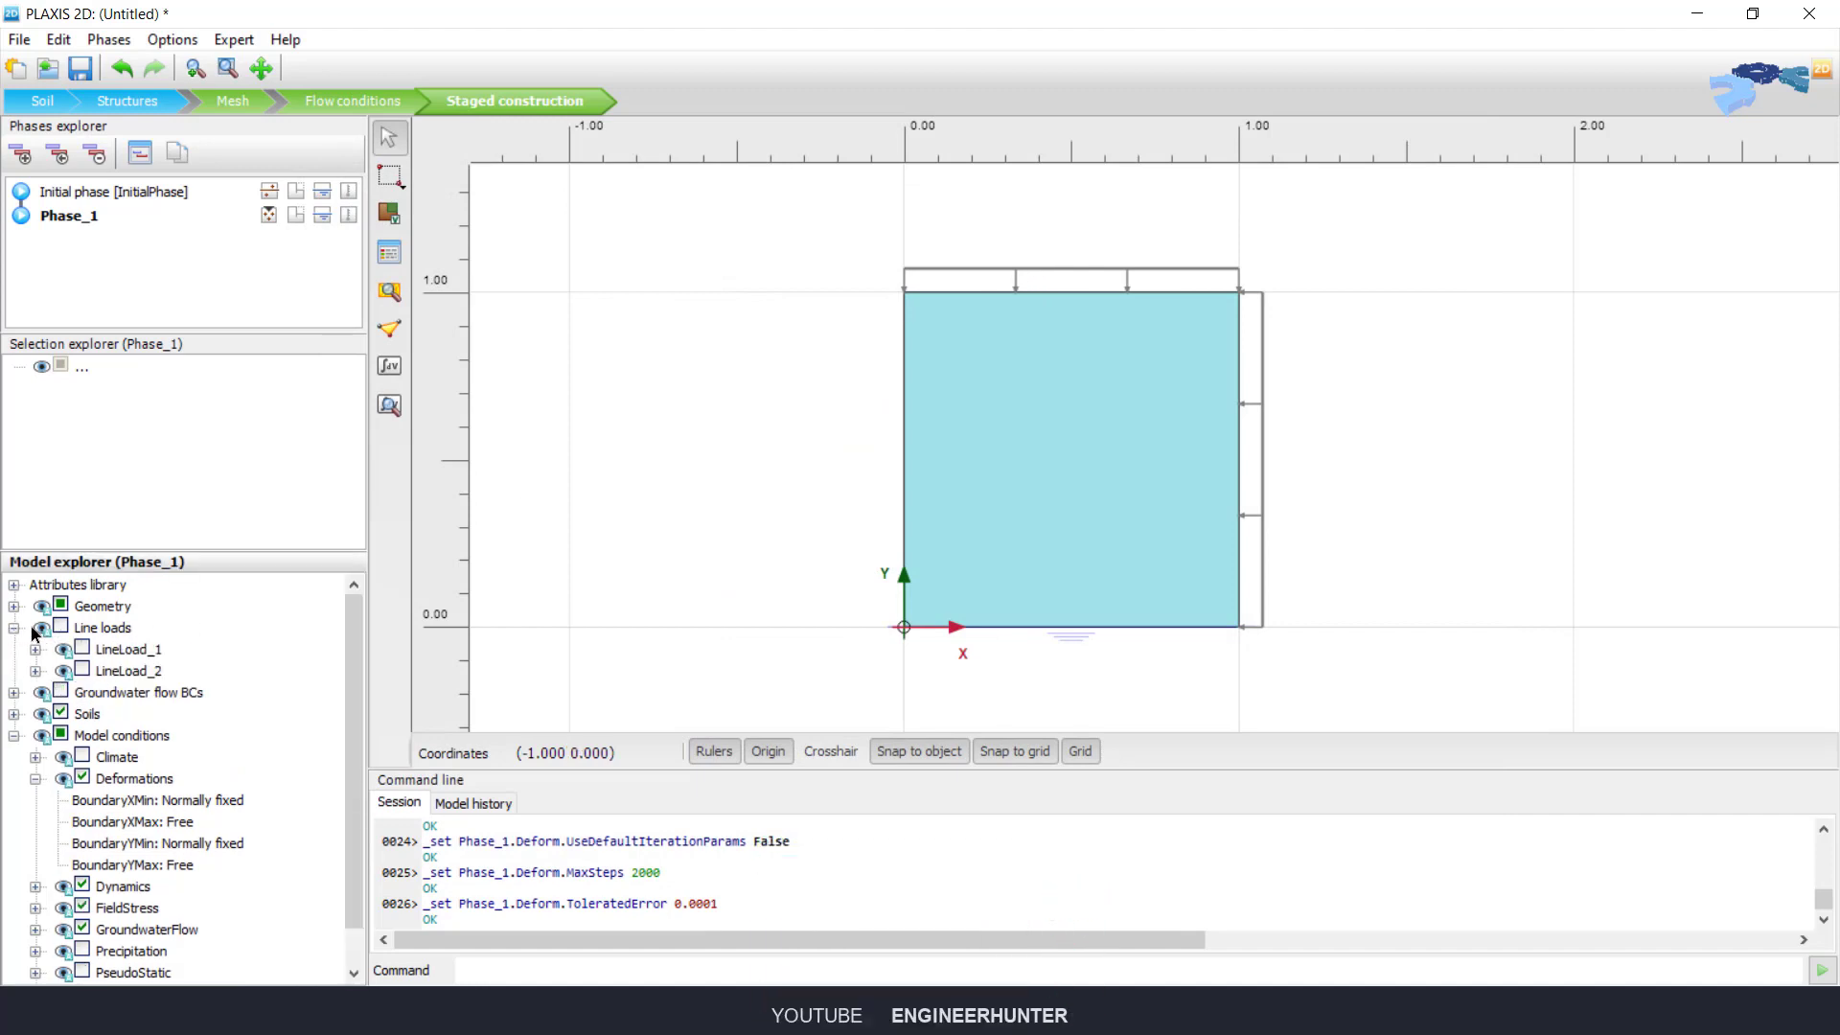
pyautogui.click(60, 628)
pyautogui.click(1123, 284)
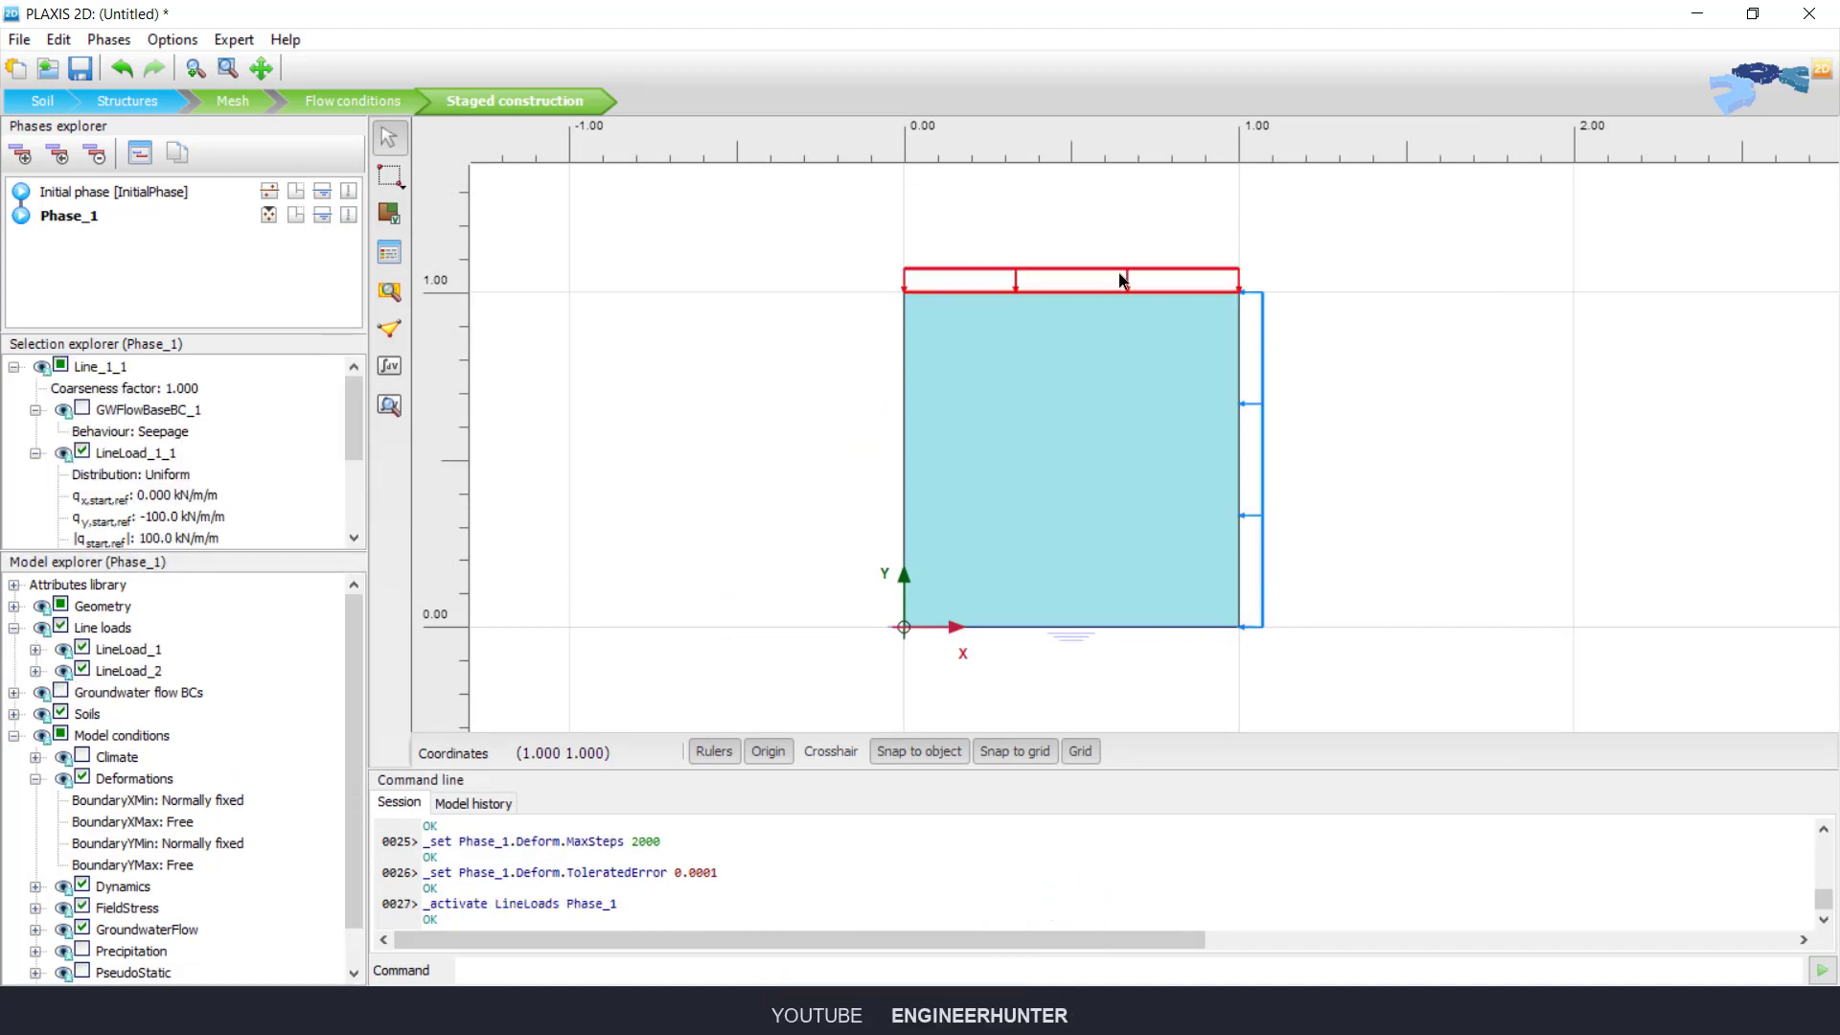
pyautogui.click(1263, 379)
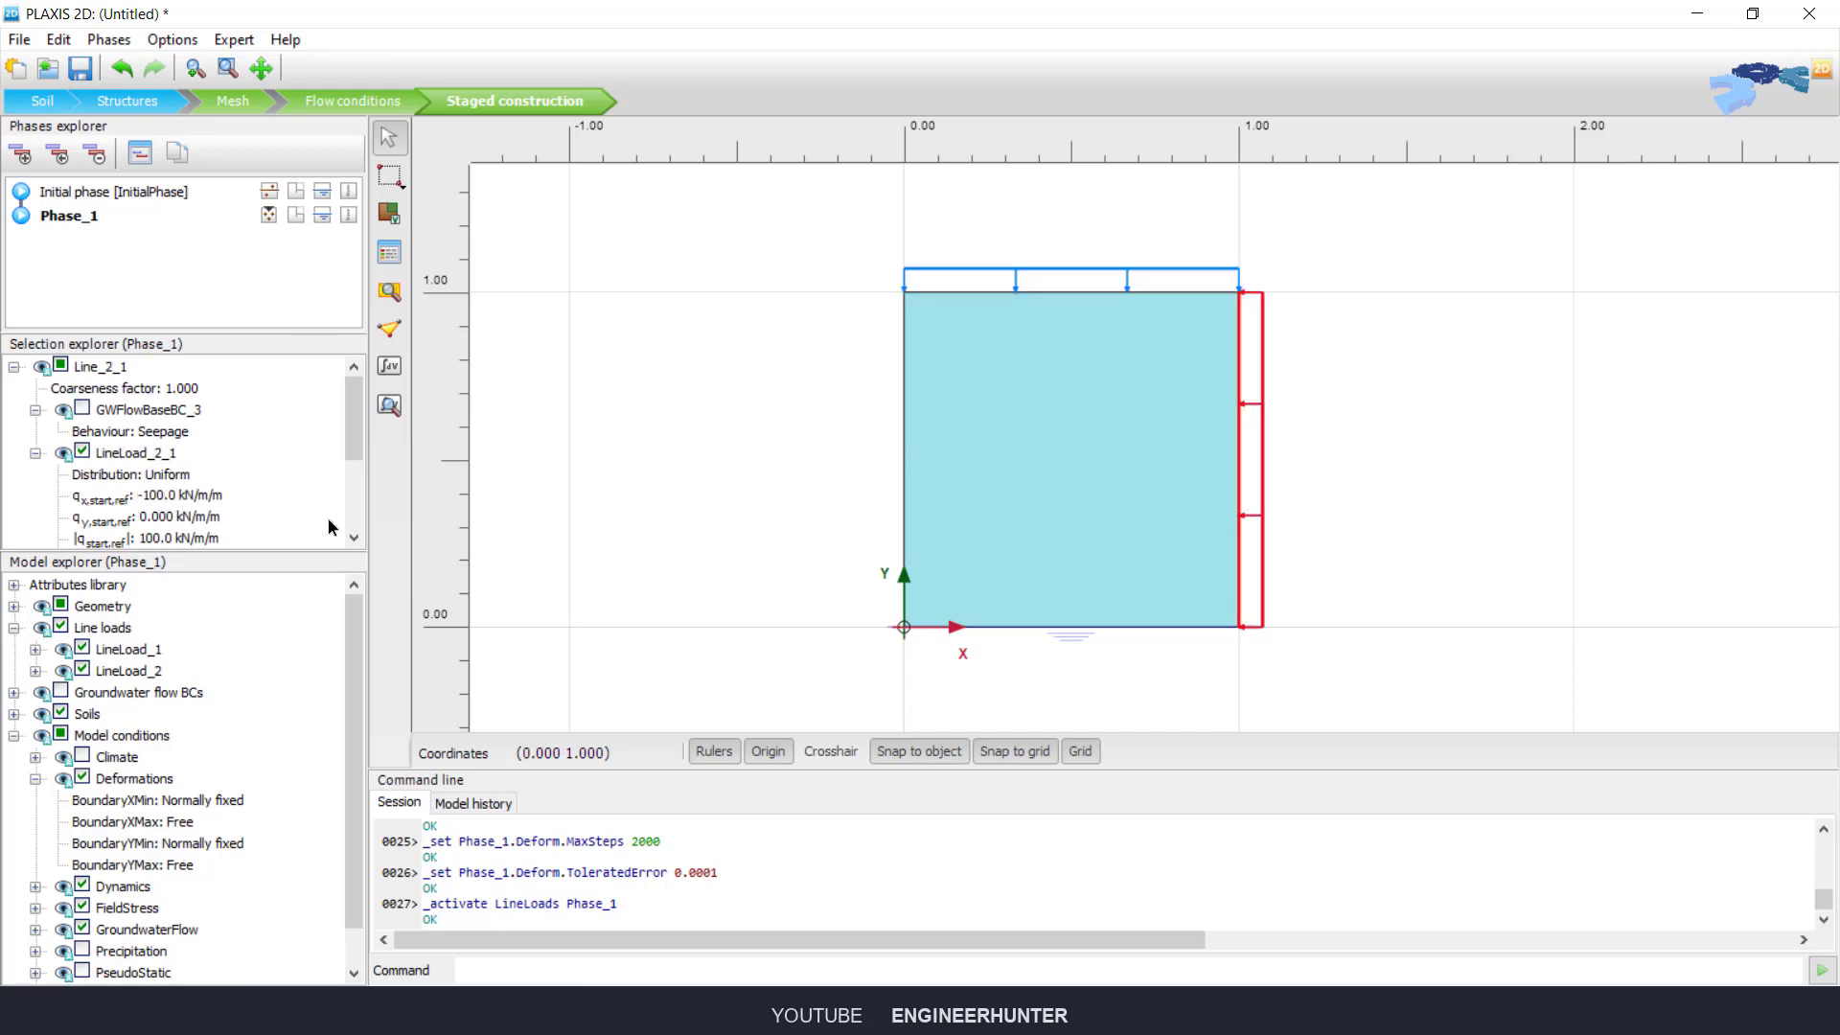
pyautogui.scroll(-2, 194, 517)
pyautogui.scroll(2, 119, 490)
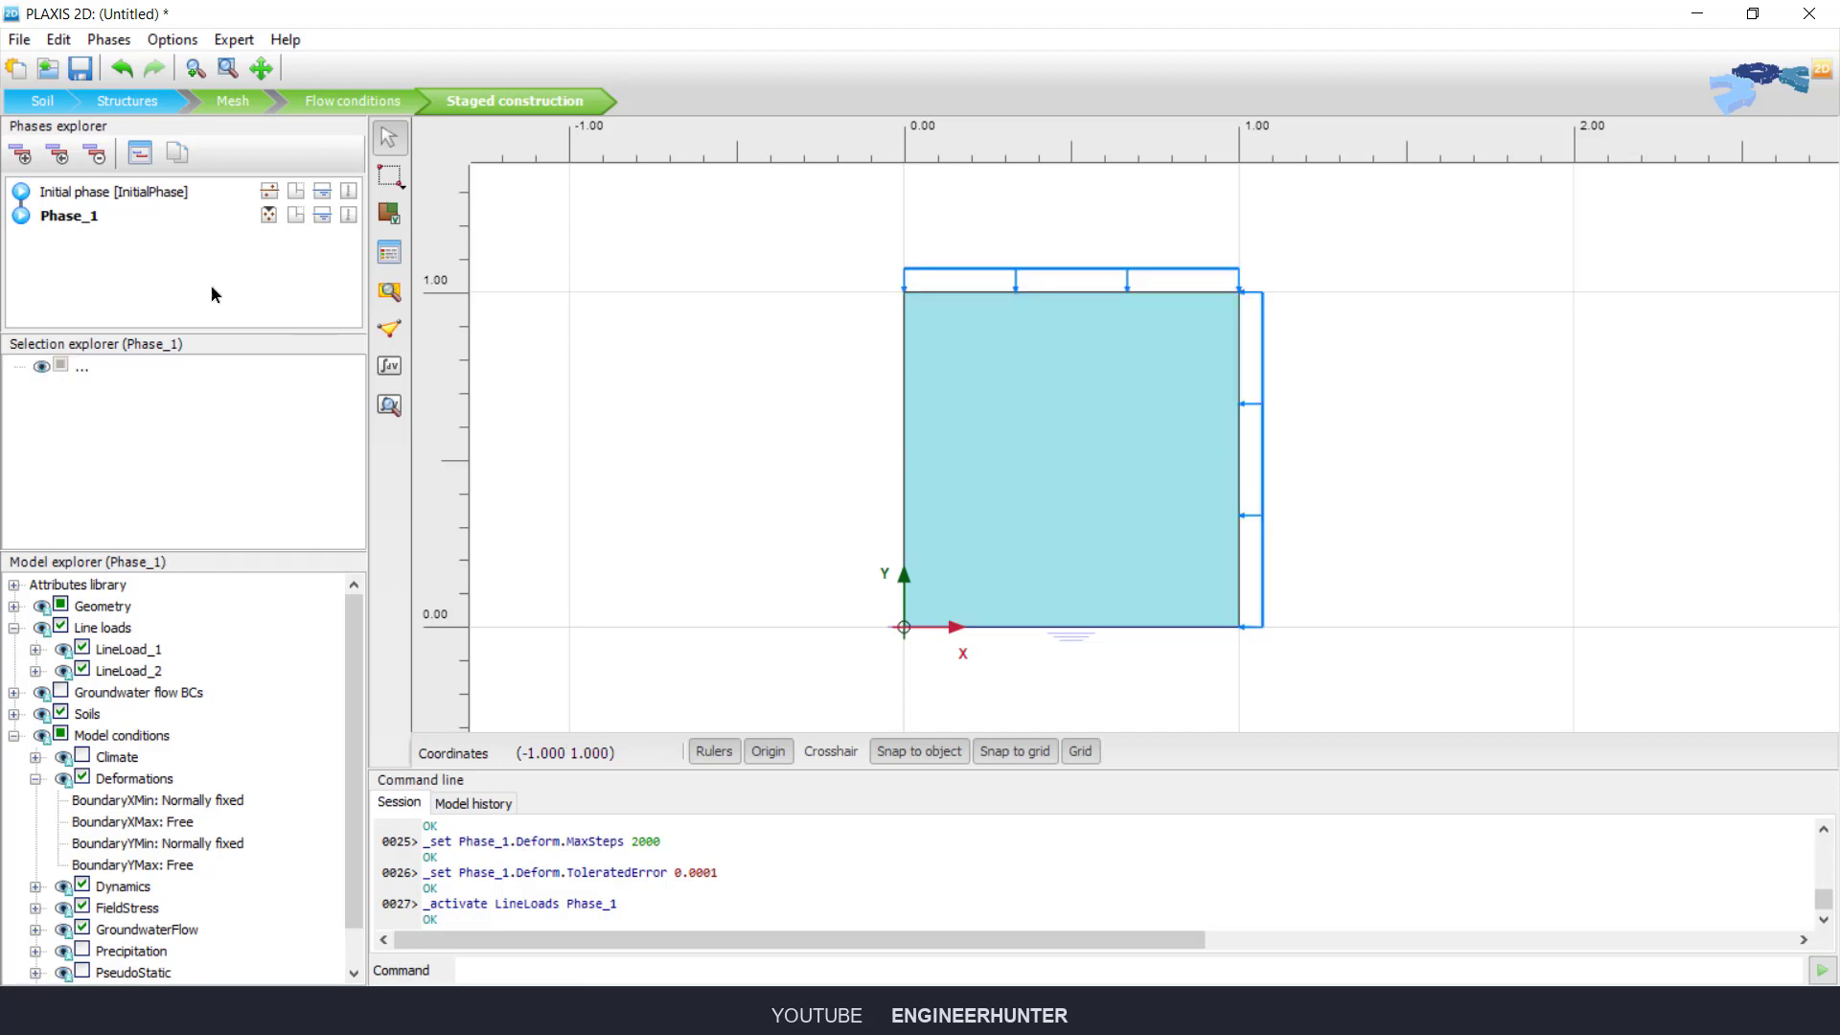
# Step: Add Phase_2 after Phase_1 and set the top line load's vertical start value to -450 kN/m/m in it
pyautogui.click(20, 153)
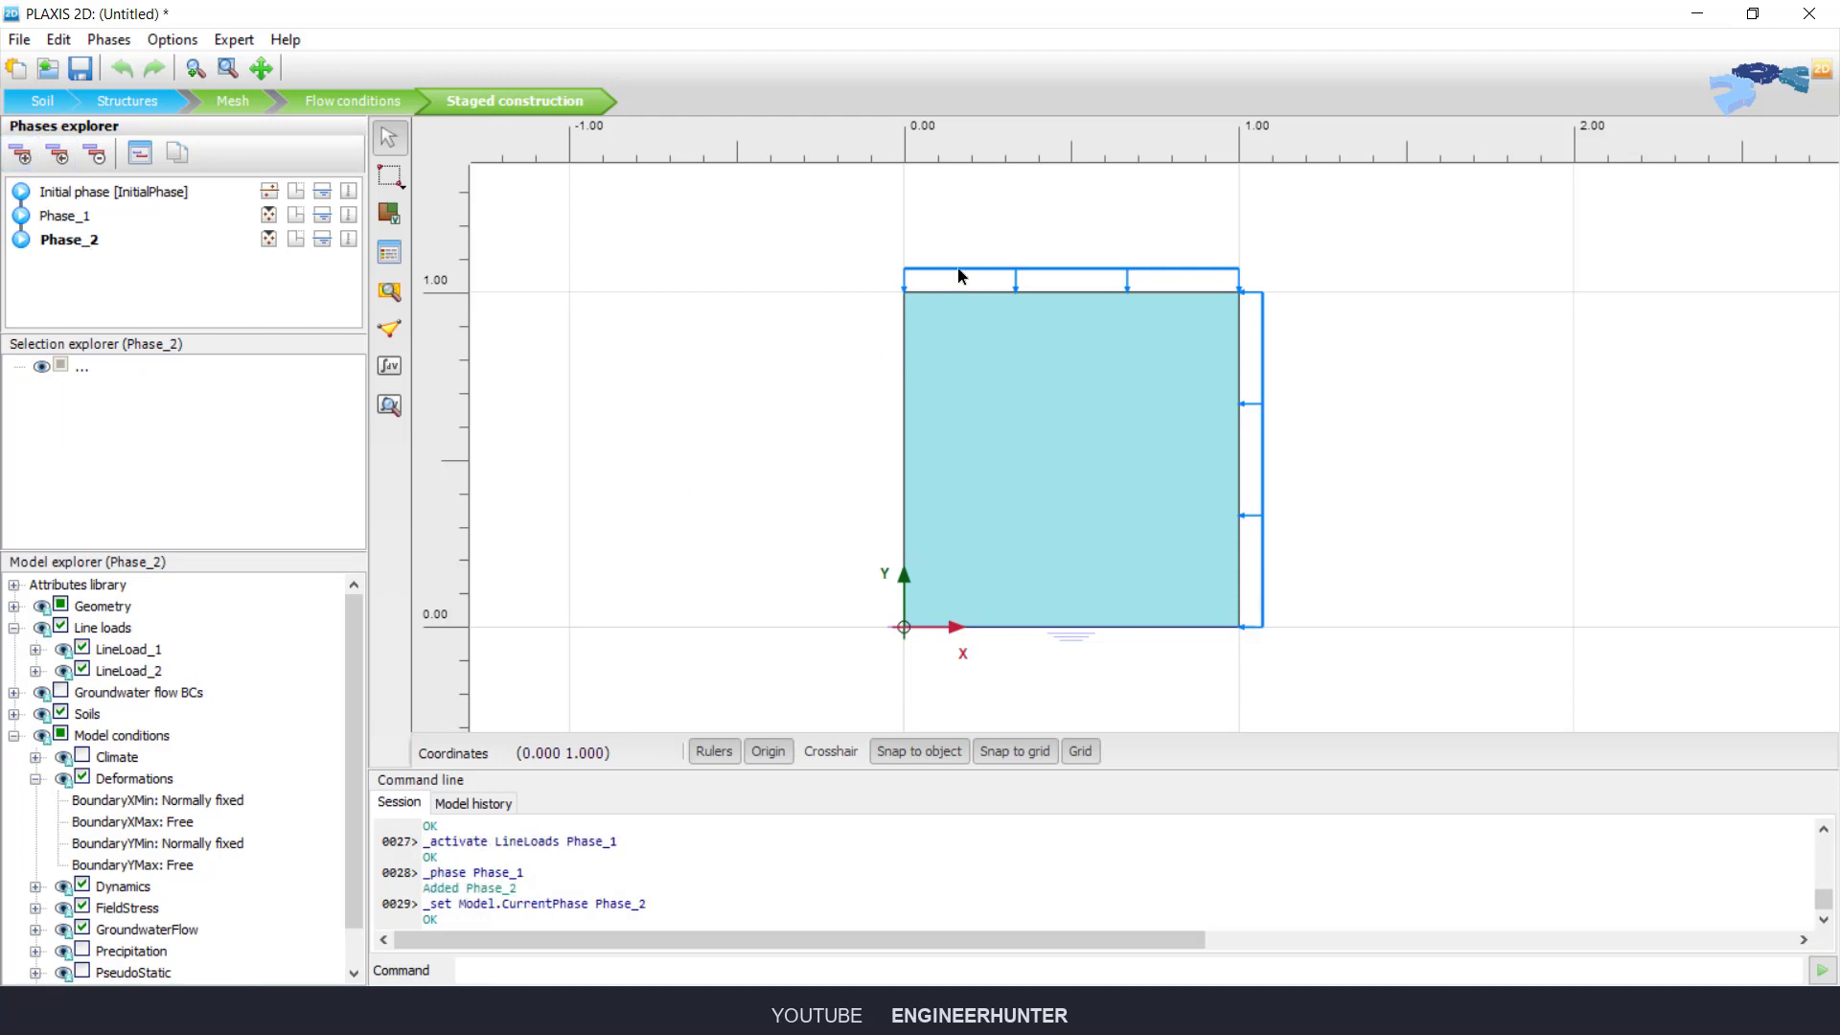
pyautogui.click(916, 278)
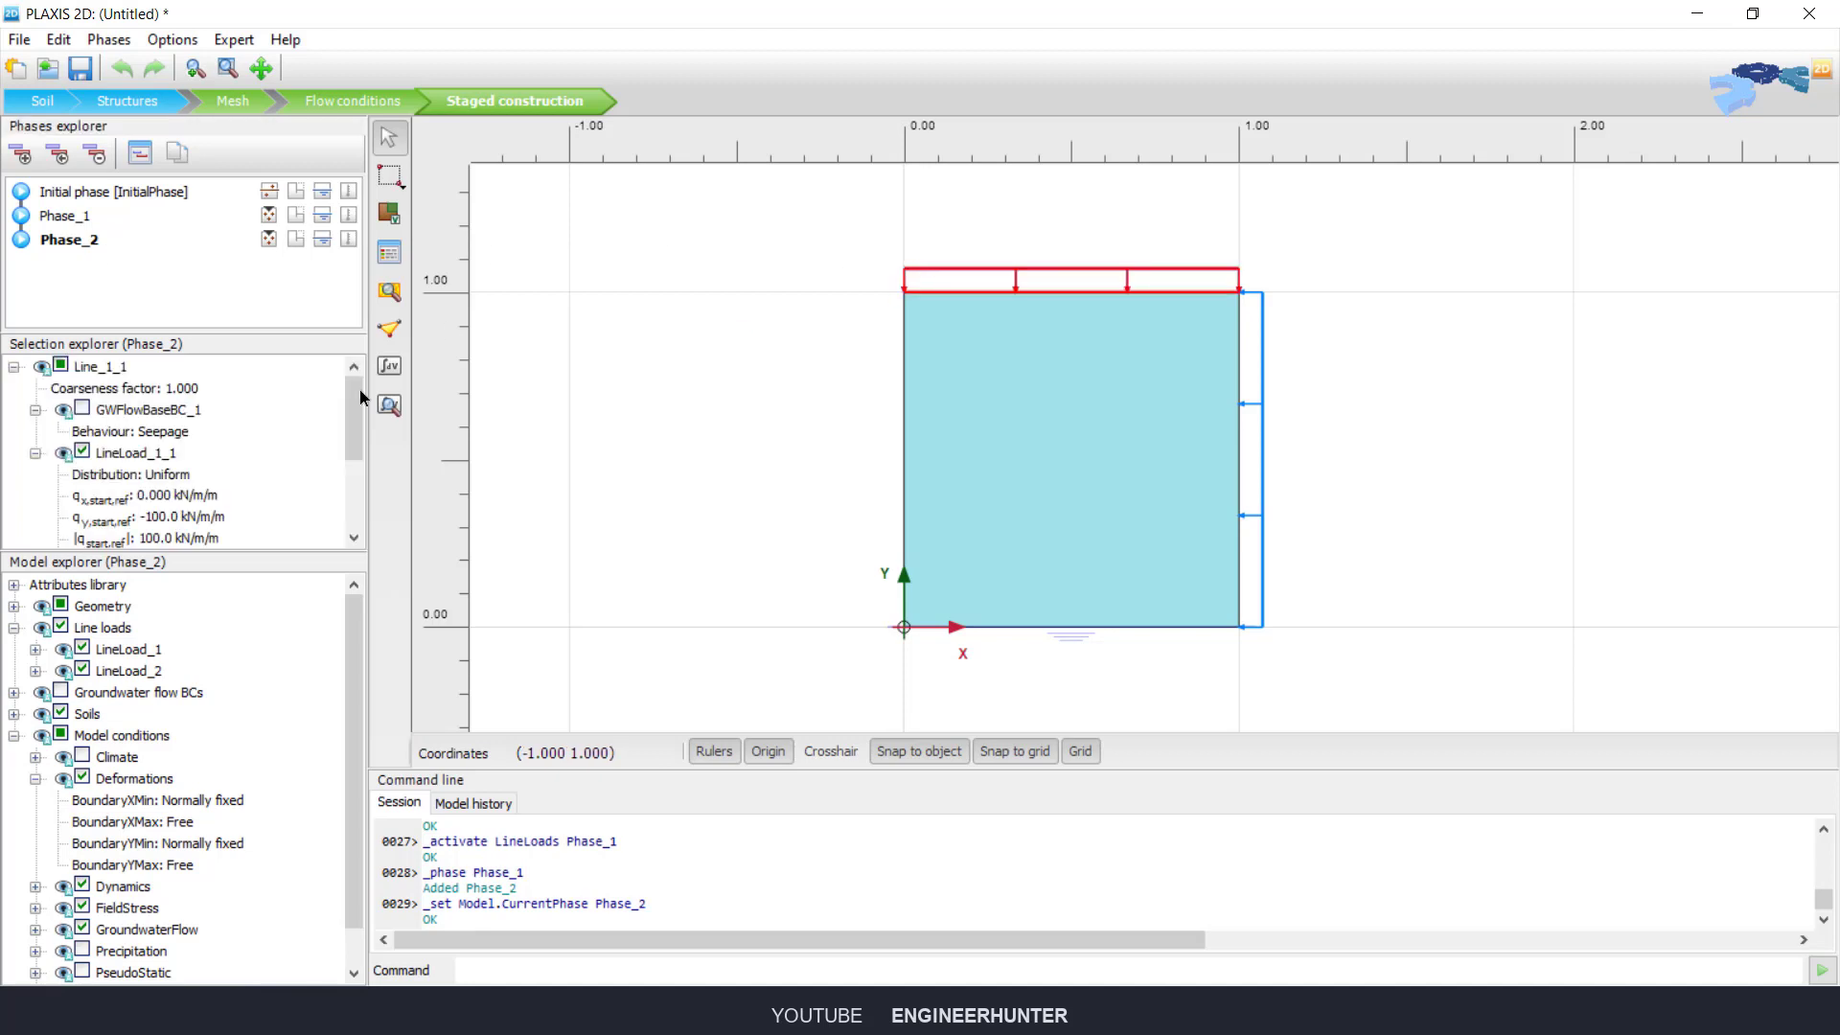
pyautogui.scroll(-1, 163, 475)
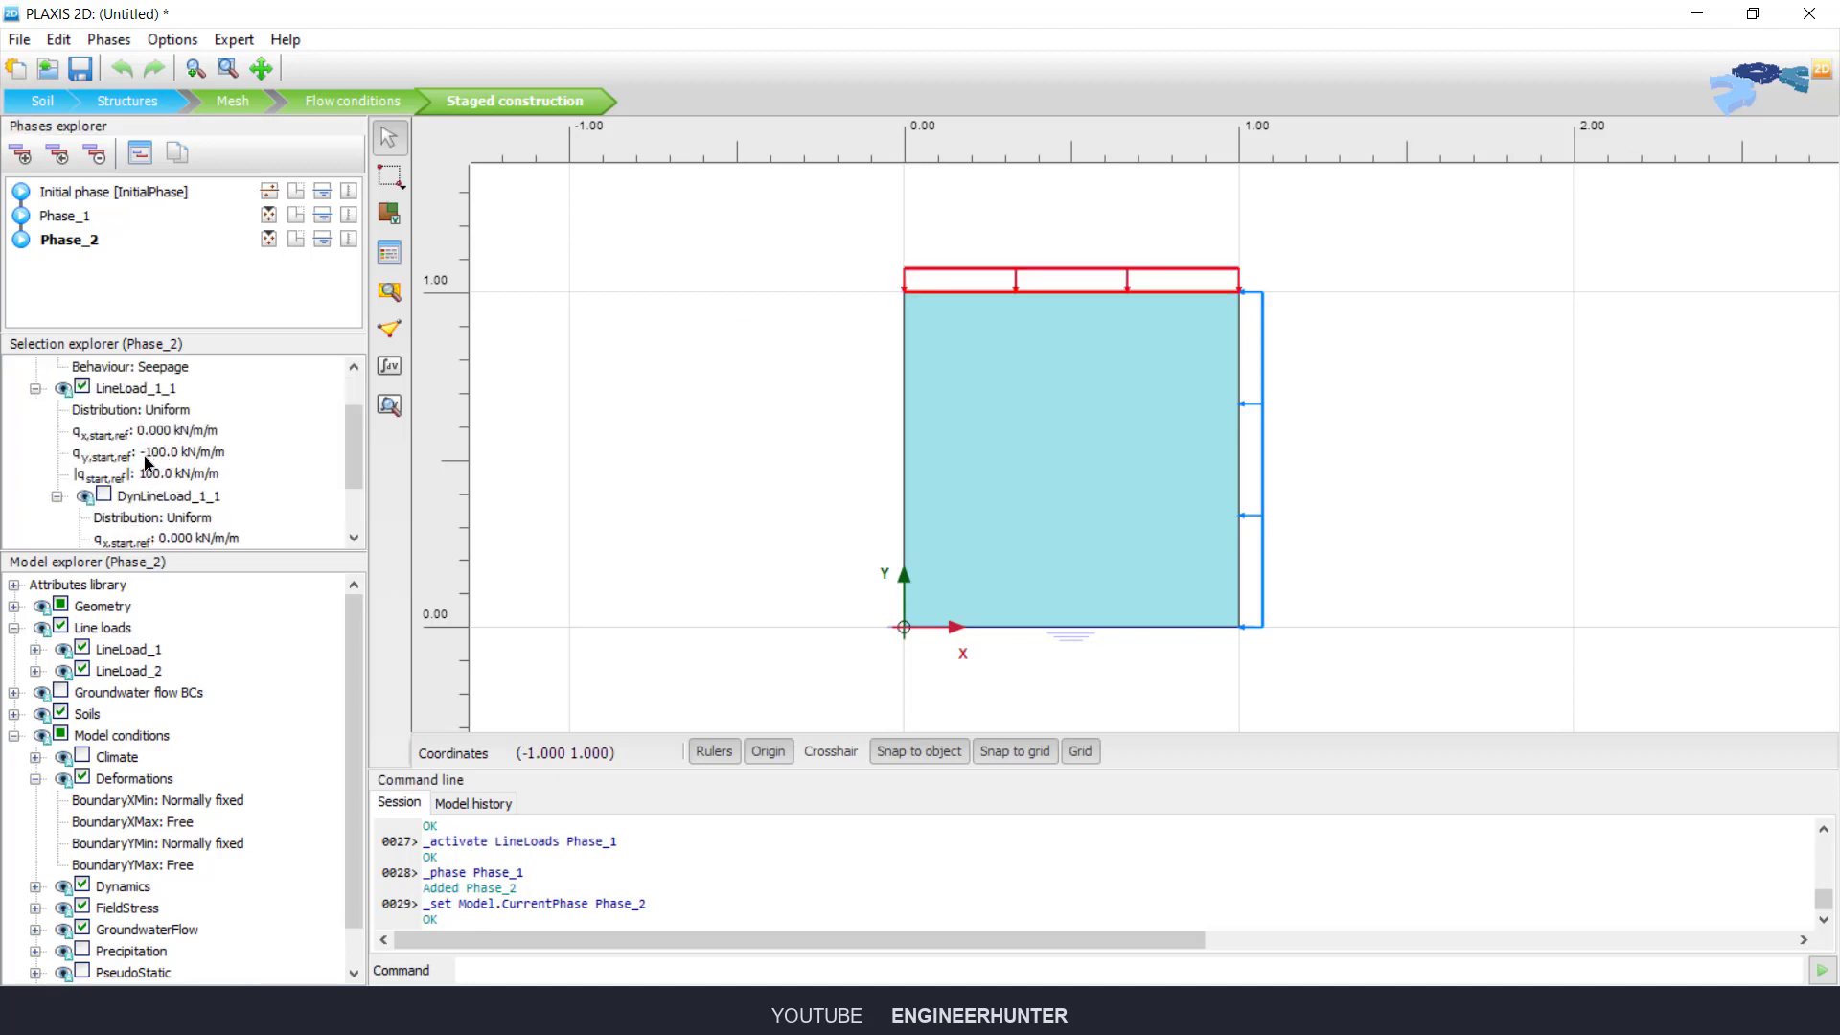
pyautogui.click(149, 454)
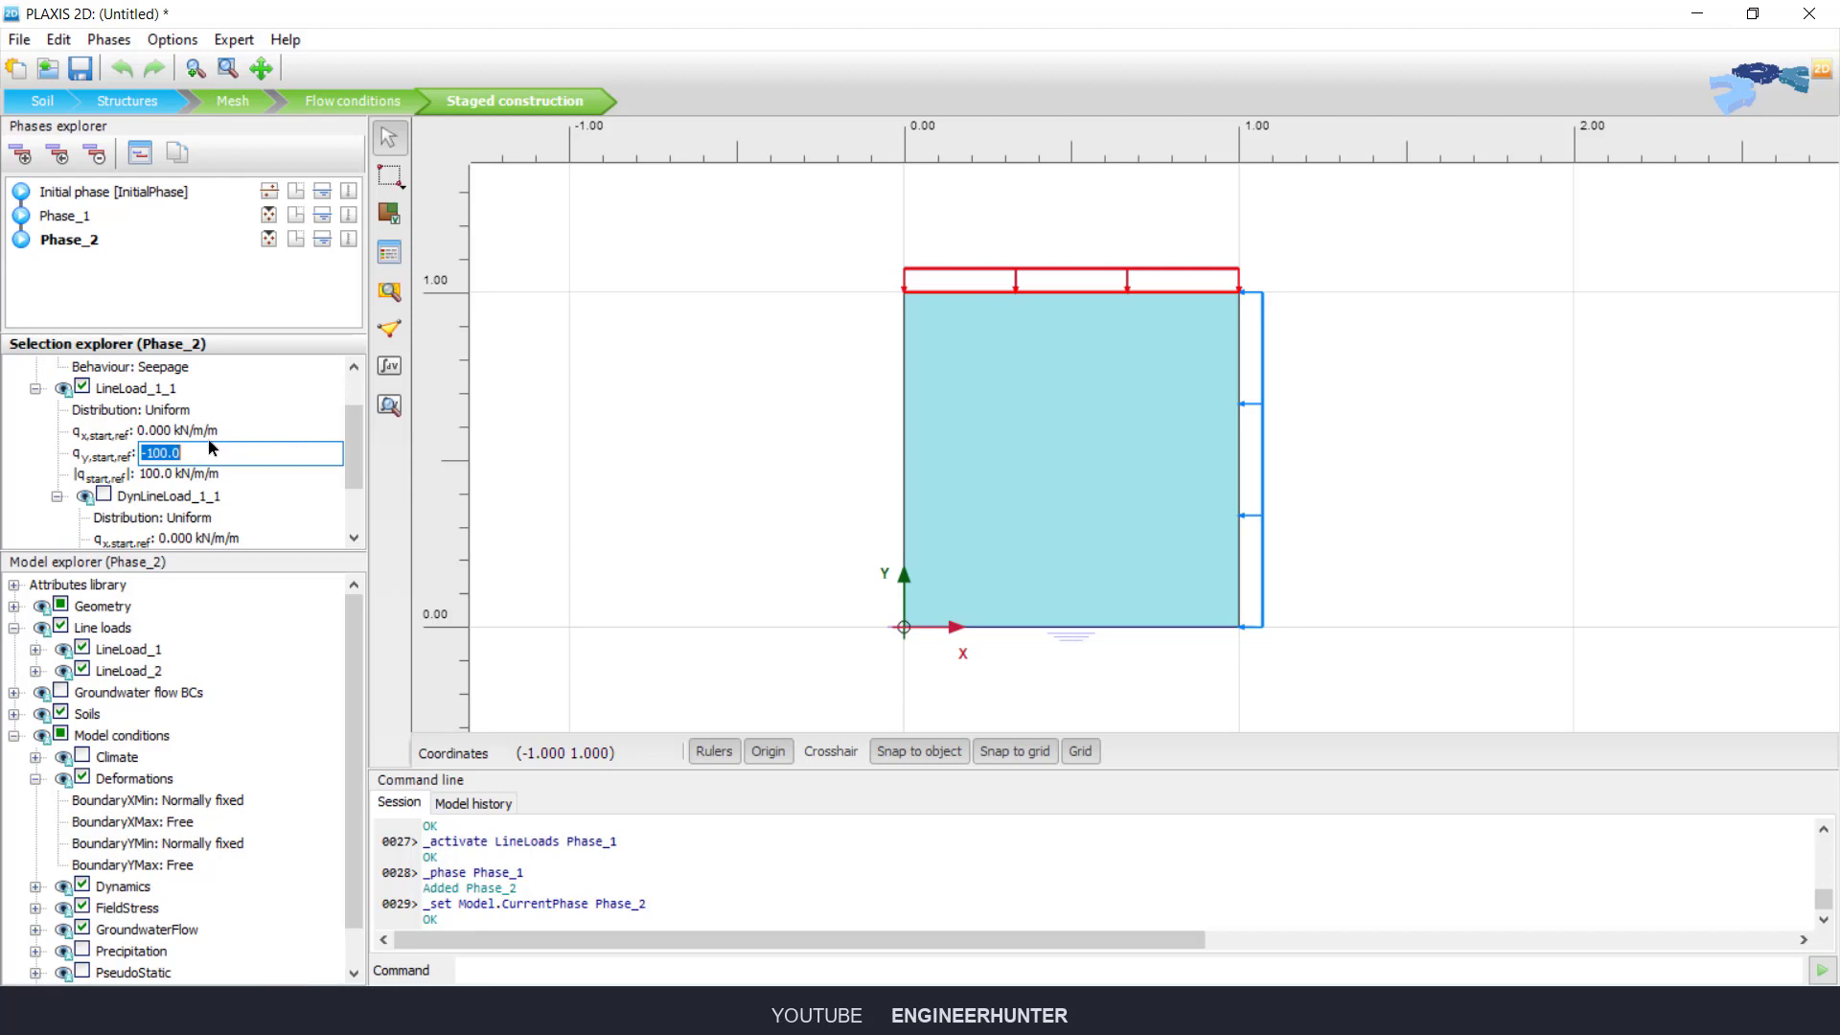
pyautogui.write('-450')
pyautogui.press('Tab')
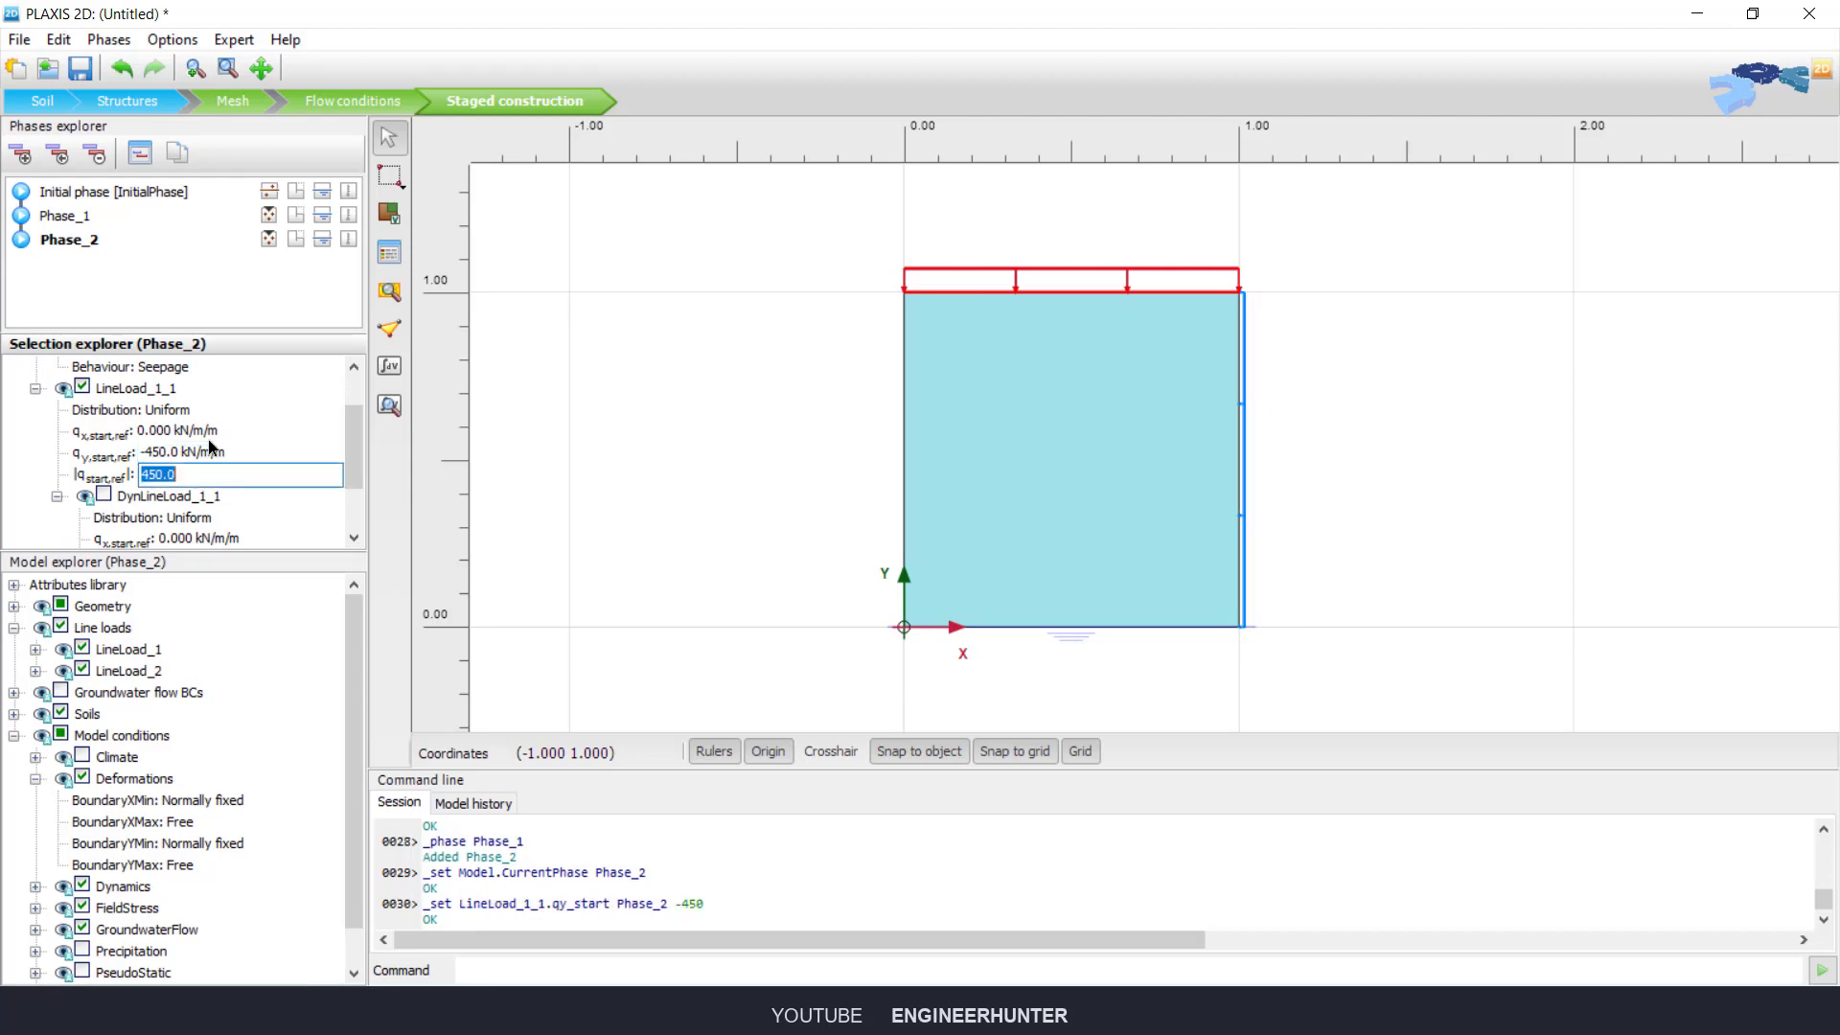
pyautogui.click(651, 370)
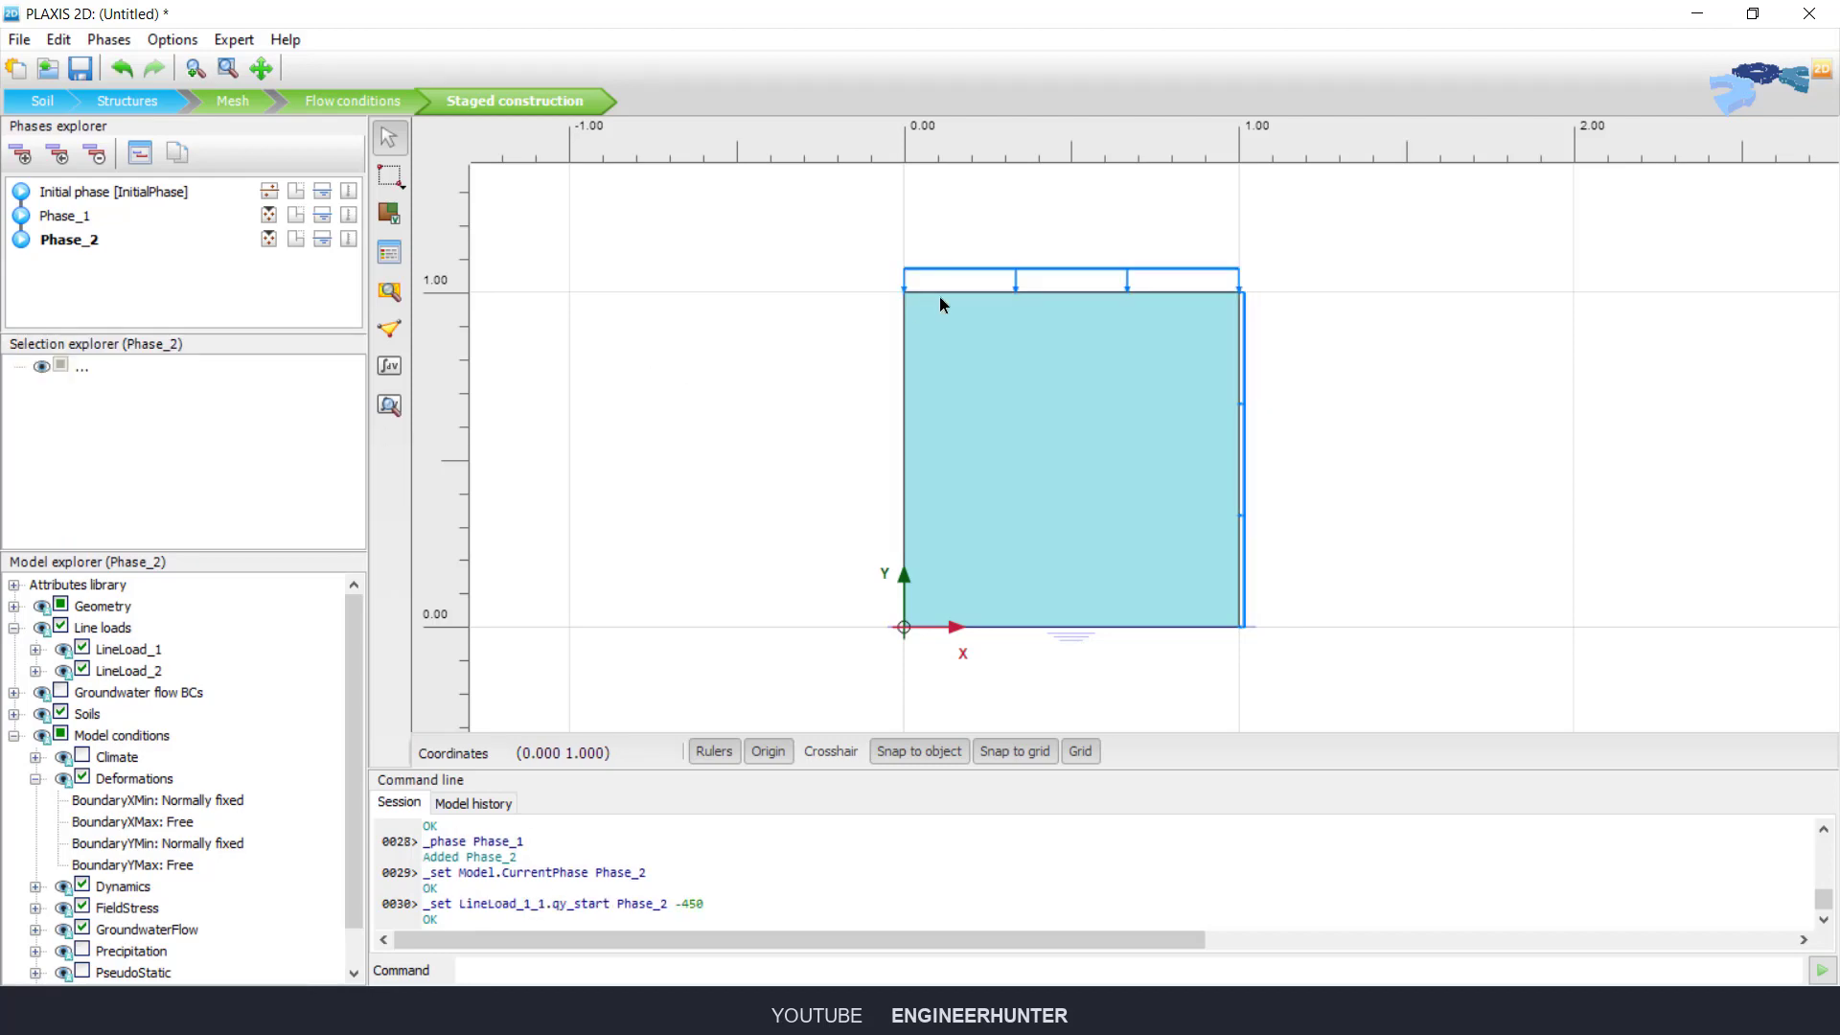
# Step: In Phase_2's settings, enable resetting displacements to zero and disable the default iteration parameters
pyautogui.doubleClick(95, 241)
pyautogui.scroll(-5, 1054, 546)
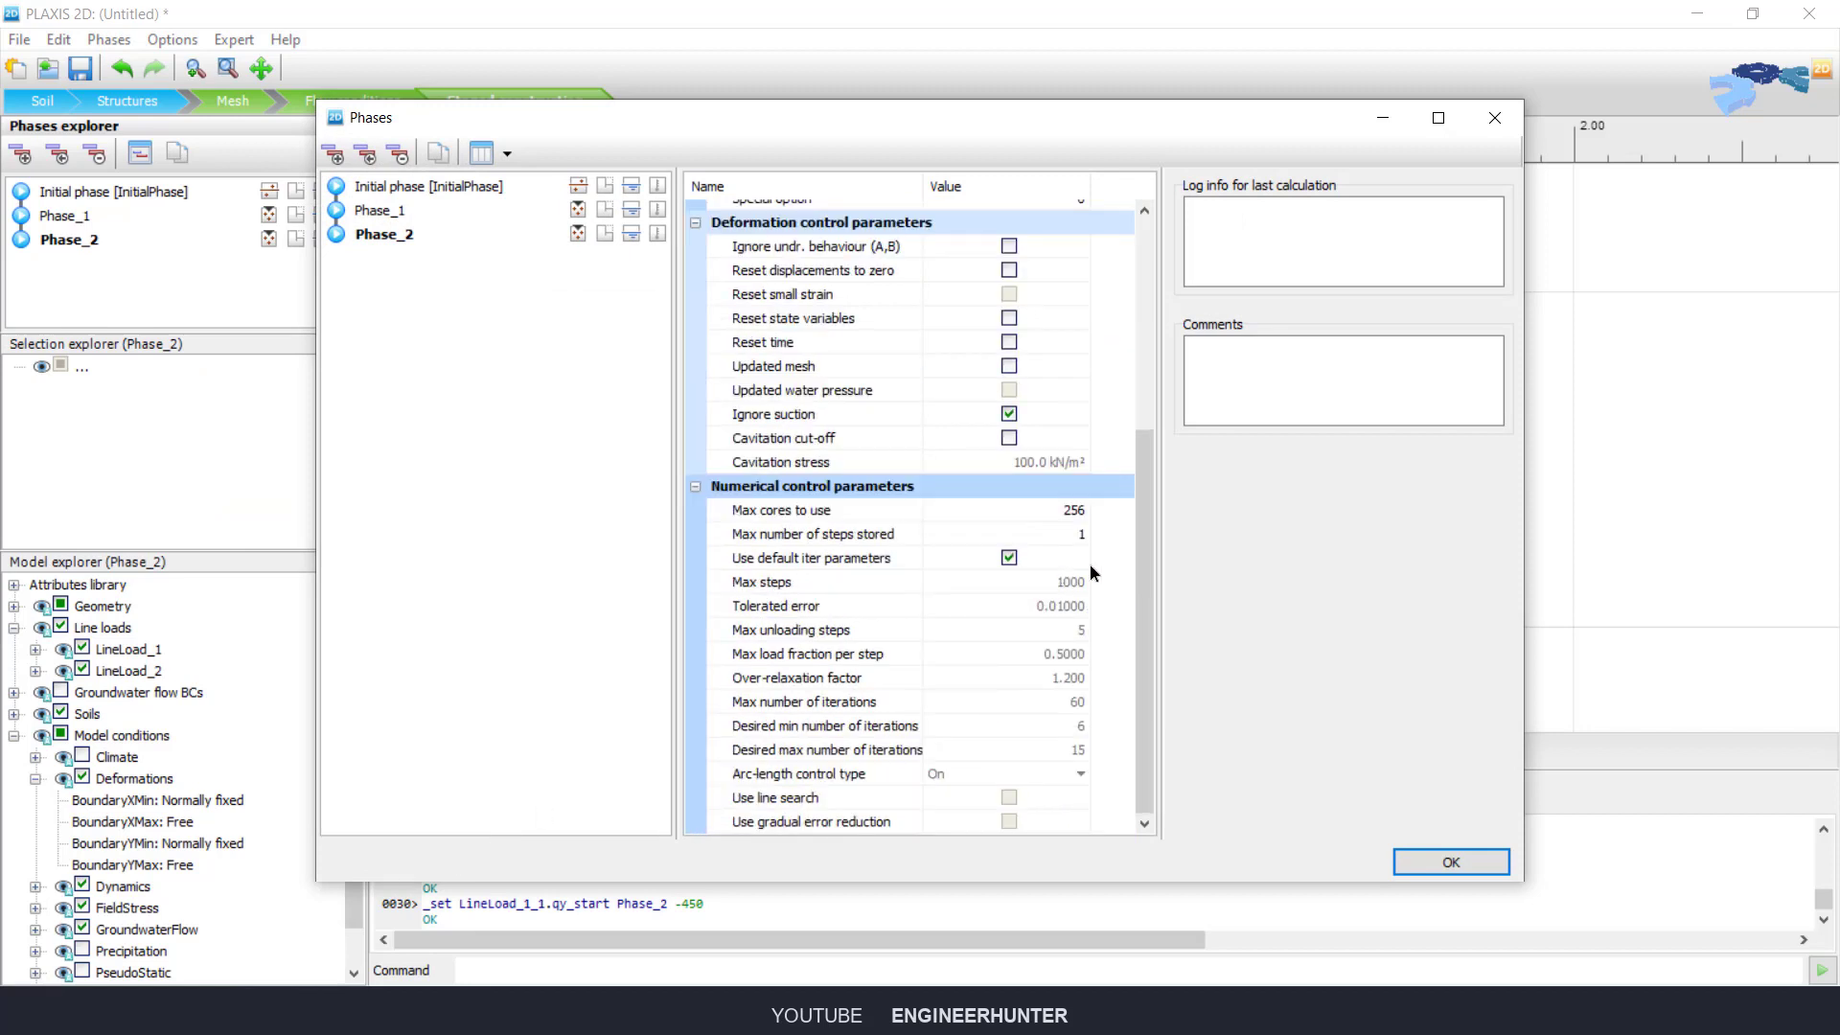
pyautogui.click(1009, 271)
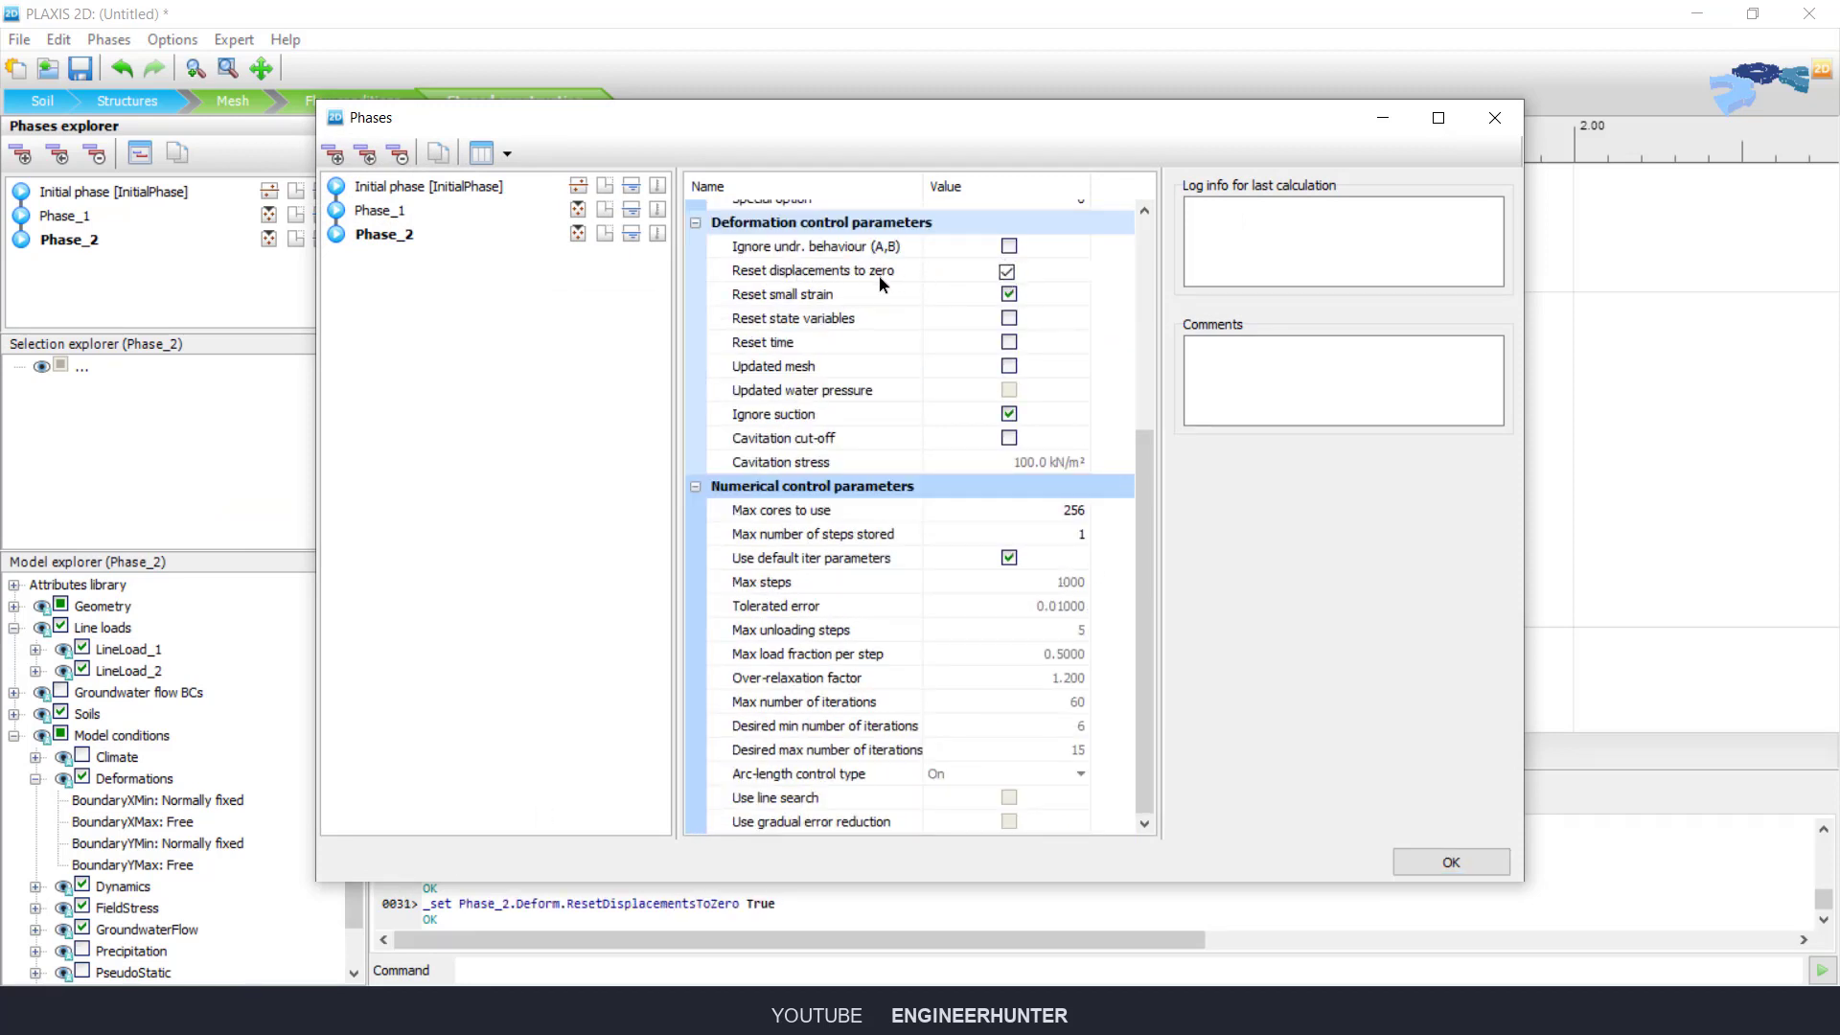
pyautogui.click(1009, 558)
# Step: Set Phase_2's max steps to 2000 and its tolerated error to 0.0001, and accept the phase settings
pyautogui.click(1073, 582)
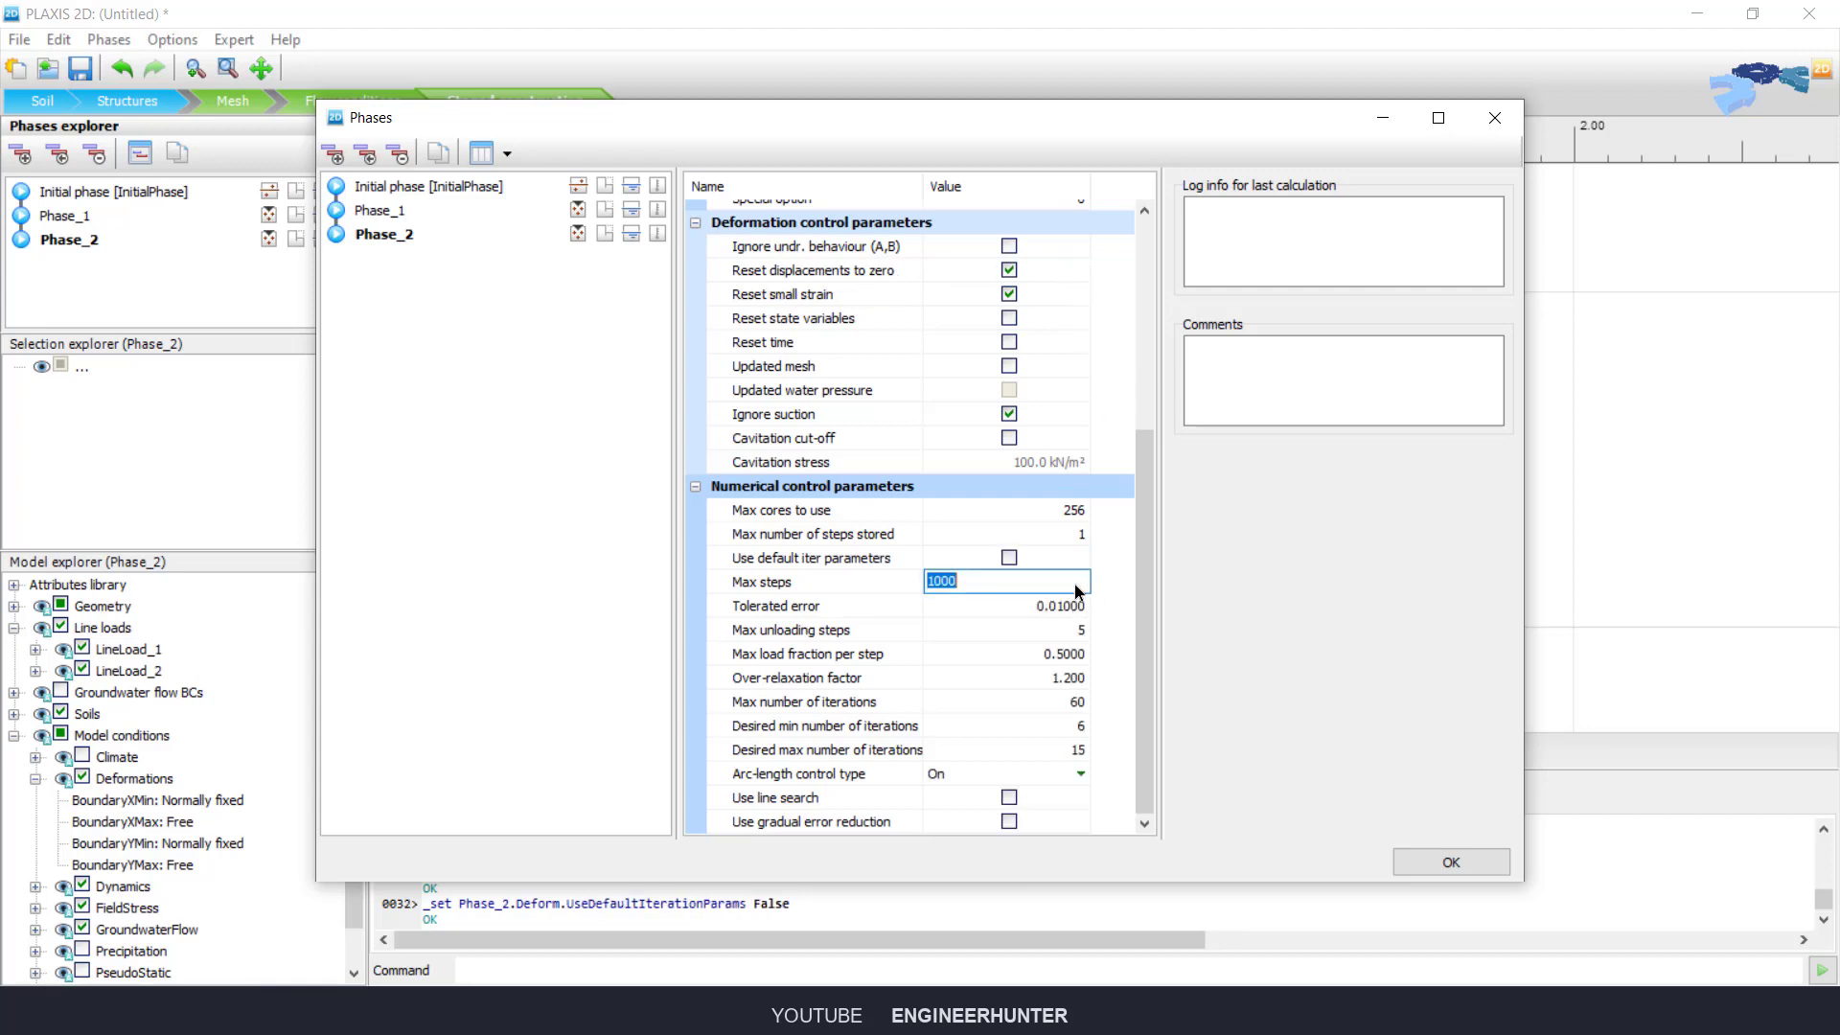
pyautogui.write('2000')
pyautogui.press('Tab')
pyautogui.write('0.00')
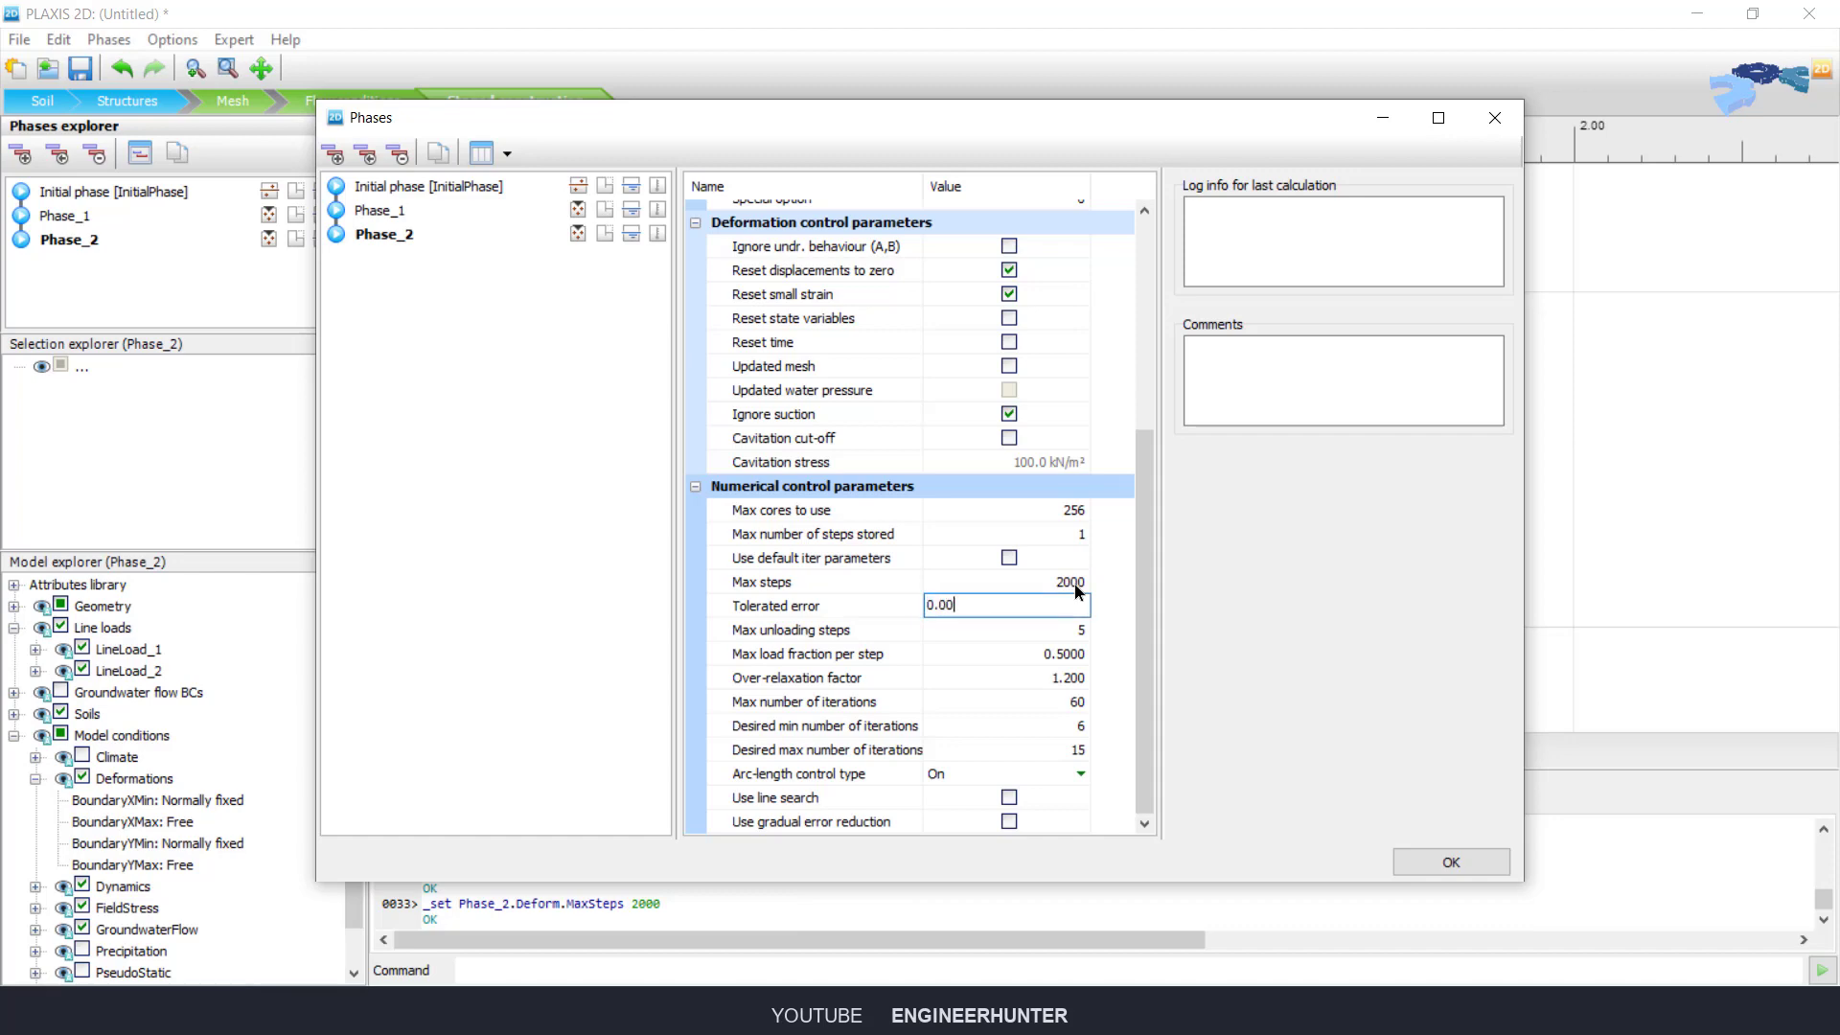
pyautogui.write('01')
pyautogui.press('Tab')
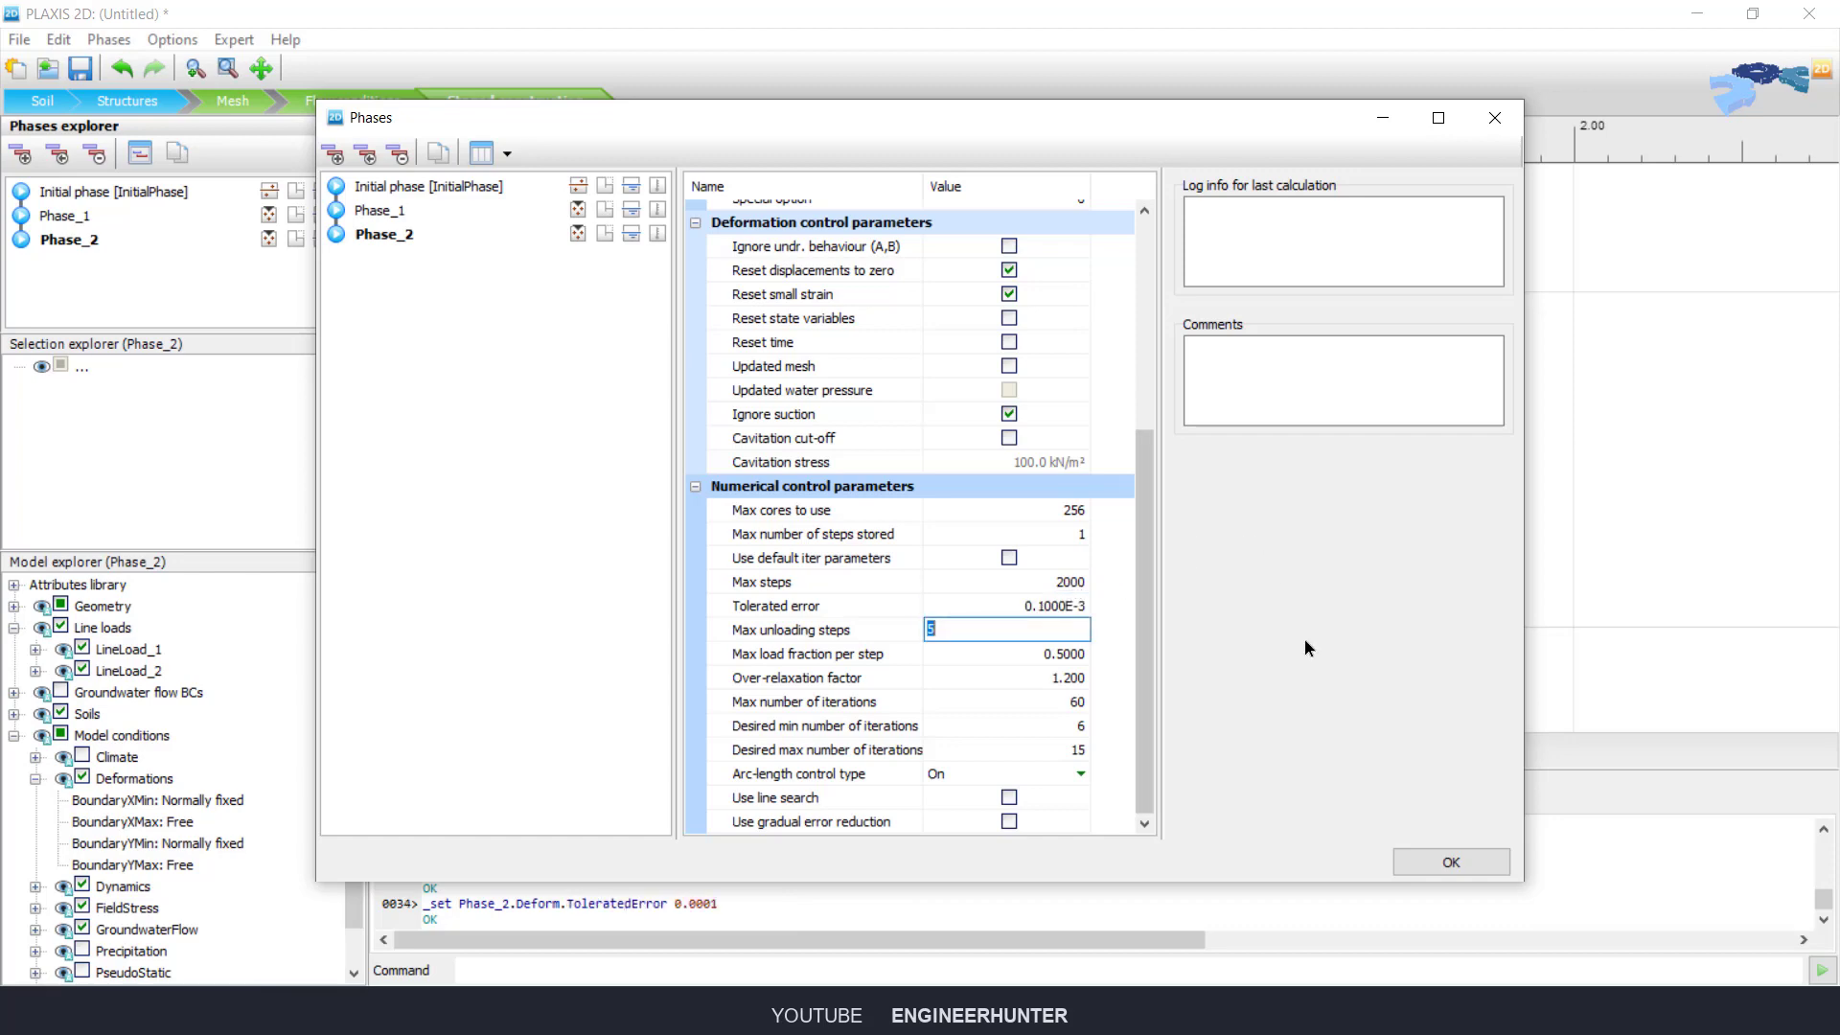
pyautogui.click(1447, 860)
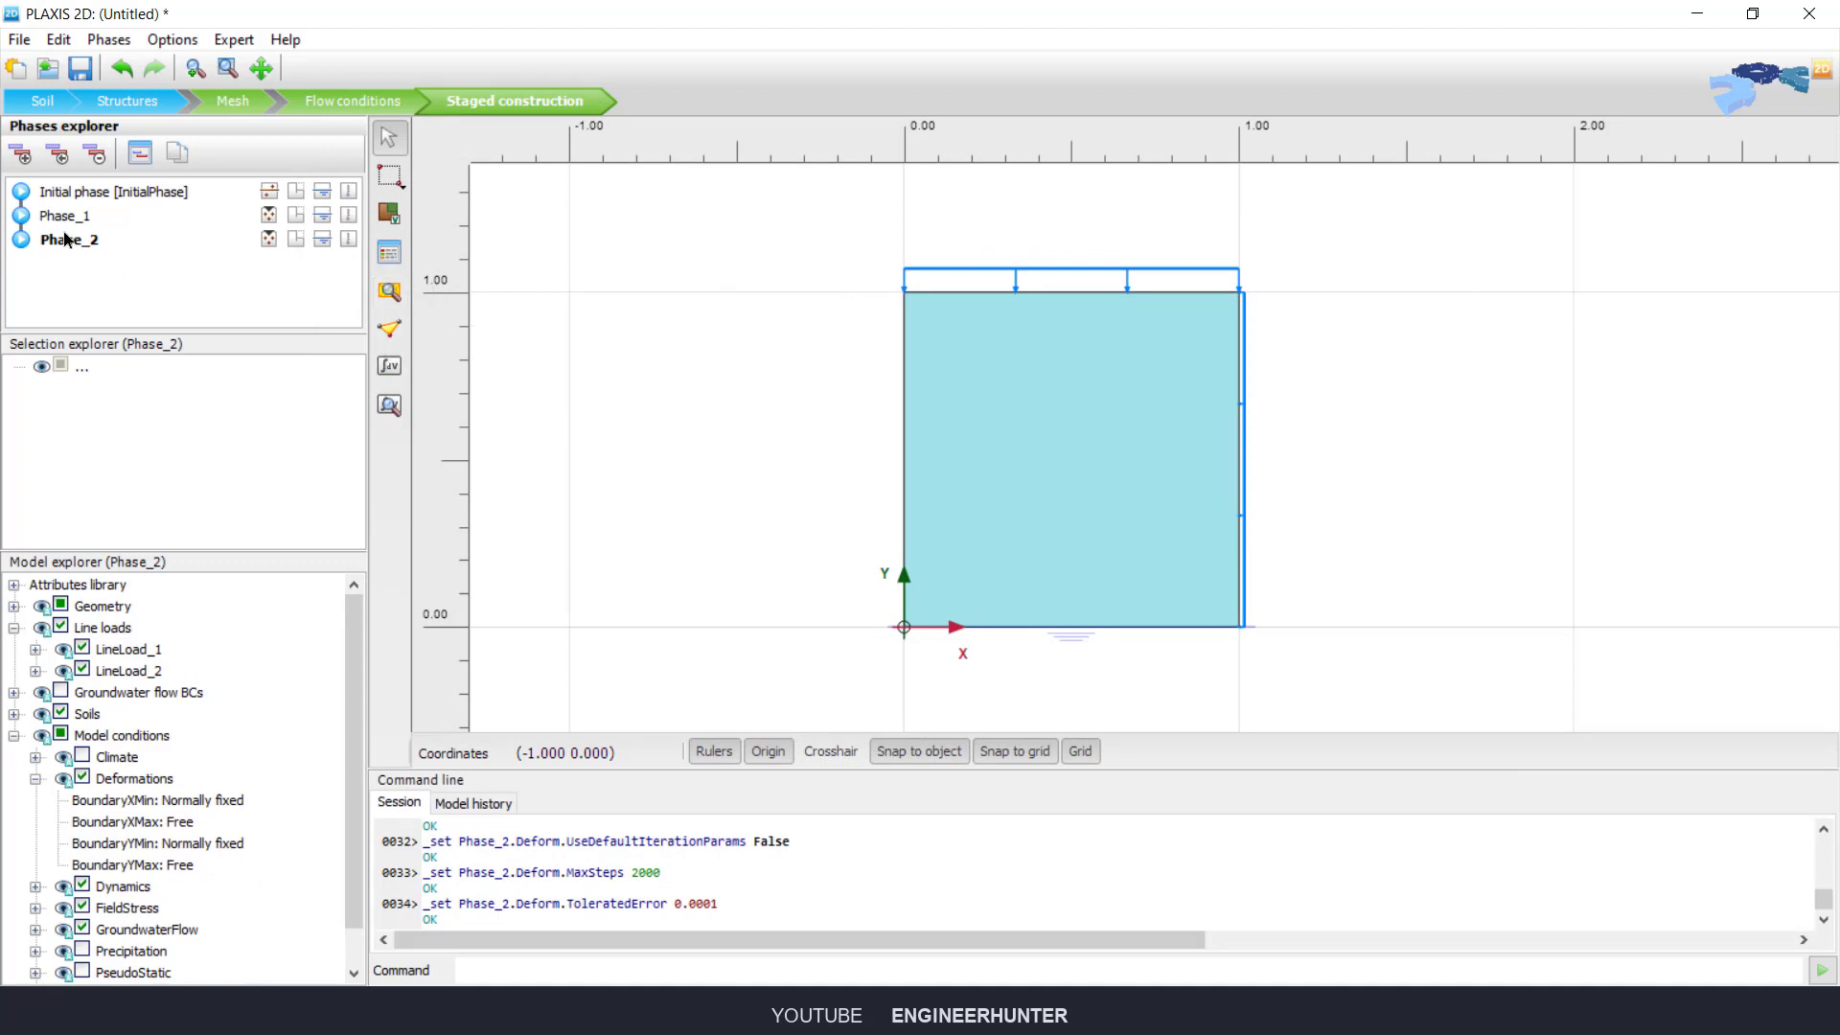
# Step: Add Phase_3, make it start from Phase_1, and enable resetting displacements to zero
pyautogui.click(20, 154)
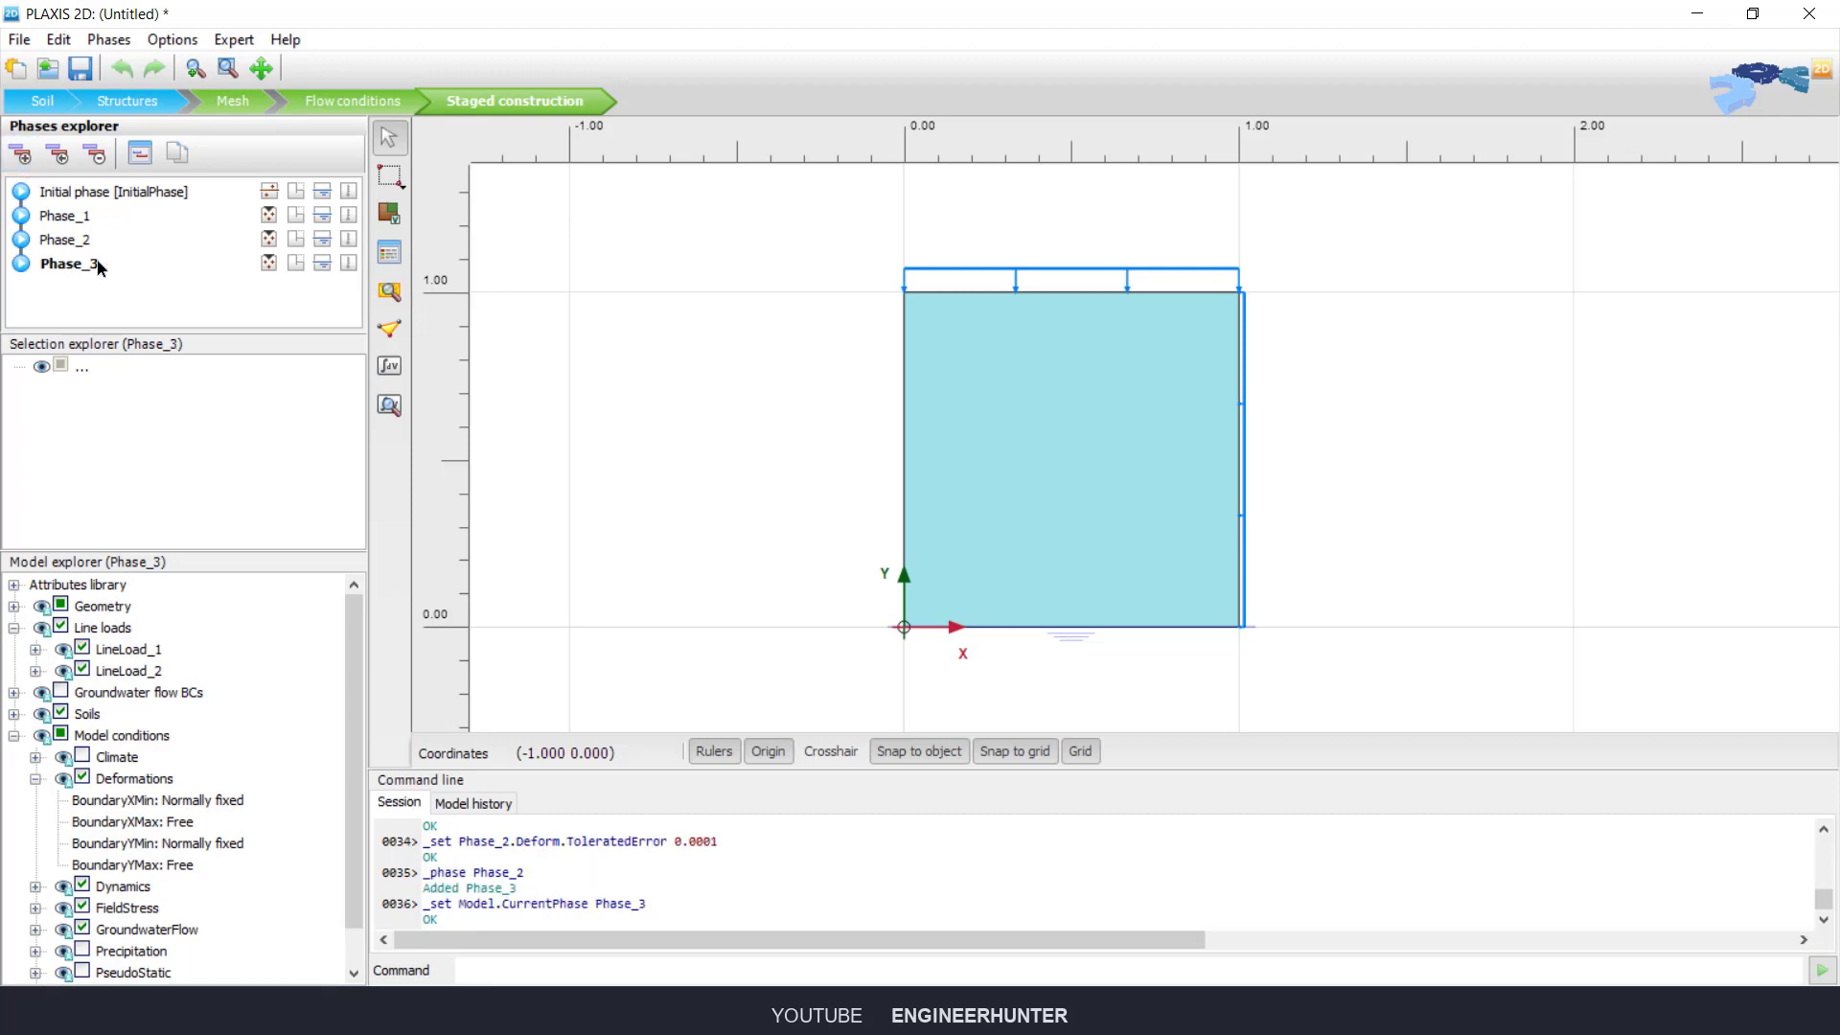
pyautogui.doubleClick(100, 268)
pyautogui.click(963, 261)
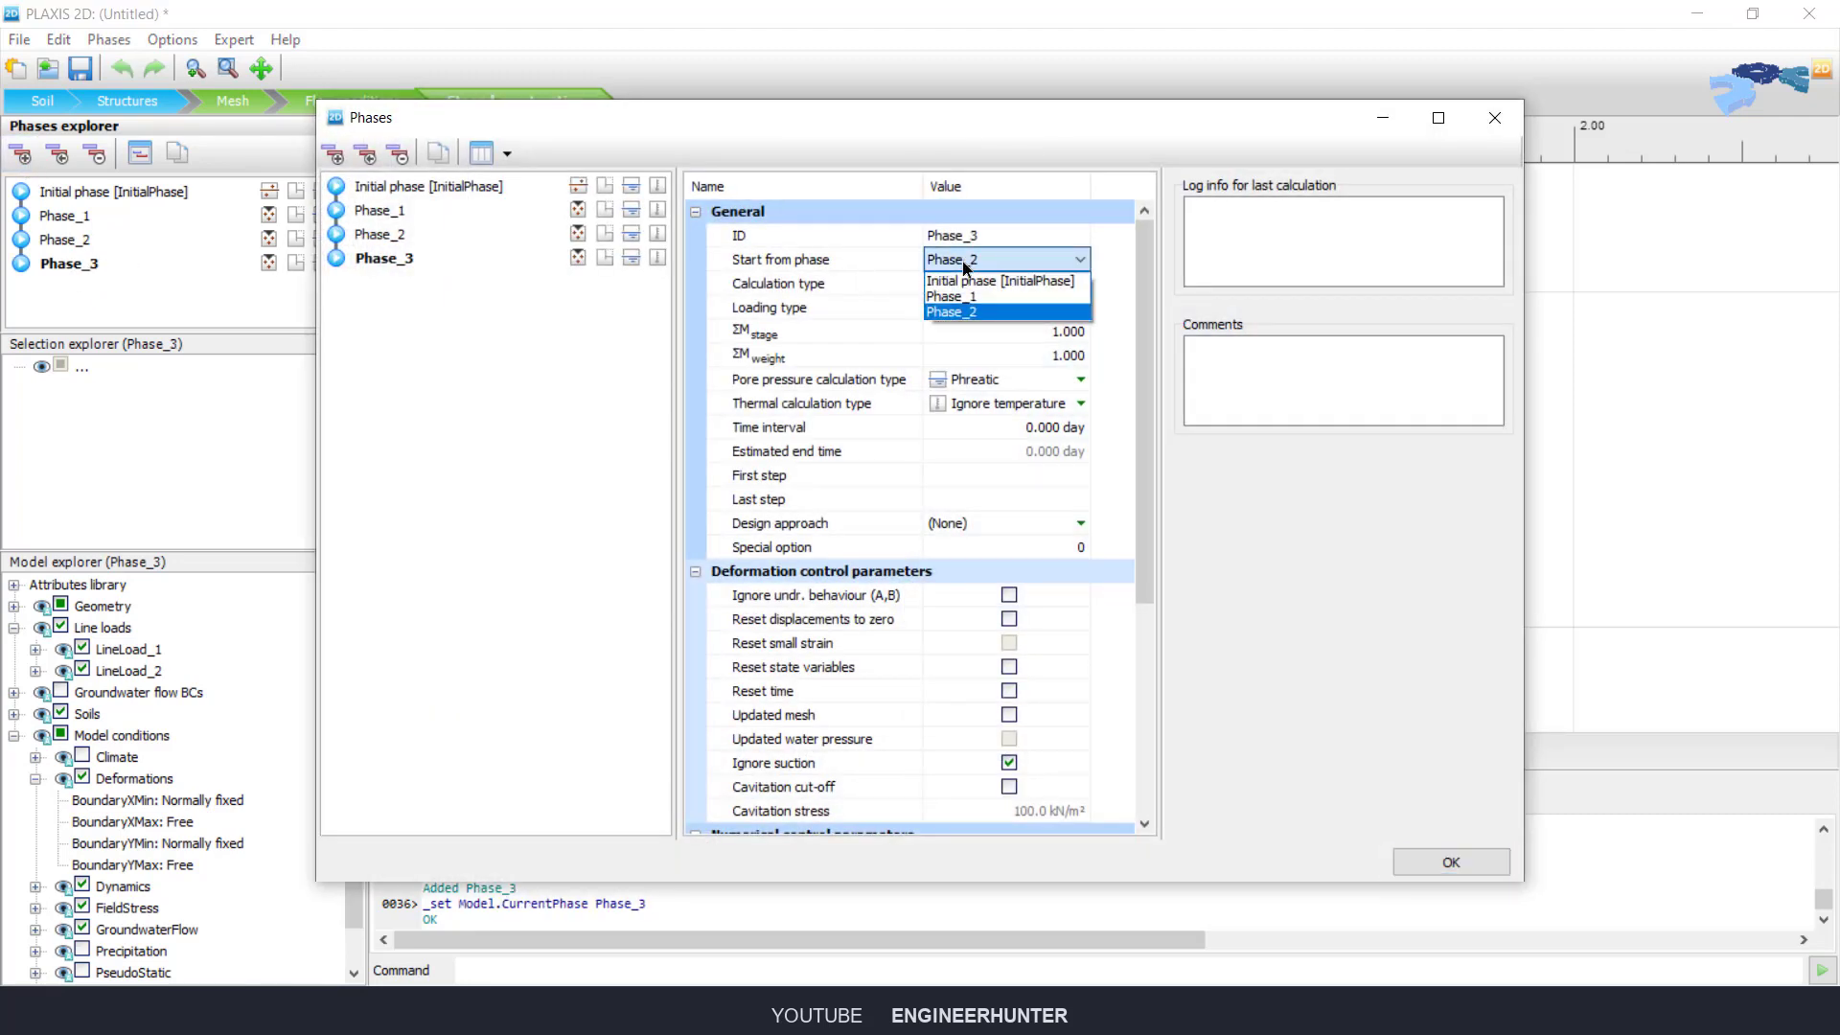
pyautogui.click(987, 296)
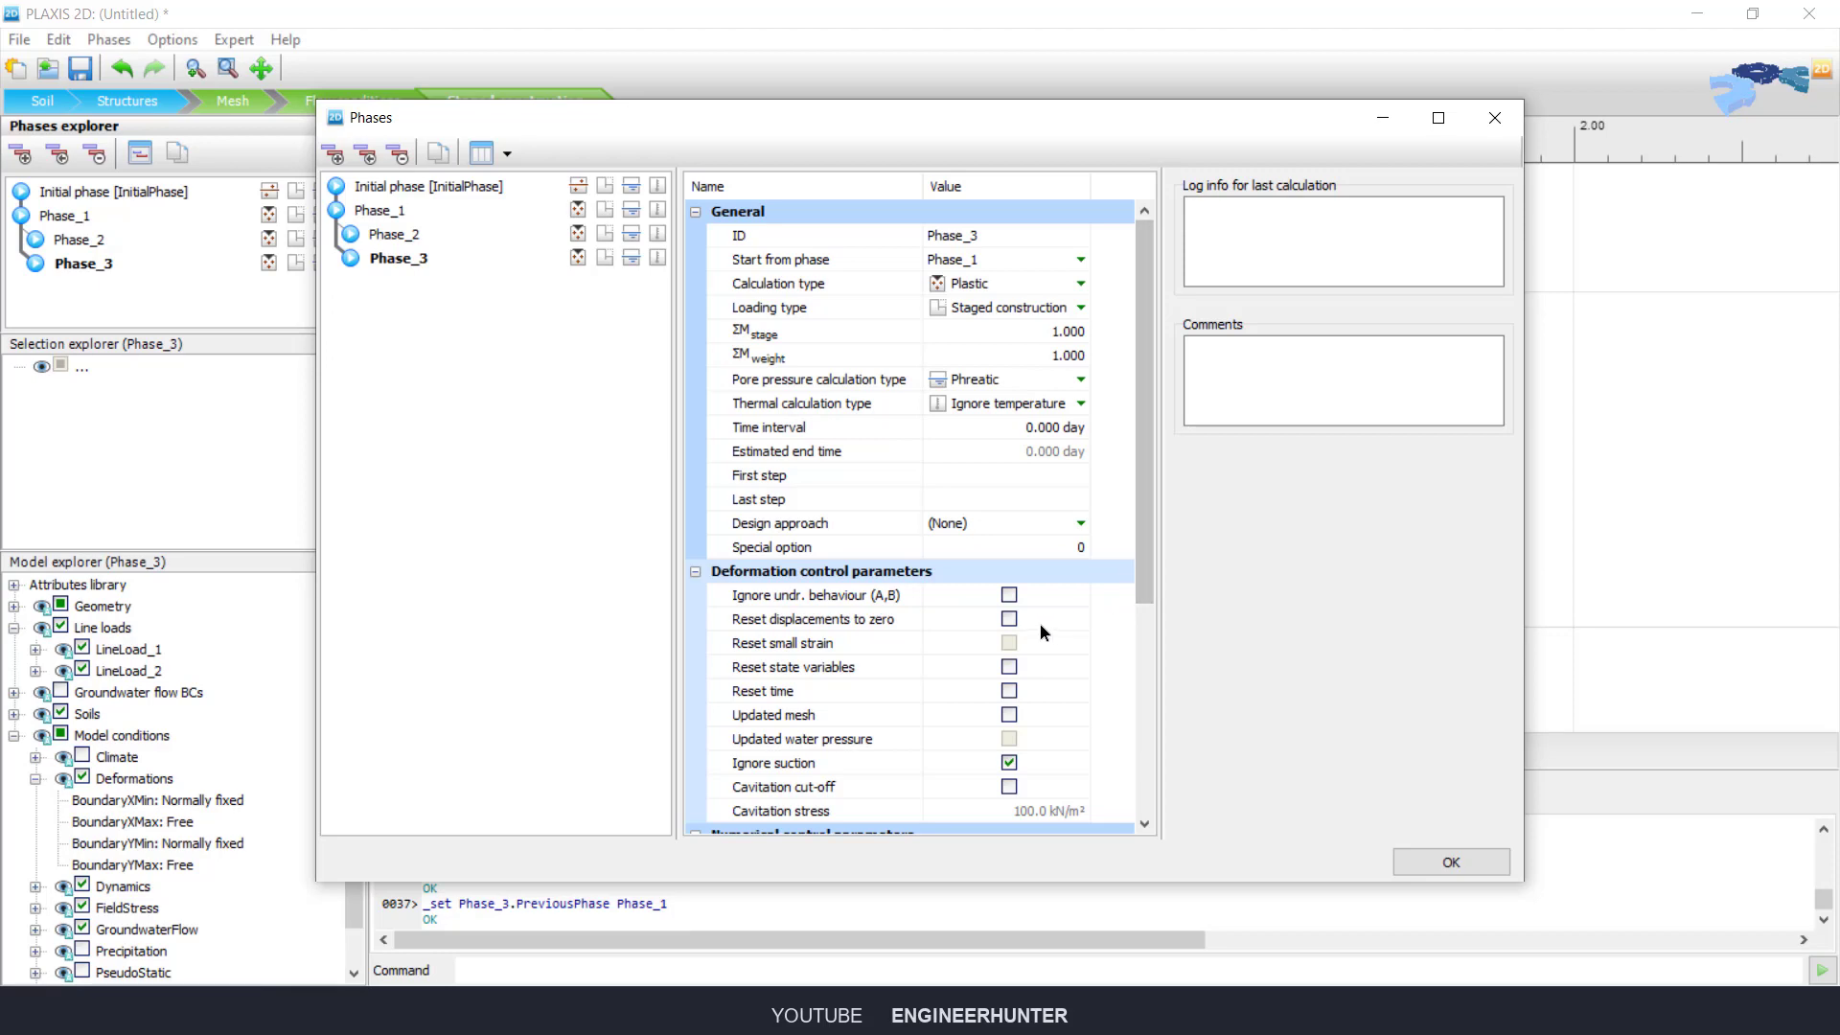
pyautogui.click(1009, 618)
# Step: Disable Phase_3's default iteration parameters, set its max steps to 2000 and tolerated error to 0.001, and accept the settings
pyautogui.scroll(-5, 1102, 604)
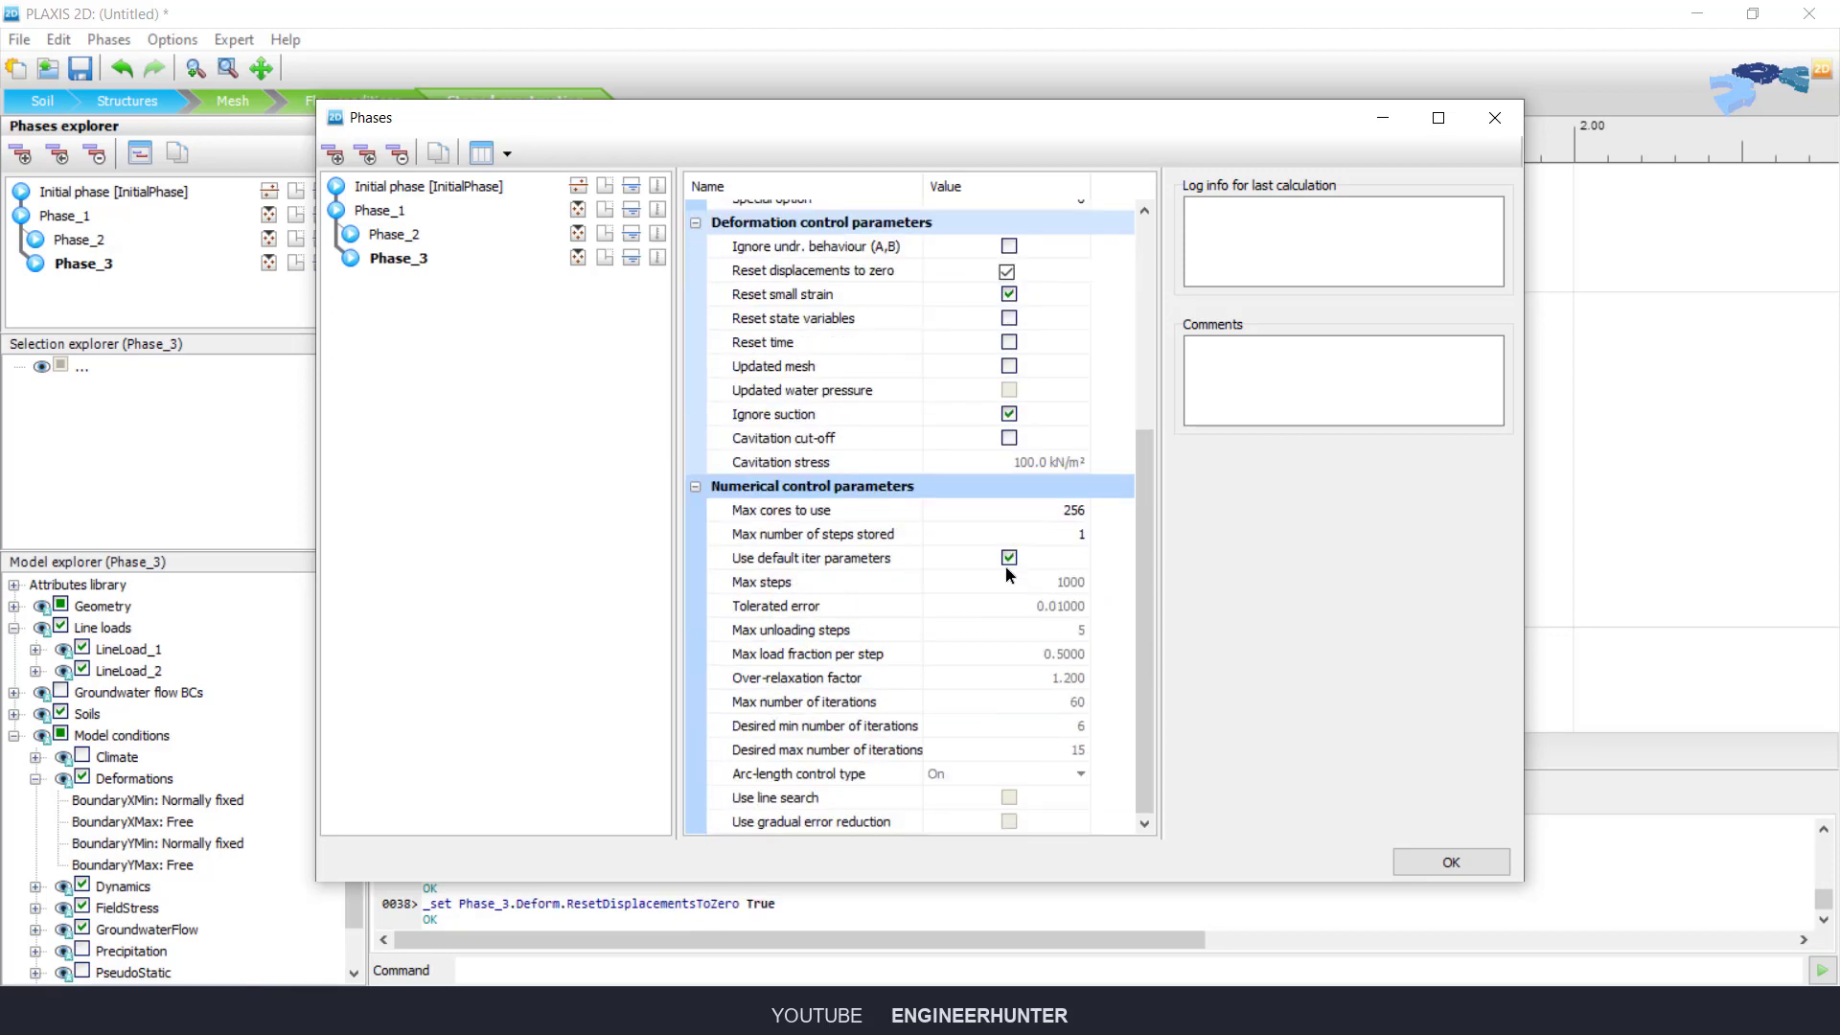
pyautogui.click(1009, 557)
pyautogui.click(1060, 586)
pyautogui.write('20')
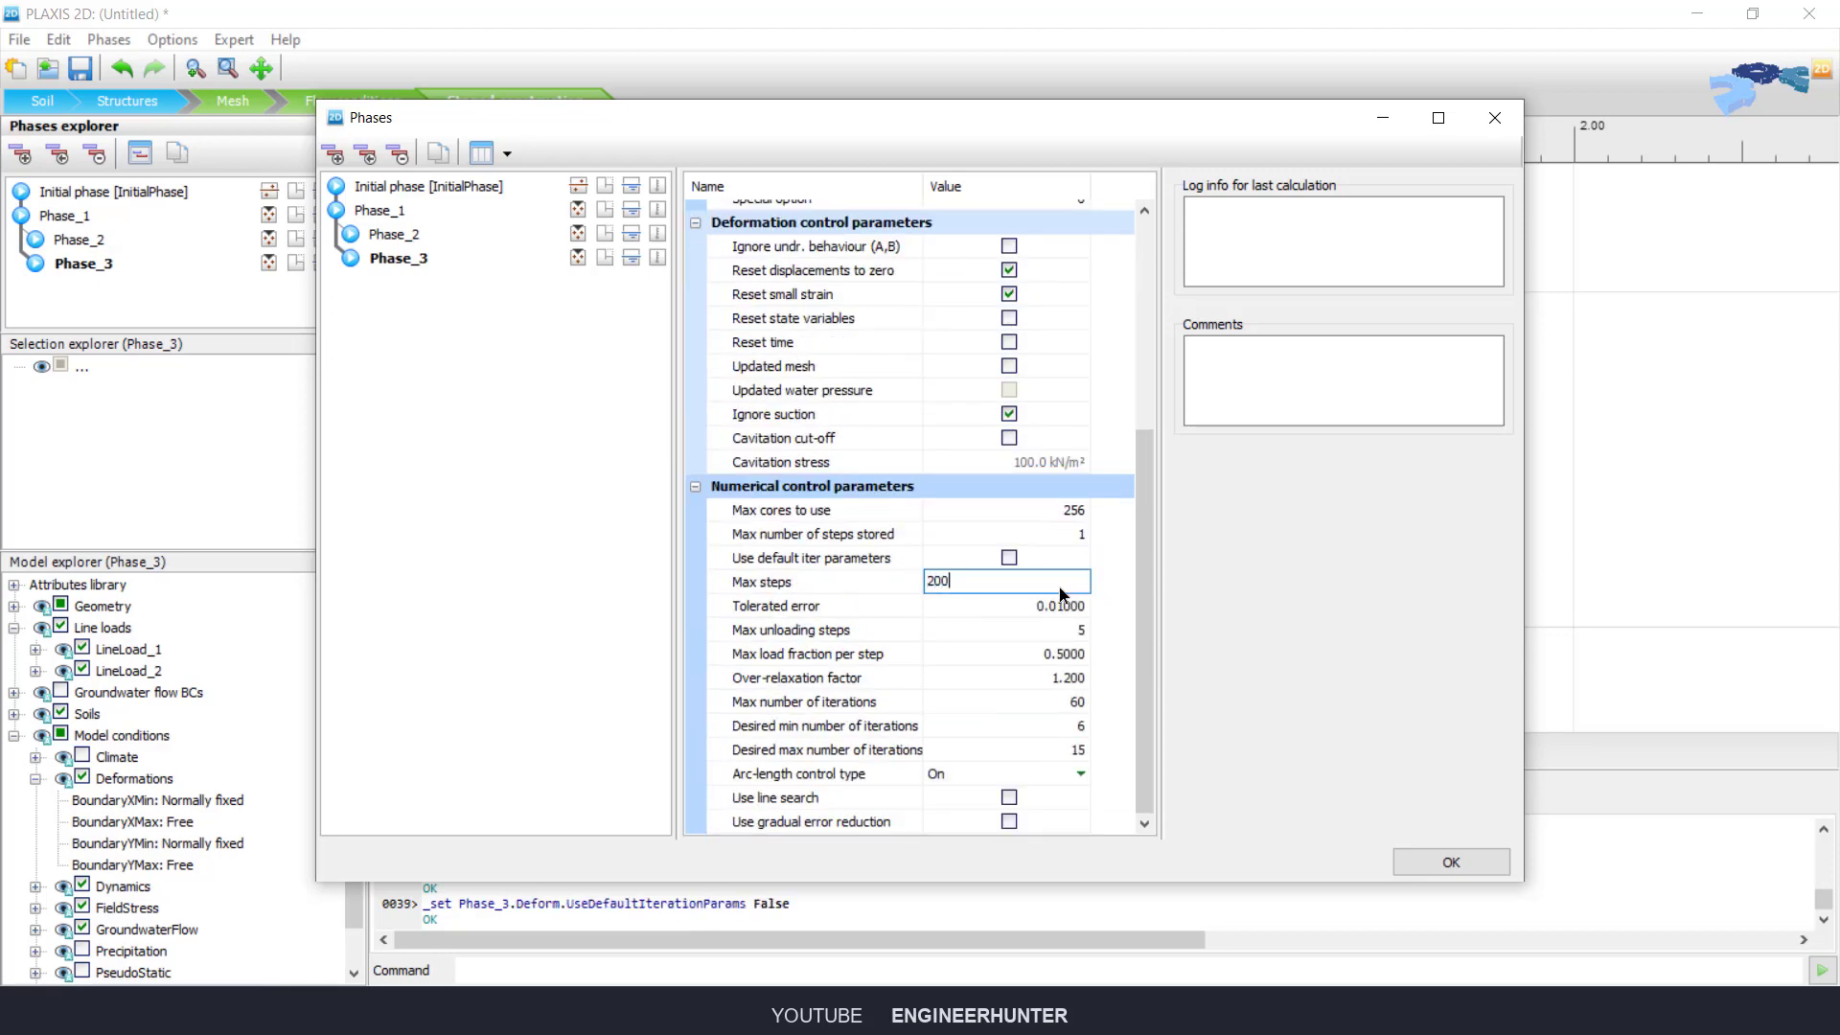
pyautogui.write('00')
pyautogui.press('Tab')
pyautogui.write('0.001')
pyautogui.press('Tab')
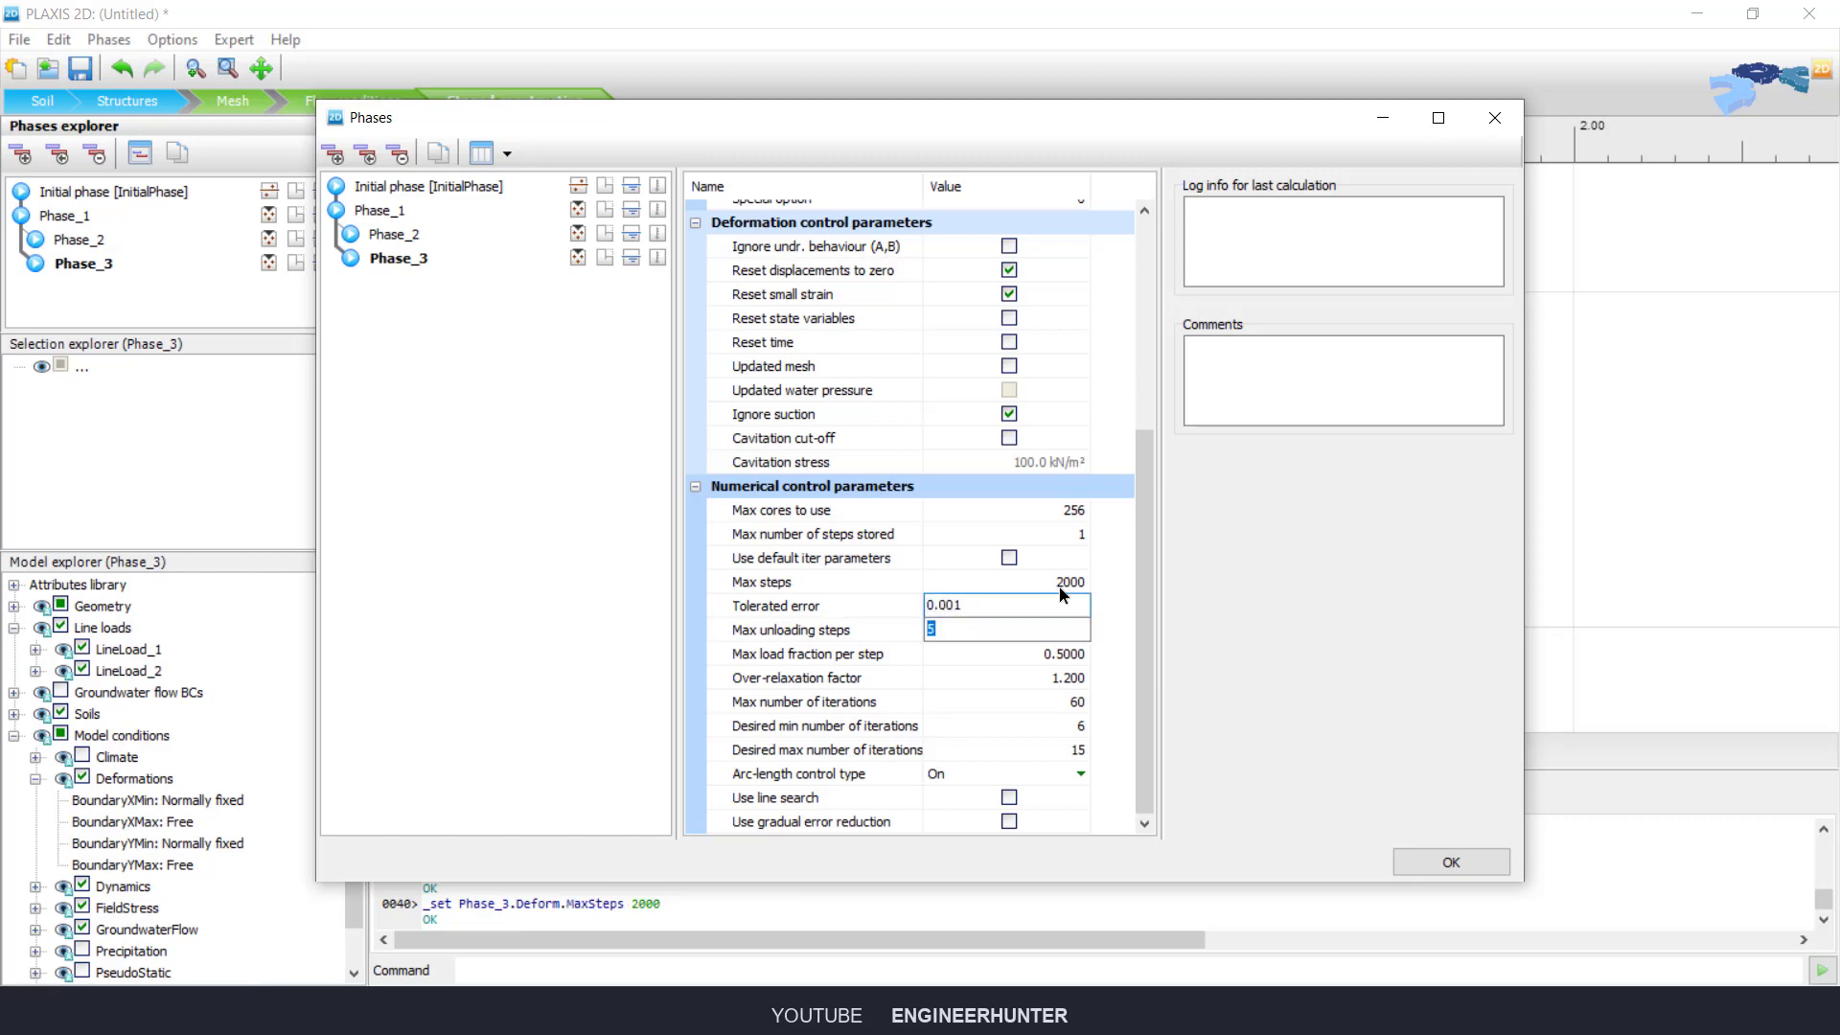
pyautogui.click(1451, 862)
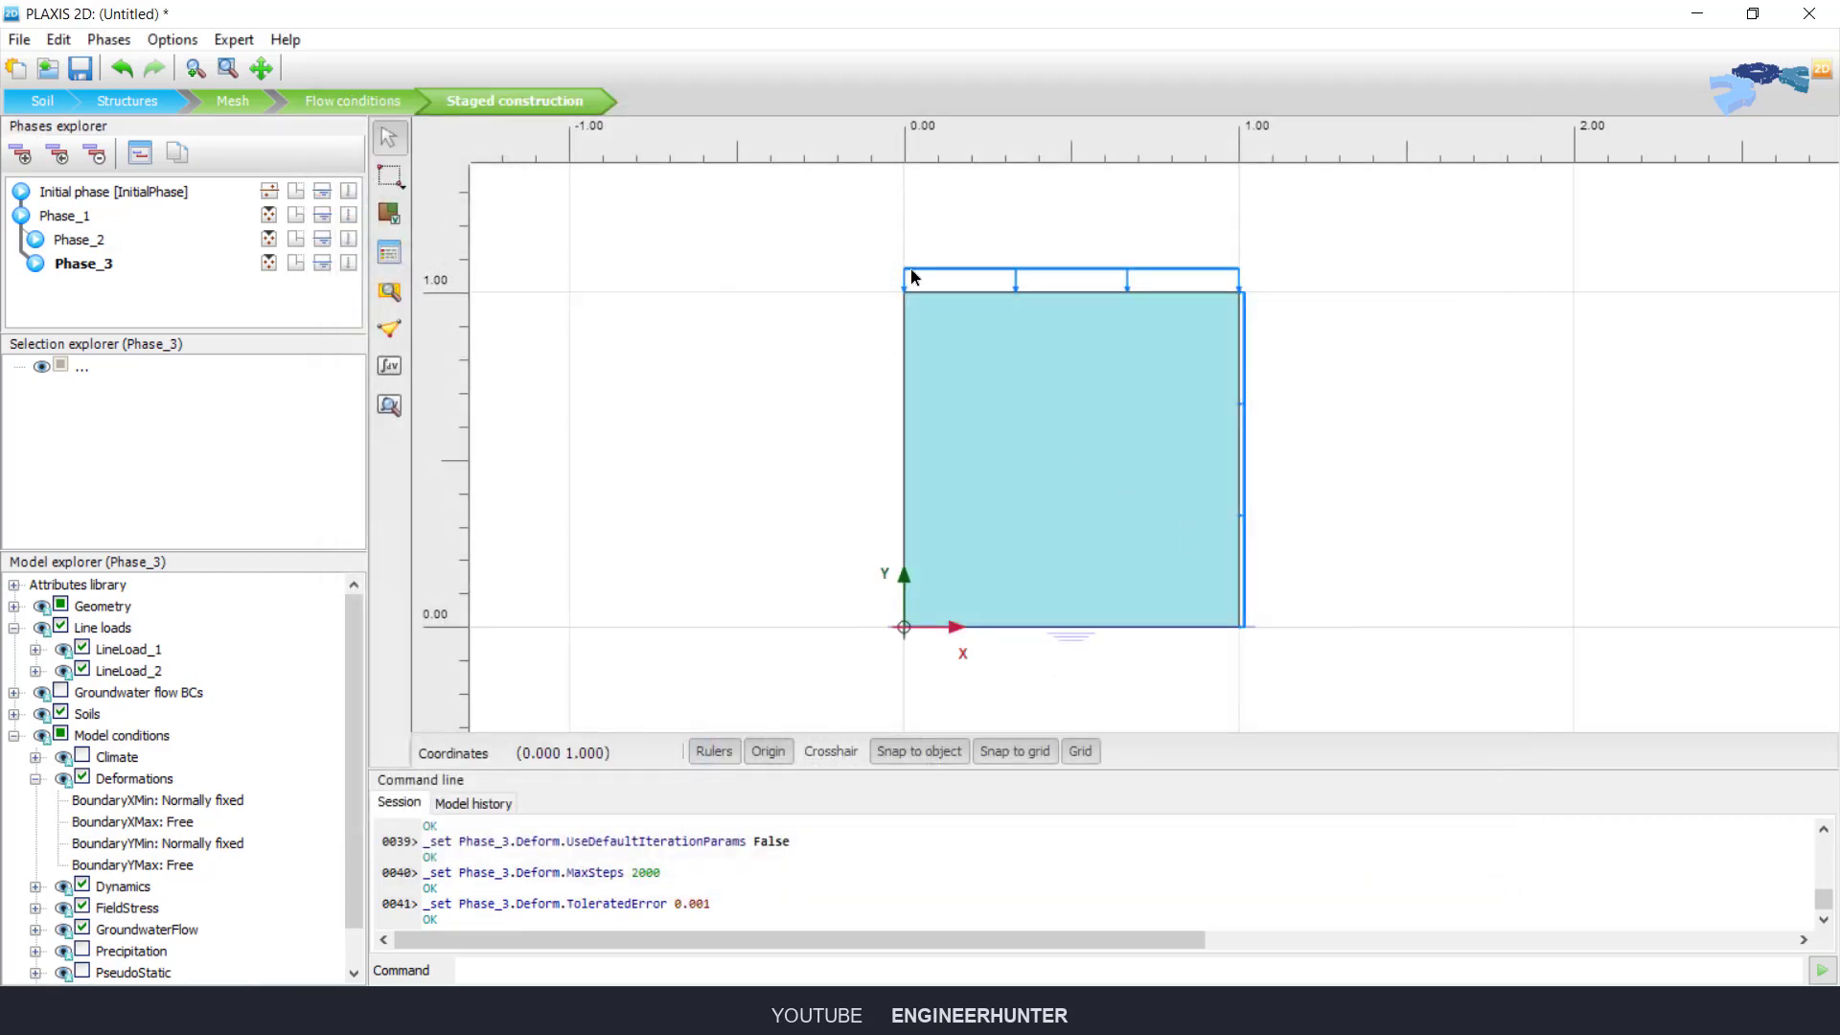
# Step: Deactivate LineLoad_1 on the top edge in Phase_3 and check the lateral load's values
pyautogui.click(882, 274)
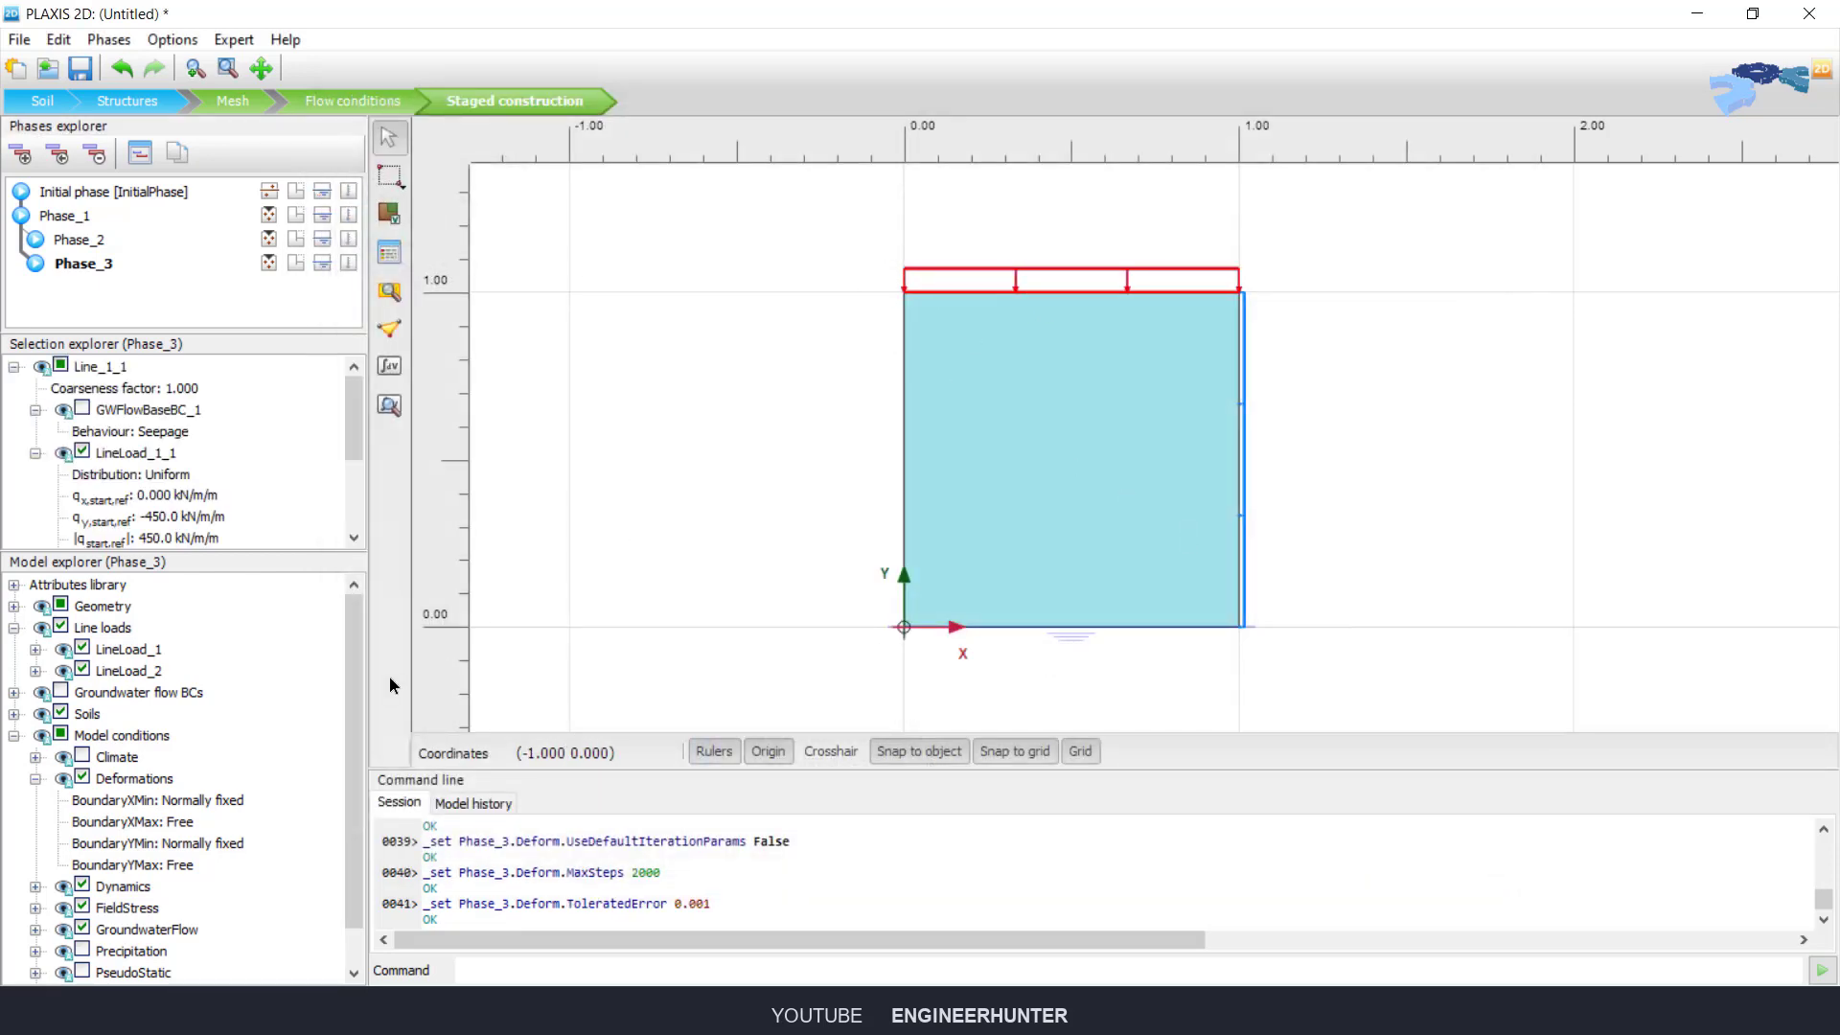
pyautogui.click(82, 648)
pyautogui.click(736, 387)
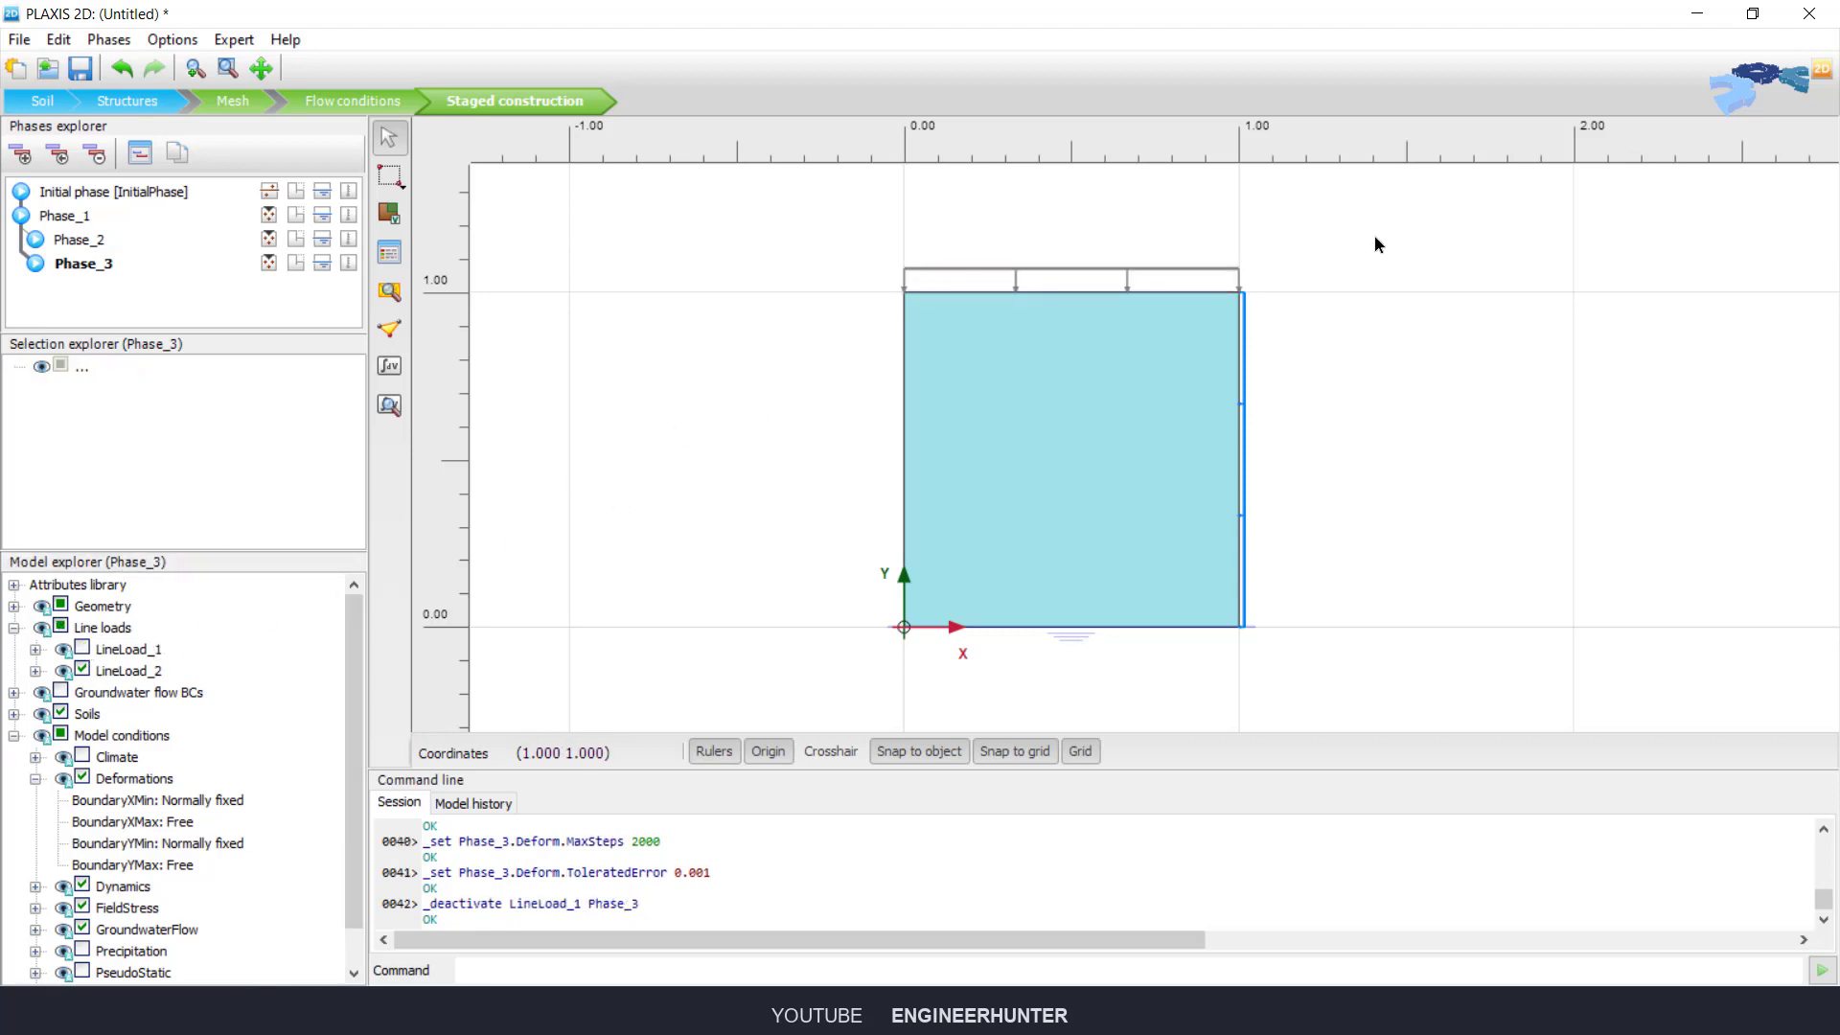
pyautogui.click(1246, 381)
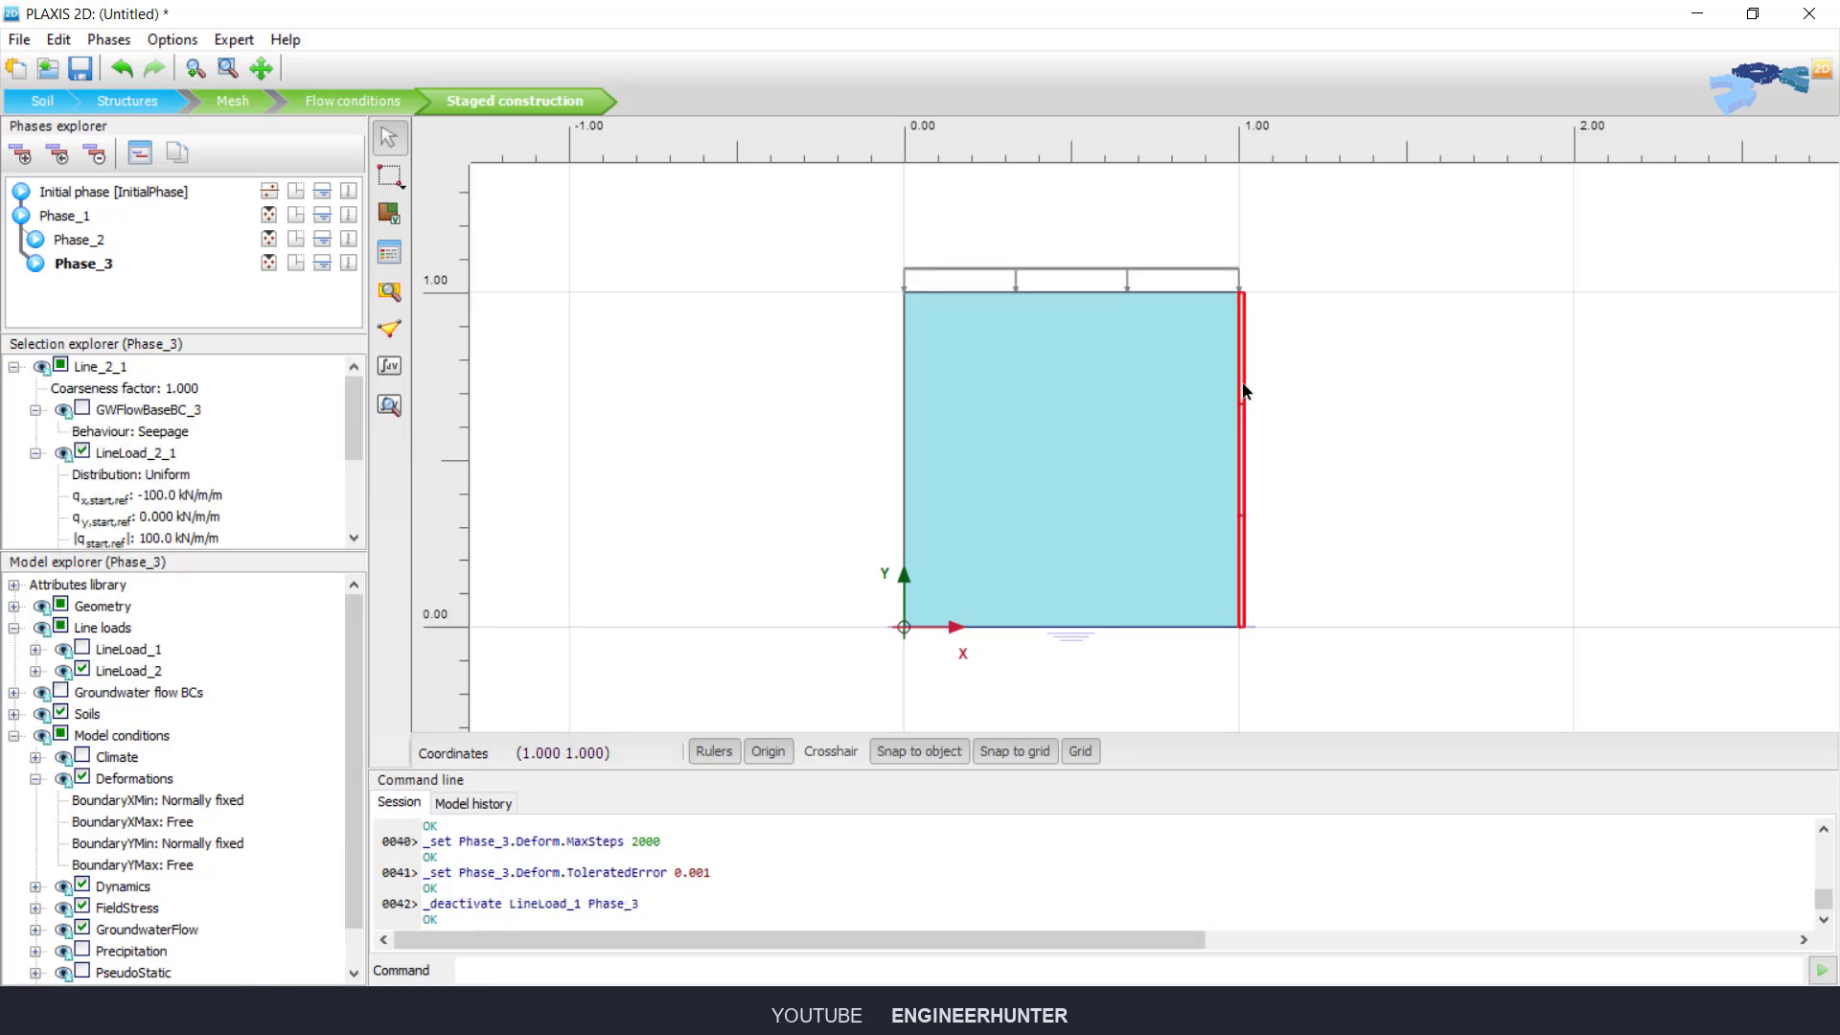
pyautogui.click(1432, 385)
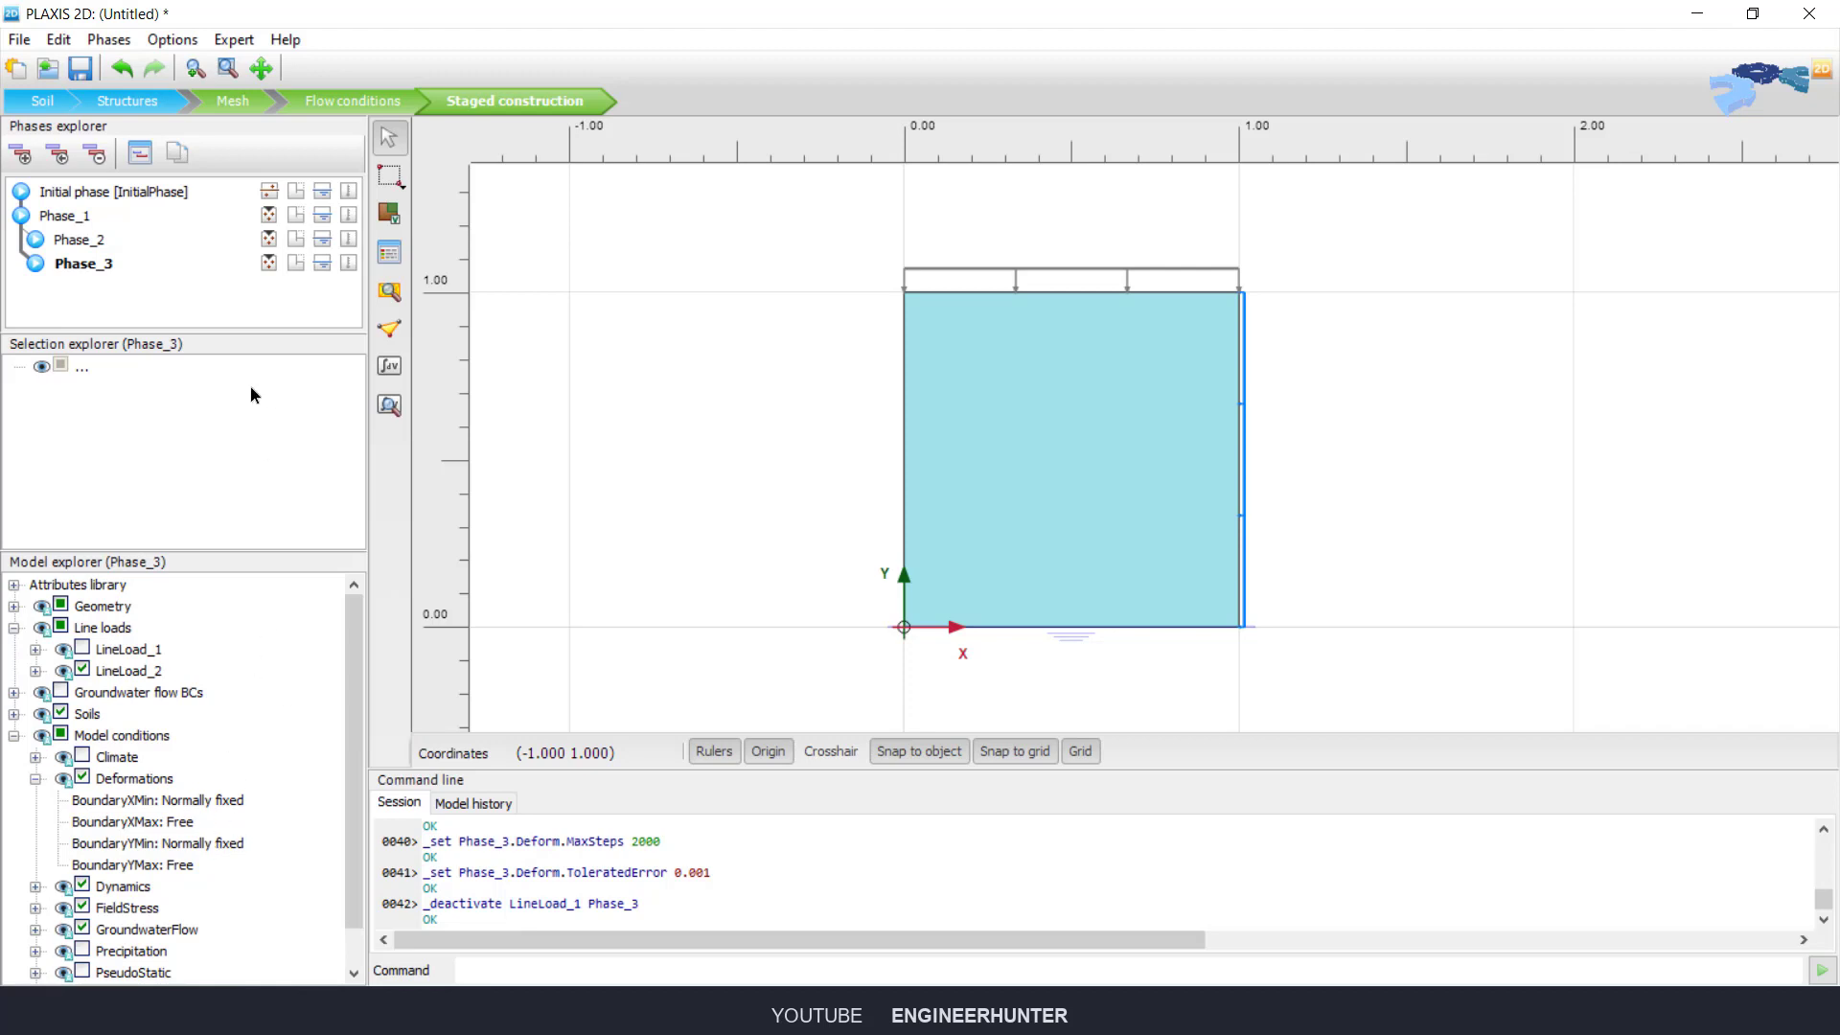
# Step: Preview Phase_3 in PLAXIS 2D Output and shrink the command line area to enlarge the pore pressure plot
pyautogui.click(387, 293)
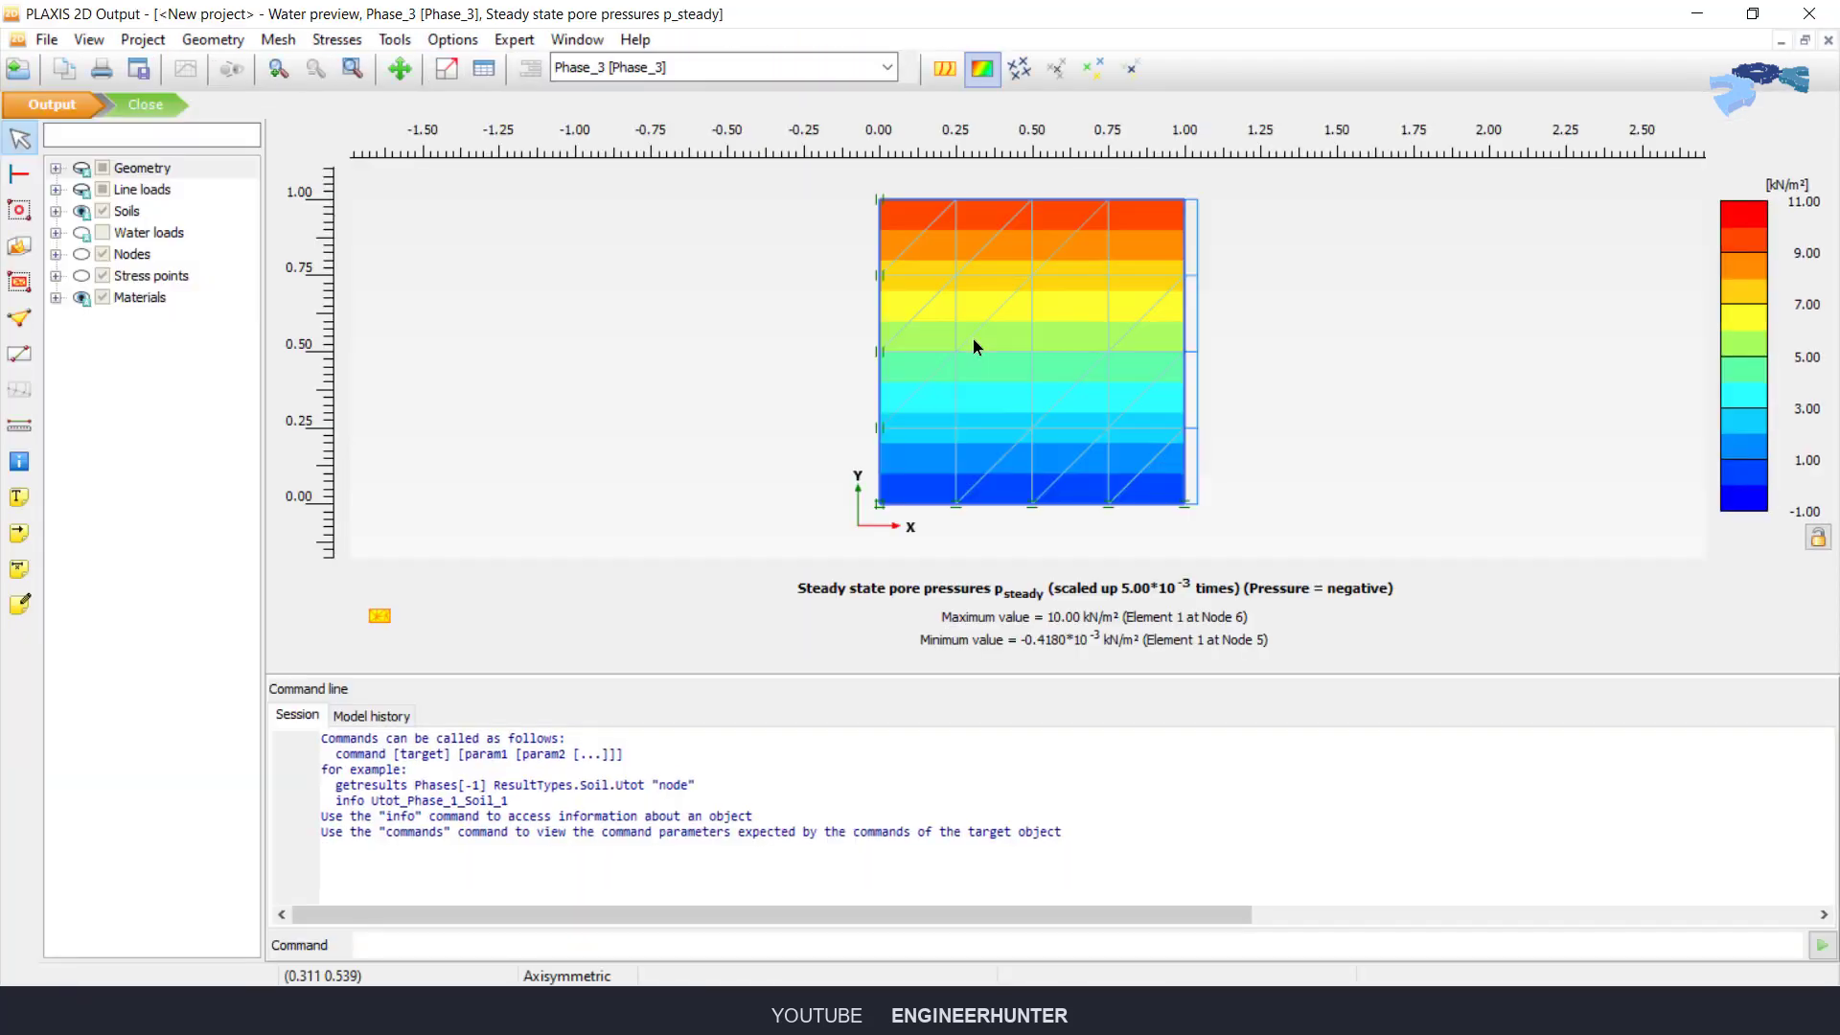
pyautogui.moveTo(989, 675); pyautogui.dragTo(992, 887)
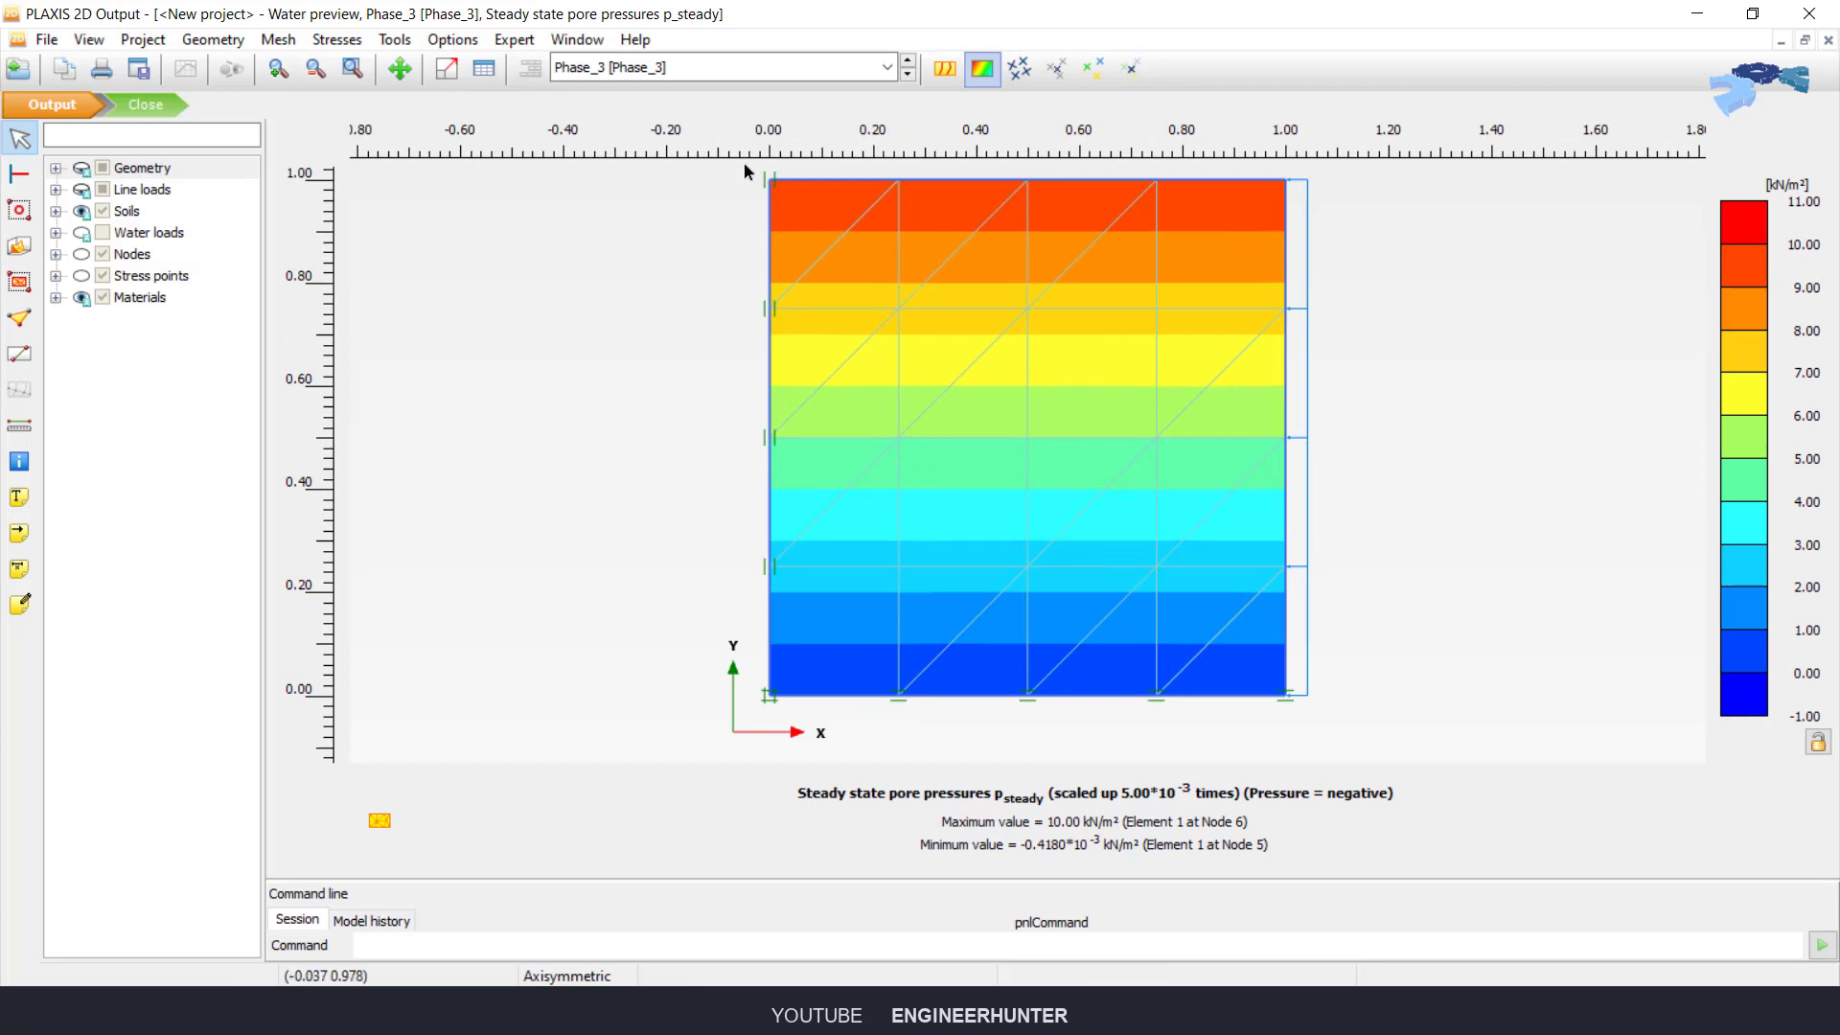
pyautogui.scroll(-1, 1079, 701)
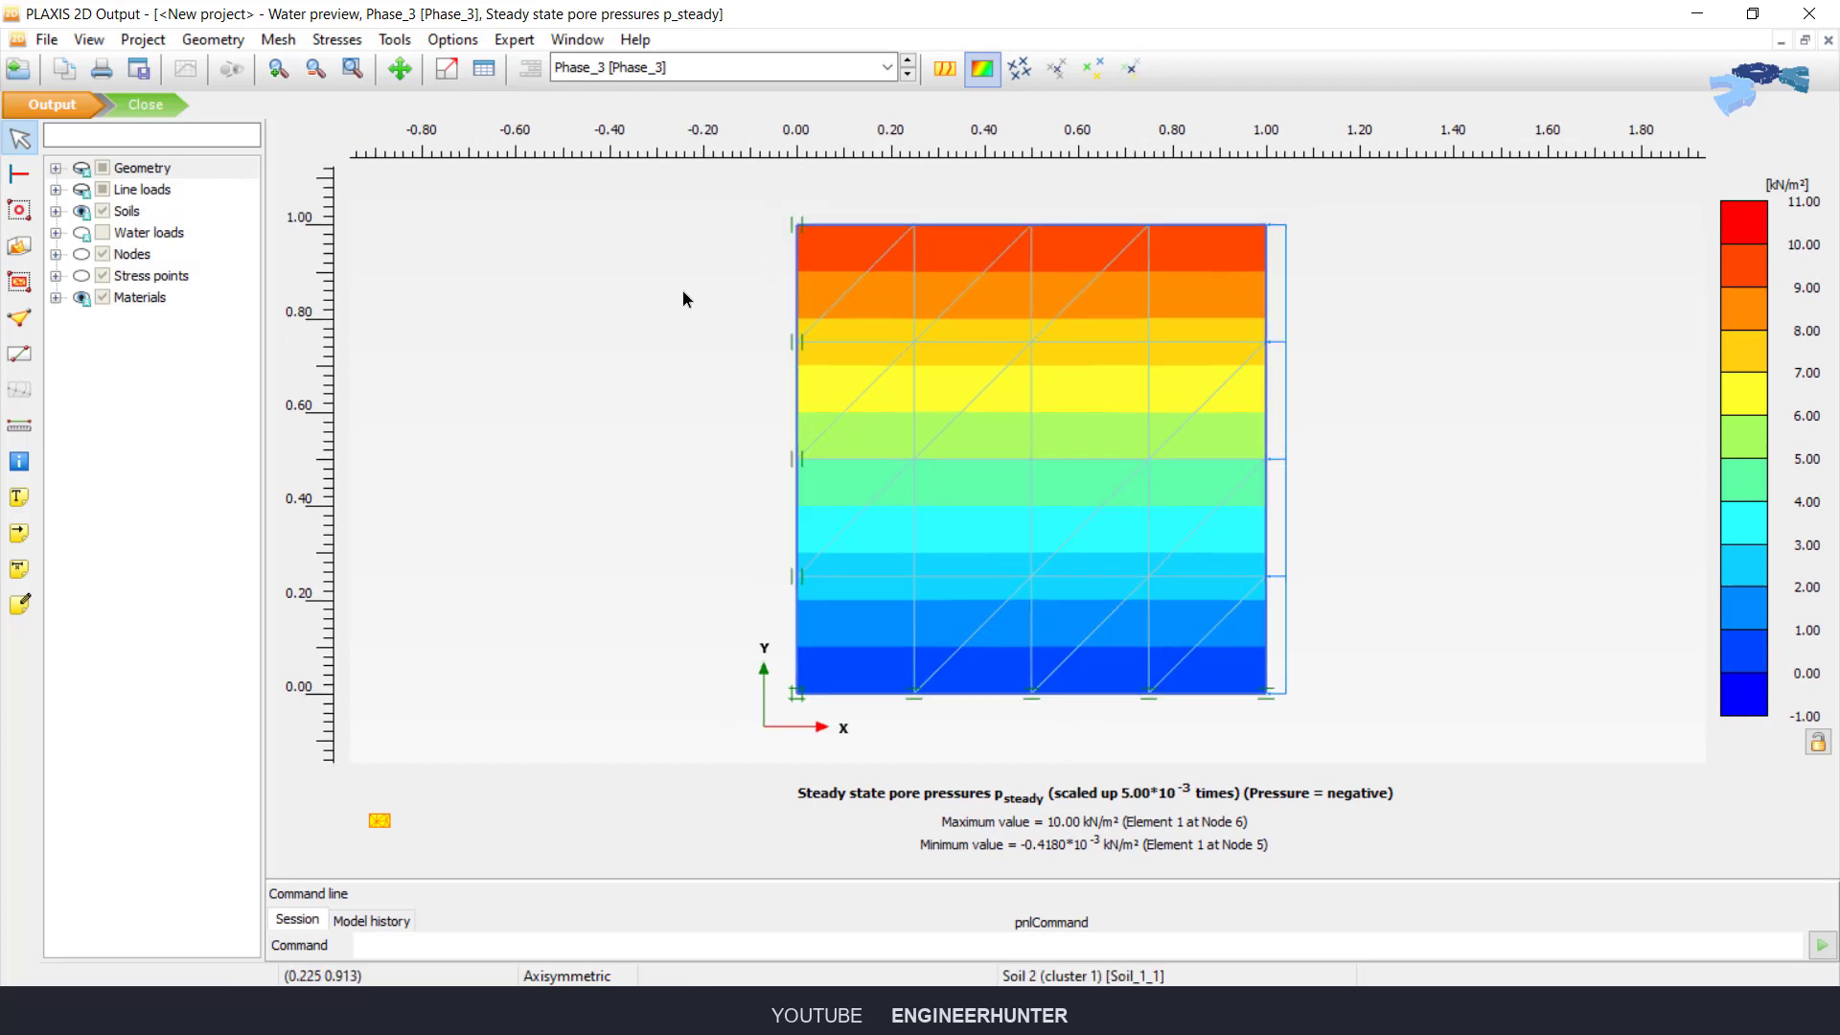
# Step: Try to switch the open preview to Phase_2, return to the model, preview Phase_2 from there, and close the preview
pyautogui.click(886, 67)
pyautogui.click(637, 141)
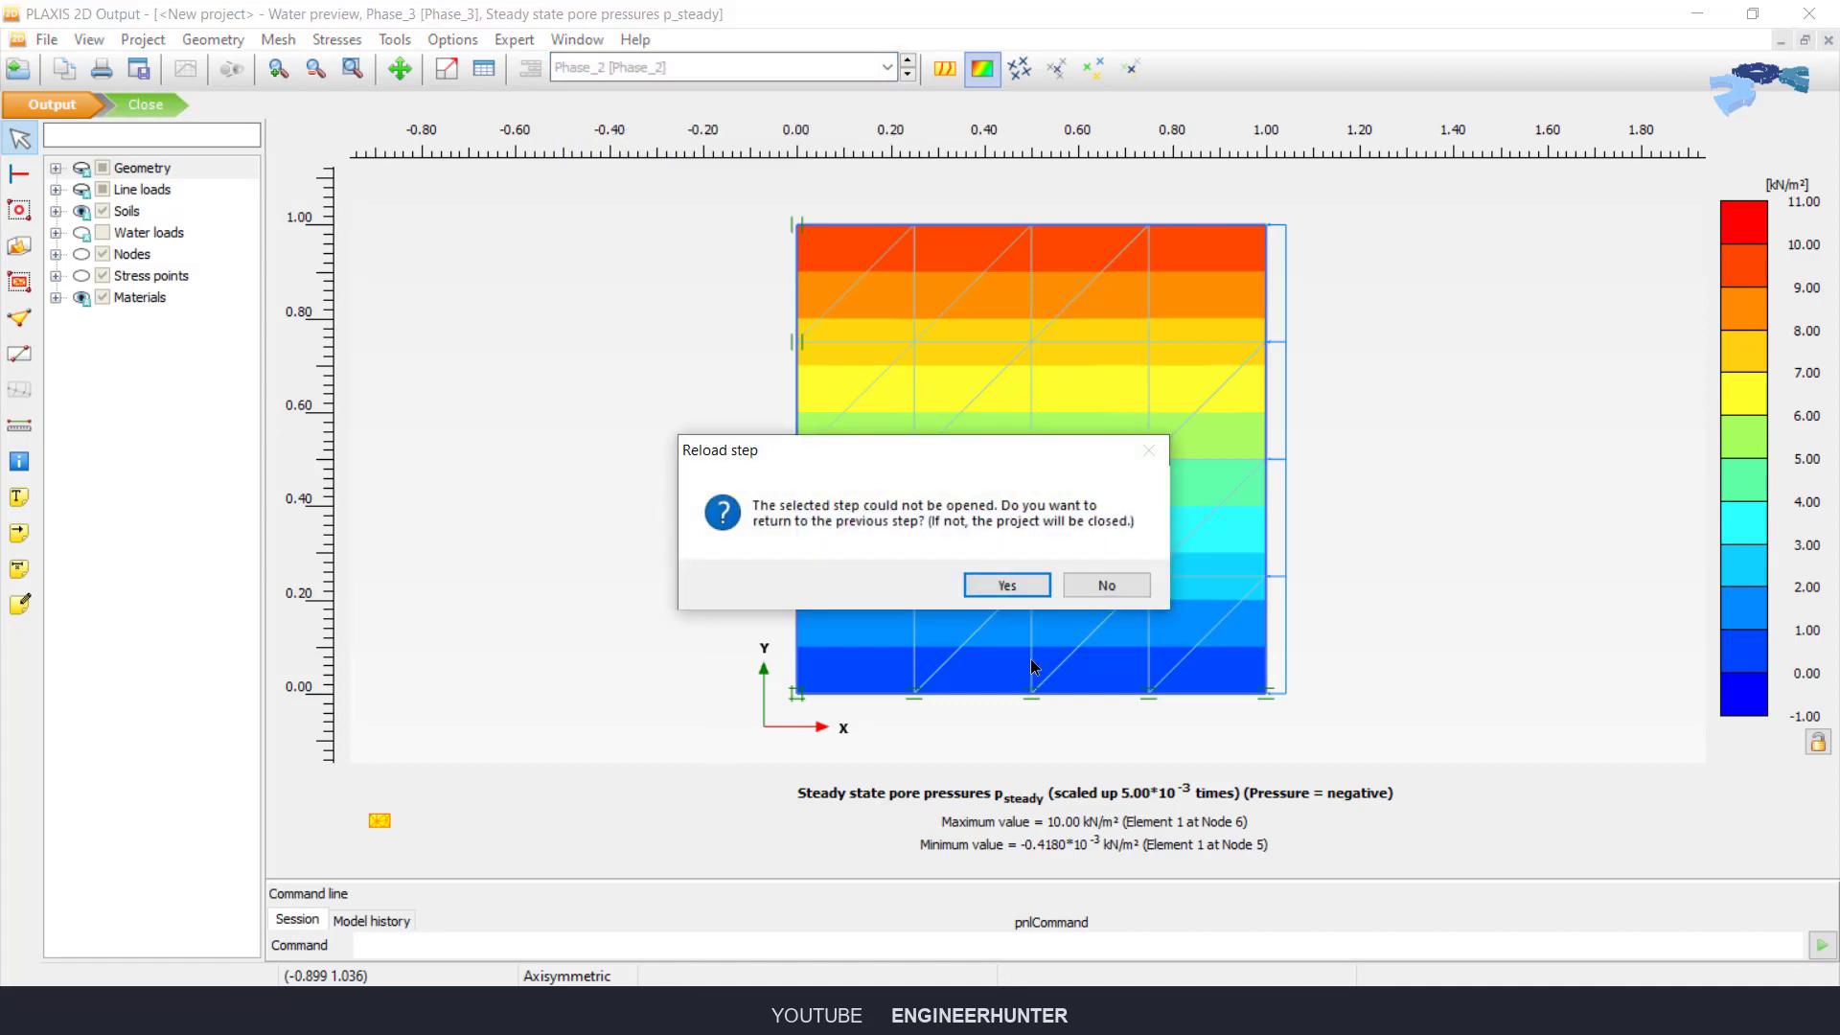
pyautogui.click(997, 586)
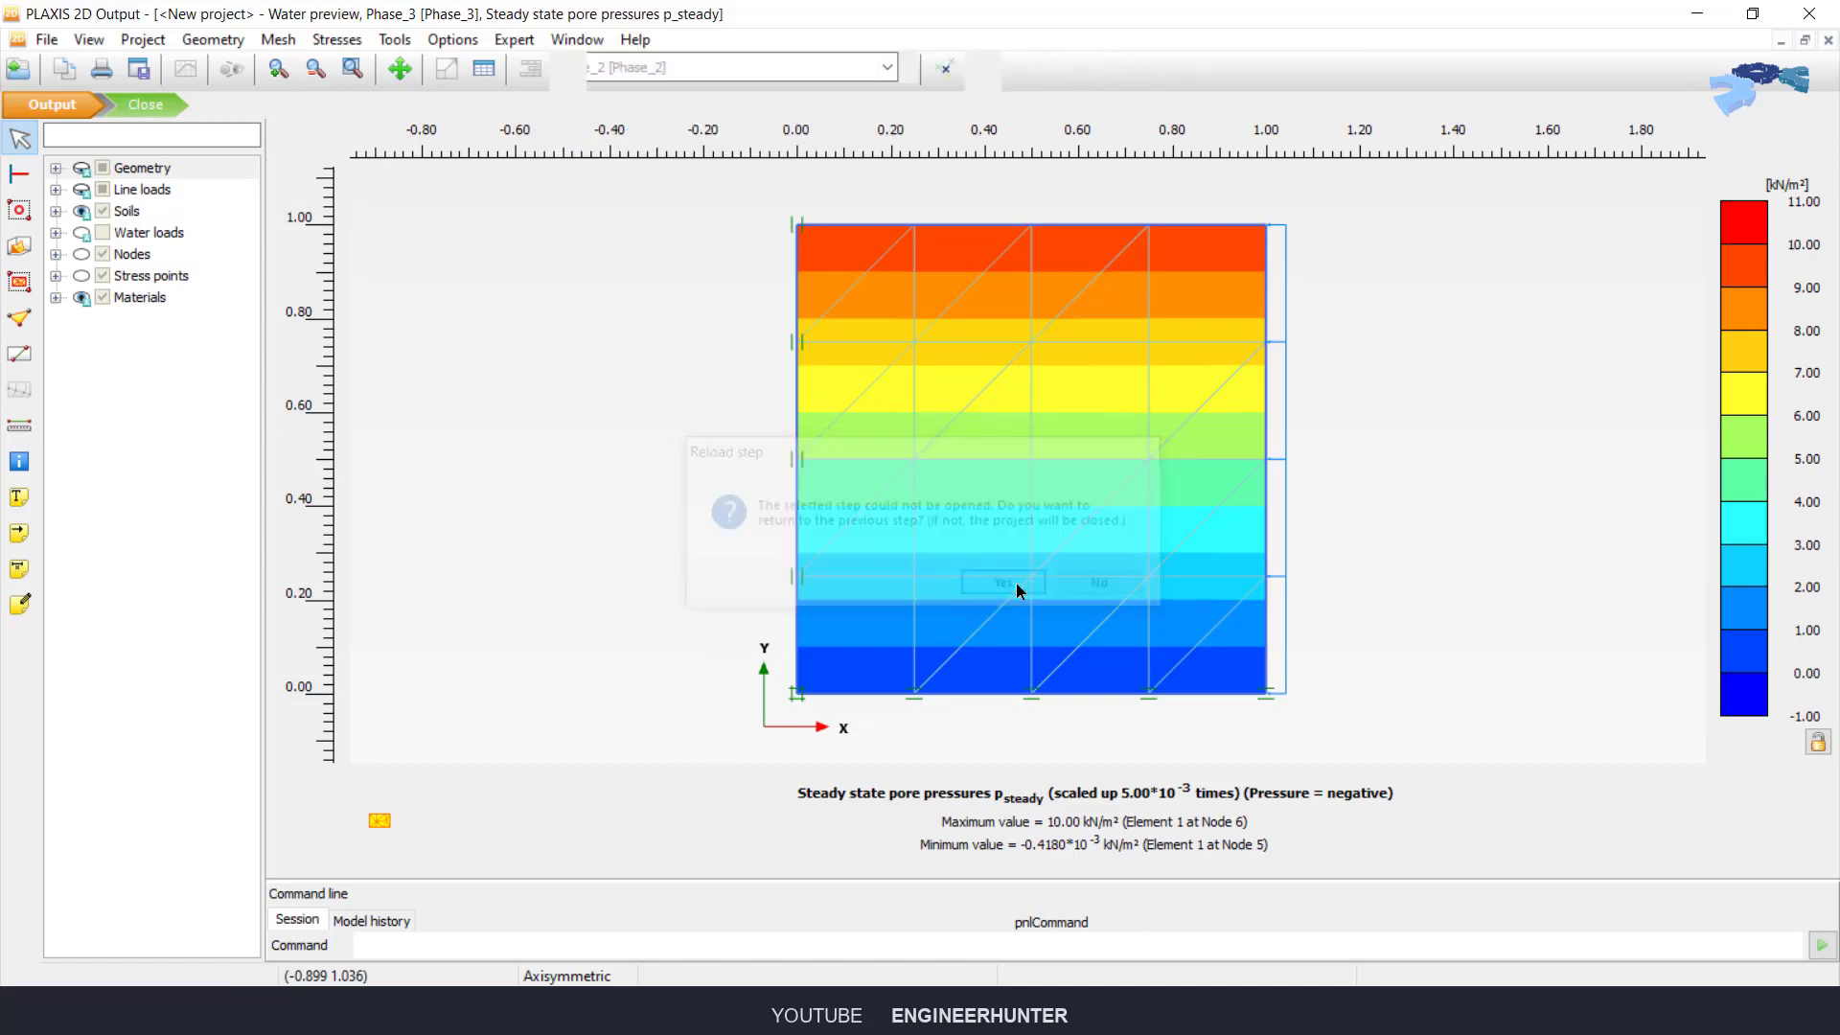
pyautogui.click(146, 104)
pyautogui.click(388, 289)
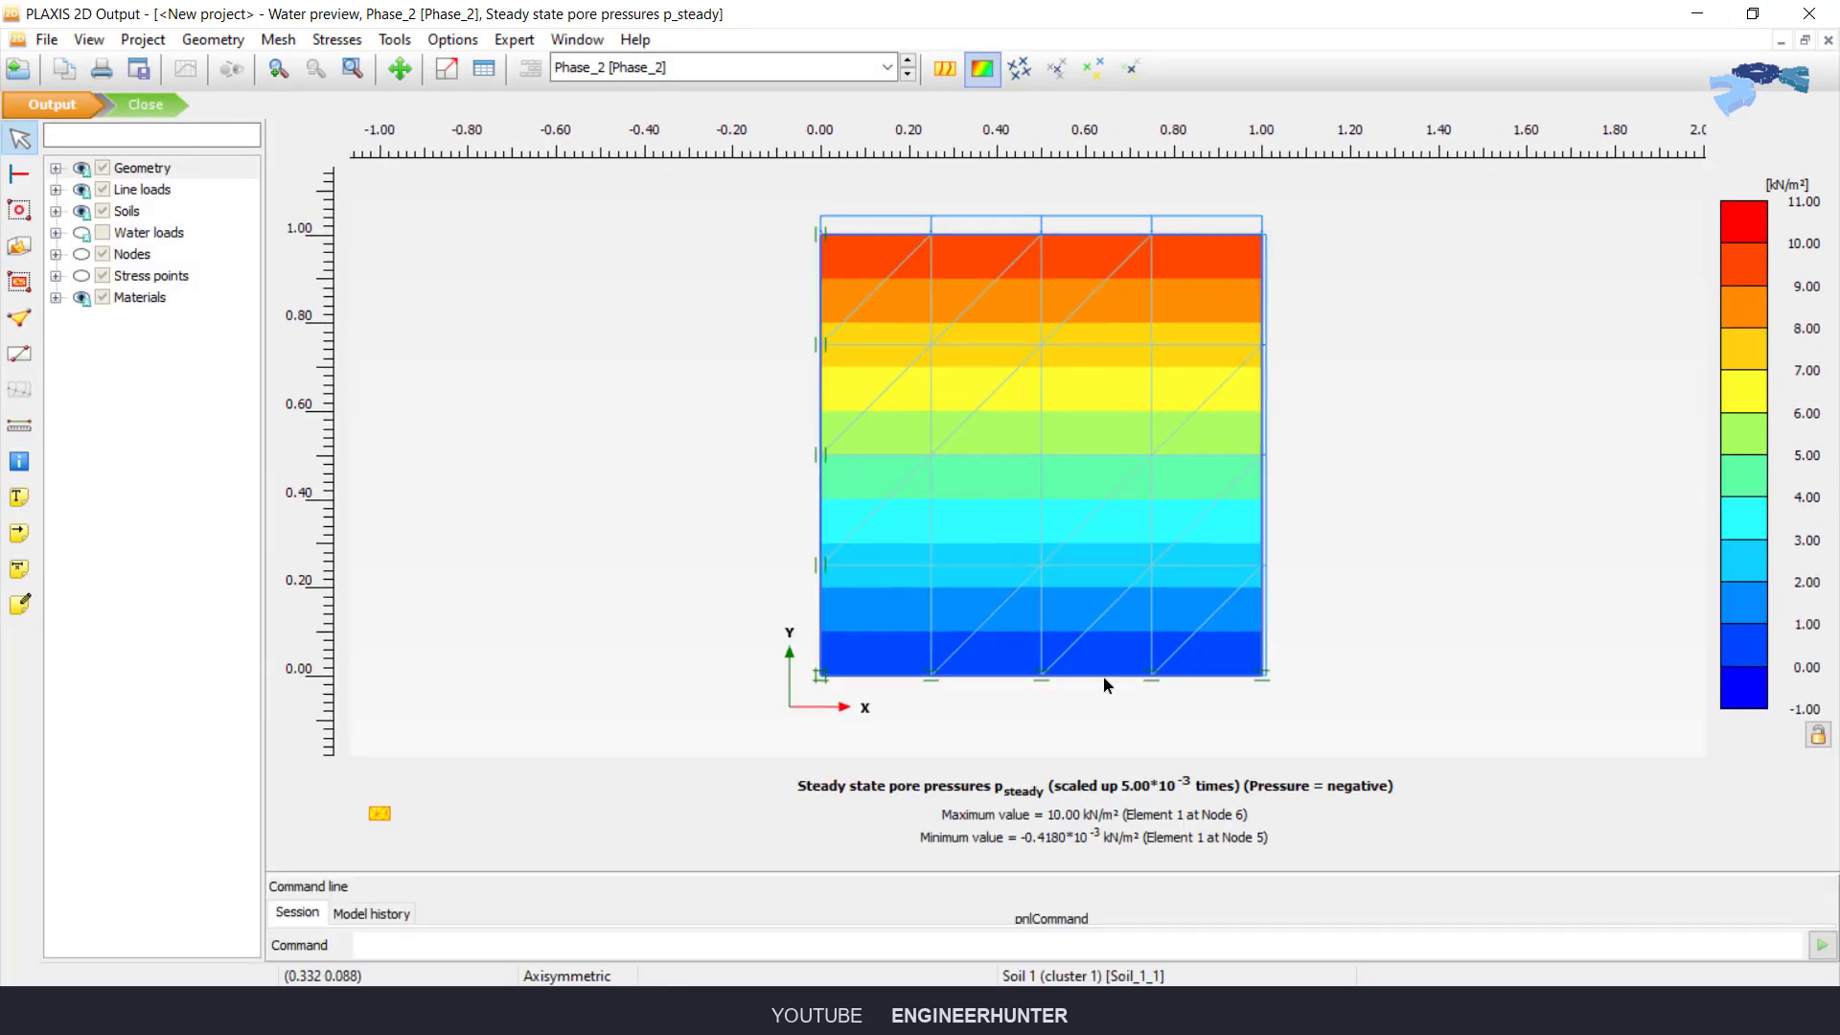
pyautogui.click(147, 102)
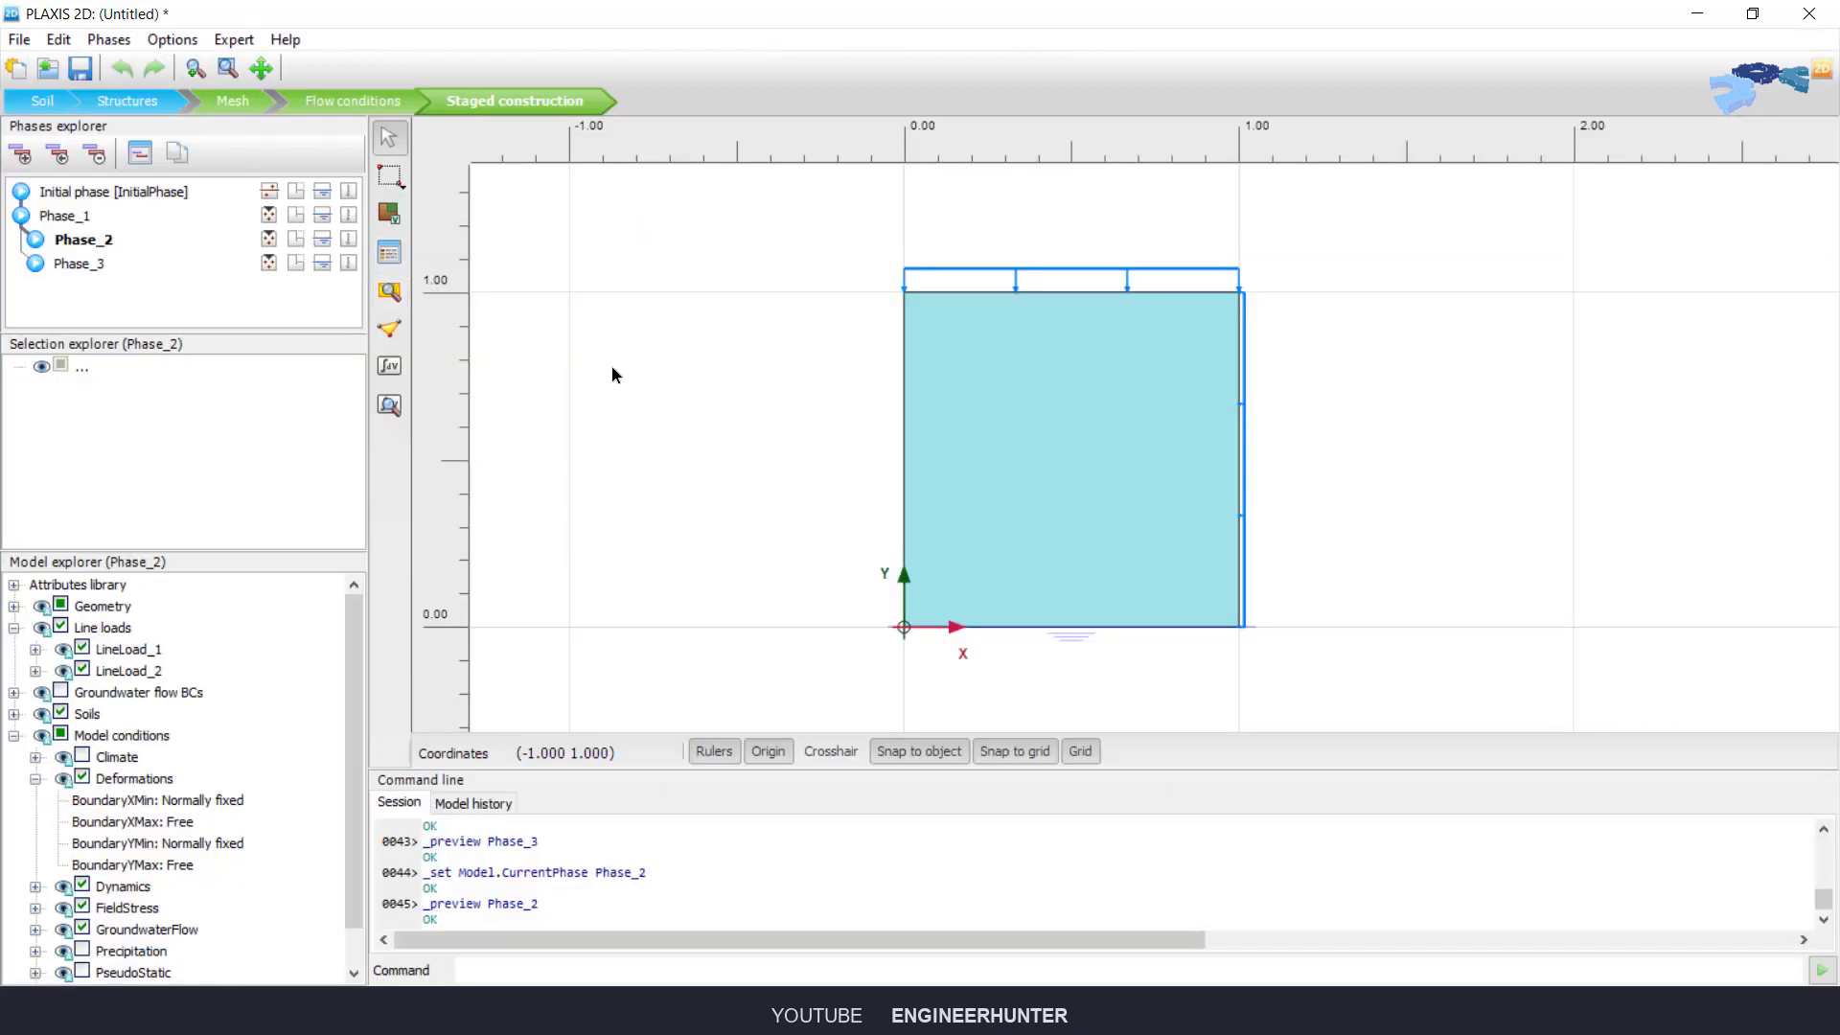
# Step: Select the stress point near (0.64, 0.69) in the mesh for curve generation and update the model with it
pyautogui.click(389, 329)
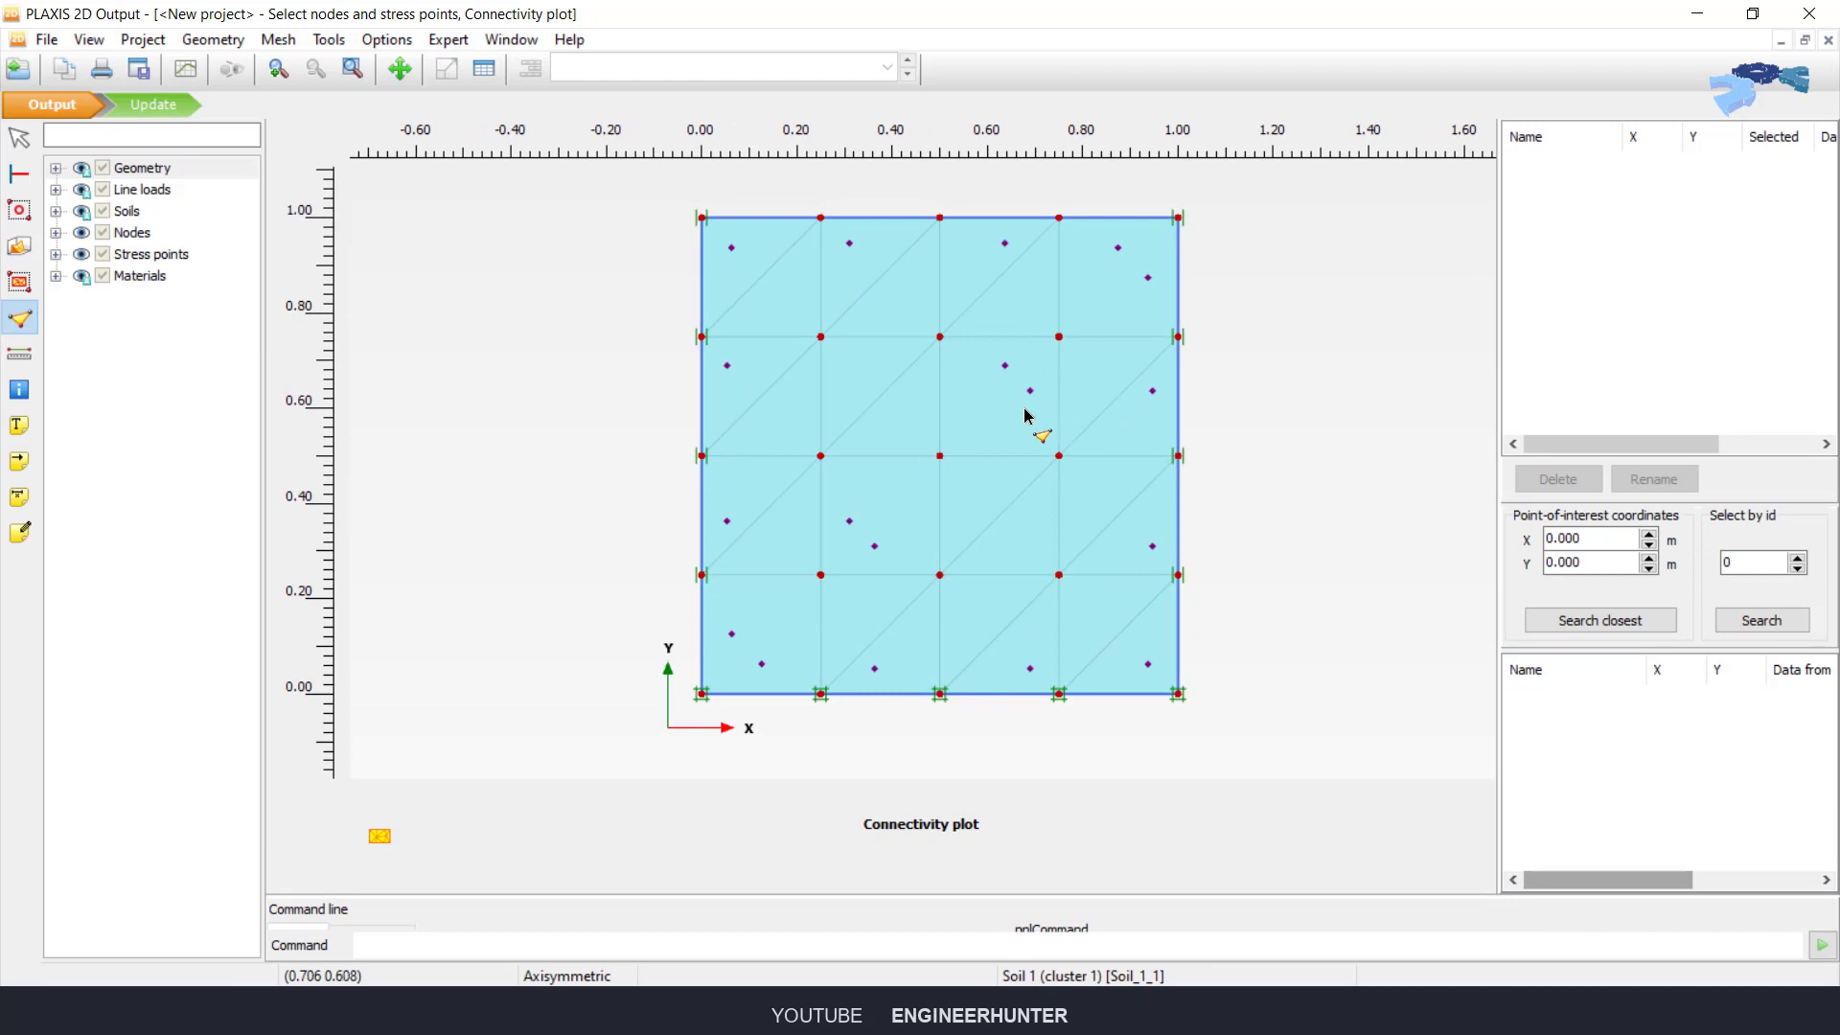
pyautogui.click(1005, 369)
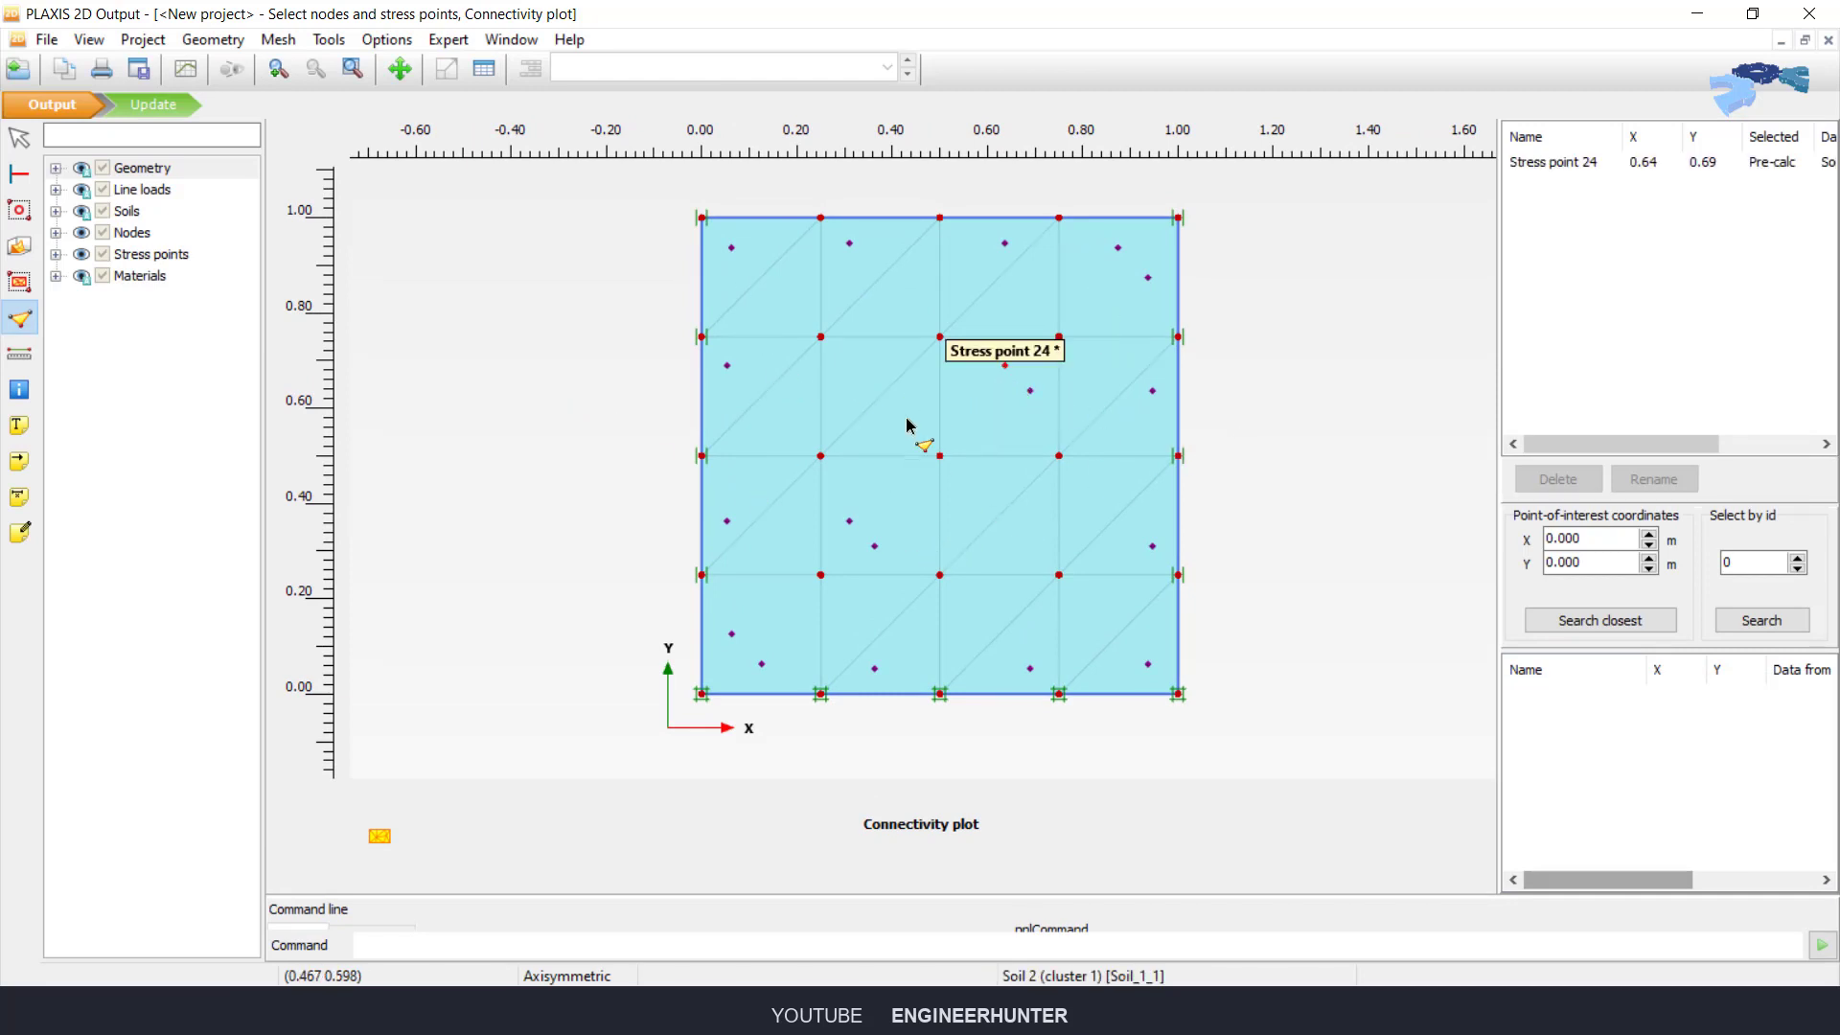
pyautogui.click(153, 104)
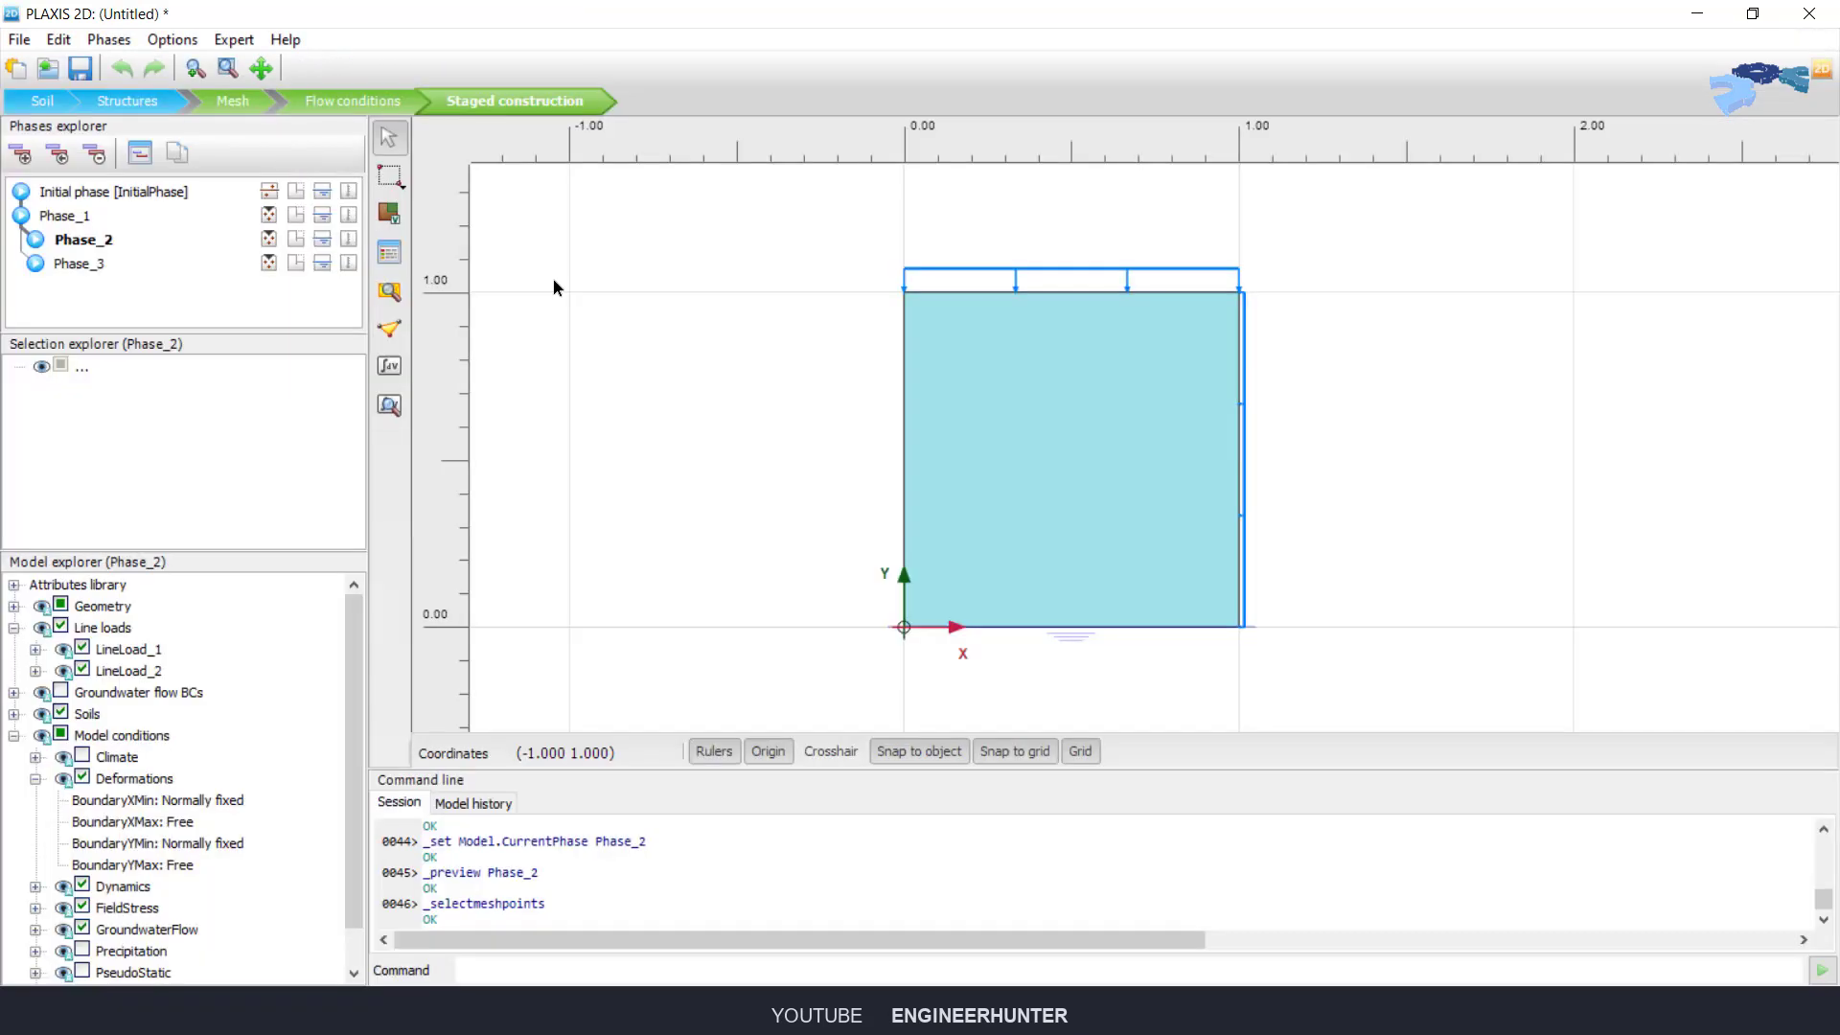
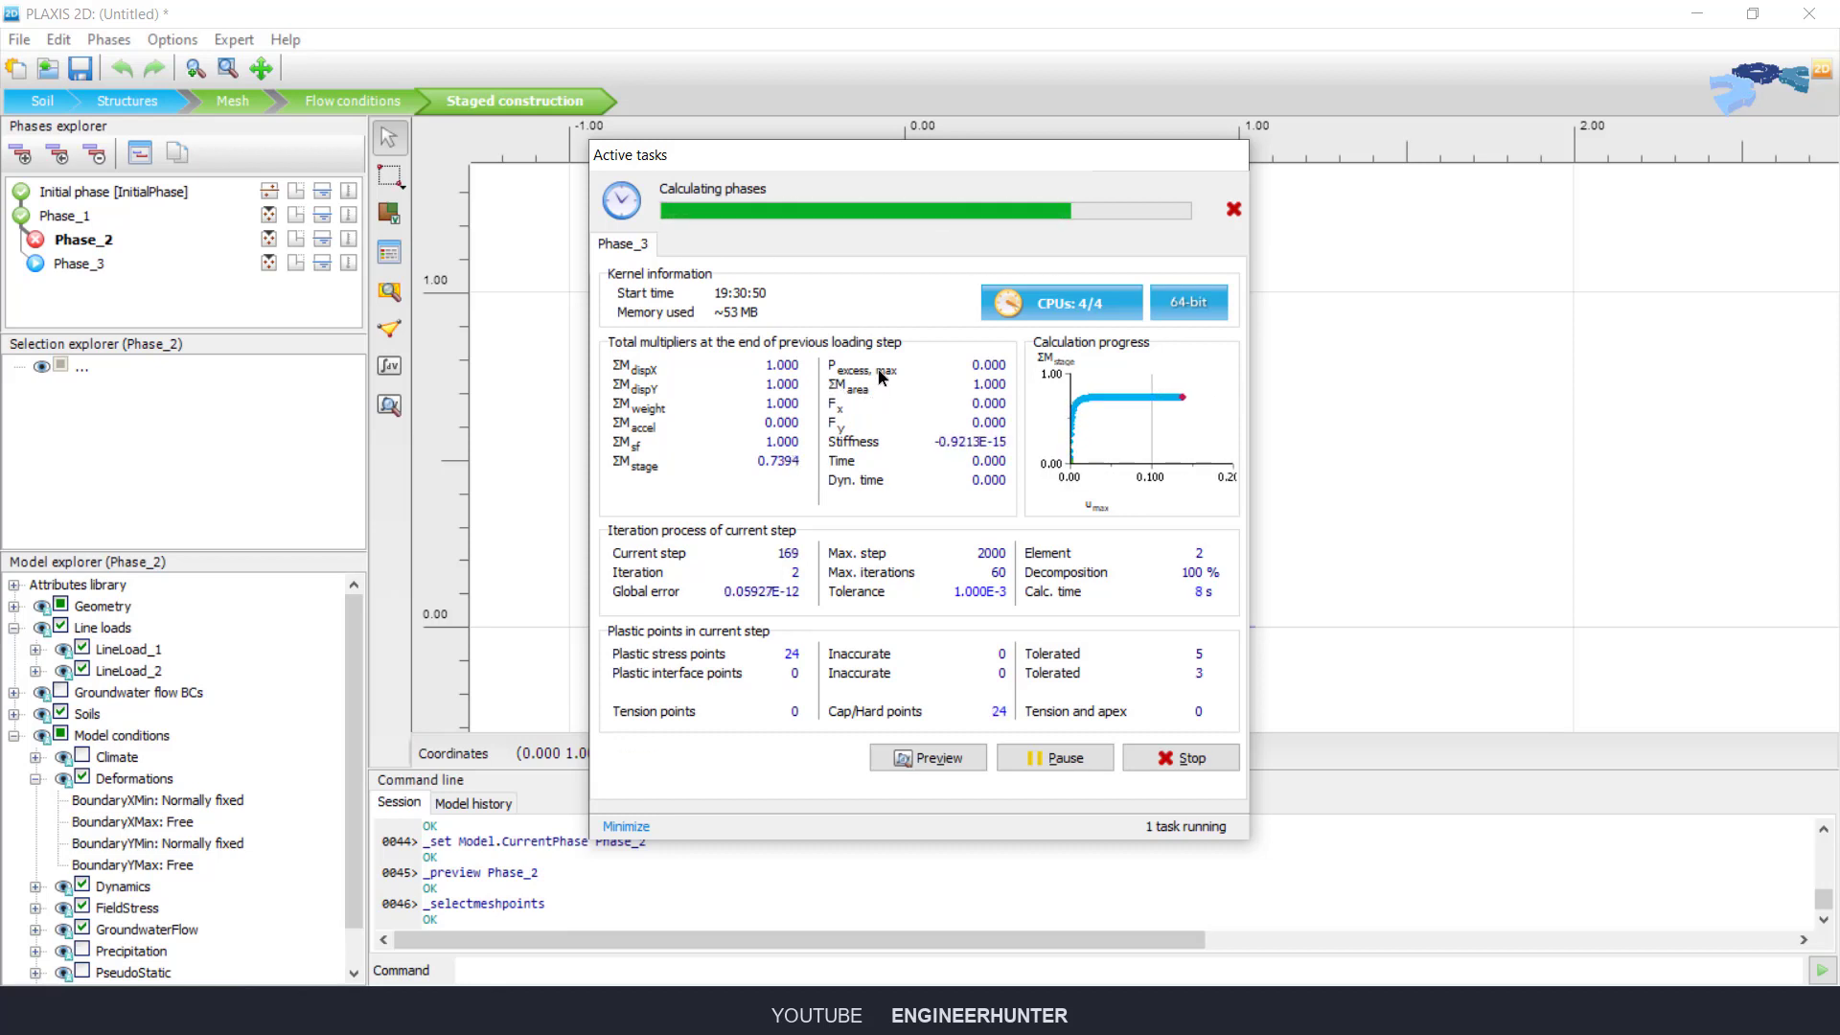
# Step: View Phase_3's calculation results in PLAXIS 2D Output and start a new chart in the curves manager
pyautogui.click(105, 265)
pyautogui.click(388, 408)
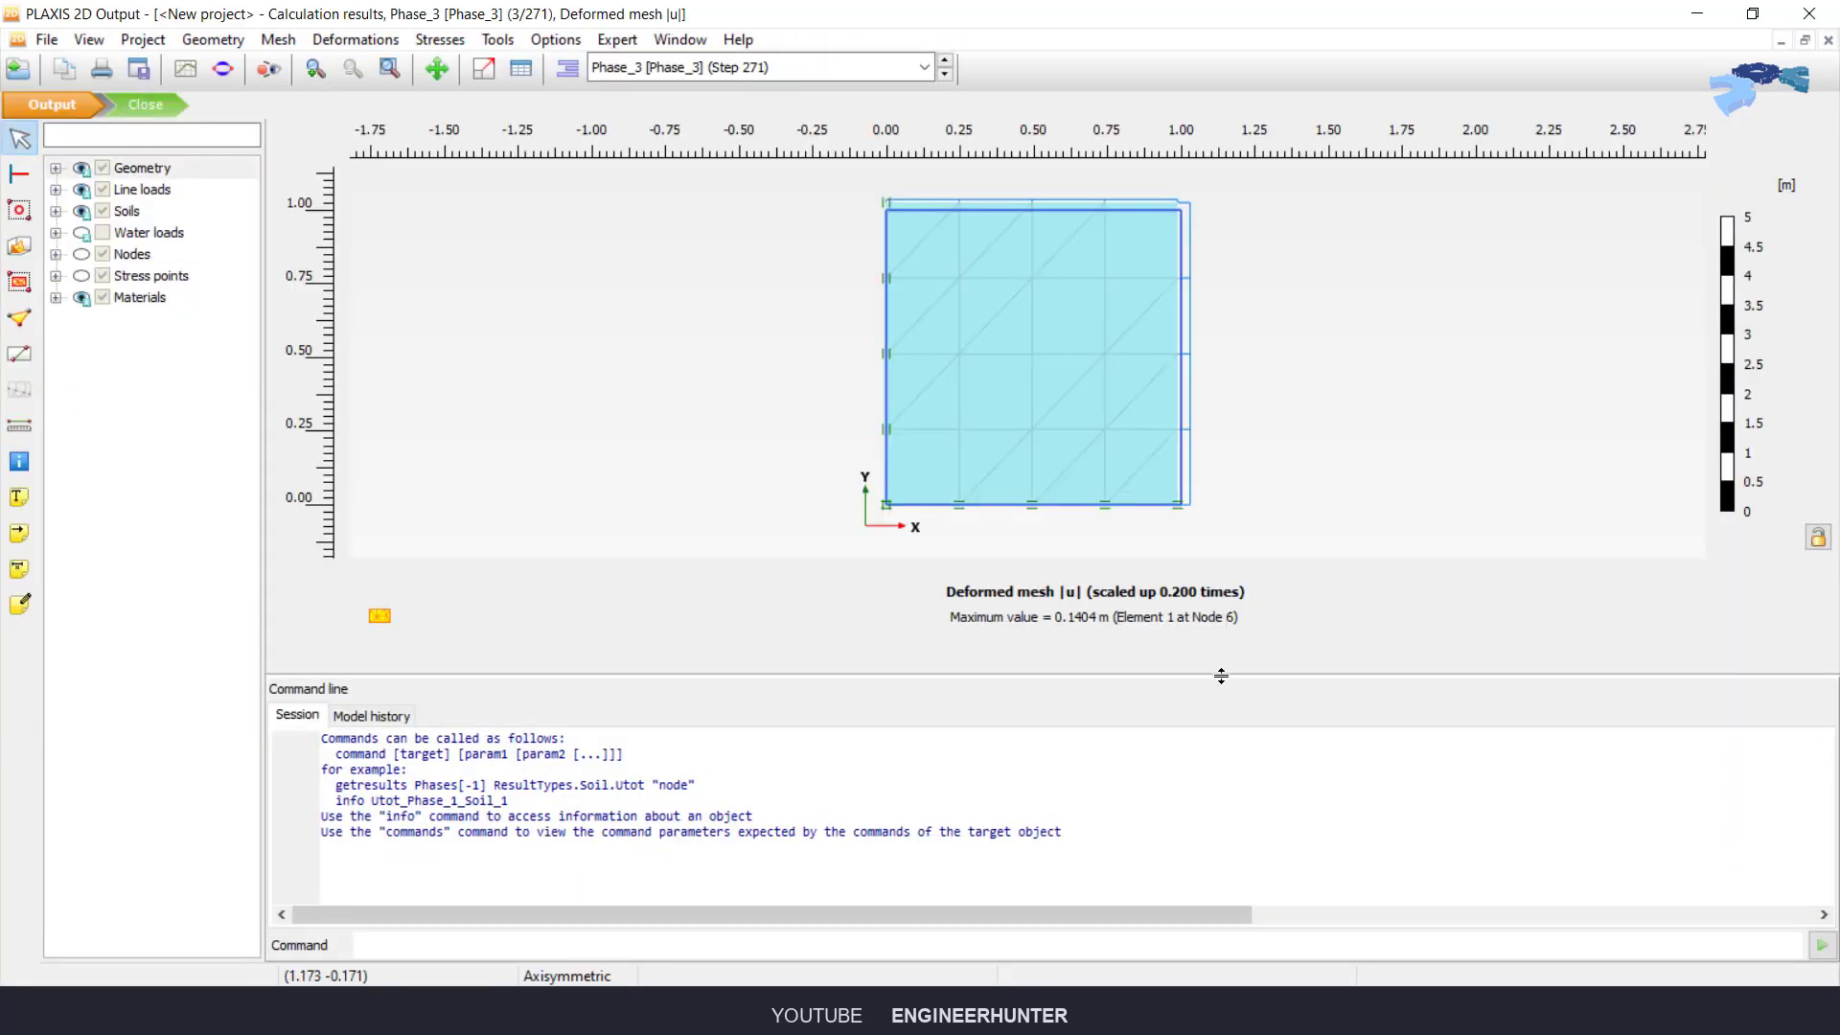
pyautogui.click(187, 77)
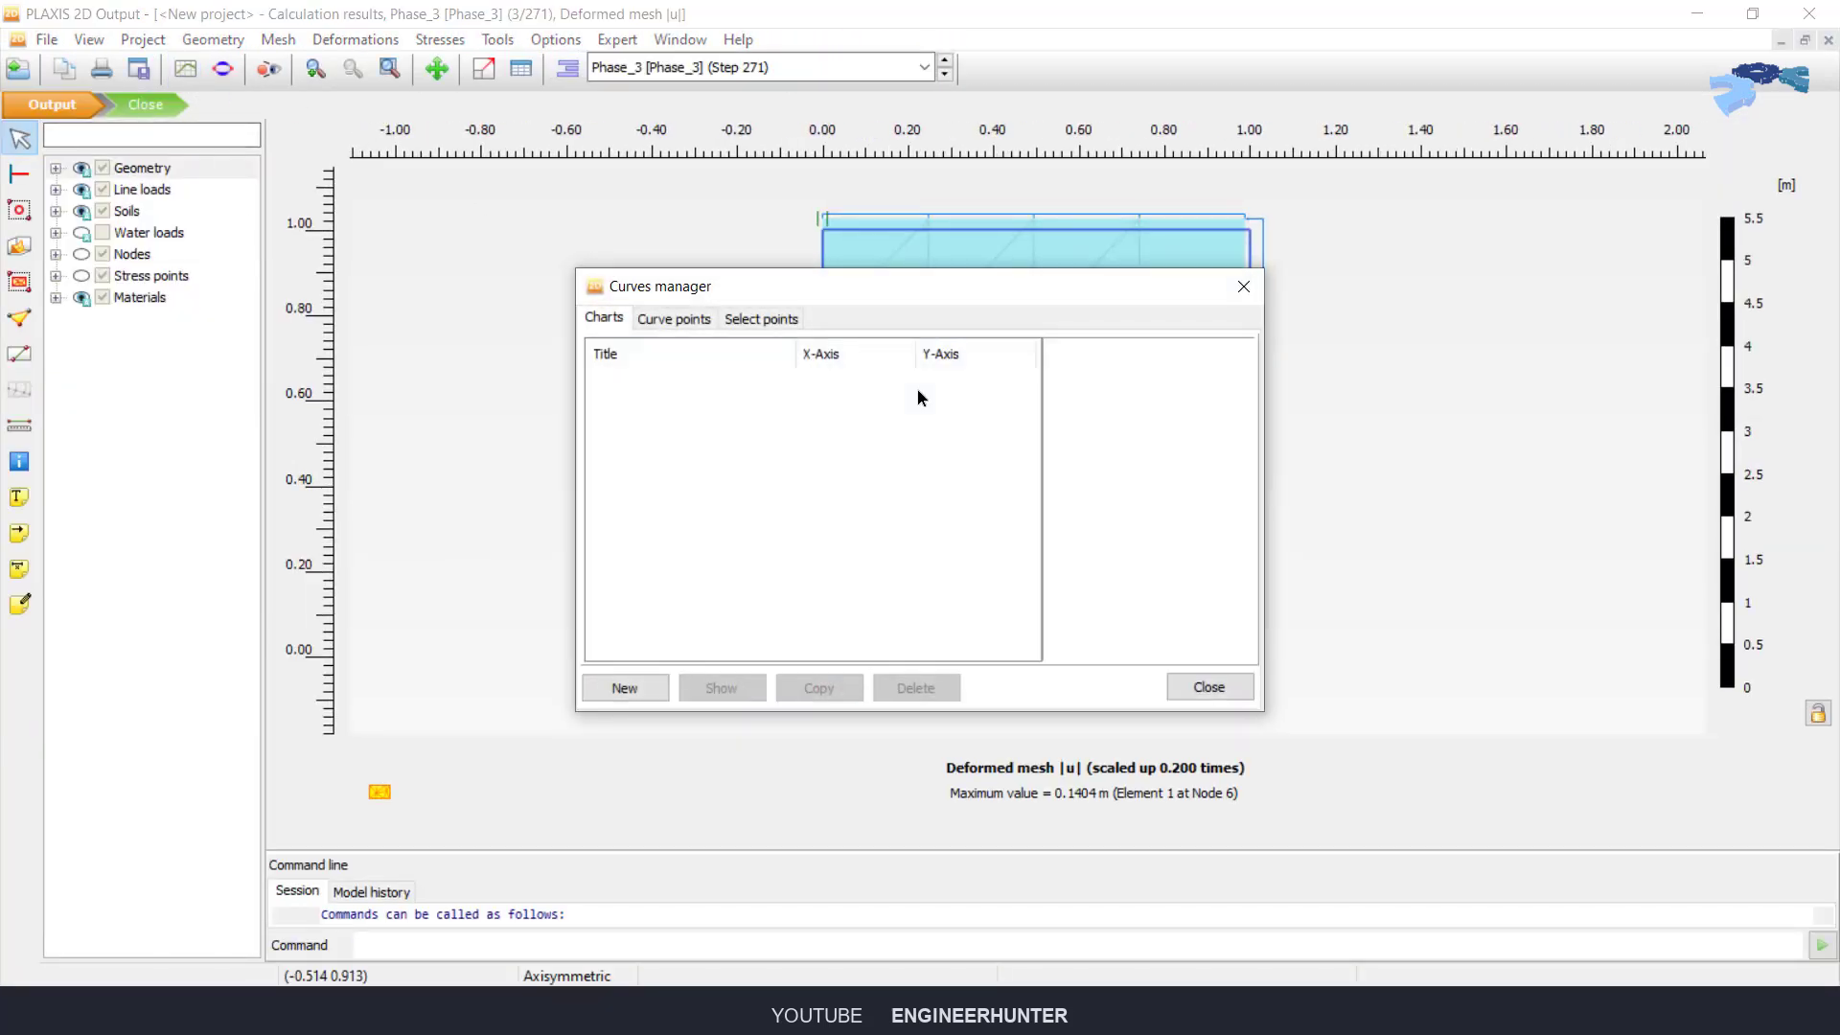
pyautogui.click(624, 688)
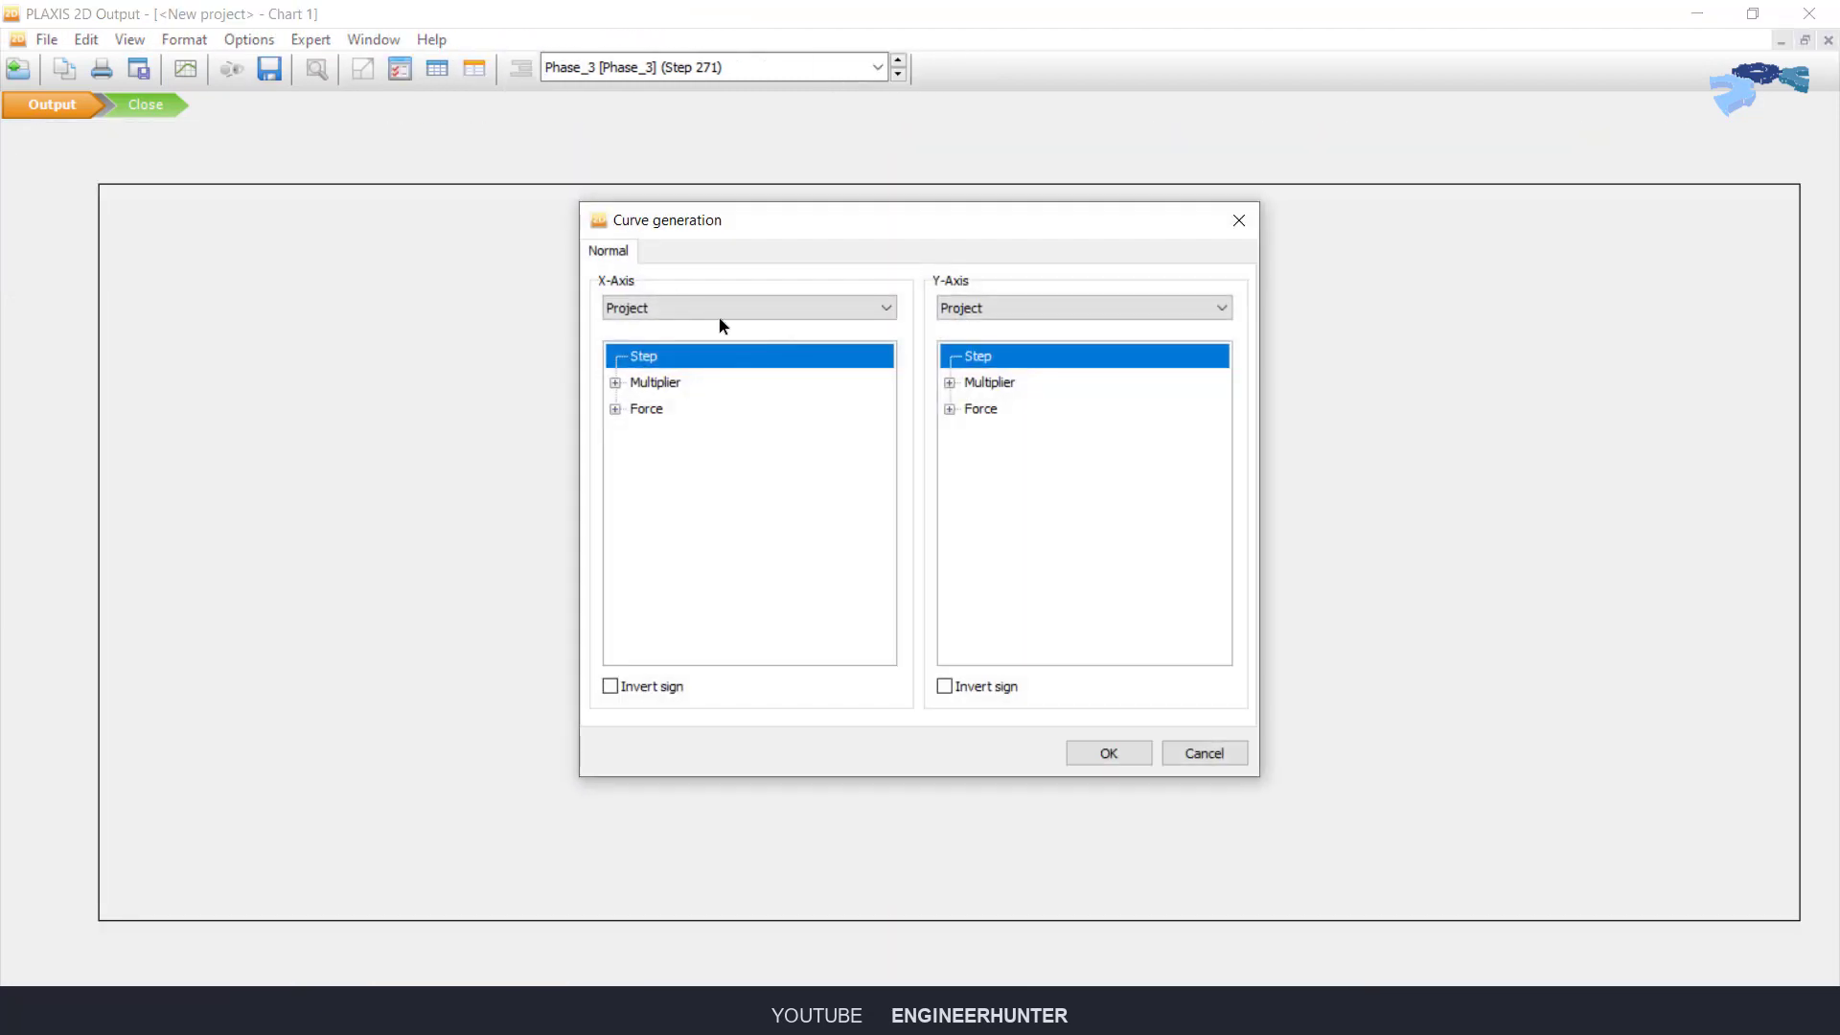
# Step: Set the X-axis source to stress point 24 and check the output section of the validation PDF for the quantities to plot
pyautogui.click(719, 308)
pyautogui.click(630, 342)
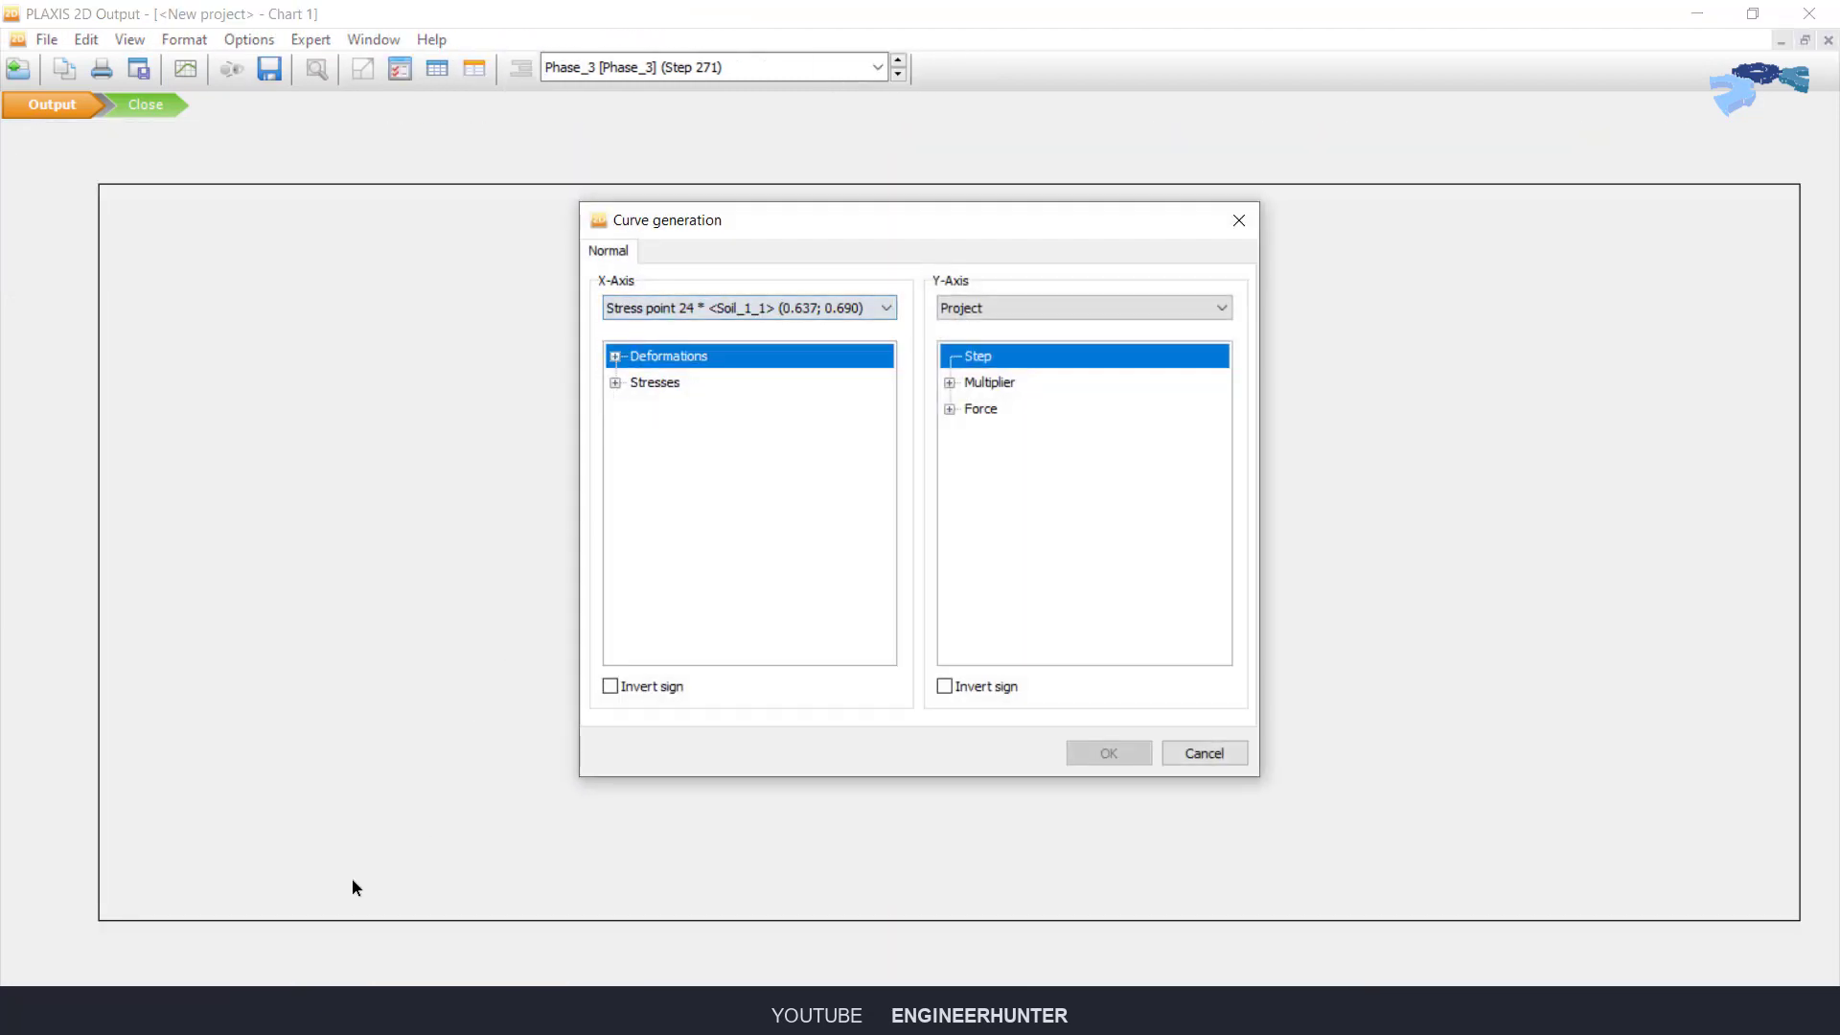
pyautogui.click(384, 1011)
pyautogui.scroll(-11, 822, 536)
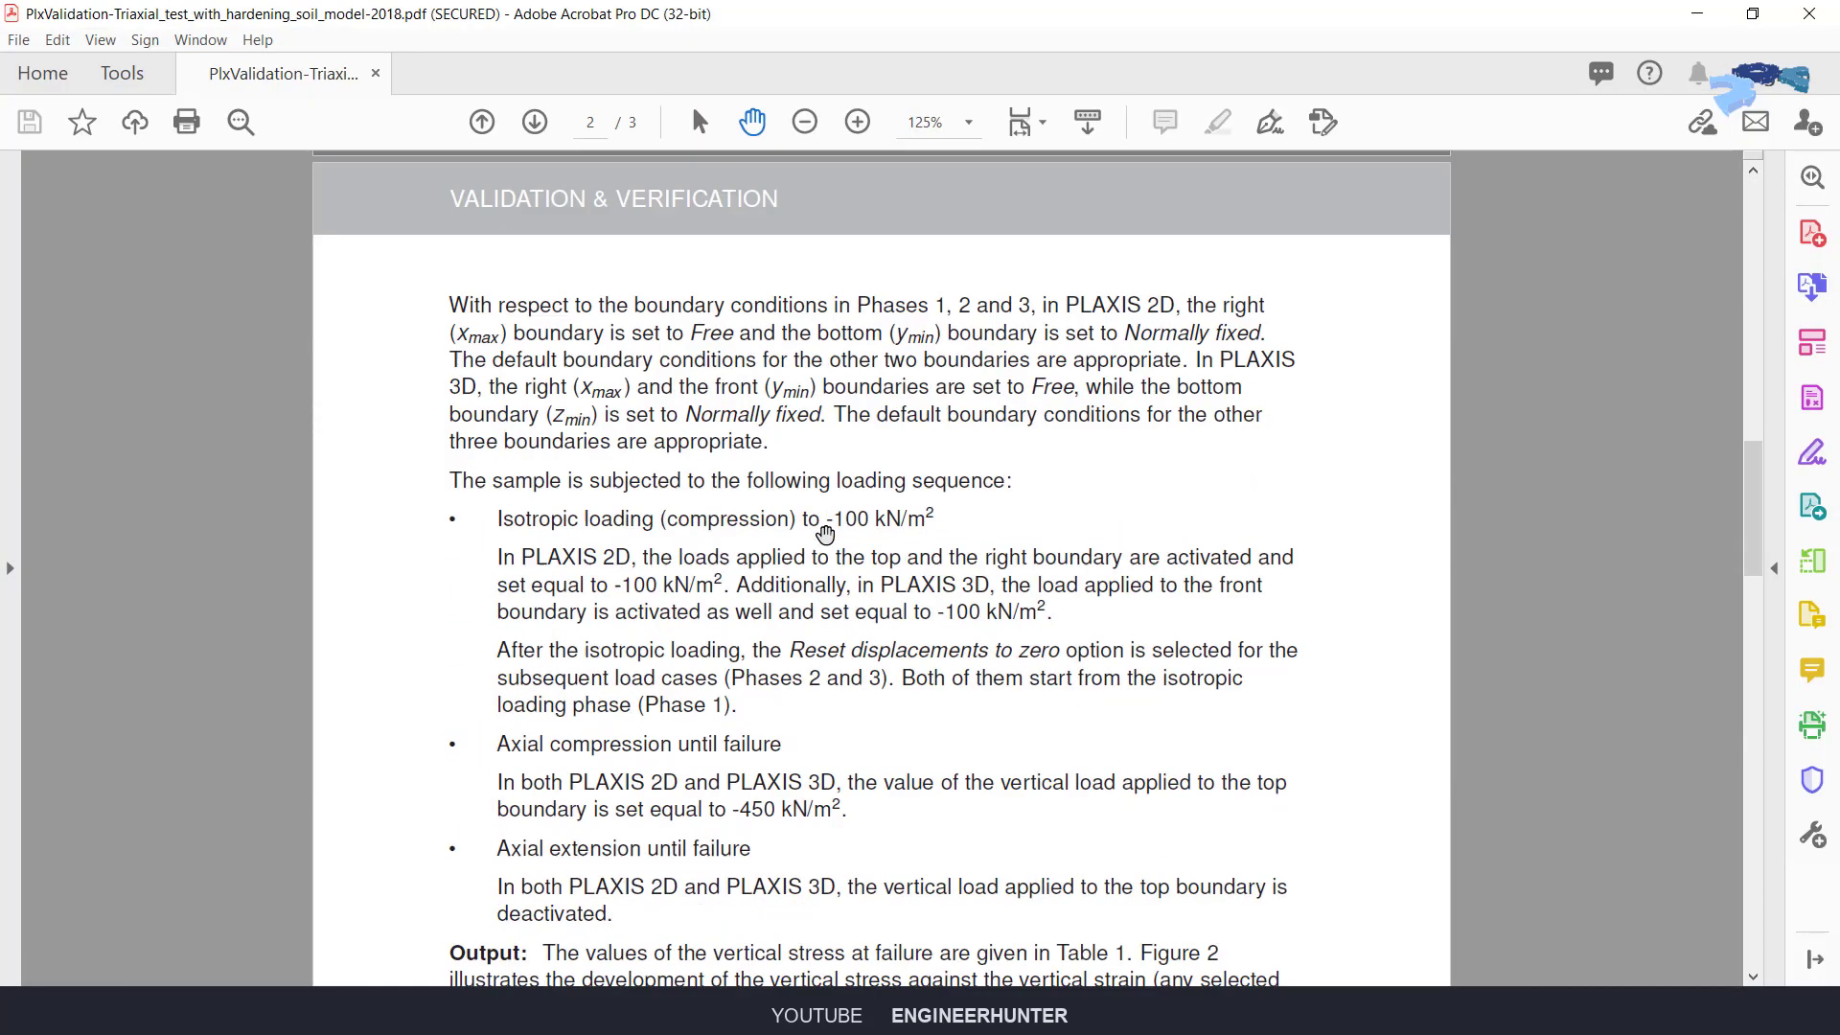
pyautogui.scroll(-3, 828, 534)
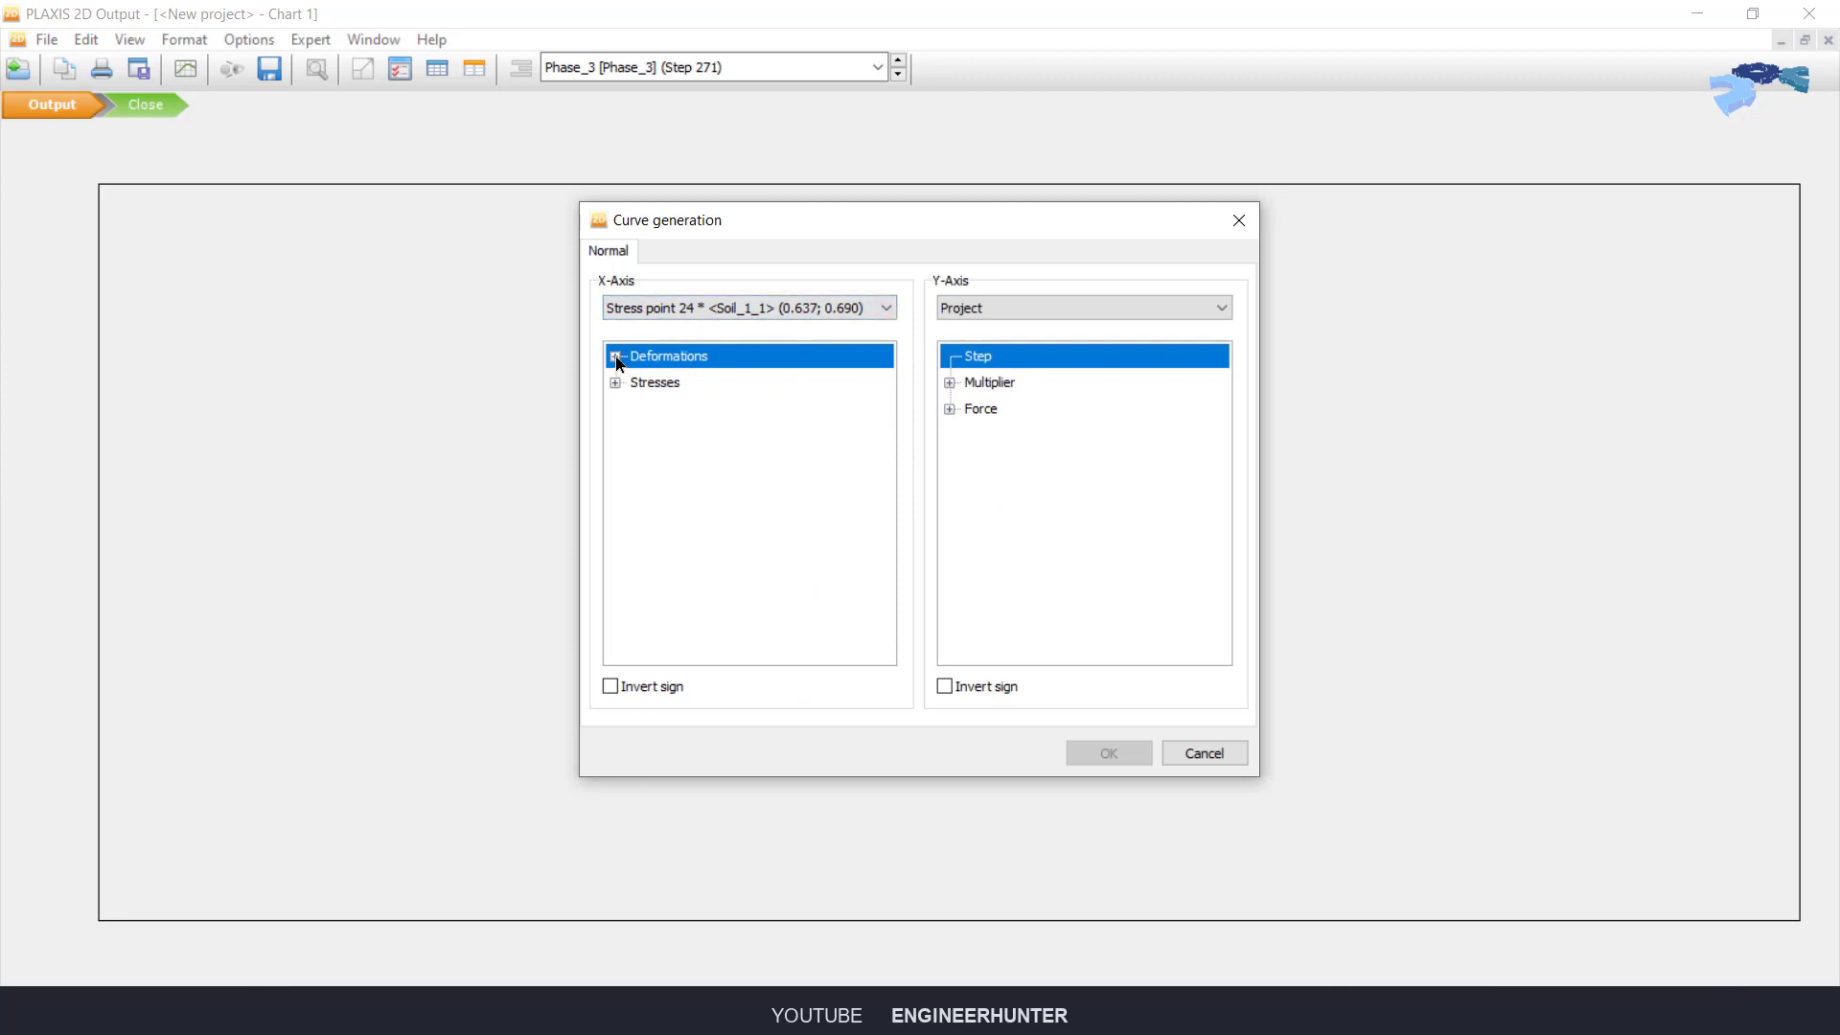
# Step: Choose the total cartesian strain ε_yy as the X-axis quantity of the curve
pyautogui.click(615, 357)
pyautogui.click(636, 410)
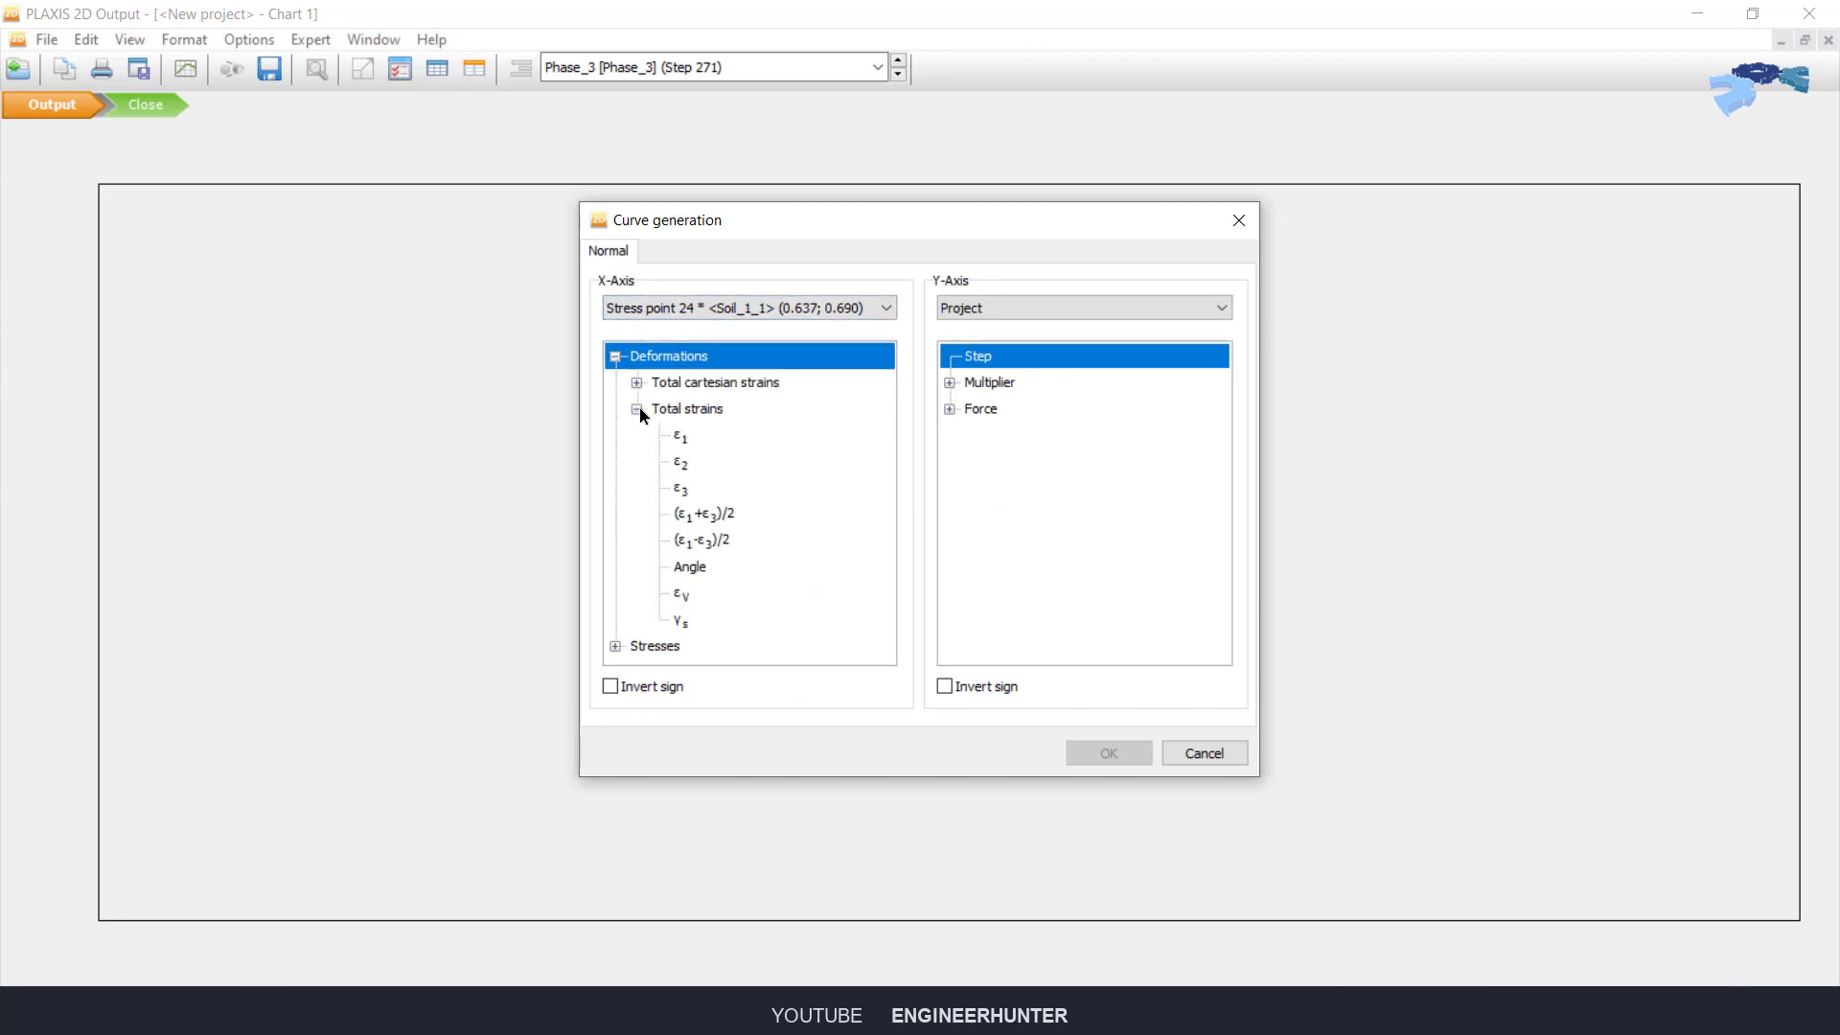
pyautogui.click(636, 409)
pyautogui.click(636, 383)
pyautogui.click(683, 437)
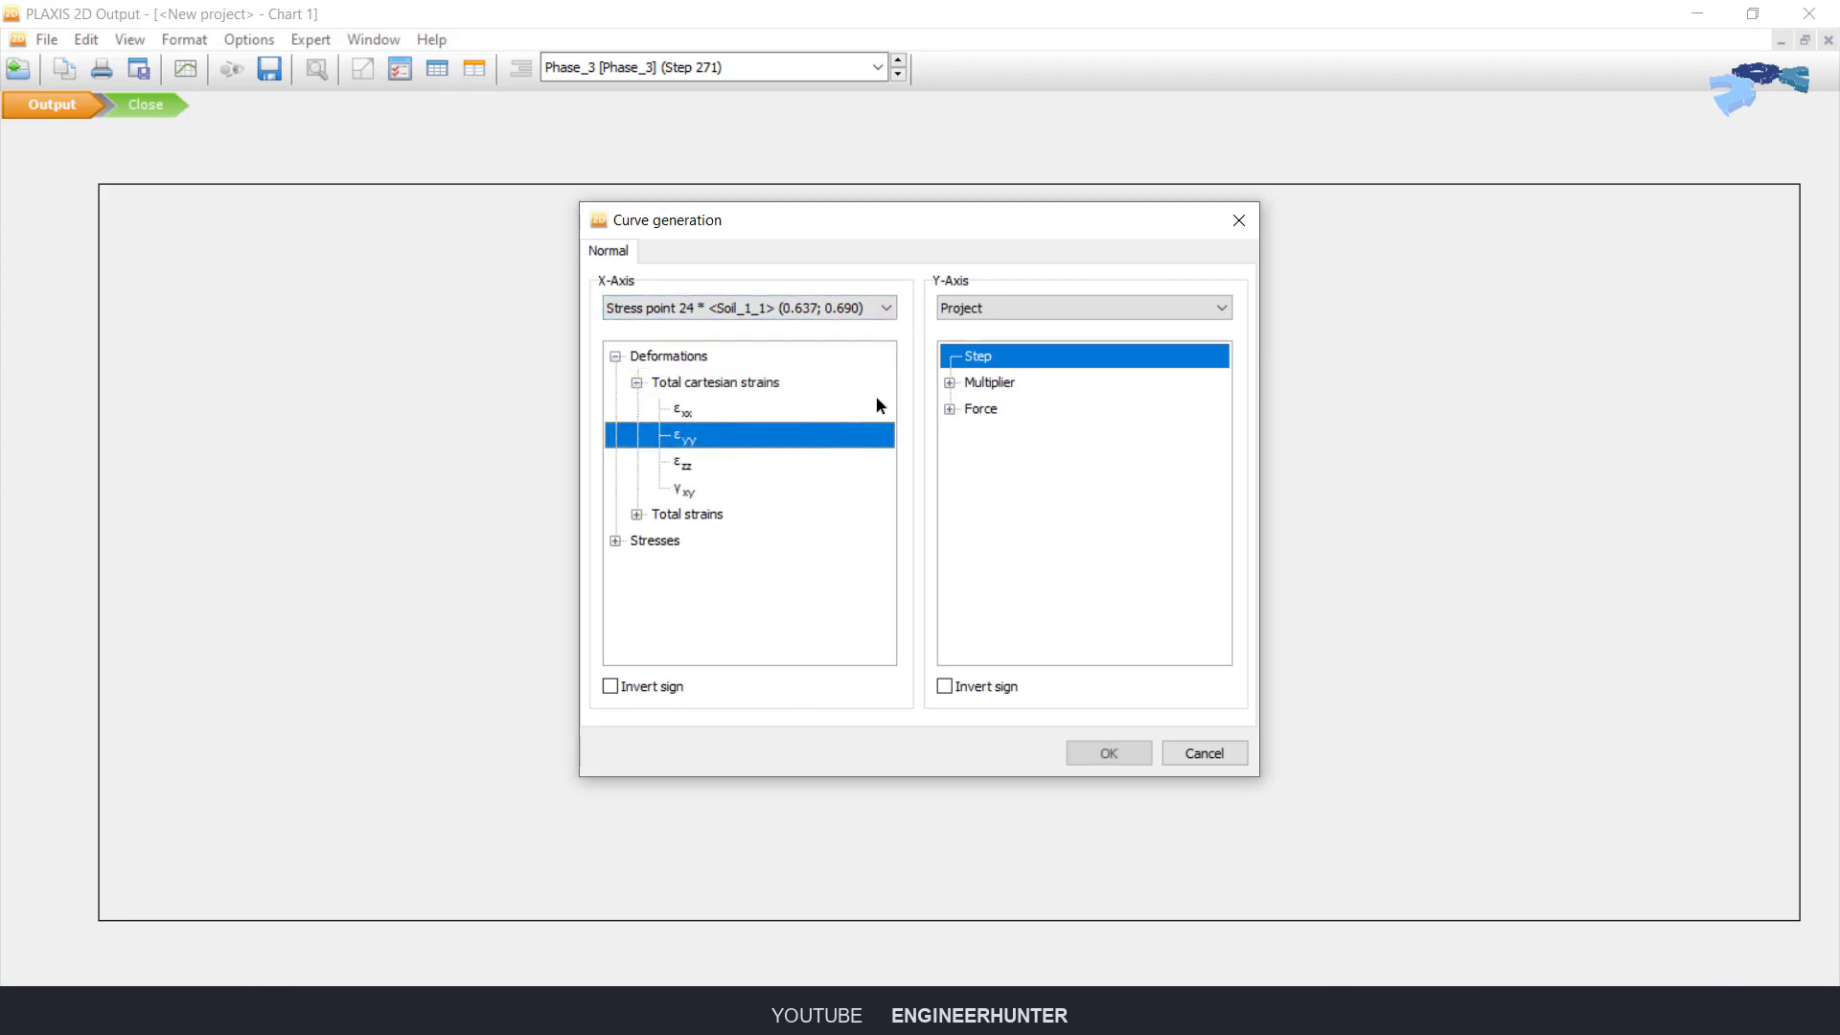
# Step: Set the Y-axis to stress point 24's Cartesian total stress σ_yy and generate the chart
pyautogui.click(1006, 308)
pyautogui.click(996, 344)
pyautogui.click(949, 382)
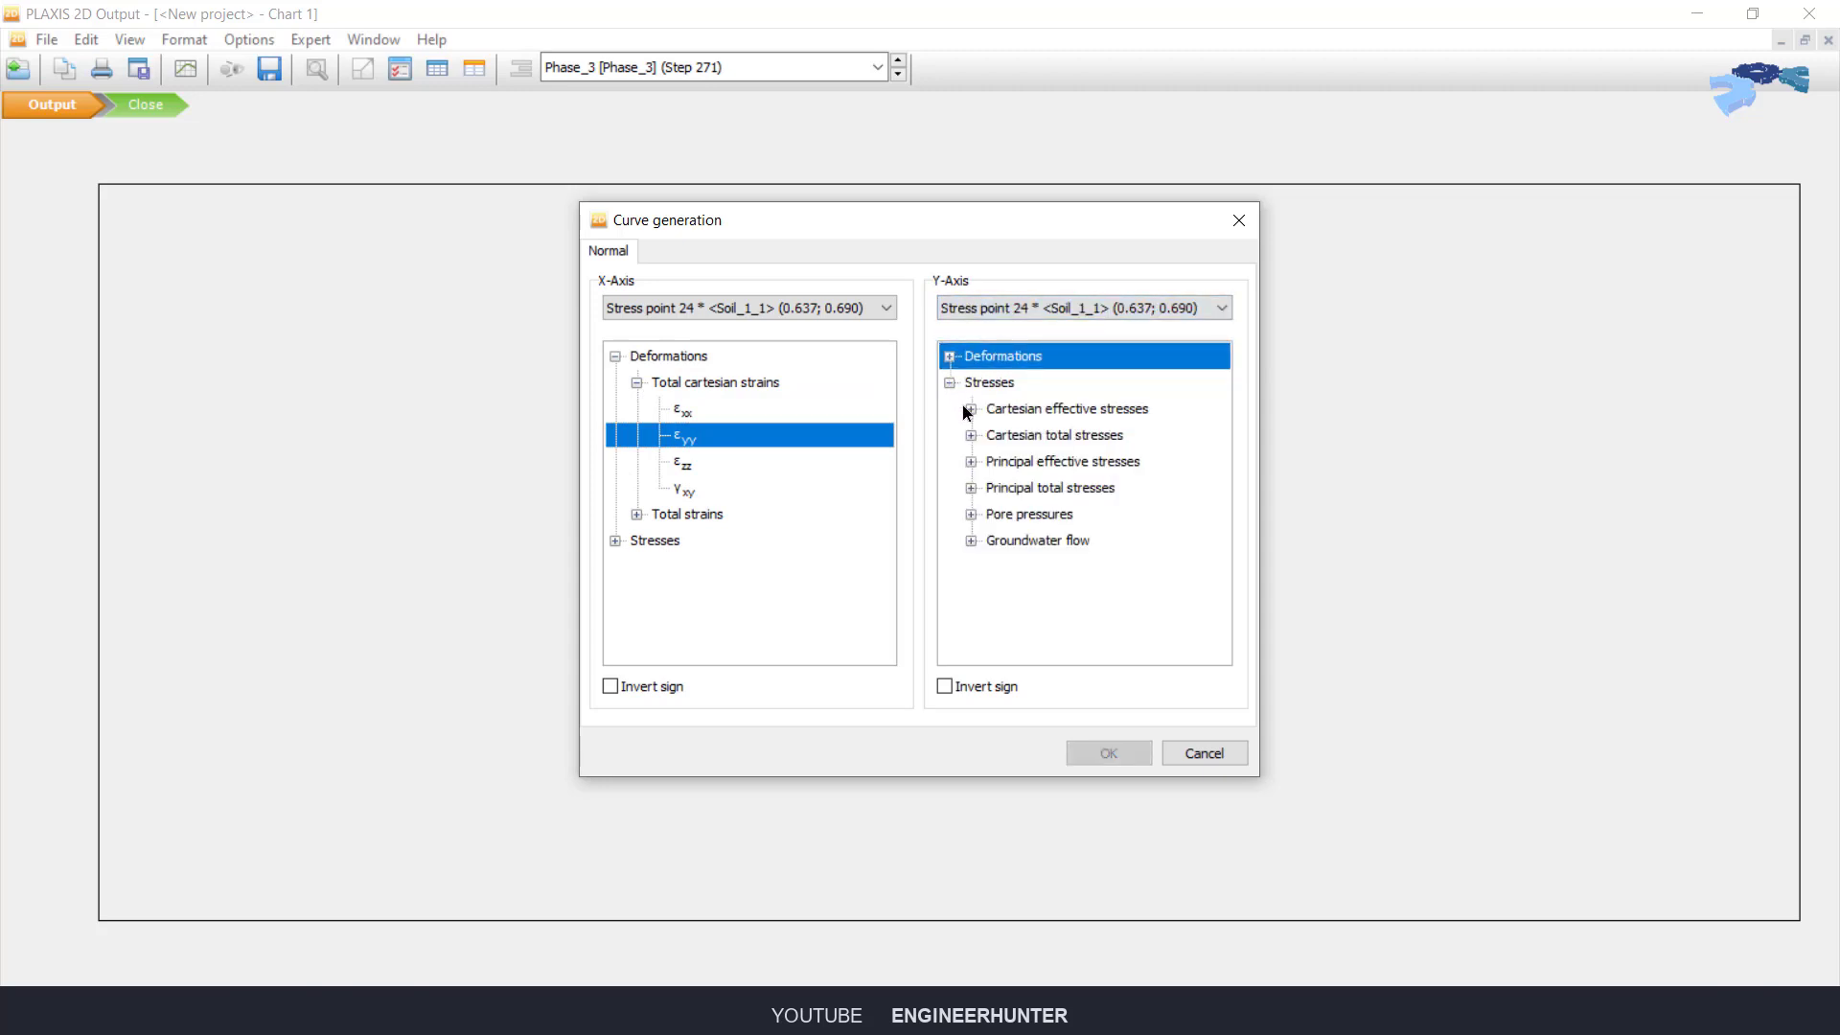
pyautogui.click(971, 435)
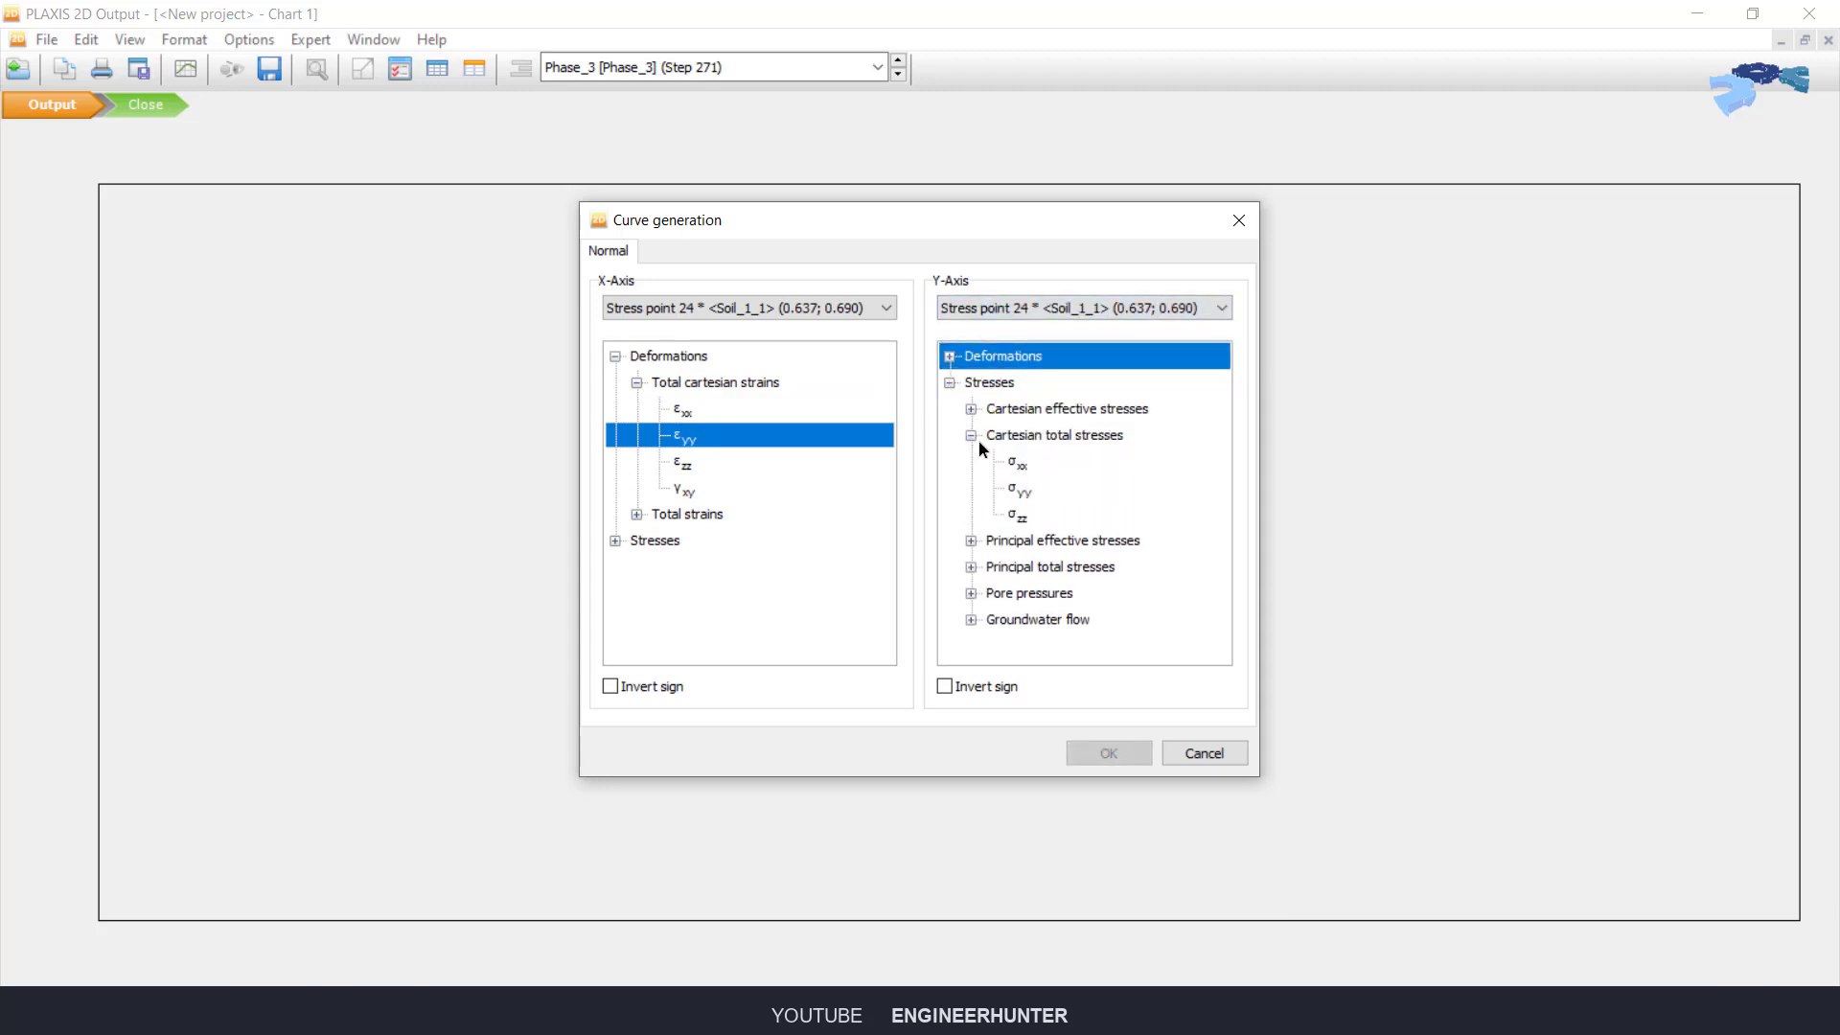
pyautogui.click(1018, 489)
pyautogui.click(1107, 753)
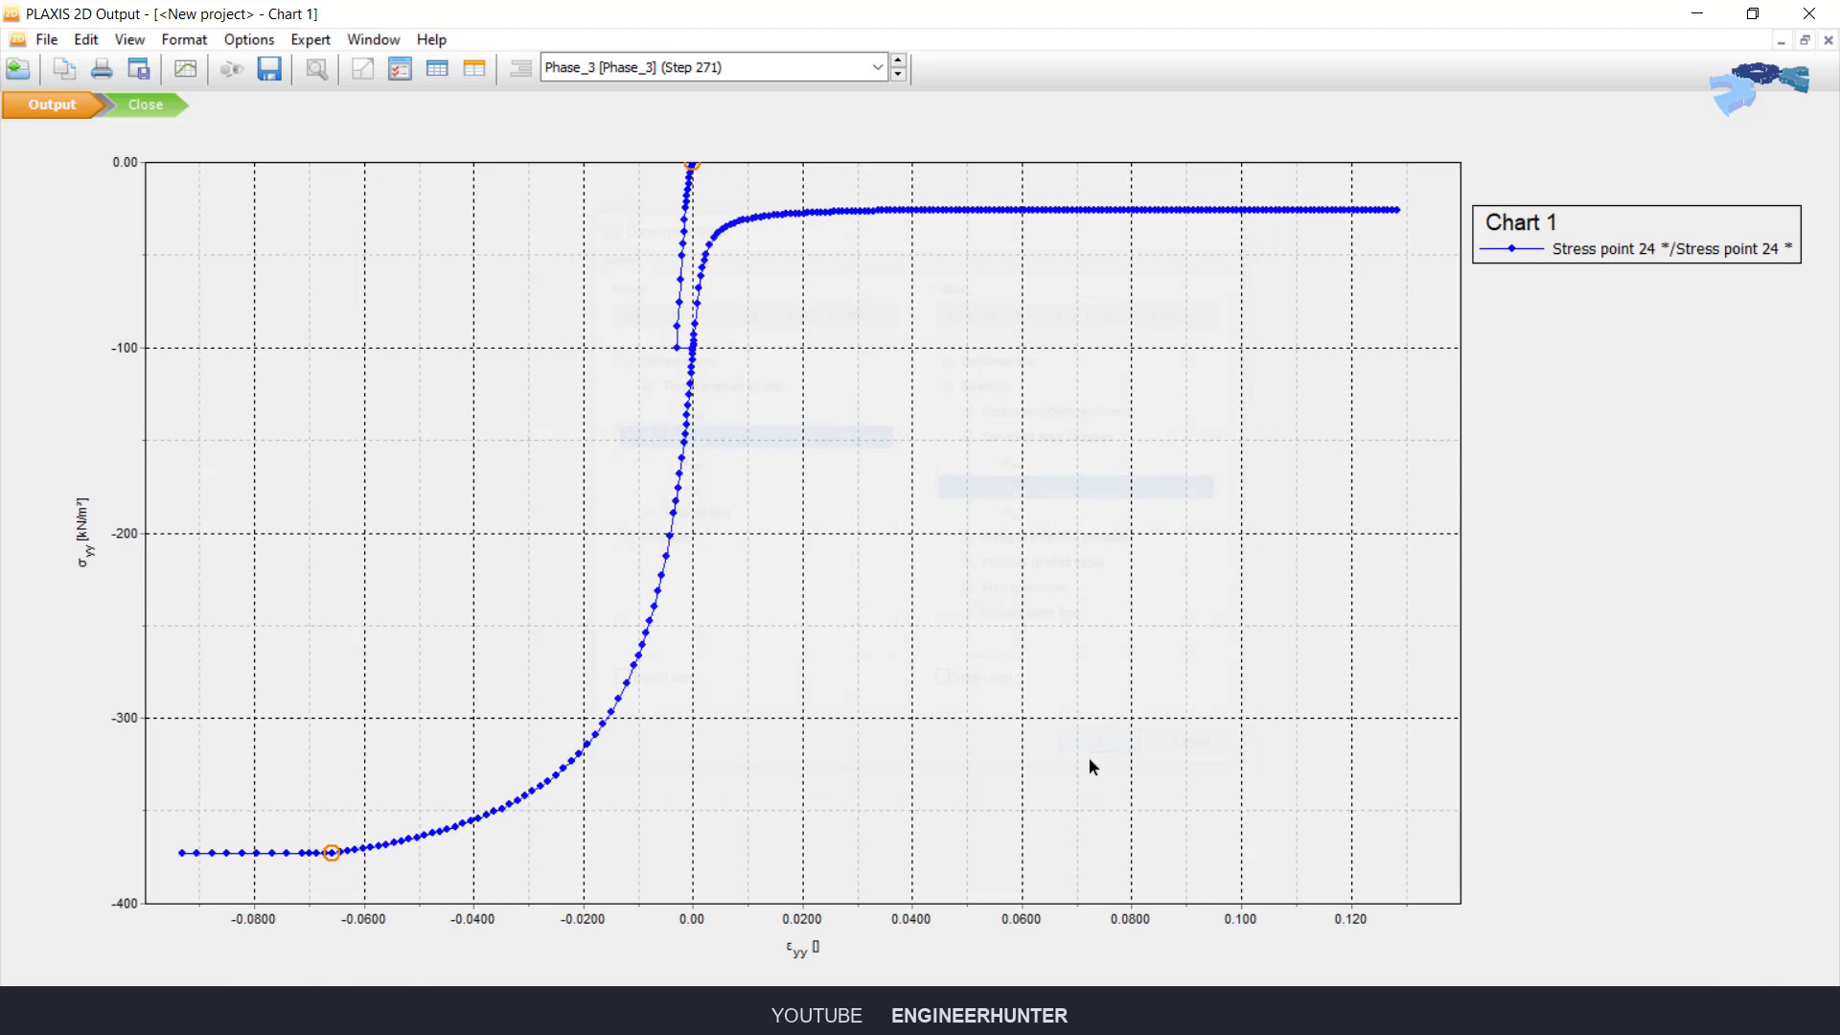
# Step: Exclude the Initial phase and Phase_1 from the phases shown in the stress point 24 curve
pyautogui.rightClick(1055, 343)
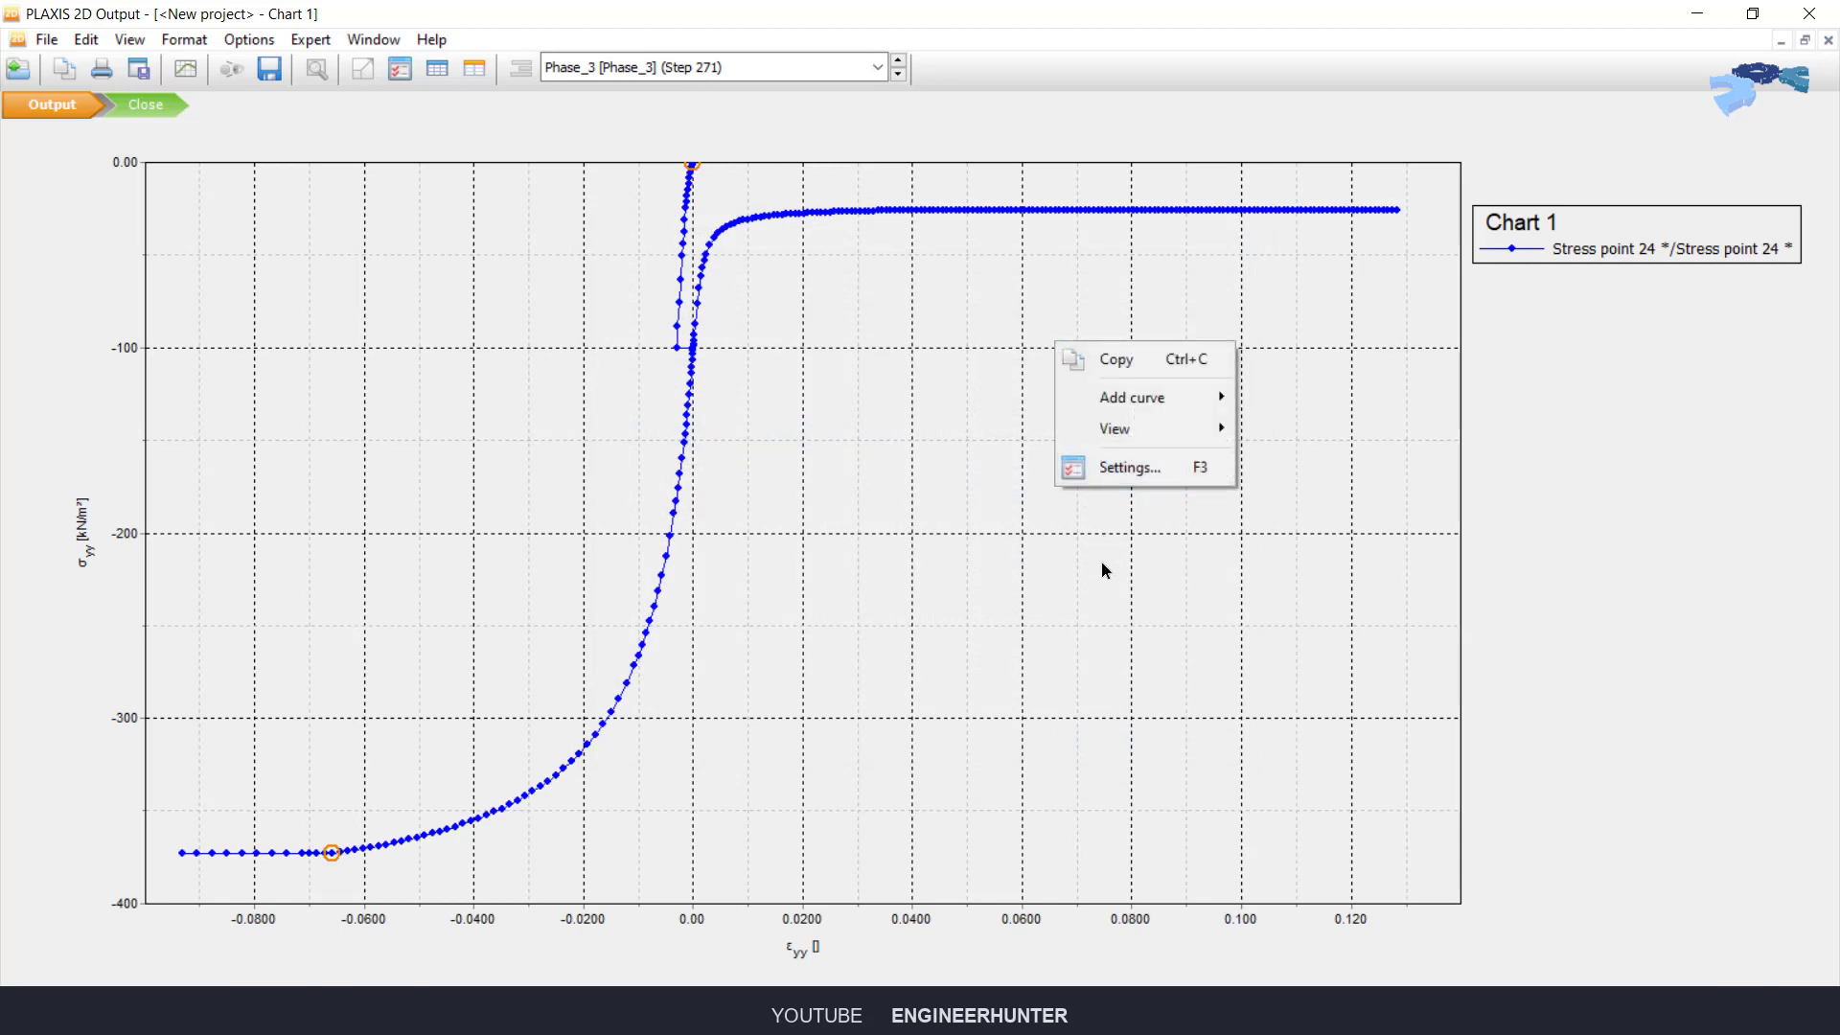
pyautogui.click(1146, 467)
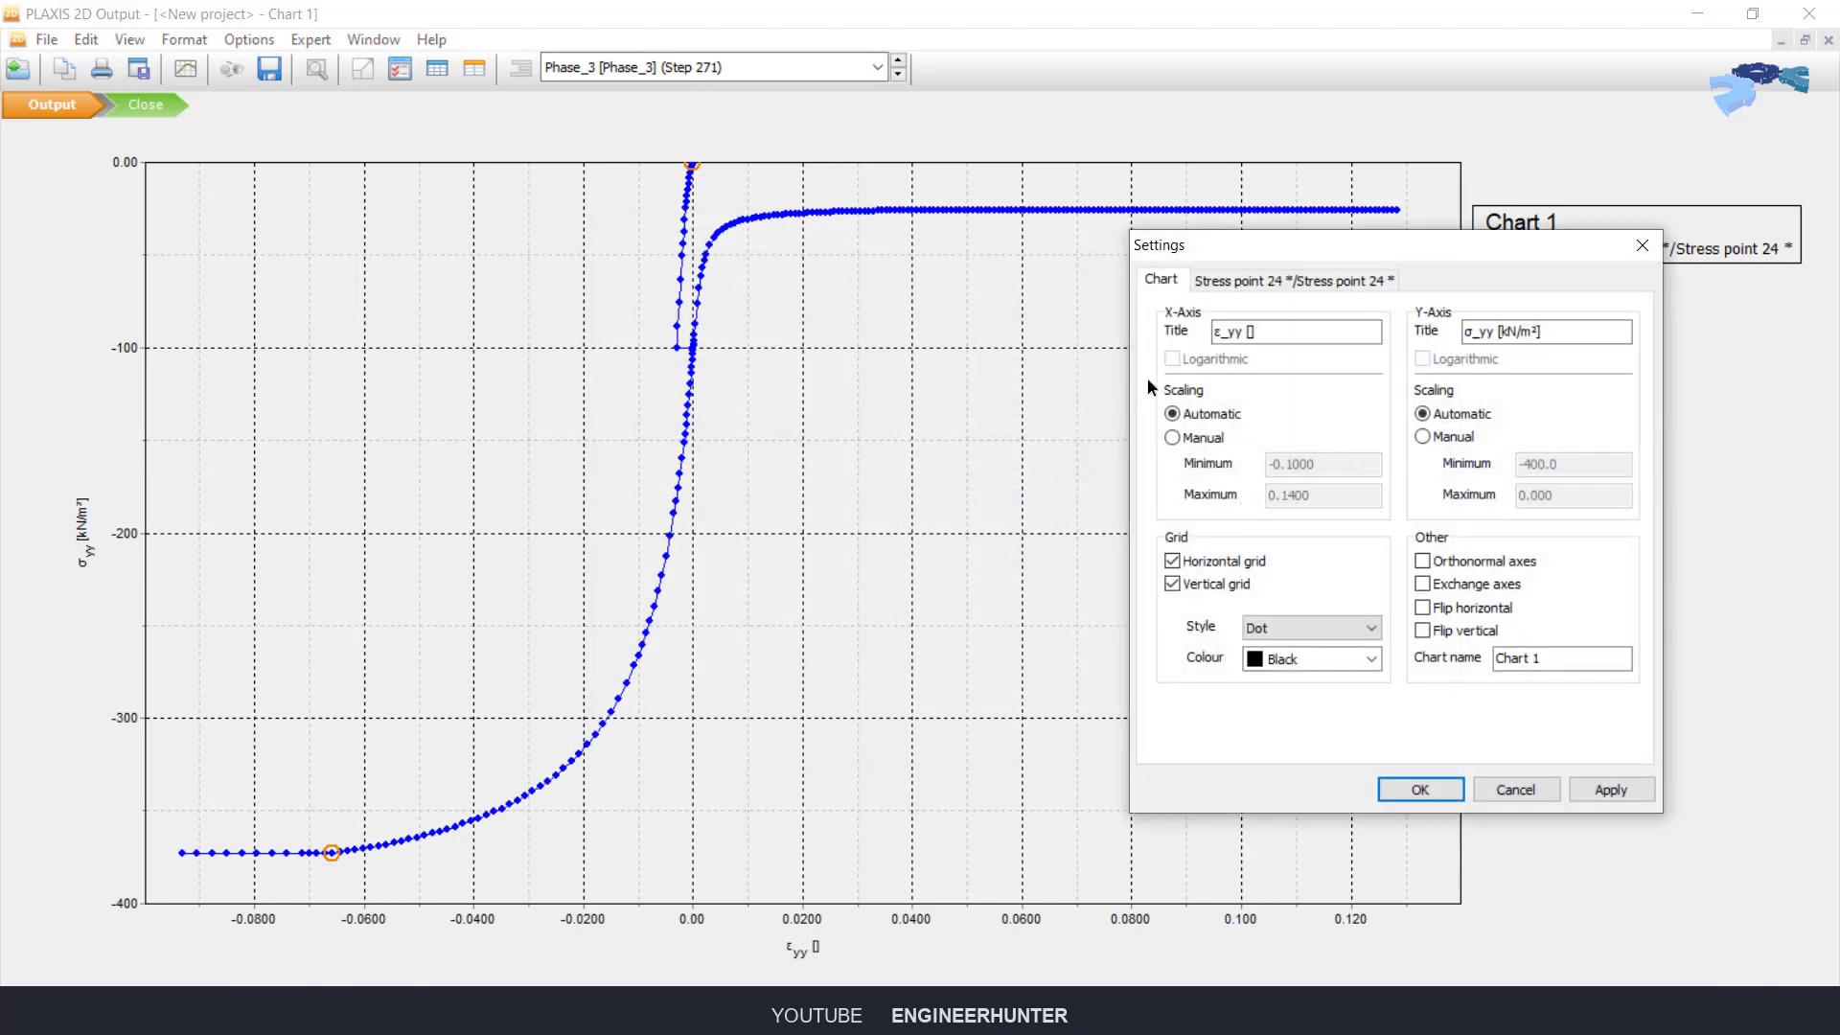
pyautogui.click(1364, 280)
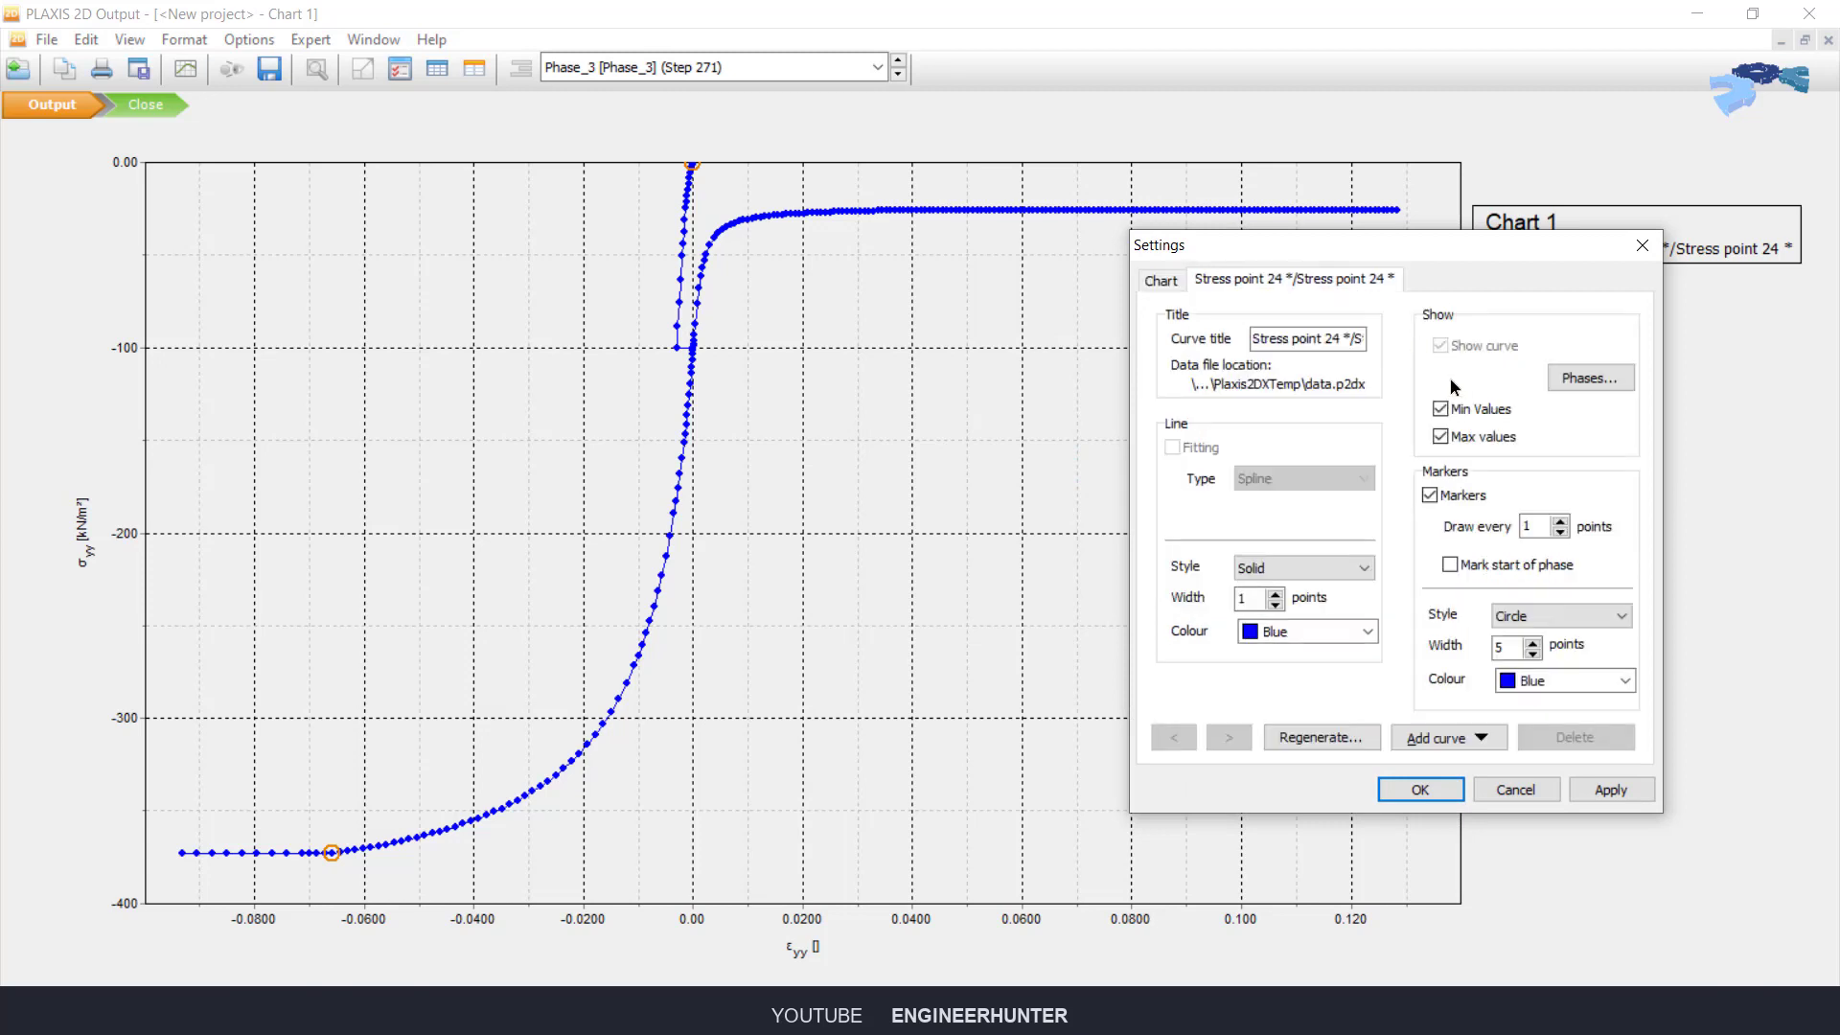
pyautogui.click(1590, 378)
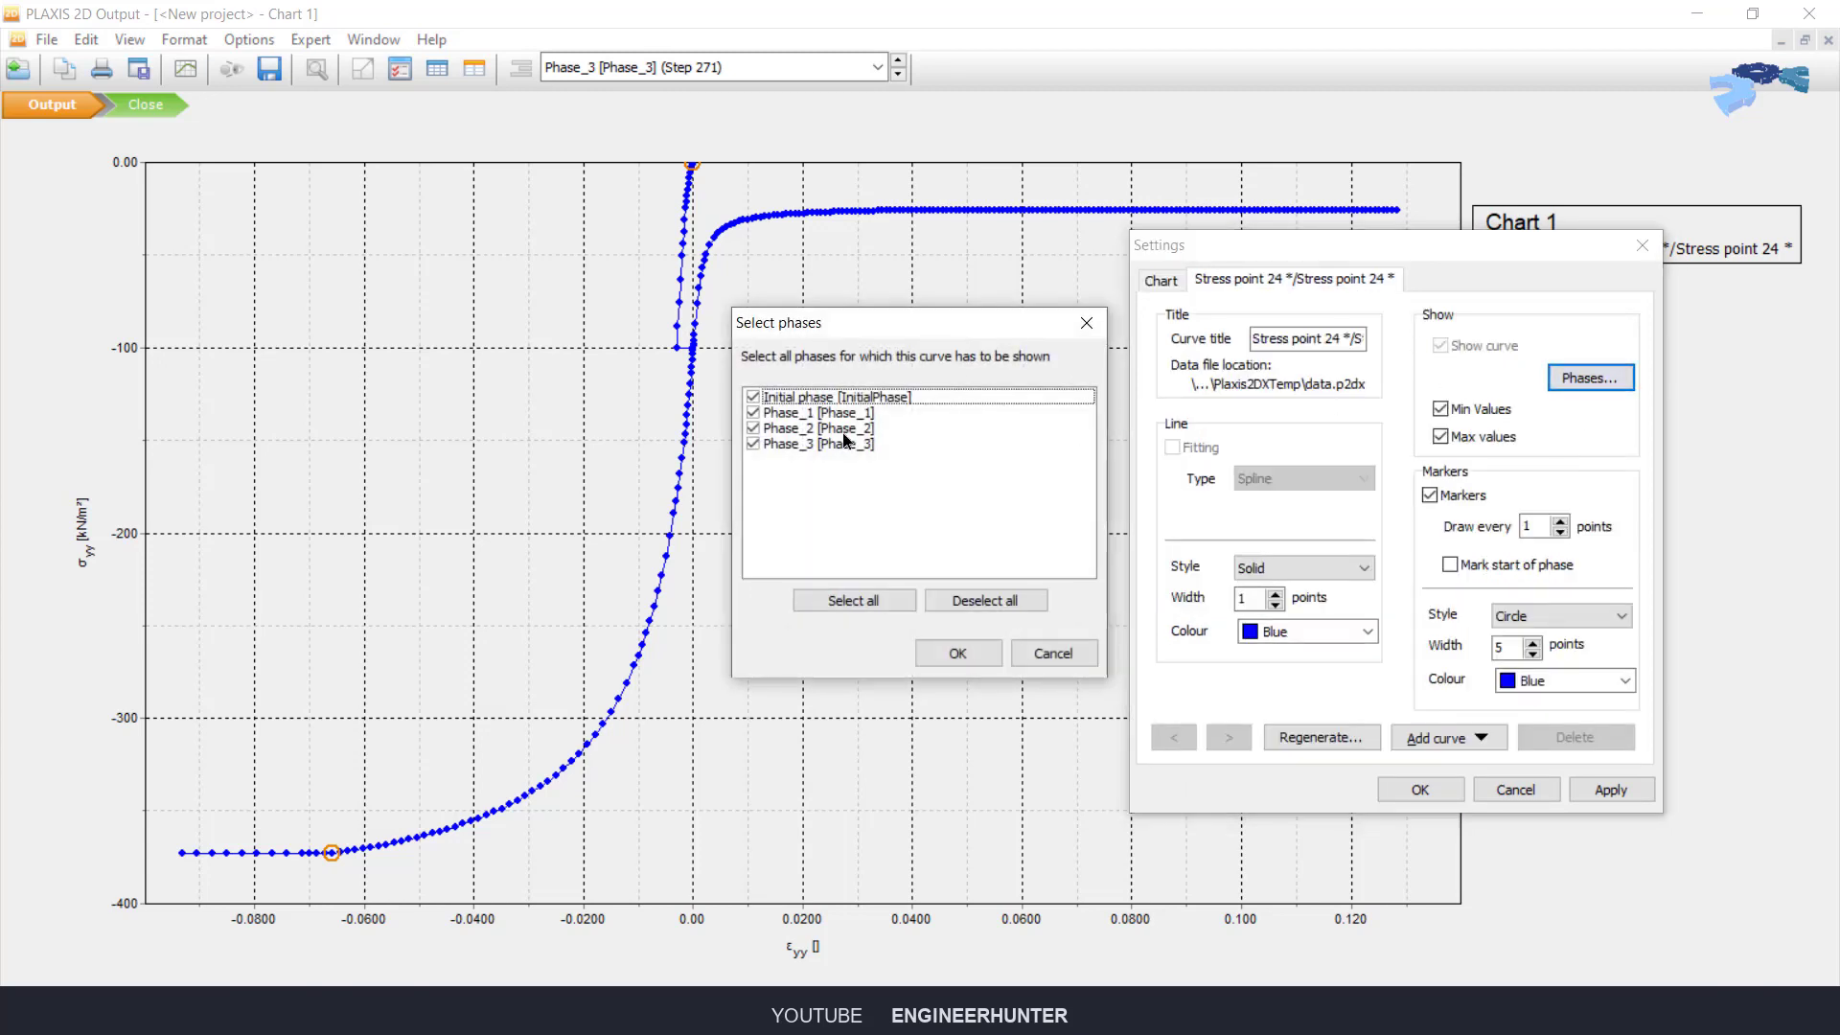
pyautogui.click(753, 396)
pyautogui.click(753, 413)
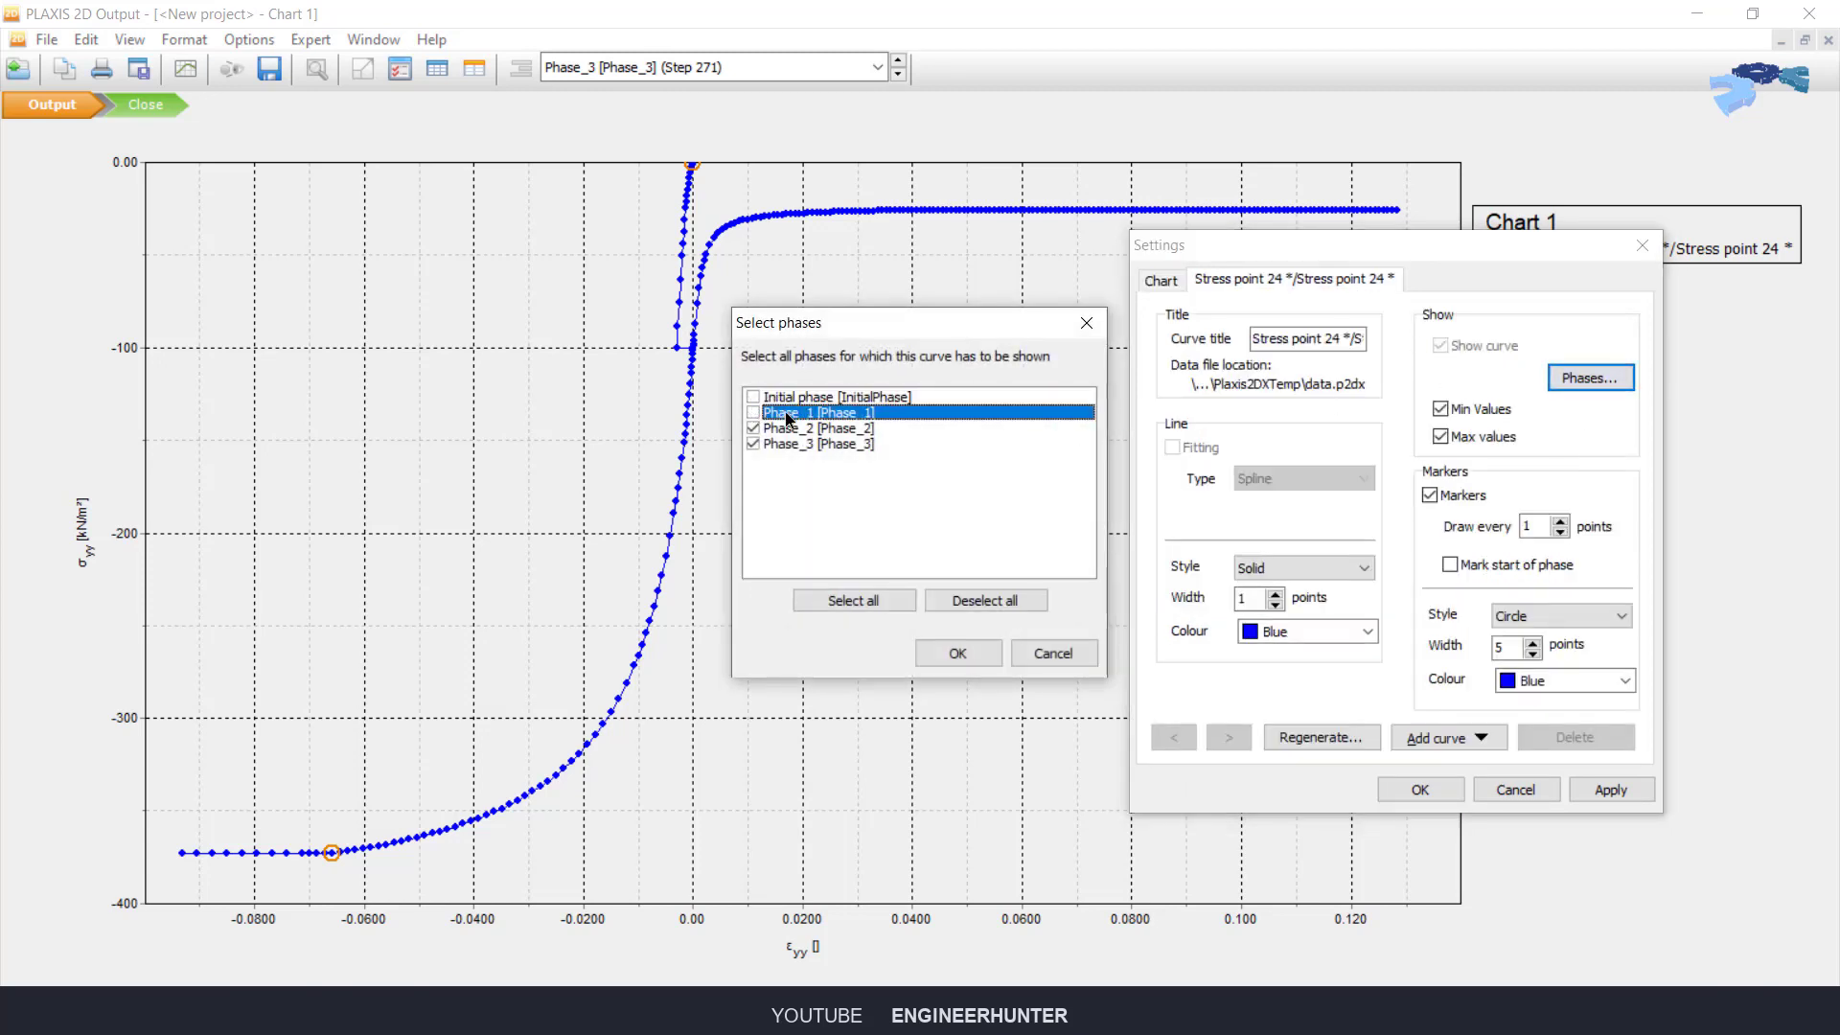
pyautogui.click(959, 653)
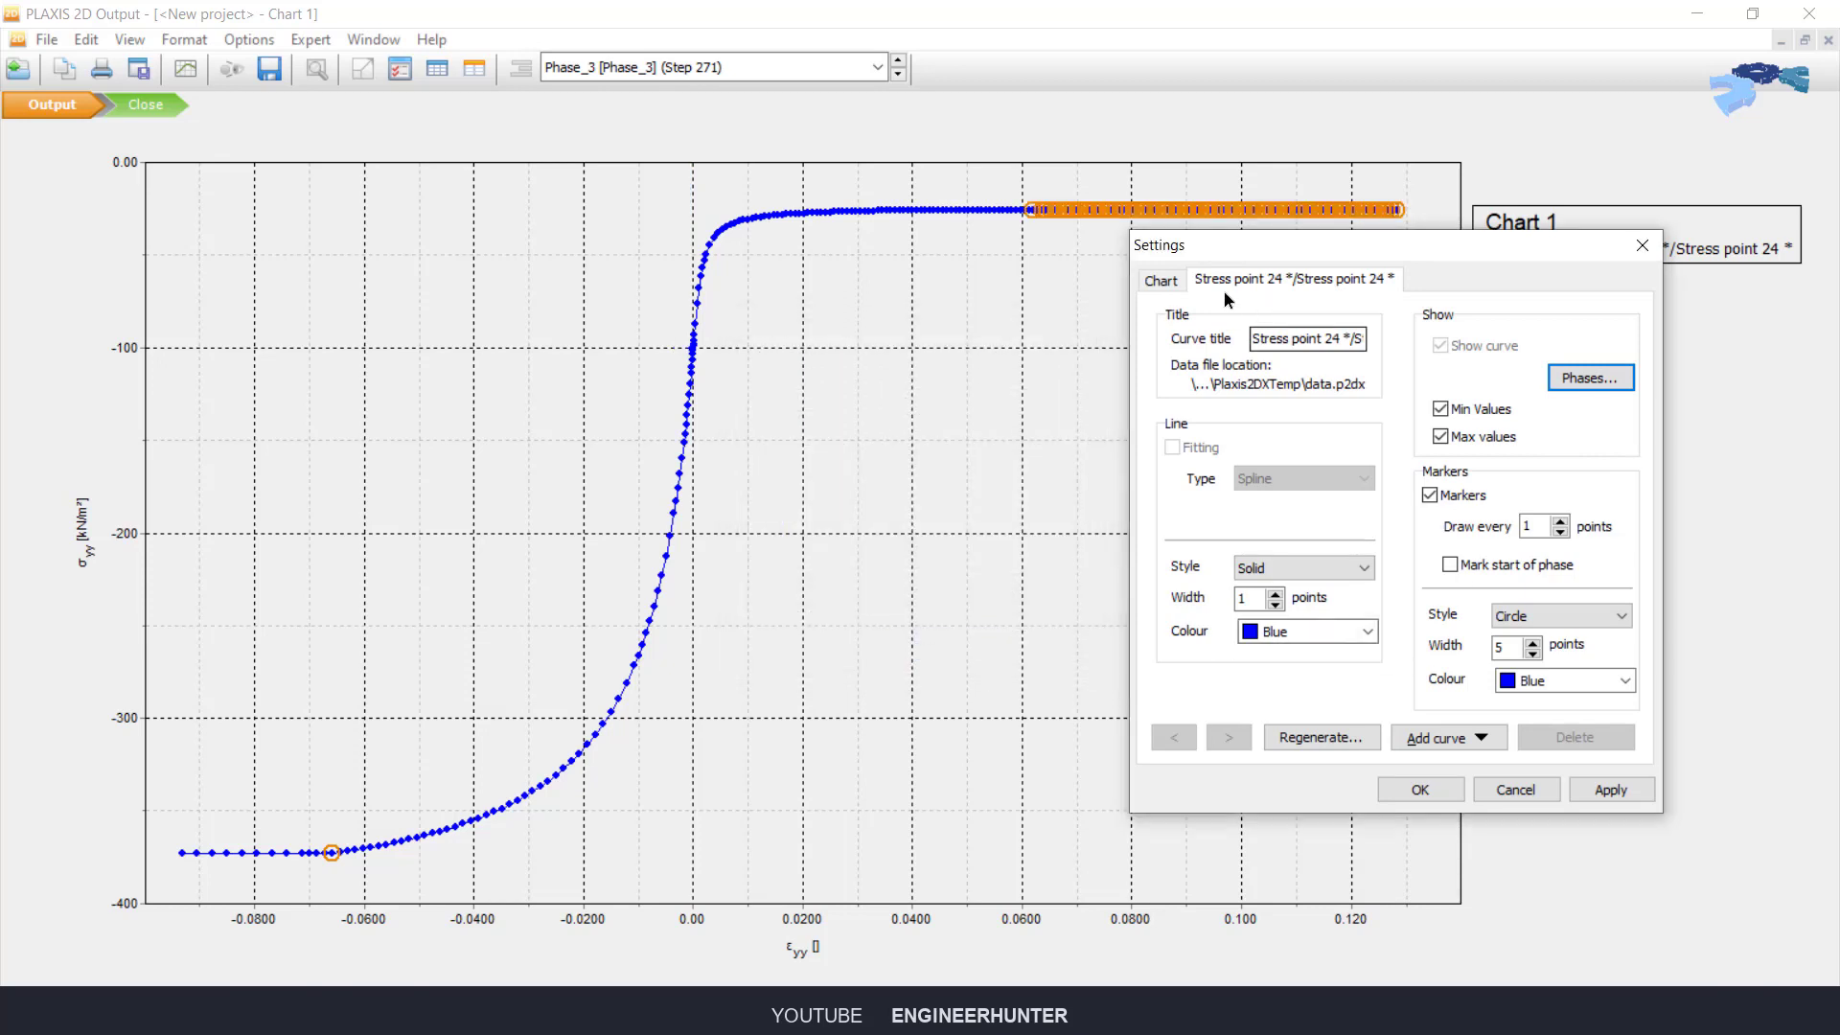
# Step: Flip the chart horizontally and vertically, and accept the chart settings
pyautogui.click(1161, 280)
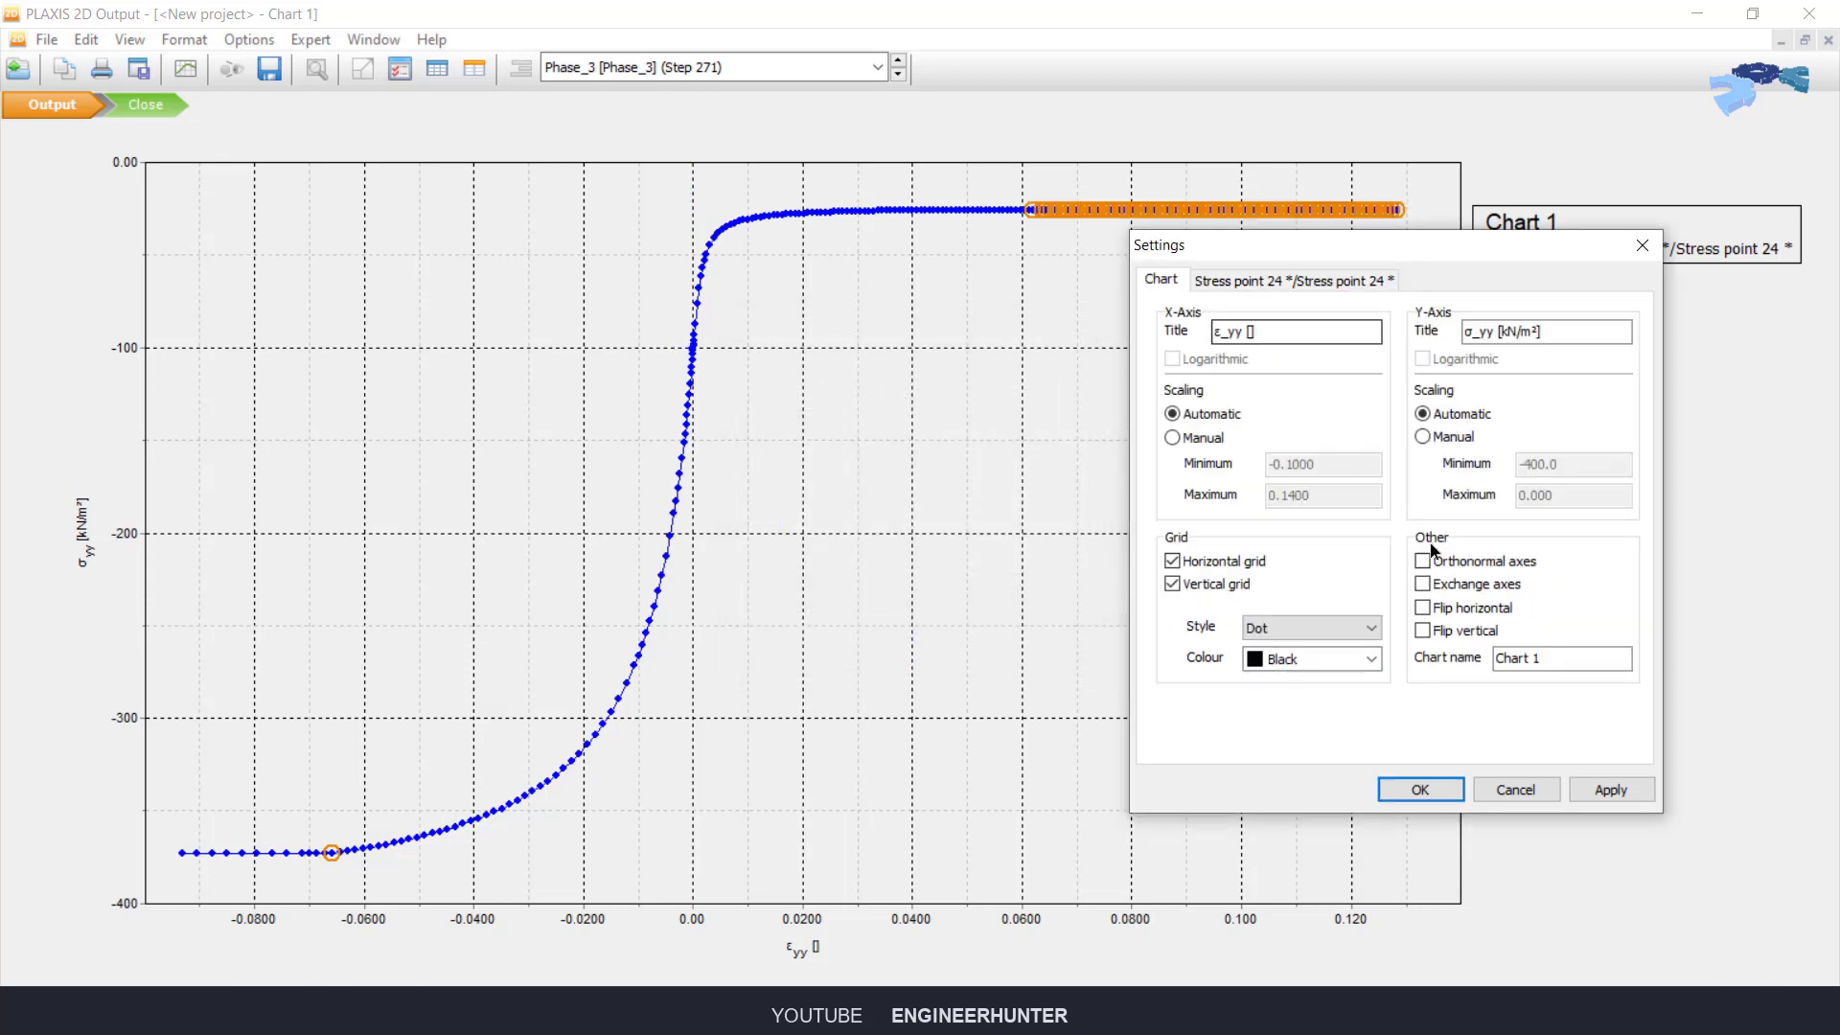
pyautogui.click(1466, 609)
pyautogui.click(1463, 635)
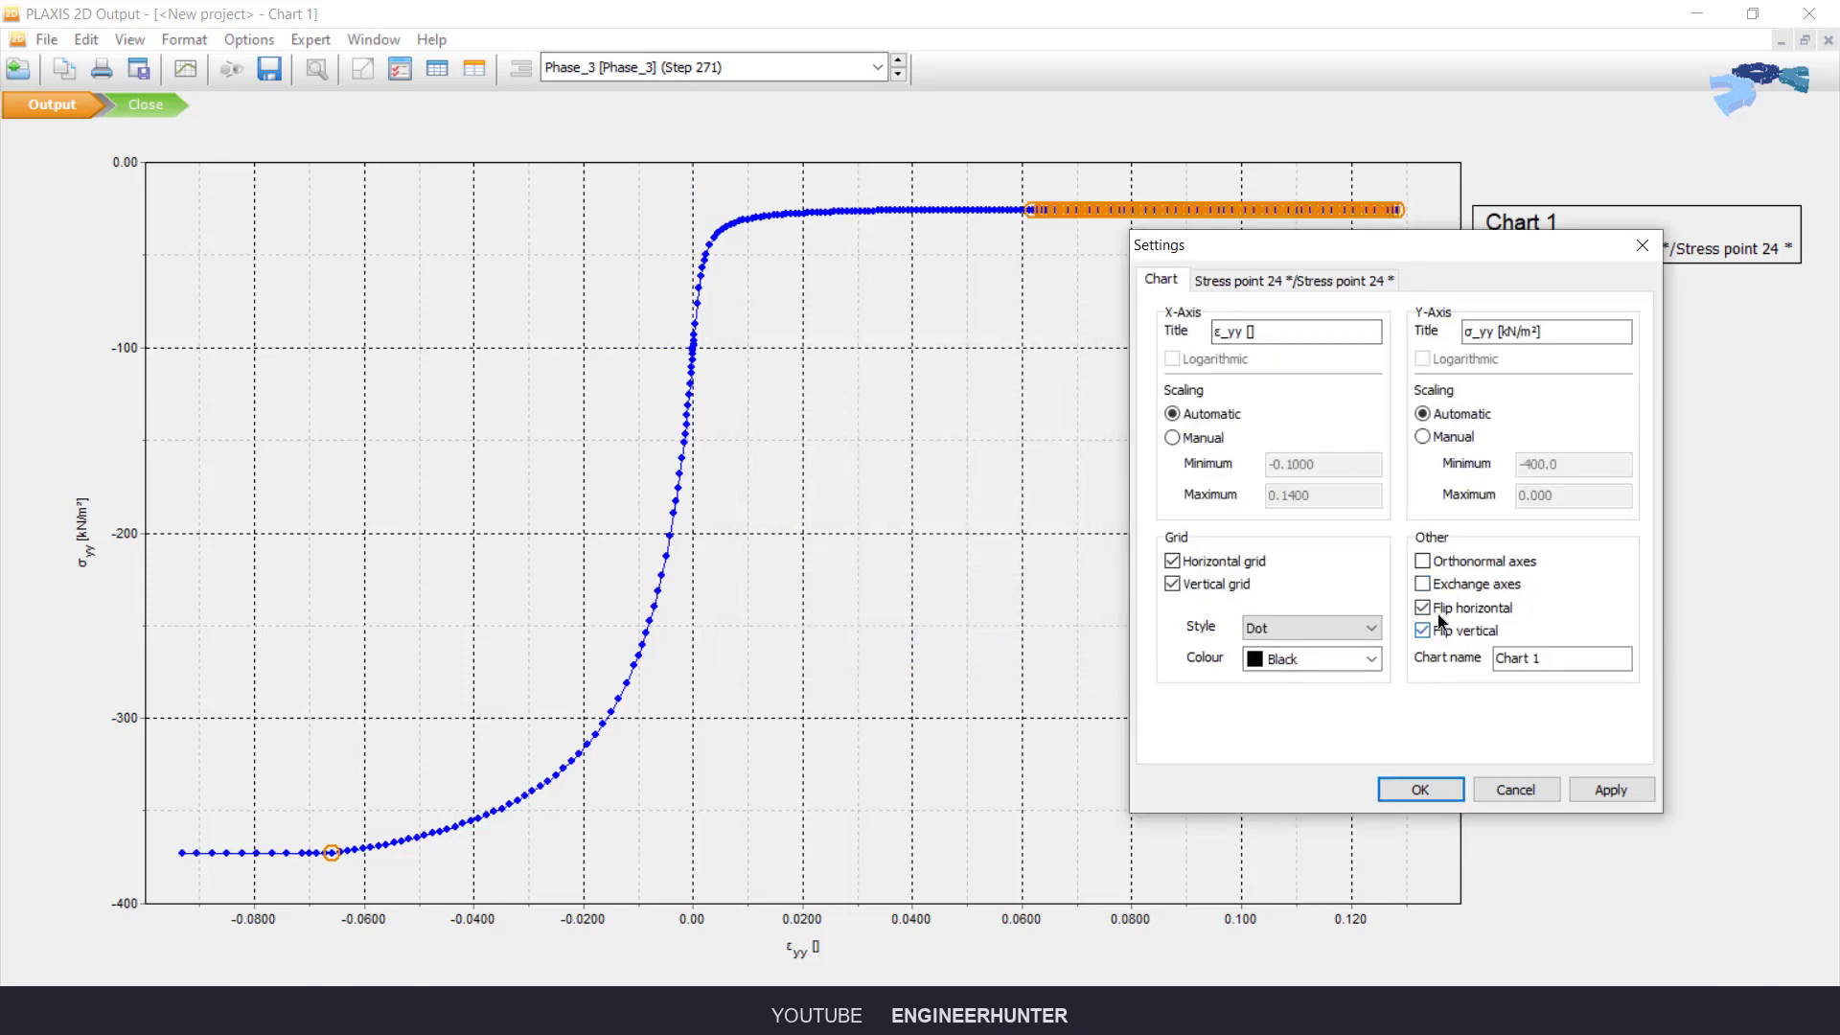
pyautogui.click(1610, 788)
pyautogui.click(1420, 788)
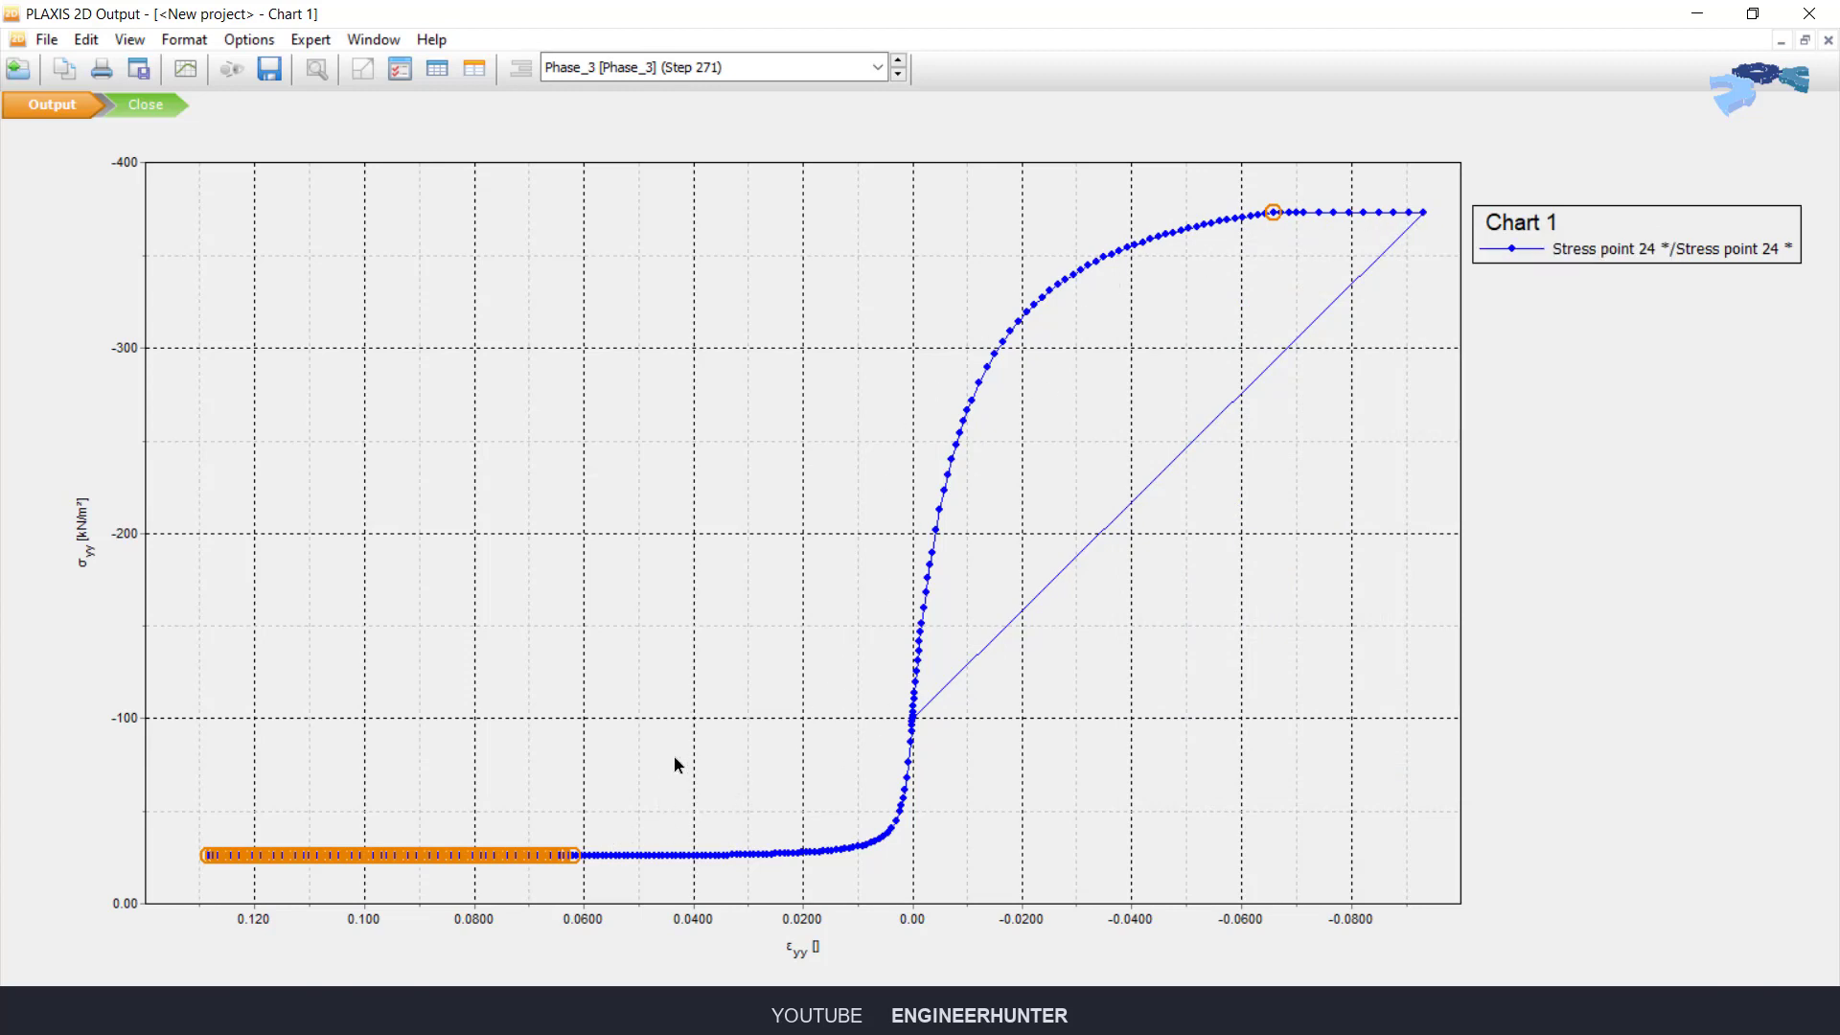
# Step: Compare the curve's vertical stresses at compression and extension failure with Table 1 of the validation PDF
pyautogui.moveTo(1425, 215)
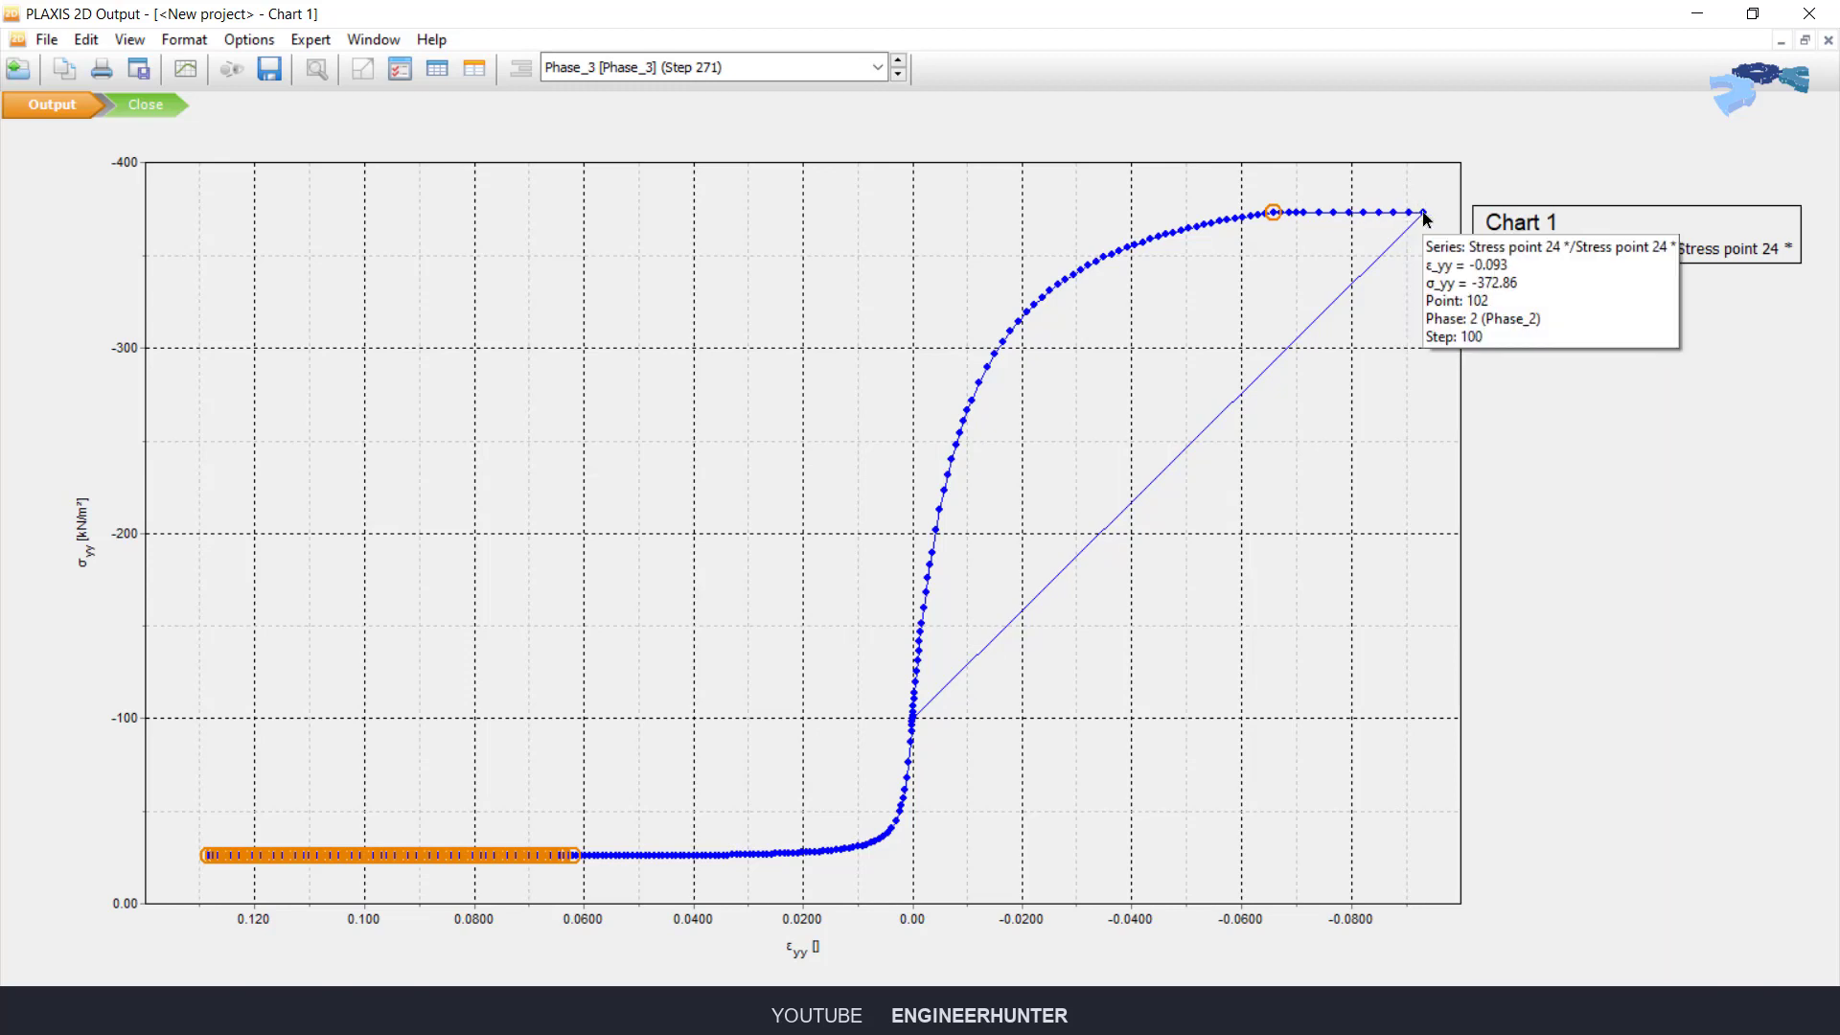
pyautogui.moveTo(1359, 223)
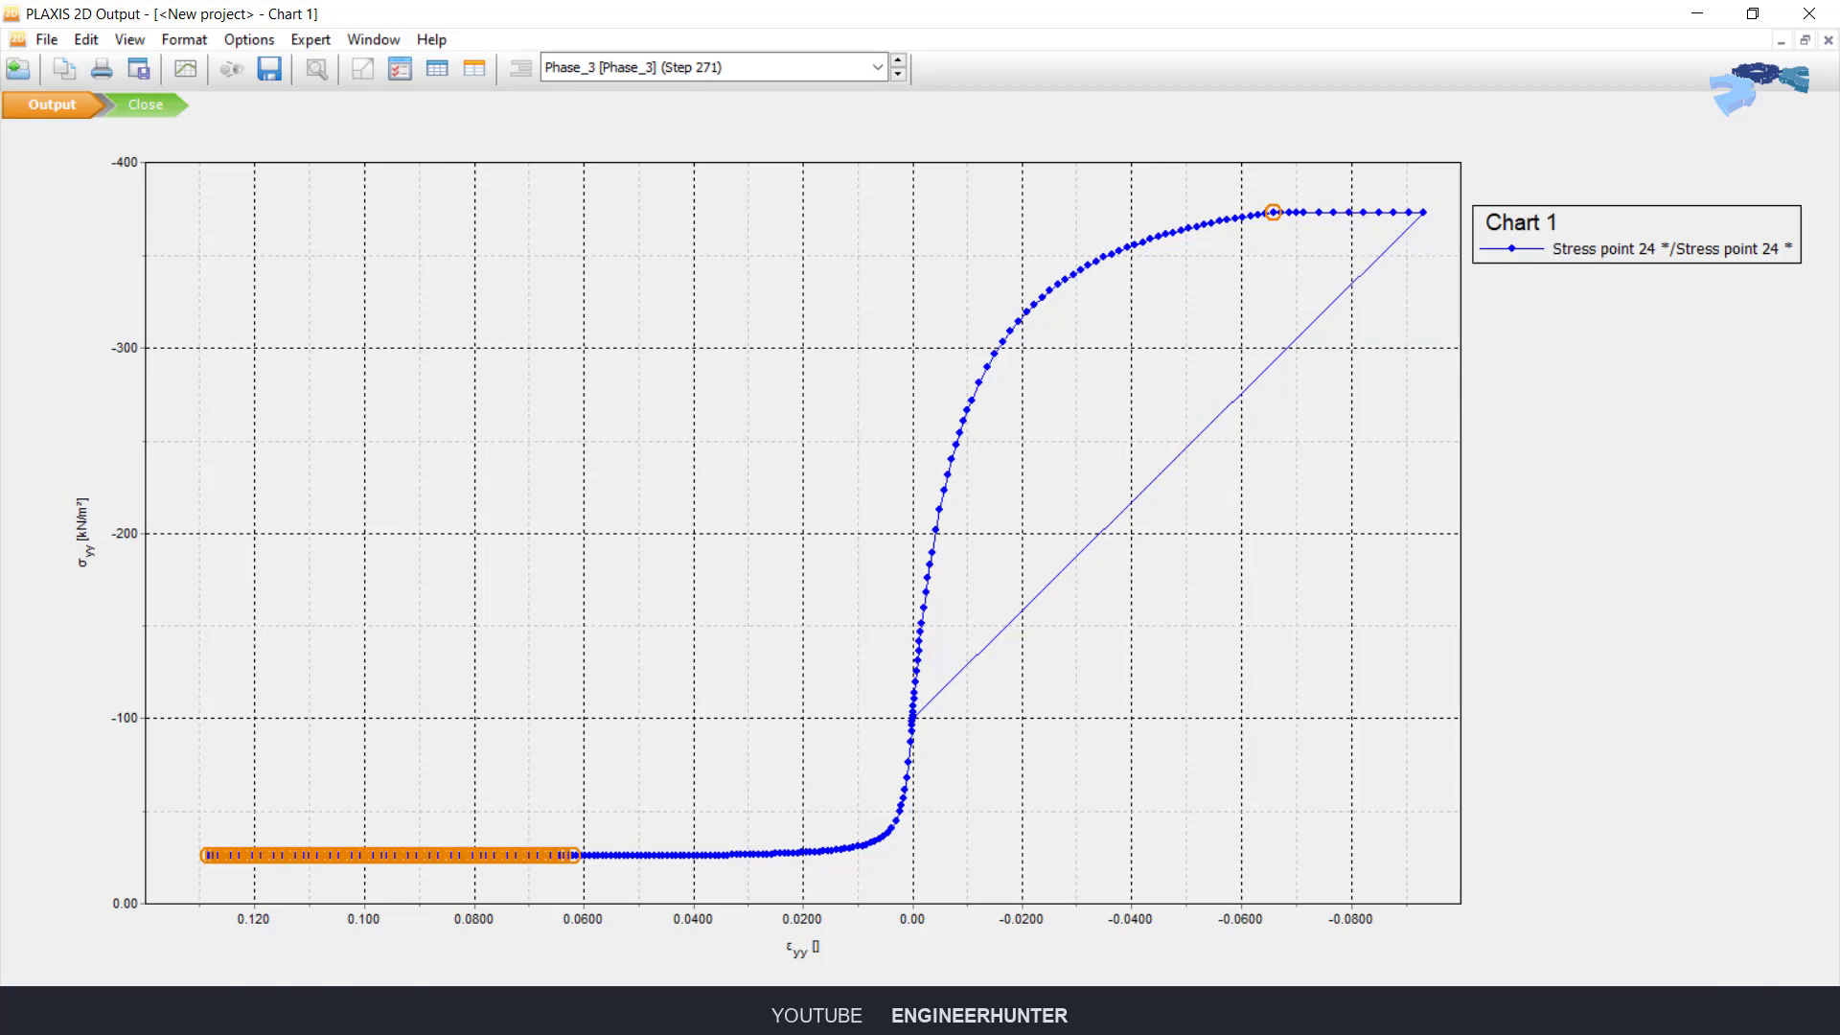
pyautogui.click(222, 1012)
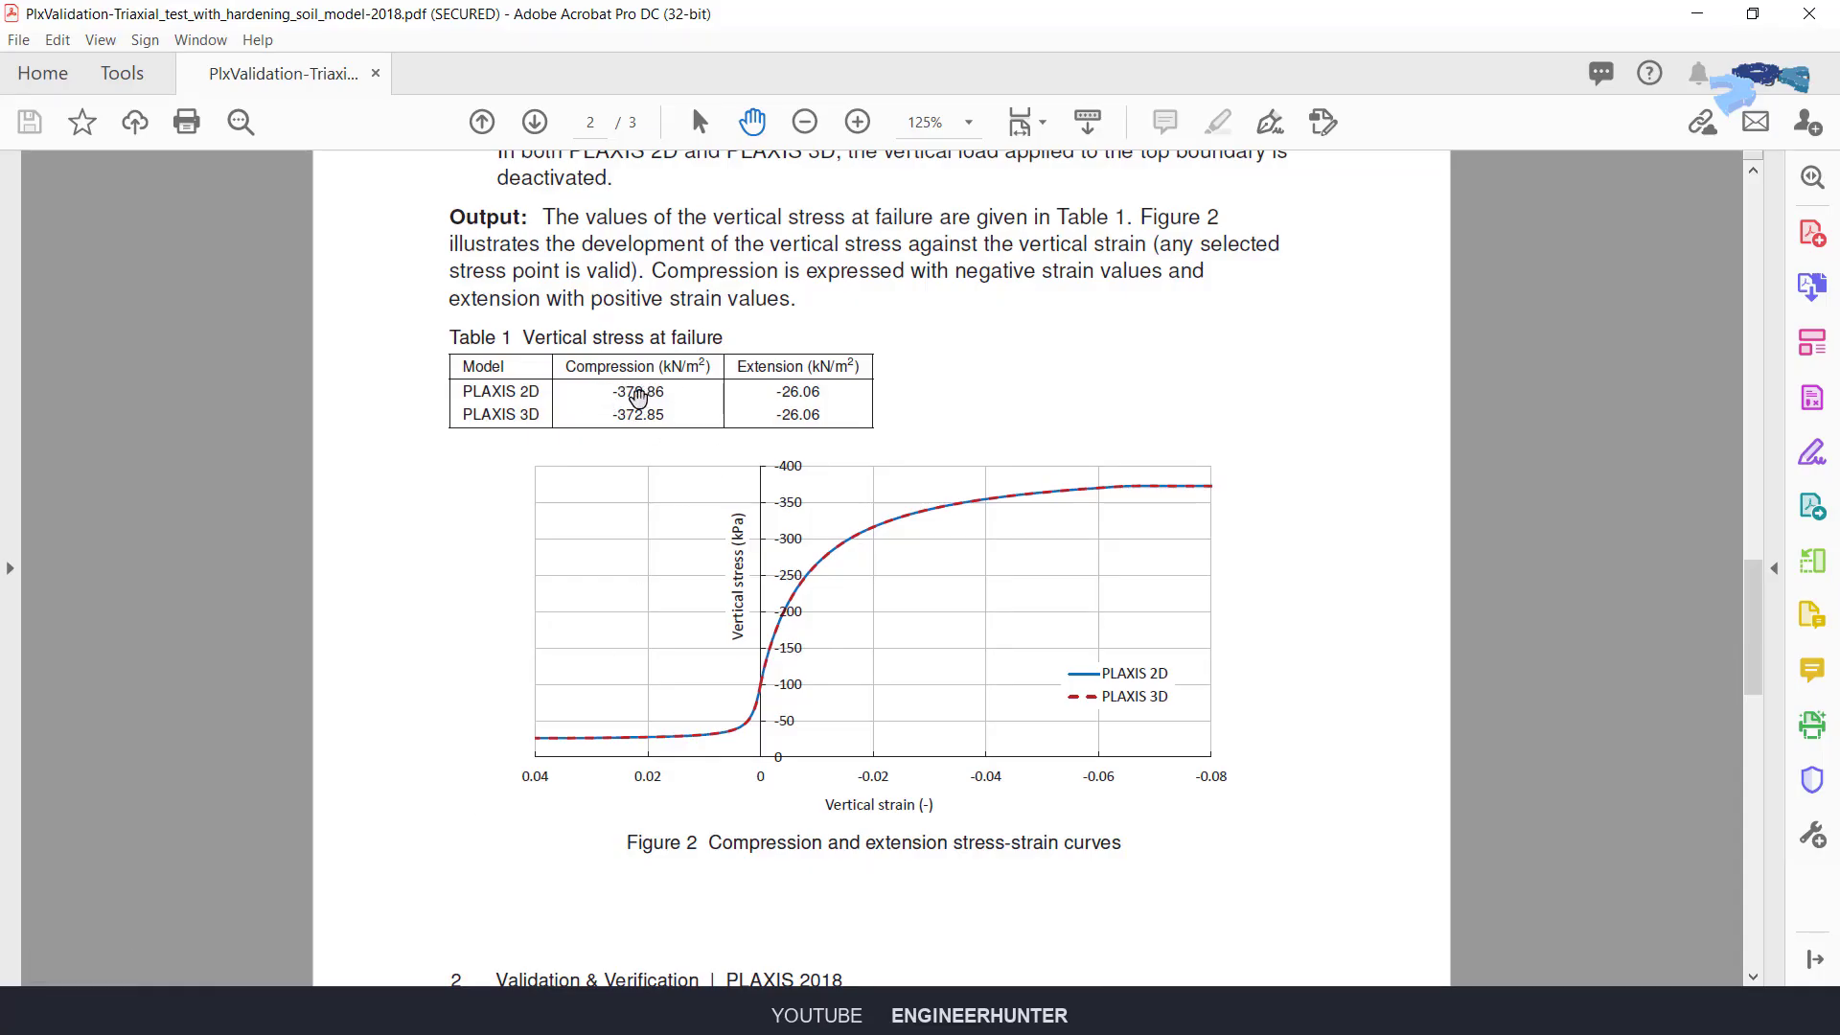
pyautogui.click(364, 1011)
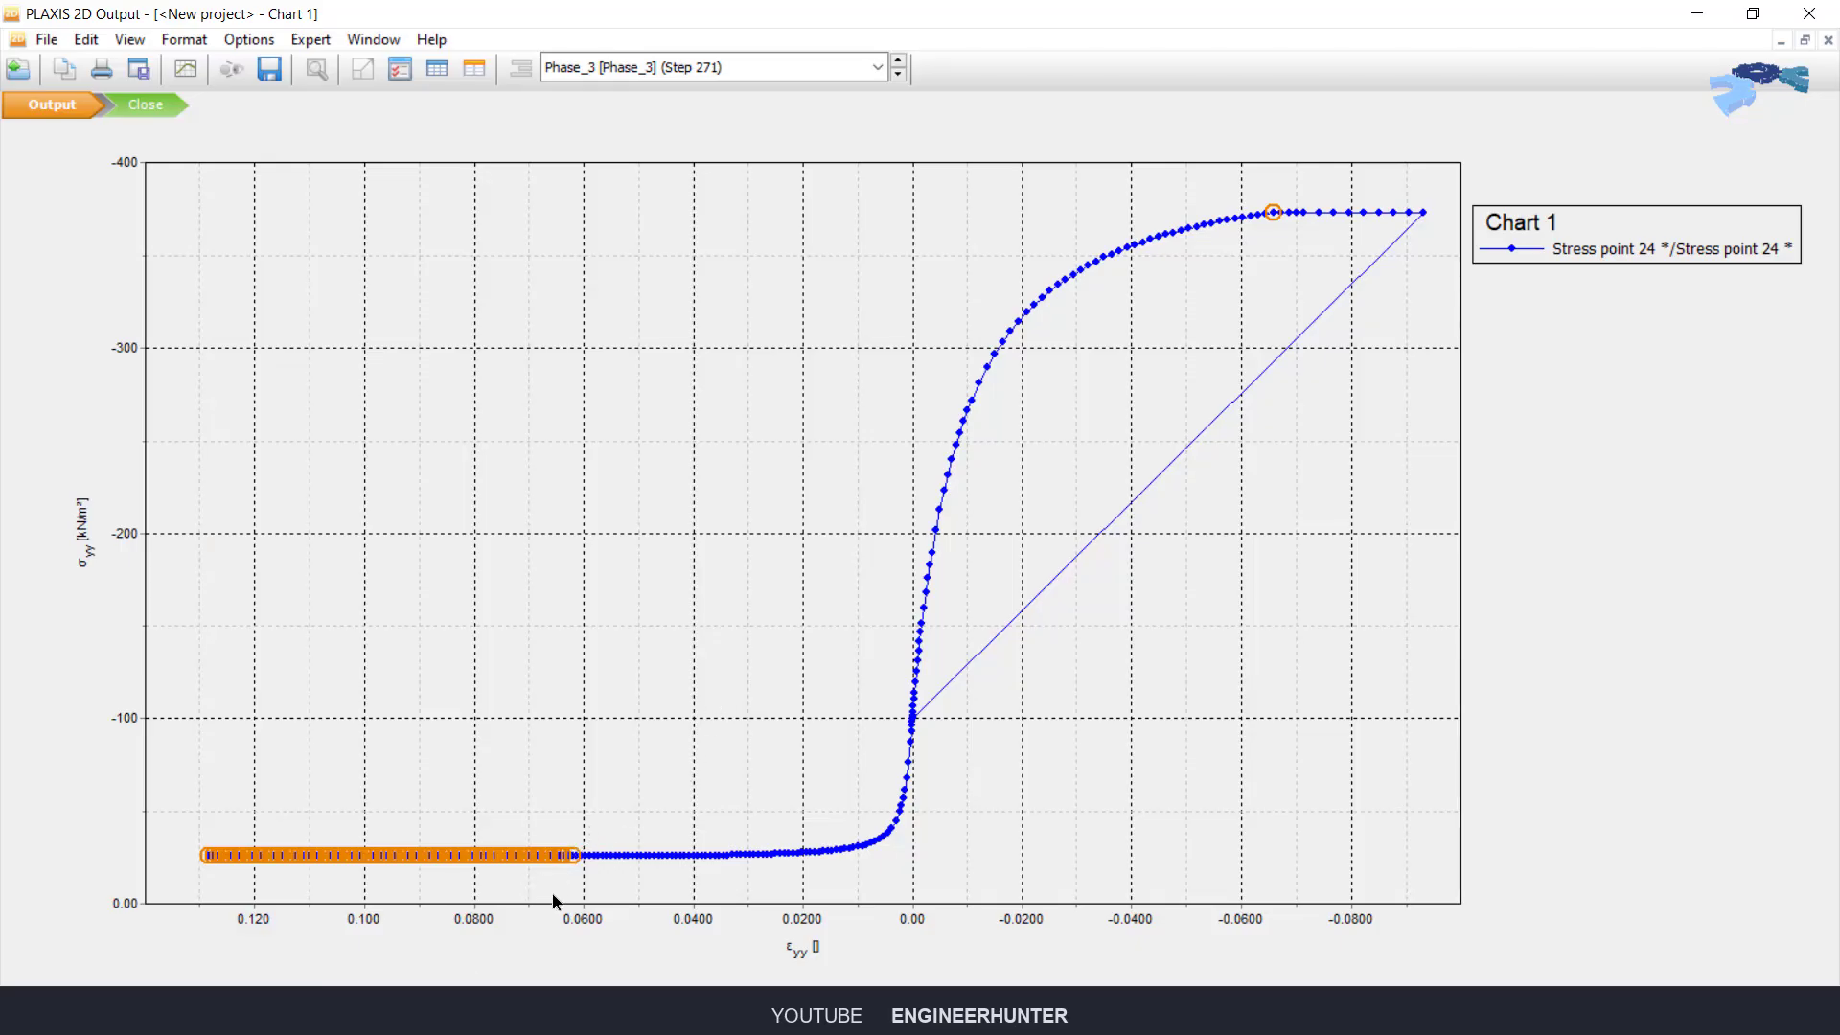
pyautogui.moveTo(579, 861)
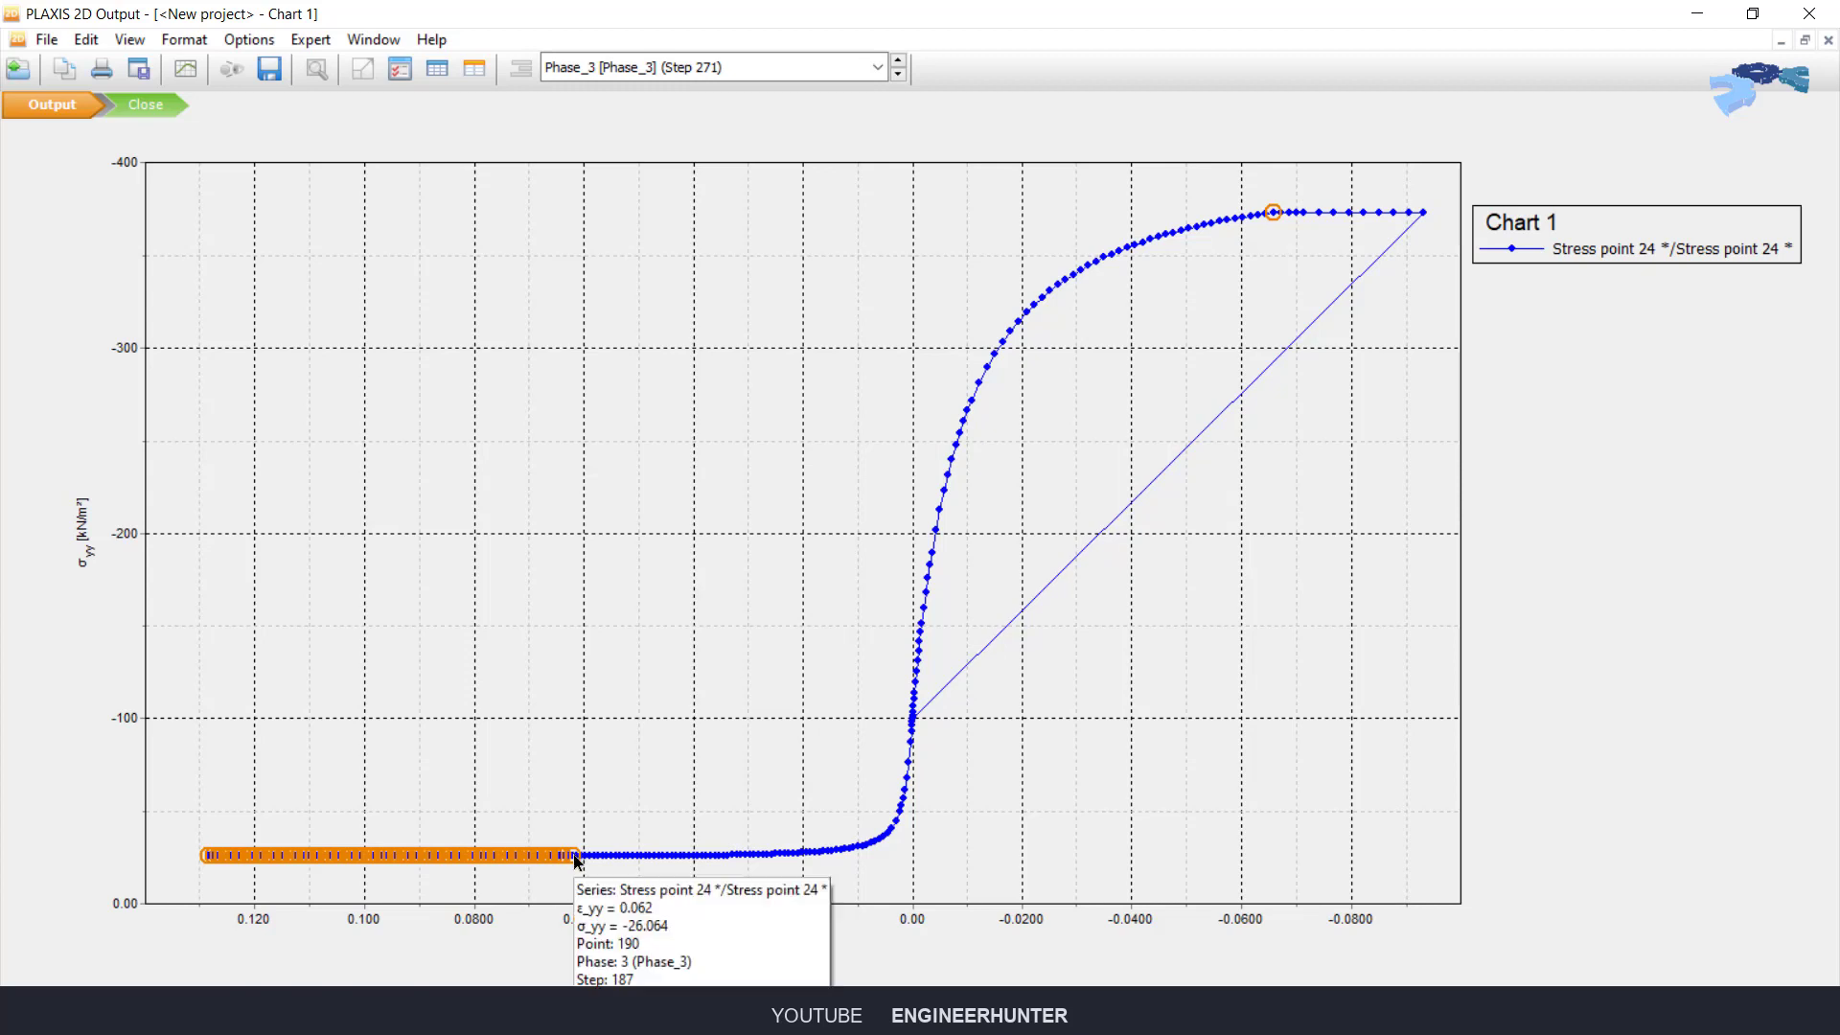
# Step: Compare the chart with Figure 2 of the validation PDF, review the document back to its first page, and return to the chart
pyautogui.click(479, 1011)
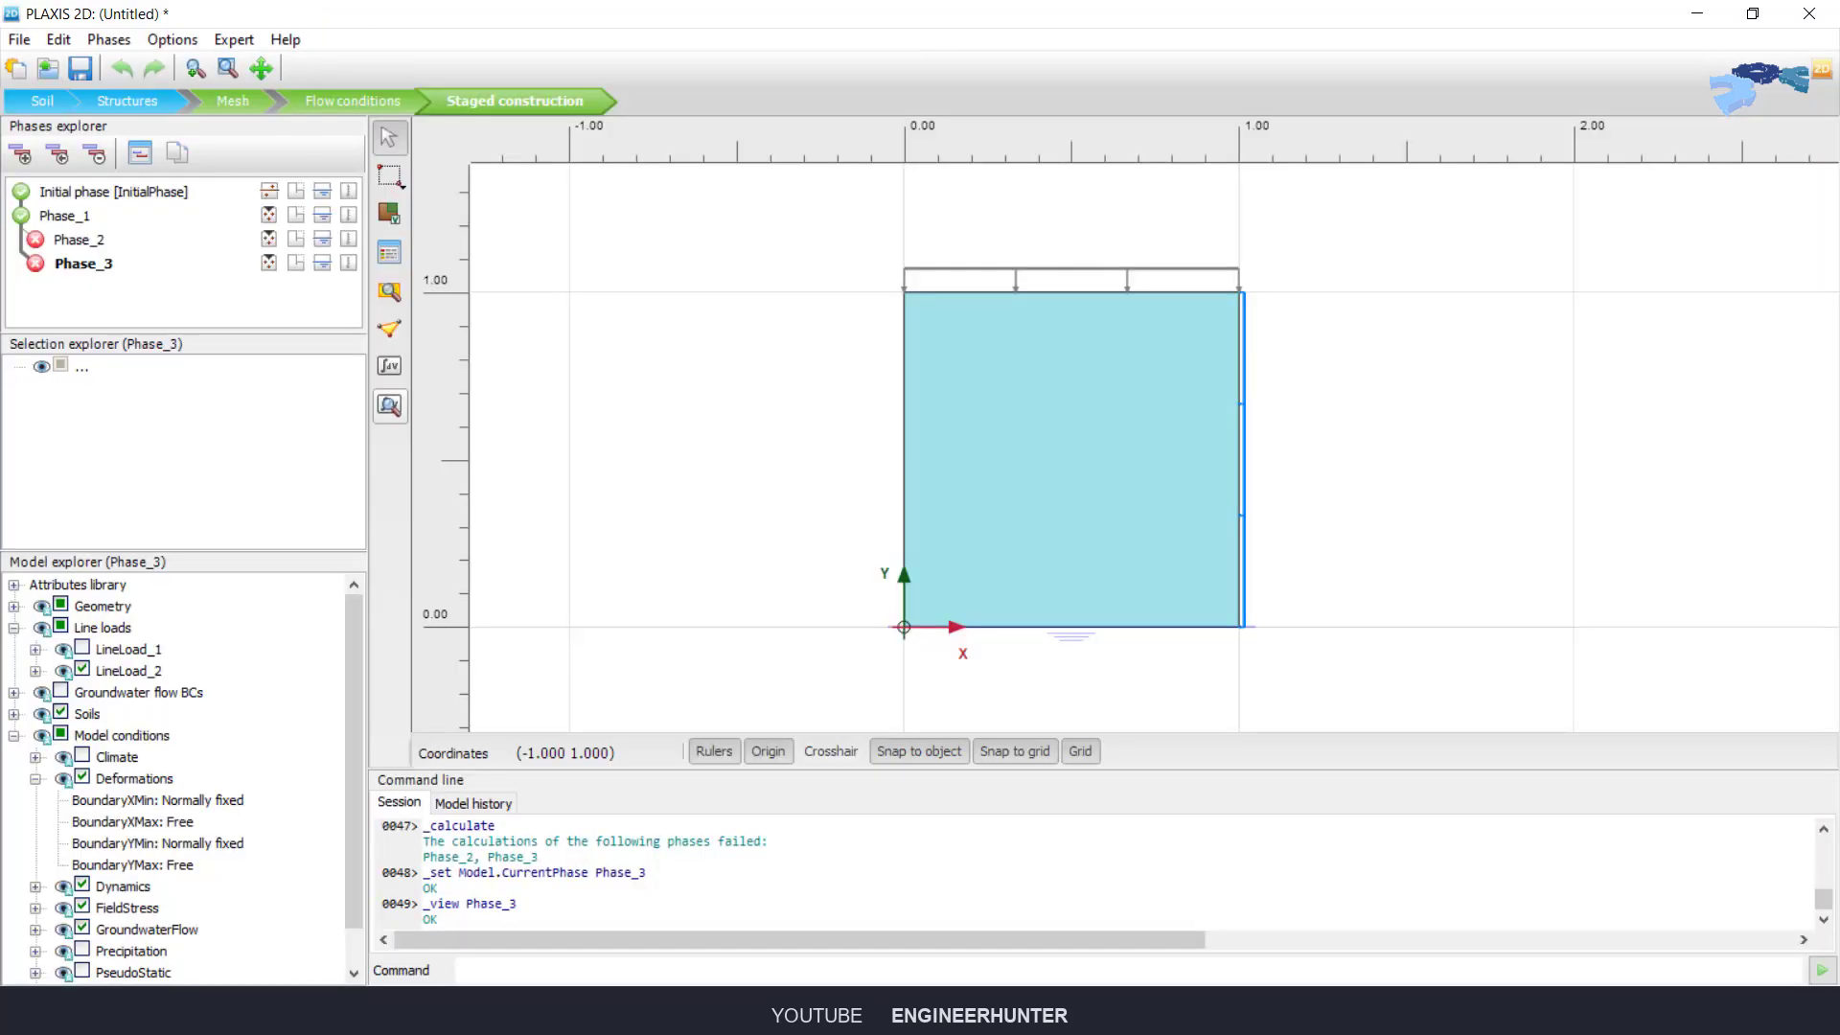
pyautogui.click(431, 1011)
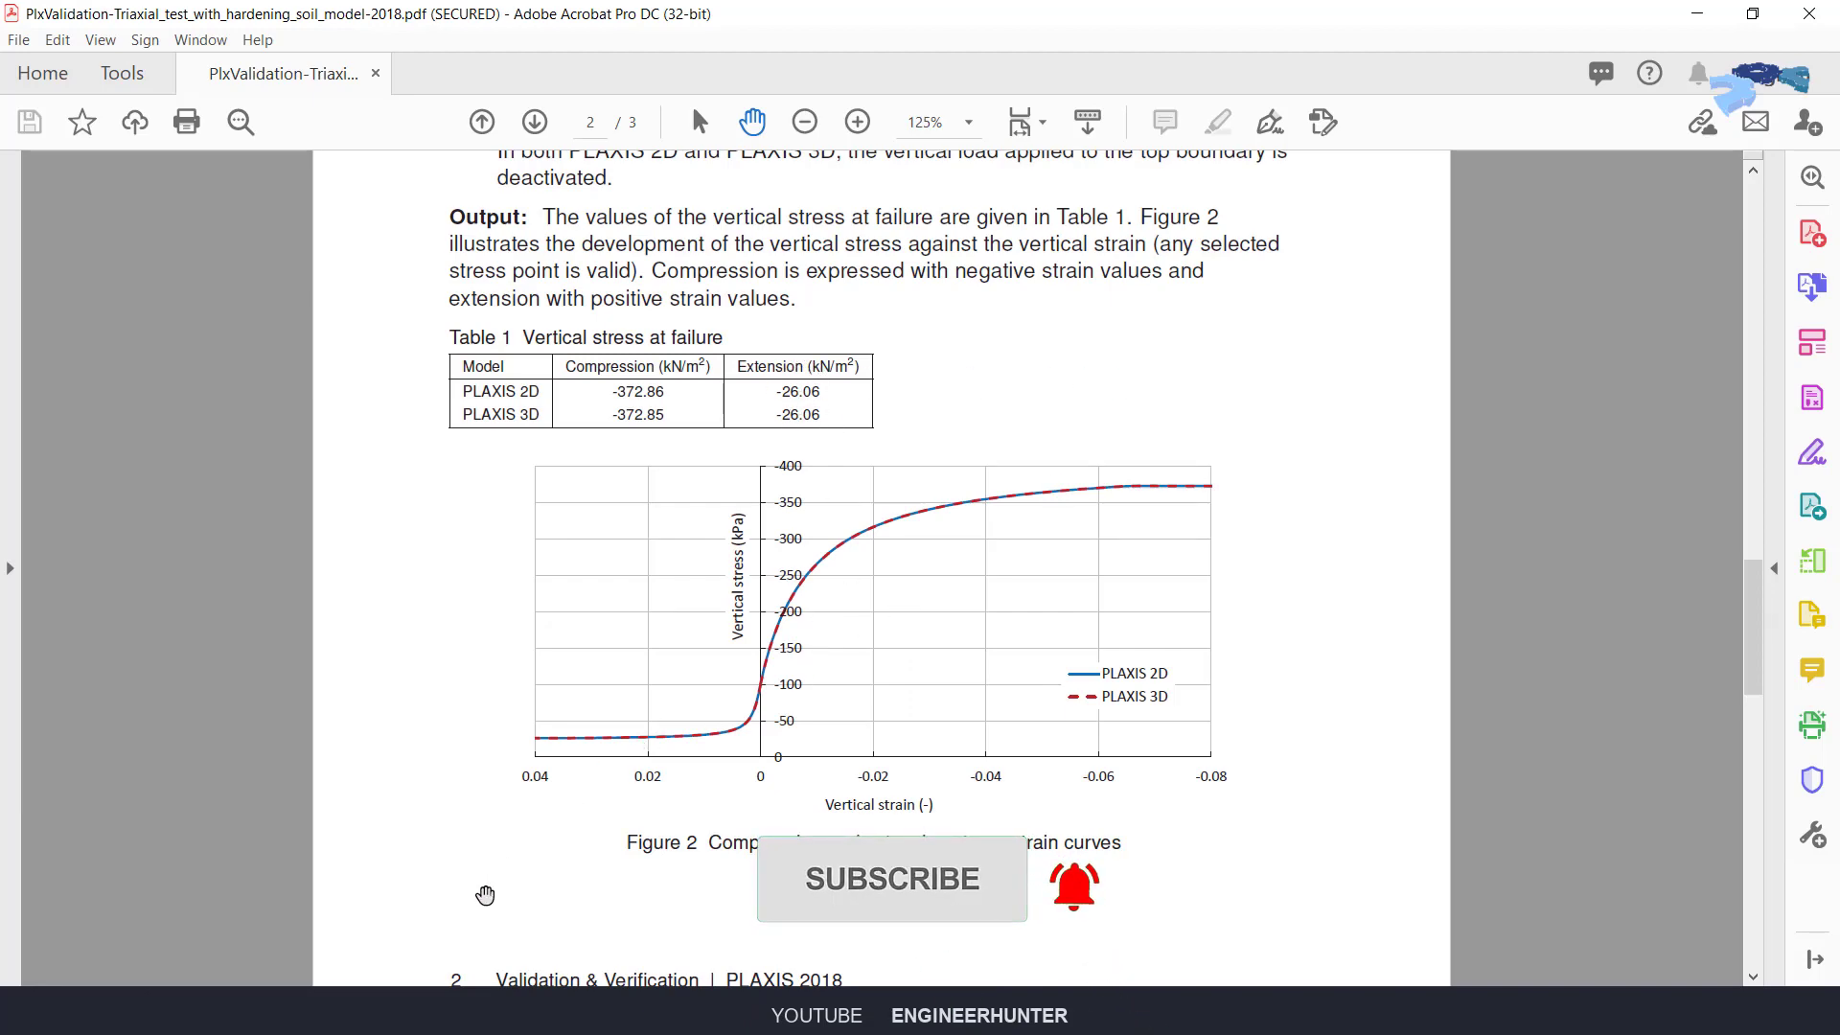
pyautogui.hotkey('alt', 'Tab')
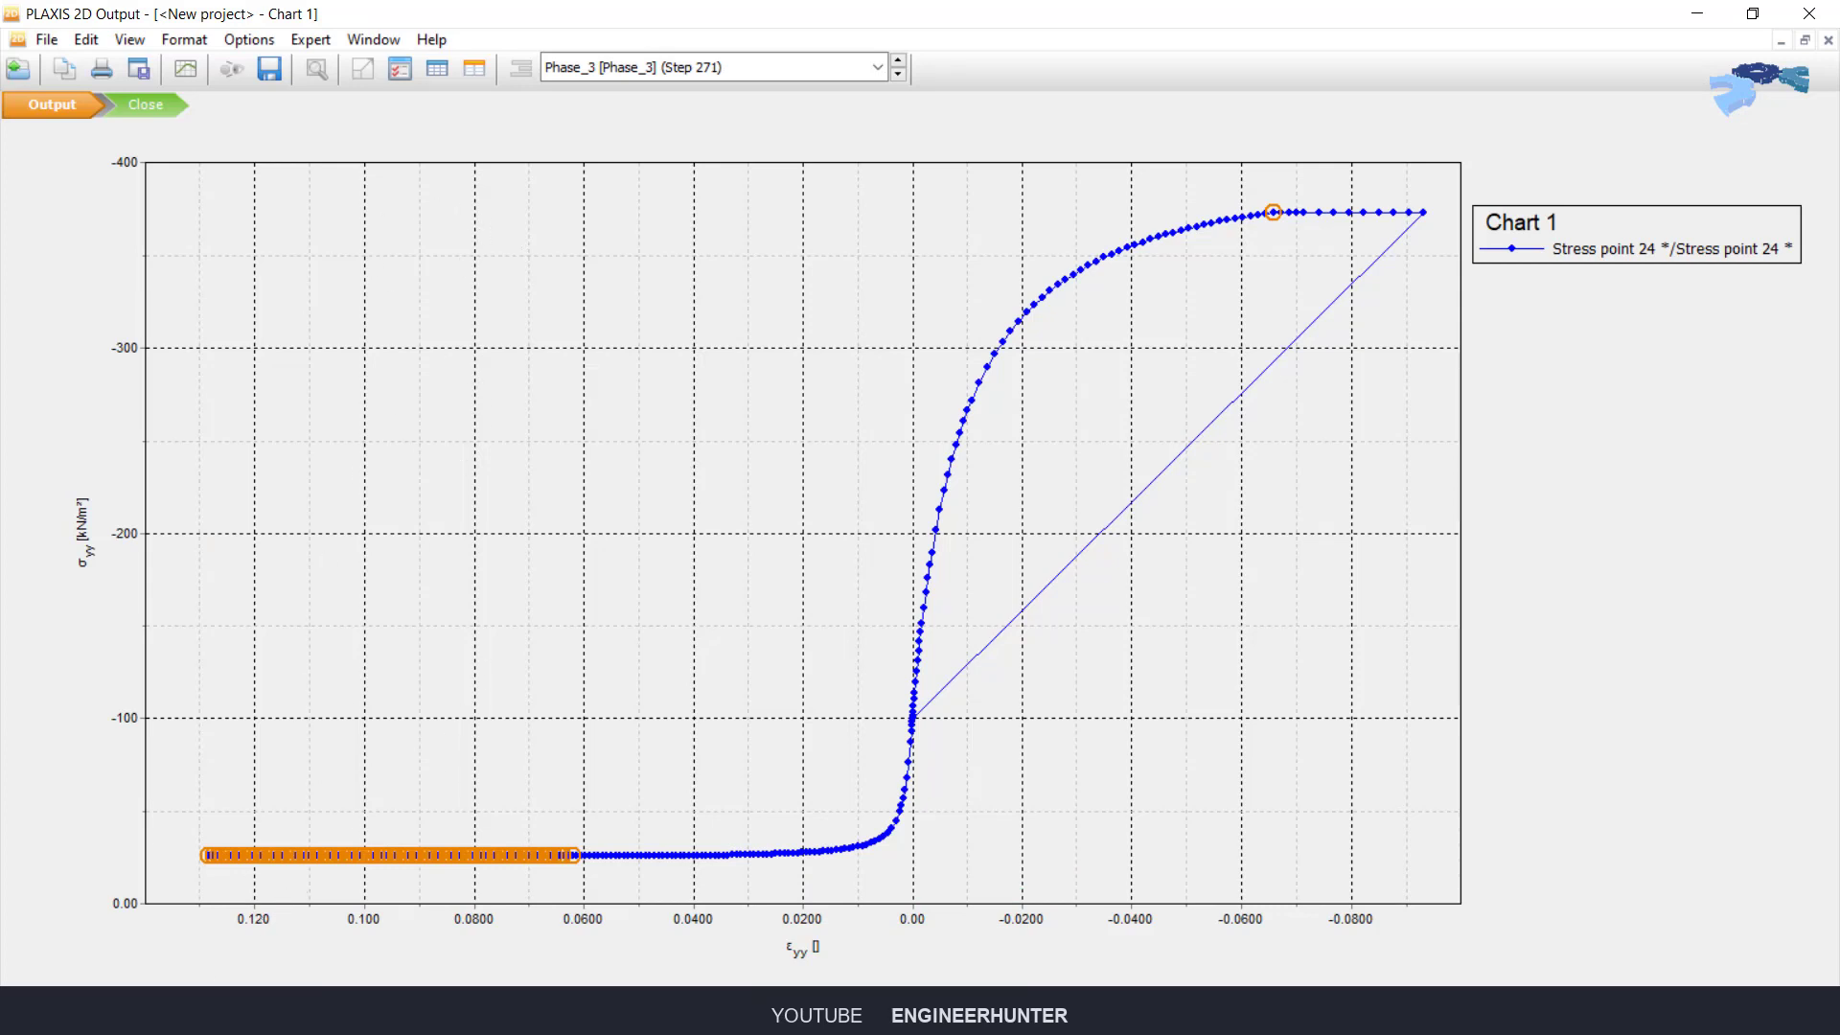
pyautogui.hotkey('alt', 'Tab')
pyautogui.scroll(6, 786, 447)
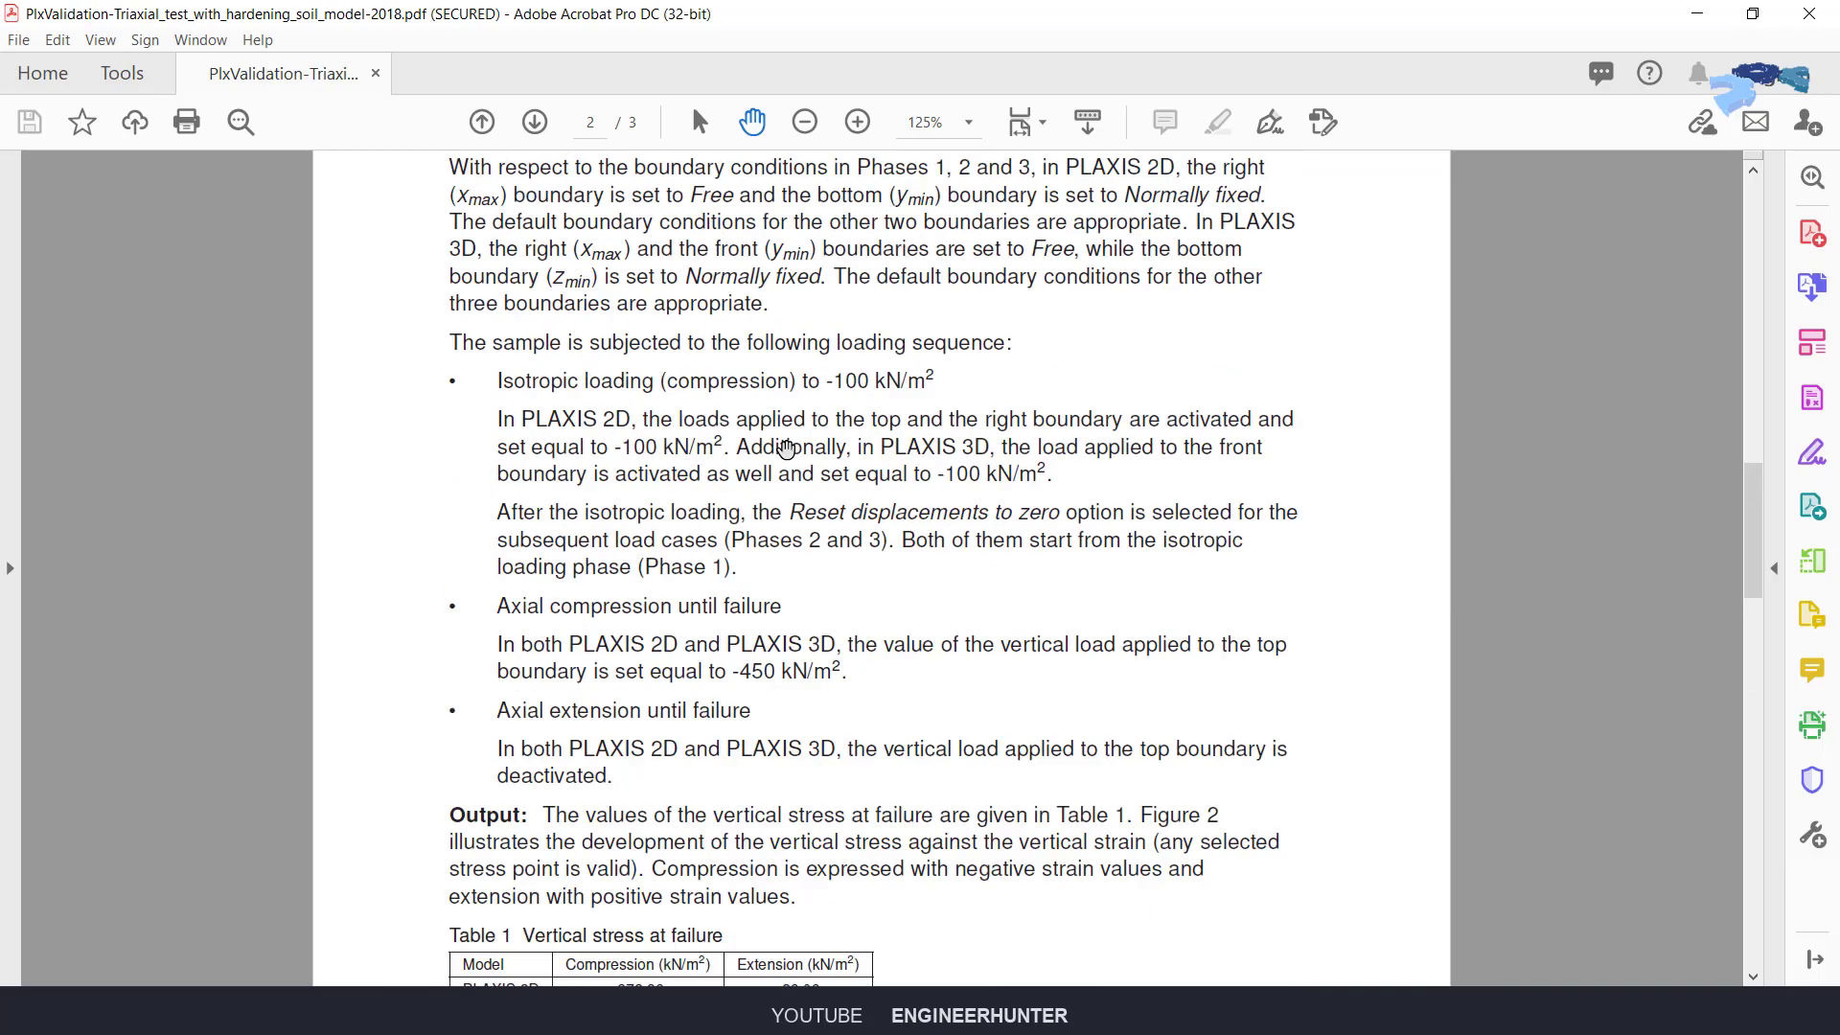
pyautogui.scroll(15, 785, 447)
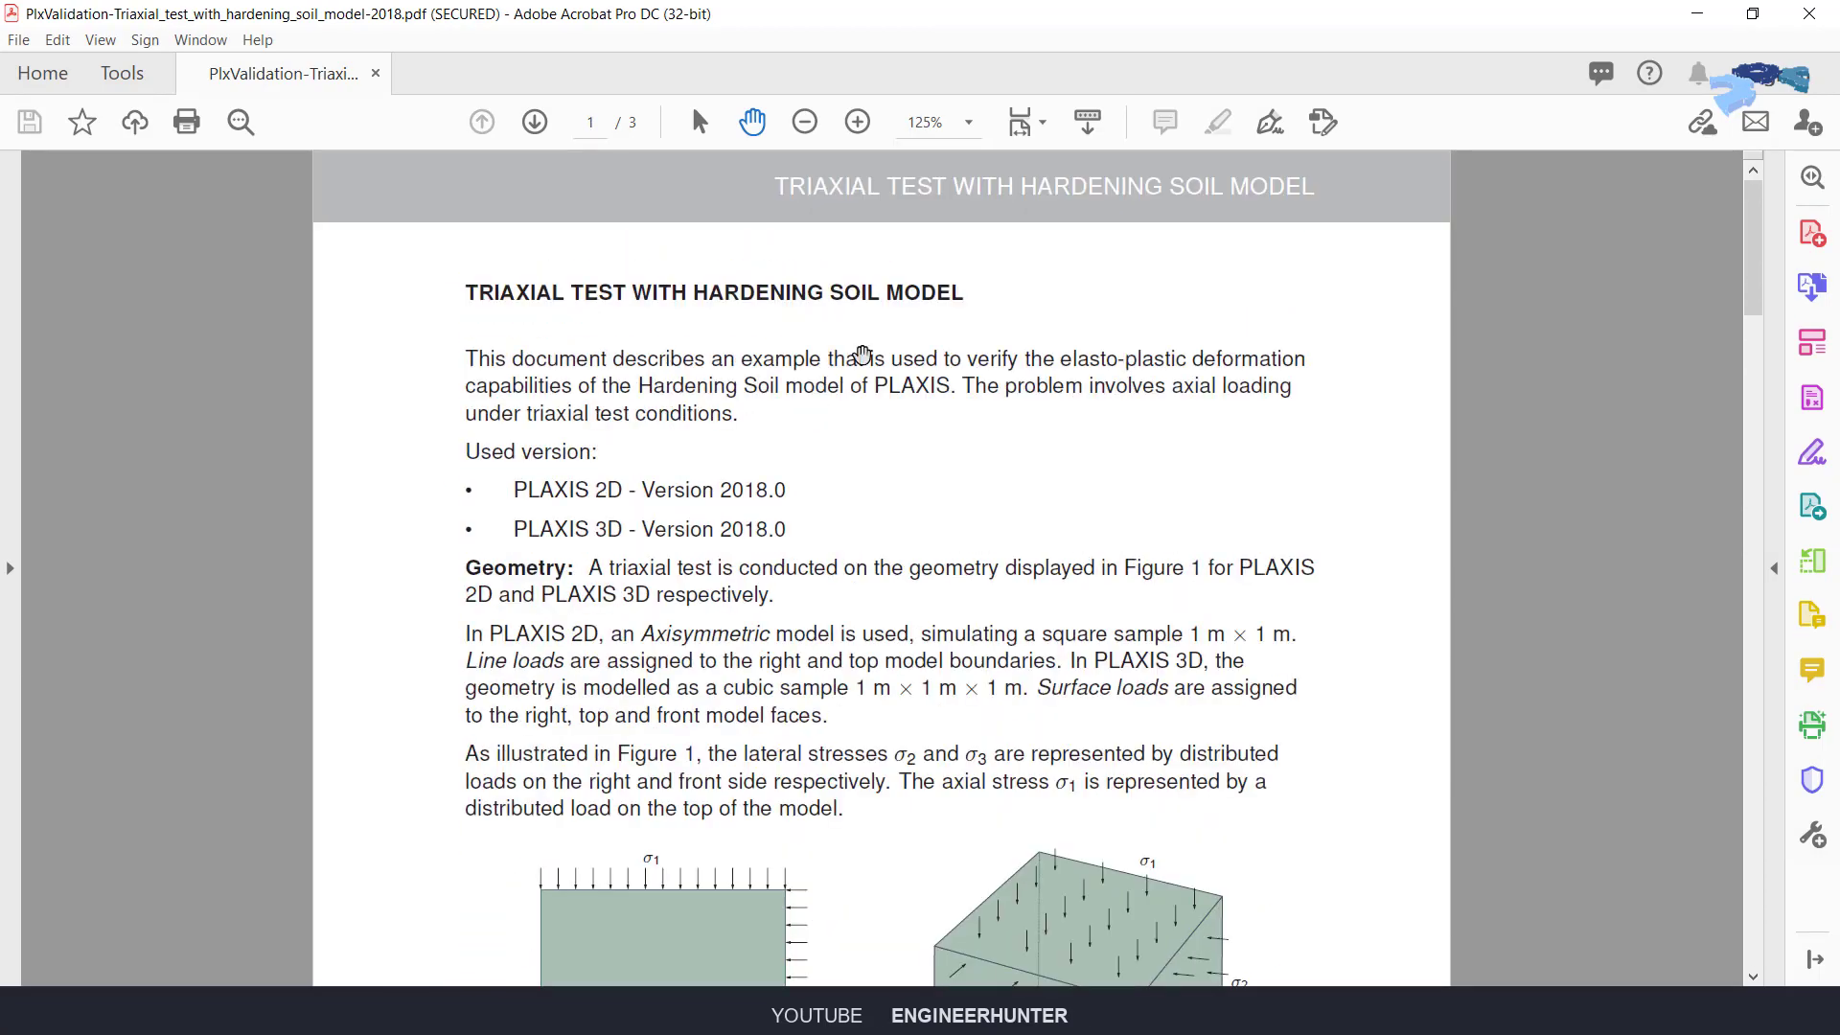
pyautogui.hotkey('alt', 'Tab')
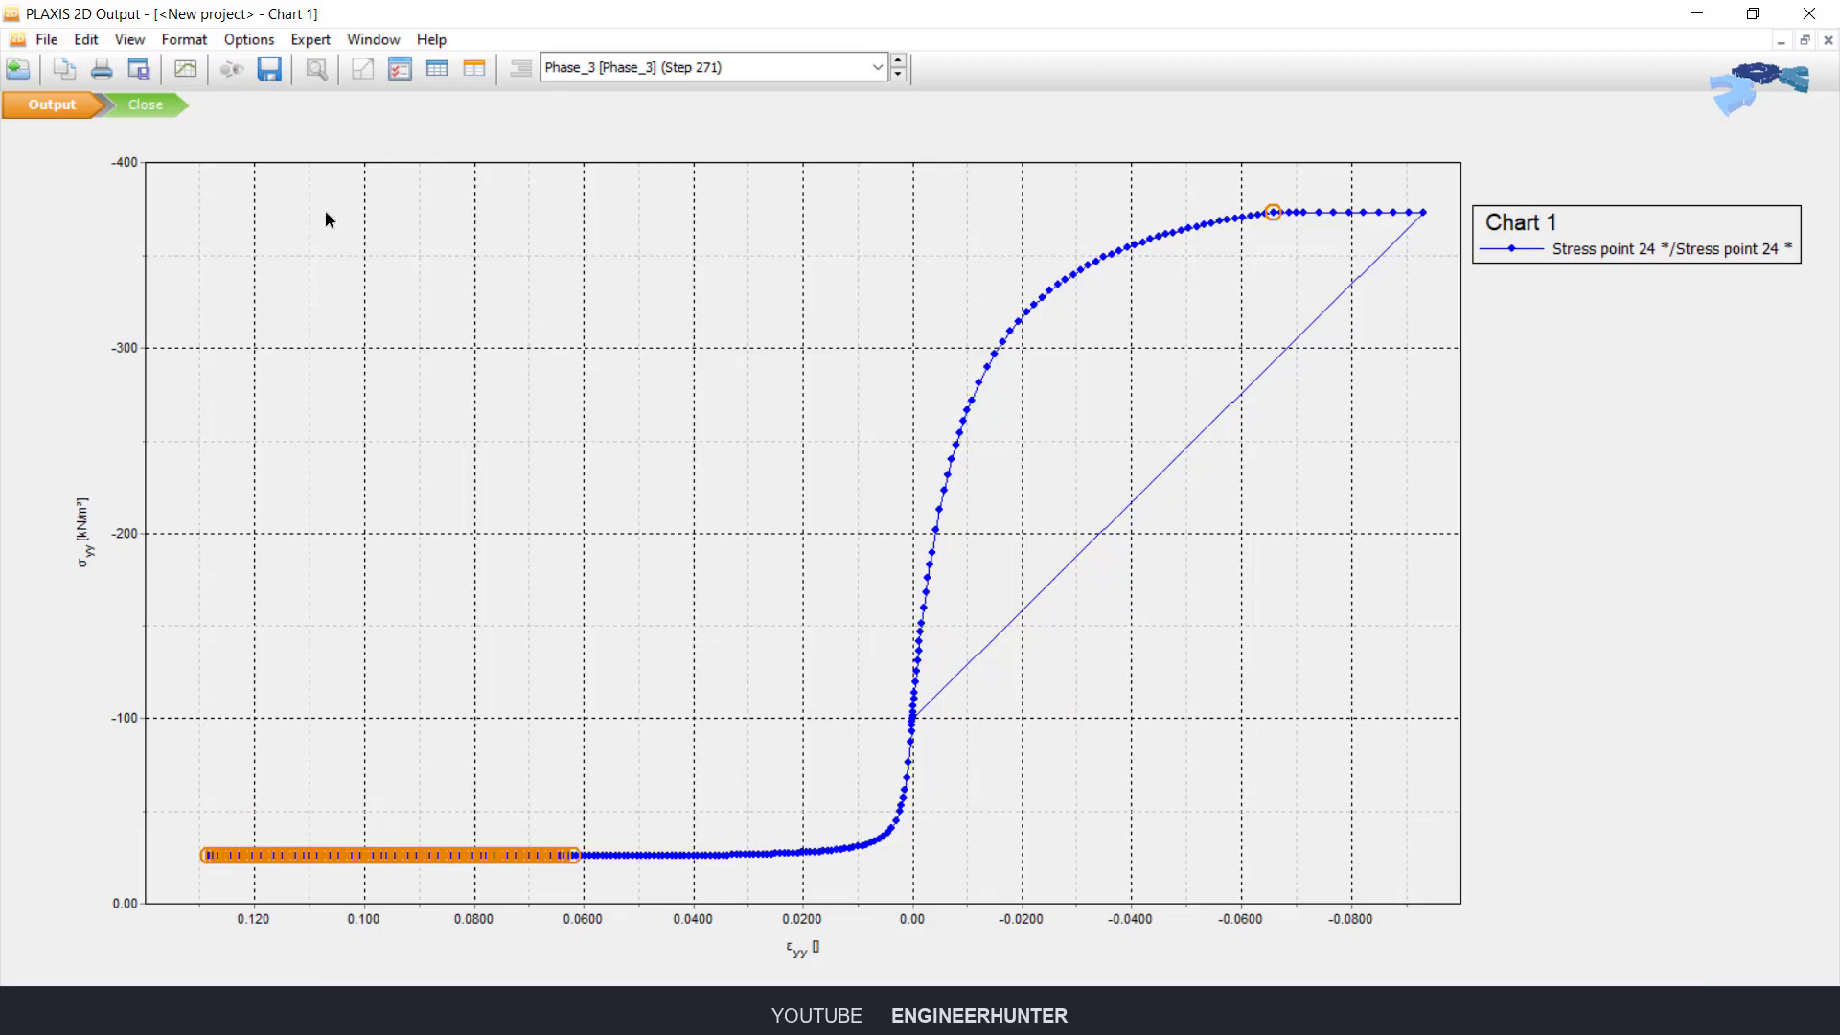
# Step: Close the stress-strain chart and save its changes
pyautogui.click(146, 105)
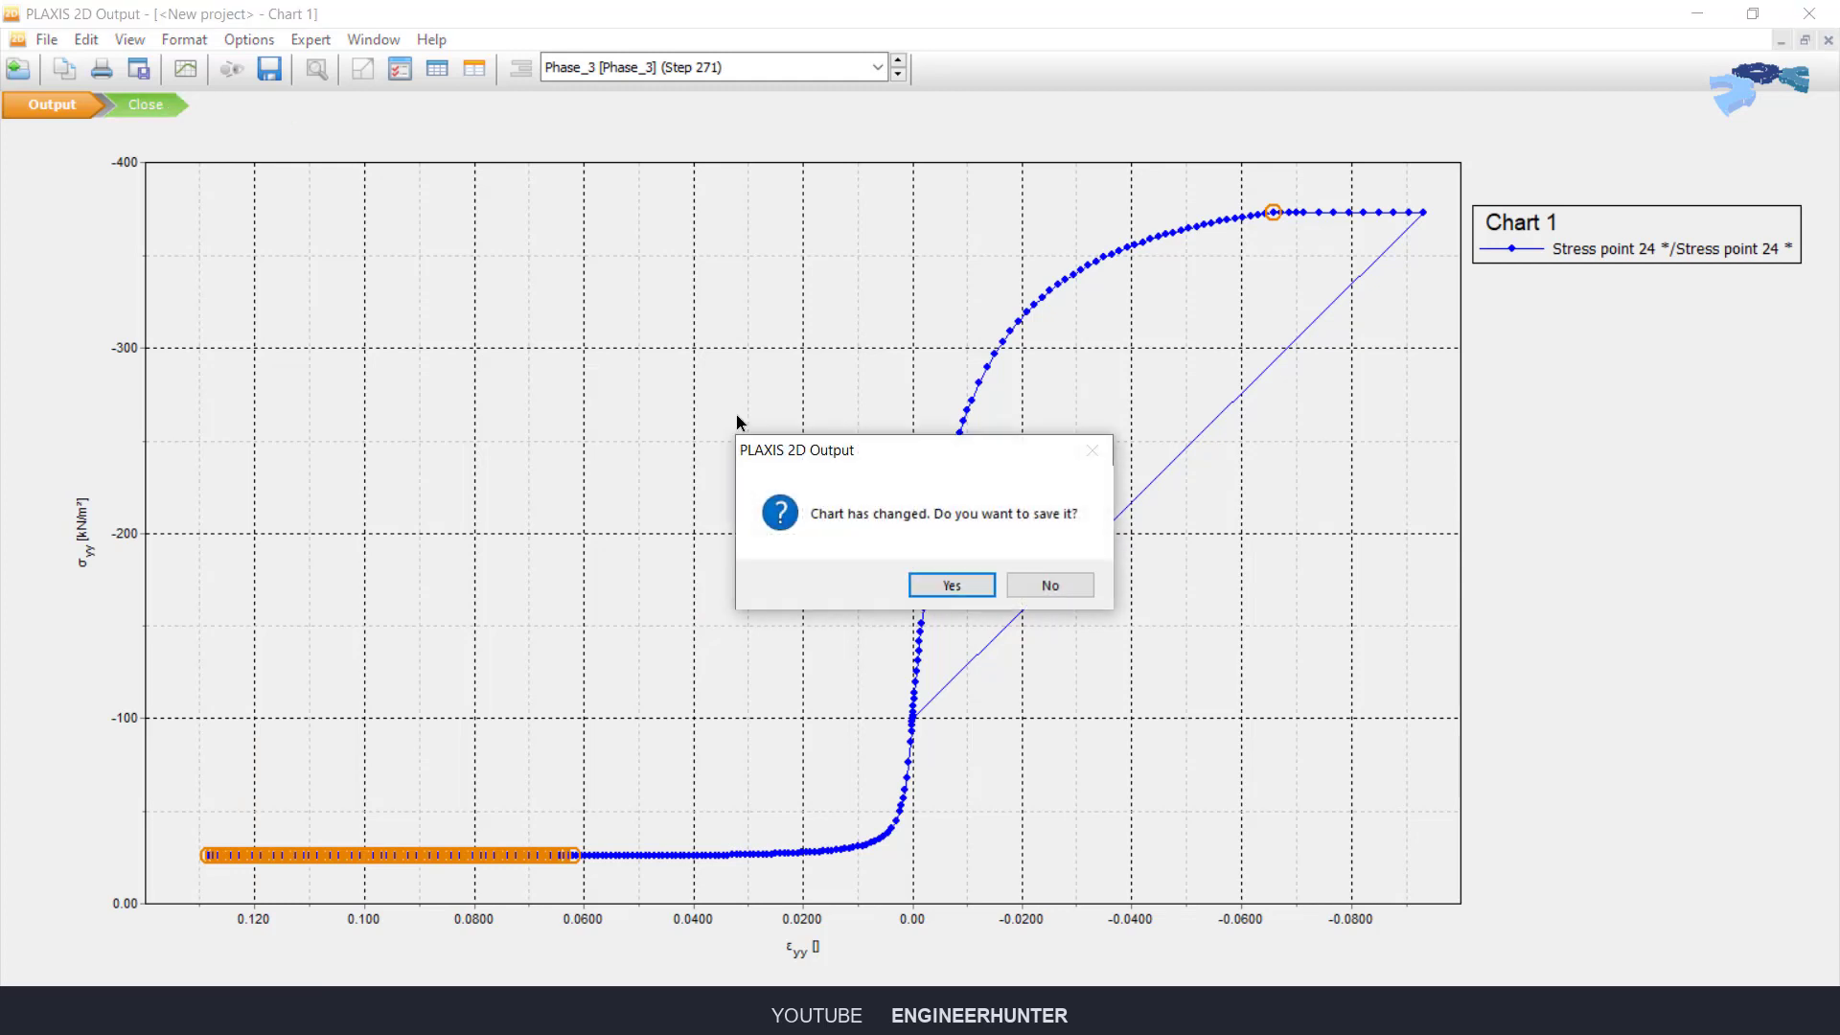
pyautogui.click(949, 585)
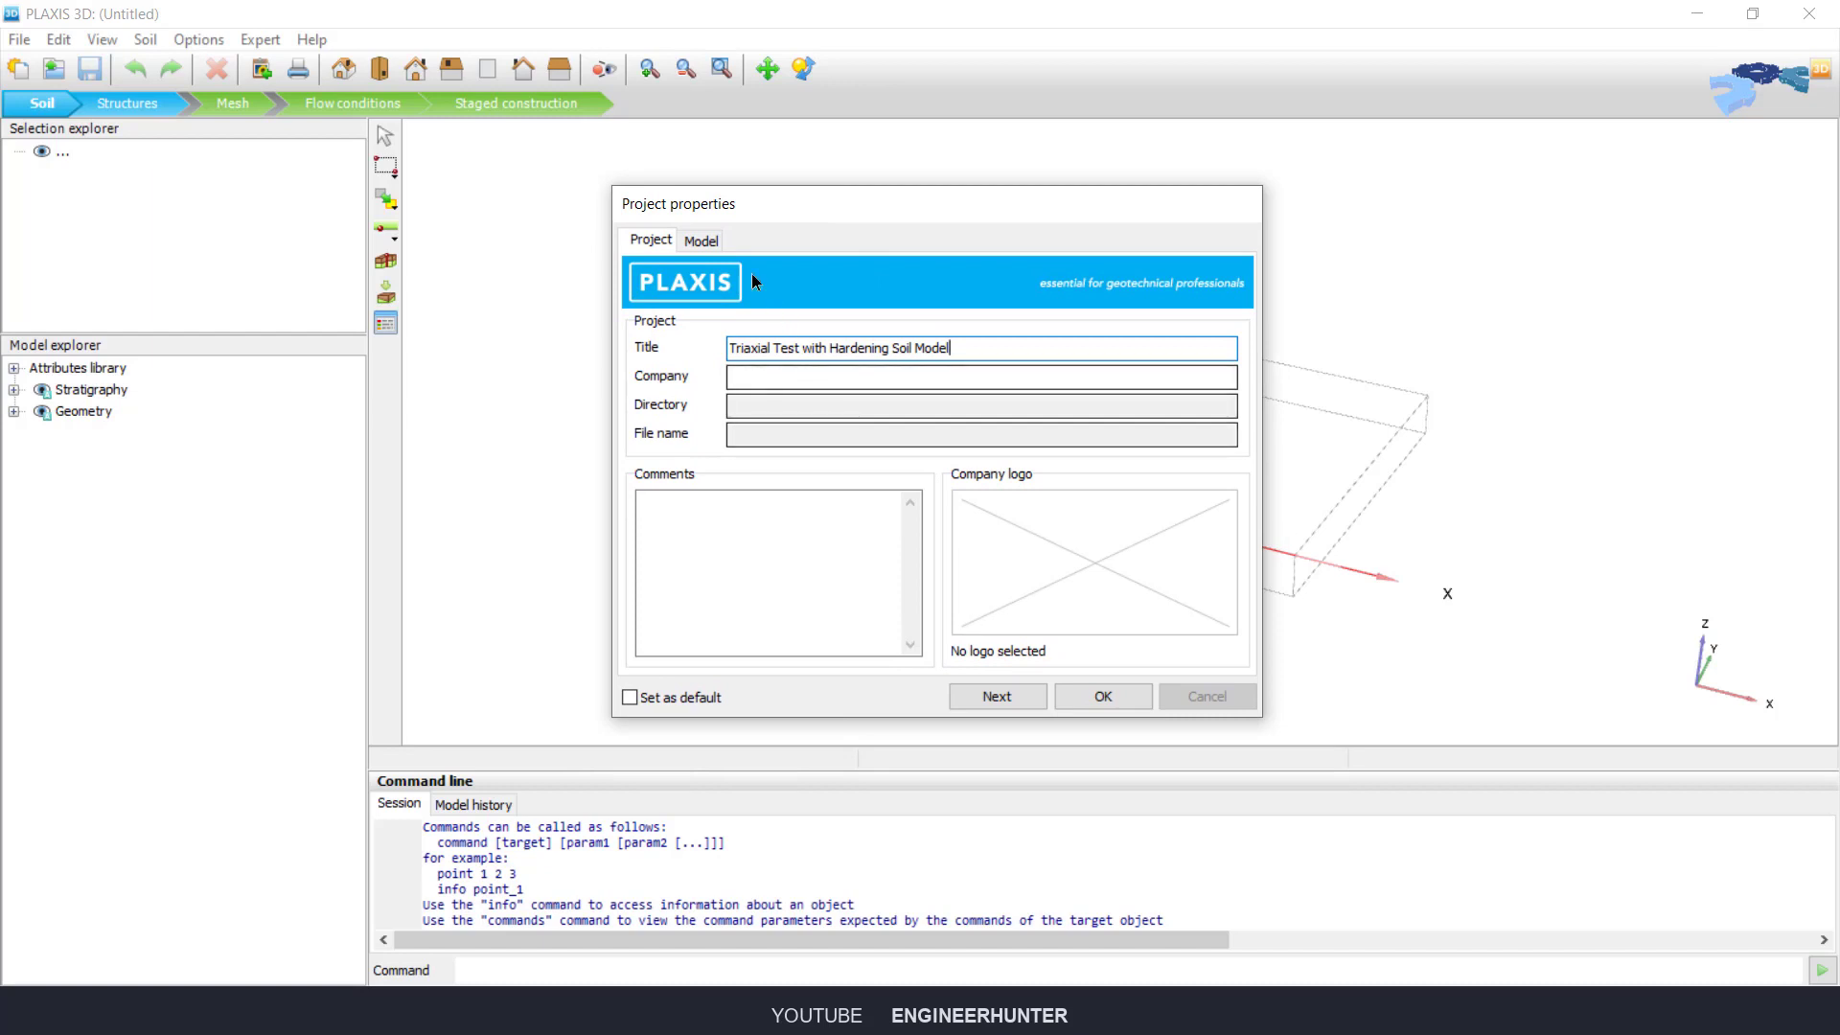
# Step: In the new PLAXIS 3D project, set the model contour to x max 1 m and y max 1 m, and accept the project properties
pyautogui.click(702, 241)
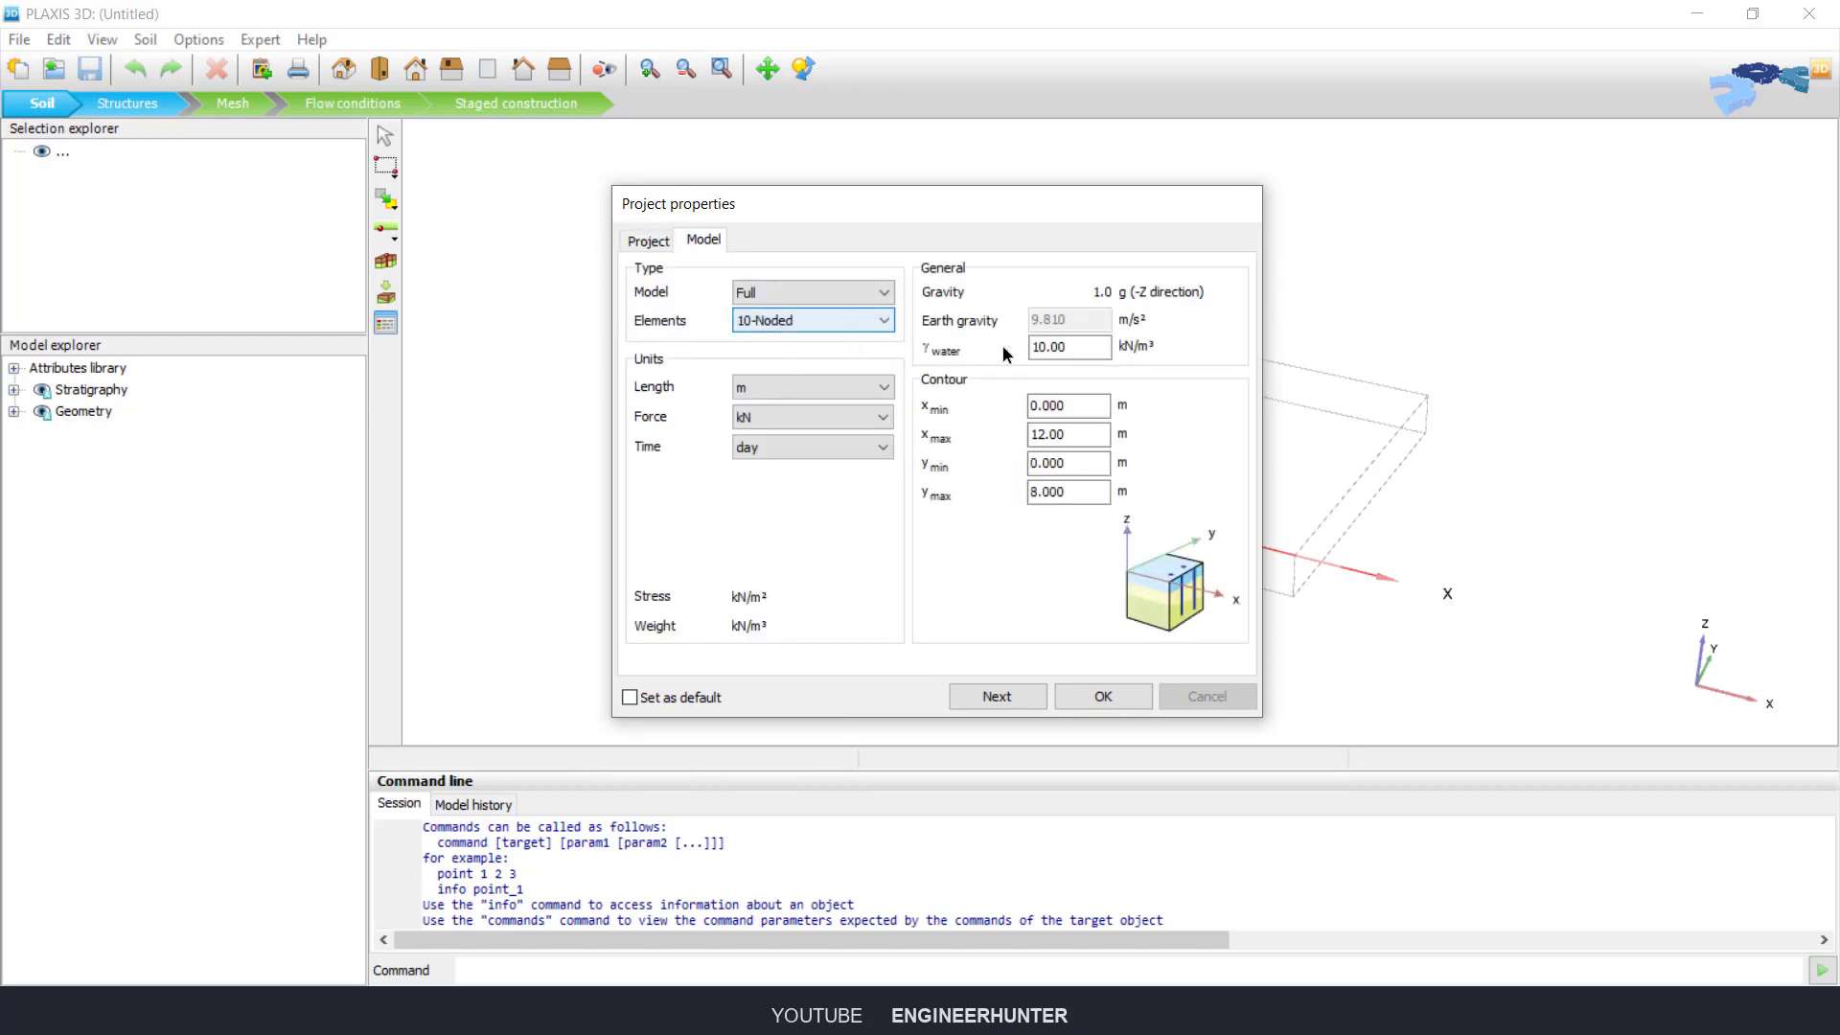
pyautogui.moveTo(1076, 433); pyautogui.dragTo(1004, 443)
pyautogui.write('1')
pyautogui.press('Tab')
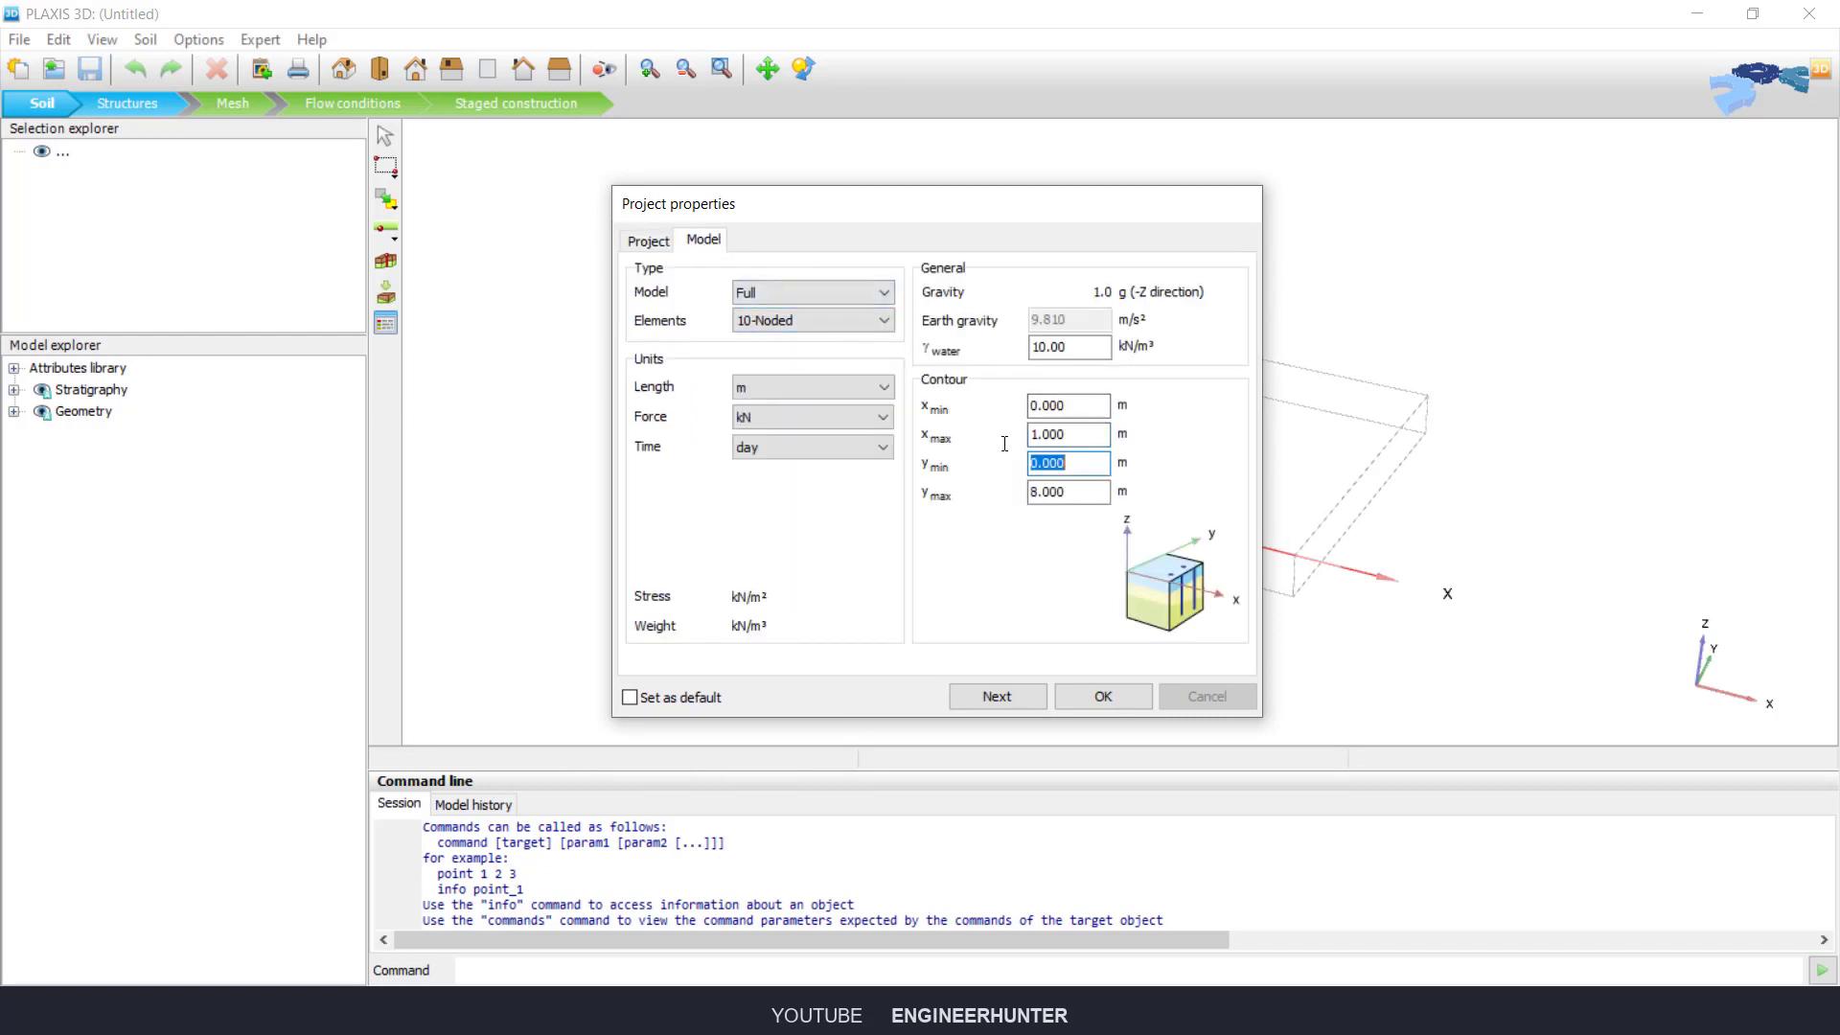
pyautogui.press('Tab')
pyautogui.write('1')
pyautogui.press('Tab')
pyautogui.click(1104, 695)
# Step: Create a borehole at the origin and add one soil layer with its top at 1 m
pyautogui.click(385, 261)
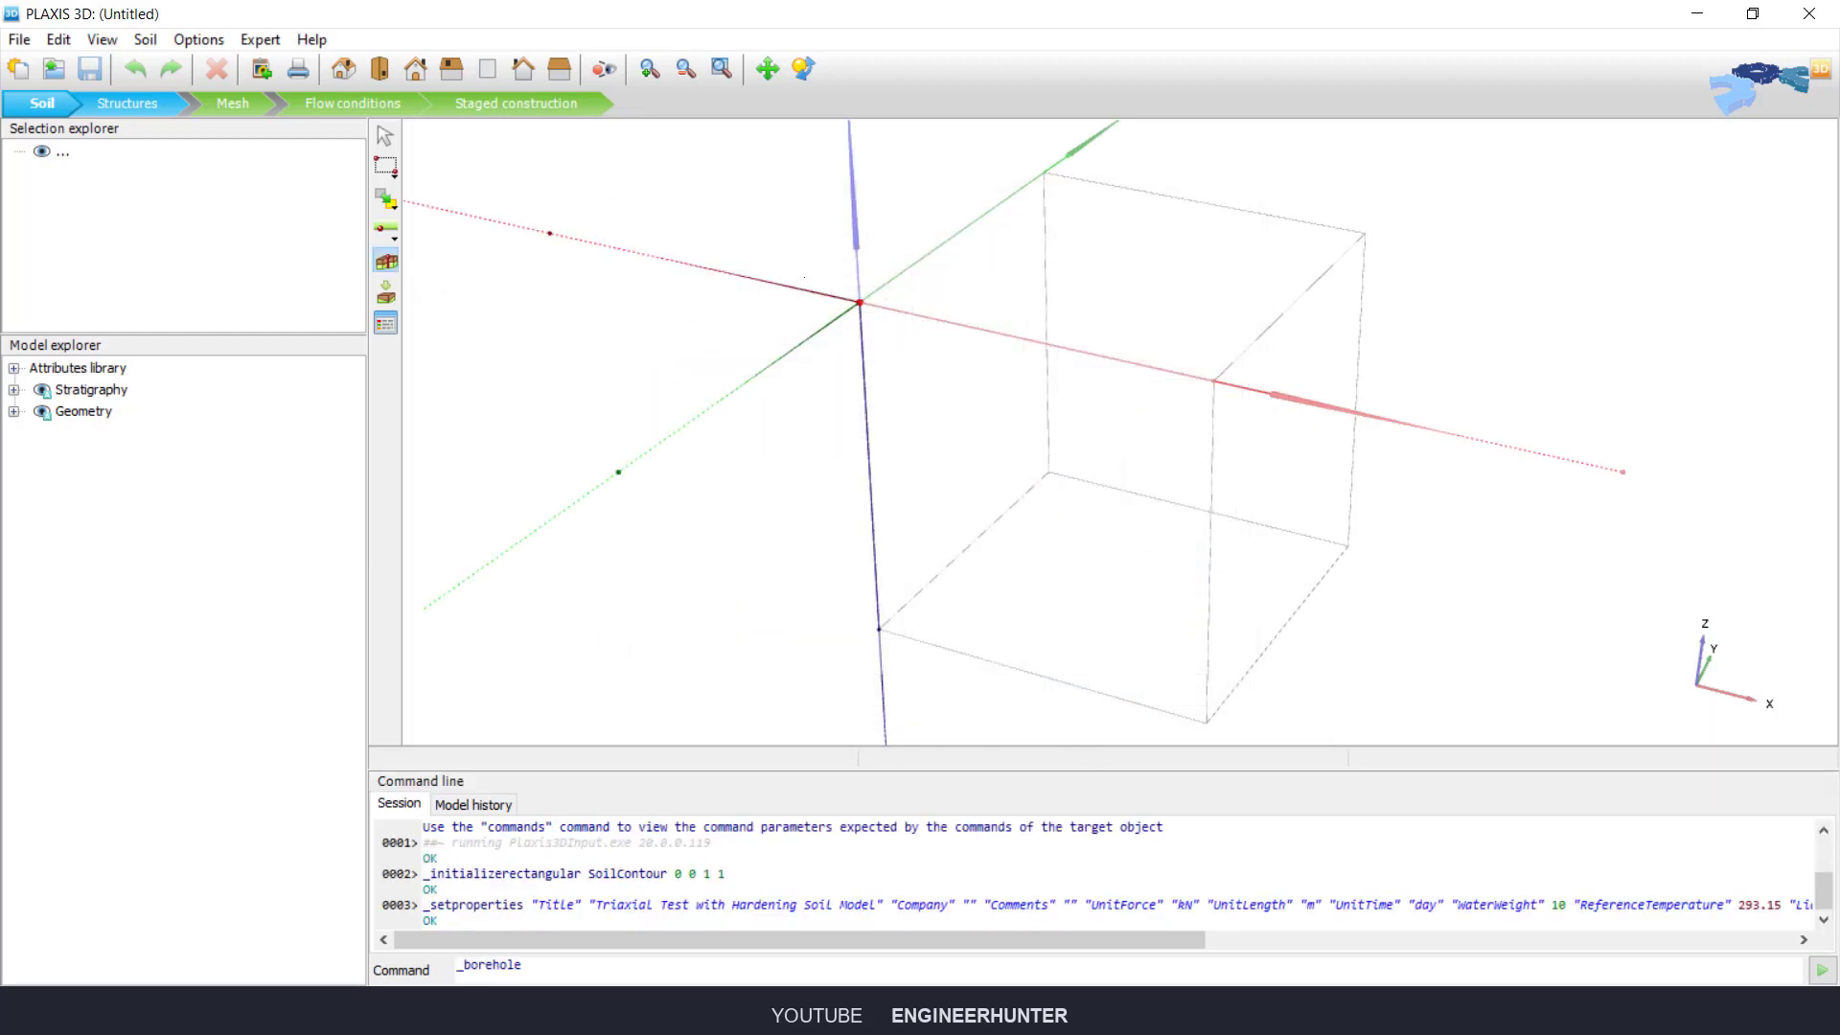
pyautogui.click(859, 303)
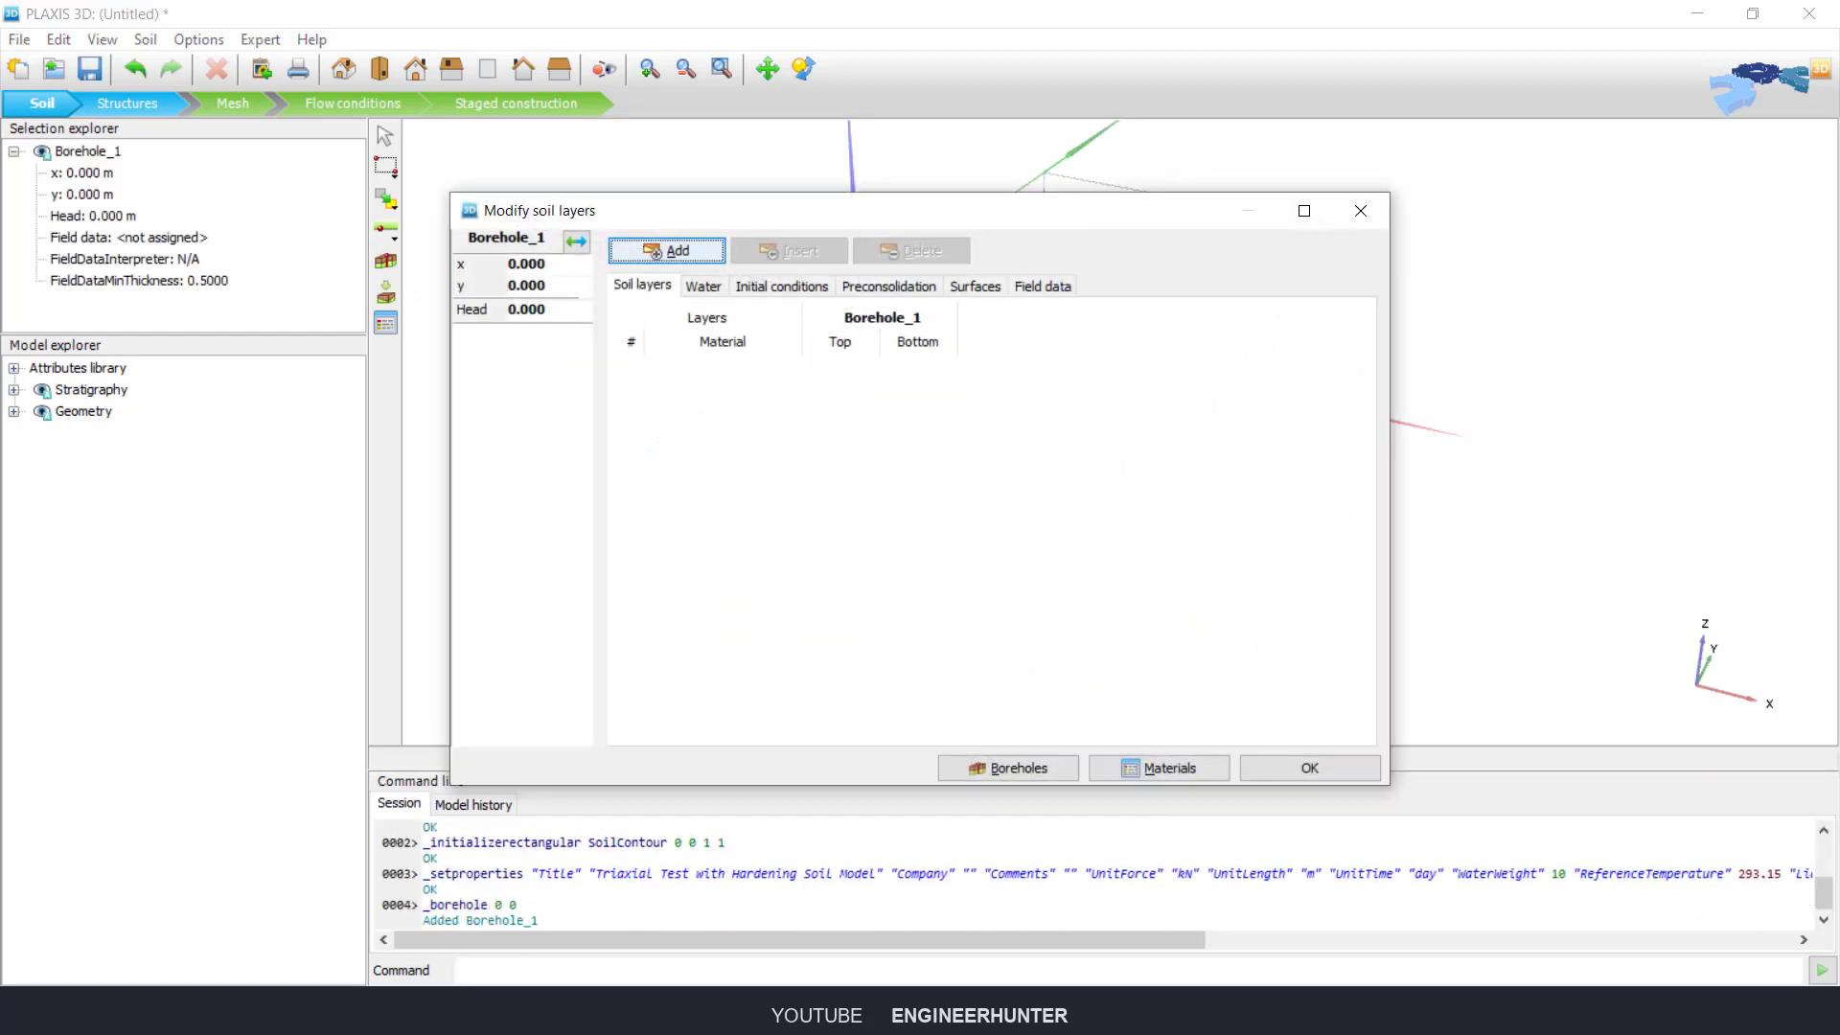
pyautogui.click(841, 371)
pyautogui.write('1')
pyautogui.press('Tab')
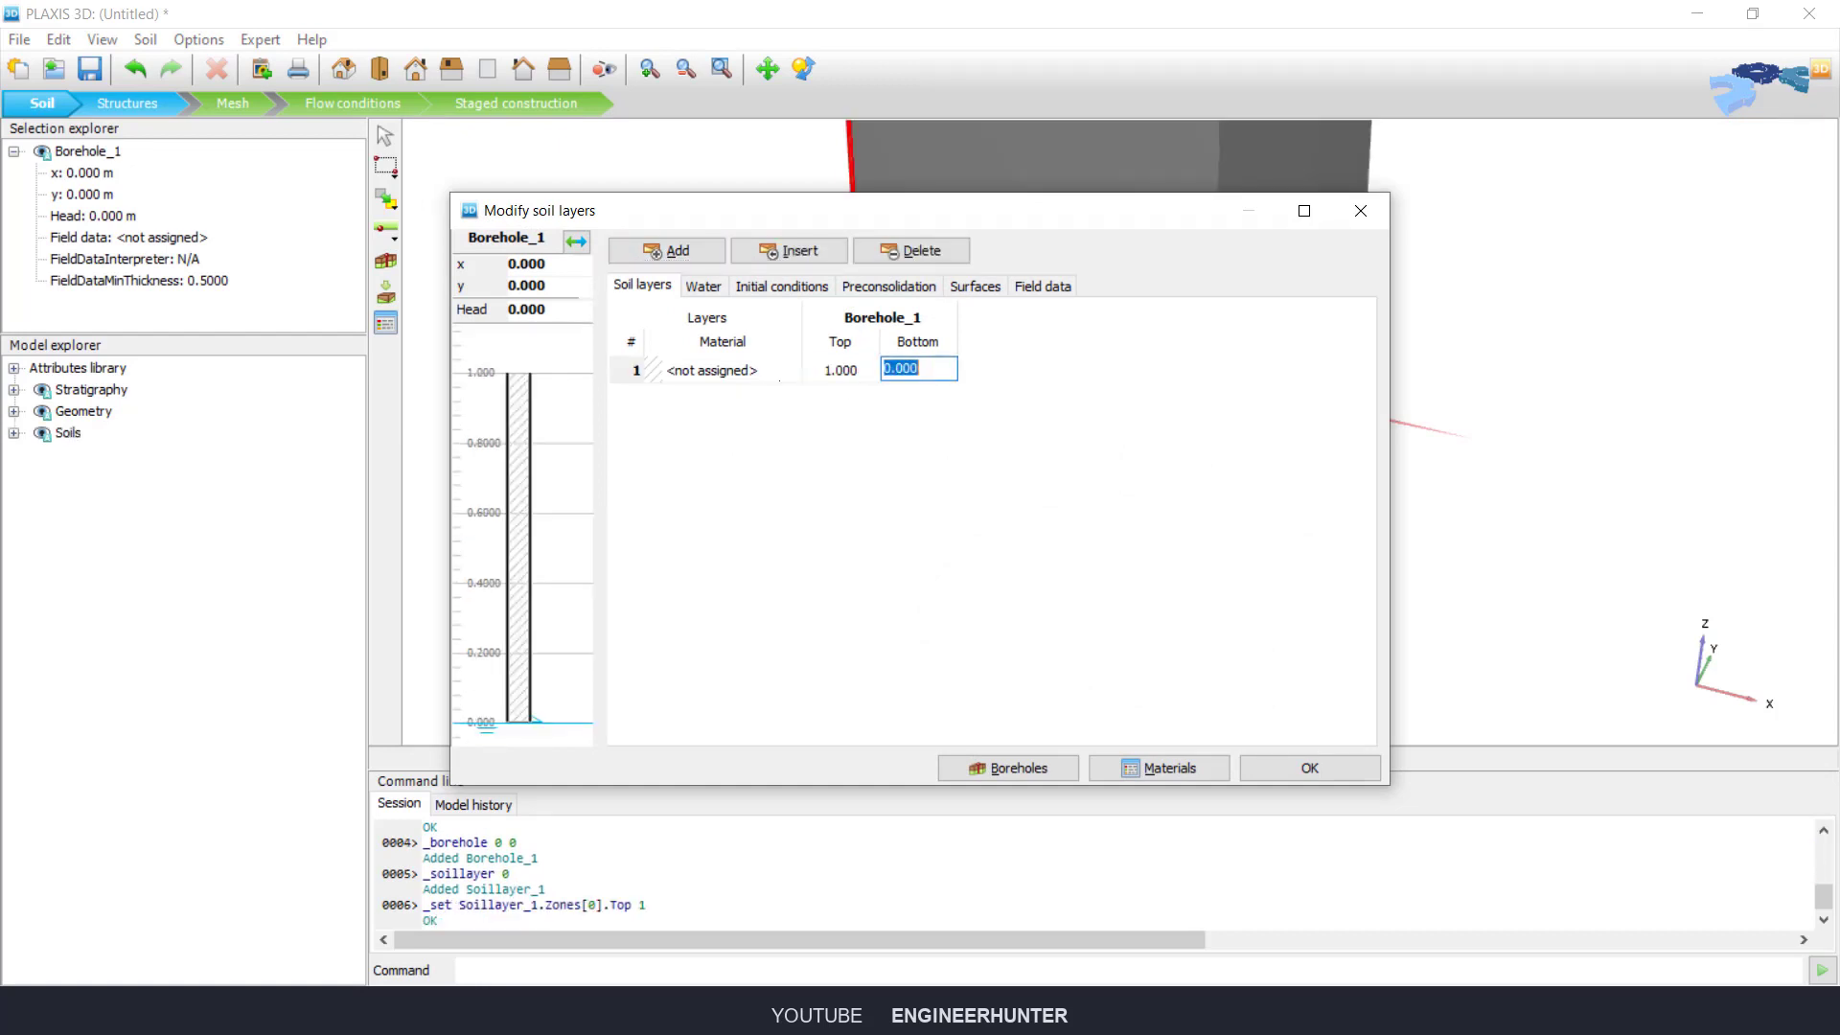
# Step: Create a new soil material set named Soil with the Hardening soil material model
pyautogui.click(1159, 768)
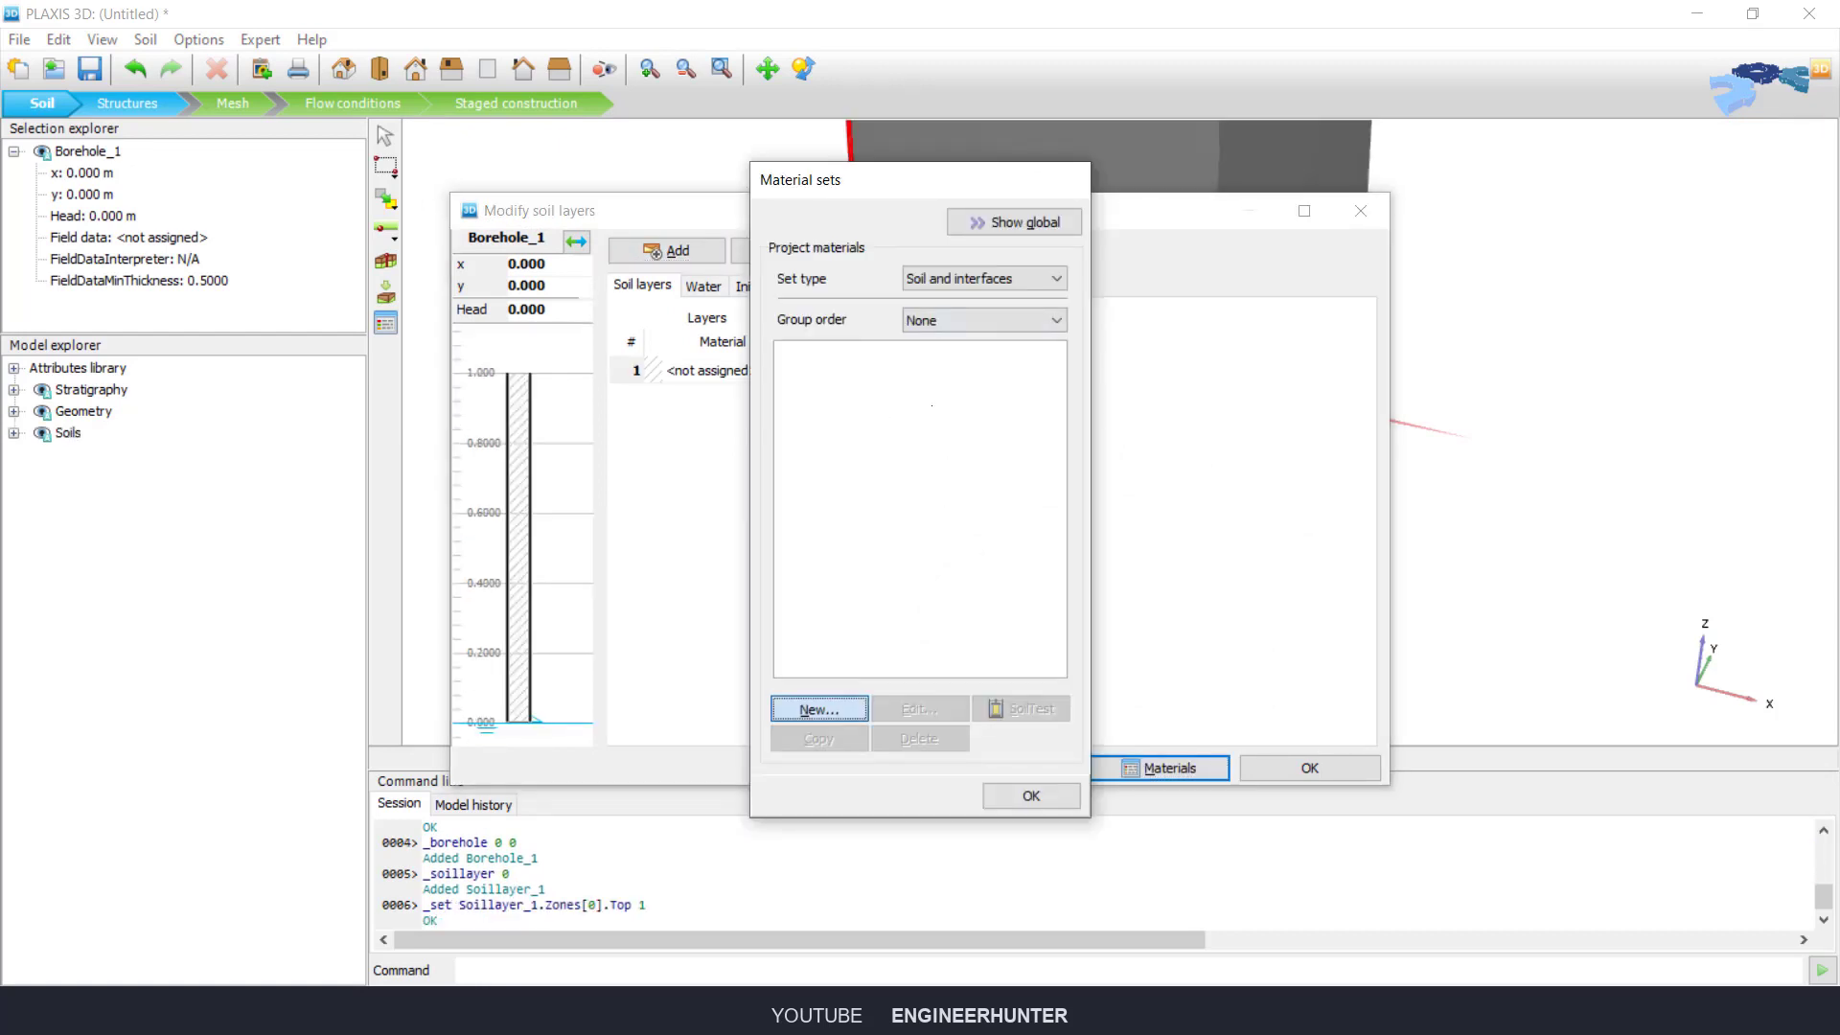
pyautogui.click(819, 708)
pyautogui.write('Soil')
pyautogui.press('Tab')
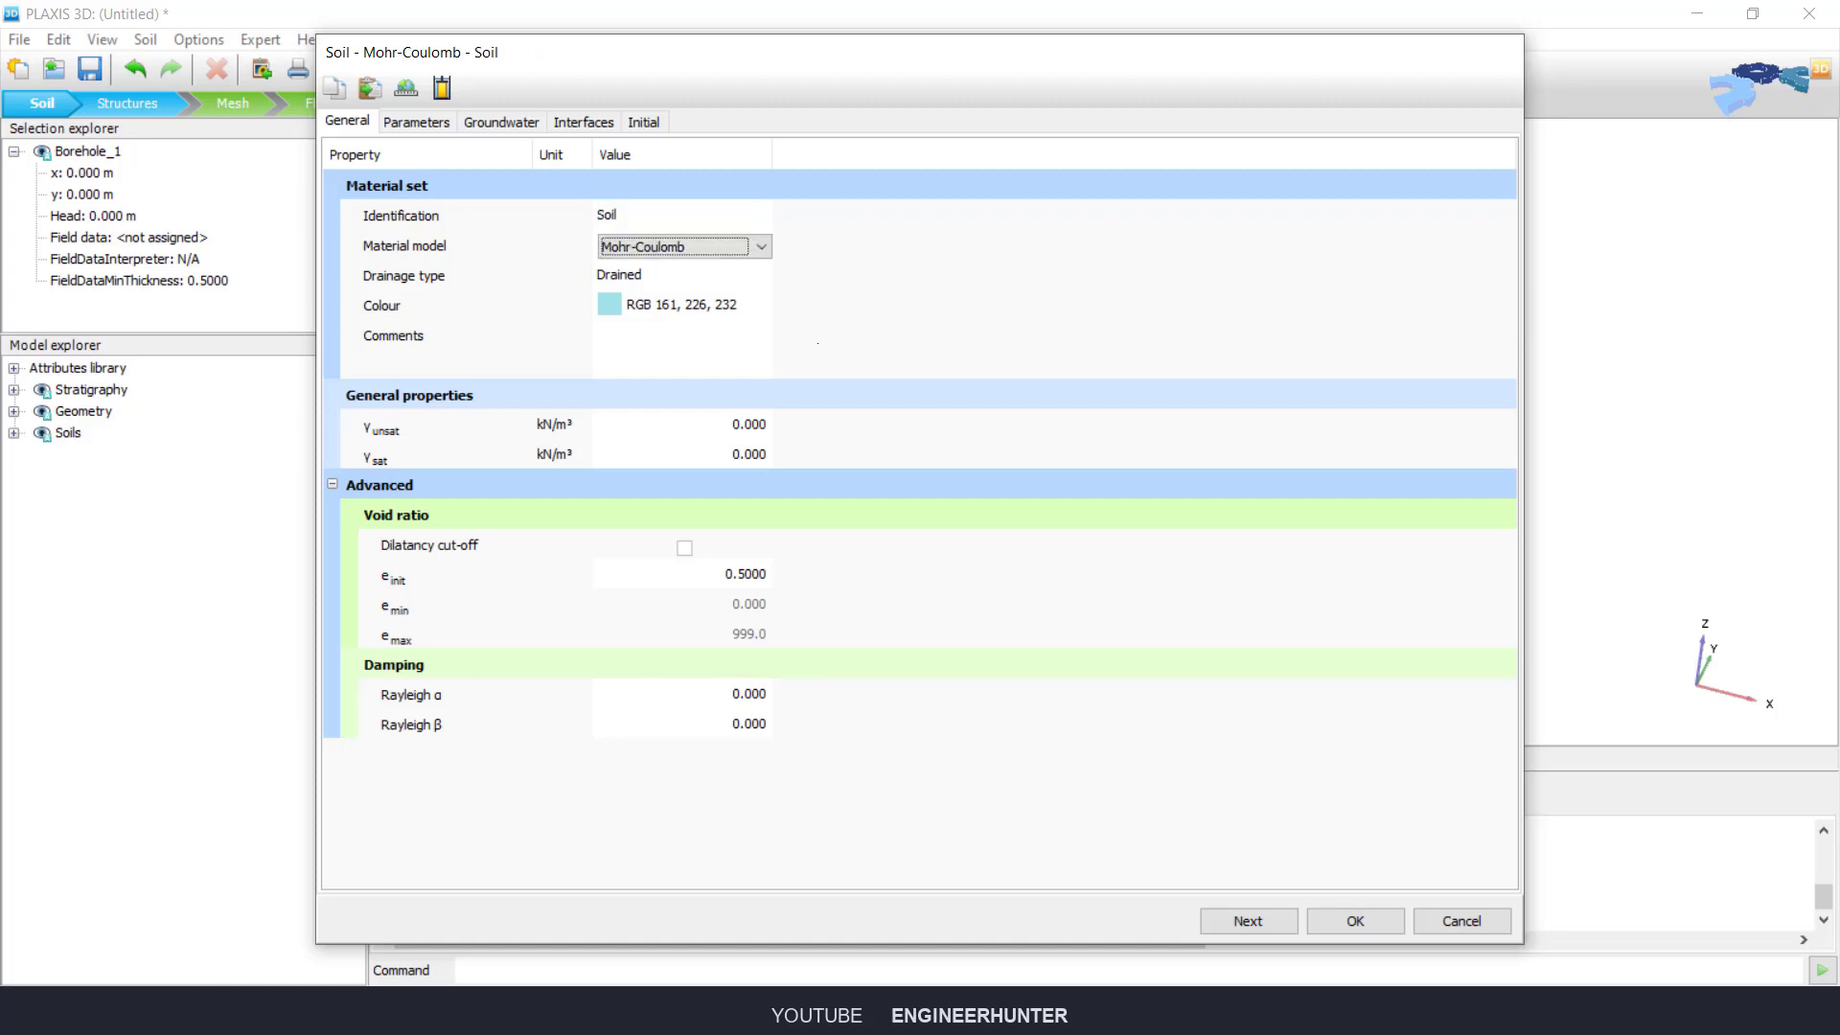
pyautogui.click(709, 247)
pyautogui.click(680, 299)
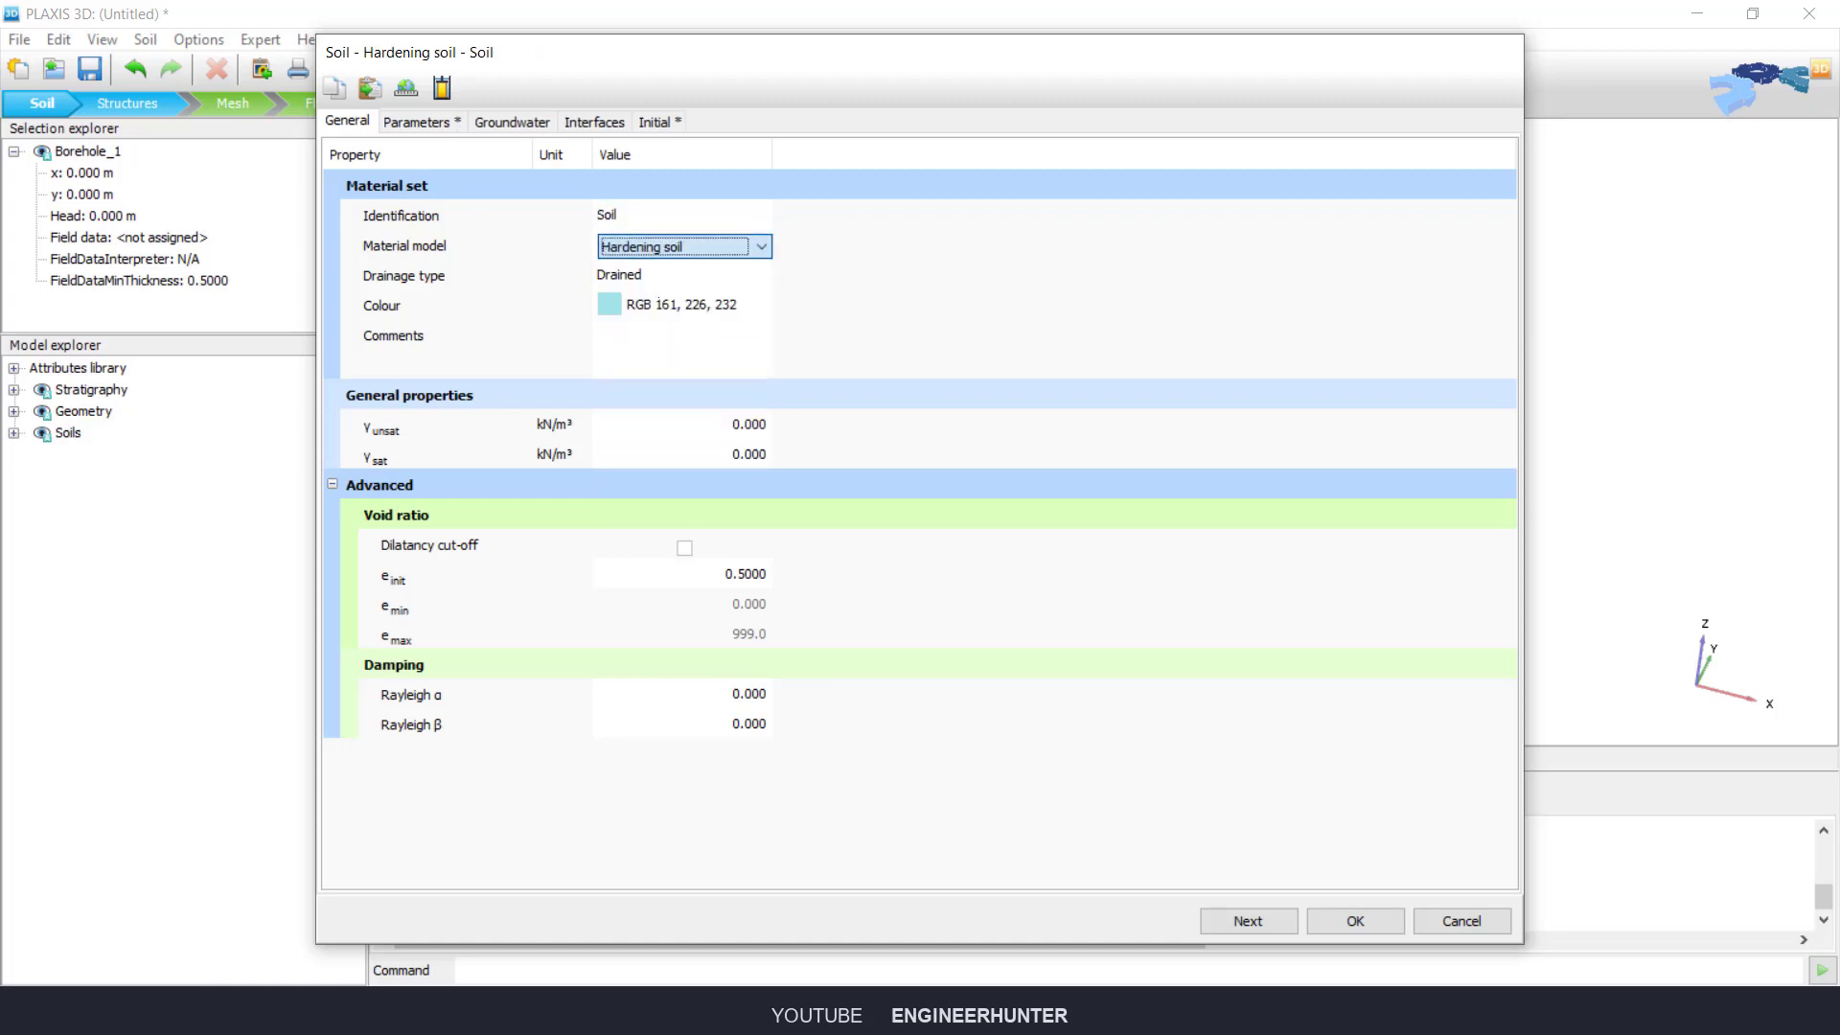
# Step: Set the material's reference stiffnesses E50 and Eoed to 2E6 kN/m² each
pyautogui.click(429, 123)
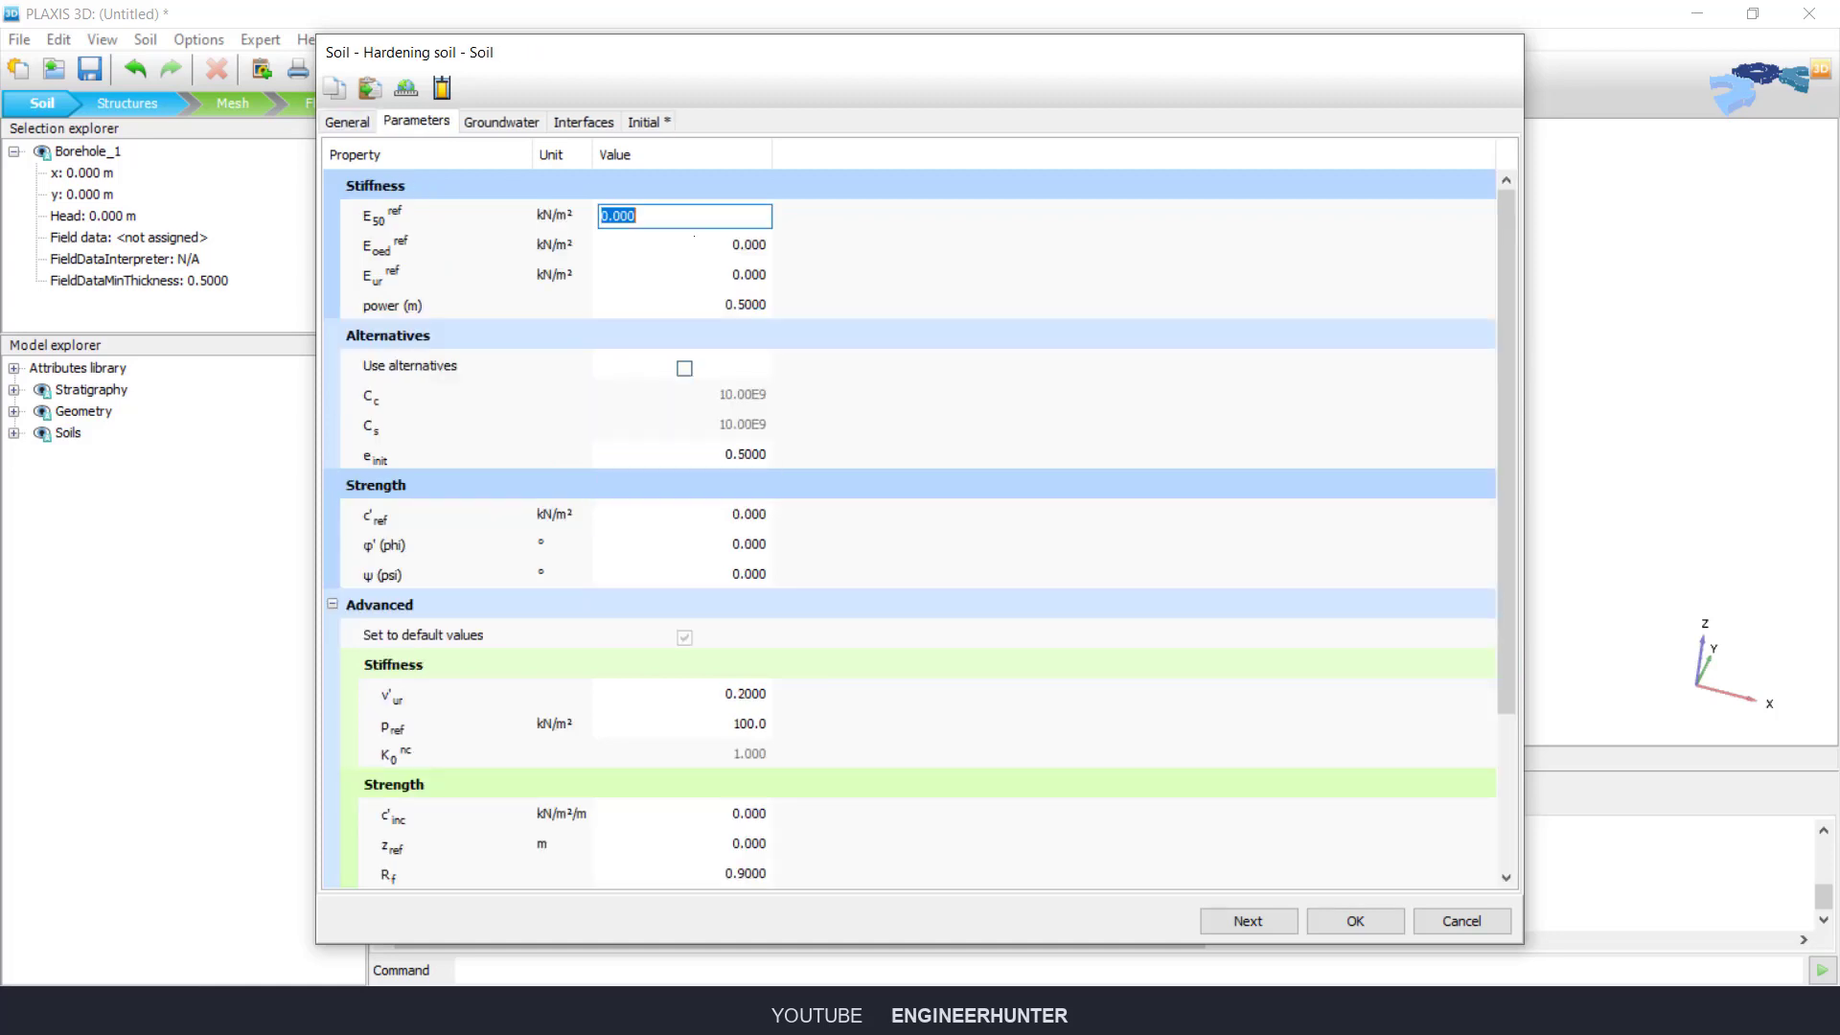
pyautogui.write('2e6')
pyautogui.press('Tab')
pyautogui.write('2')
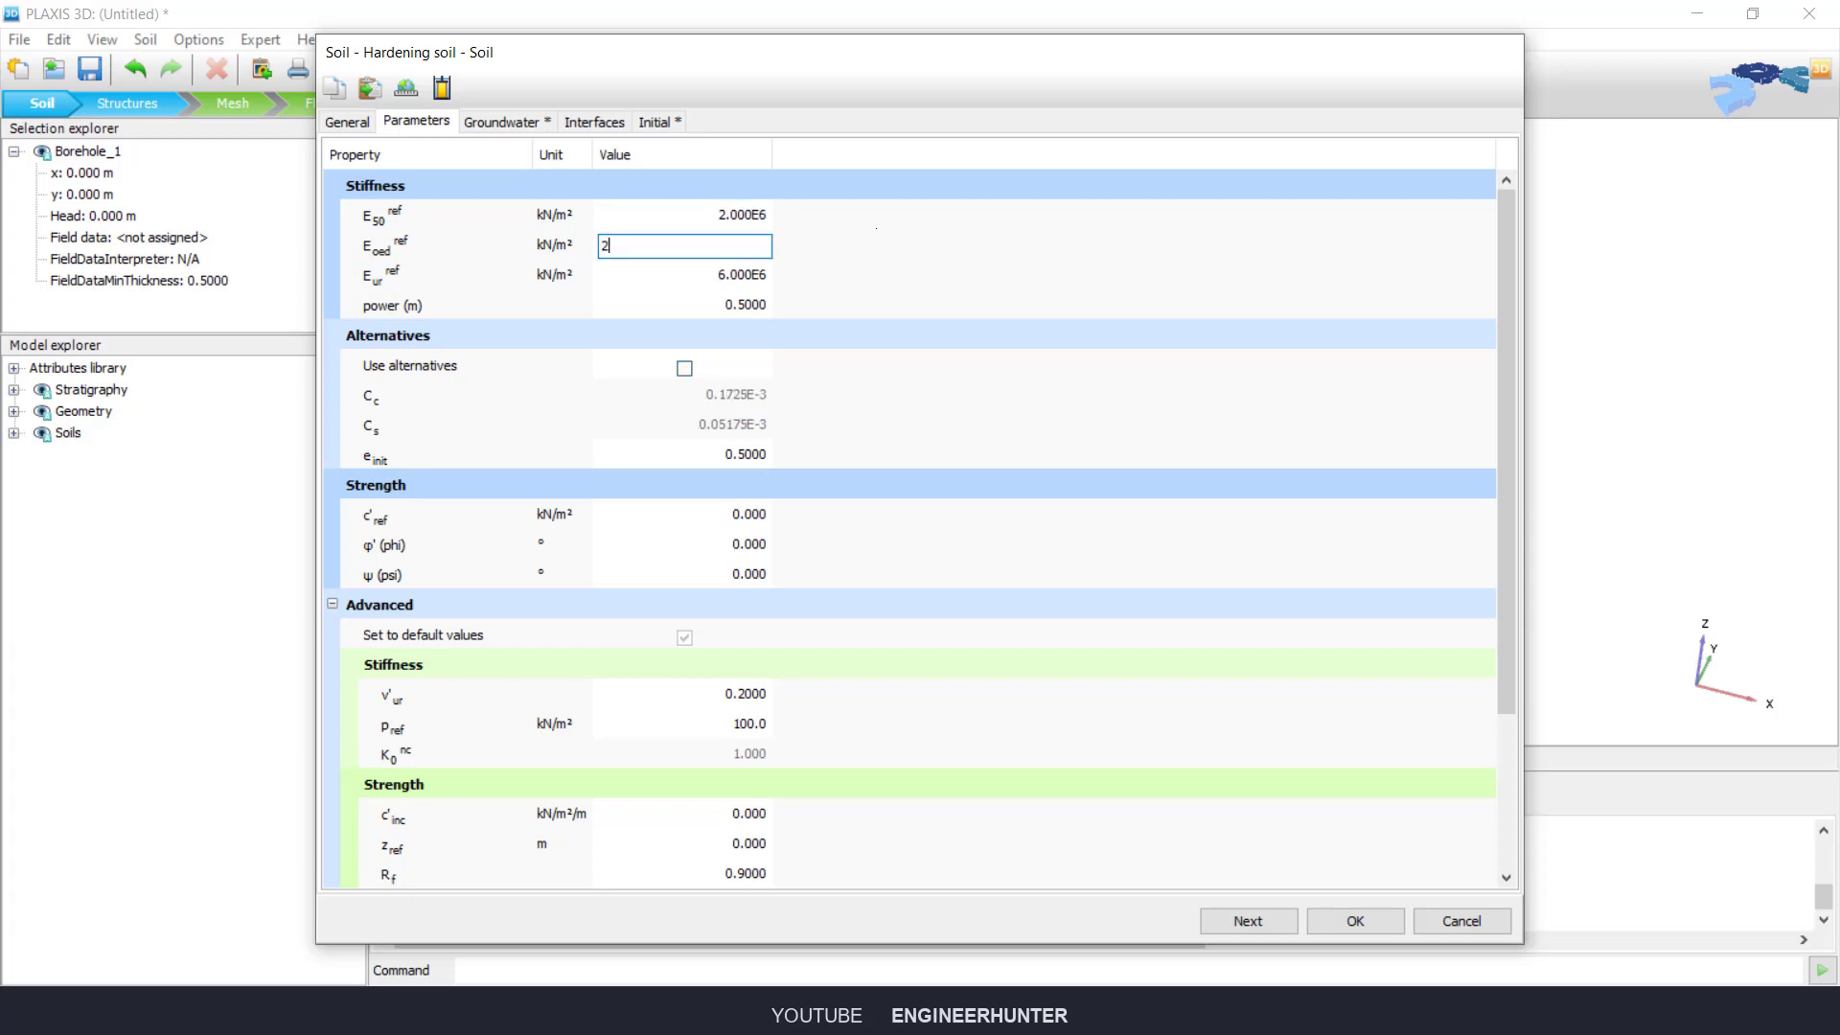
pyautogui.write('e6')
pyautogui.press('Tab')
# Step: Set the material's cohesion to 1 kN/m², friction angle to 35° and dilatancy angle to 5°, and accept the material
pyautogui.click(733, 515)
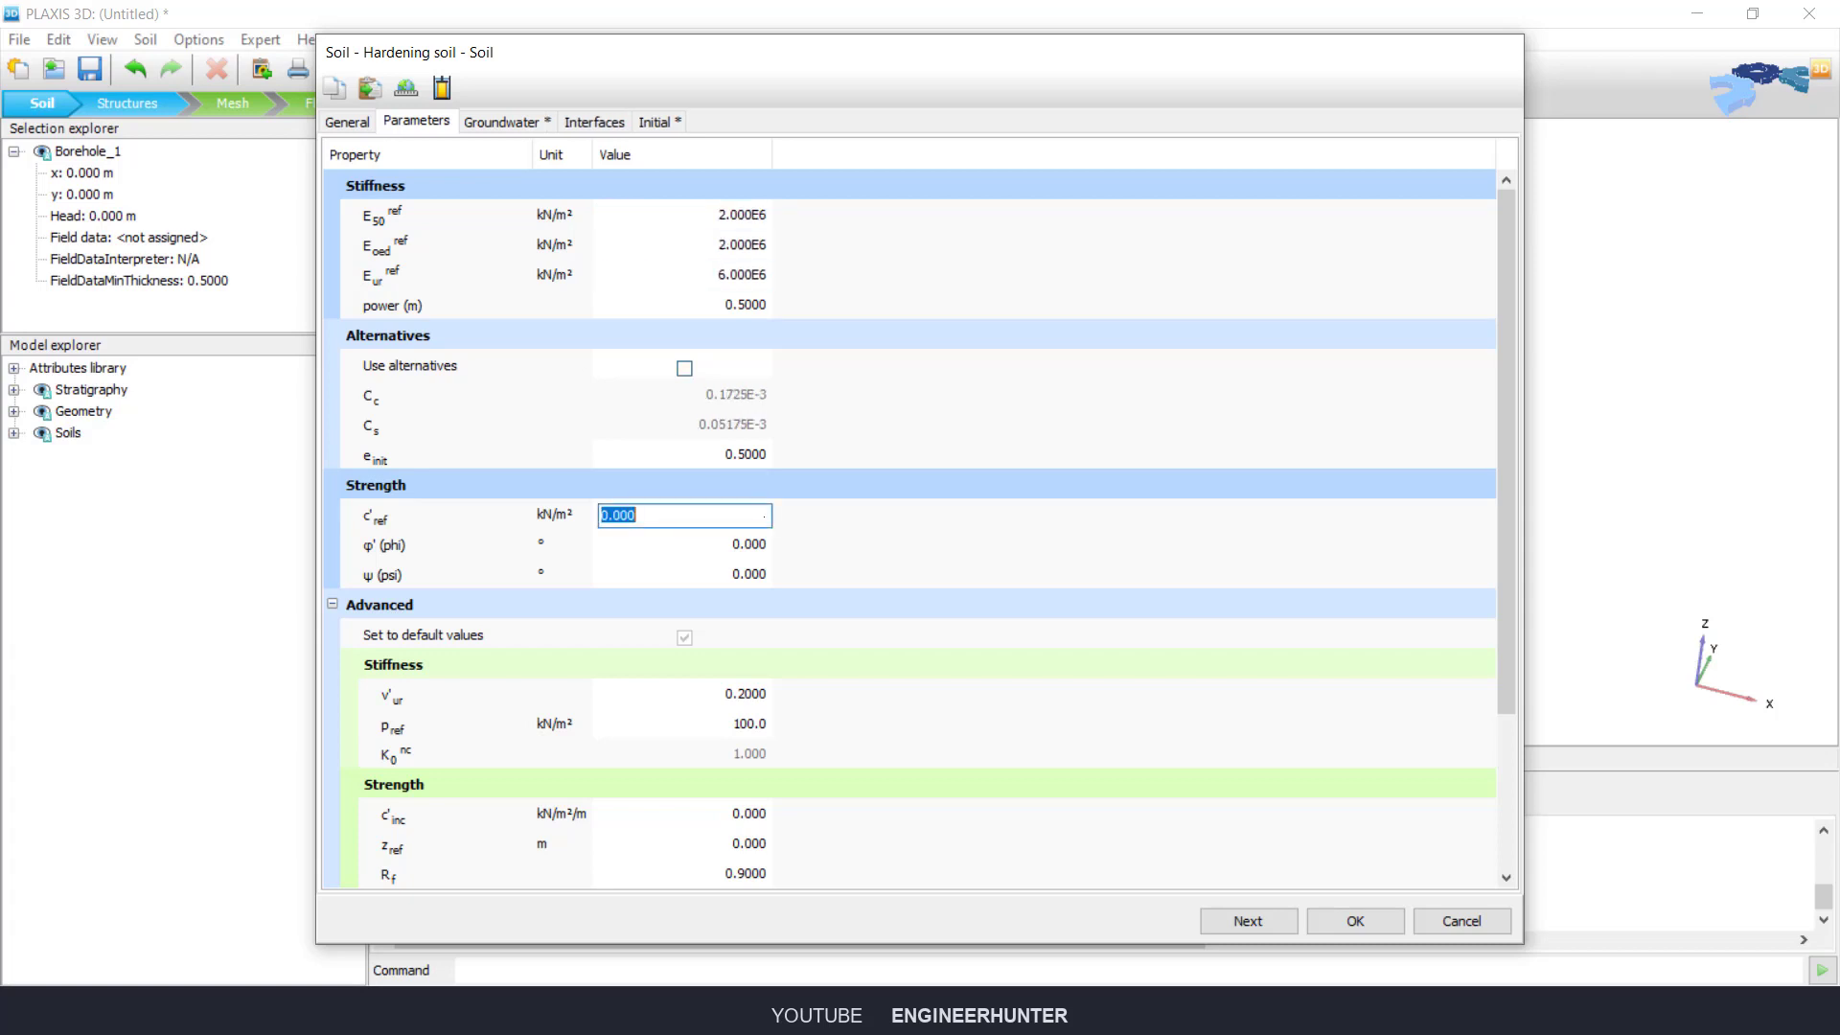
pyautogui.write('1')
pyautogui.press('Tab')
pyautogui.write('35')
pyautogui.press('Tab')
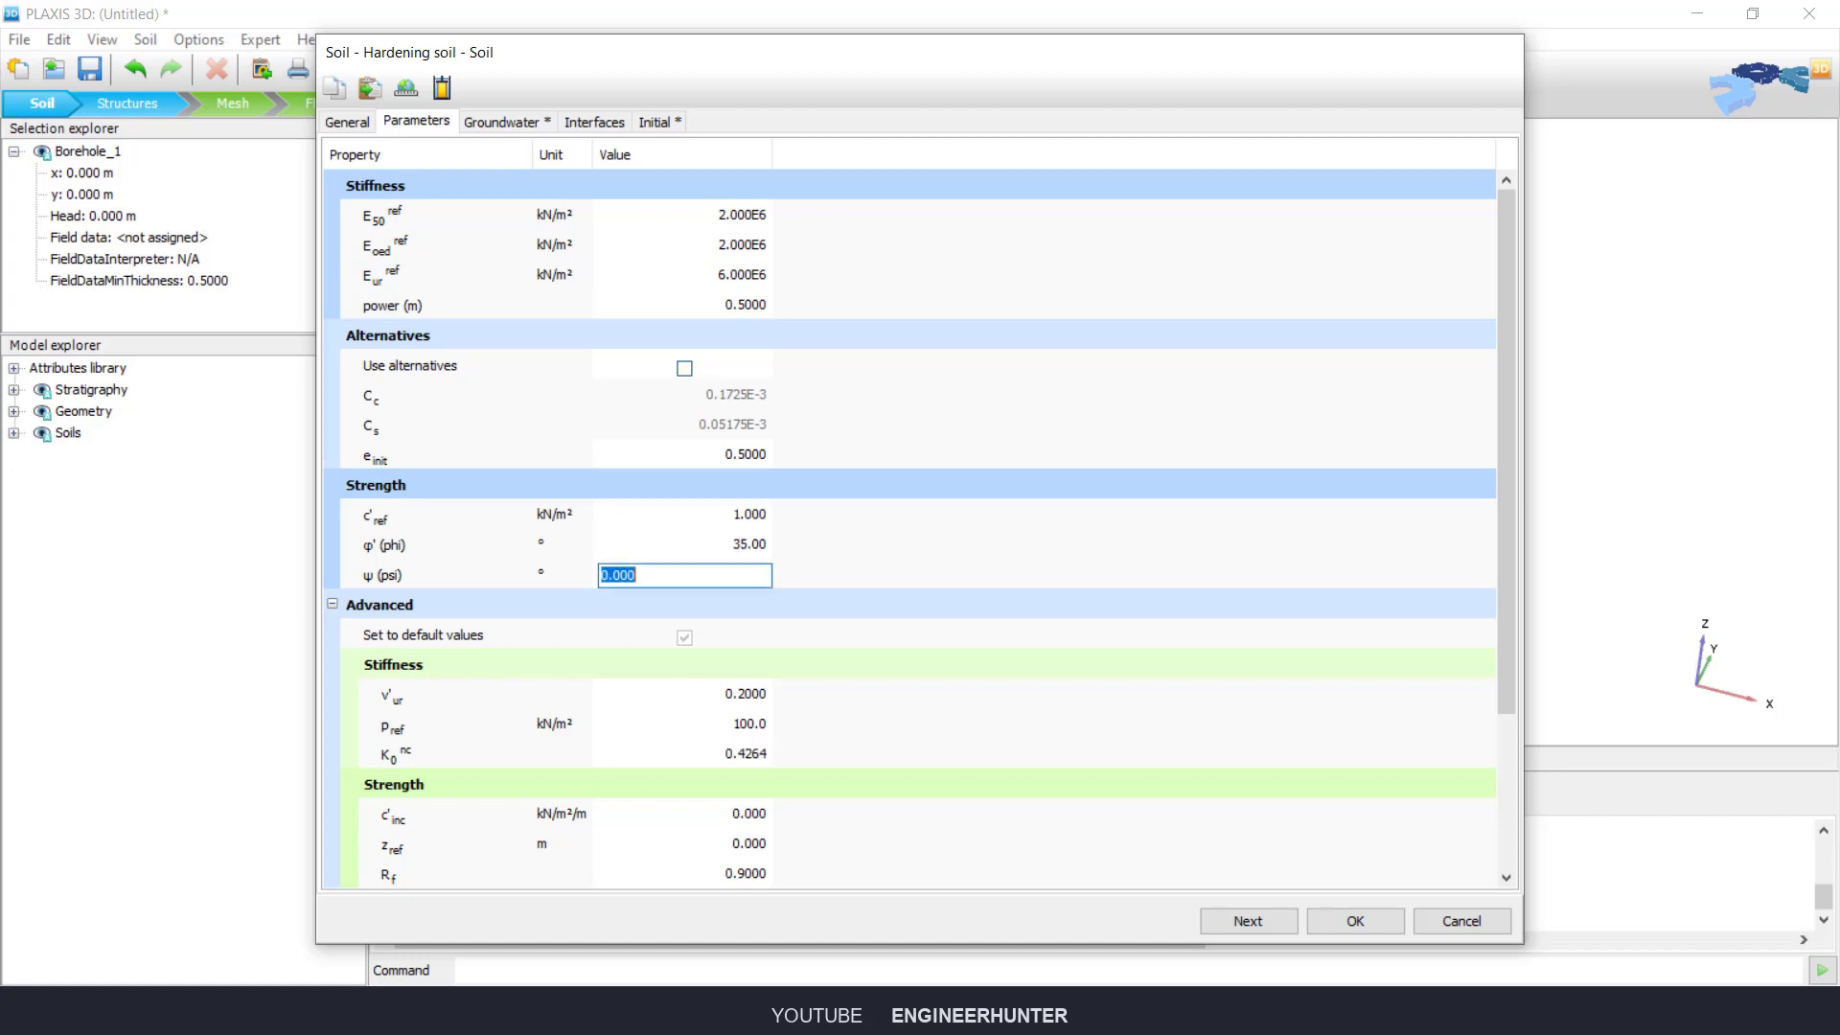
pyautogui.write('5')
pyautogui.press('Tab')
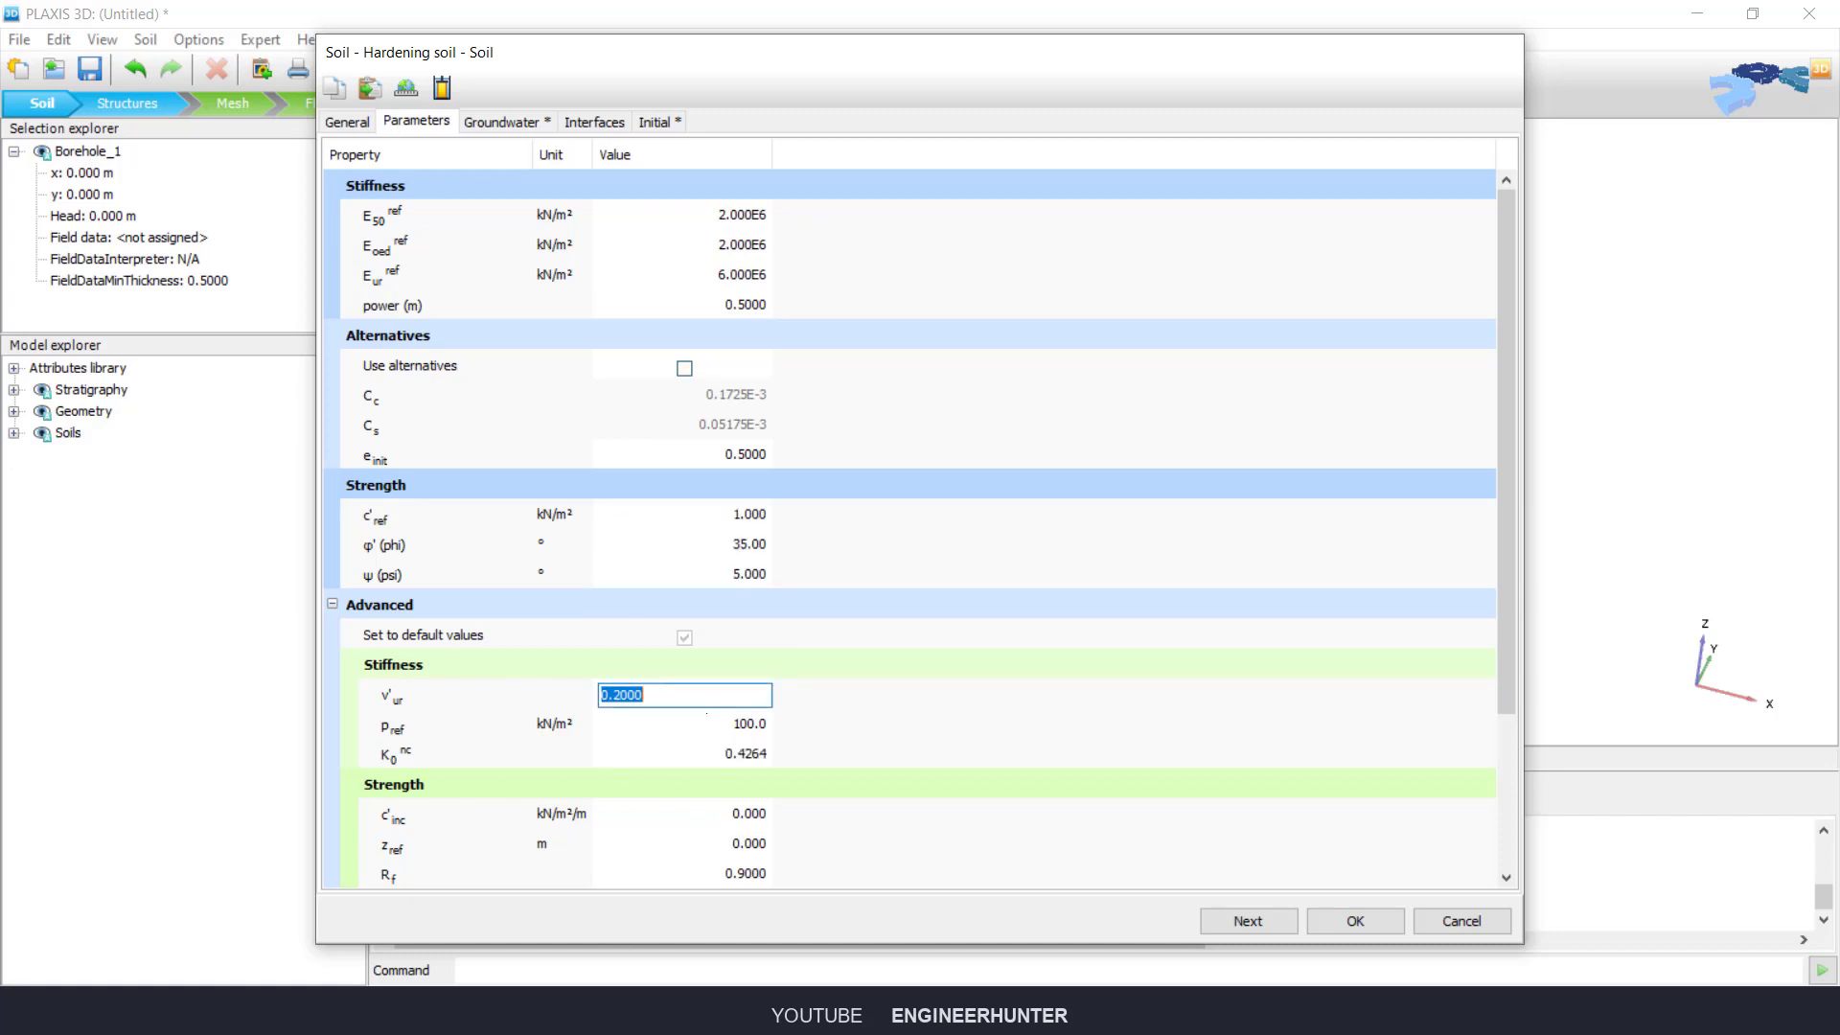
pyautogui.click(1355, 920)
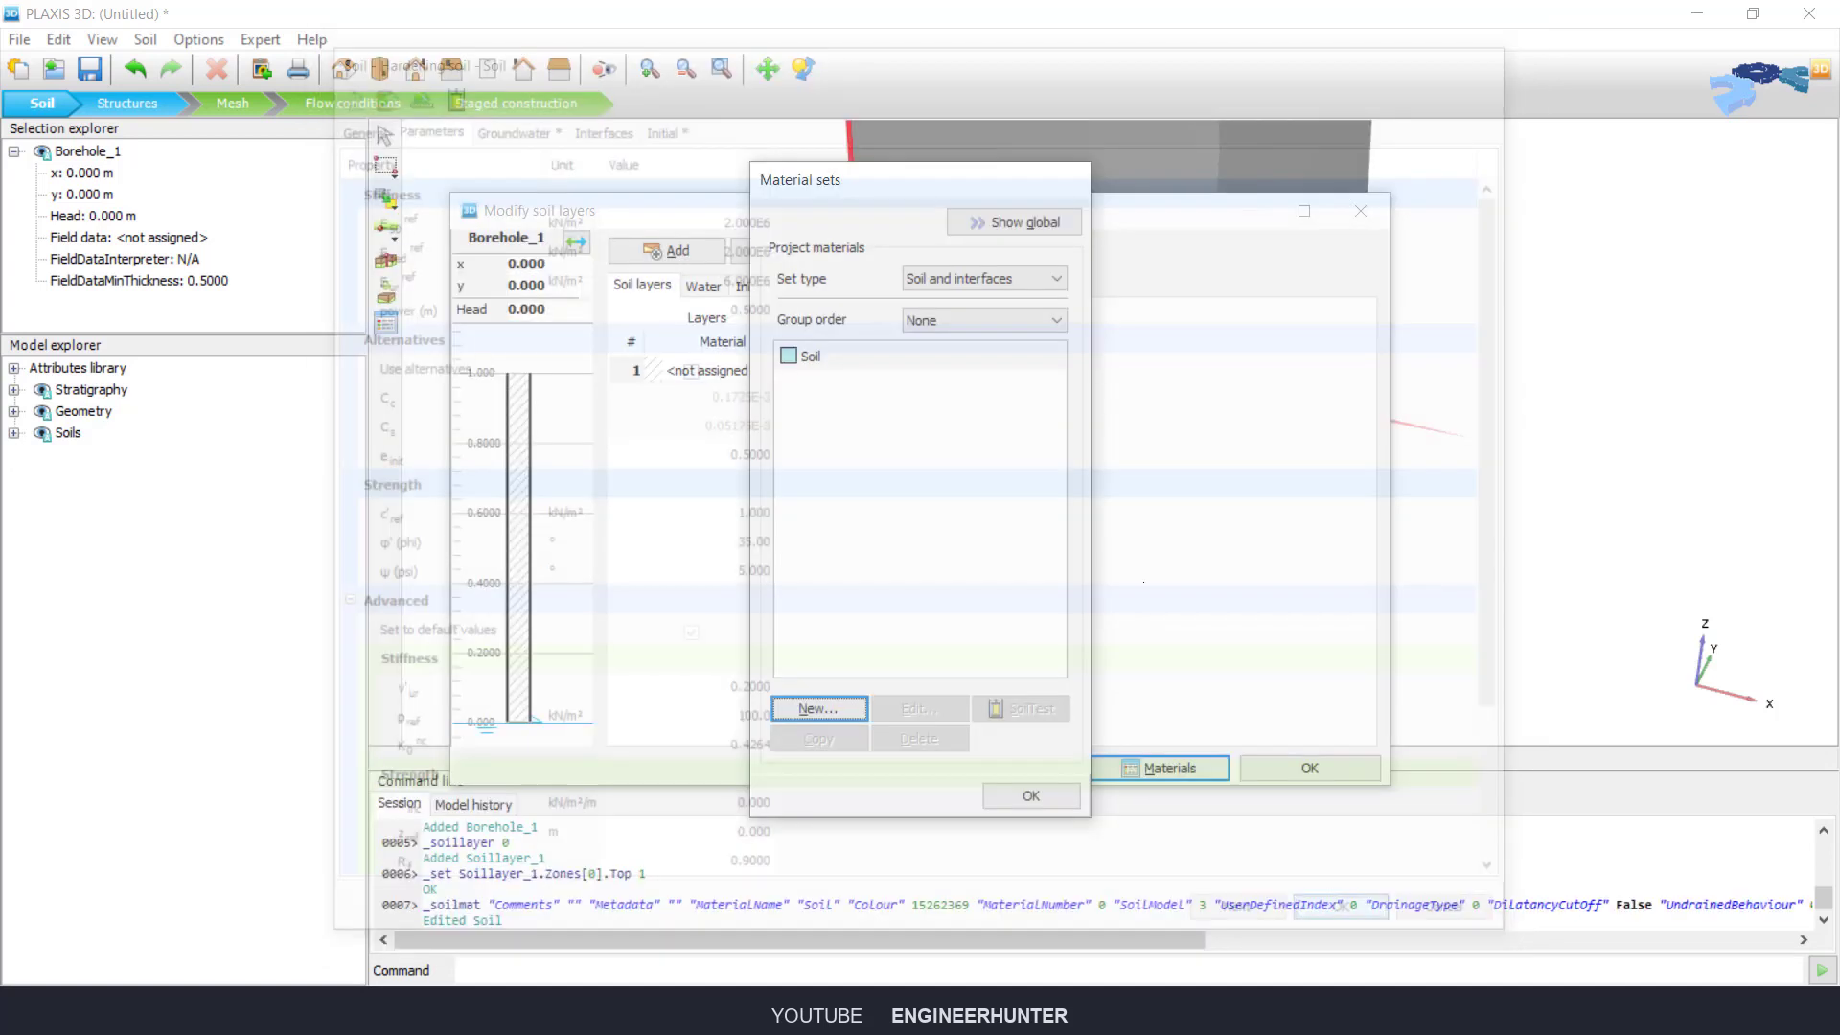
# Step: Assign the Soil material to the borehole's soil layer and close the soil layer definition
pyautogui.click(1031, 796)
pyautogui.click(722, 370)
pyautogui.click(768, 371)
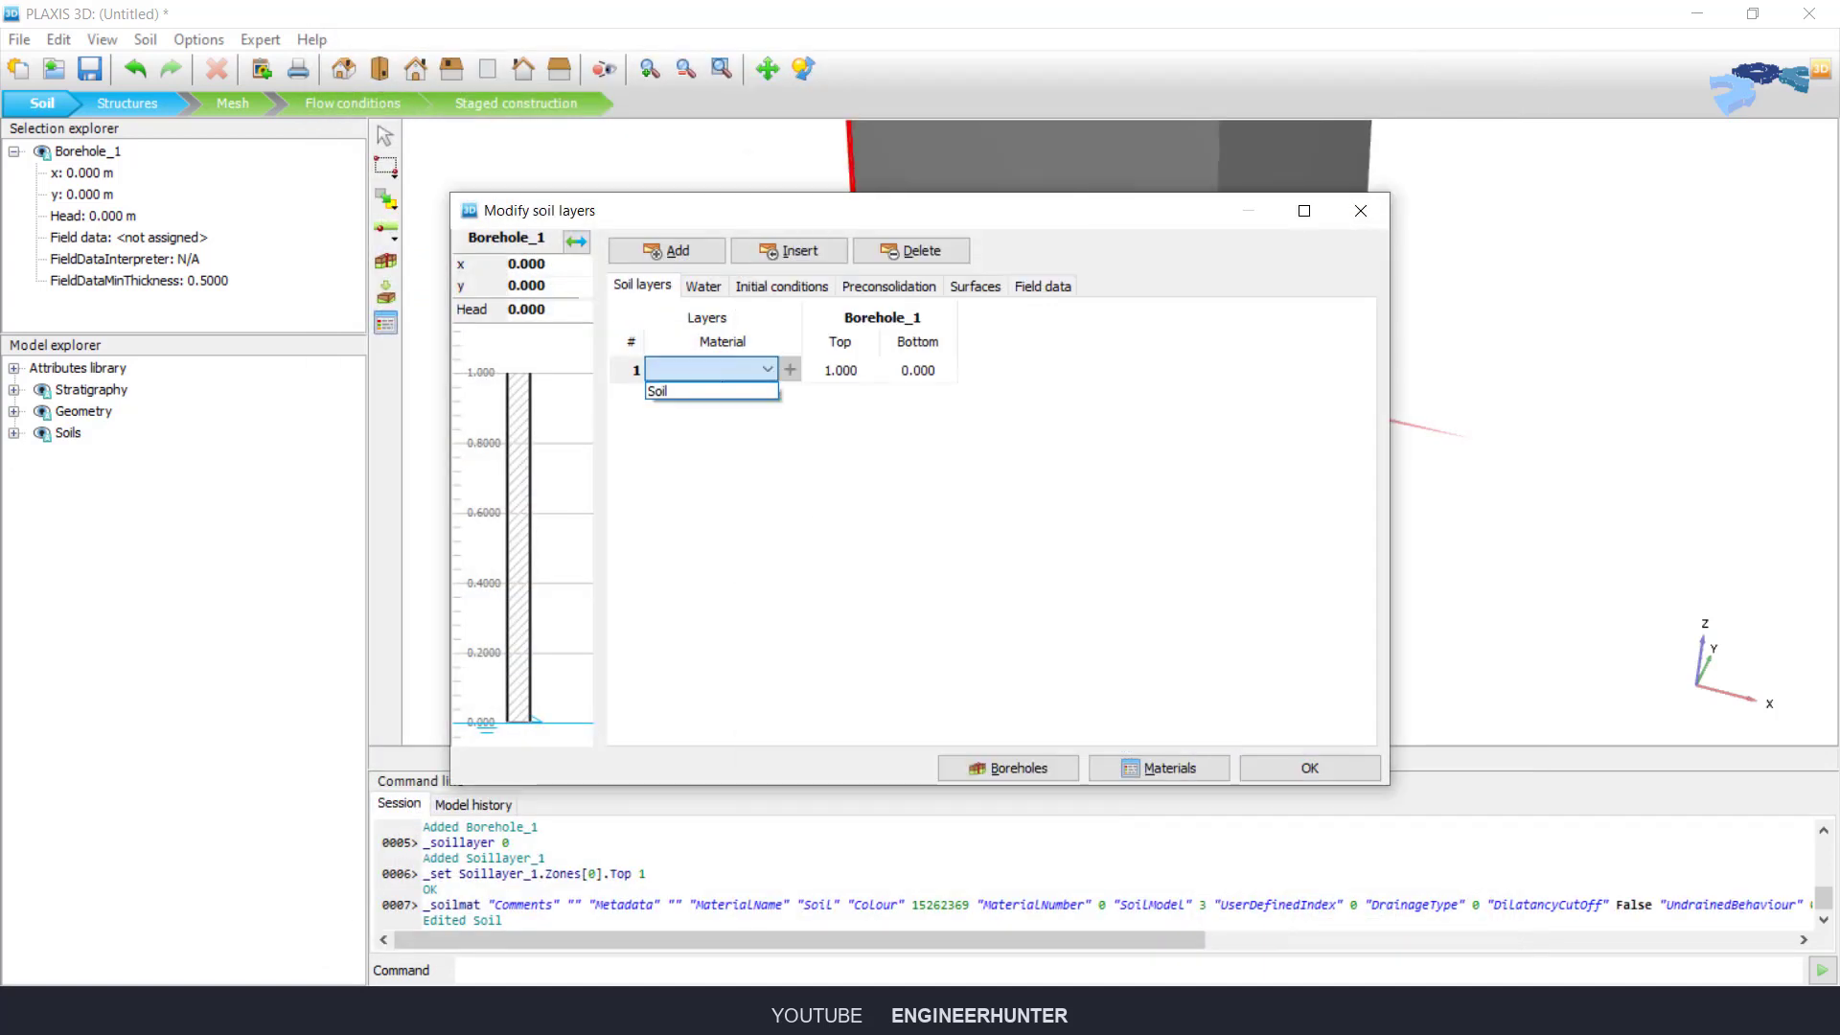
pyautogui.click(711, 391)
pyautogui.press('Return')
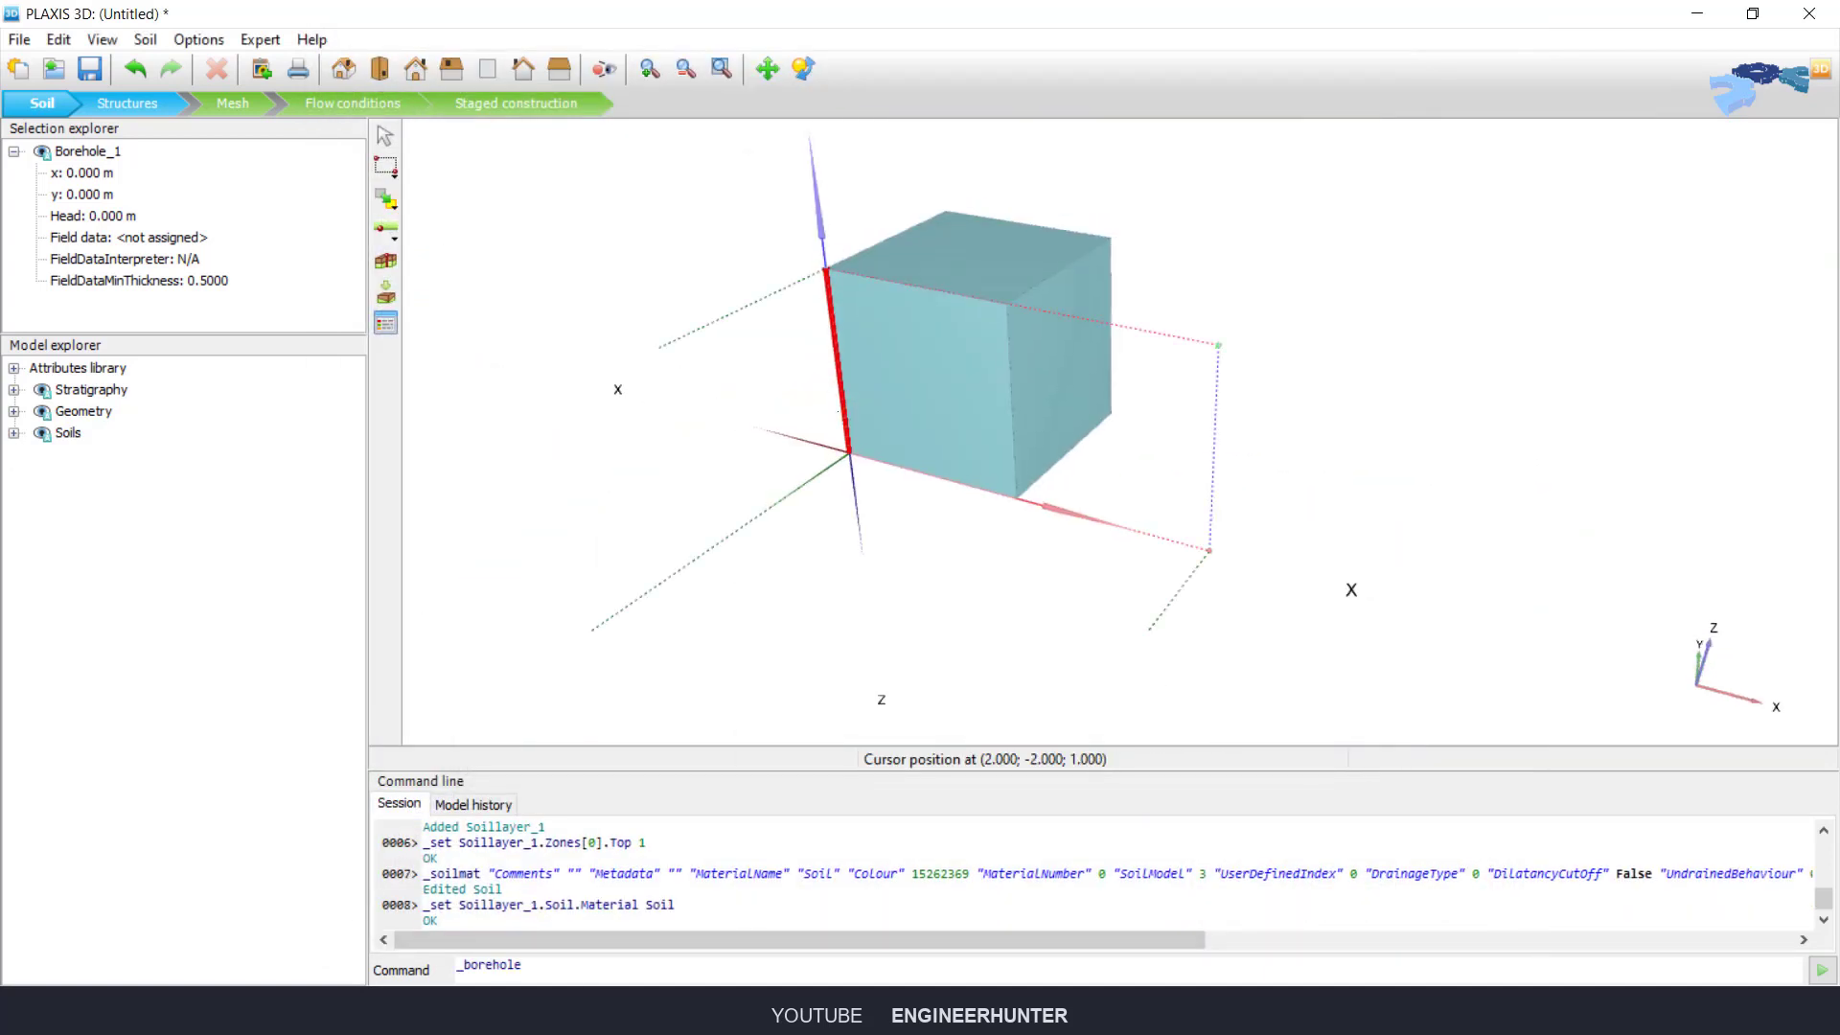
# Step: In Structures mode, create a surface load over the cube's top face, through its four corners at z = 1 m
pyautogui.click(128, 102)
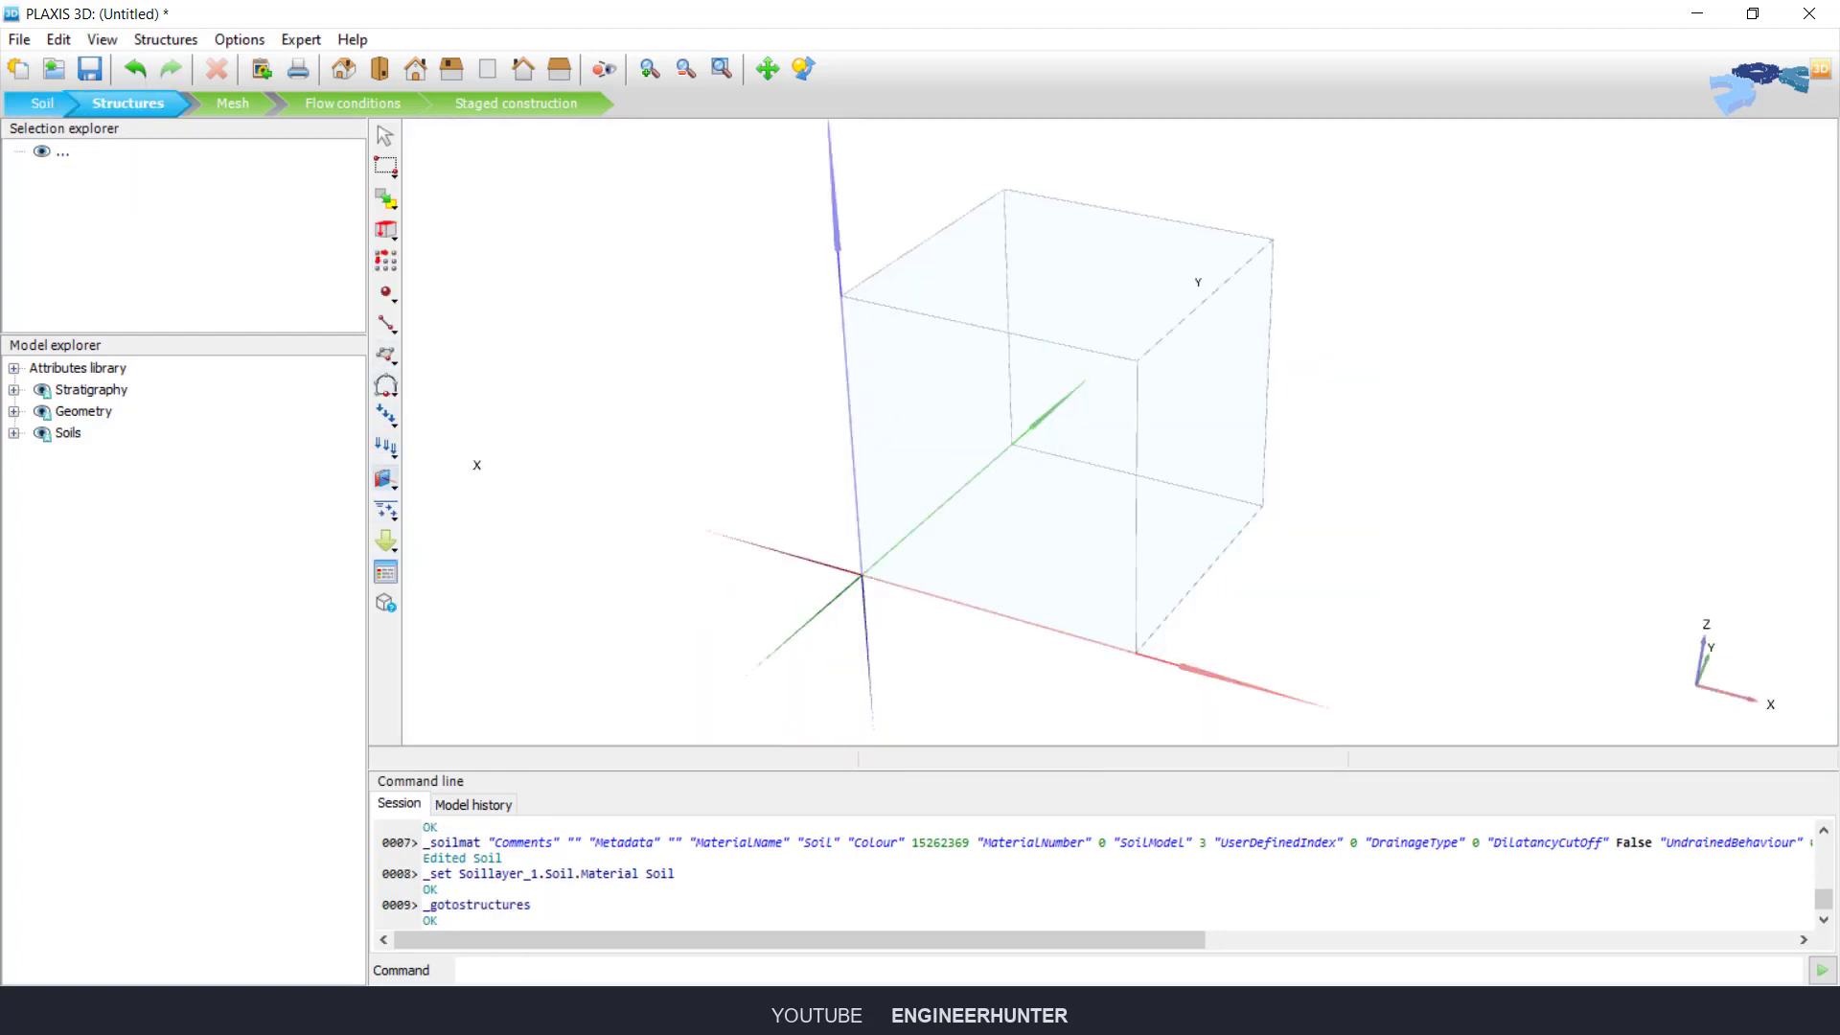
pyautogui.click(385, 447)
pyautogui.click(385, 415)
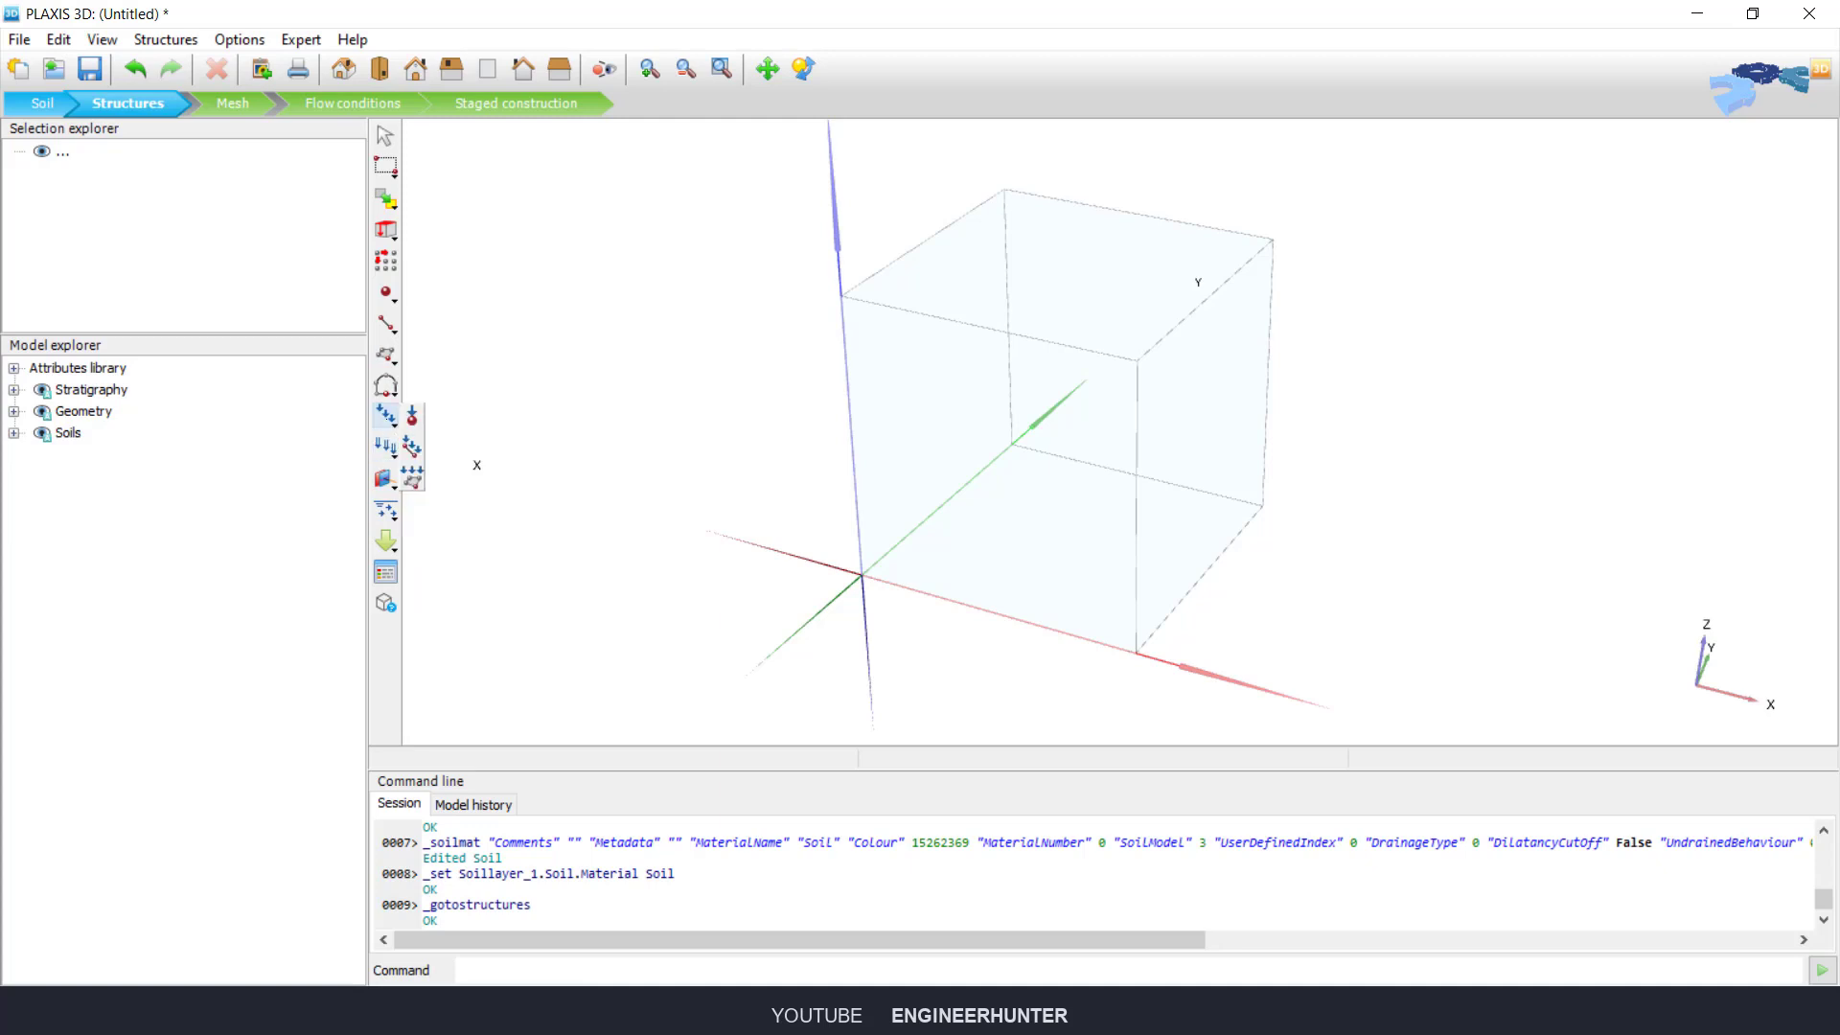
pyautogui.click(412, 479)
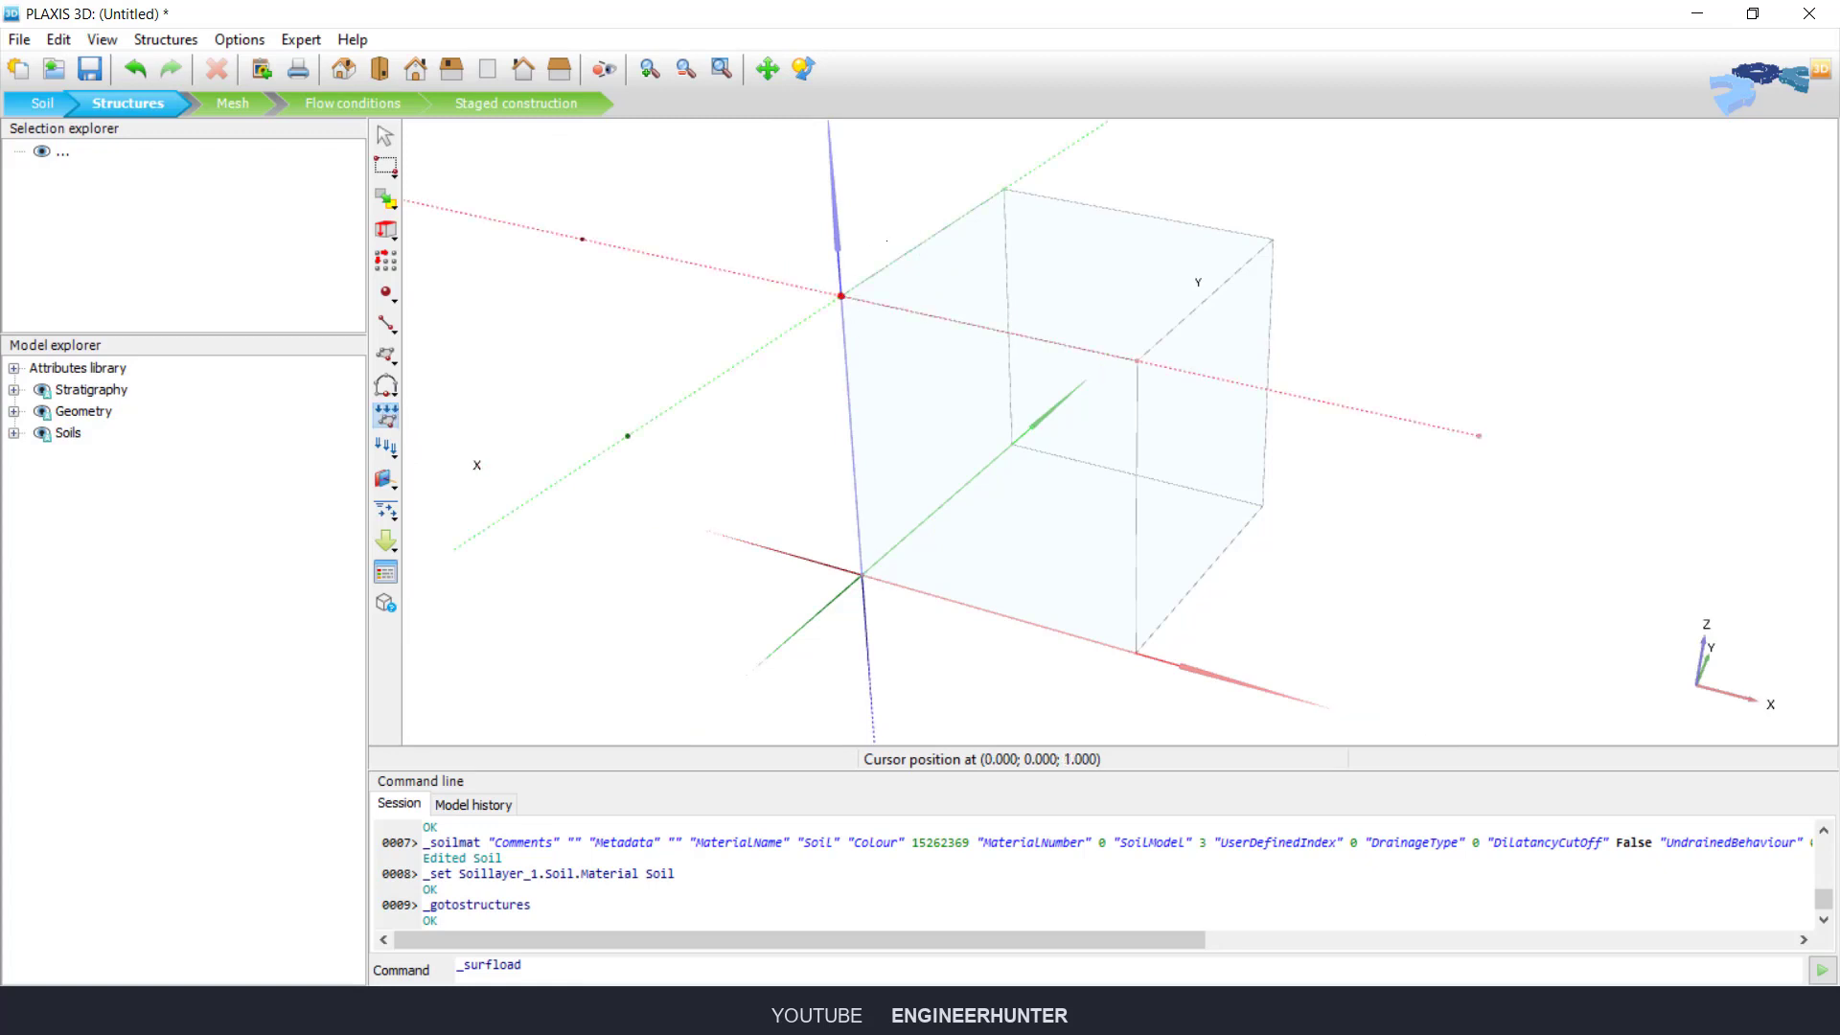
pyautogui.click(841, 295)
pyautogui.click(1137, 360)
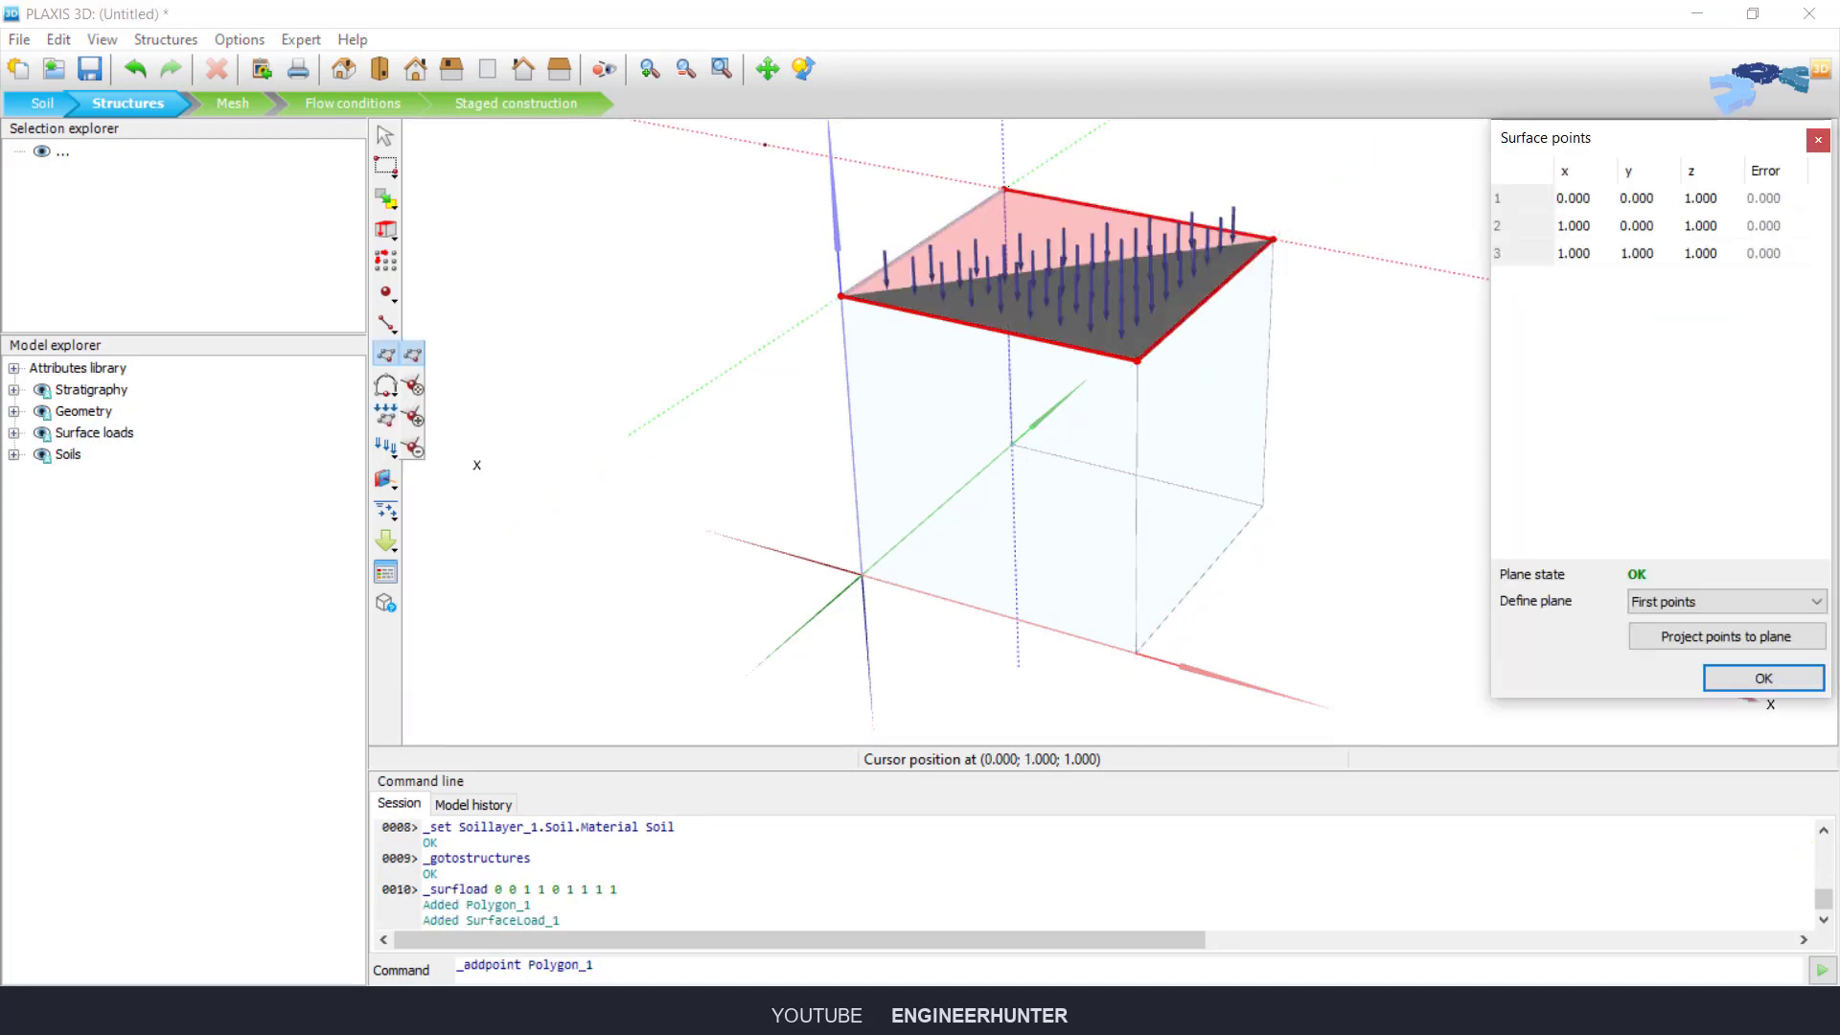
pyautogui.click(1004, 189)
pyautogui.click(841, 296)
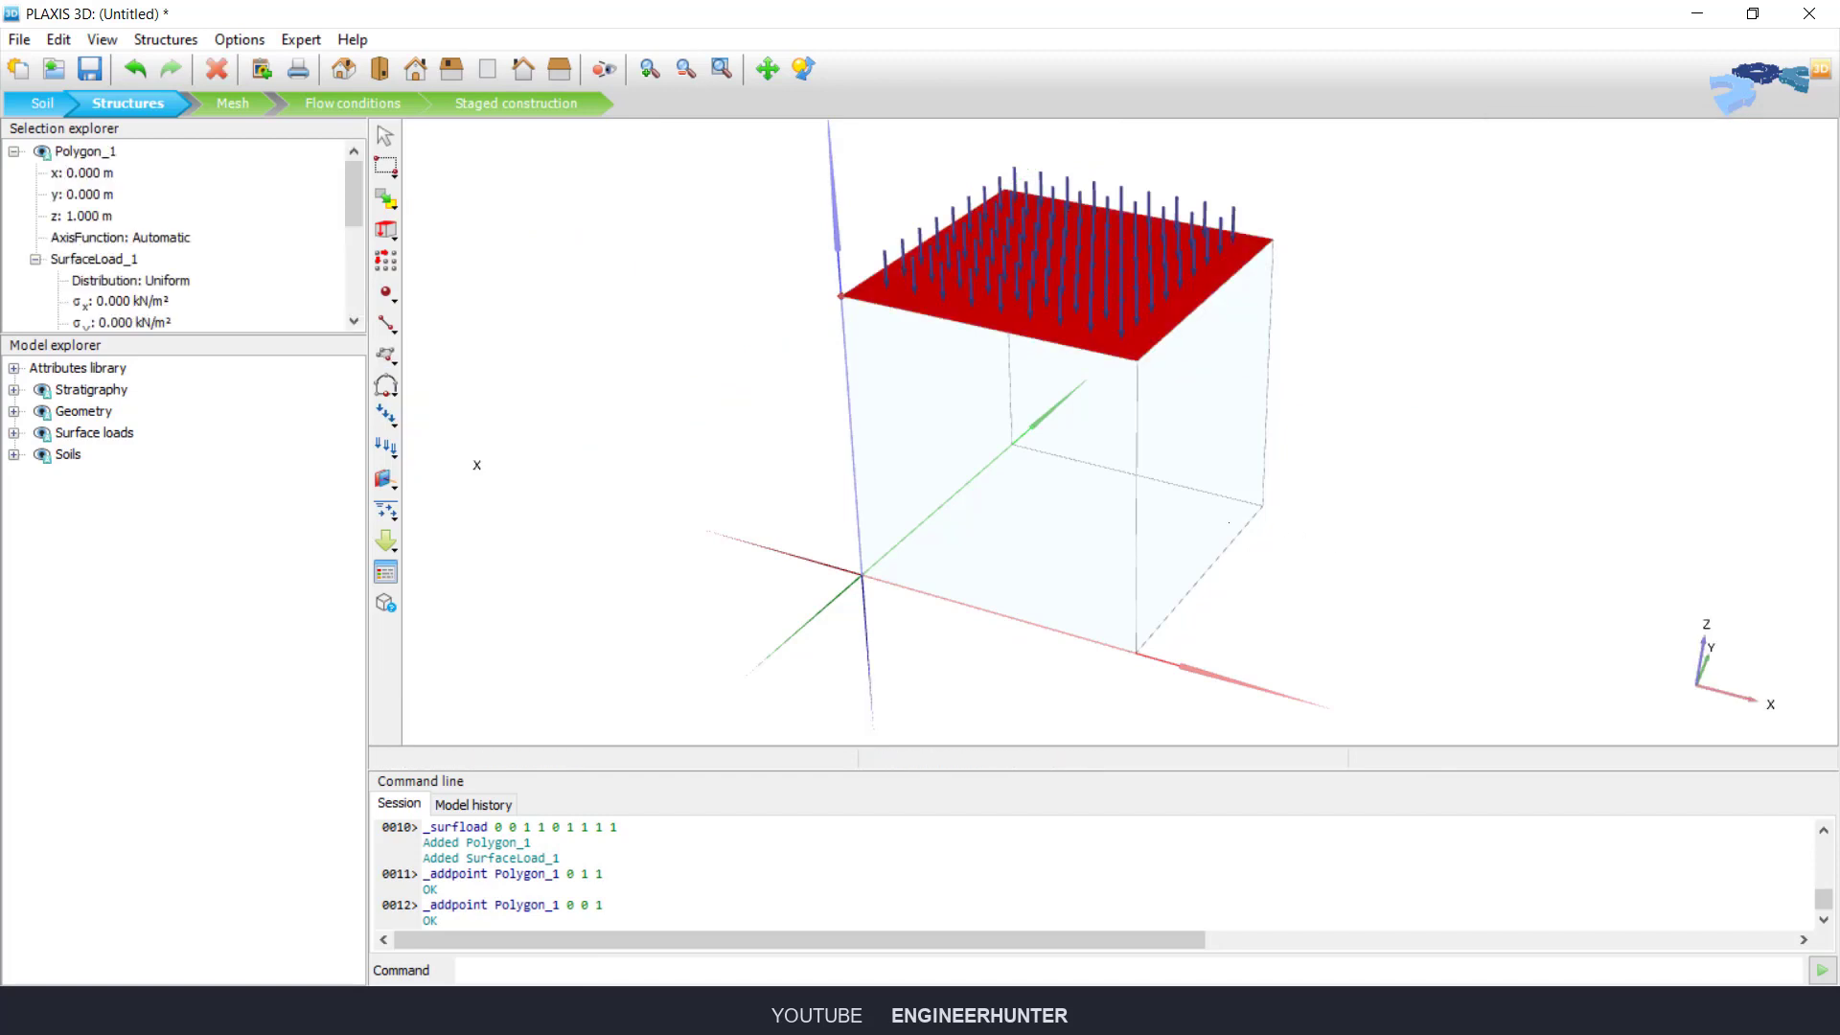
# Step: Create a second surface load over the cube's vertical face at x = 1 m, through its four corners
pyautogui.moveTo(1219, 528); pyautogui.dragTo(1252, 548)
pyautogui.keyDown('ctrl'); pyautogui.moveTo(462, 455); pyautogui.dragTo(461, 460, button='right'); pyautogui.keyUp('ctrl')
pyautogui.click(462, 464)
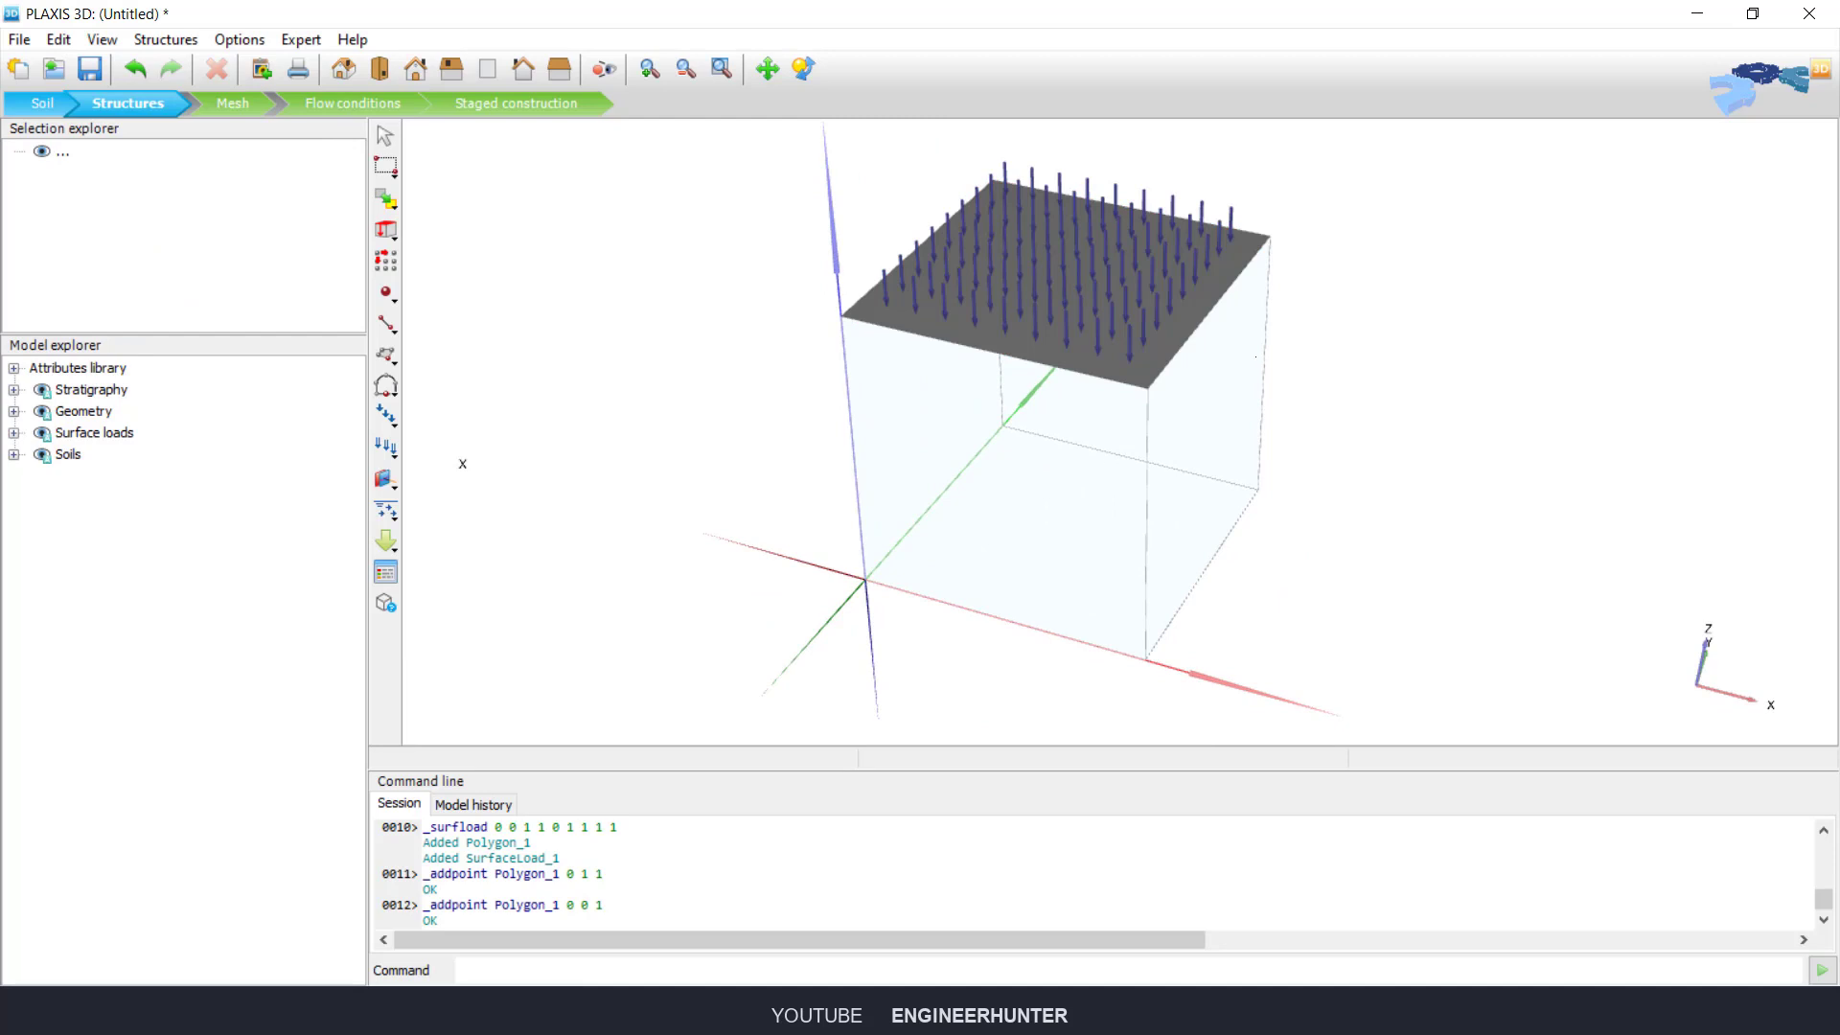
pyautogui.click(385, 415)
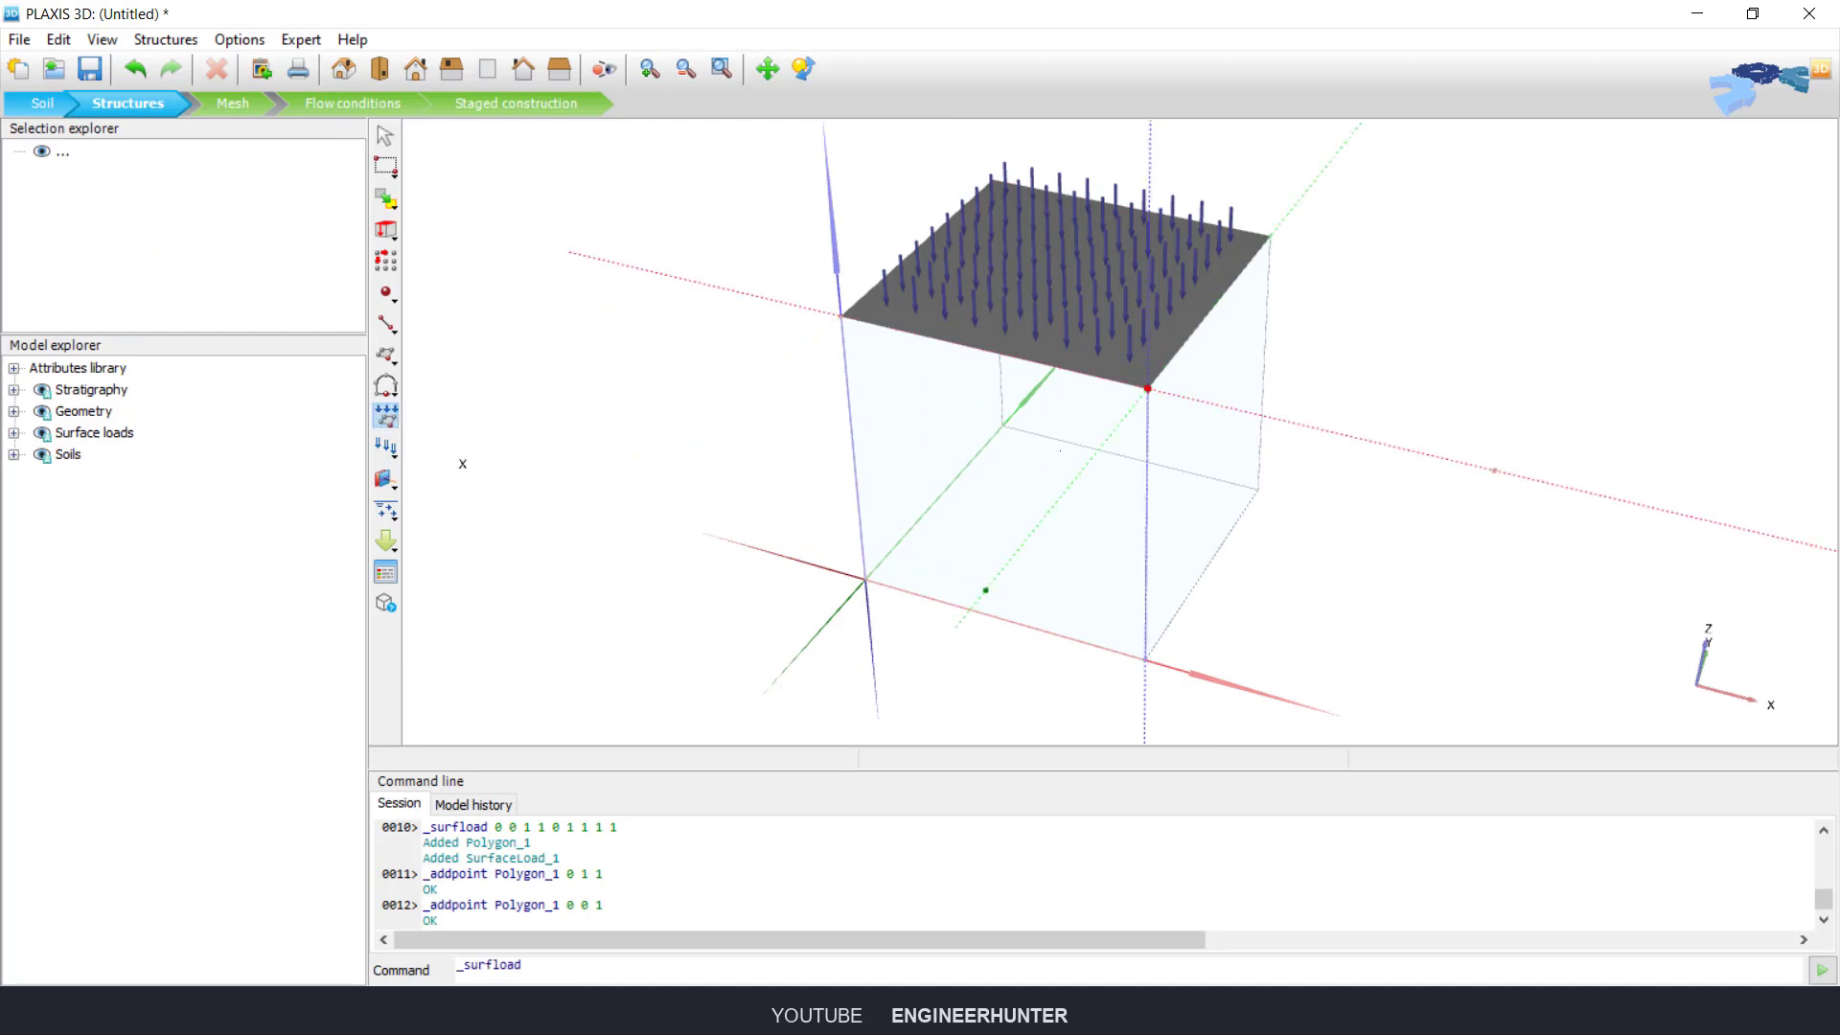
pyautogui.click(412, 479)
pyautogui.click(1148, 388)
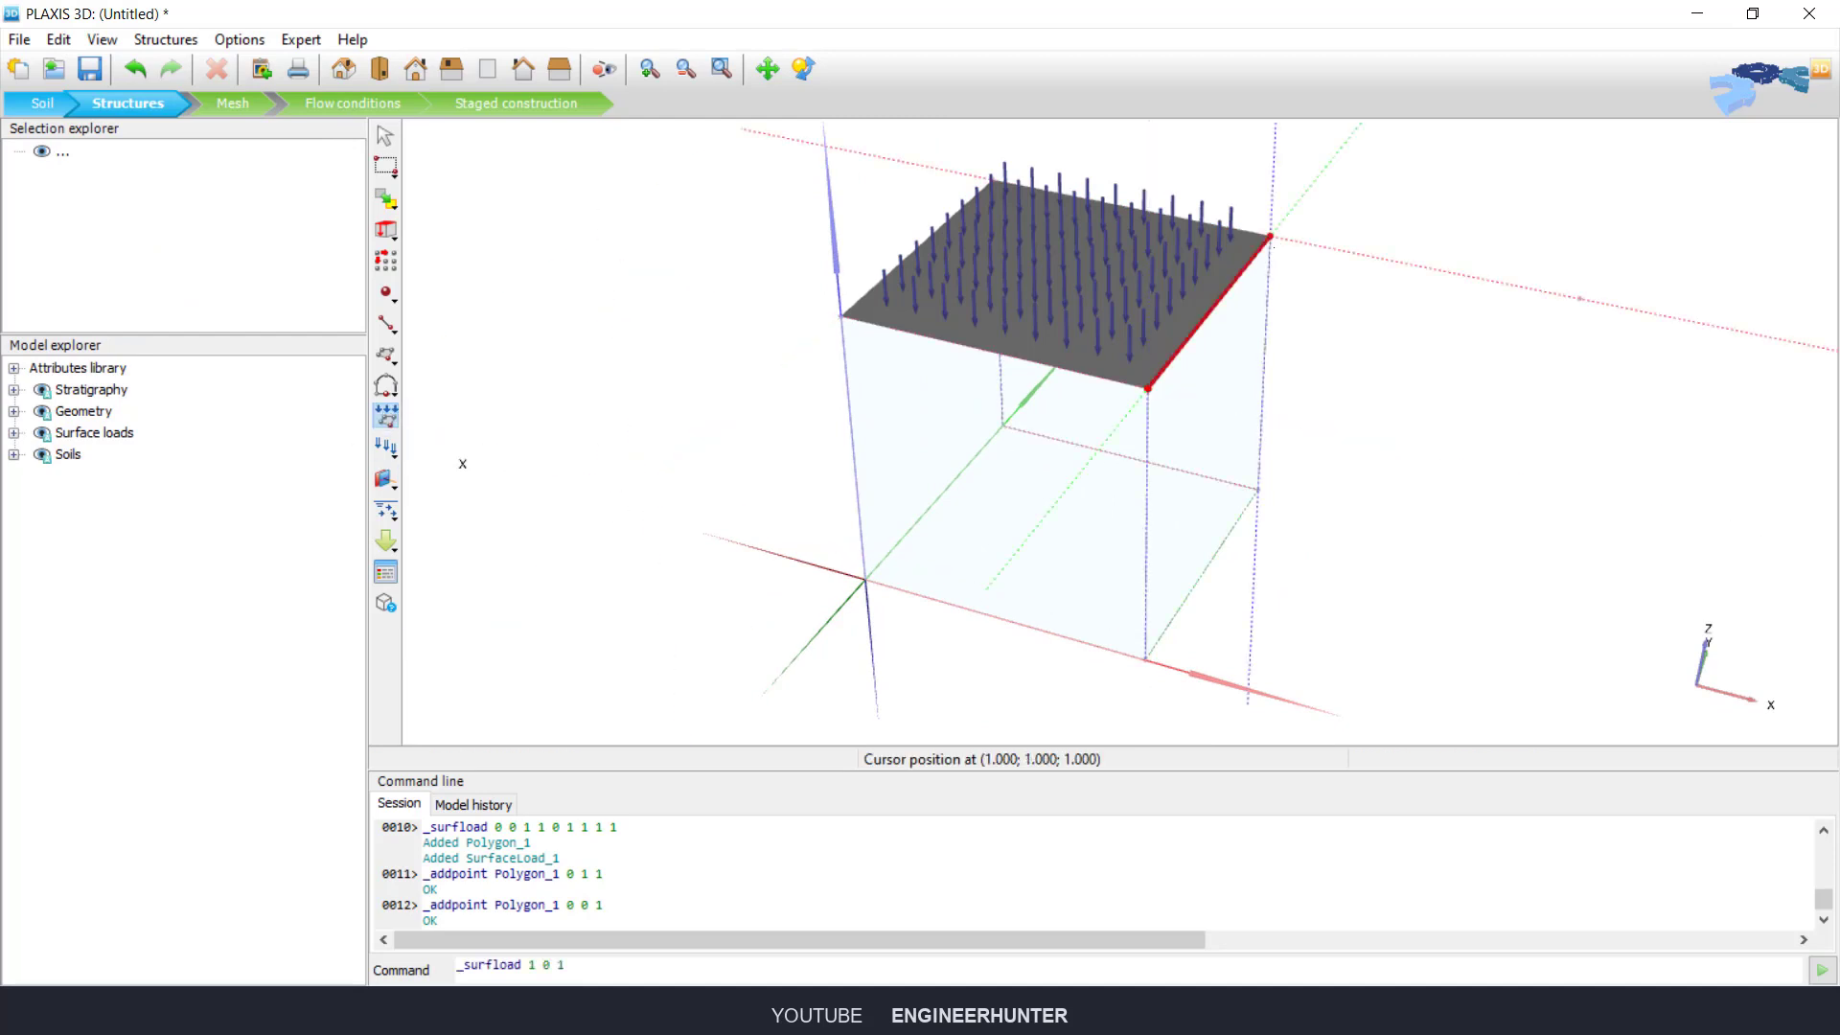
pyautogui.click(1271, 238)
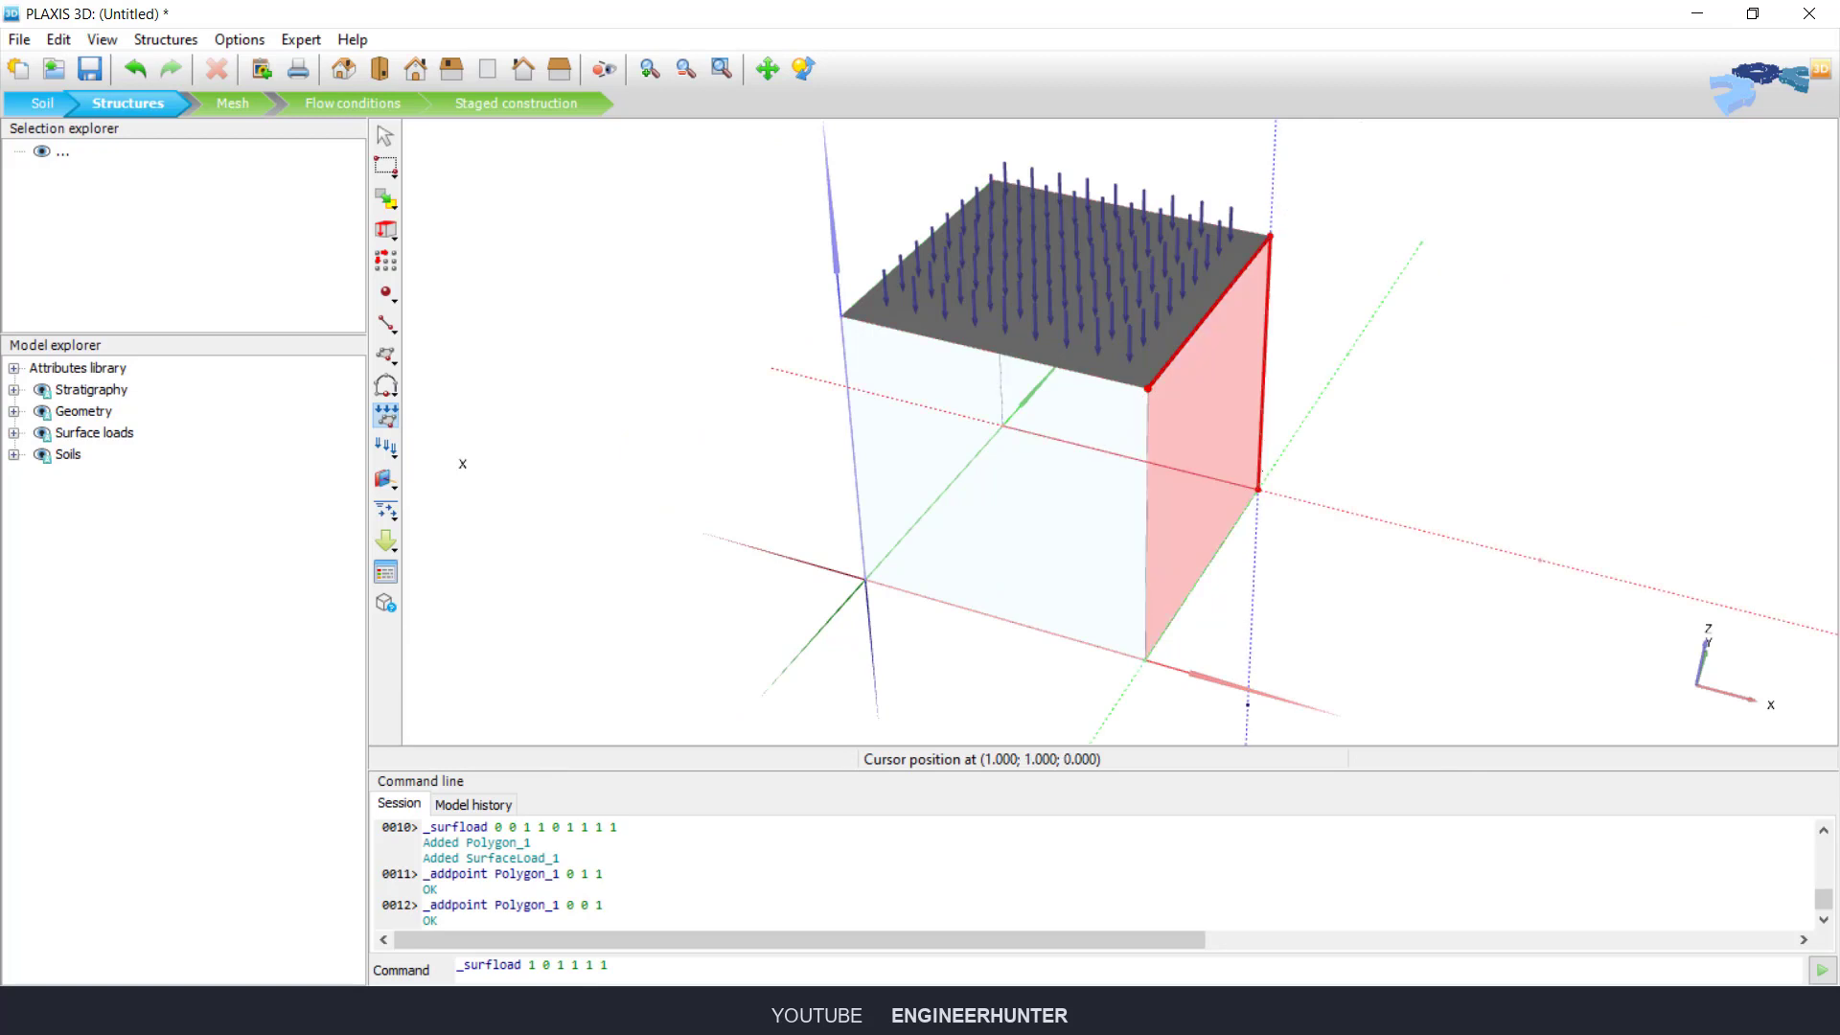
pyautogui.click(1258, 489)
pyautogui.click(1146, 659)
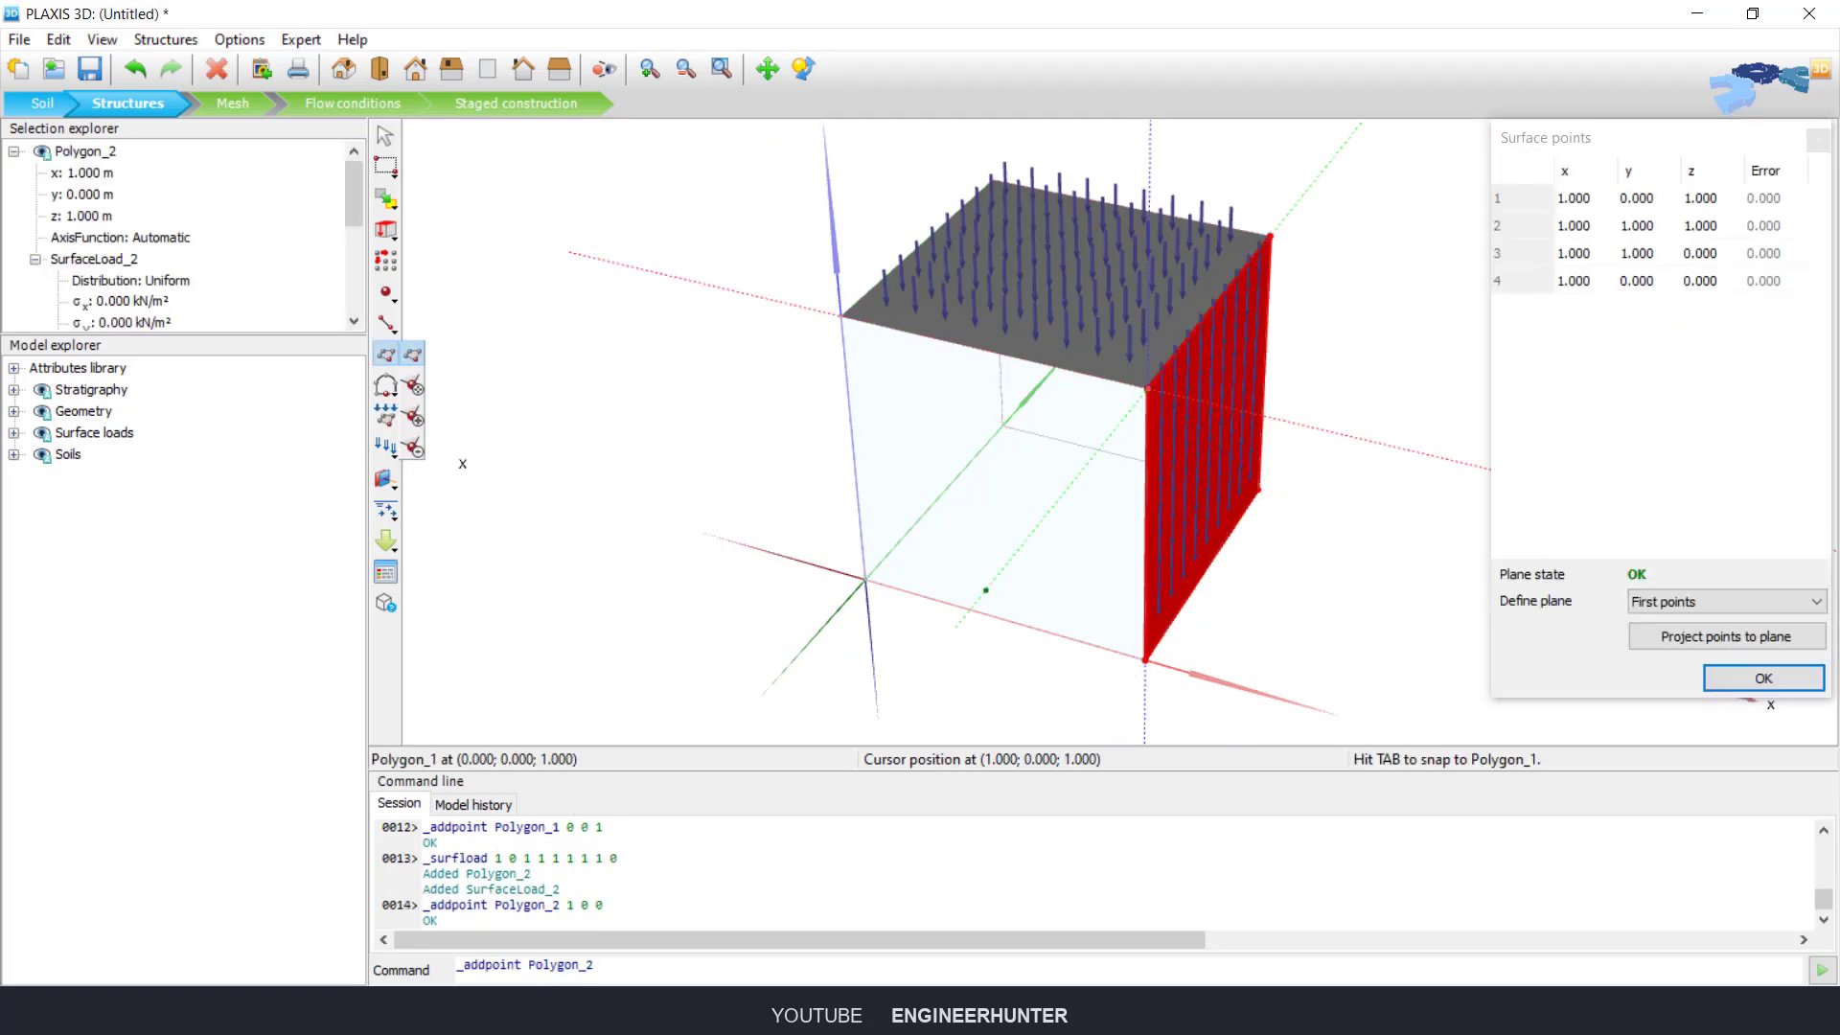
pyautogui.click(1148, 388)
pyautogui.rightClick(1346, 355)
pyautogui.click(1203, 422)
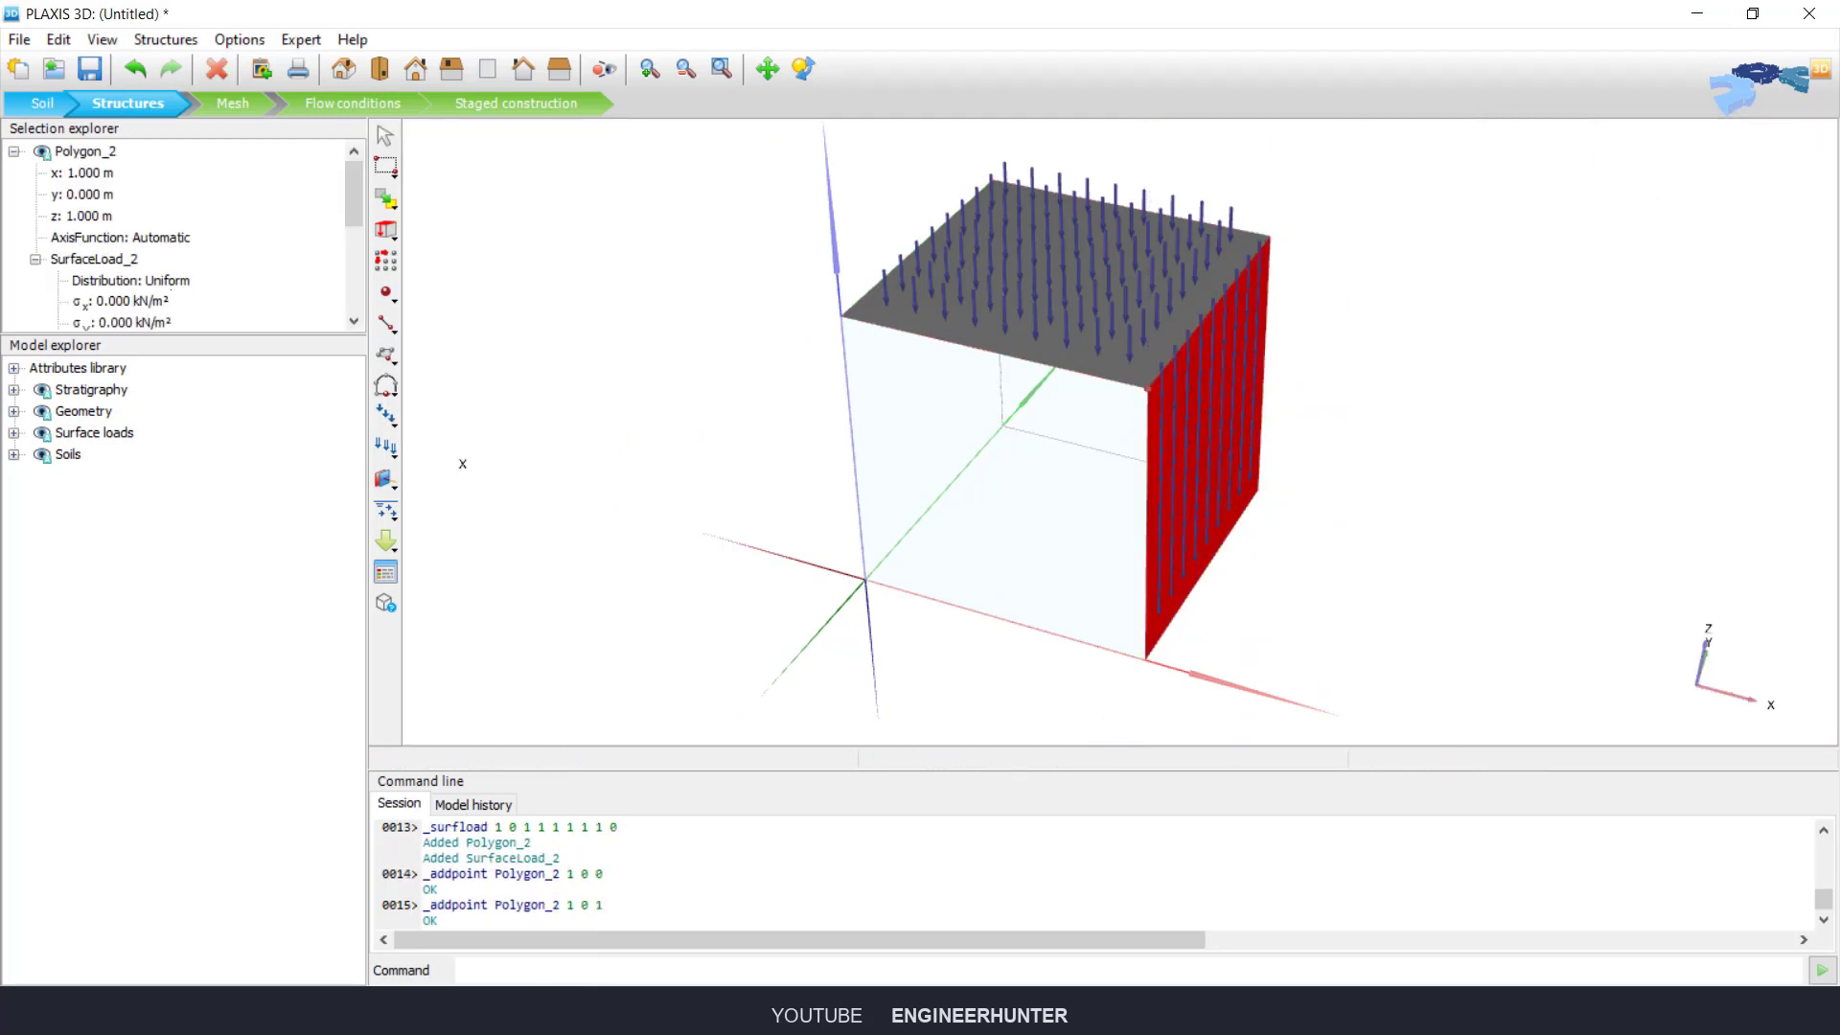
# Step: Set the surface load on the x = 1 m face to σx = -1 kN/m² and σz = 0
pyautogui.scroll(-2, 172, 273)
pyautogui.click(135, 216)
pyautogui.press('Escape')
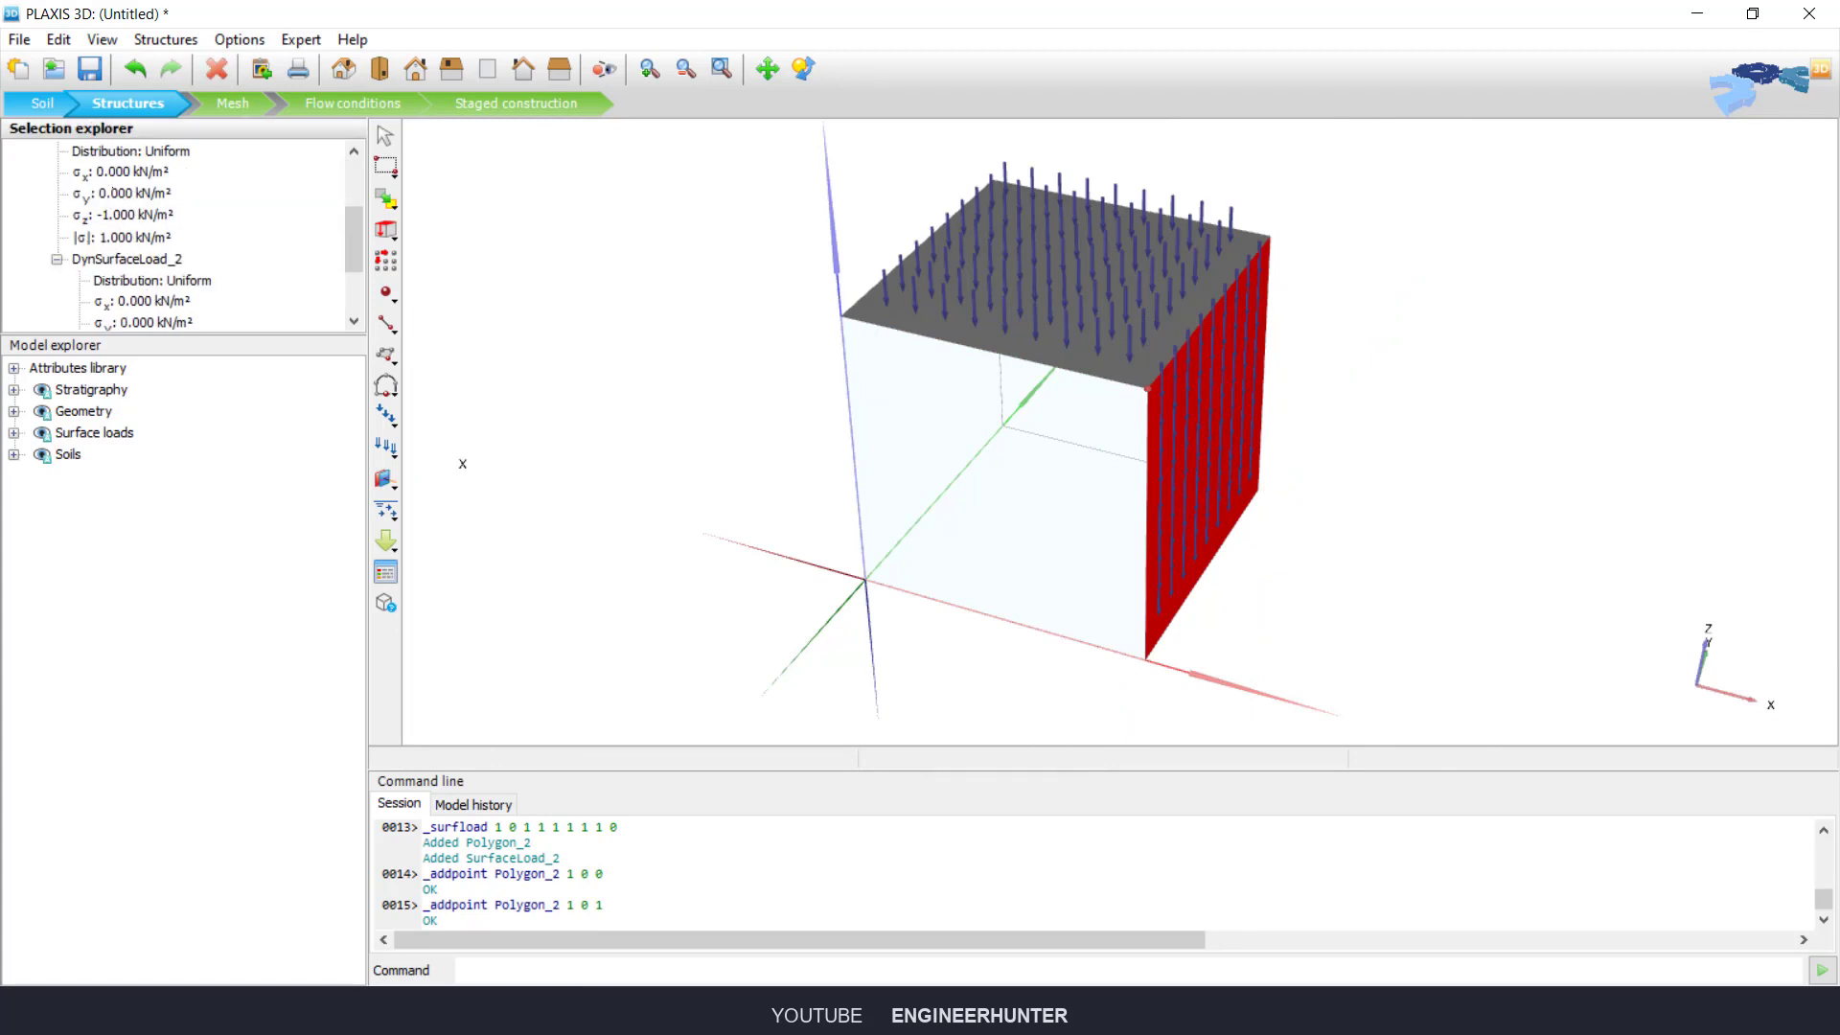
pyautogui.click(133, 172)
pyautogui.write('-1')
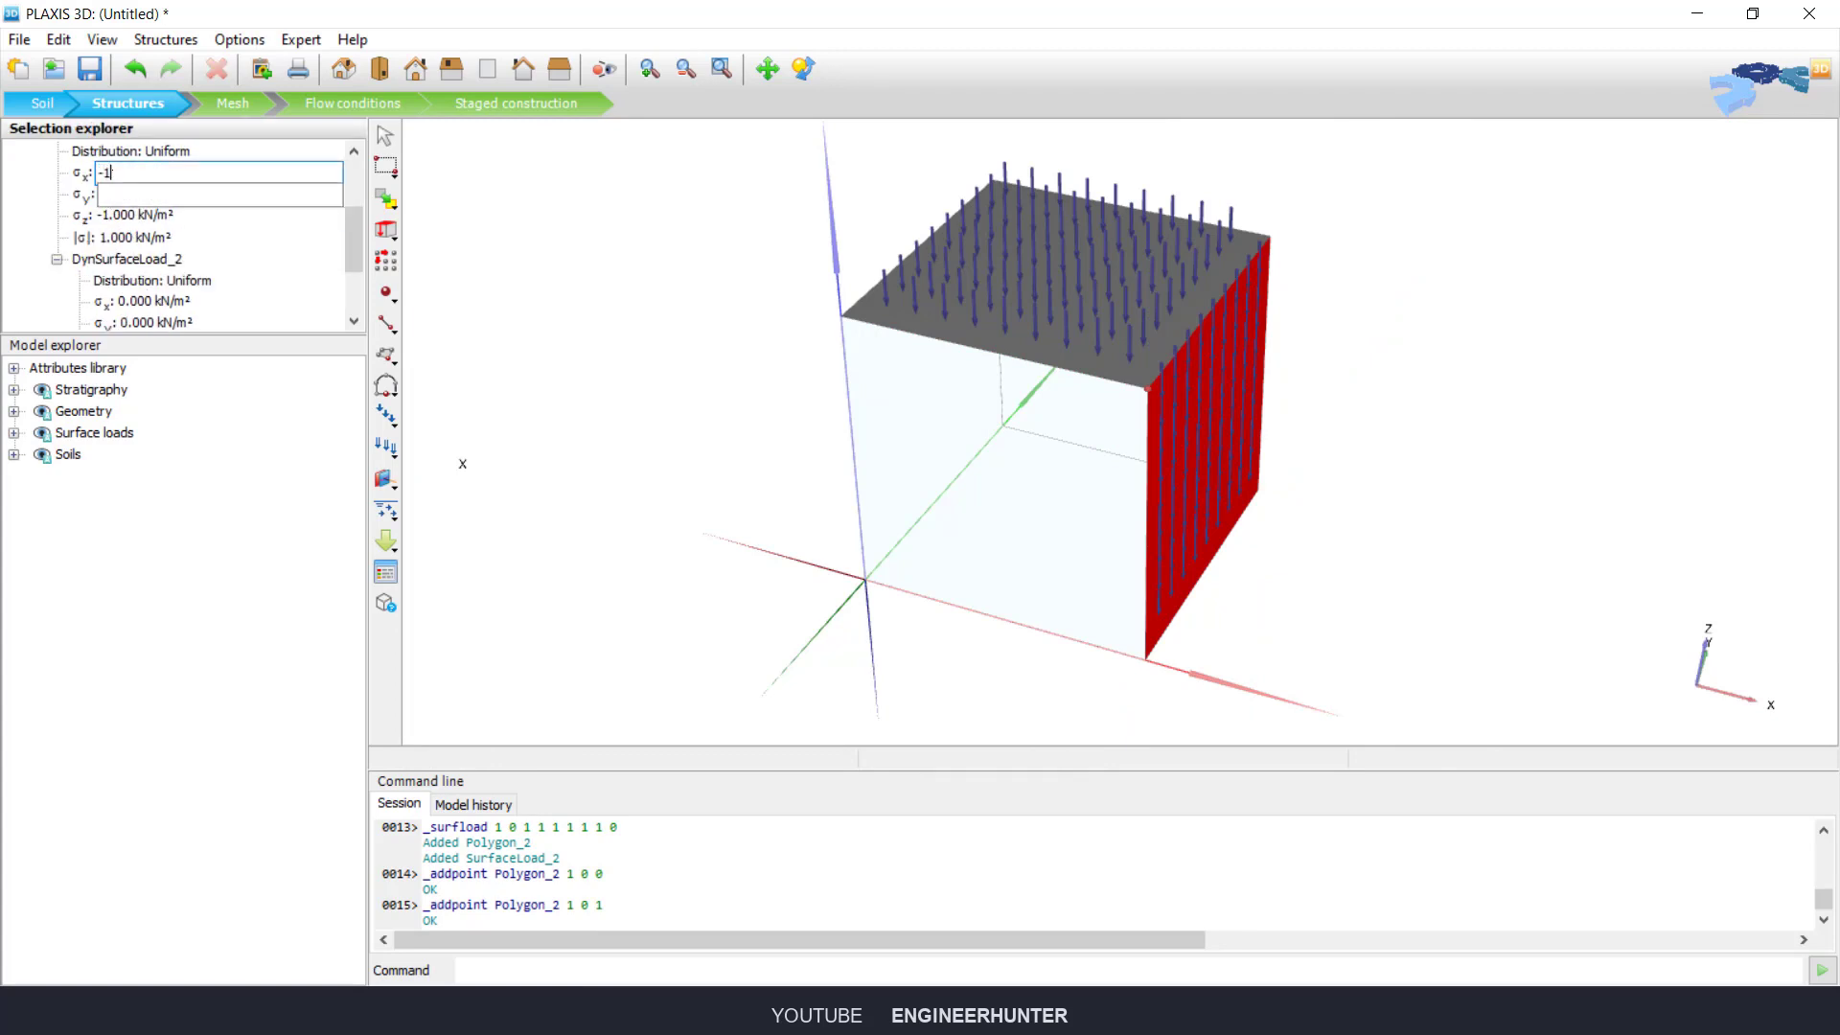
pyautogui.press('Tab')
pyautogui.press('Tab')
pyautogui.write('0')
pyautogui.press('Tab')
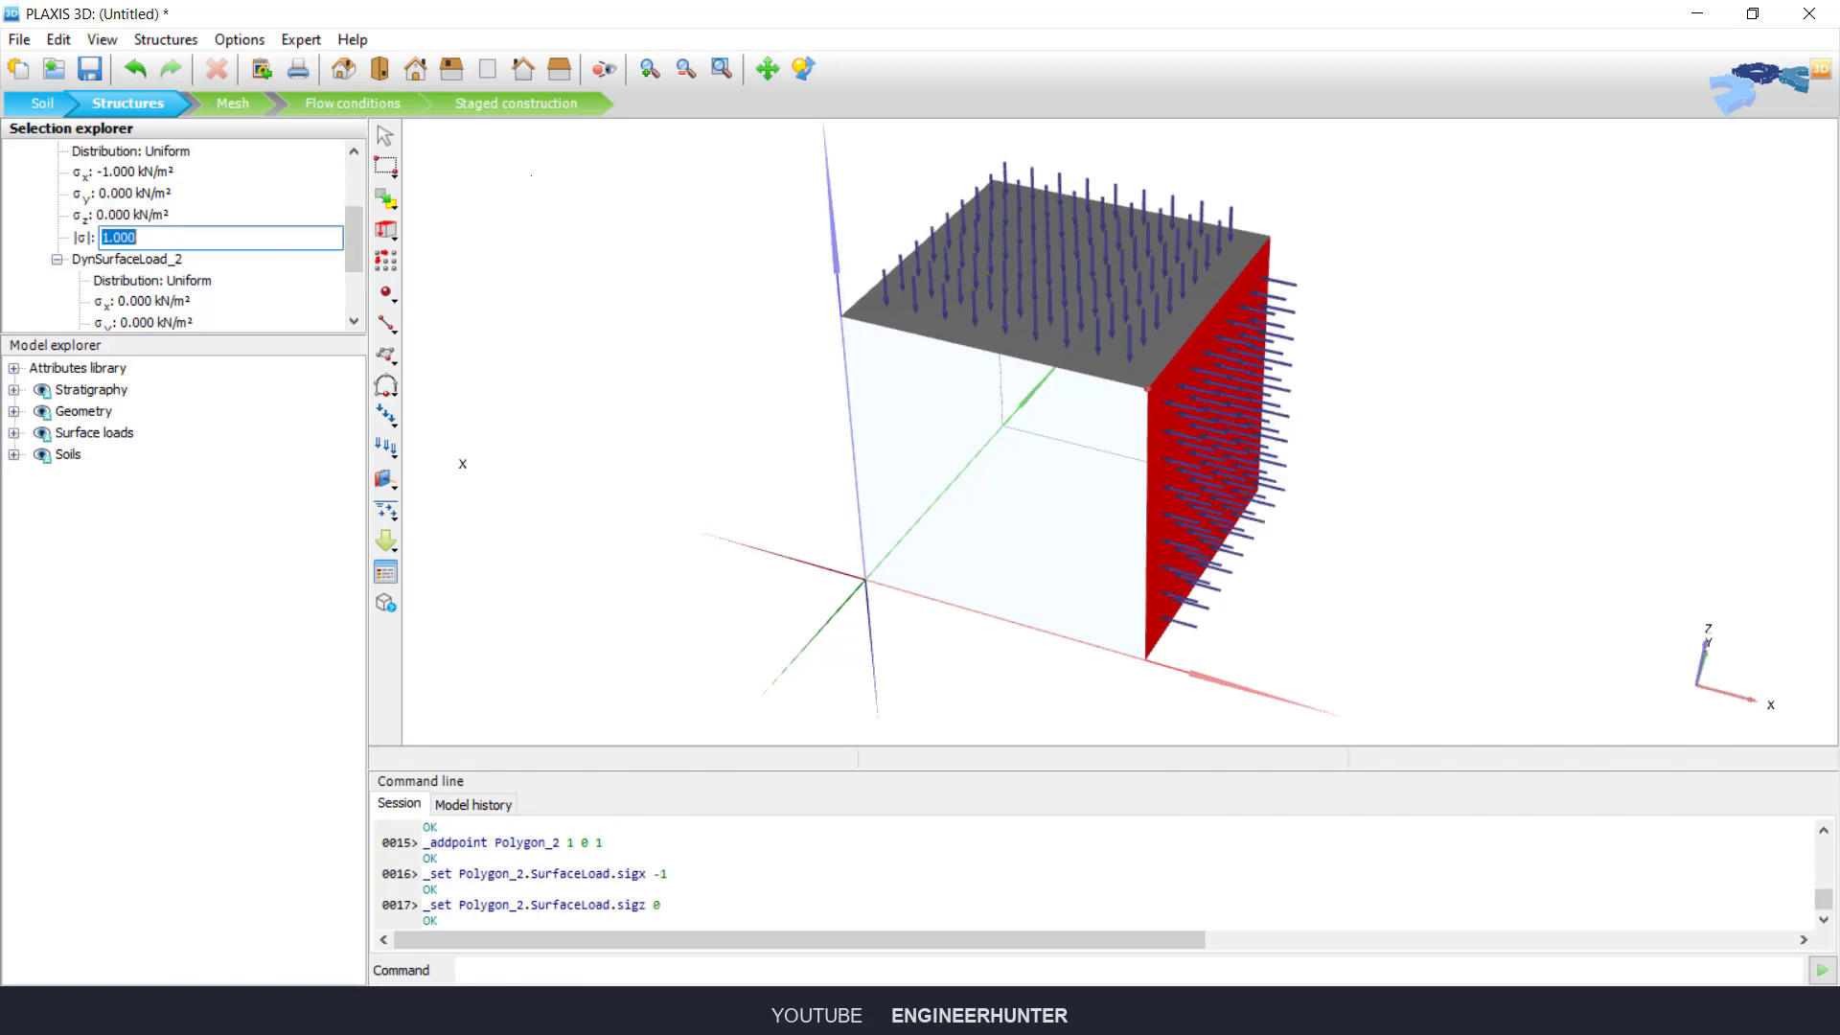
pyautogui.press('Return')
pyautogui.click(1359, 445)
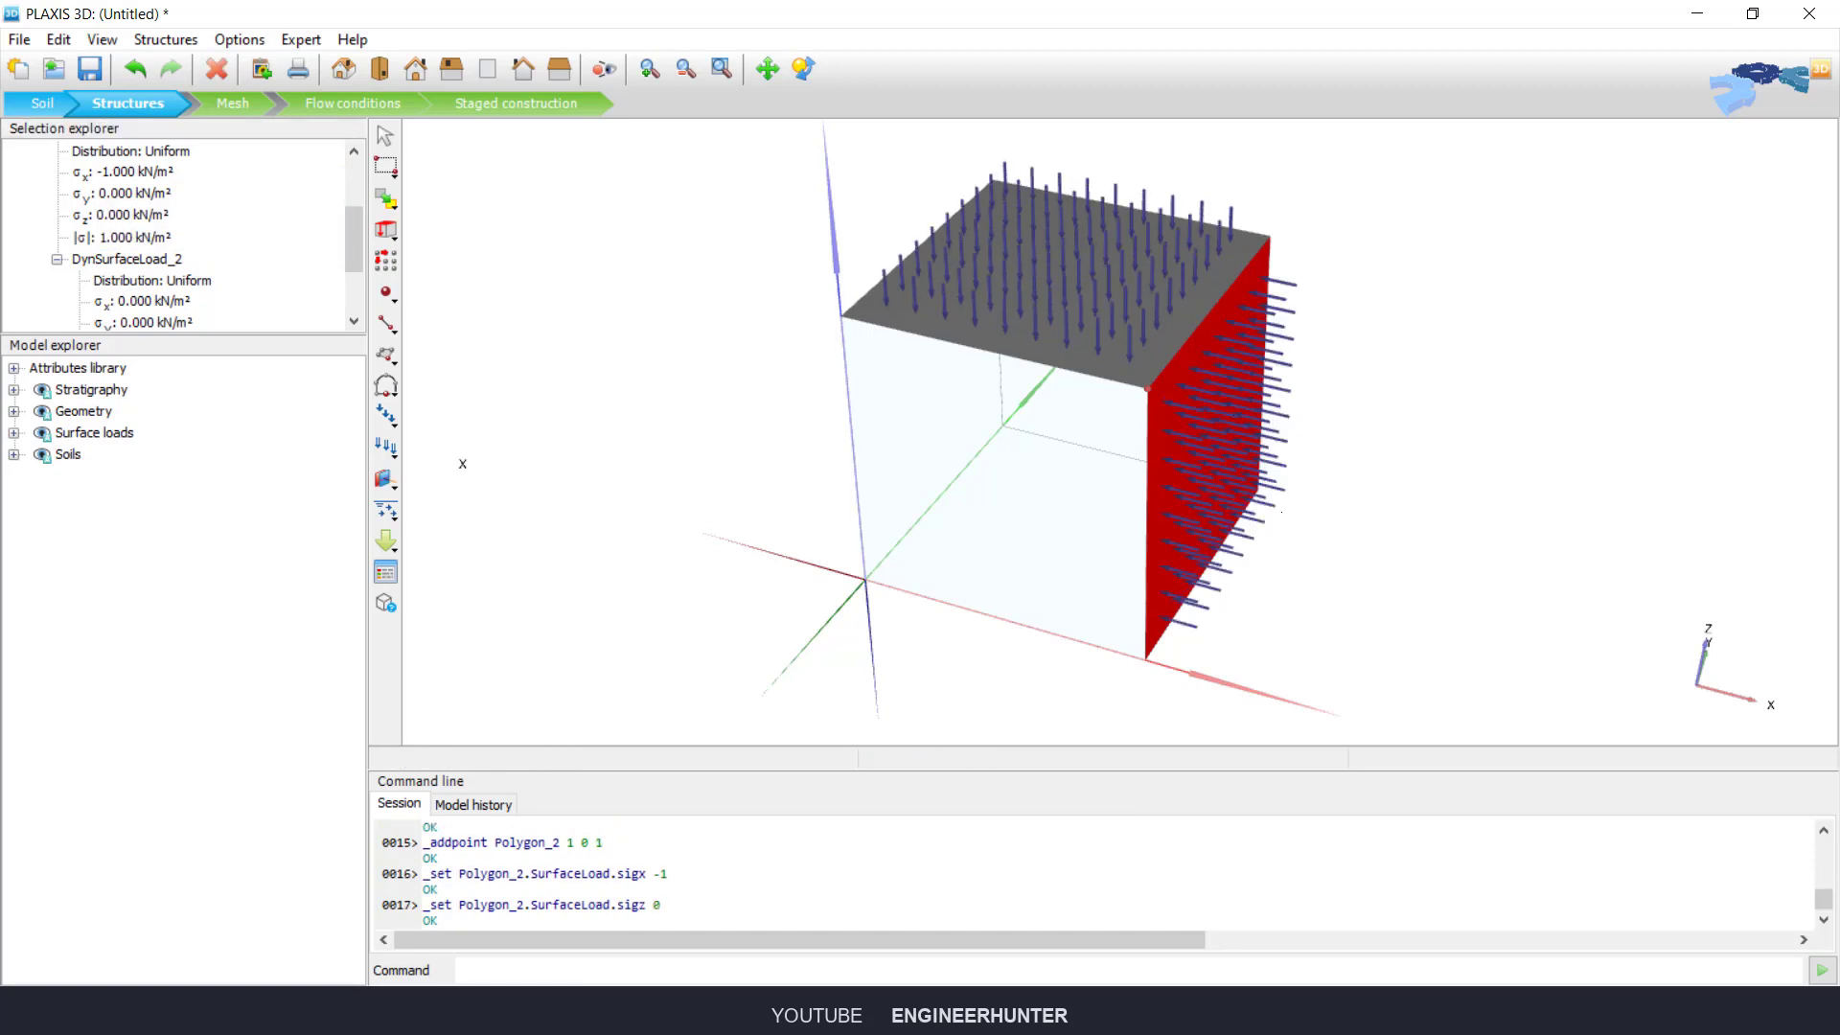
# Step: Create a third surface load over the cube's vertical face at y = 1 m, through its four corners
pyautogui.moveTo(1281, 512); pyautogui.dragTo(1216, 470, button='middle')
pyautogui.moveTo(1216, 469); pyautogui.dragTo(1097, 450)
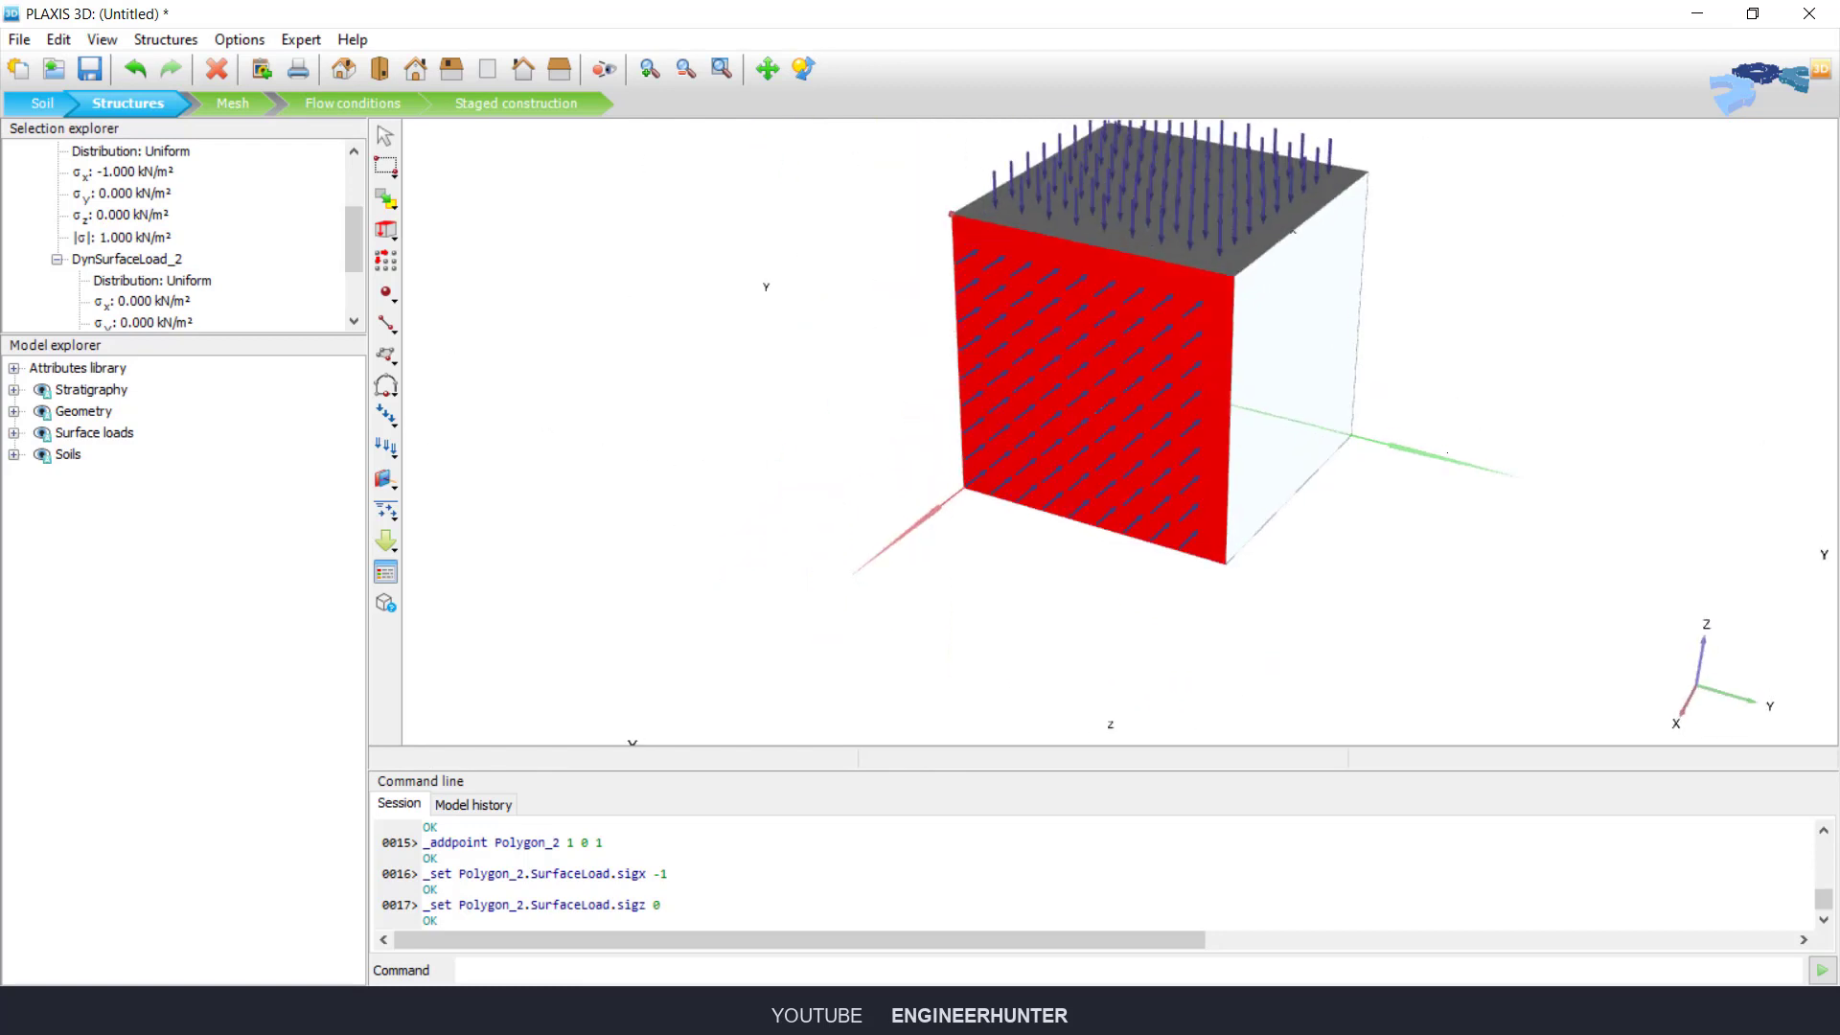
pyautogui.moveTo(1446, 453); pyautogui.dragTo(1431, 471)
pyautogui.moveTo(1431, 472); pyautogui.dragTo(1298, 582, button='middle')
pyautogui.click(1297, 582)
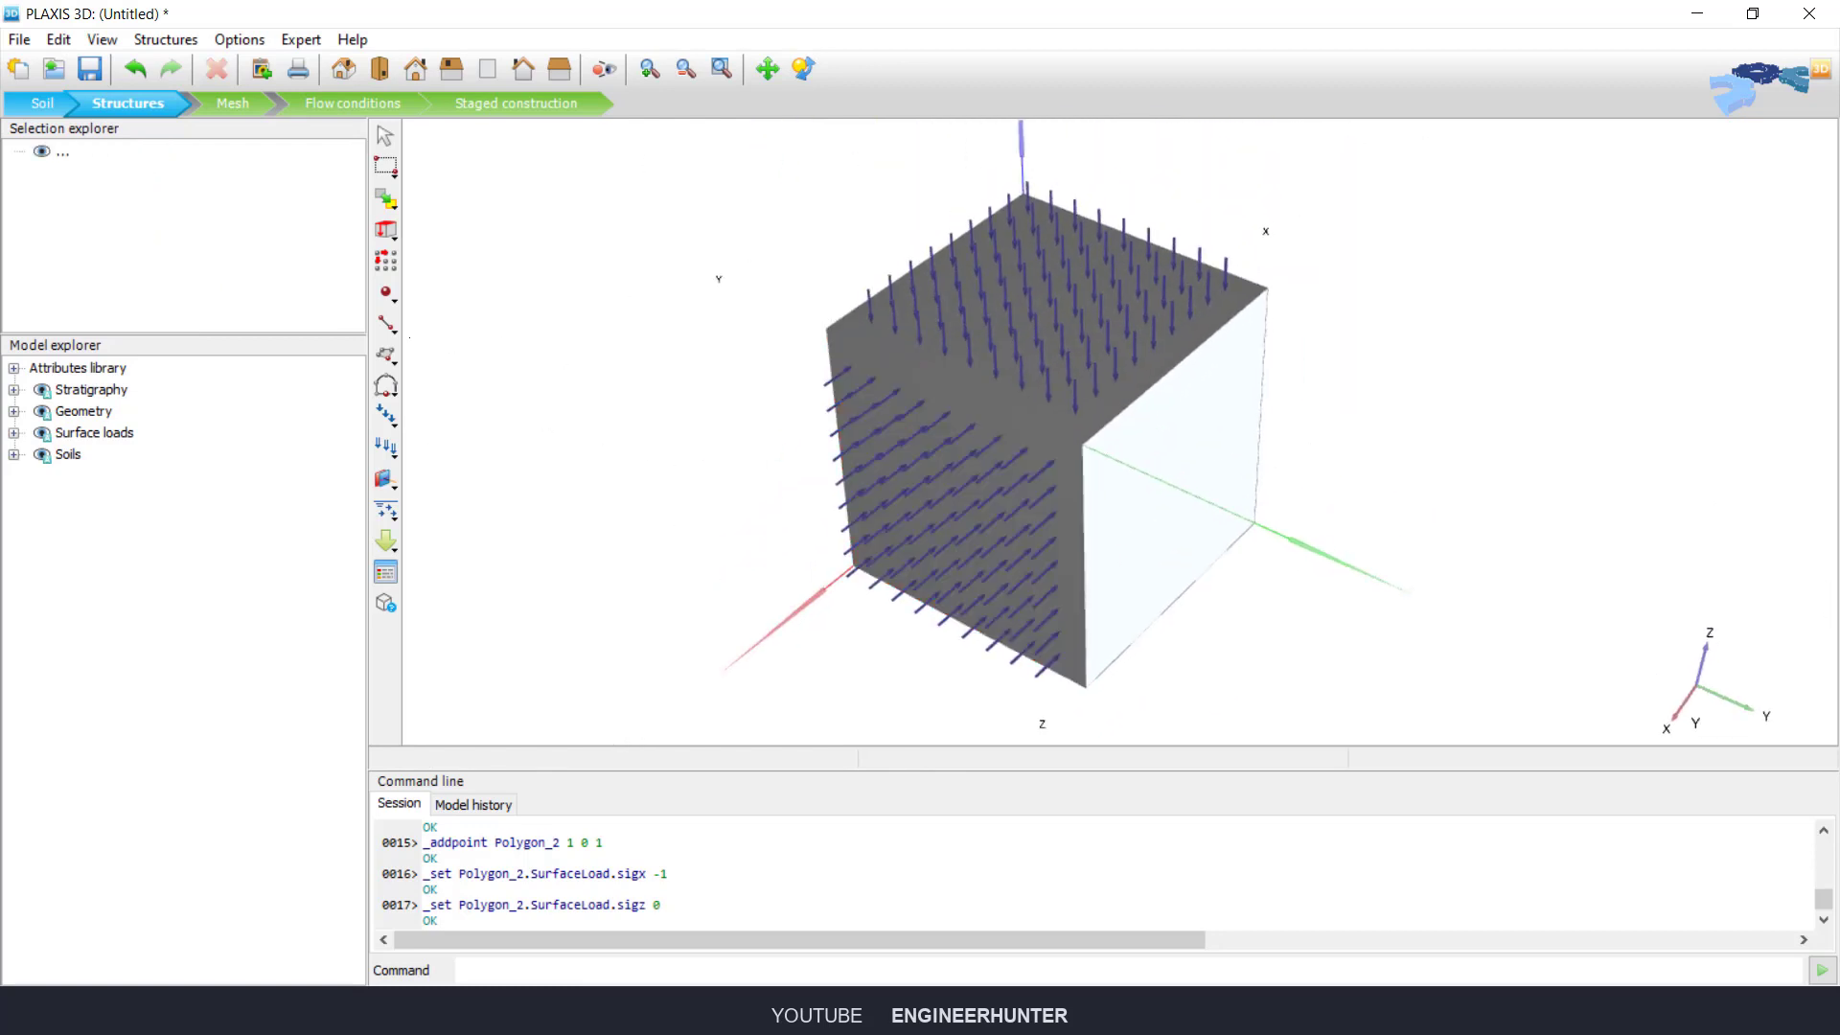
pyautogui.click(387, 414)
pyautogui.click(410, 478)
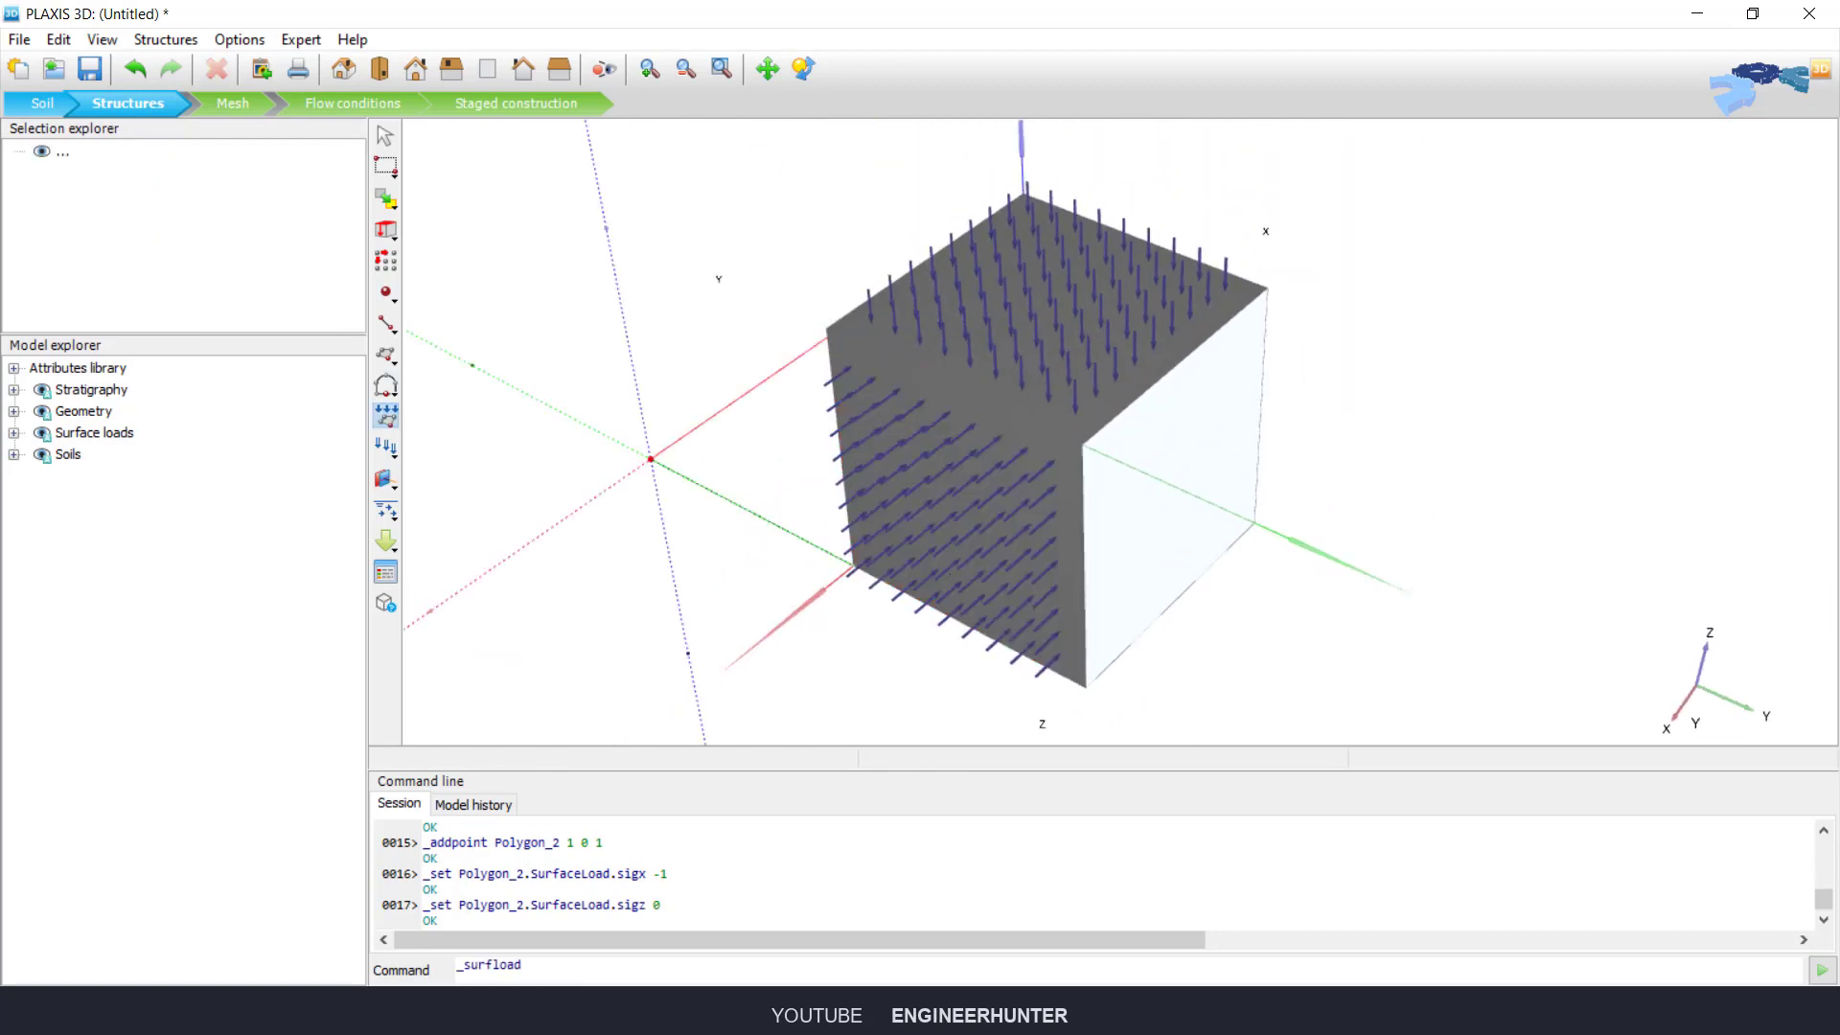
pyautogui.moveTo(1255, 525); pyautogui.dragTo(1213, 462, button='middle')
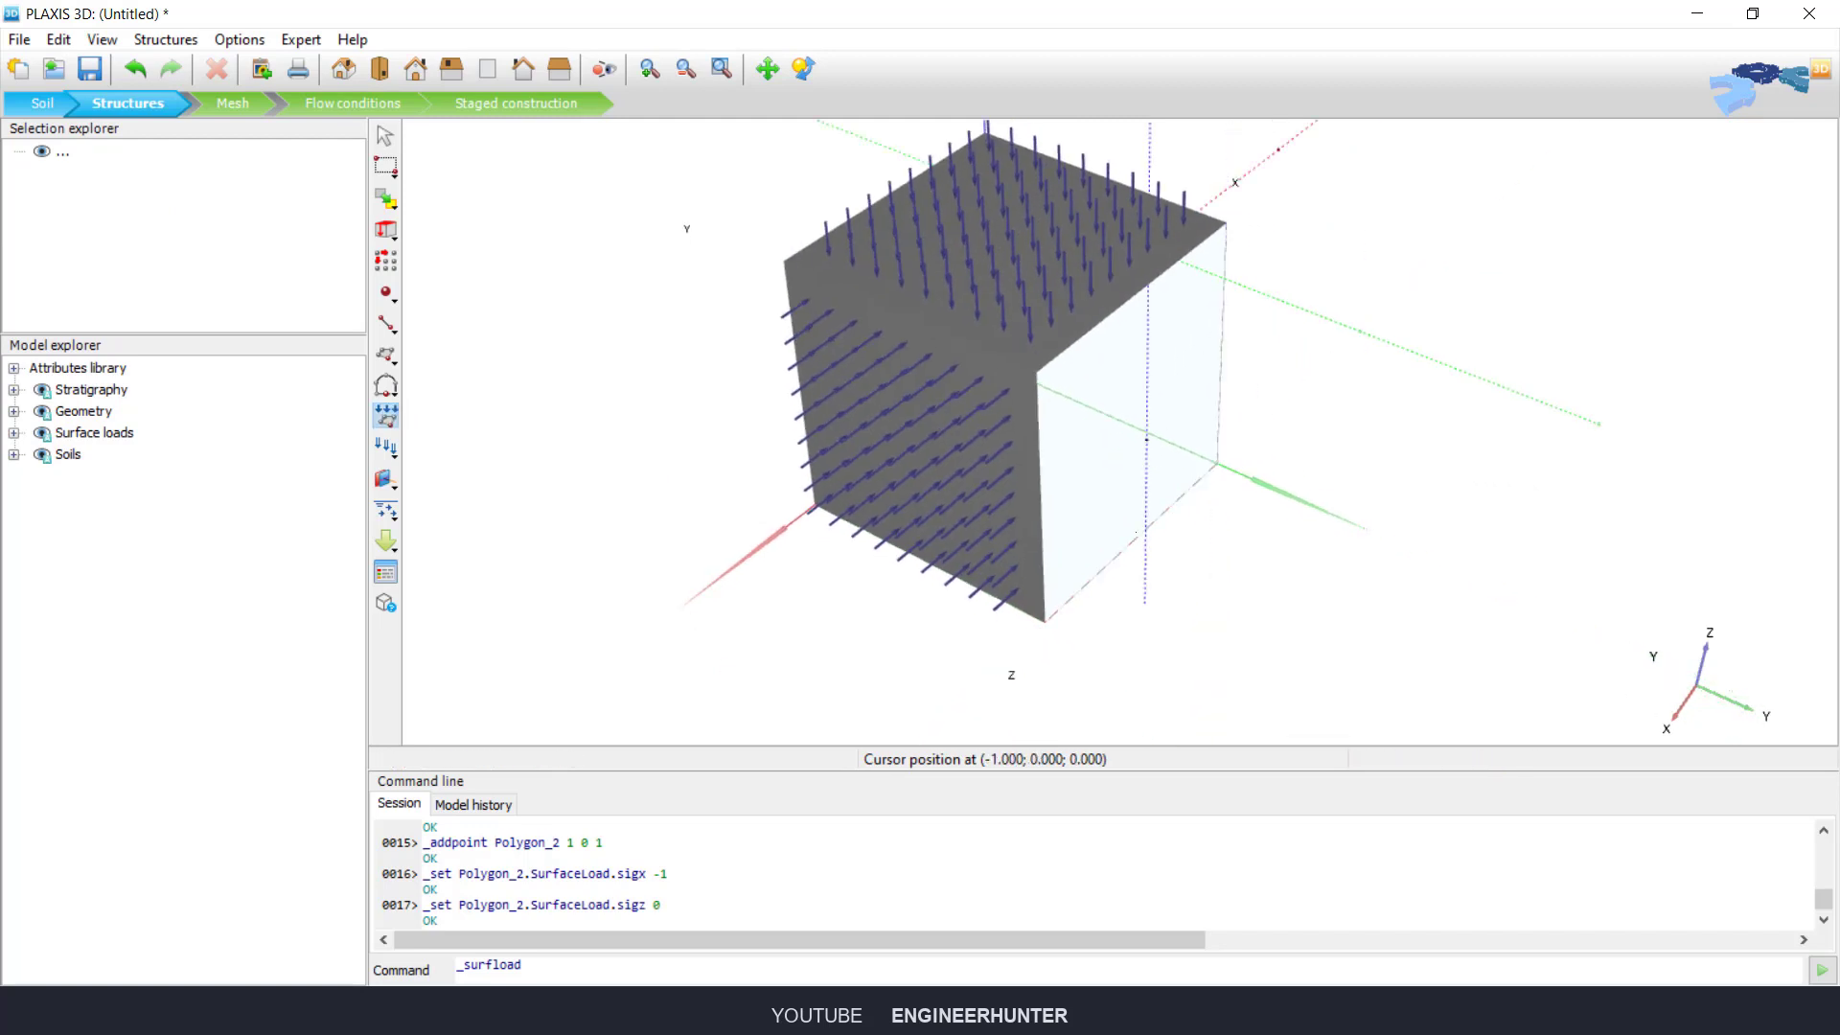
pyautogui.click(1045, 621)
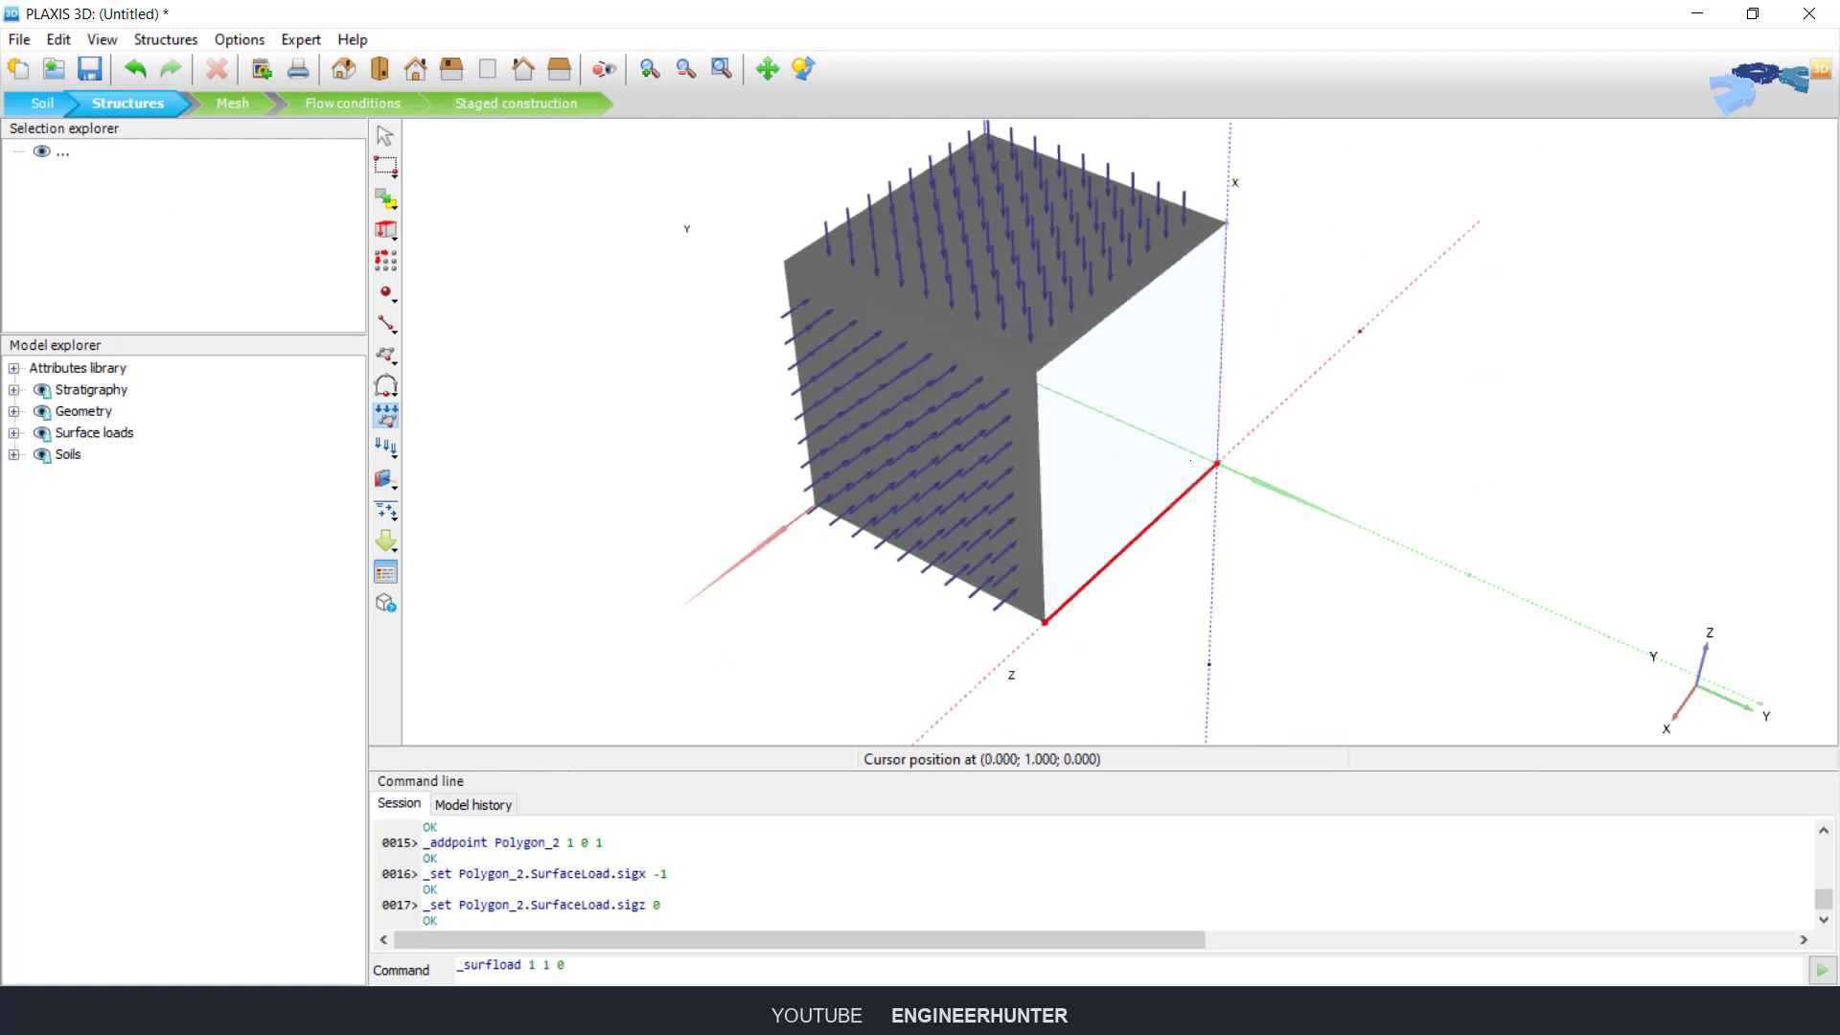
pyautogui.click(1217, 464)
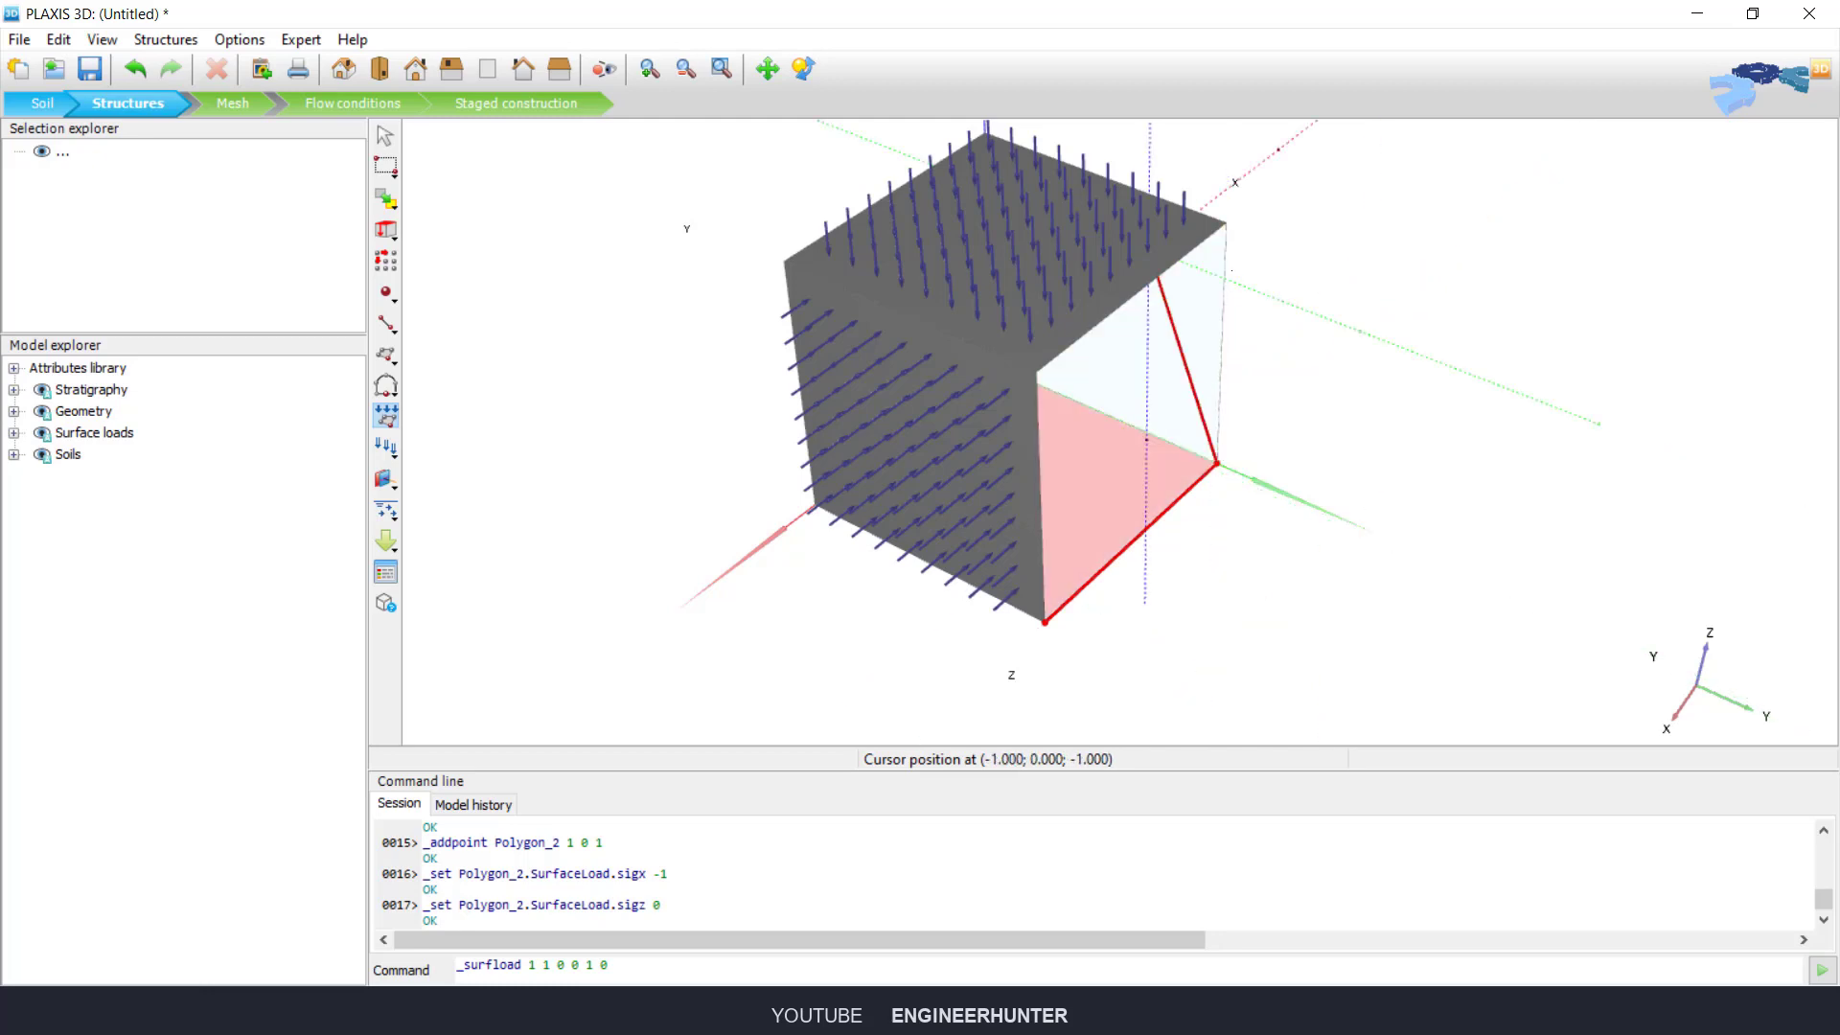
pyautogui.click(1226, 222)
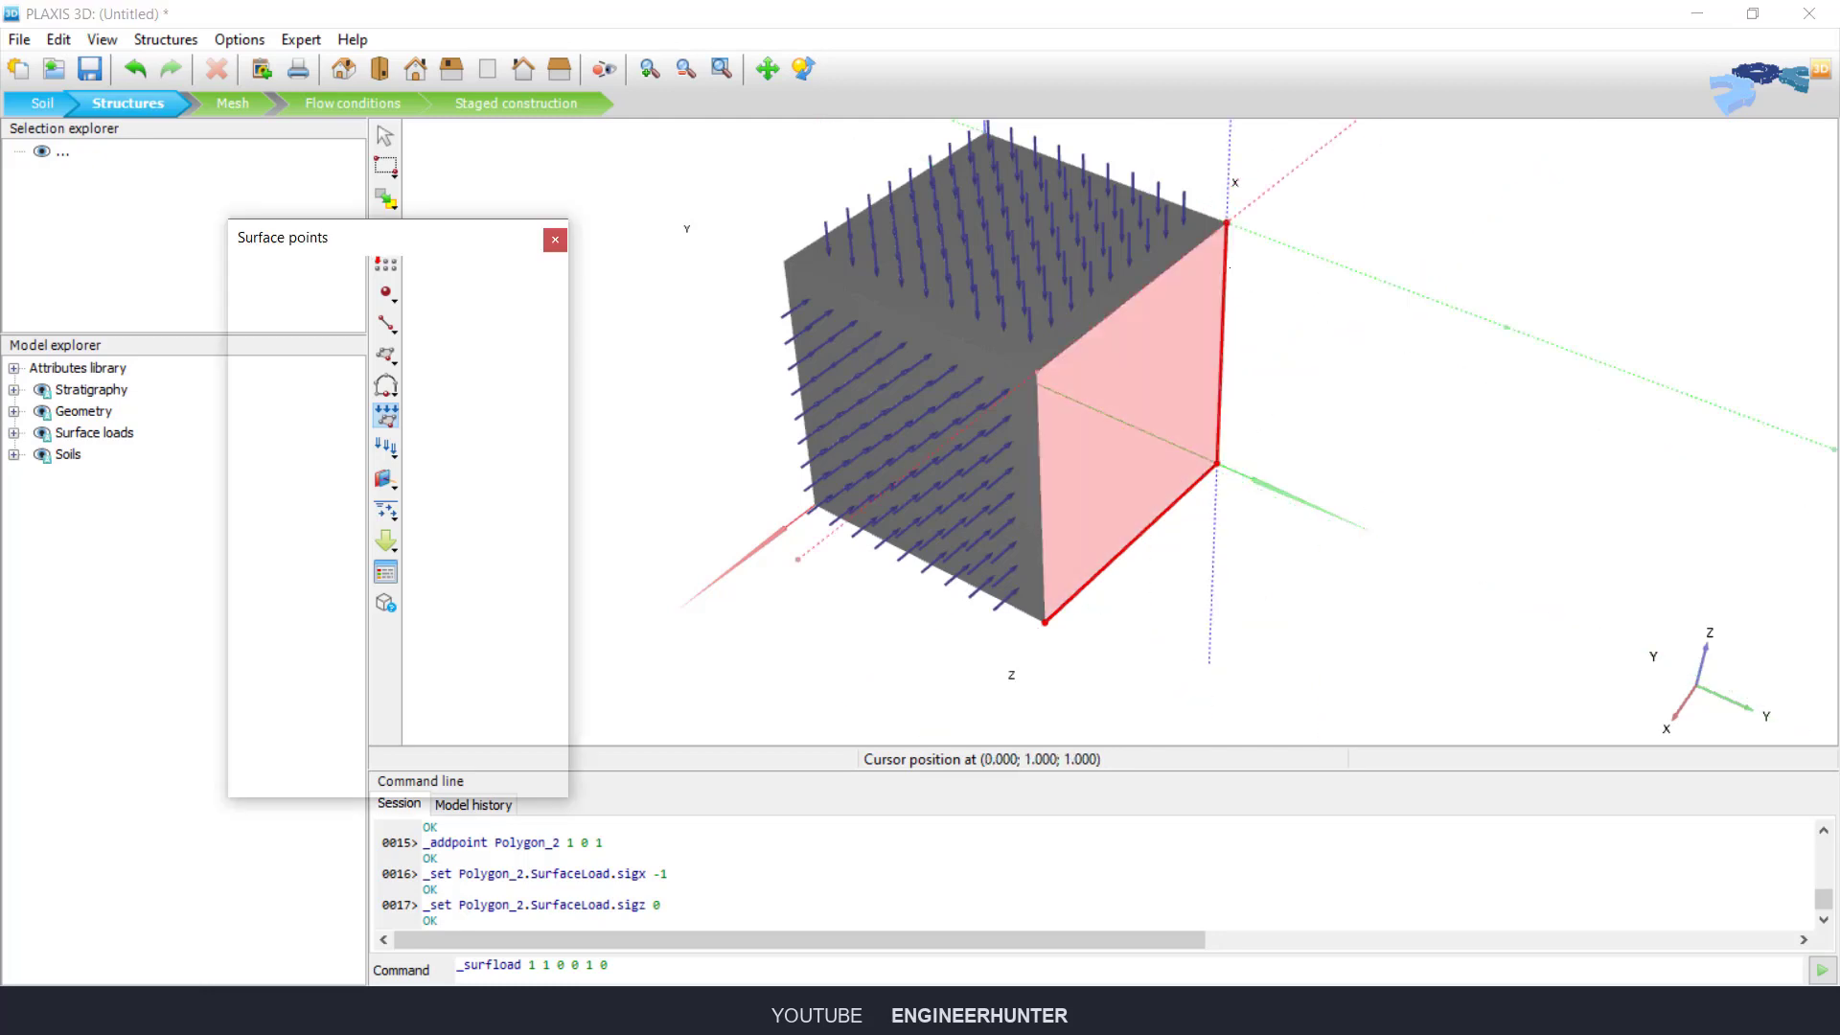
pyautogui.click(1037, 371)
pyautogui.click(1044, 621)
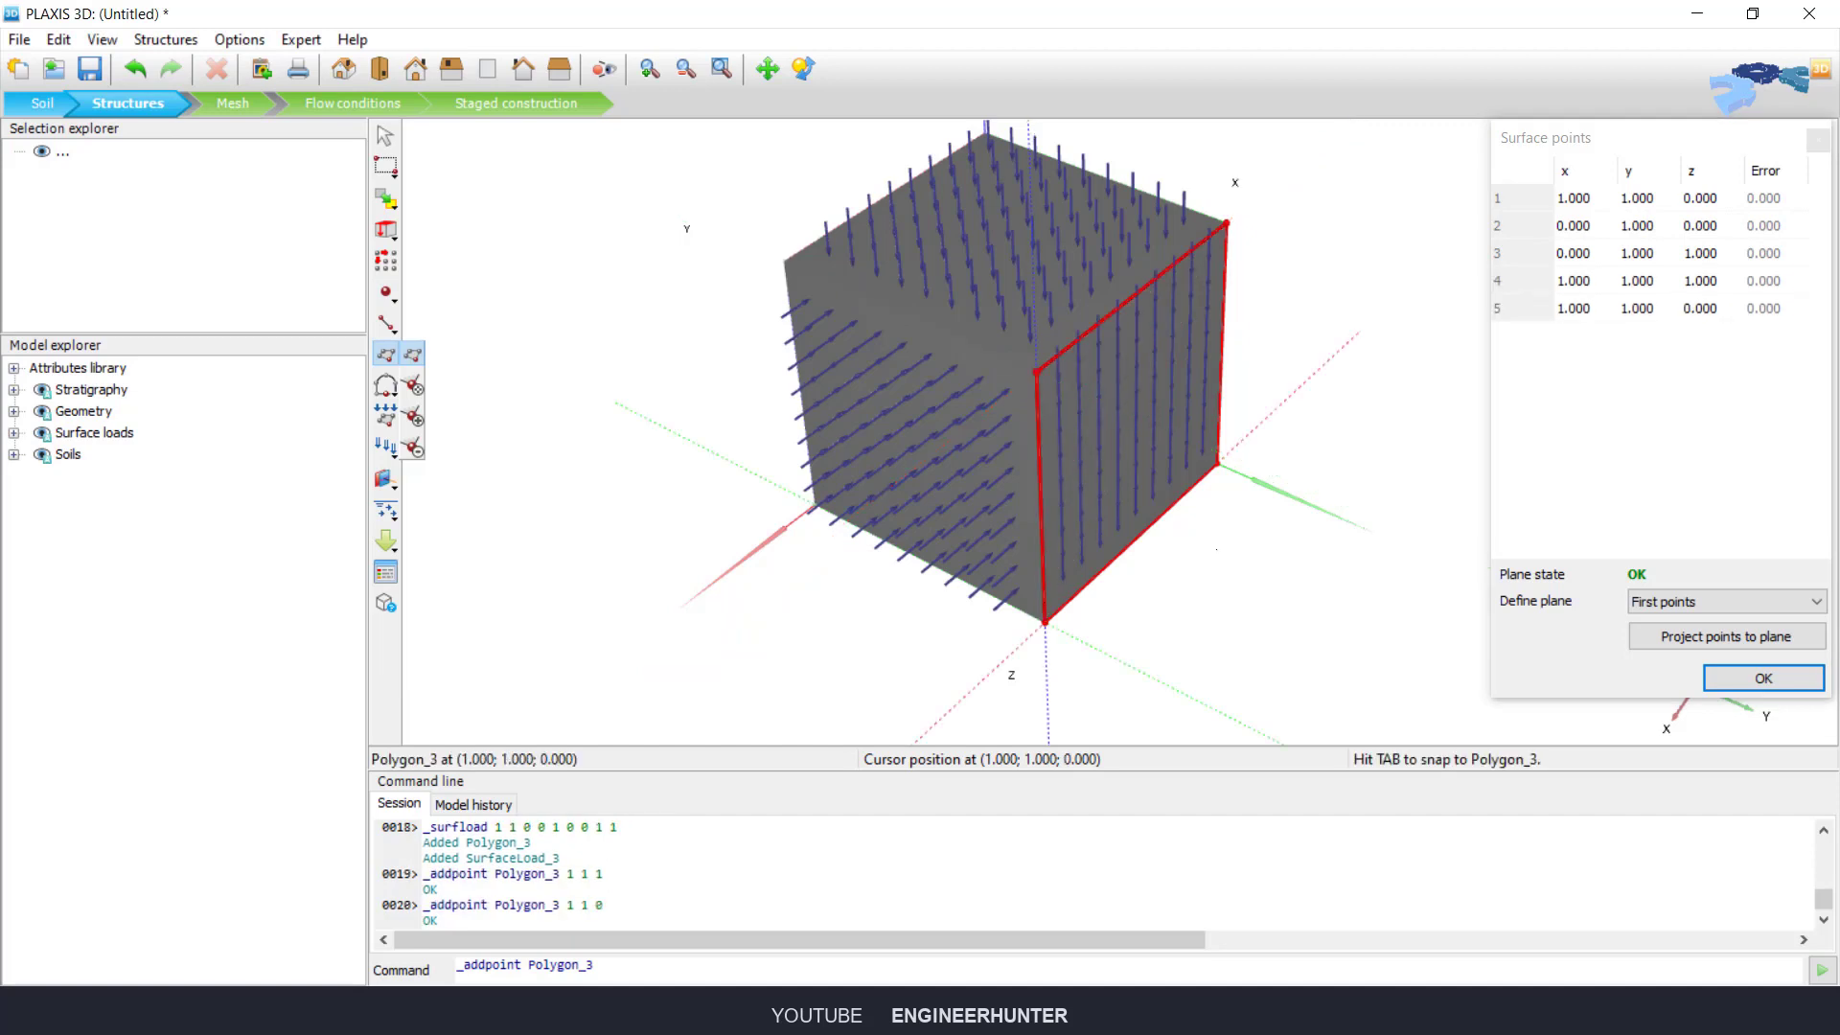
# Step: Set the surface load on the y = 1 m face to σz = 0 and σy = -100 kN/m²
pyautogui.scroll(-2, 139, 267)
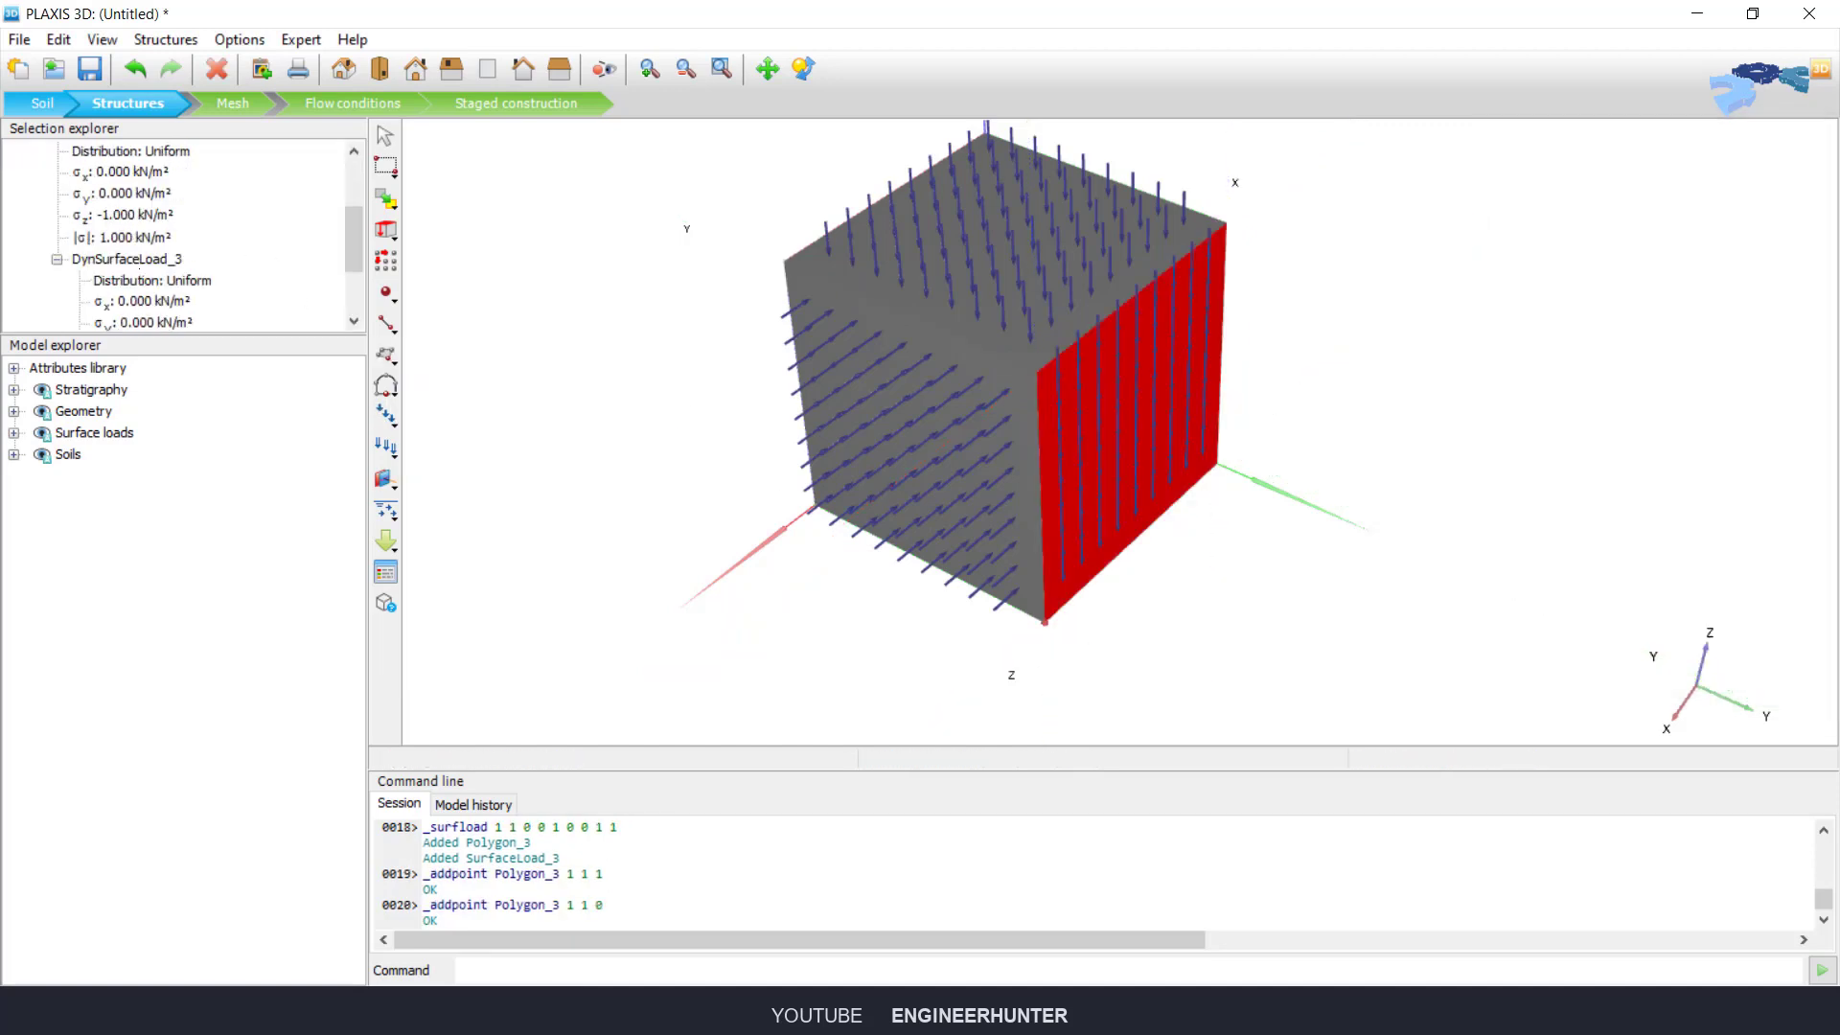
pyautogui.click(134, 215)
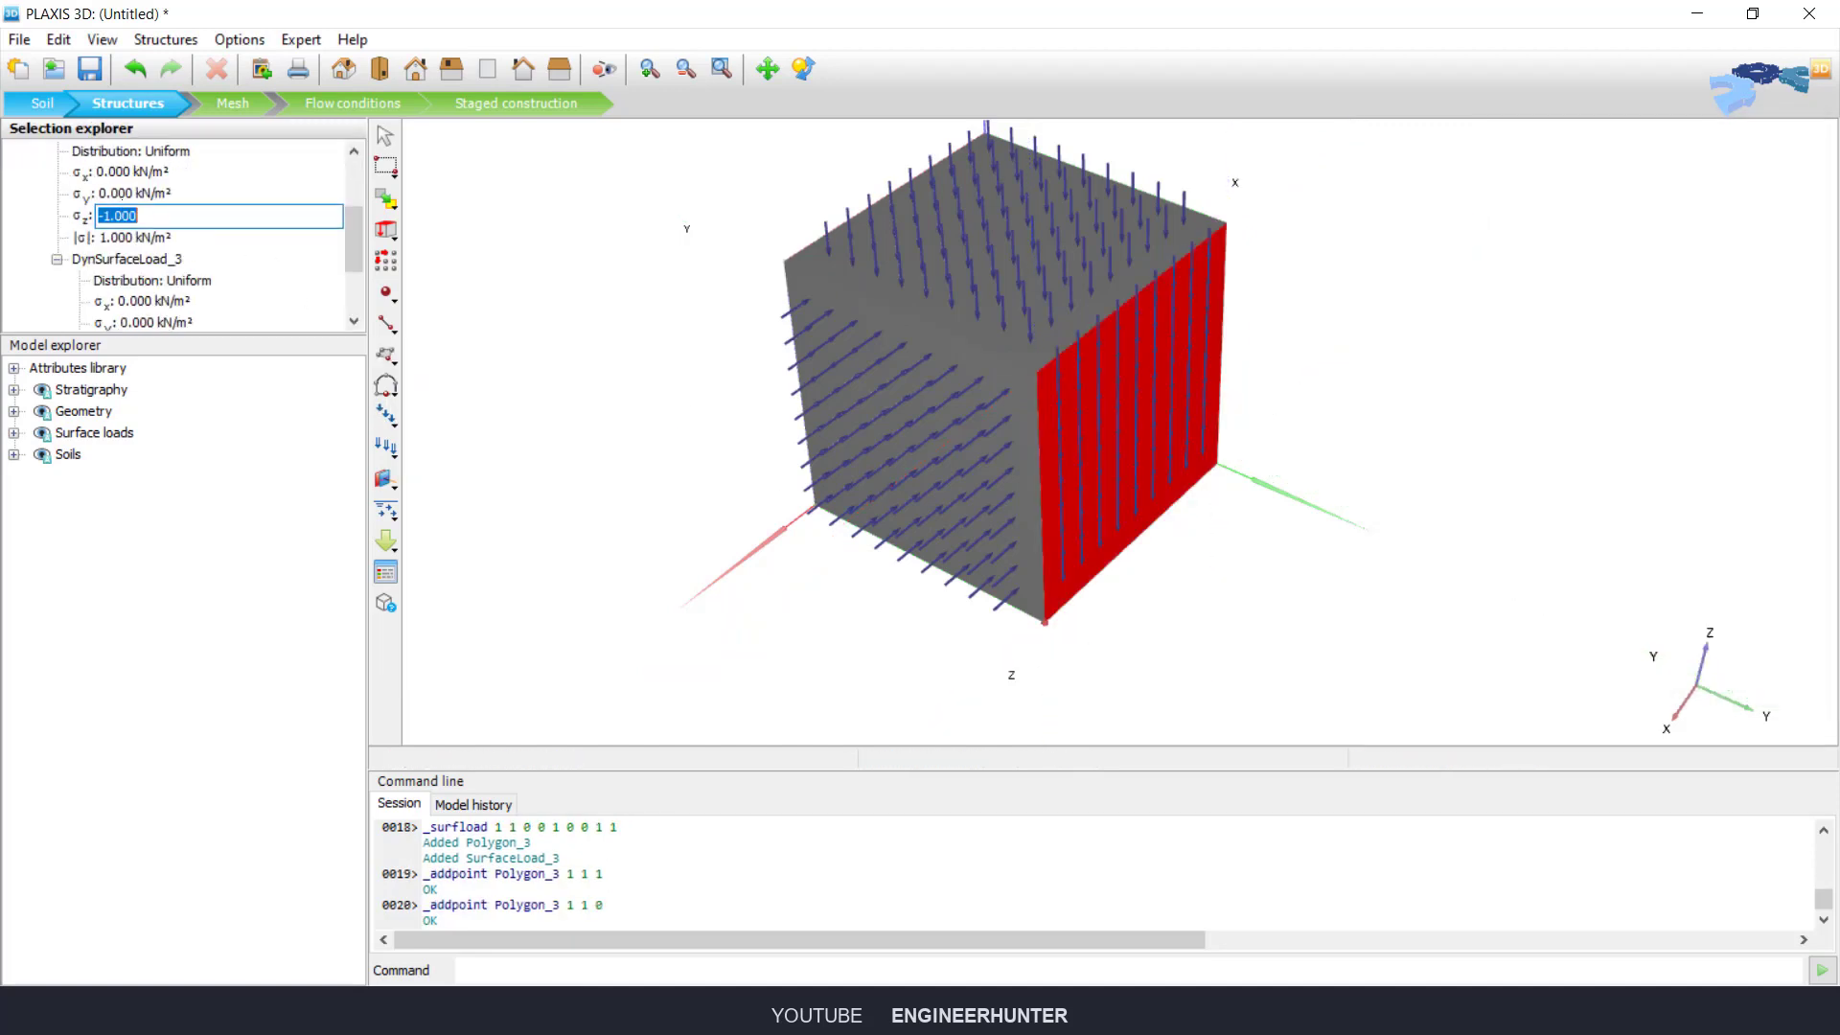
pyautogui.write('0')
pyautogui.press('Return')
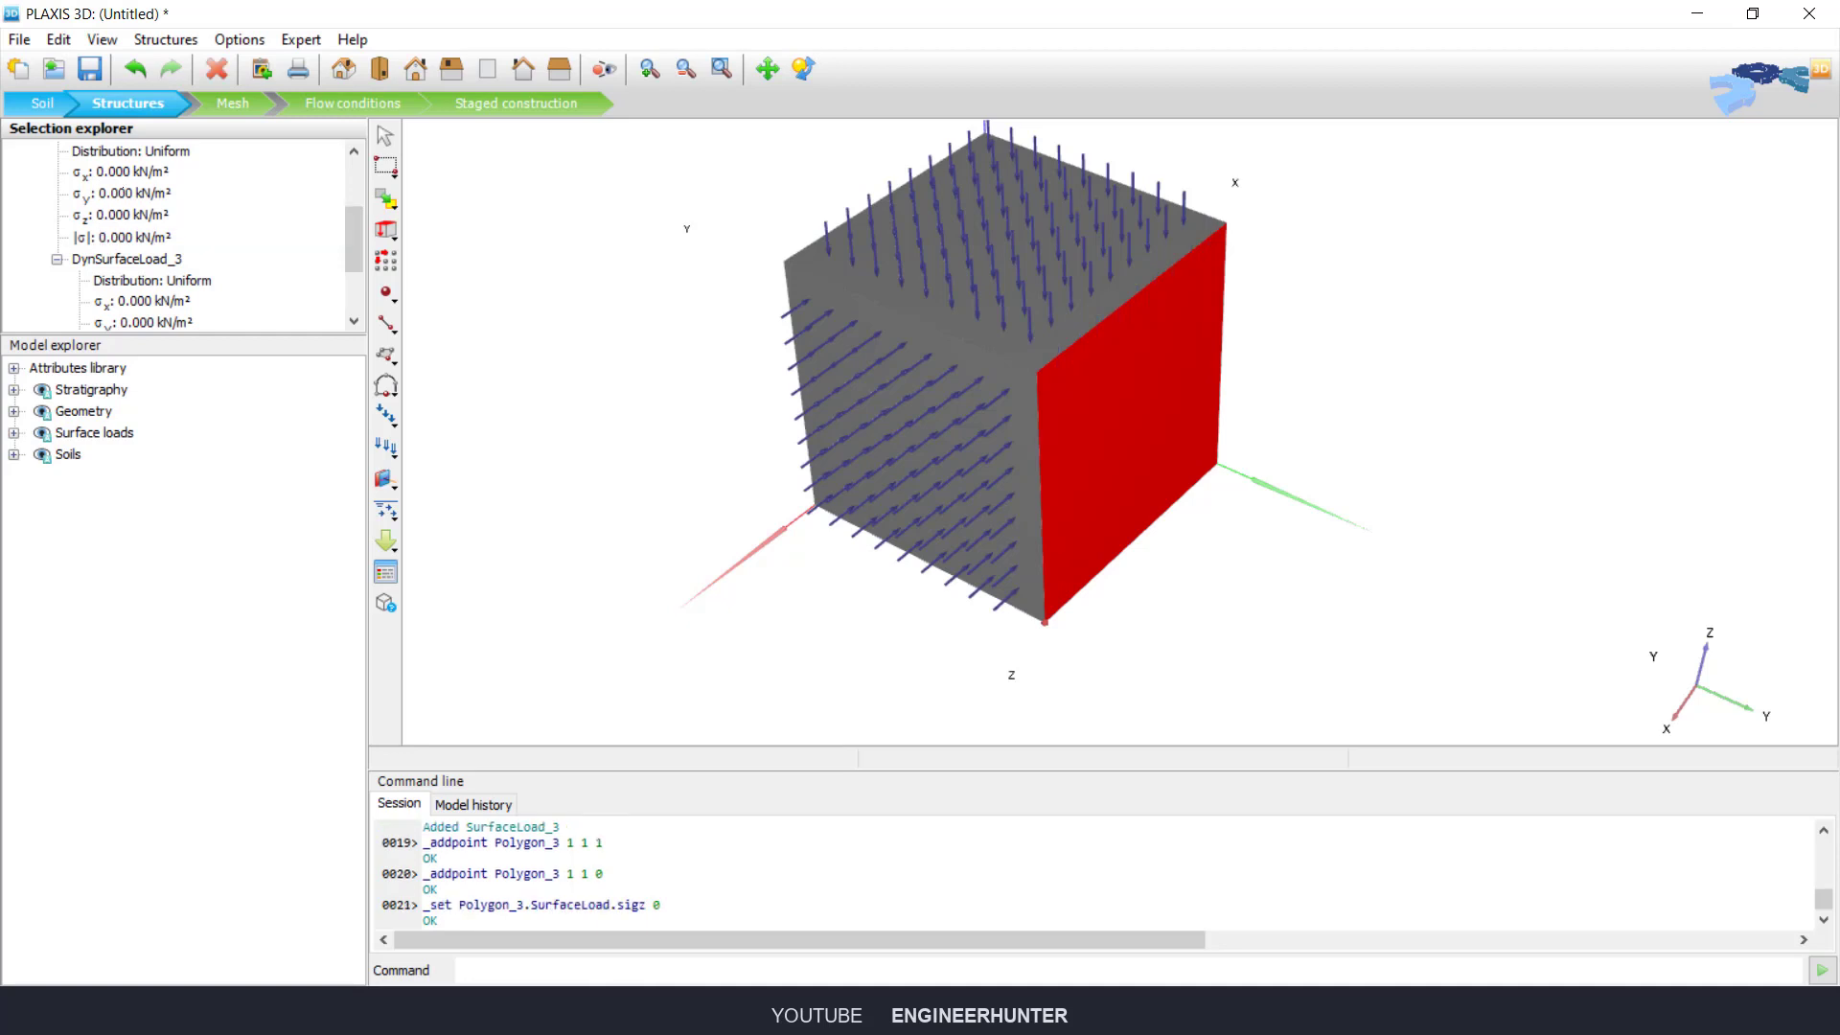
pyautogui.click(134, 194)
pyautogui.write('-100')
pyautogui.press('Tab')
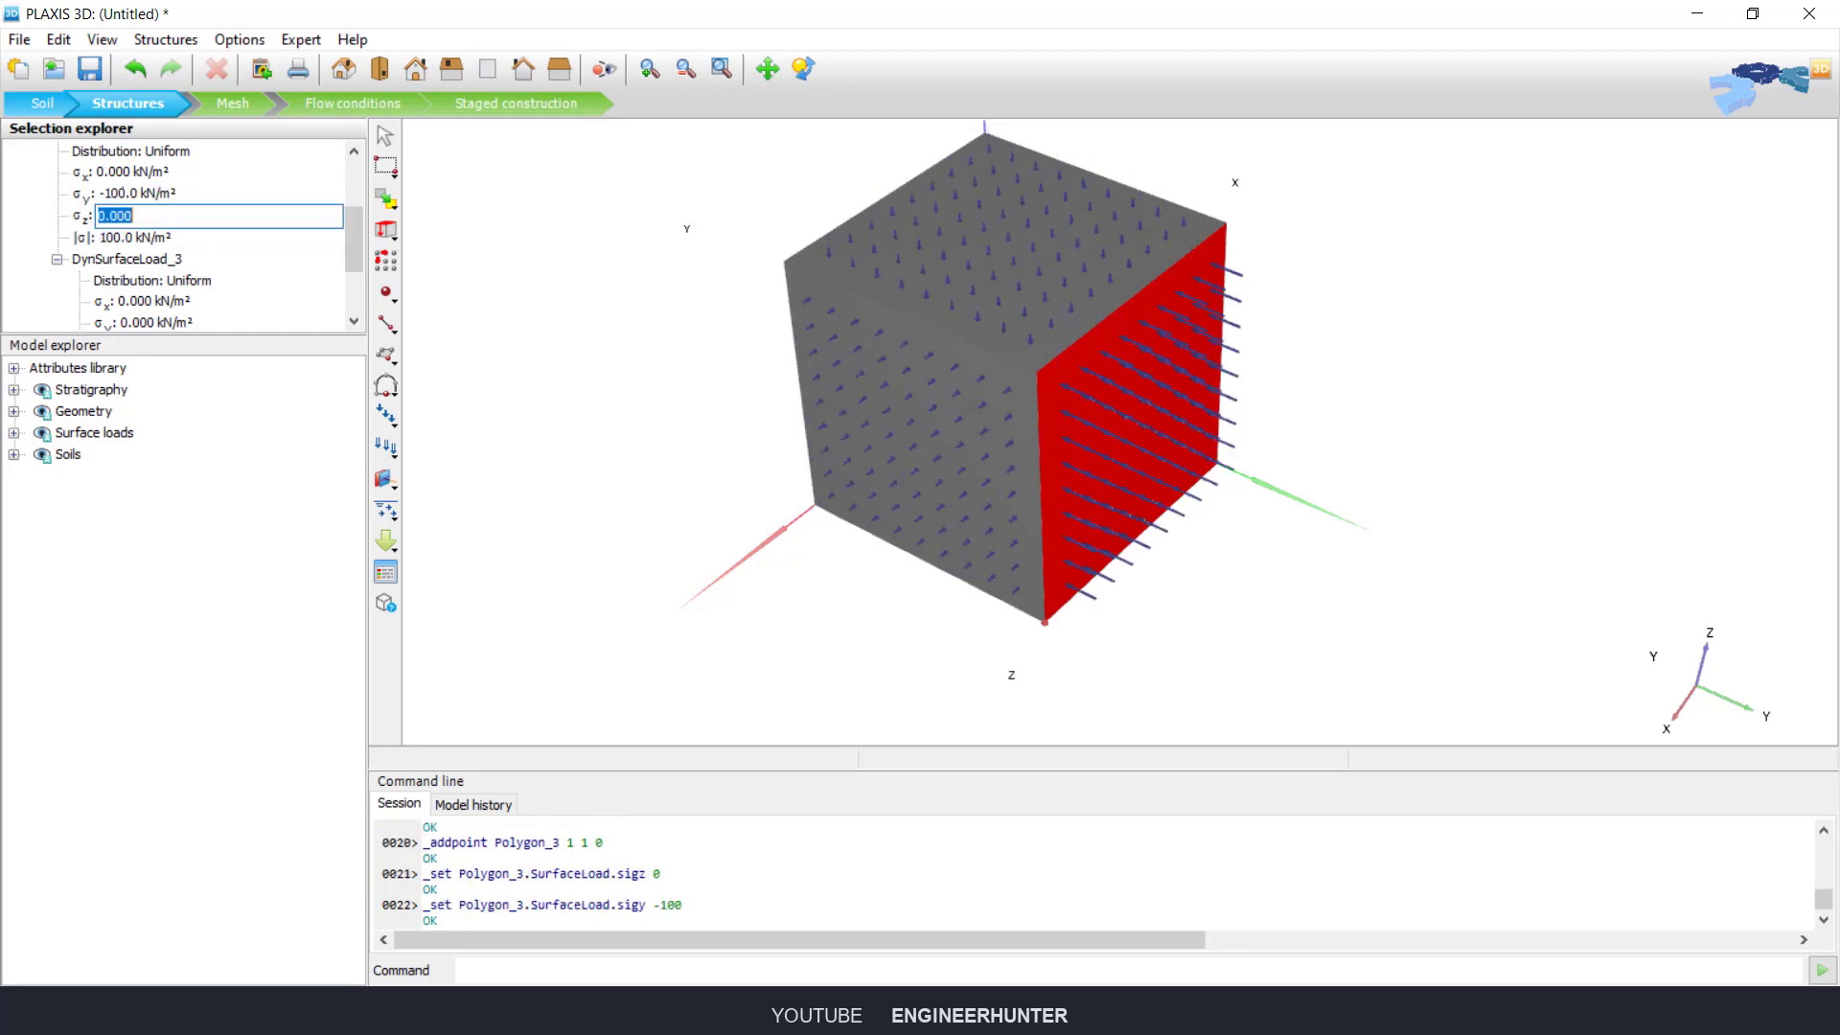
# Step: Set σx of the surface load on the x = 1 m face to -100 kN/m²
pyautogui.click(908, 484)
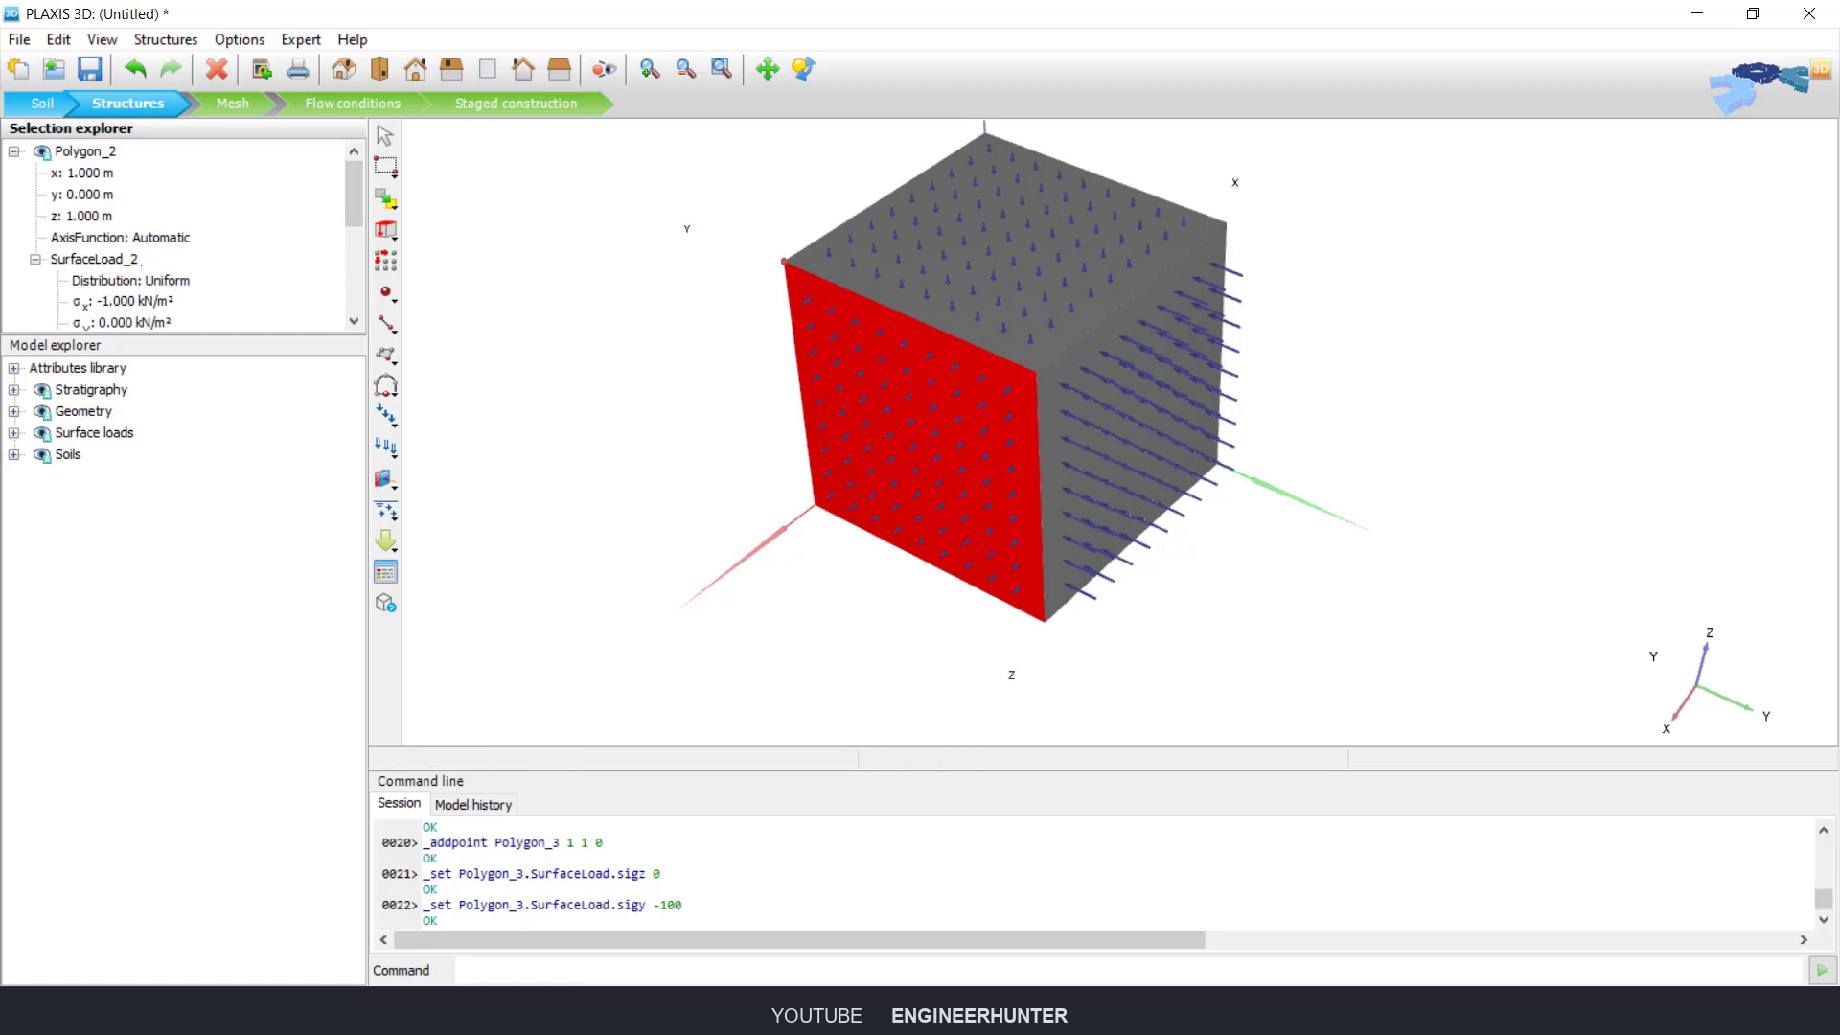
pyautogui.click(134, 302)
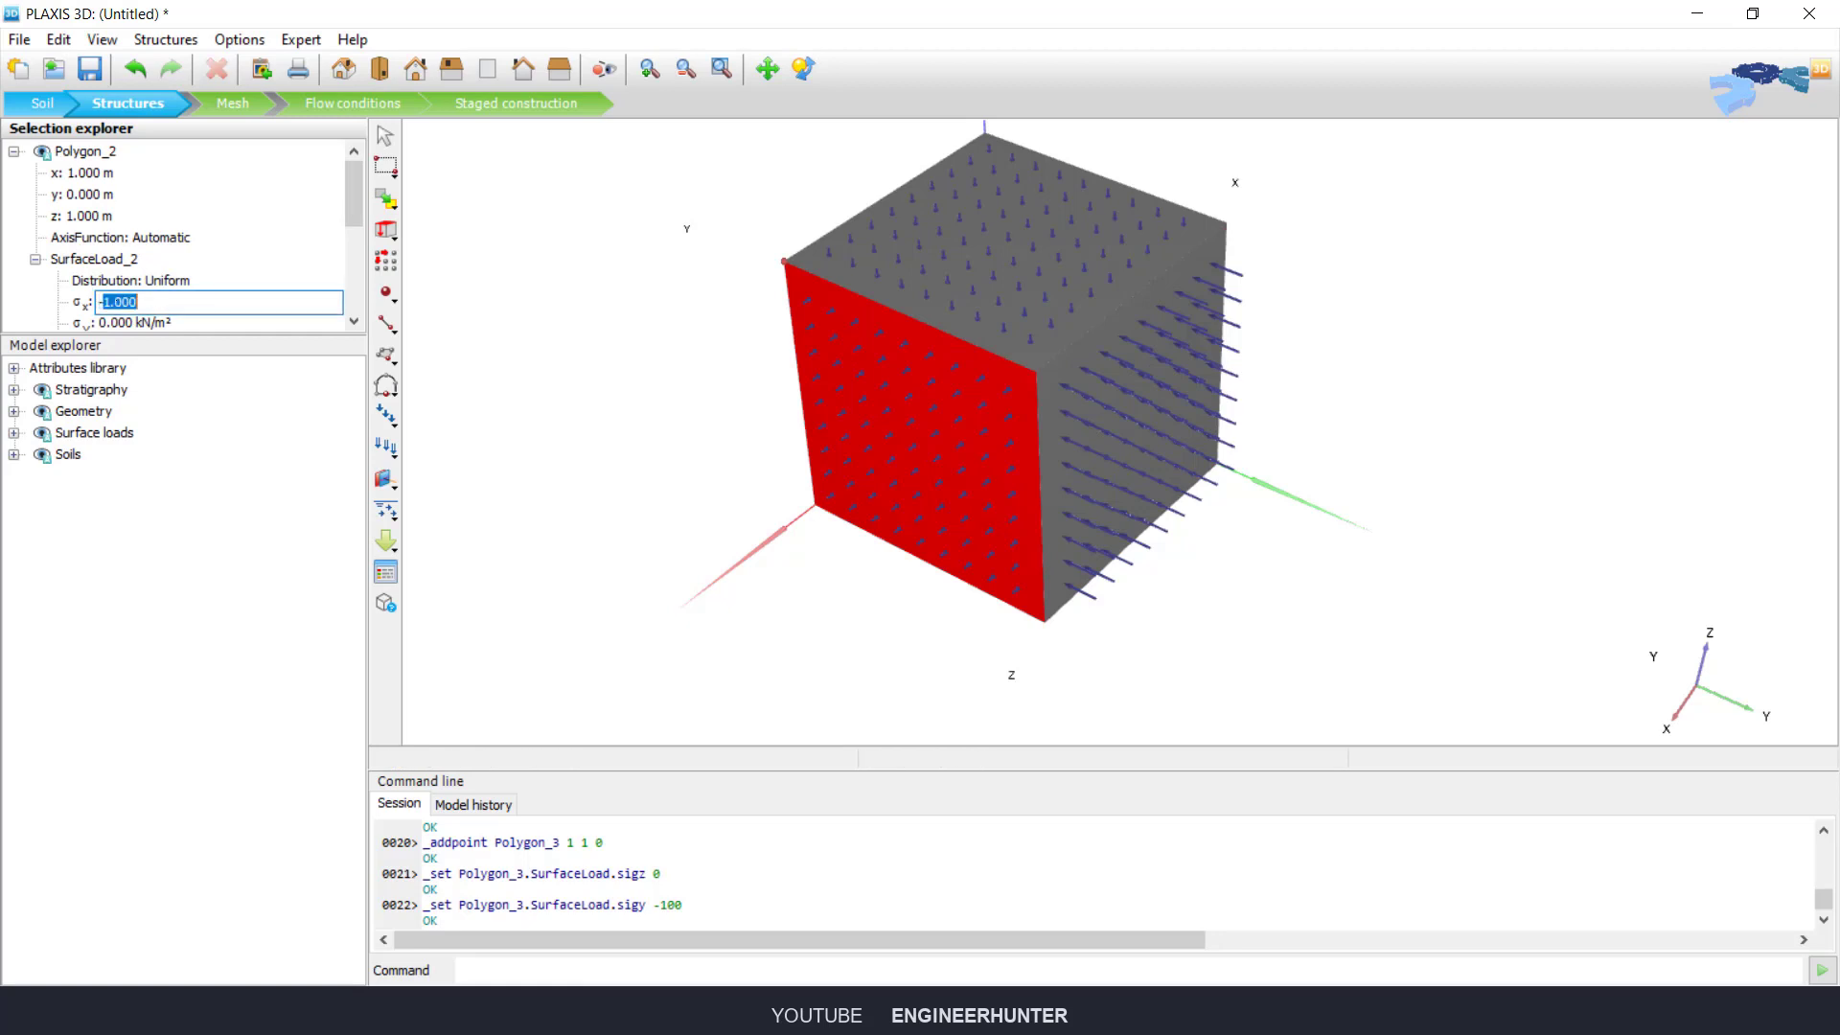
pyautogui.write('-100')
pyautogui.press('Tab')
# Step: Set σz of the surface load on the cube's top face to -100 kN/m²
pyautogui.click(939, 262)
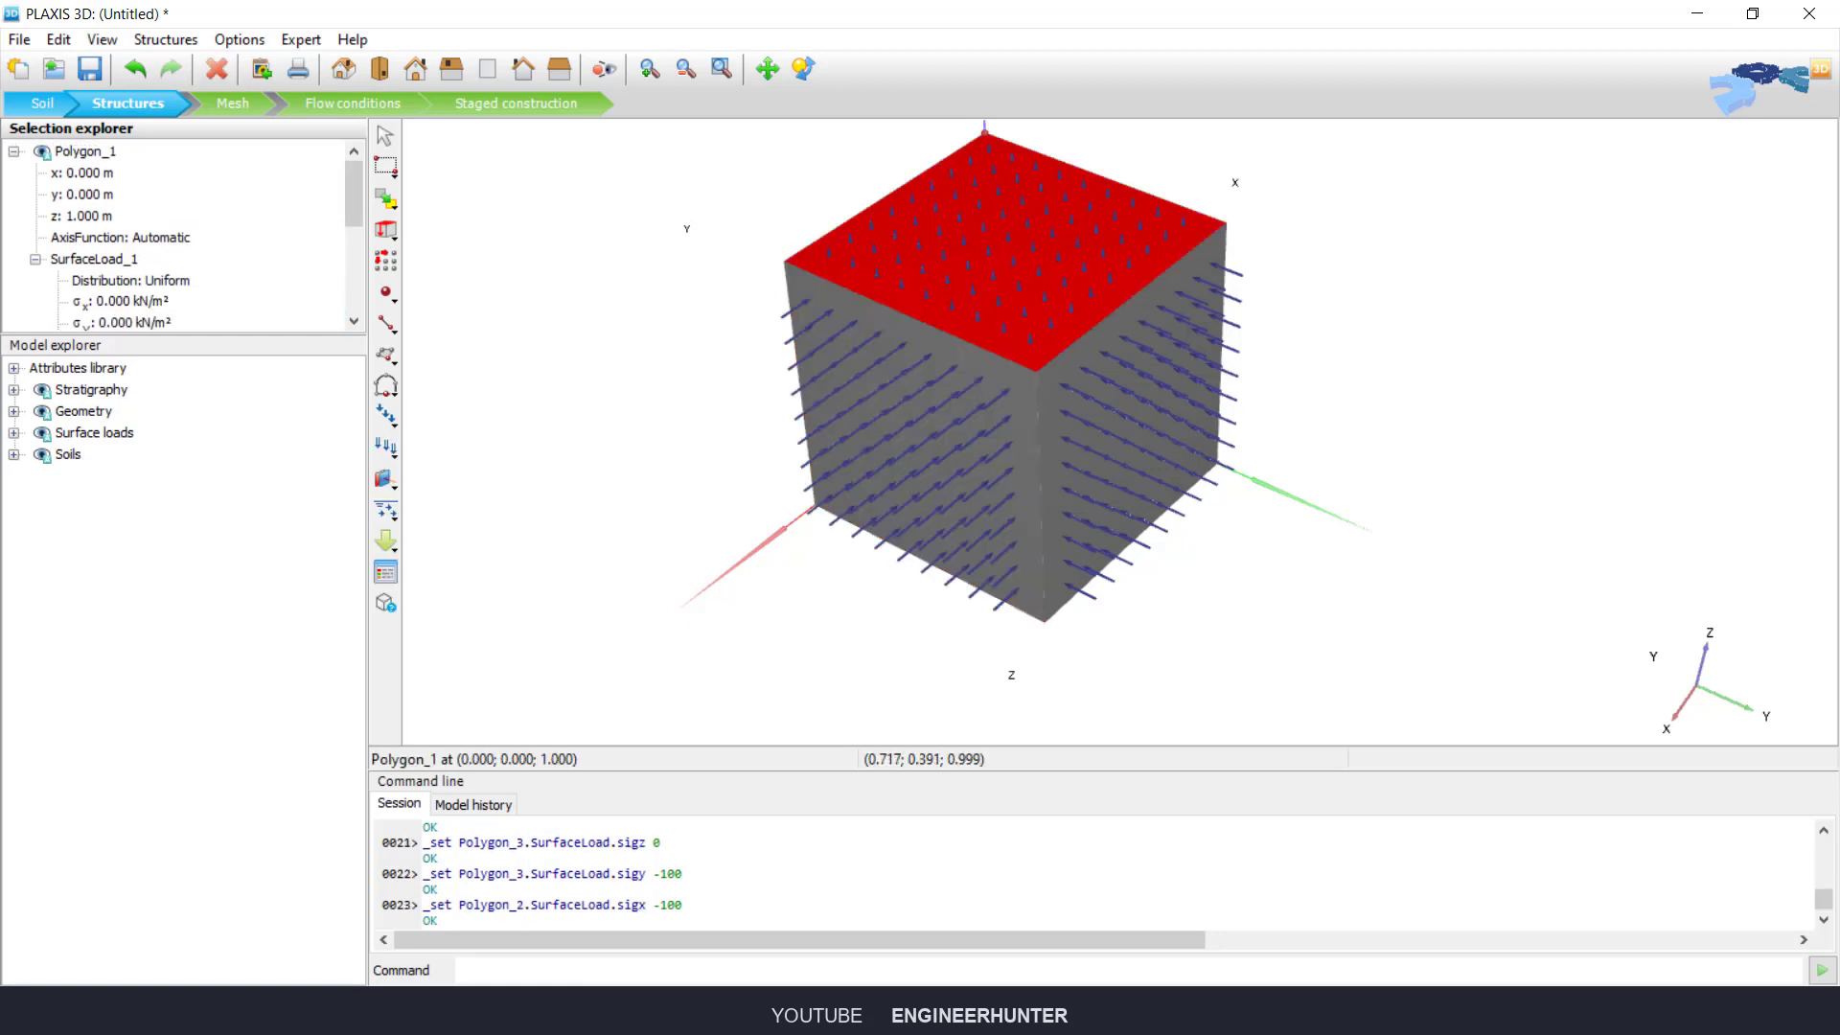
pyautogui.scroll(-2, 182, 240)
pyautogui.click(134, 215)
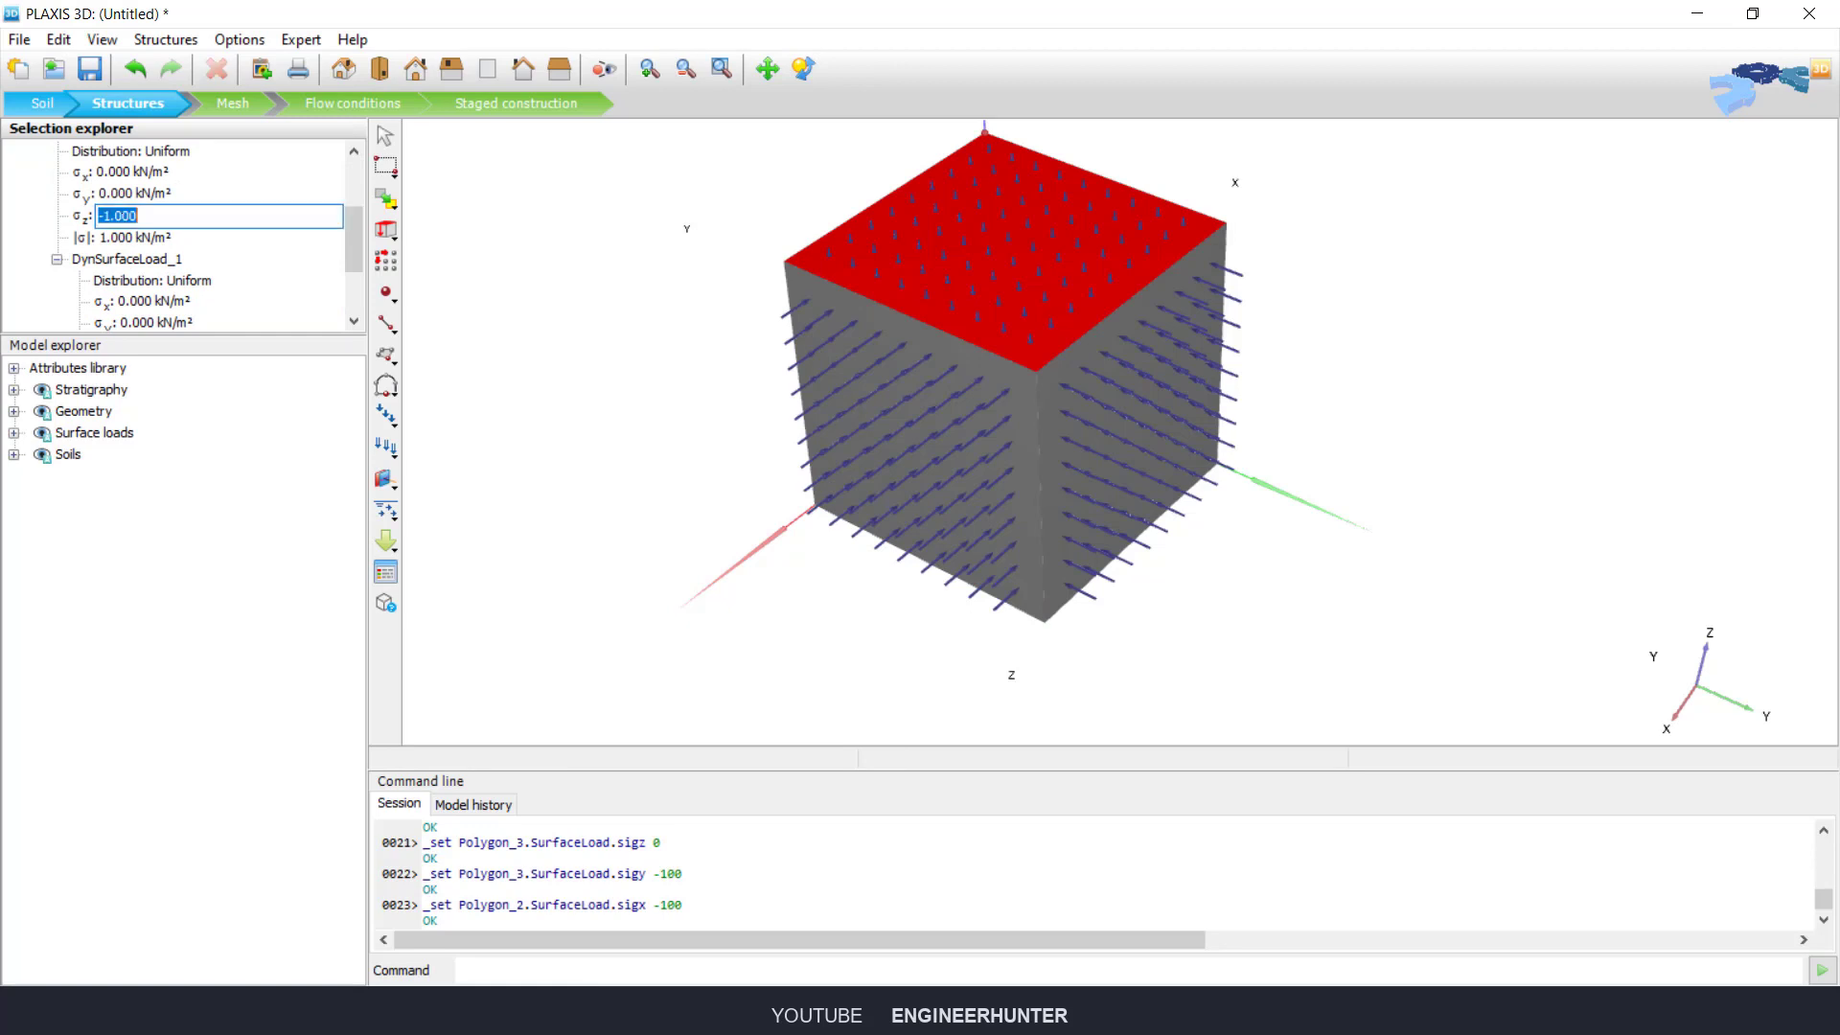
pyautogui.write('-100')
pyautogui.press('Tab')
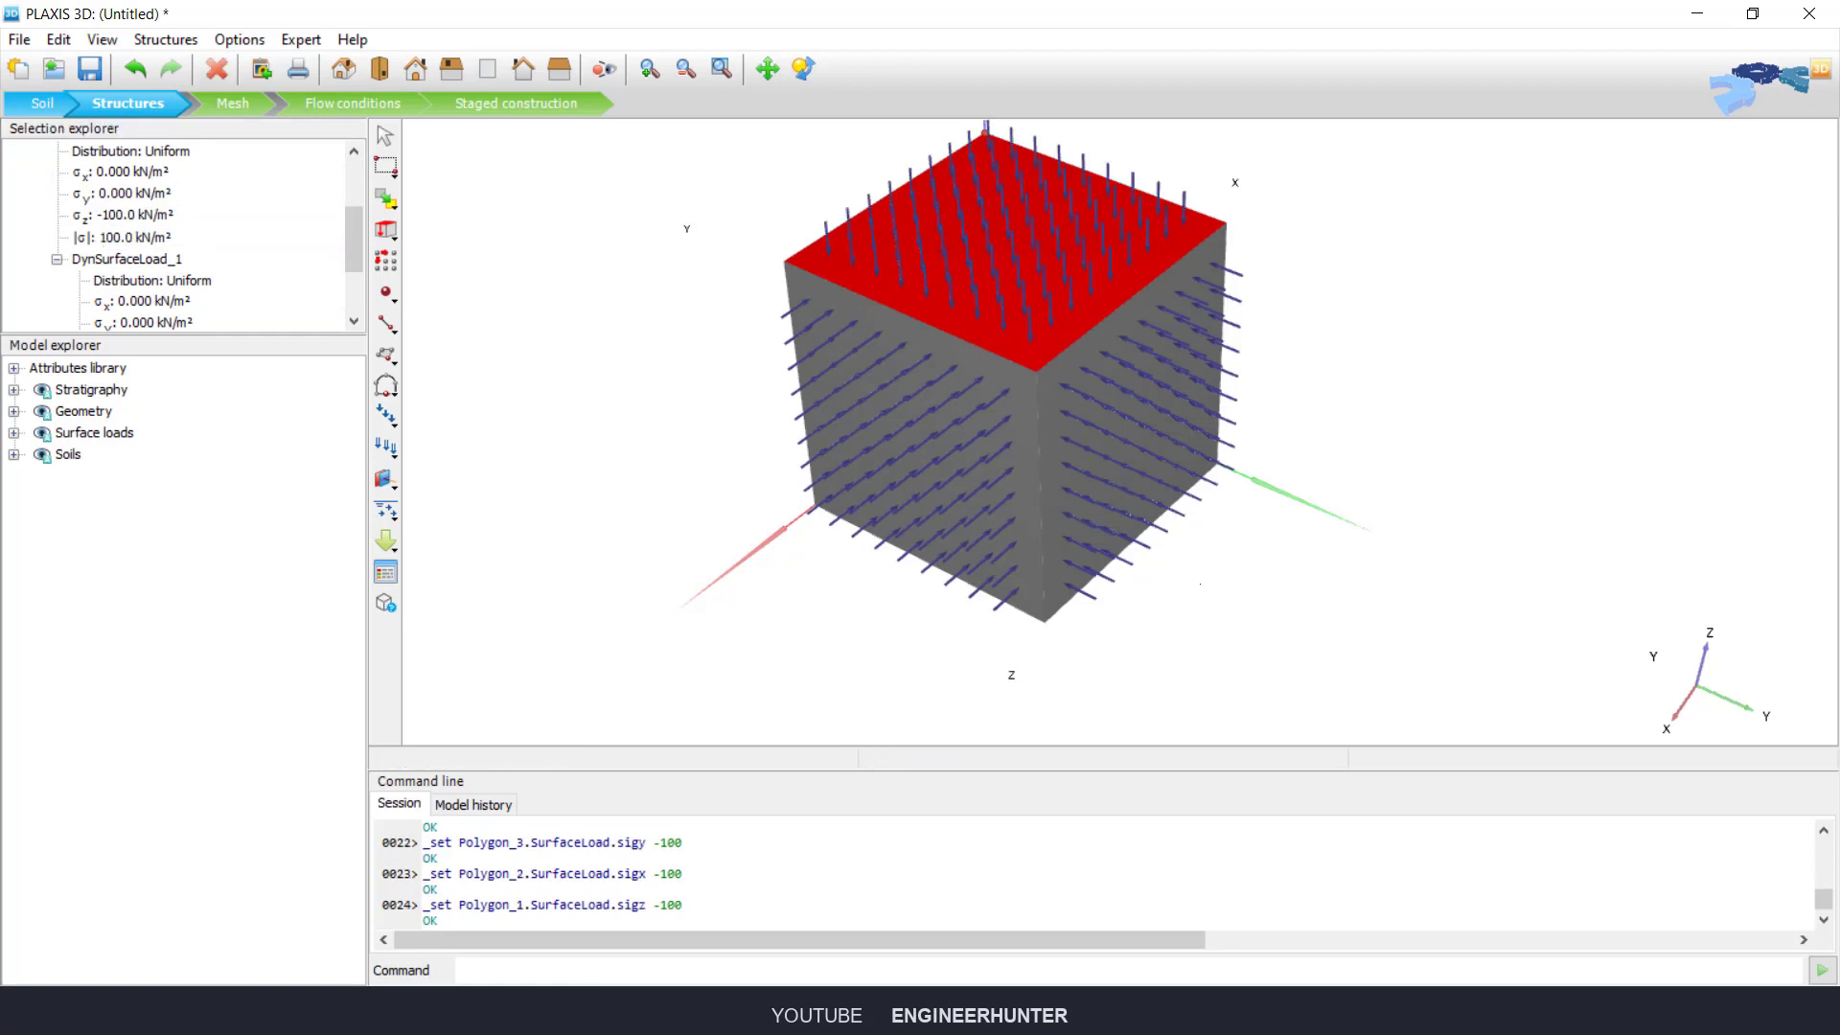
# Step: In Mesh mode, generate the mesh using expert settings with a relative element size of 20
pyautogui.moveTo(1399, 536); pyautogui.dragTo(1461, 470, button='middle')
pyautogui.scroll(-1, 1426, 518)
pyautogui.click(1460, 470)
pyautogui.click(232, 104)
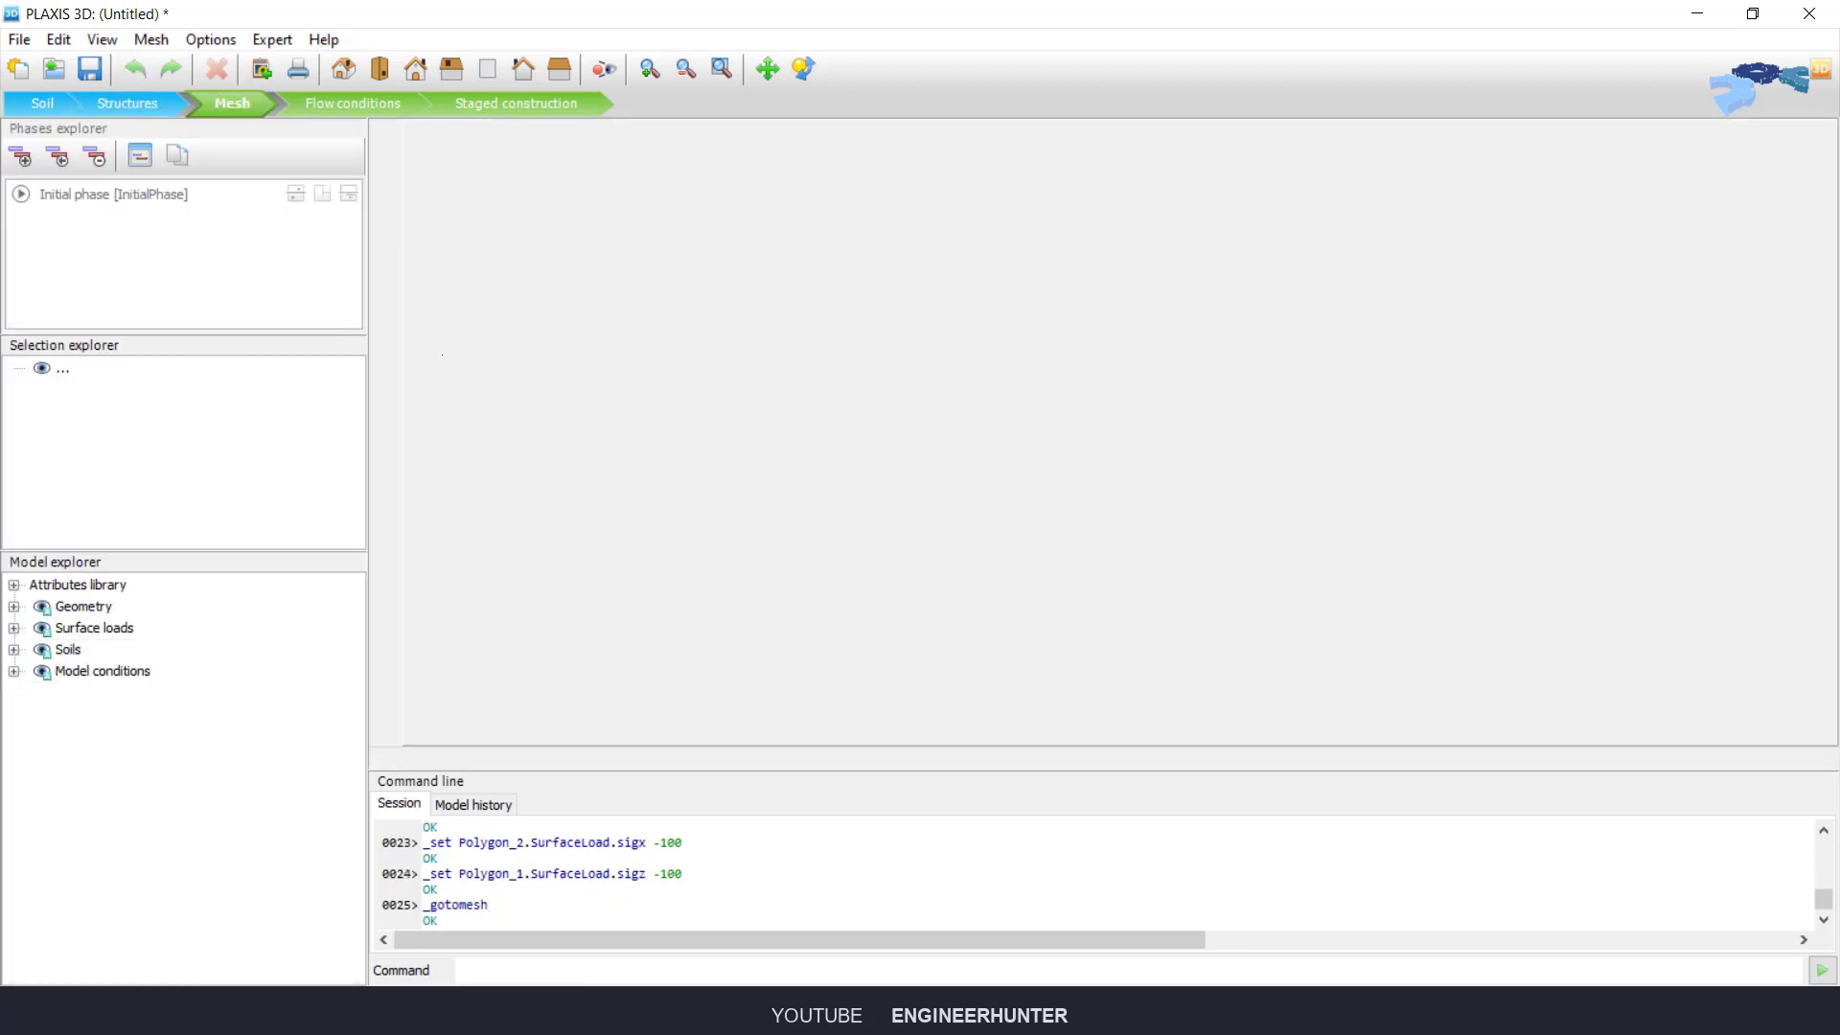
pyautogui.click(385, 324)
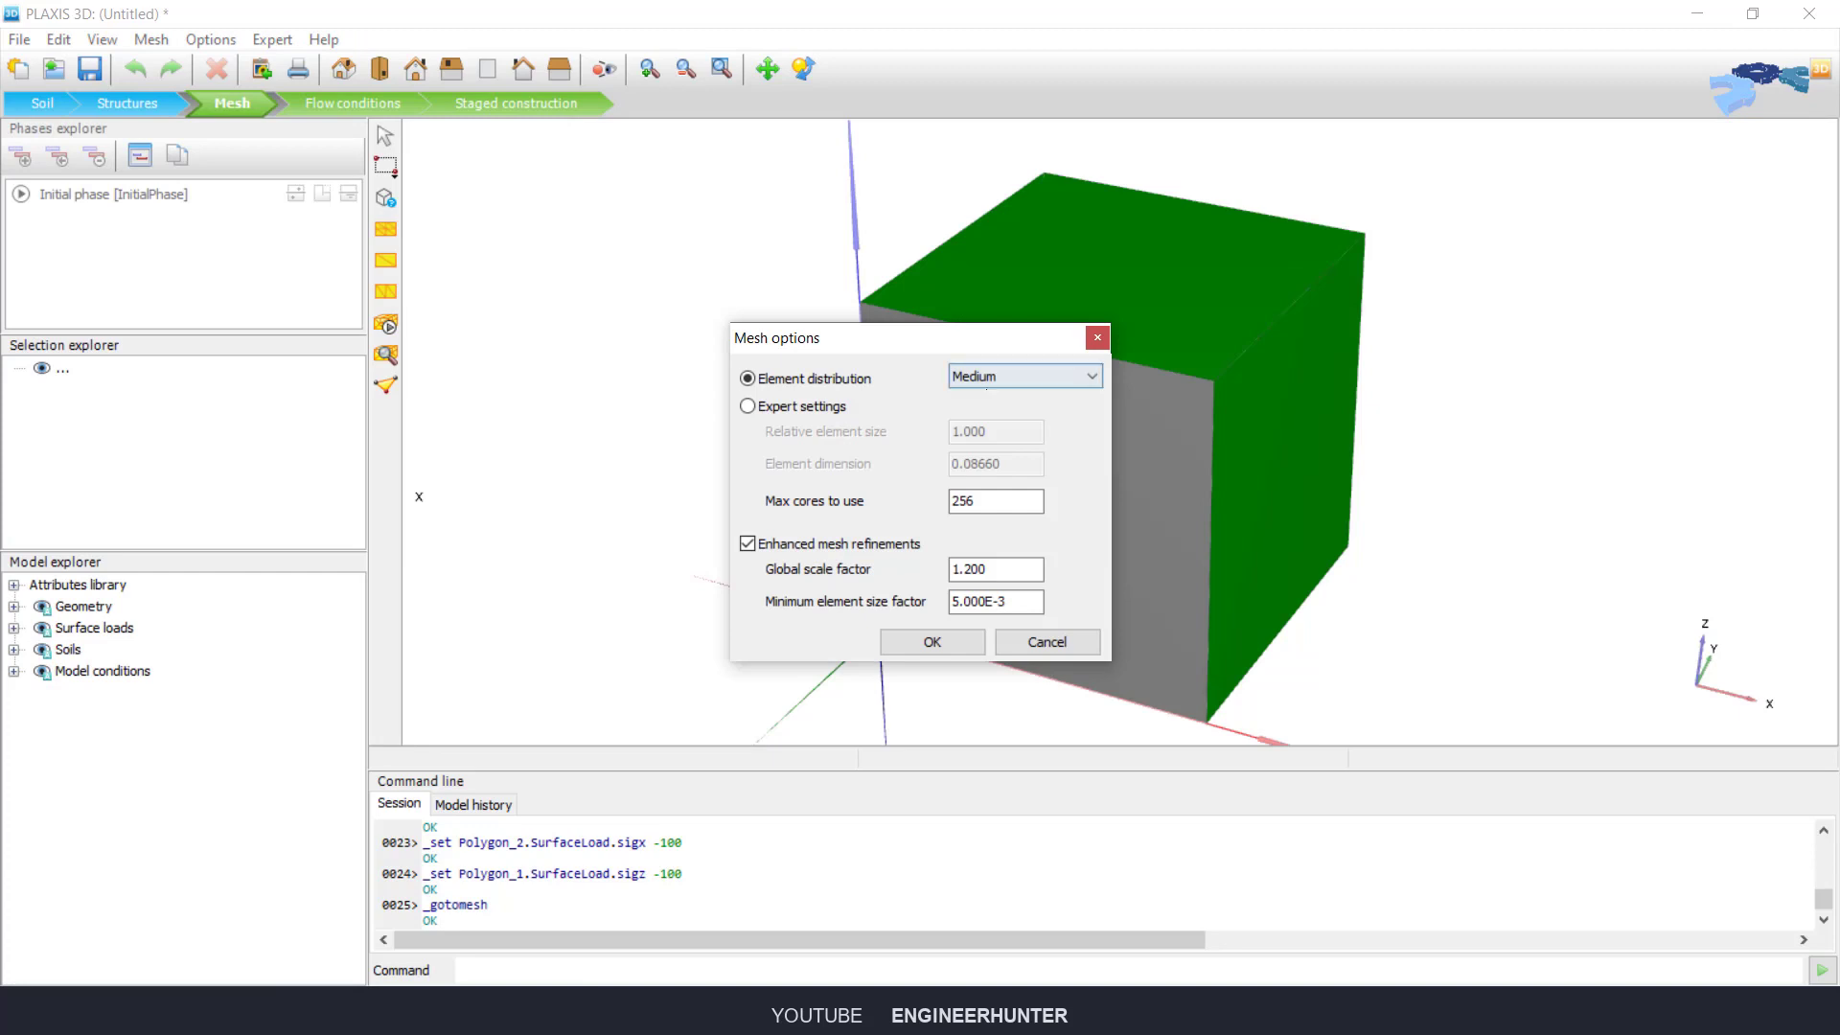
pyautogui.click(789, 406)
pyautogui.doubleClick(1009, 431)
pyautogui.write('20')
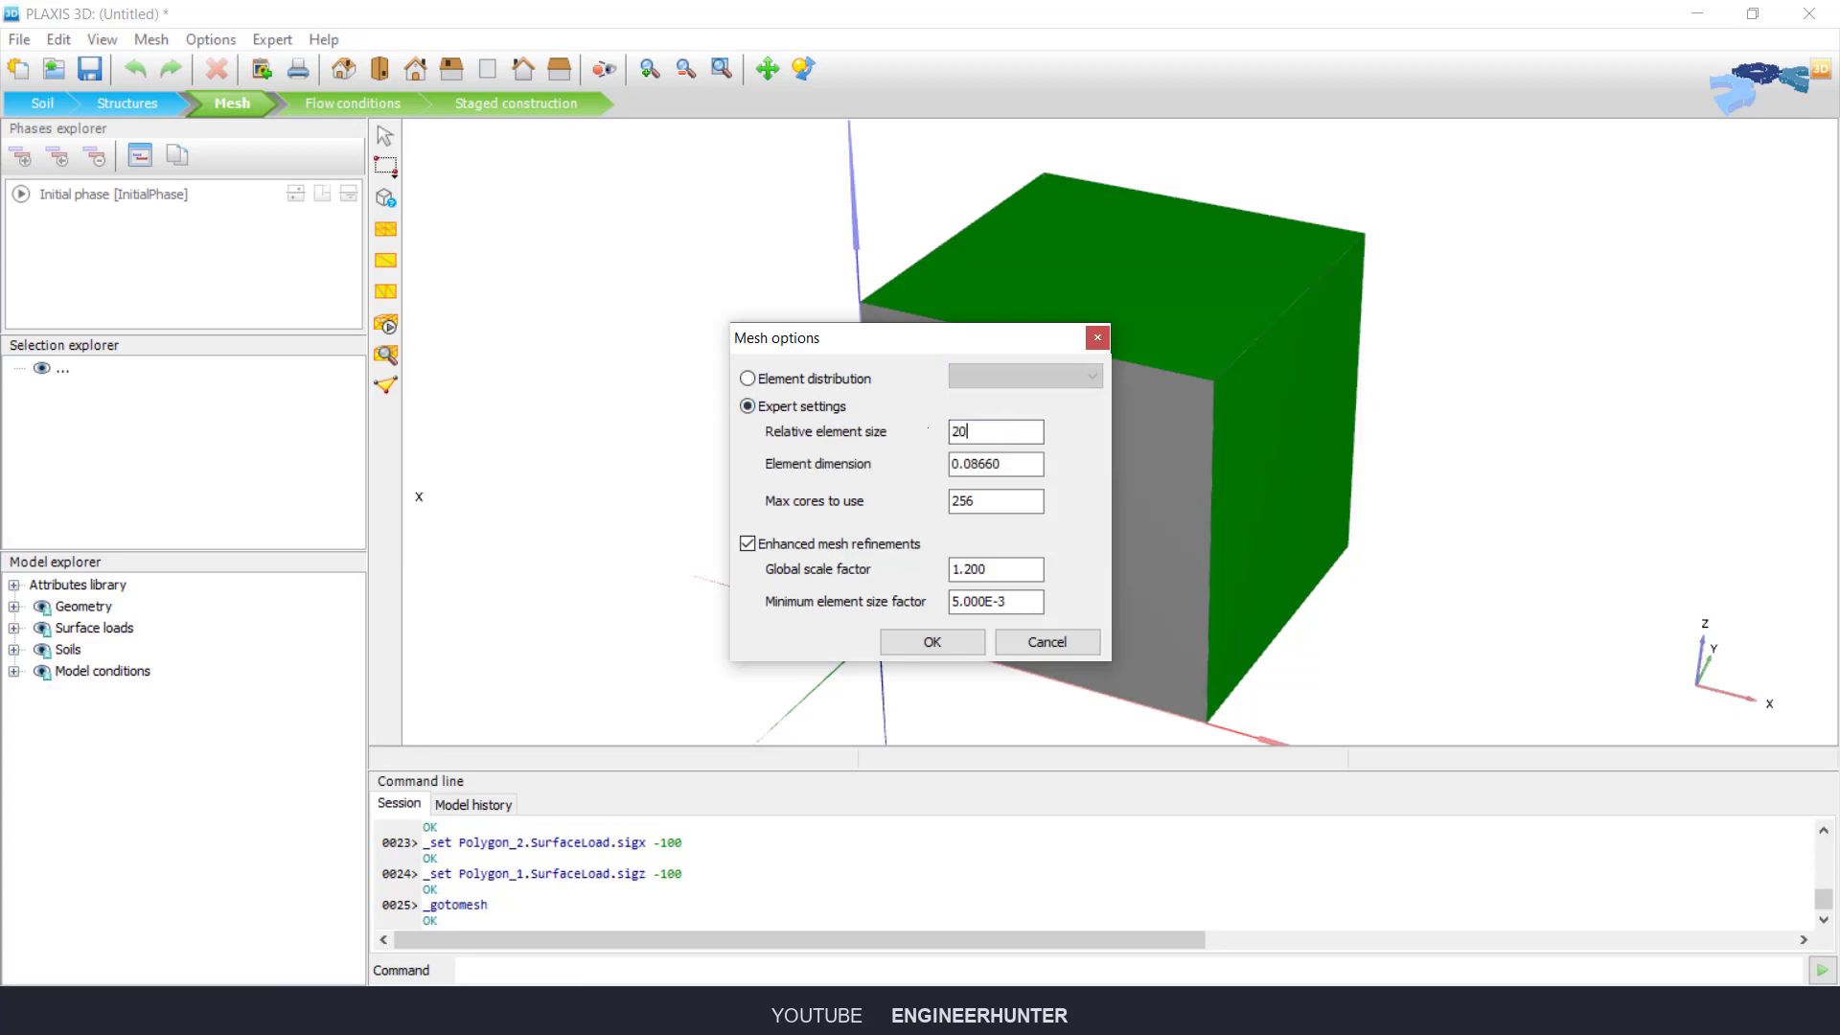
pyautogui.press('Tab')
pyautogui.press('Return')
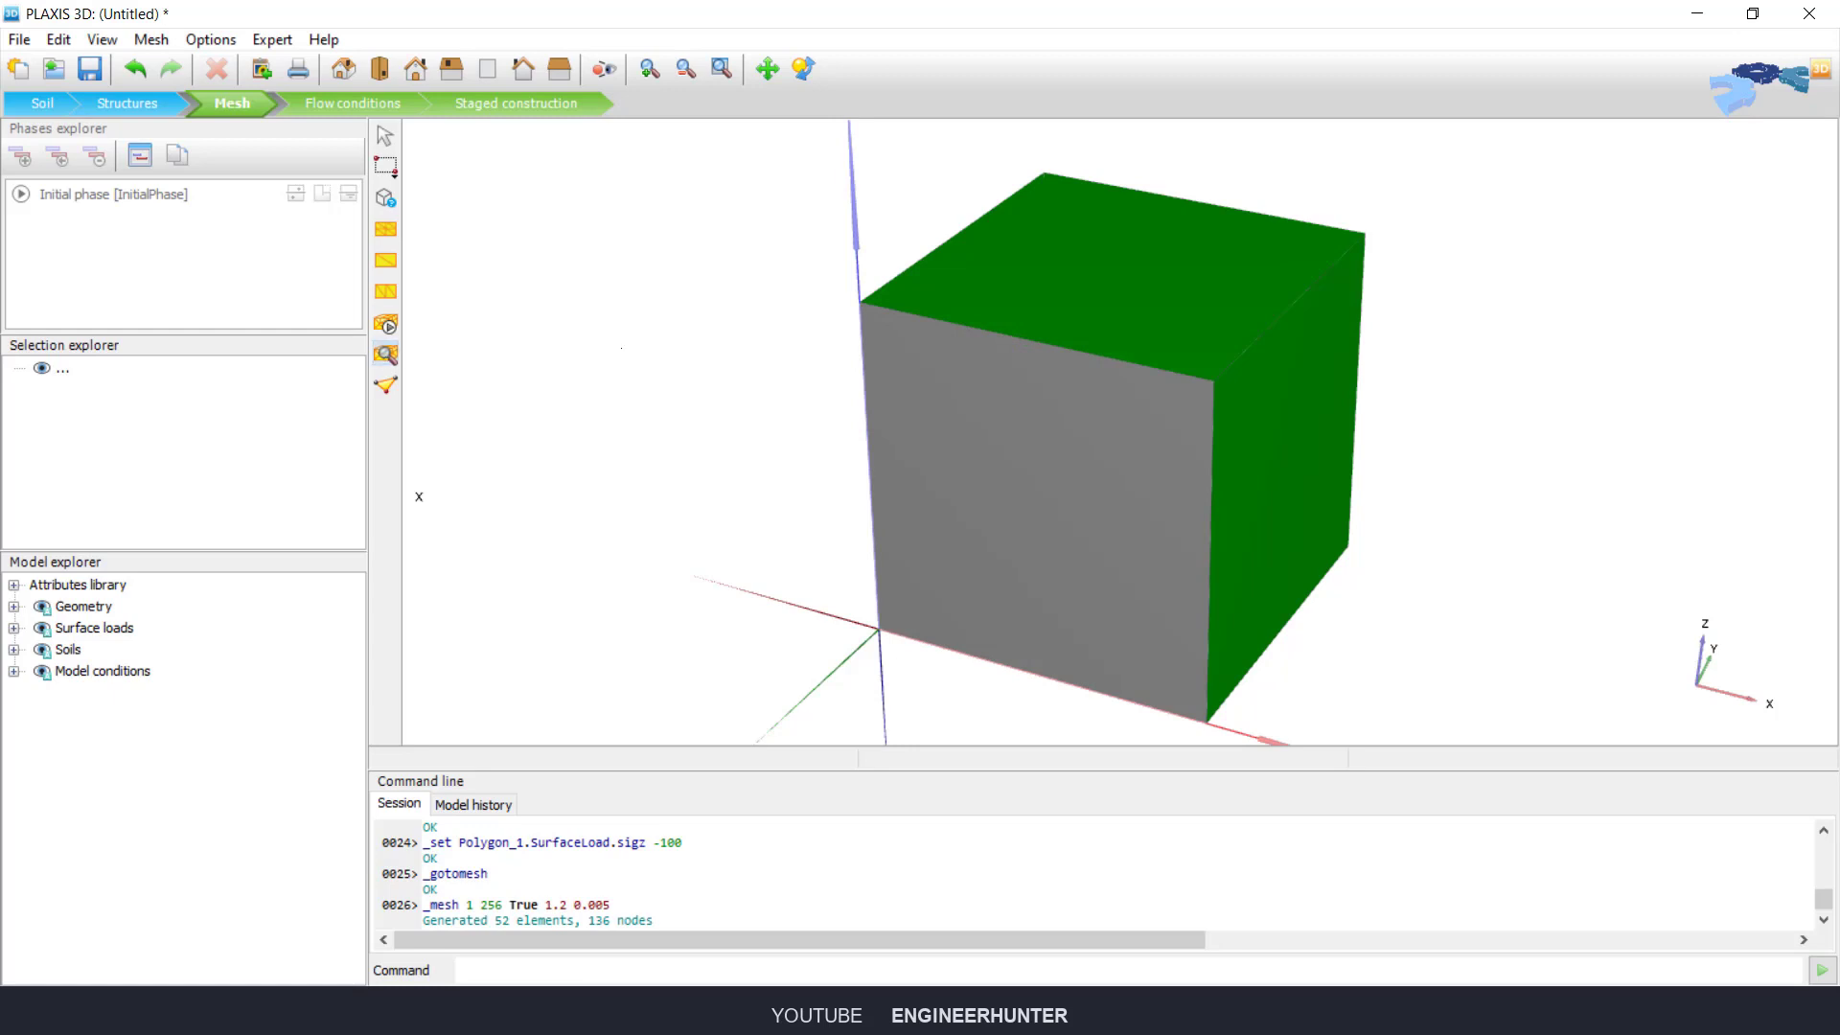
# Step: View the generated mesh's connectivity plot in Output, then close it and return to the model
pyautogui.click(385, 354)
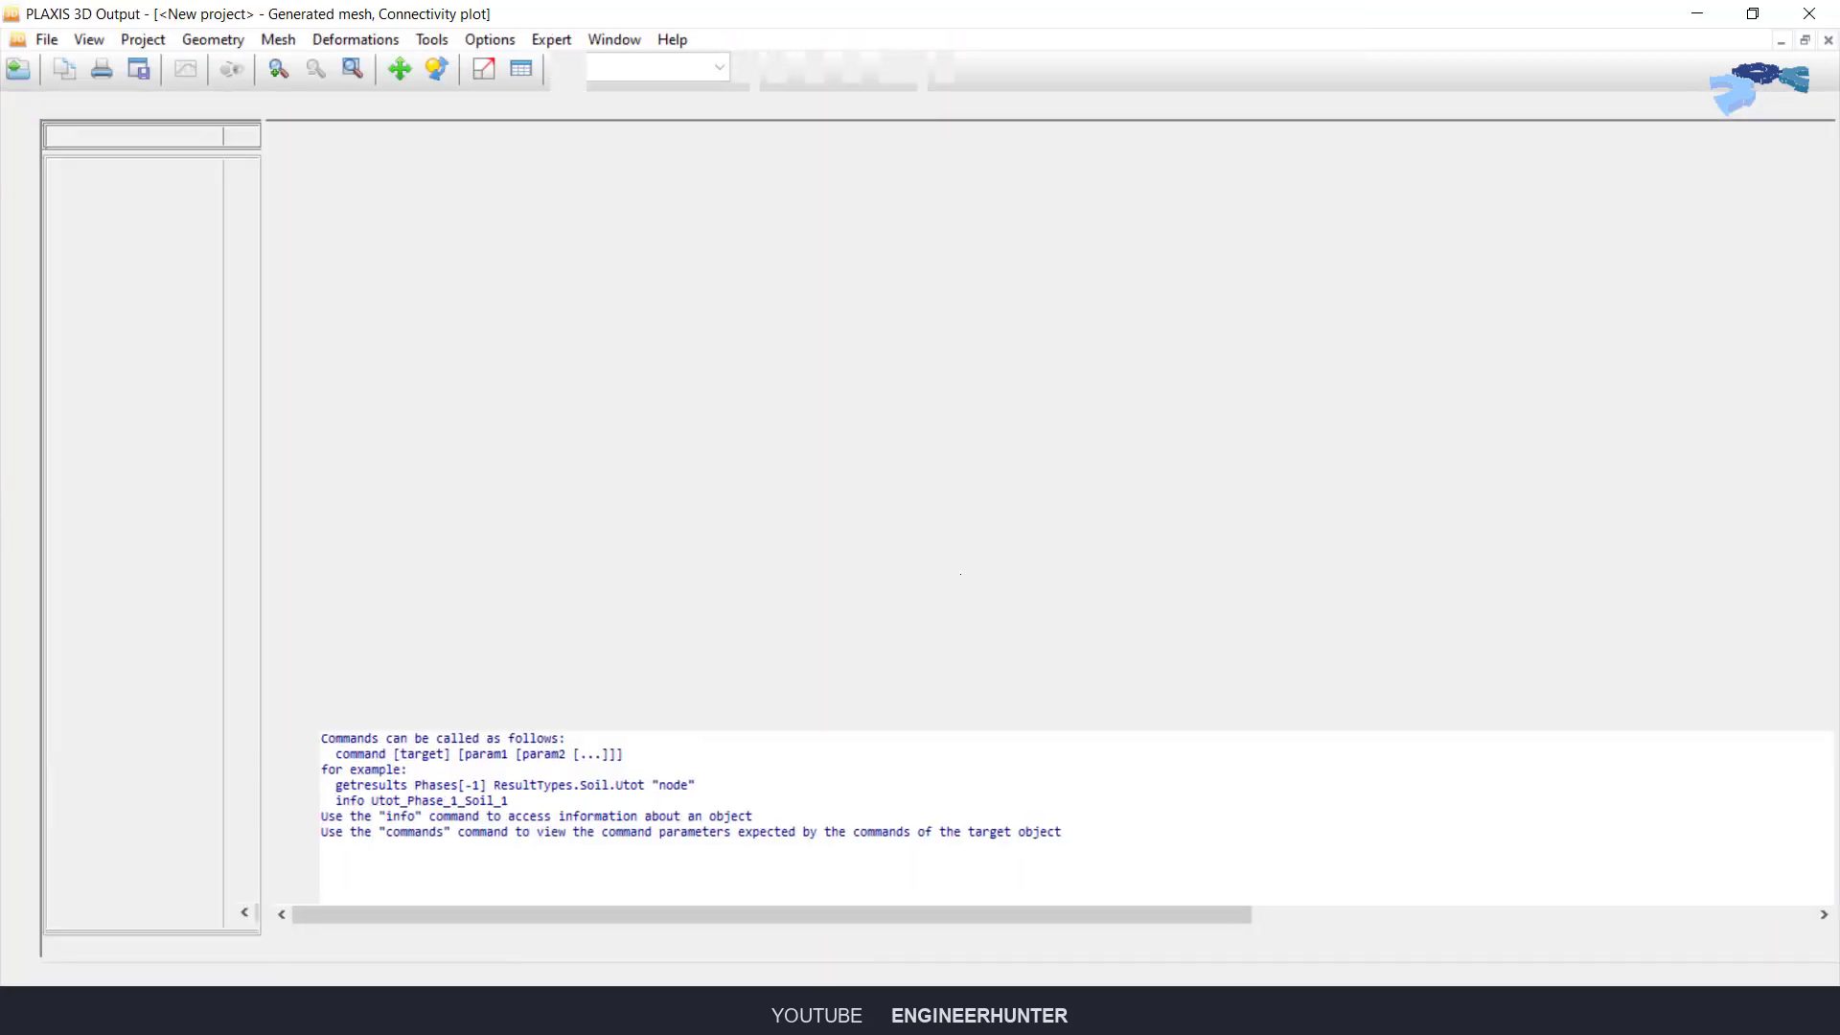
pyautogui.click(215, 41)
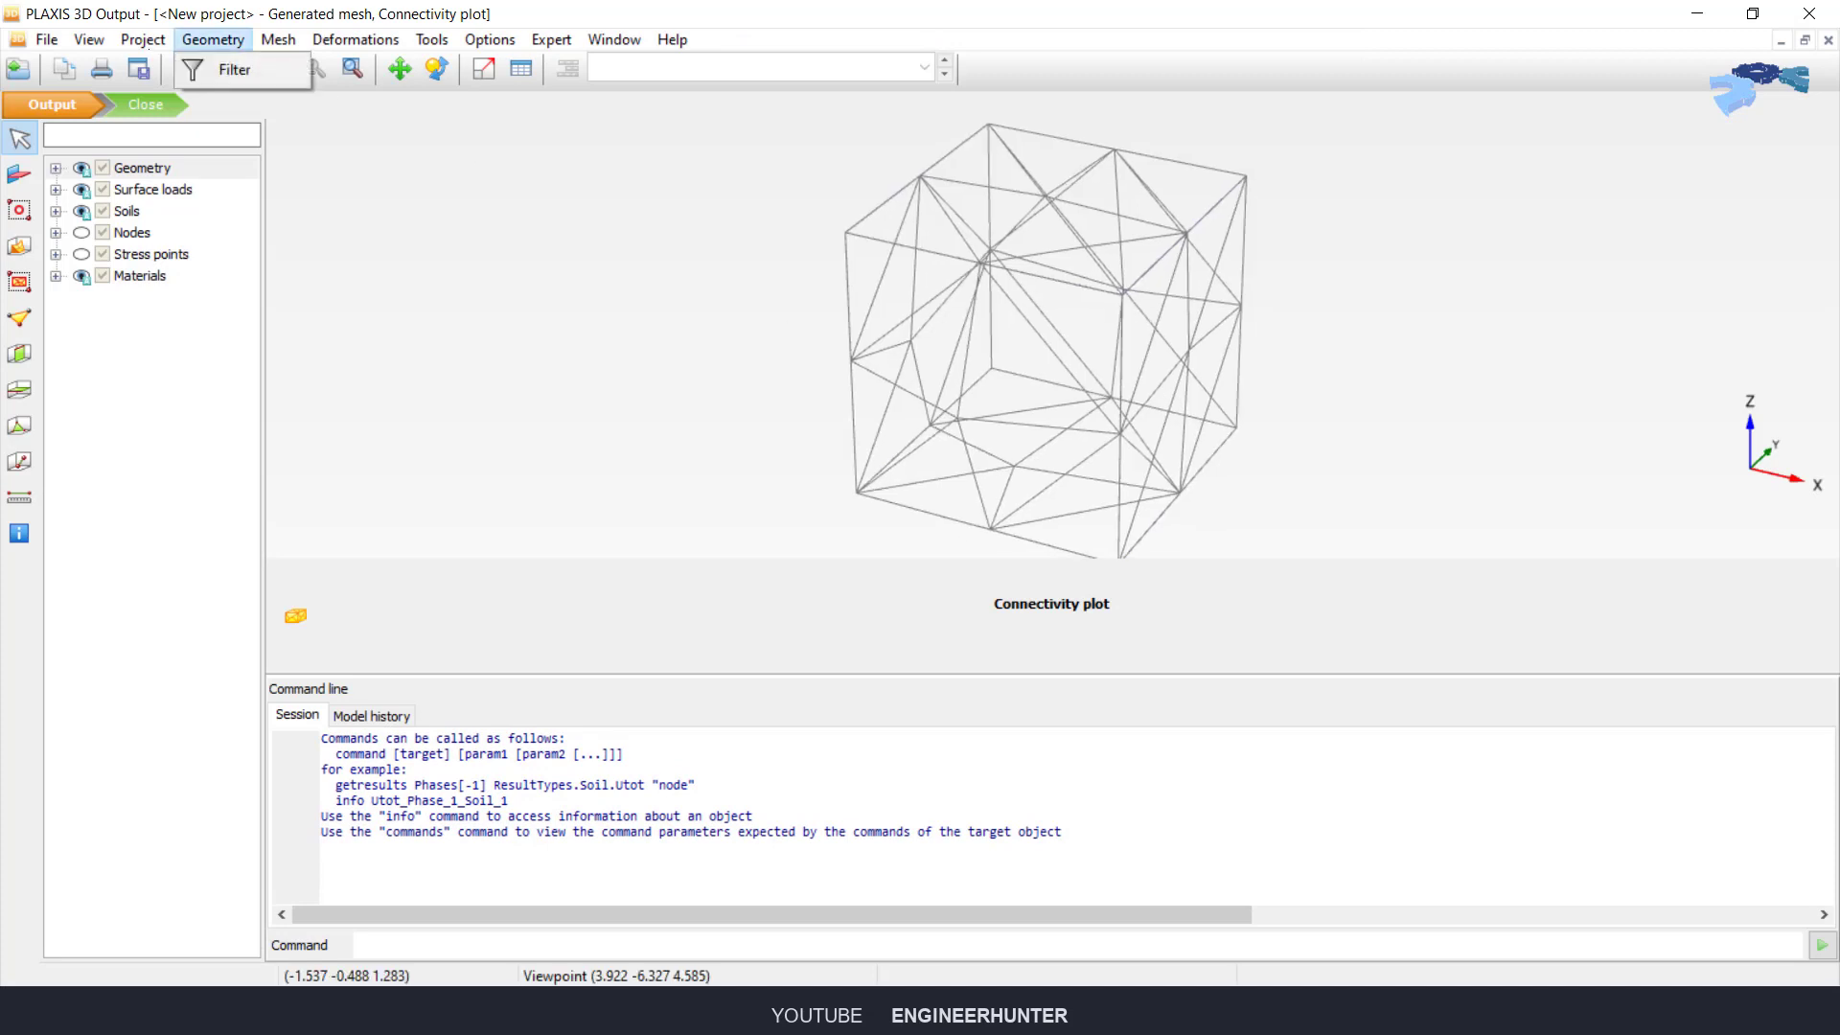
pyautogui.click(316, 372)
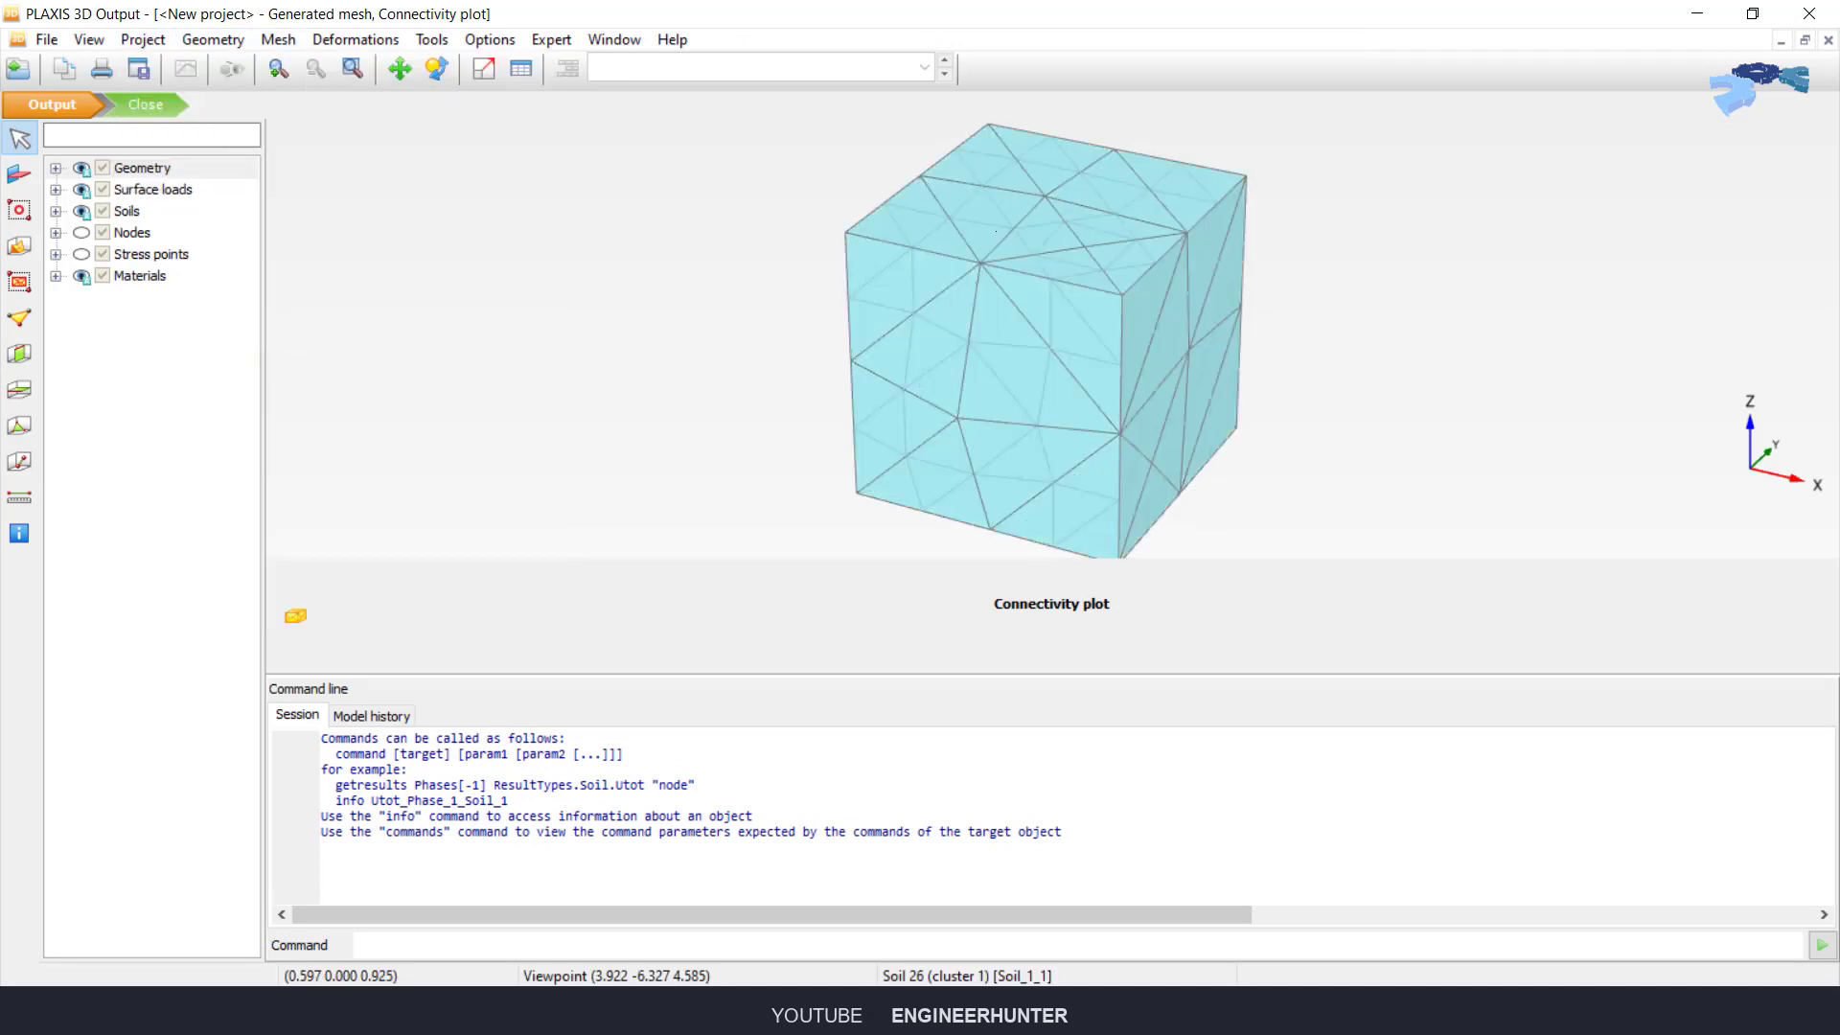
pyautogui.click(145, 105)
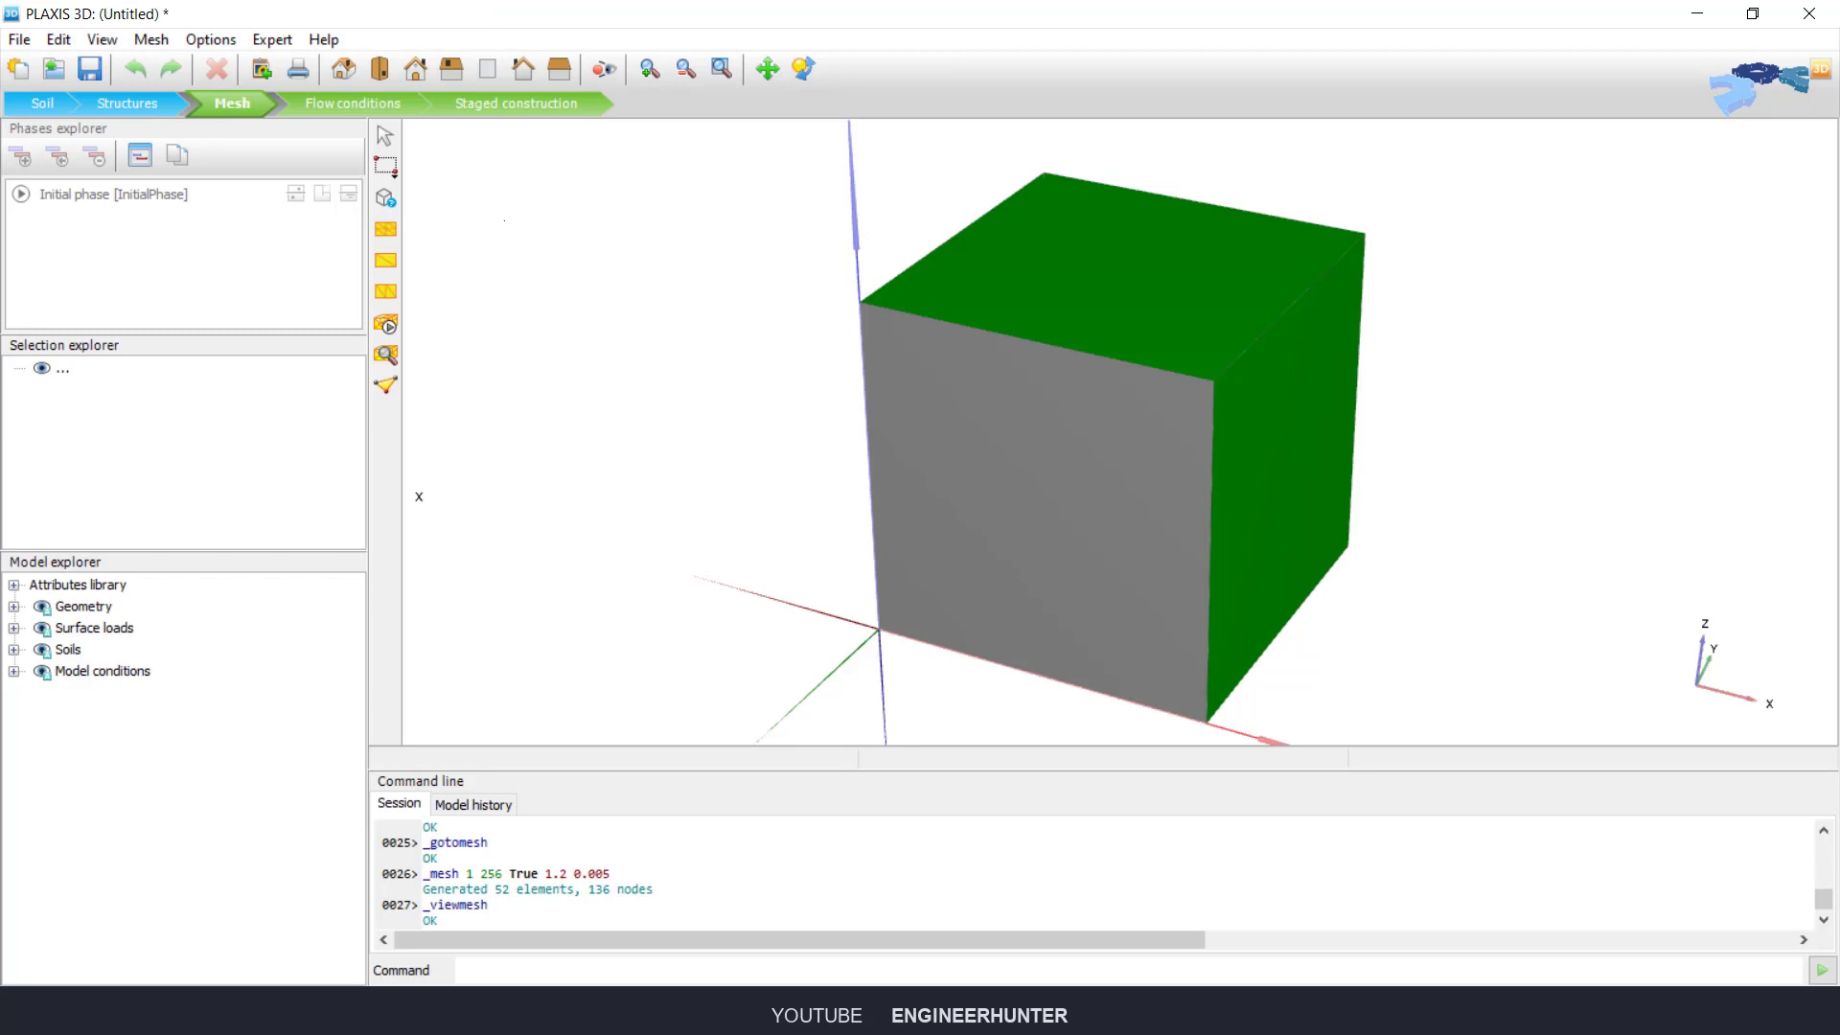
# Step: Switch to Staged construction and review the initial phase's calculation settings without changing them
pyautogui.click(515, 102)
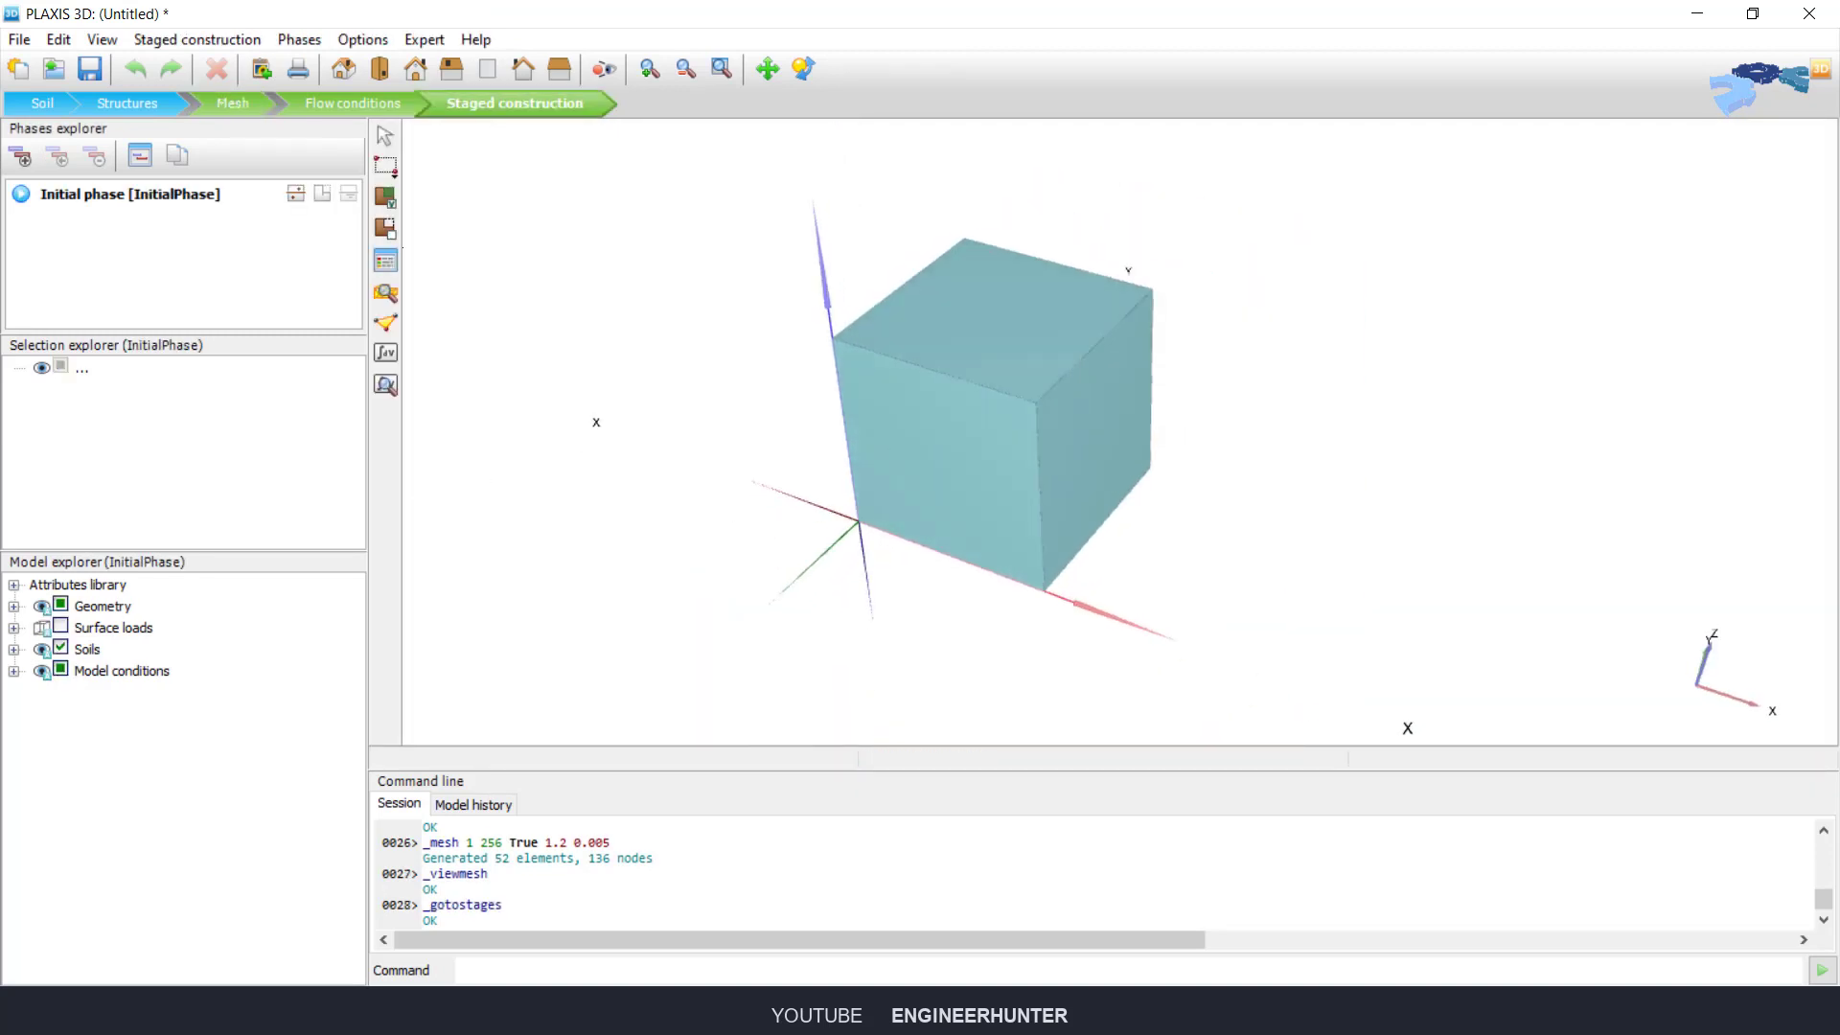
pyautogui.doubleClick(130, 194)
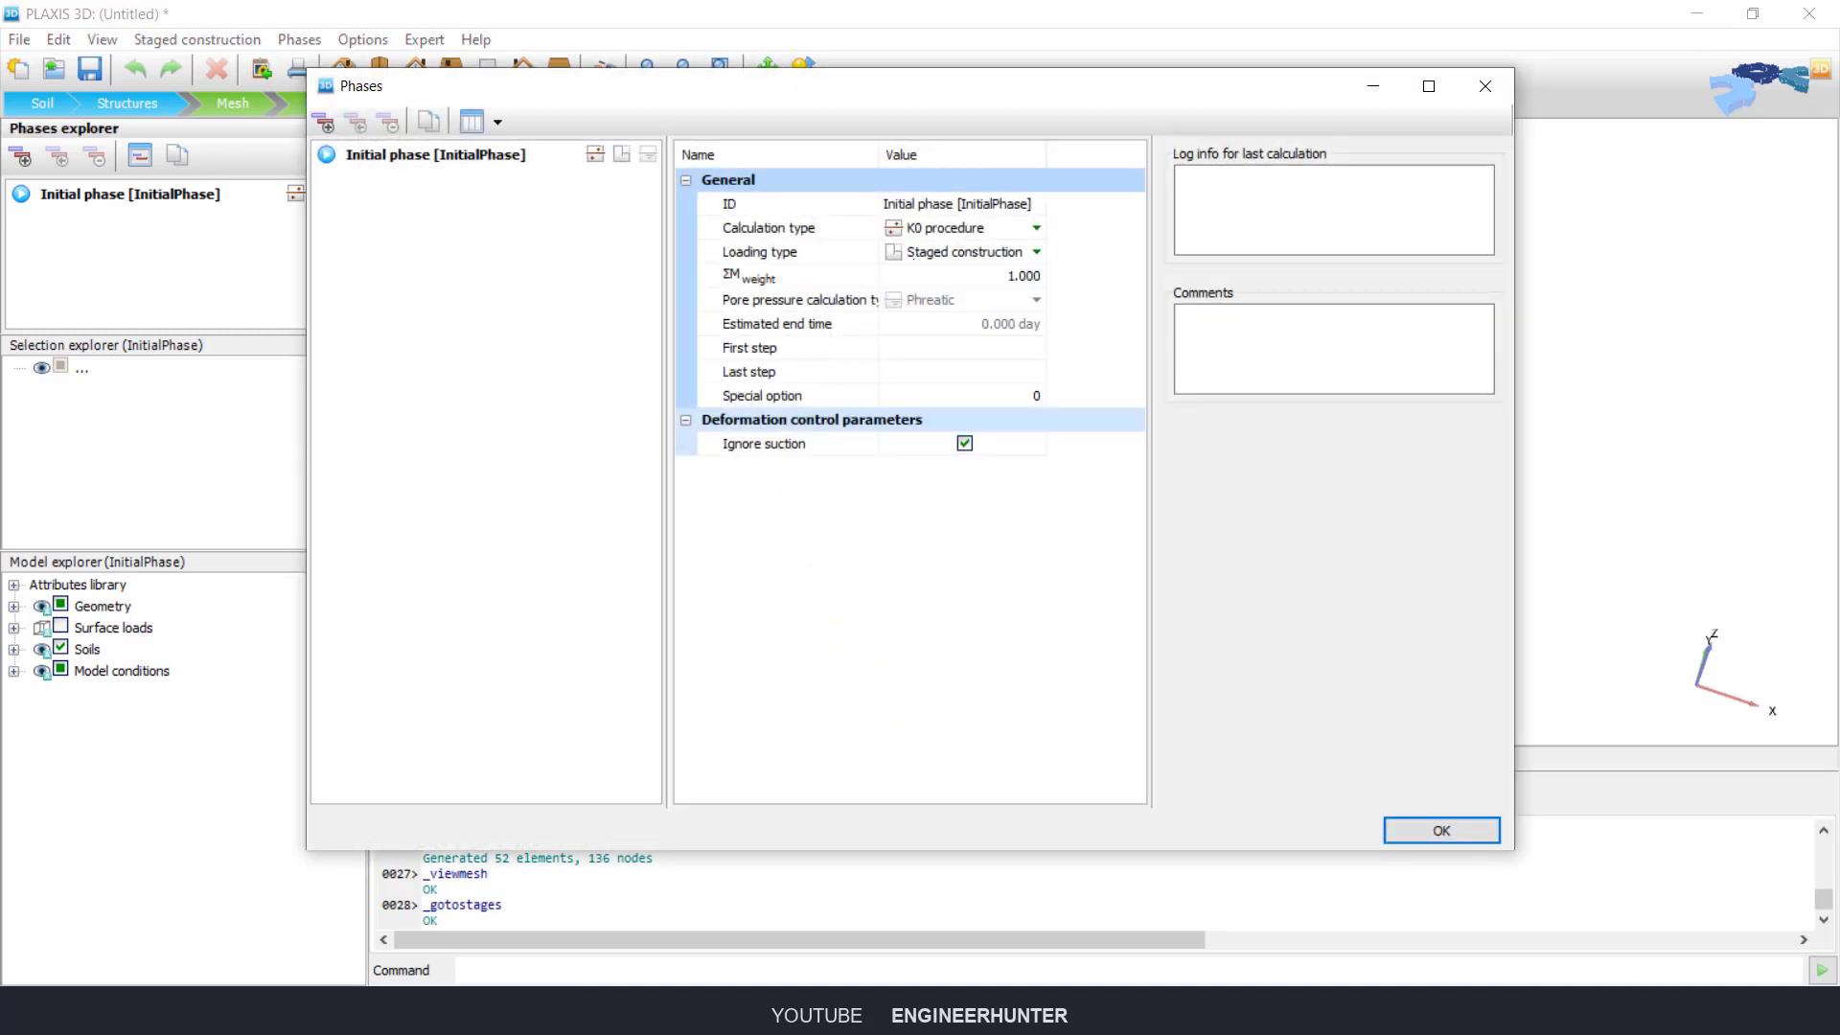
pyautogui.click(542, 249)
pyautogui.click(1485, 86)
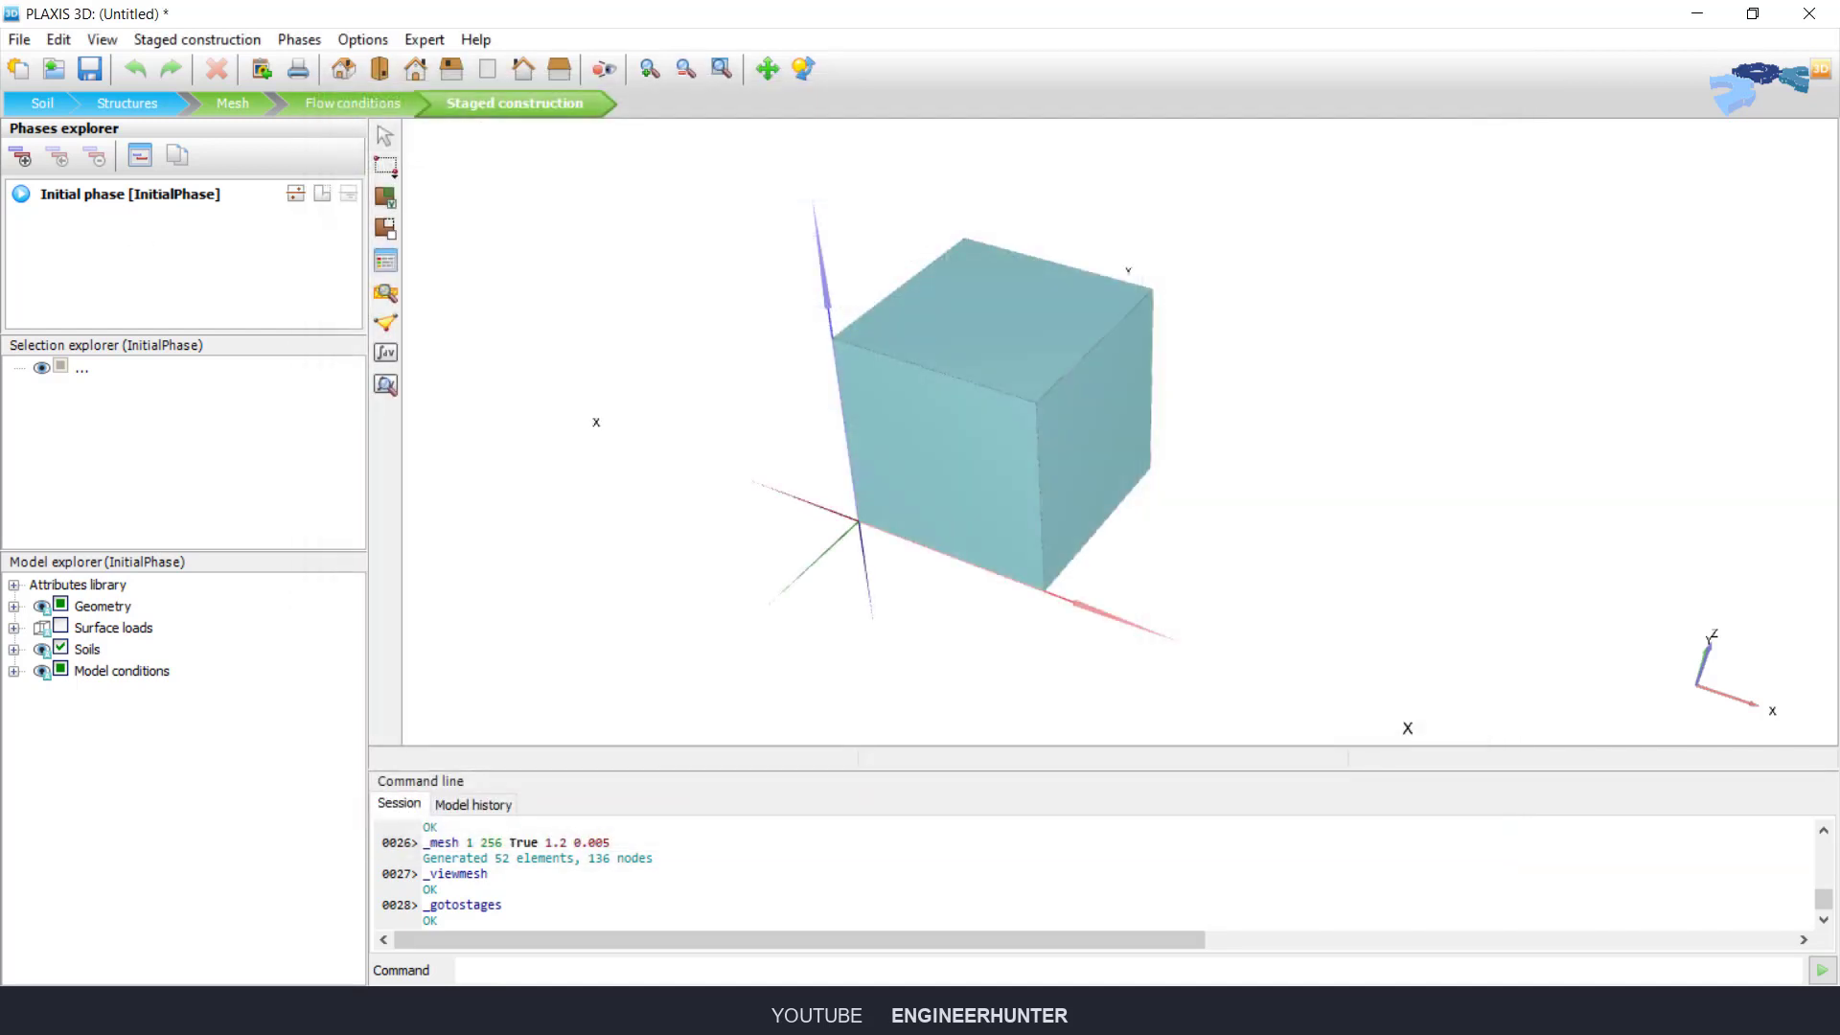
# Step: In the initial phase's deformation conditions, set the XMax and YMax boundaries to Free and the ZMin boundary to Normally fixed
pyautogui.click(14, 672)
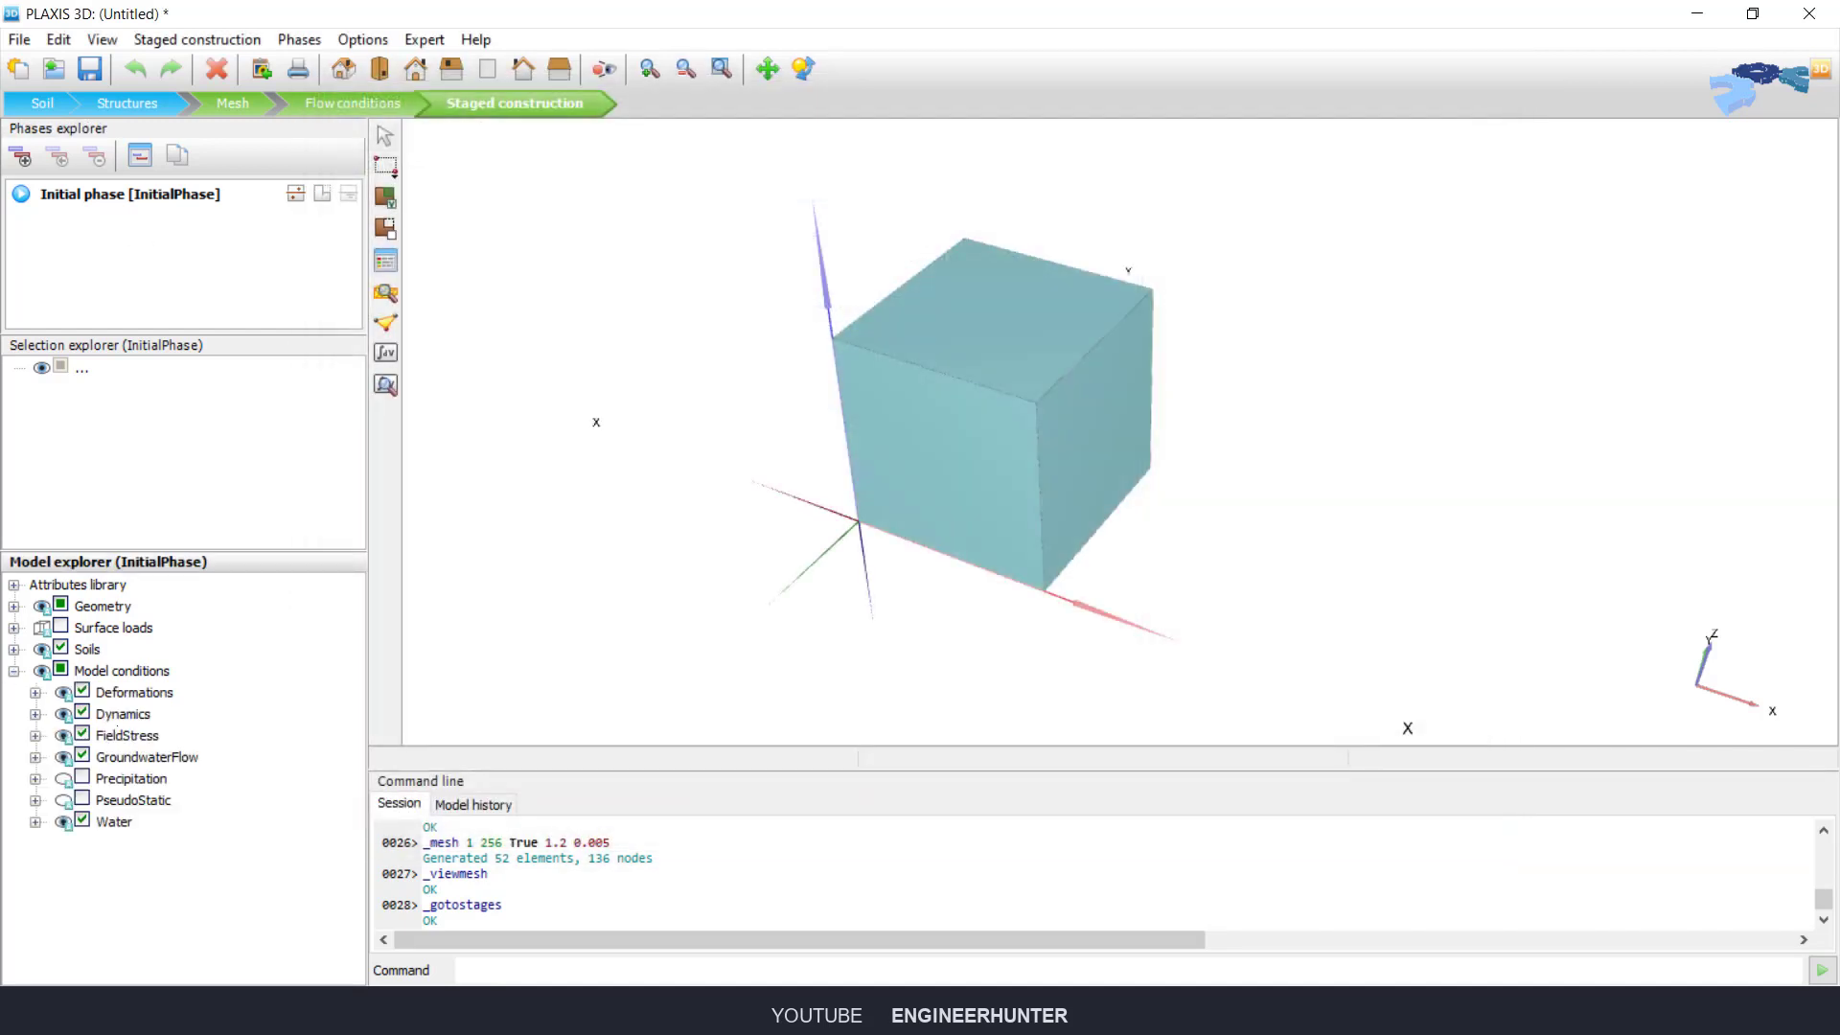
pyautogui.click(36, 693)
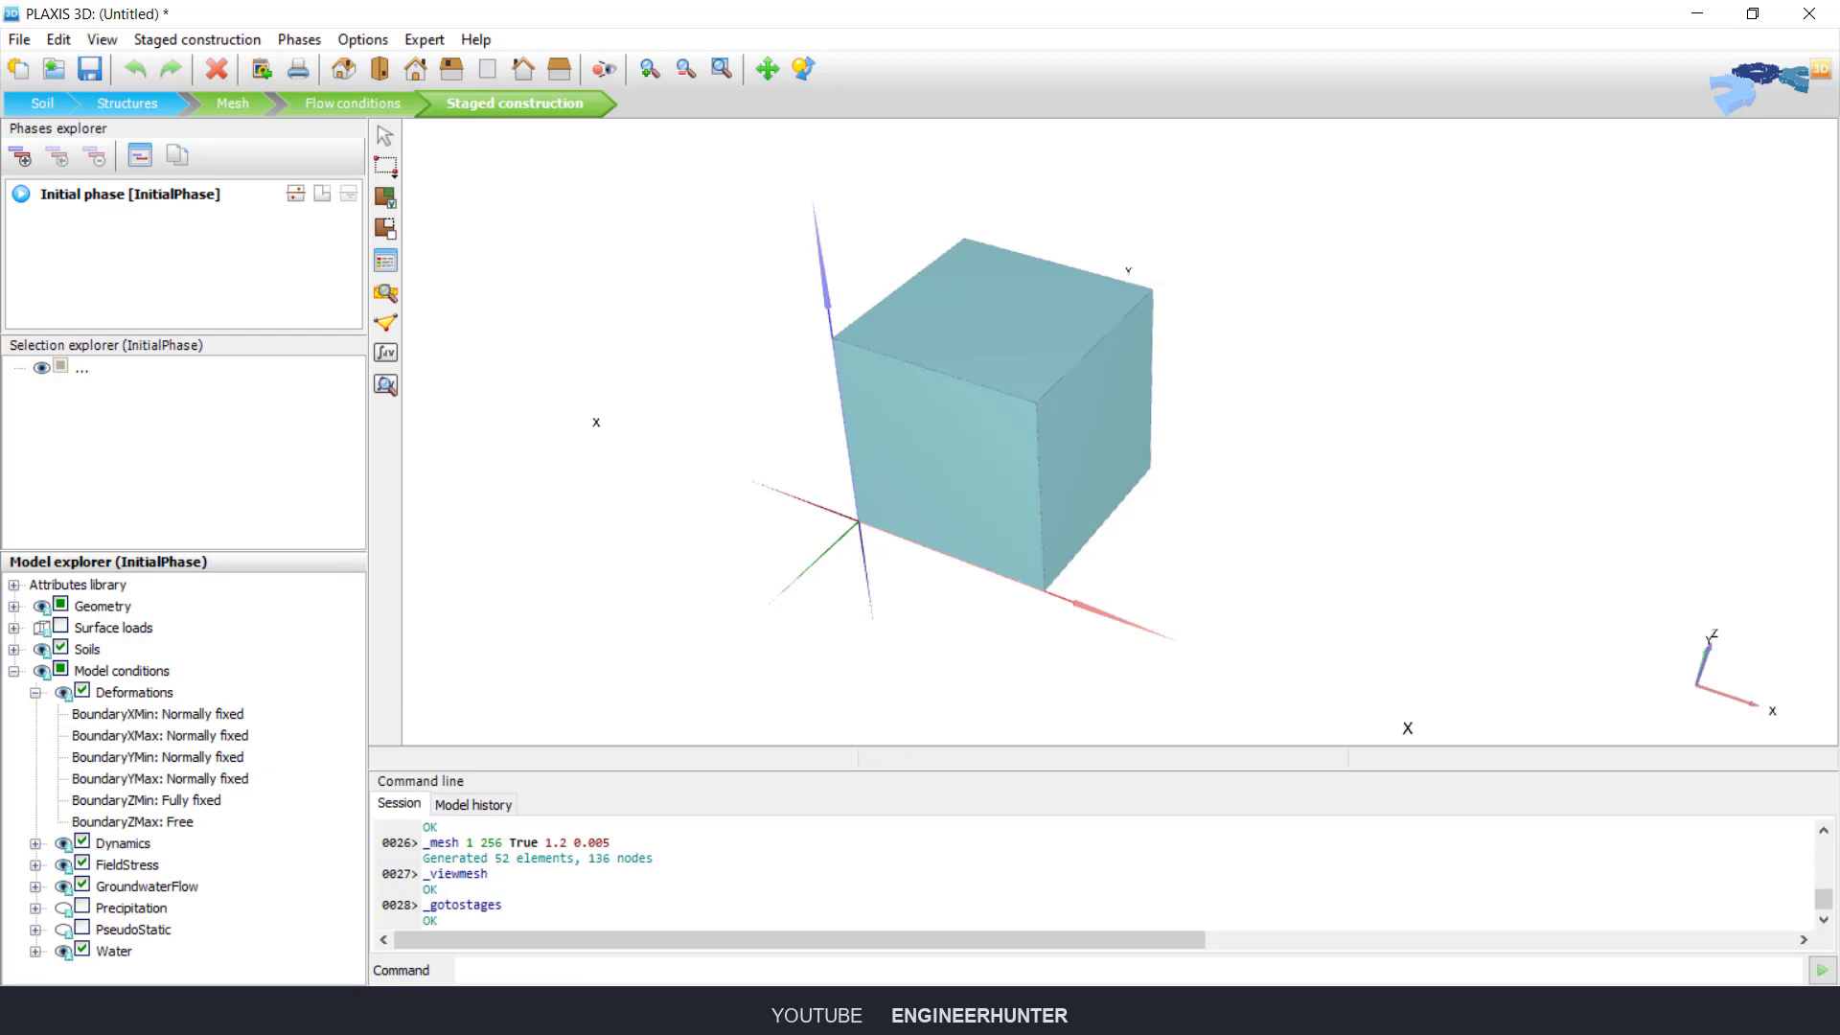
pyautogui.click(207, 736)
pyautogui.click(188, 755)
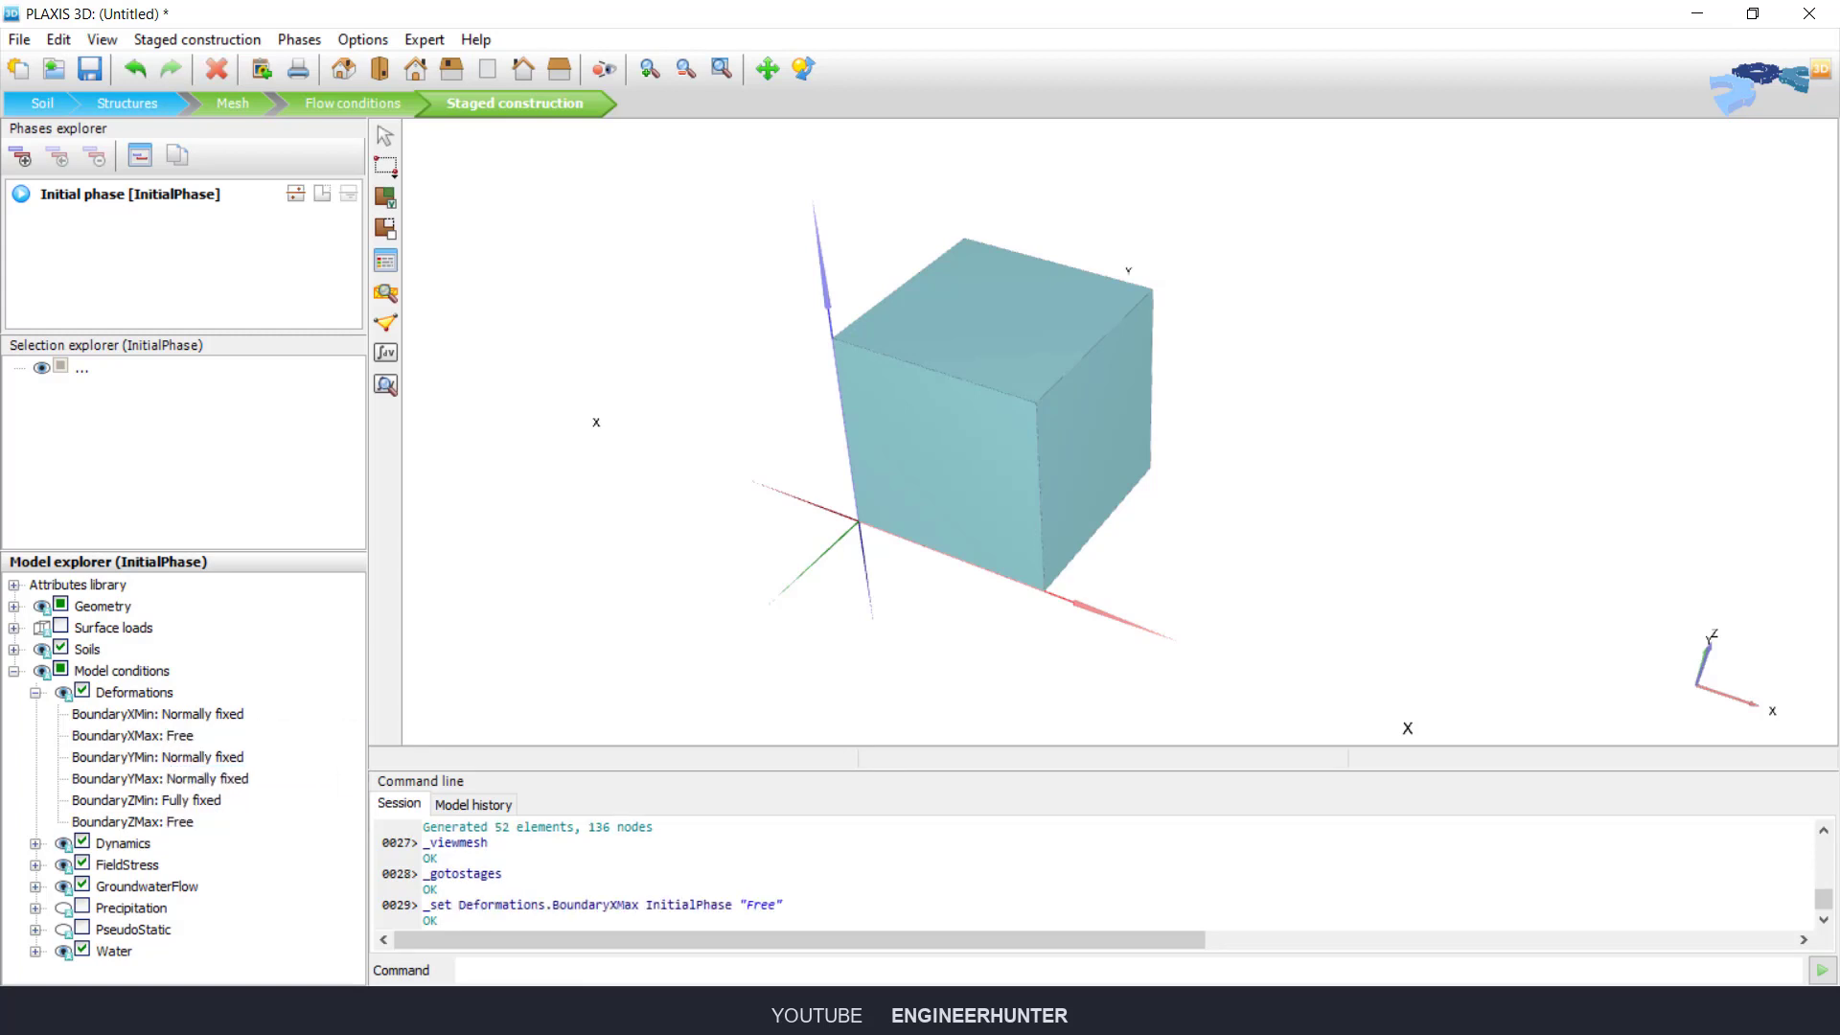
pyautogui.click(205, 778)
pyautogui.click(192, 800)
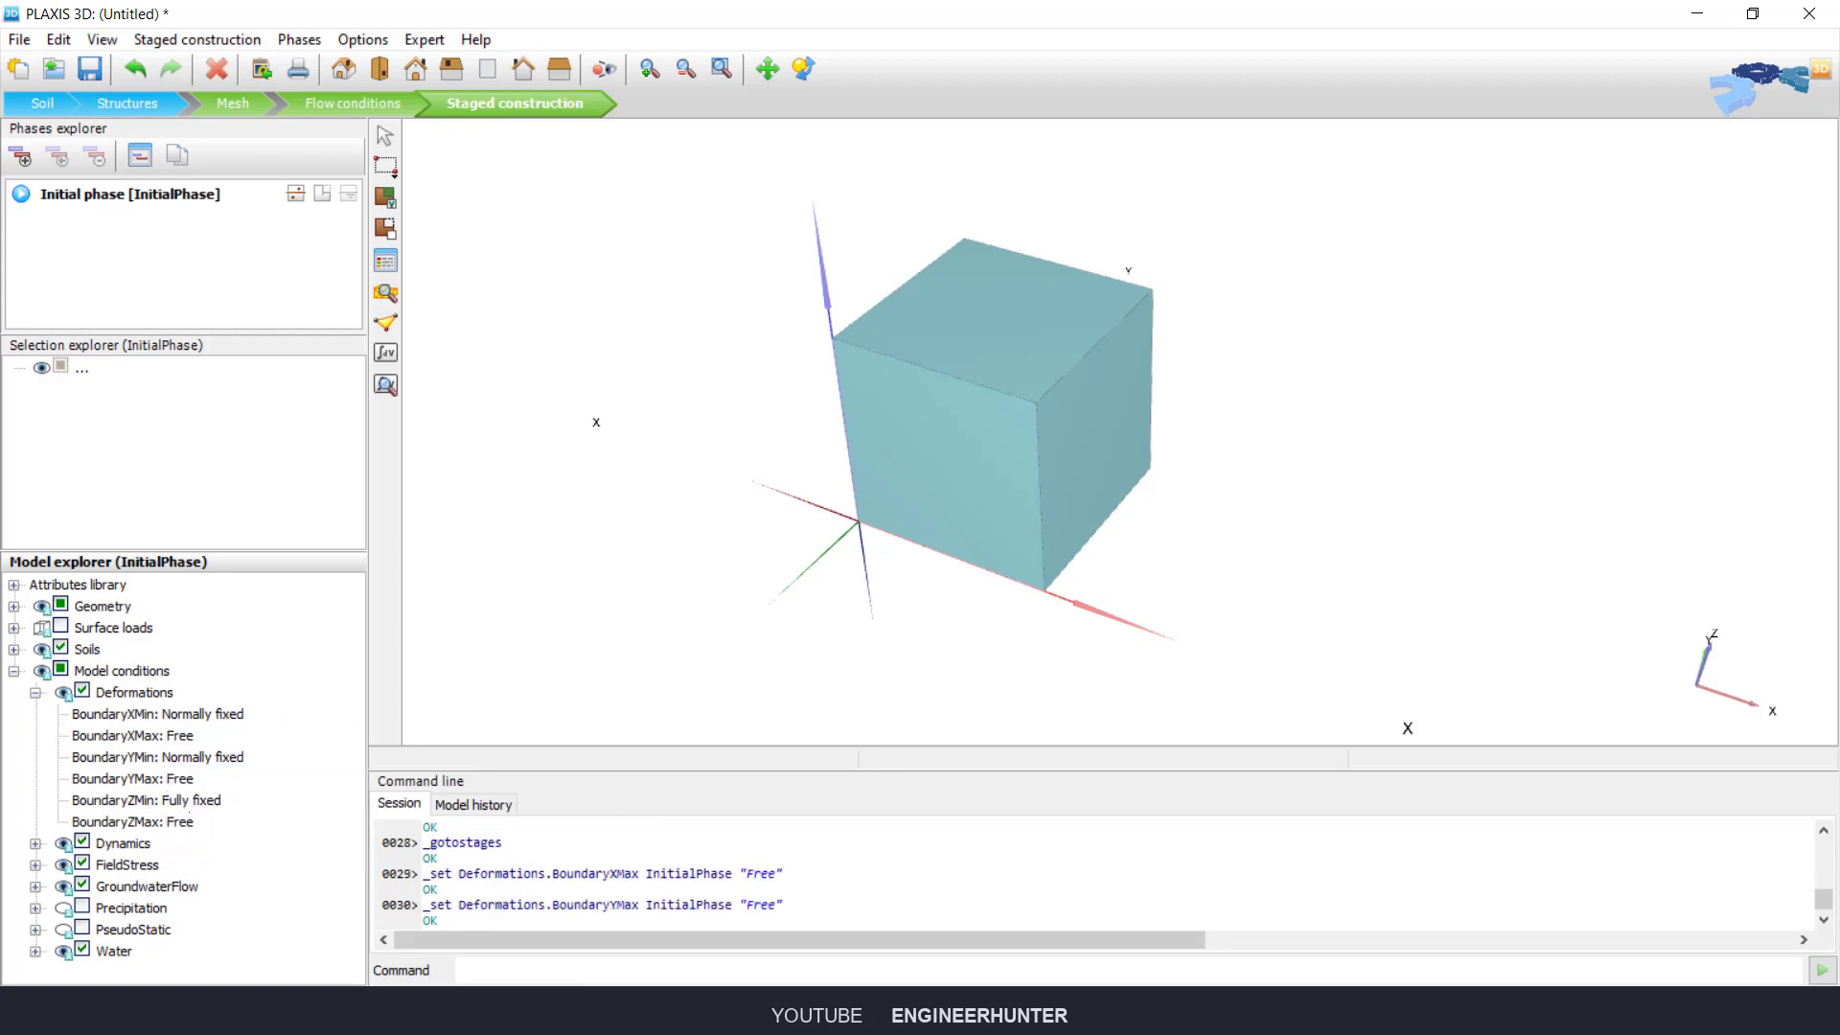
pyautogui.click(205, 800)
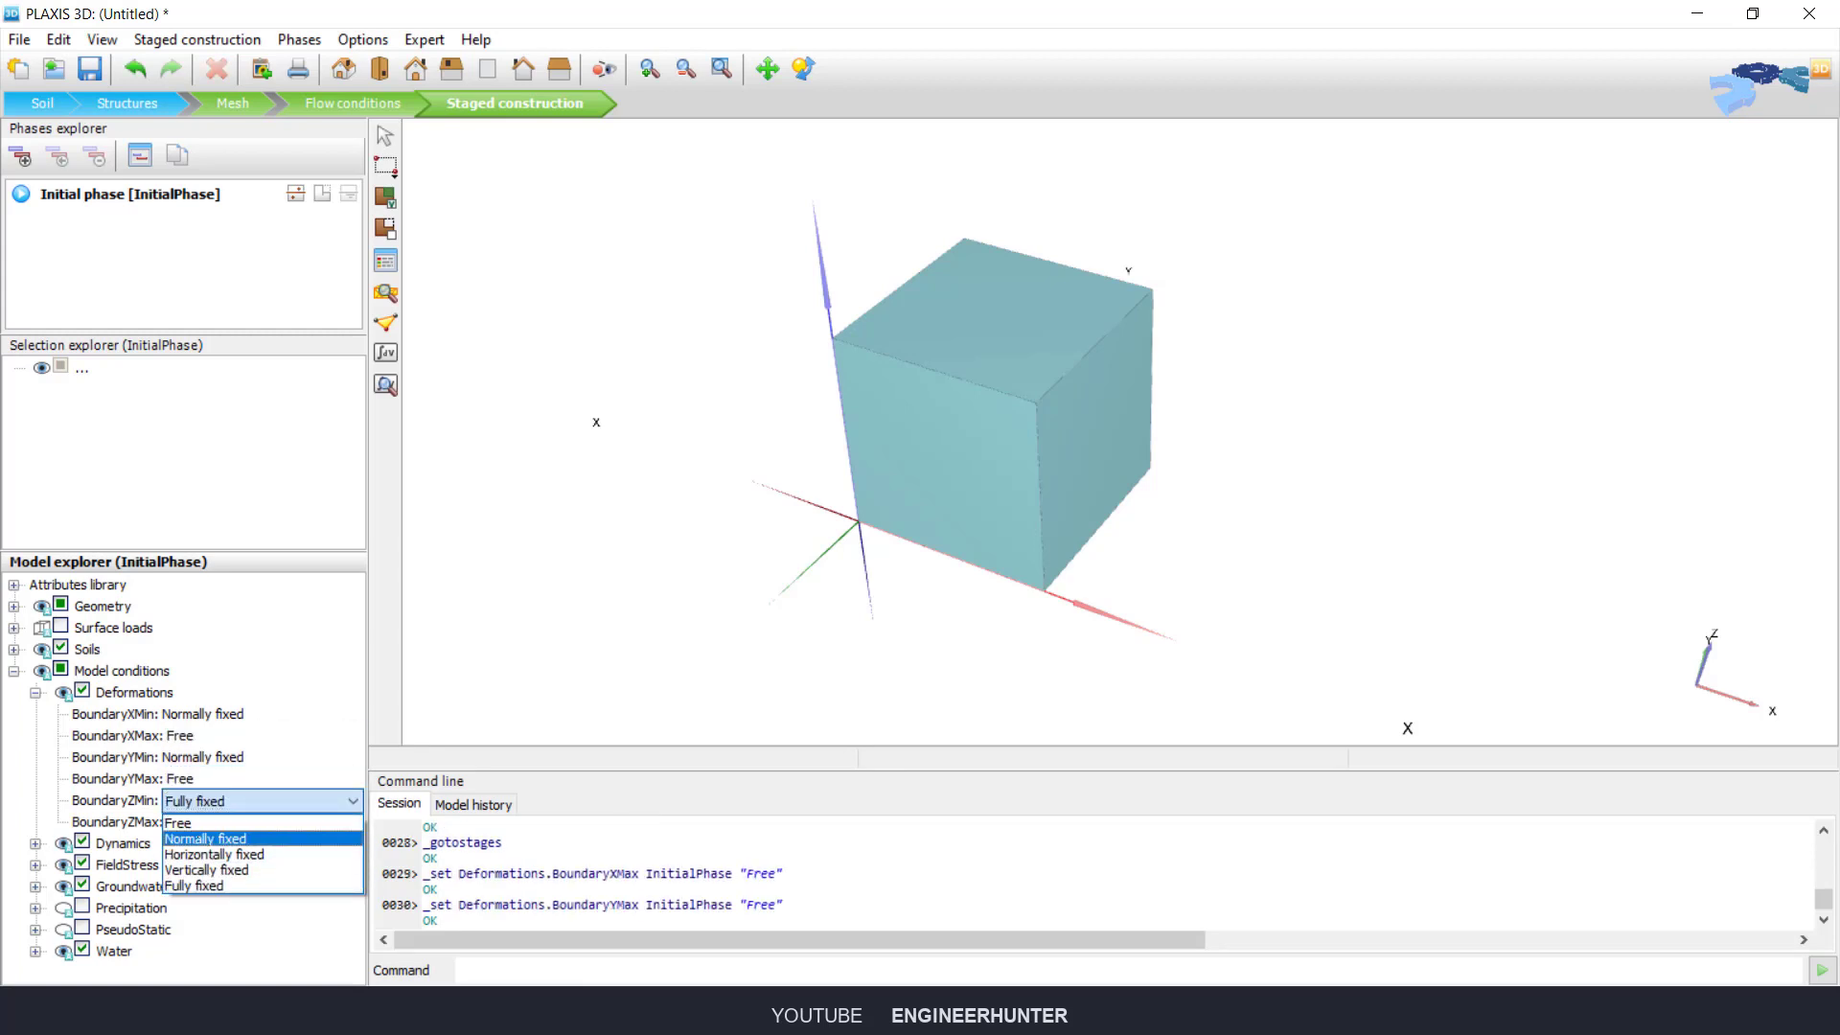
pyautogui.click(192, 838)
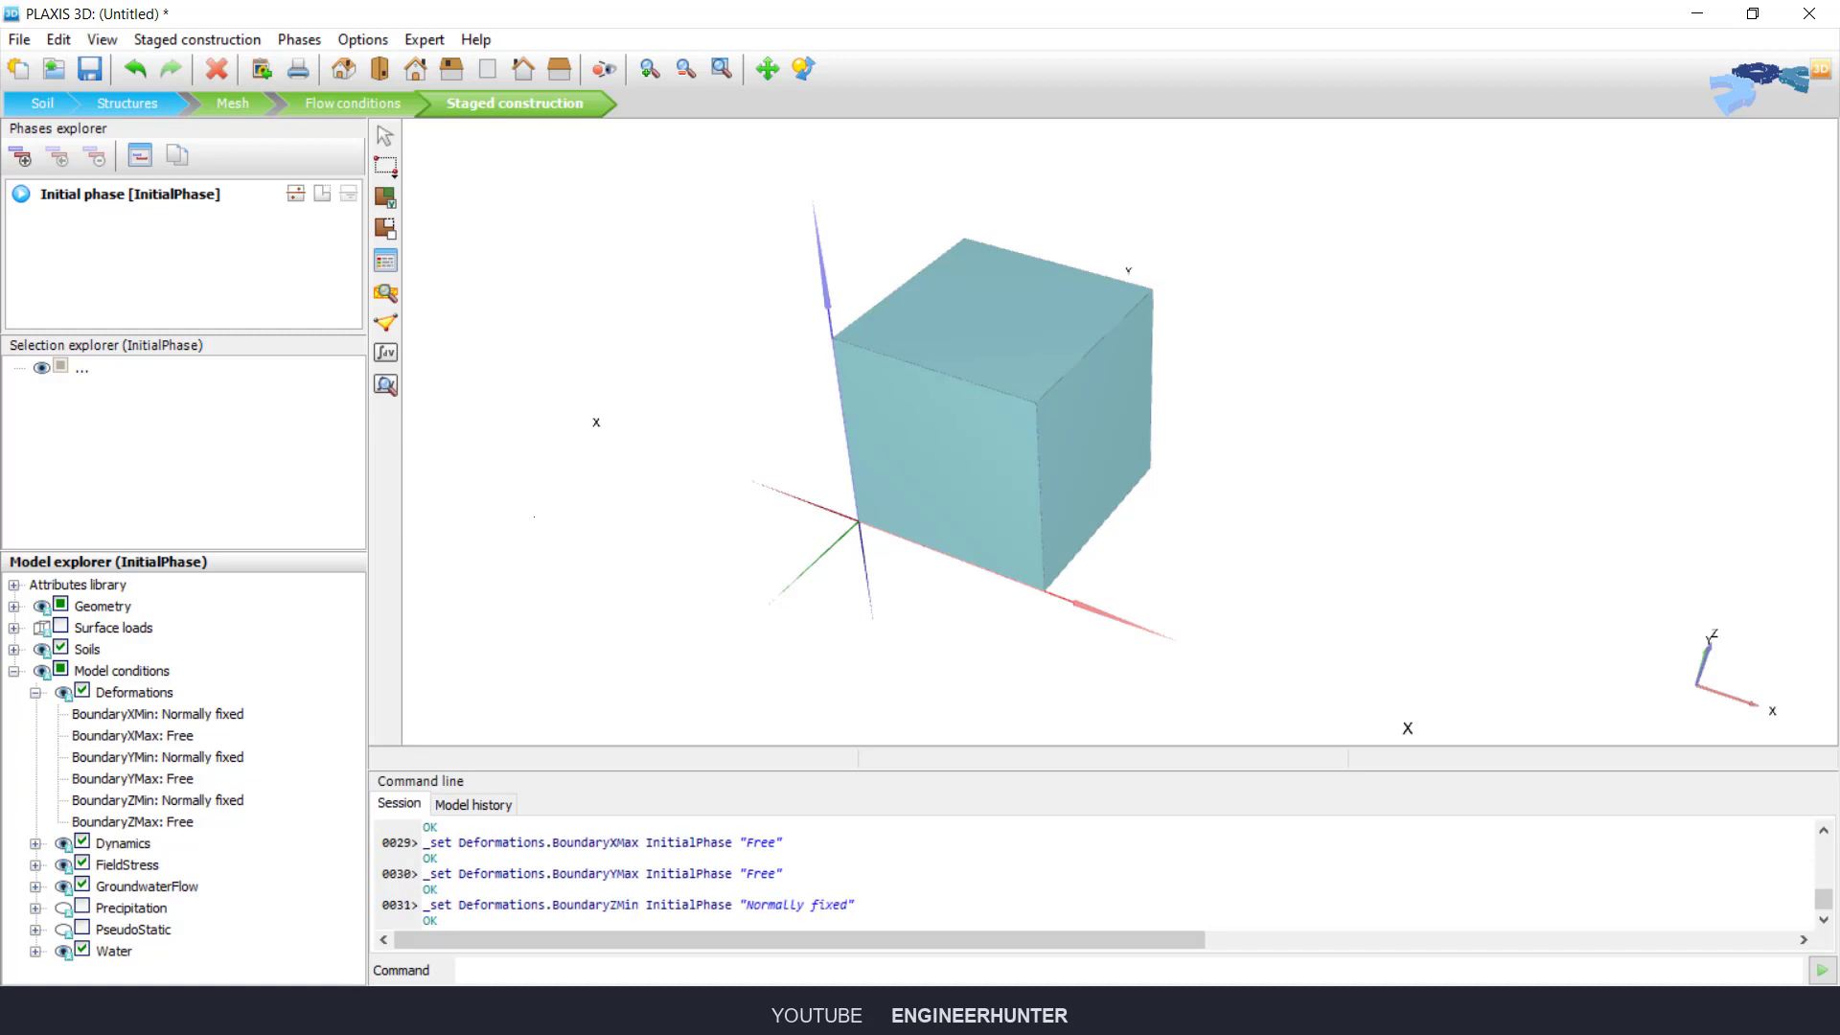
pyautogui.click(532, 517)
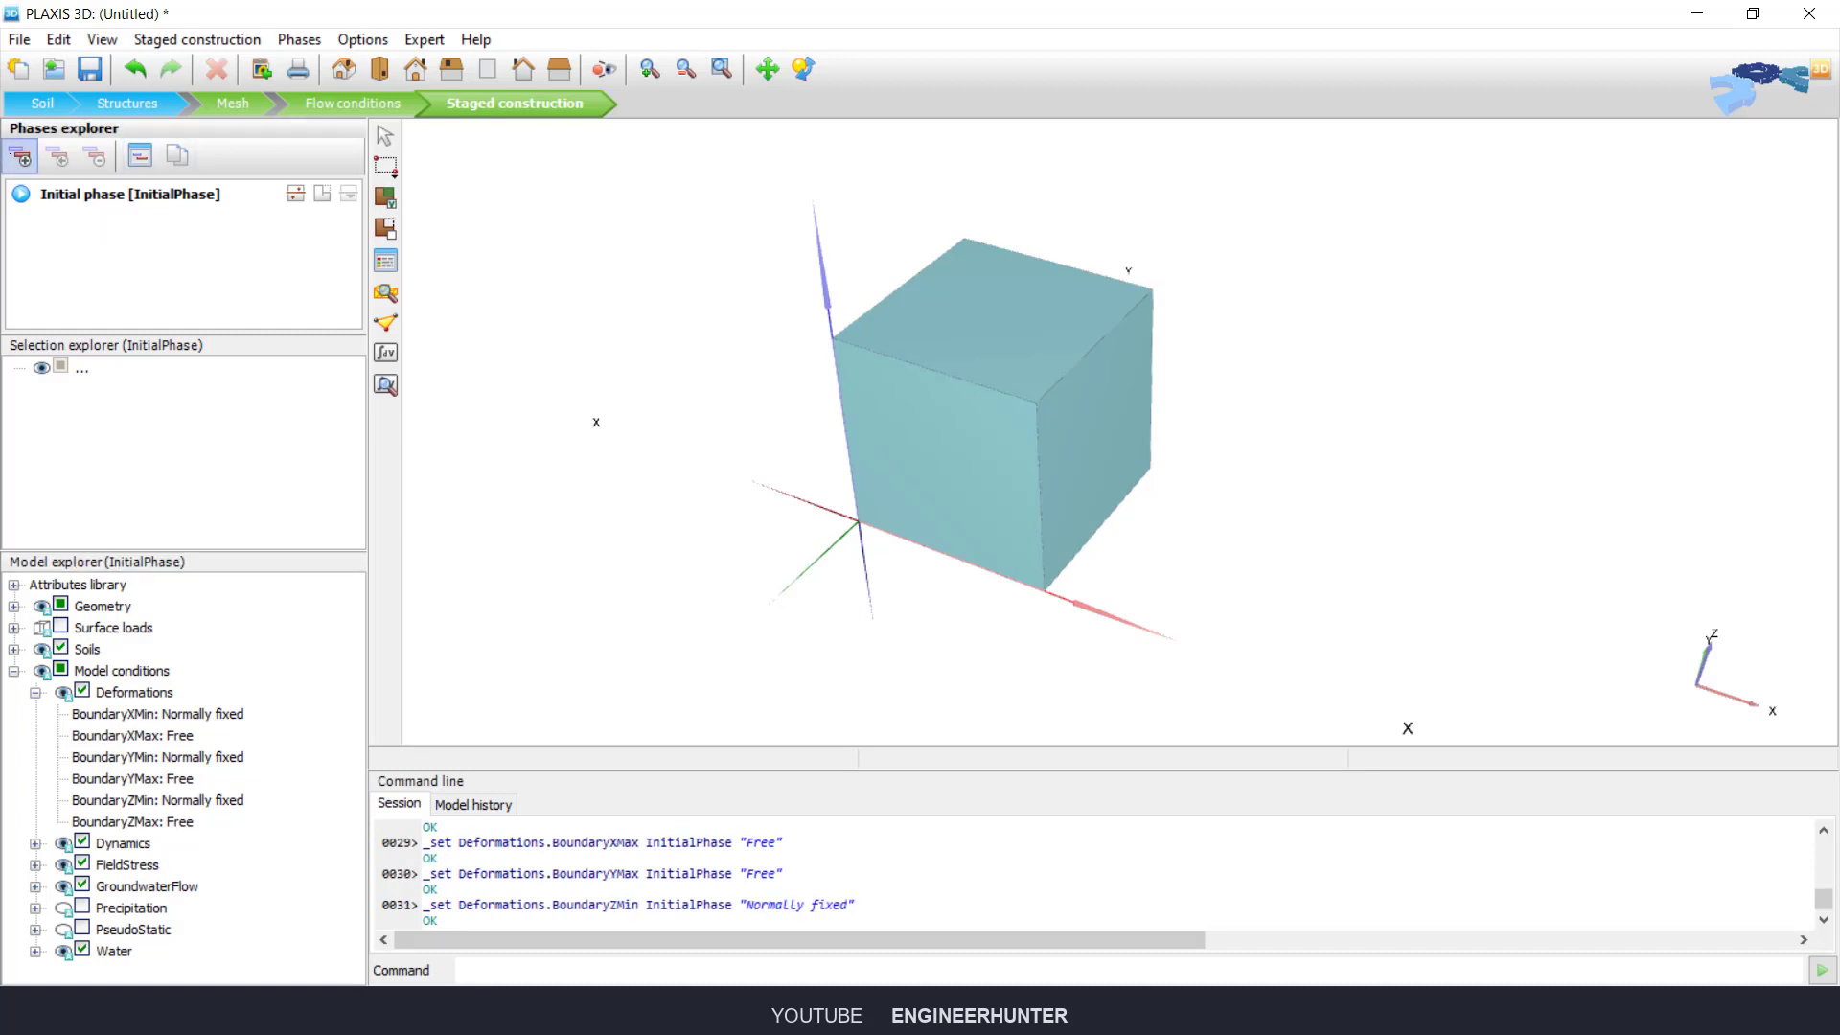
# Step: Add Phase_1 after the initial phase, turning off its default iteration parameters and setting the maximum steps to 2000
pyautogui.click(20, 156)
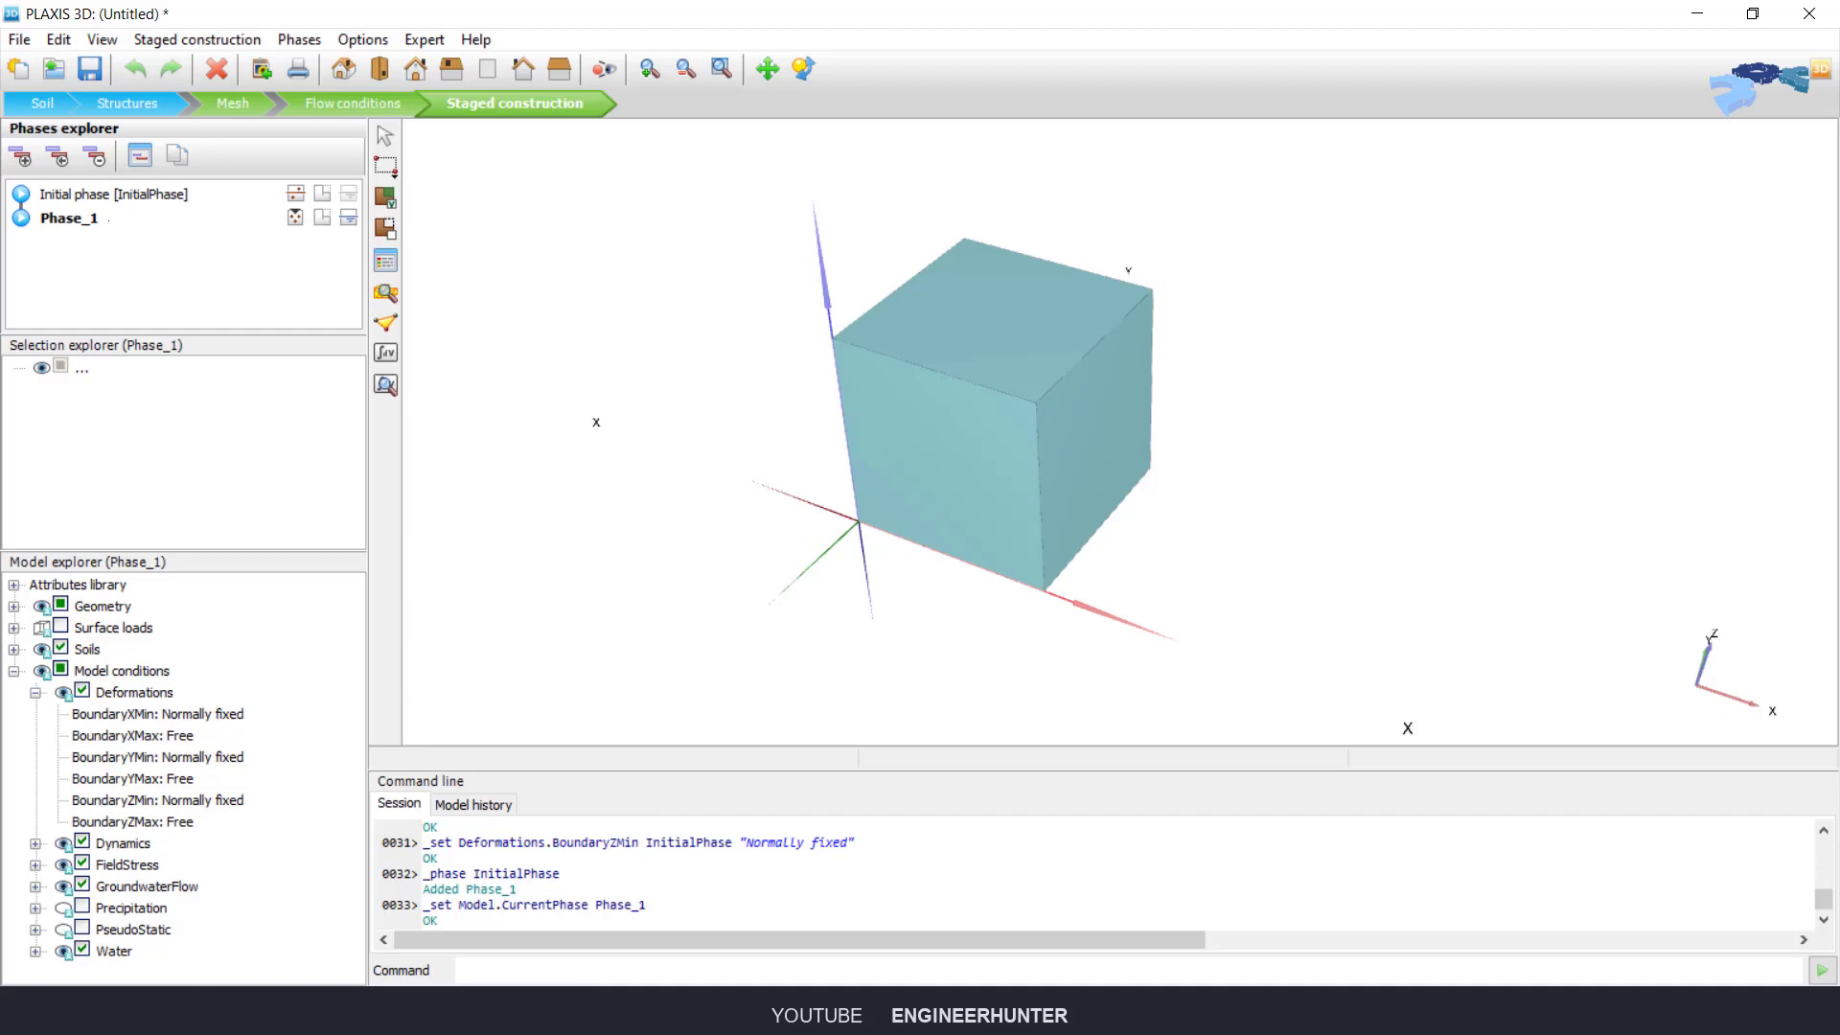
pyautogui.doubleClick(120, 215)
pyautogui.scroll(-3, 1058, 408)
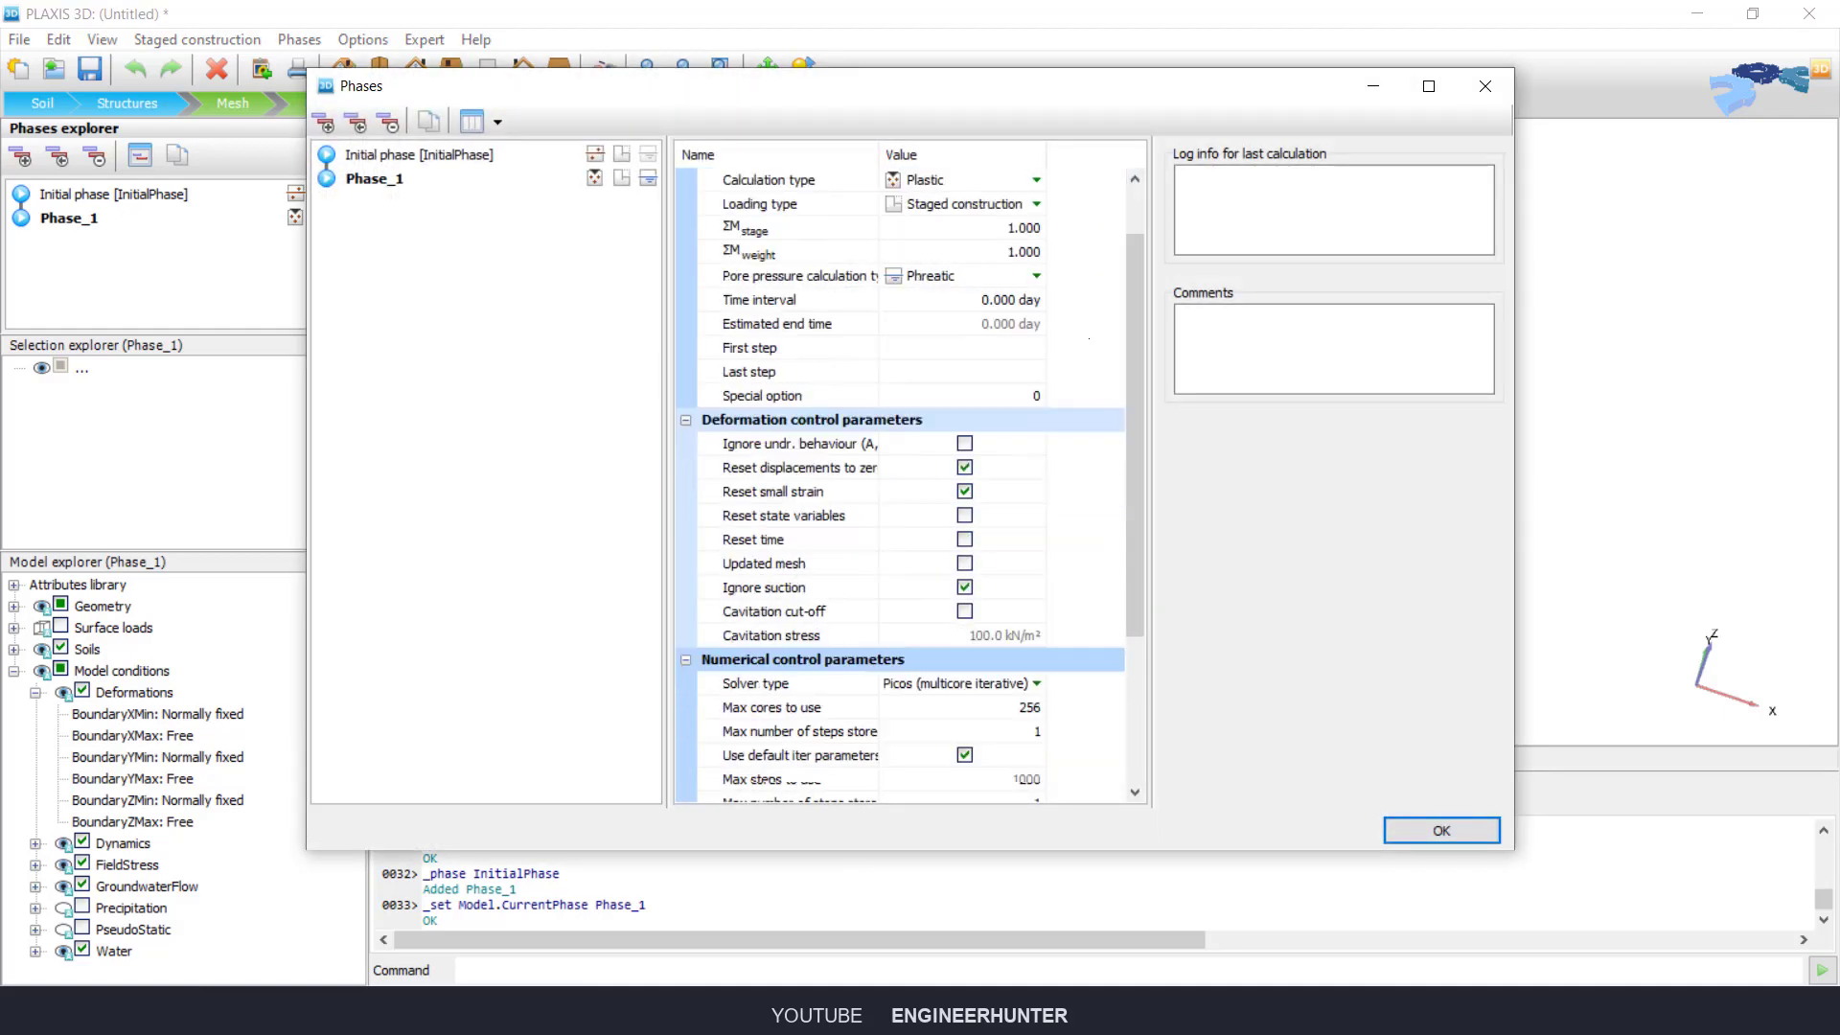
pyautogui.scroll(-2, 1057, 407)
pyautogui.click(964, 526)
pyautogui.click(958, 550)
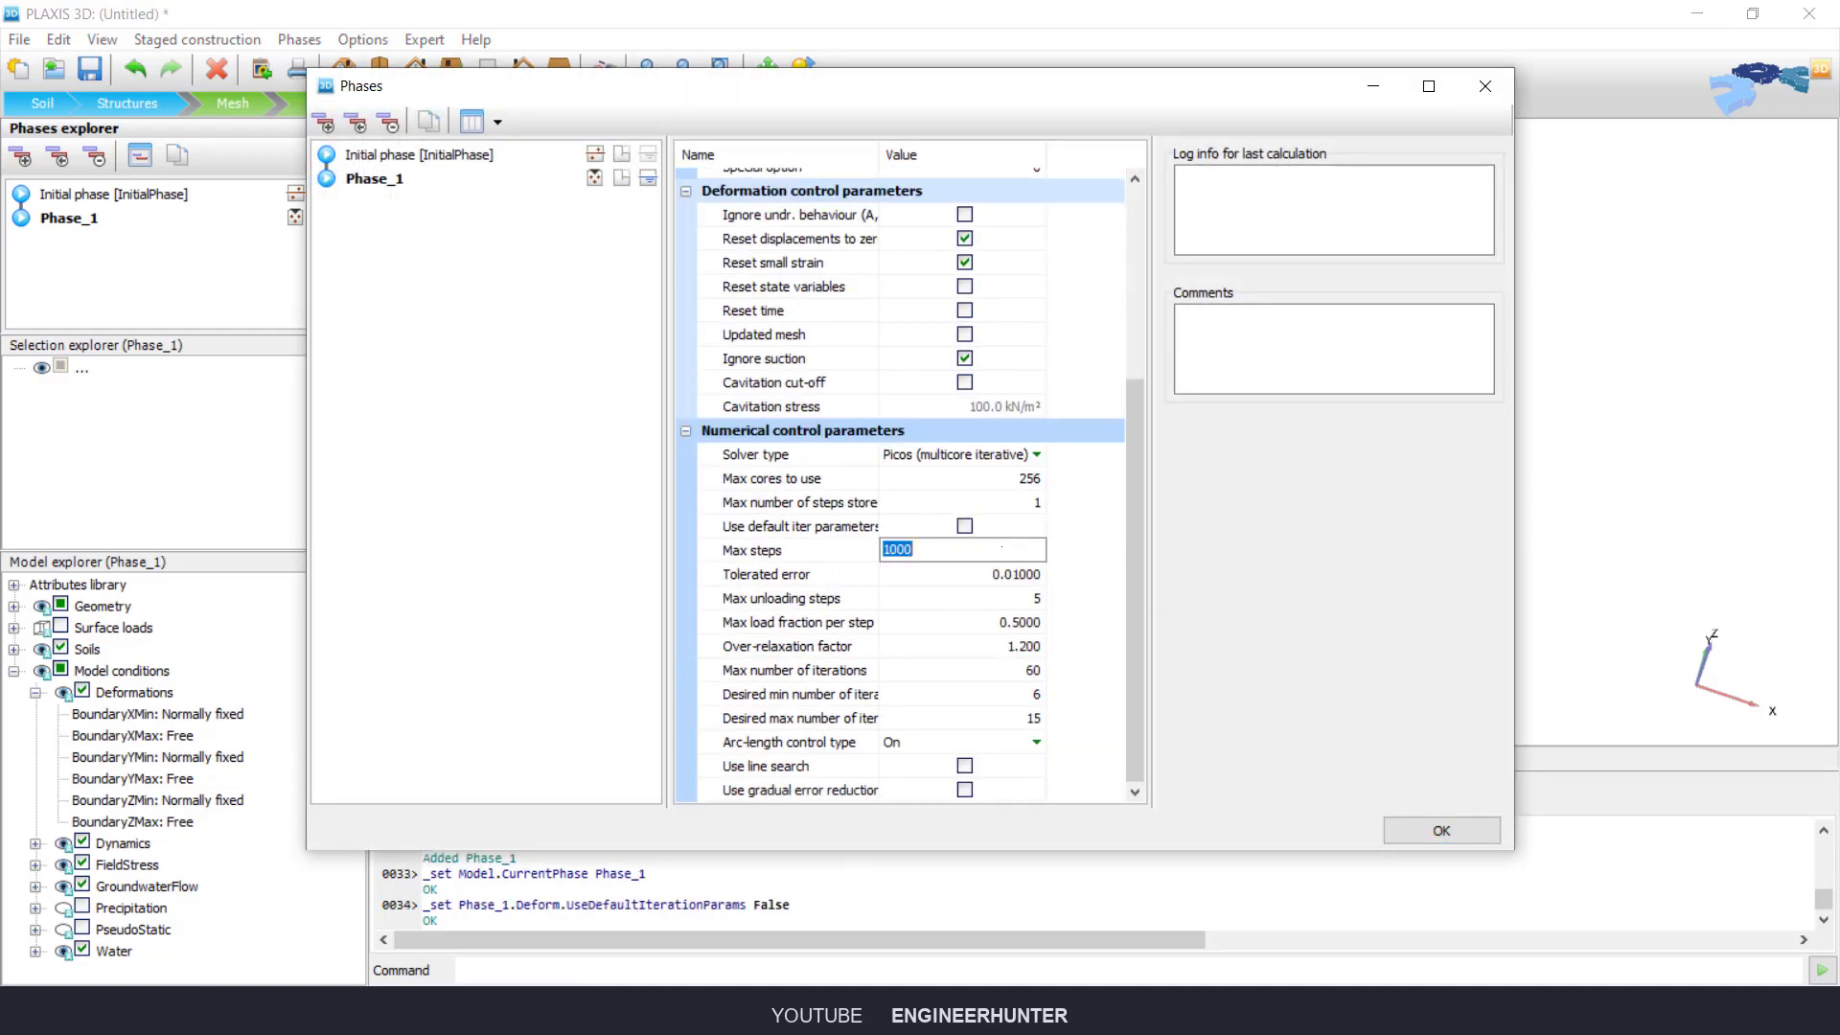
pyautogui.write('20')
pyautogui.press('Tab')
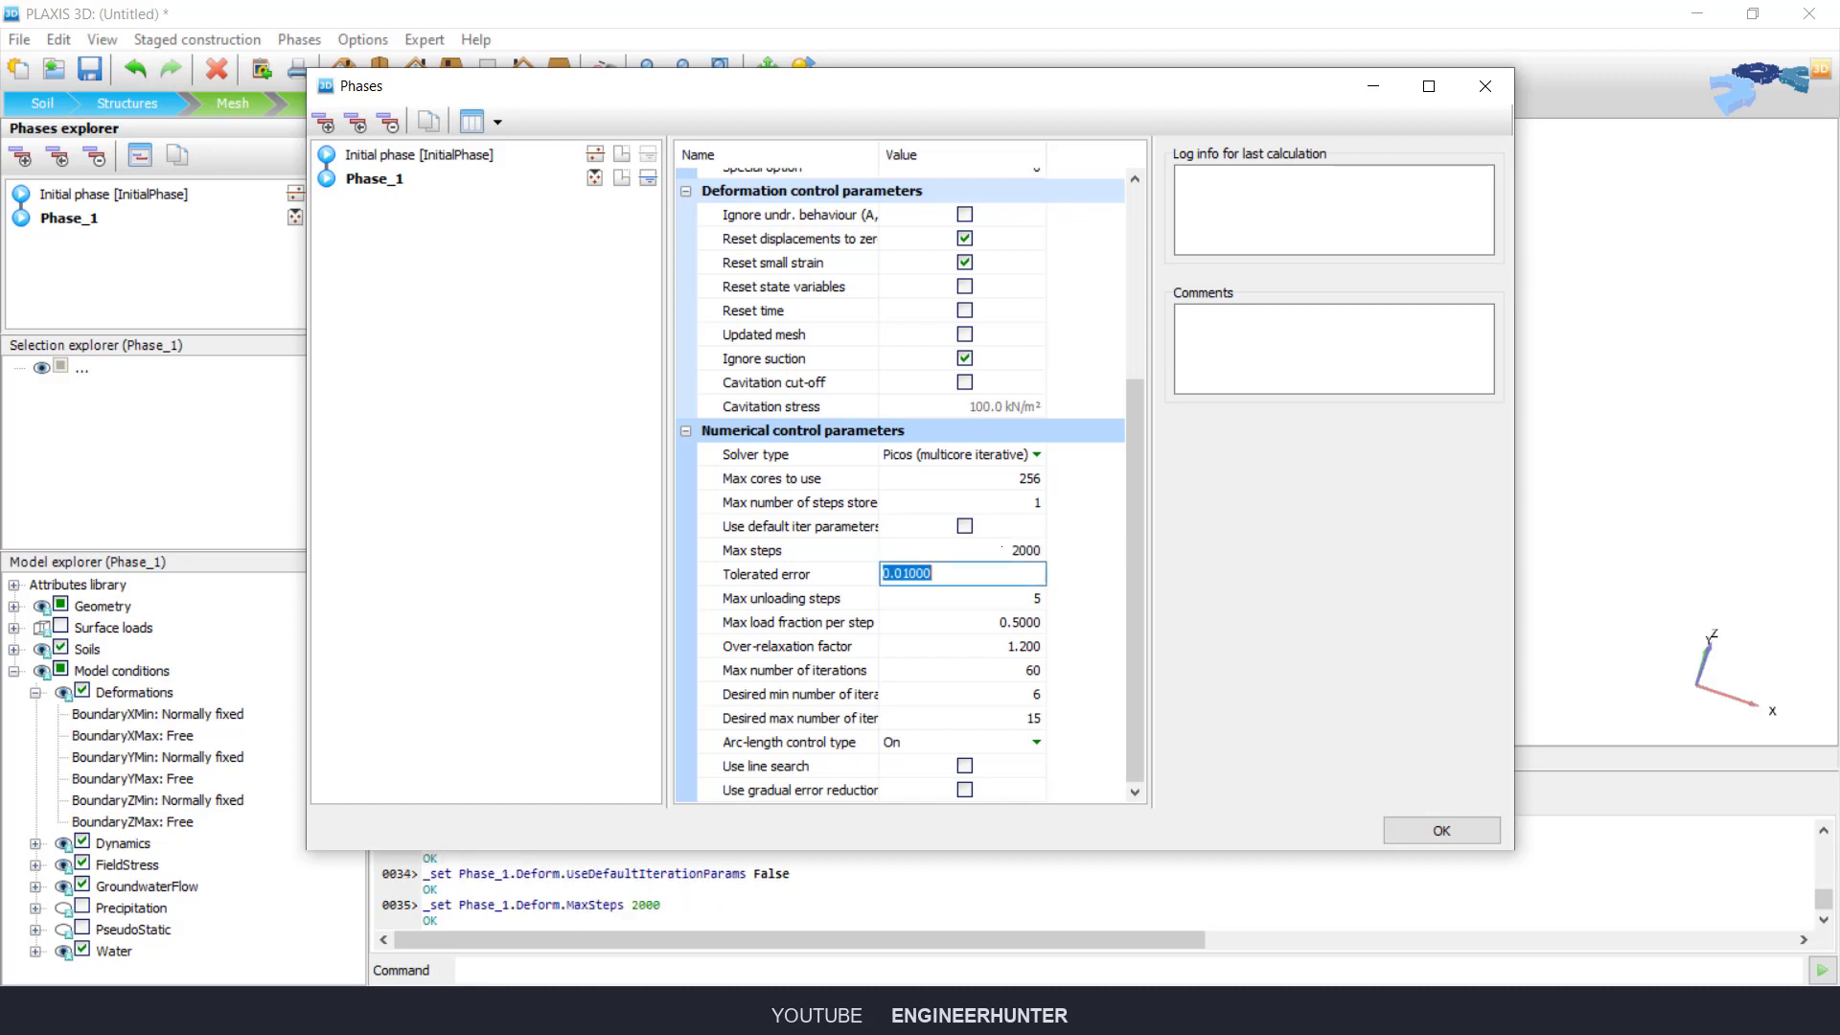
# Step: Set Phase_1's tolerated error to 0.0001 and confirm the phase settings
pyautogui.write('0.0001')
pyautogui.press('Tab')
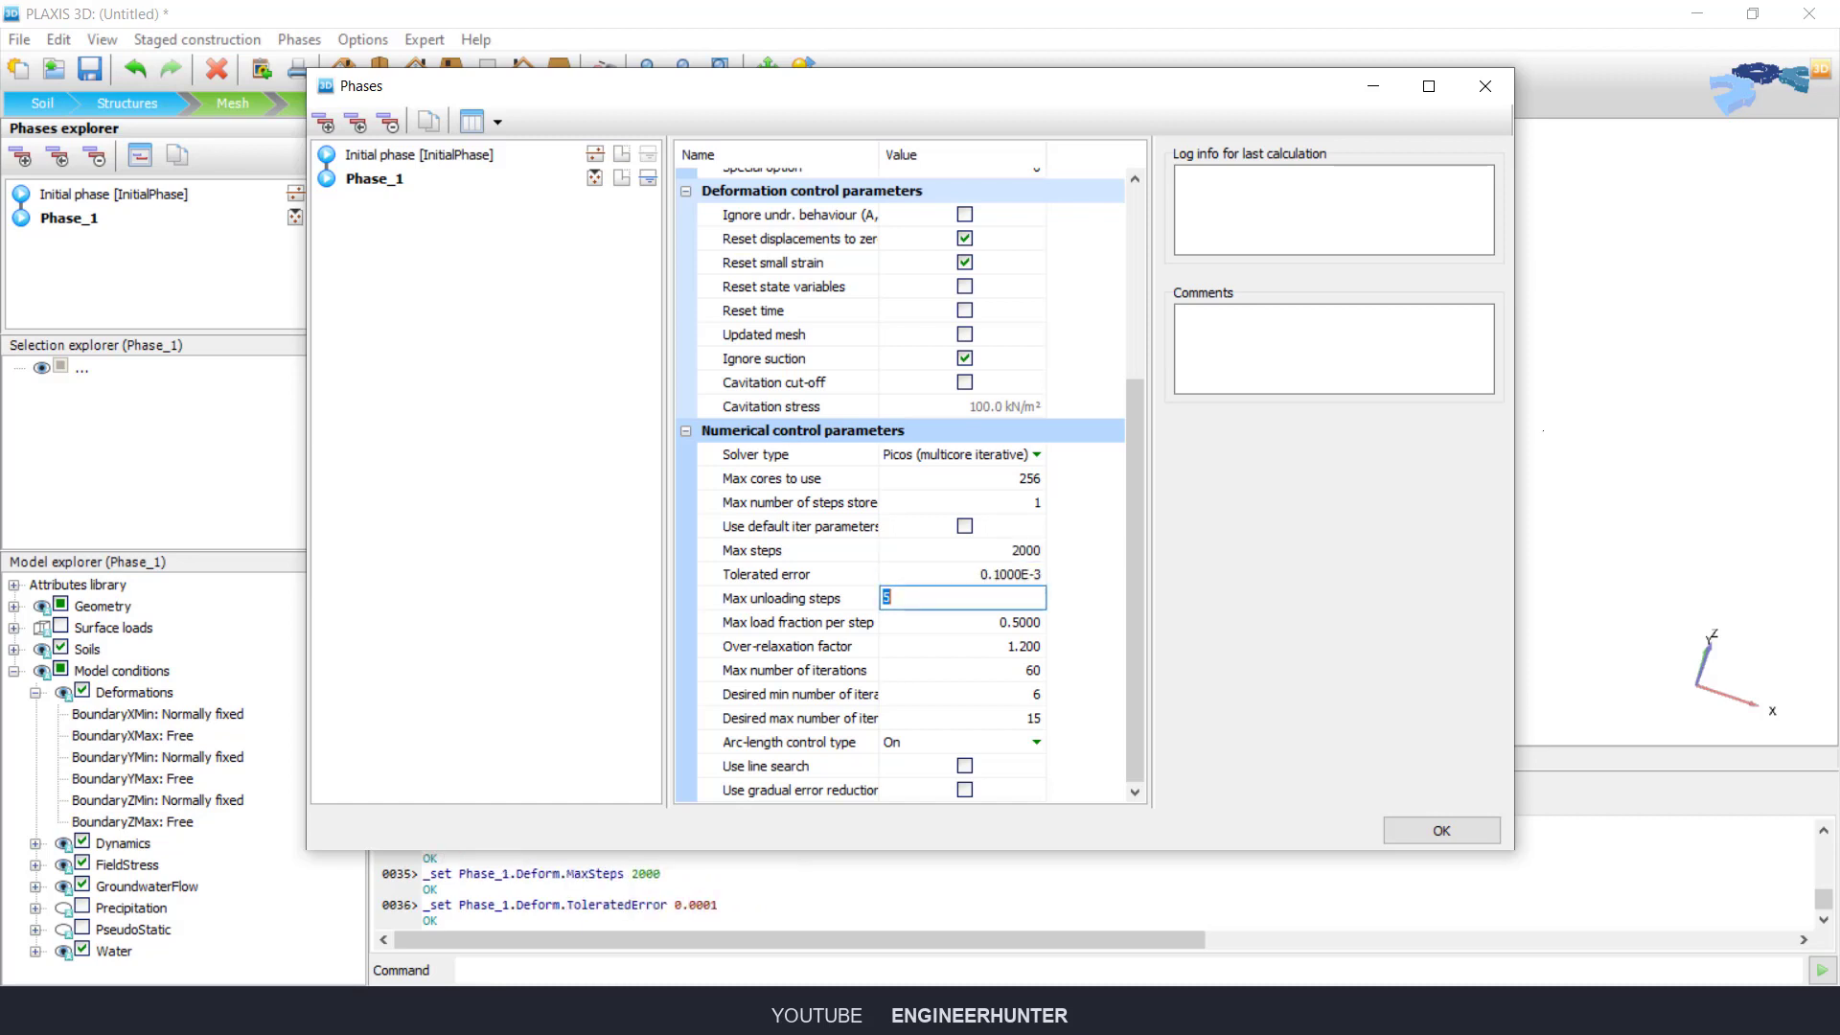
pyautogui.click(1071, 523)
pyautogui.scroll(5, 1070, 523)
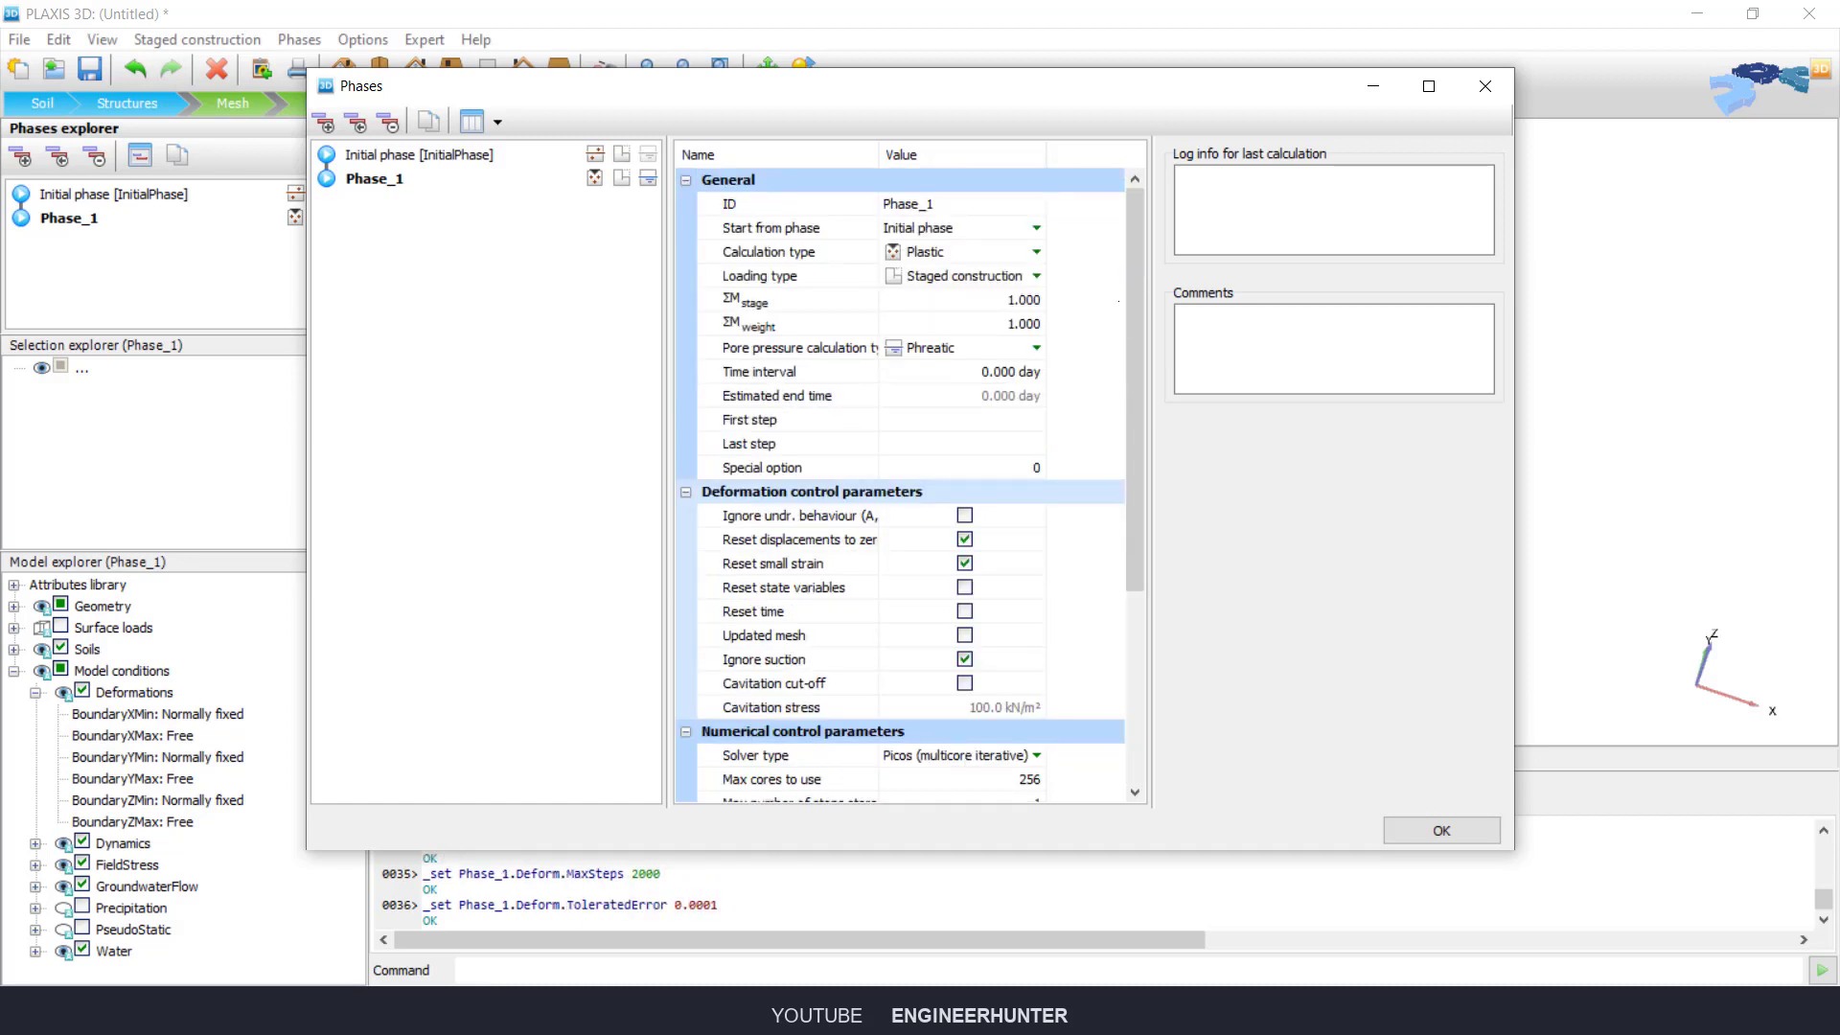
pyautogui.scroll(-3, 900, 479)
pyautogui.scroll(3, 900, 479)
pyautogui.click(1432, 832)
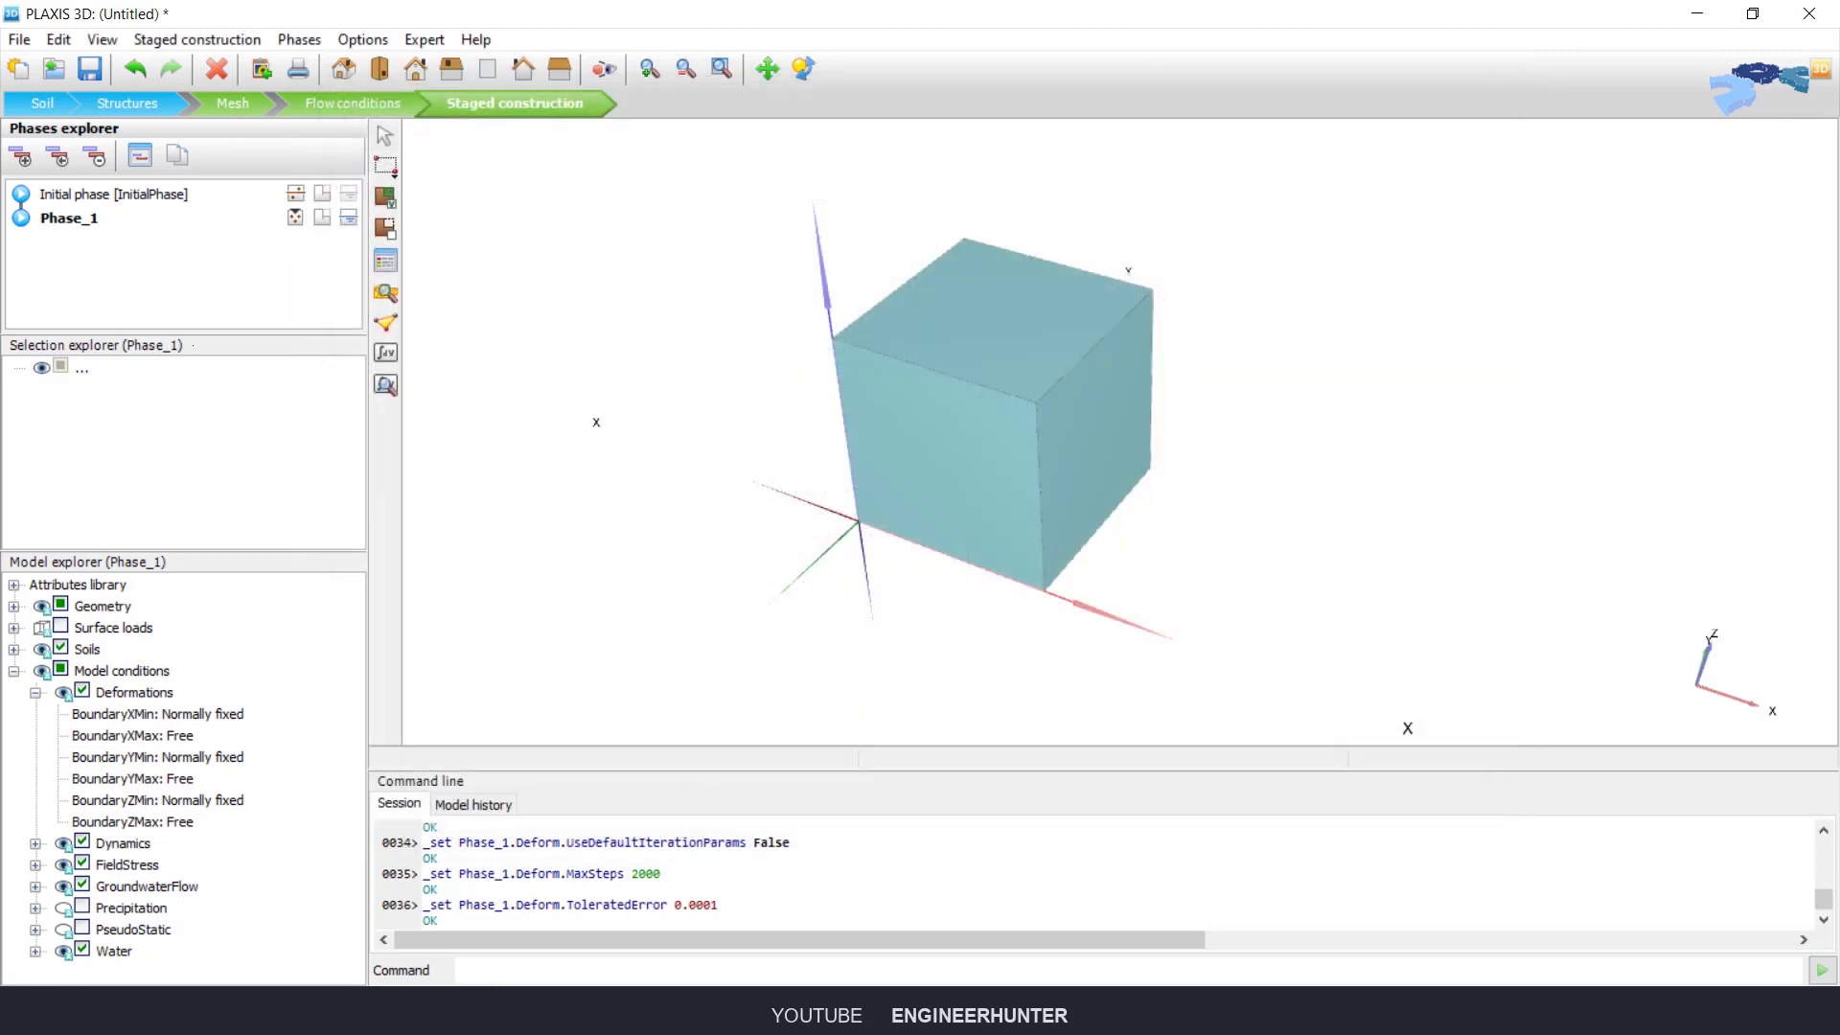
# Step: Add Phase_2 after Phase_1 and enable resetting displacements to zero for it
pyautogui.click(20, 156)
pyautogui.doubleClick(74, 243)
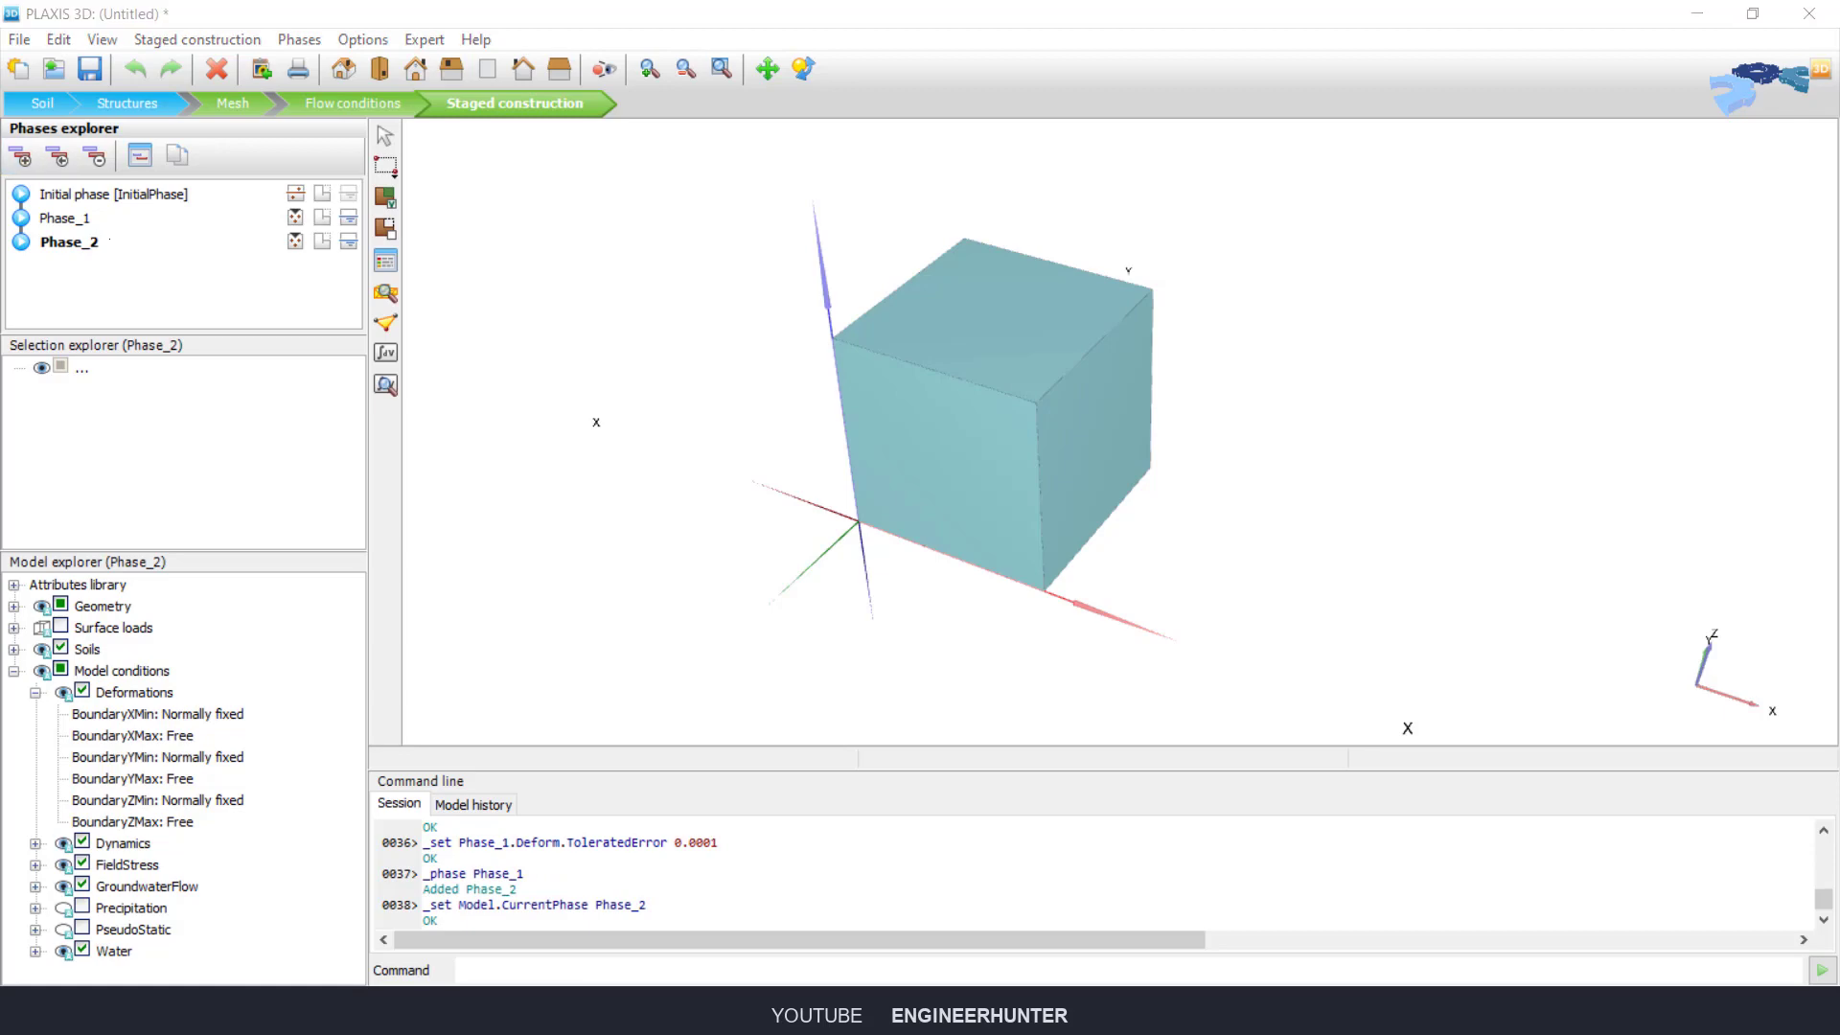
pyautogui.click(919, 233)
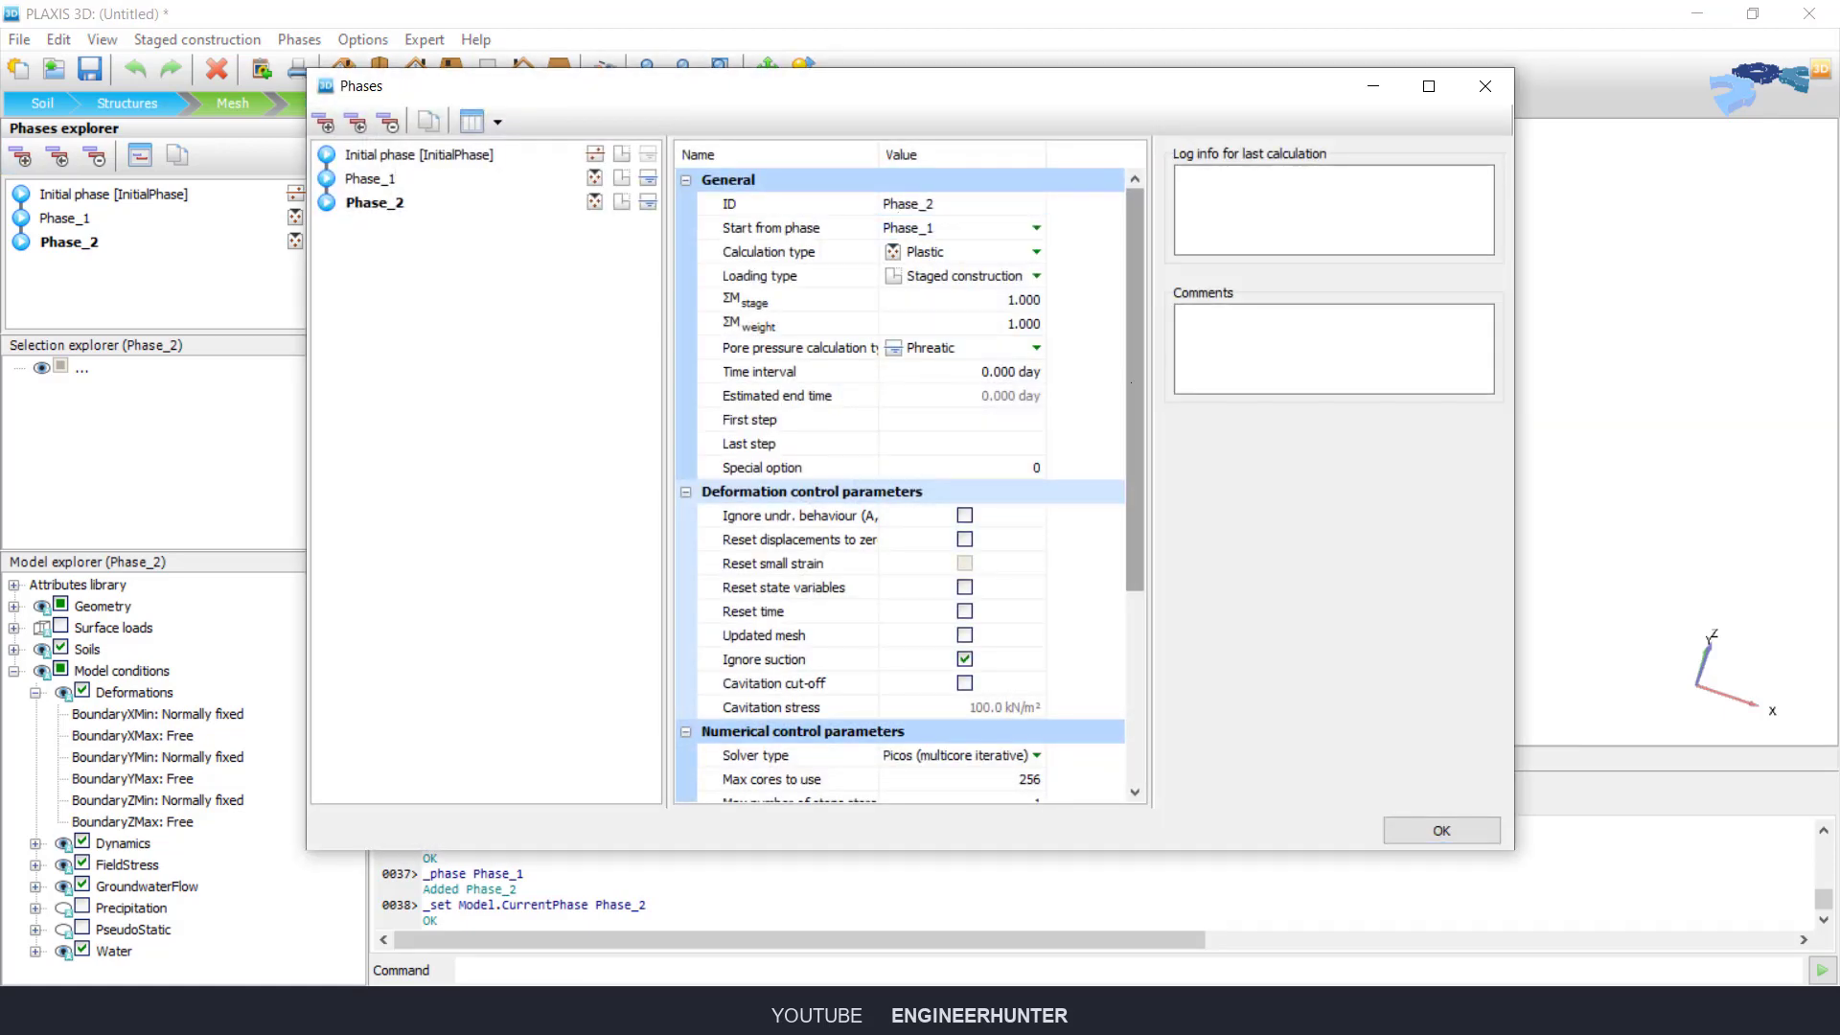
pyautogui.scroll(-4, 961, 236)
pyautogui.click(964, 239)
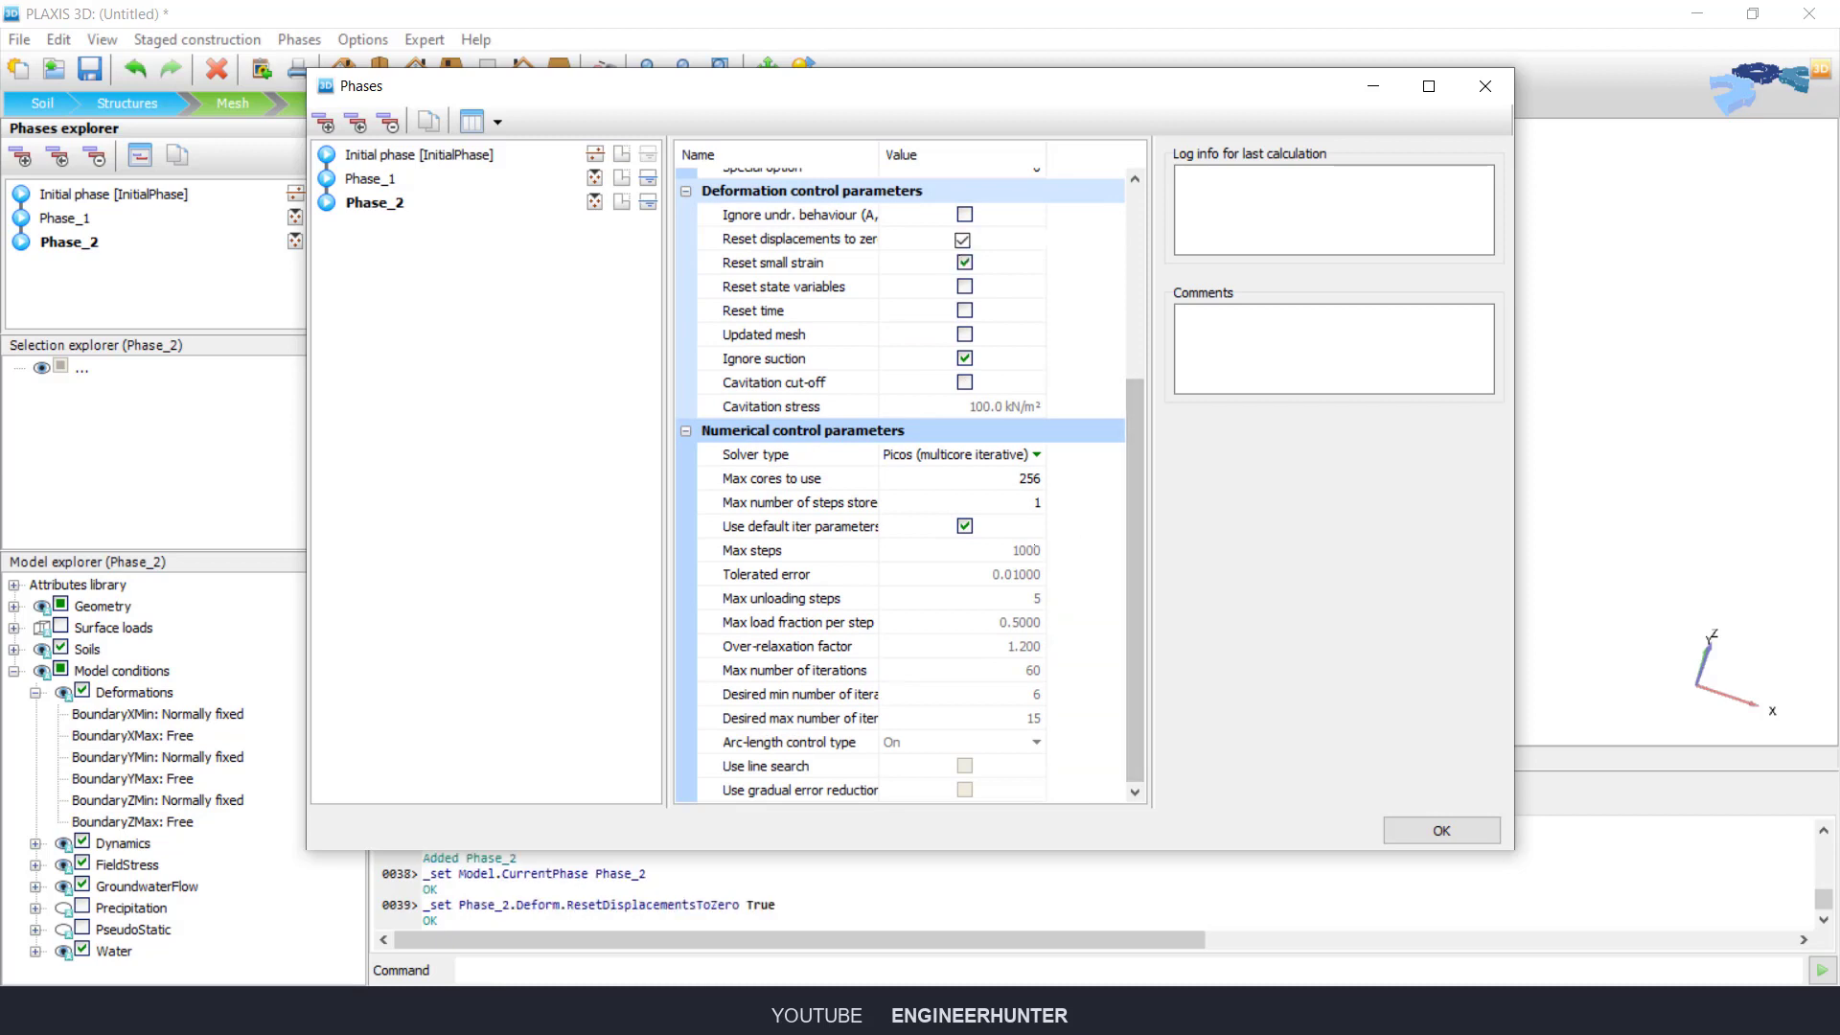
# Step: Turn off Phase_2's default iteration parameters and set 2000 maximum steps with a tolerated error of 0.0001
pyautogui.click(964, 526)
pyautogui.click(1005, 550)
pyautogui.write('200')
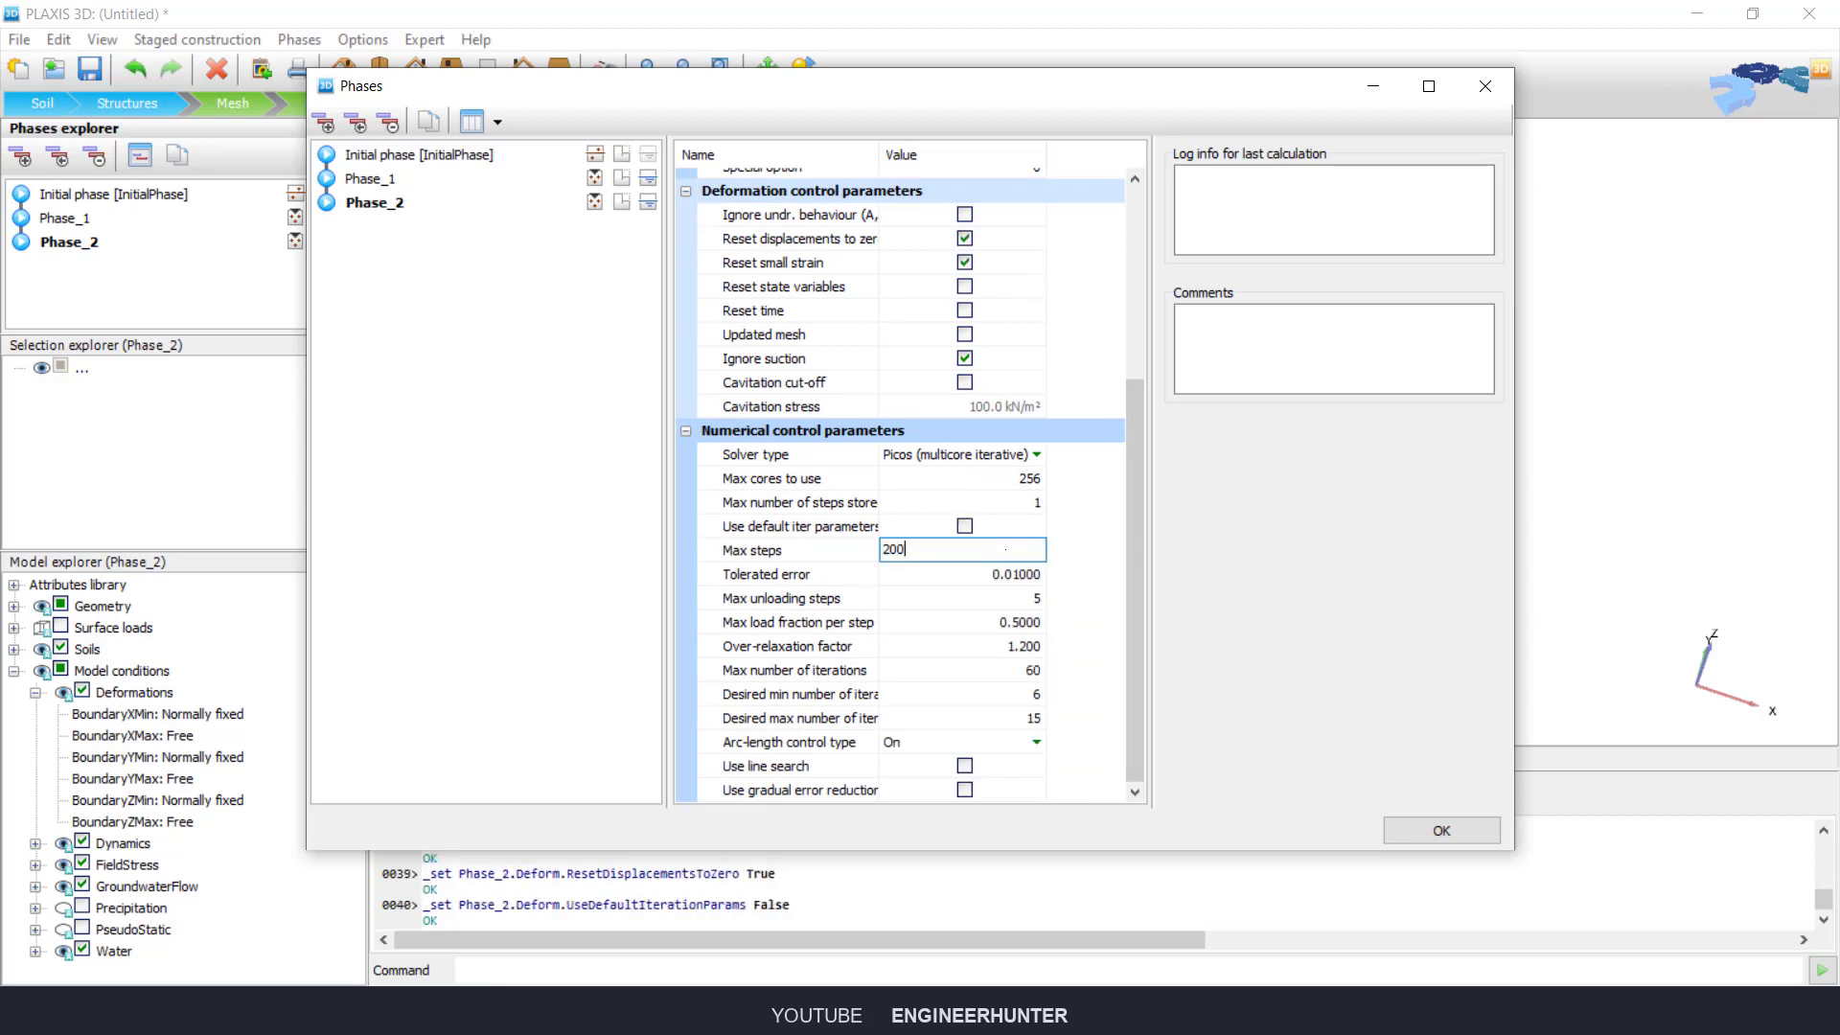
pyautogui.press('Tab')
pyautogui.write('0.00')
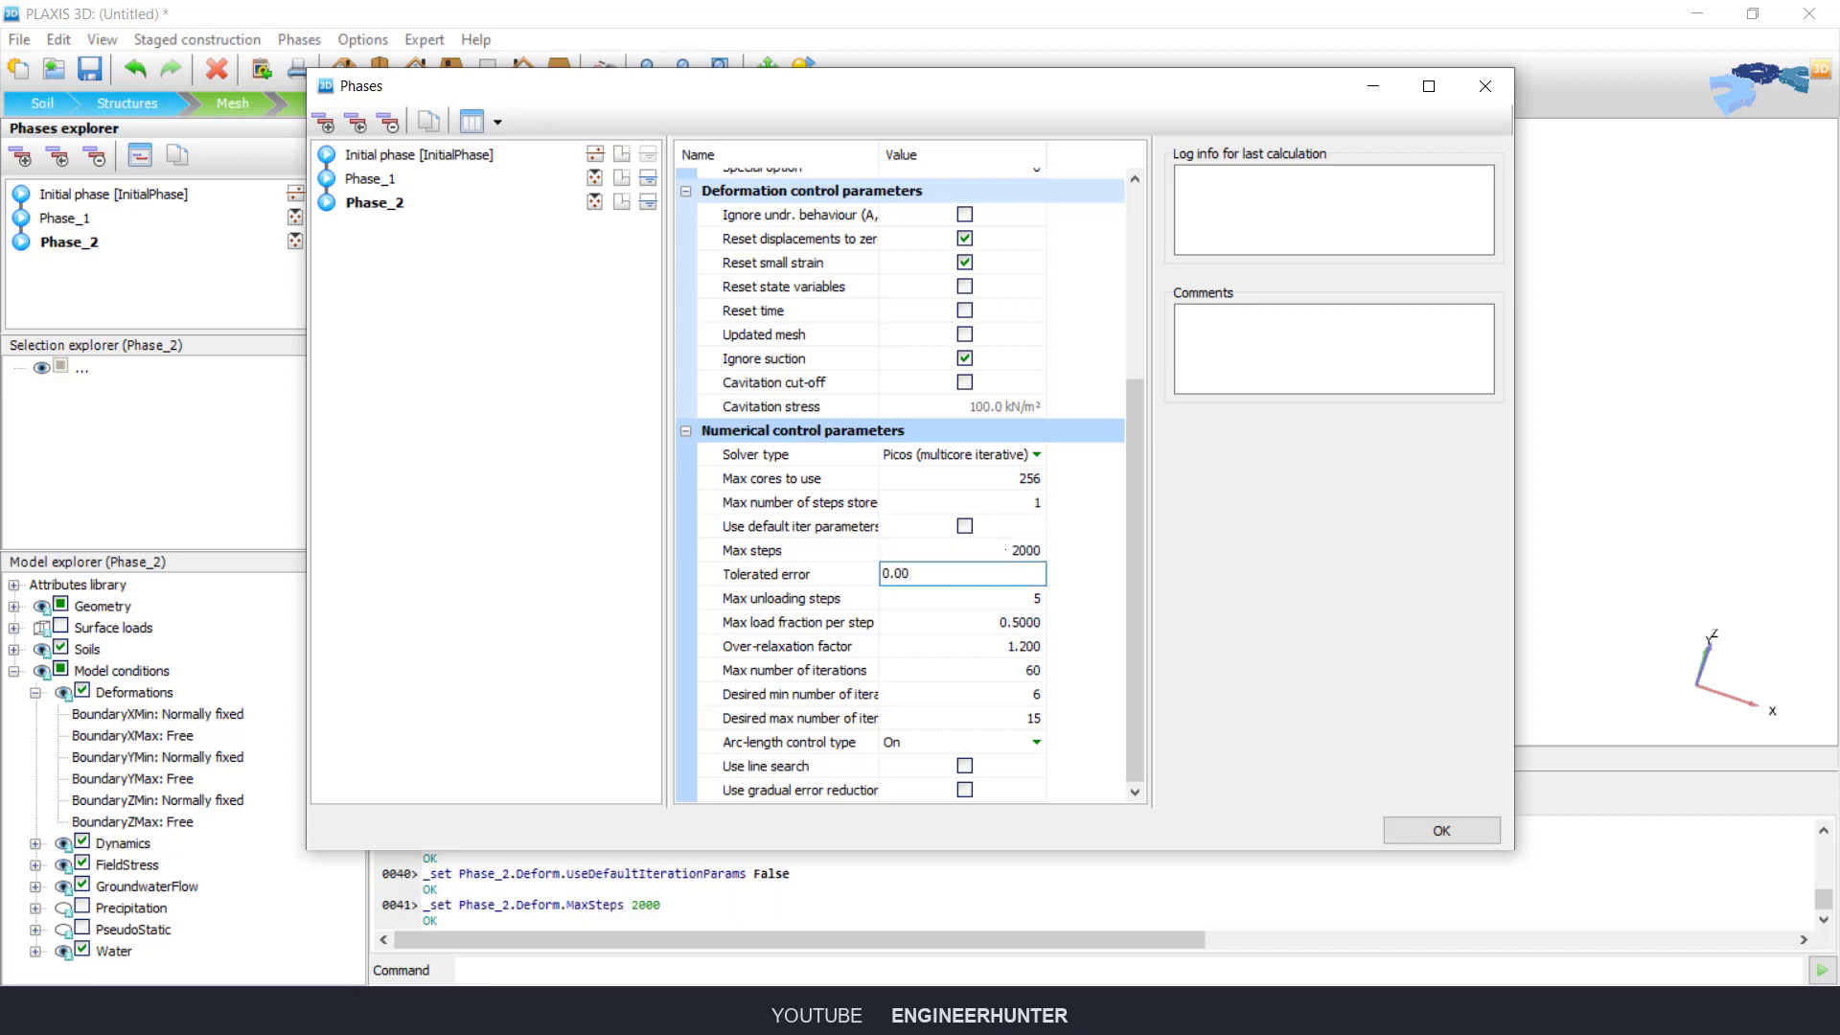
pyautogui.write('01')
pyautogui.press('Tab')
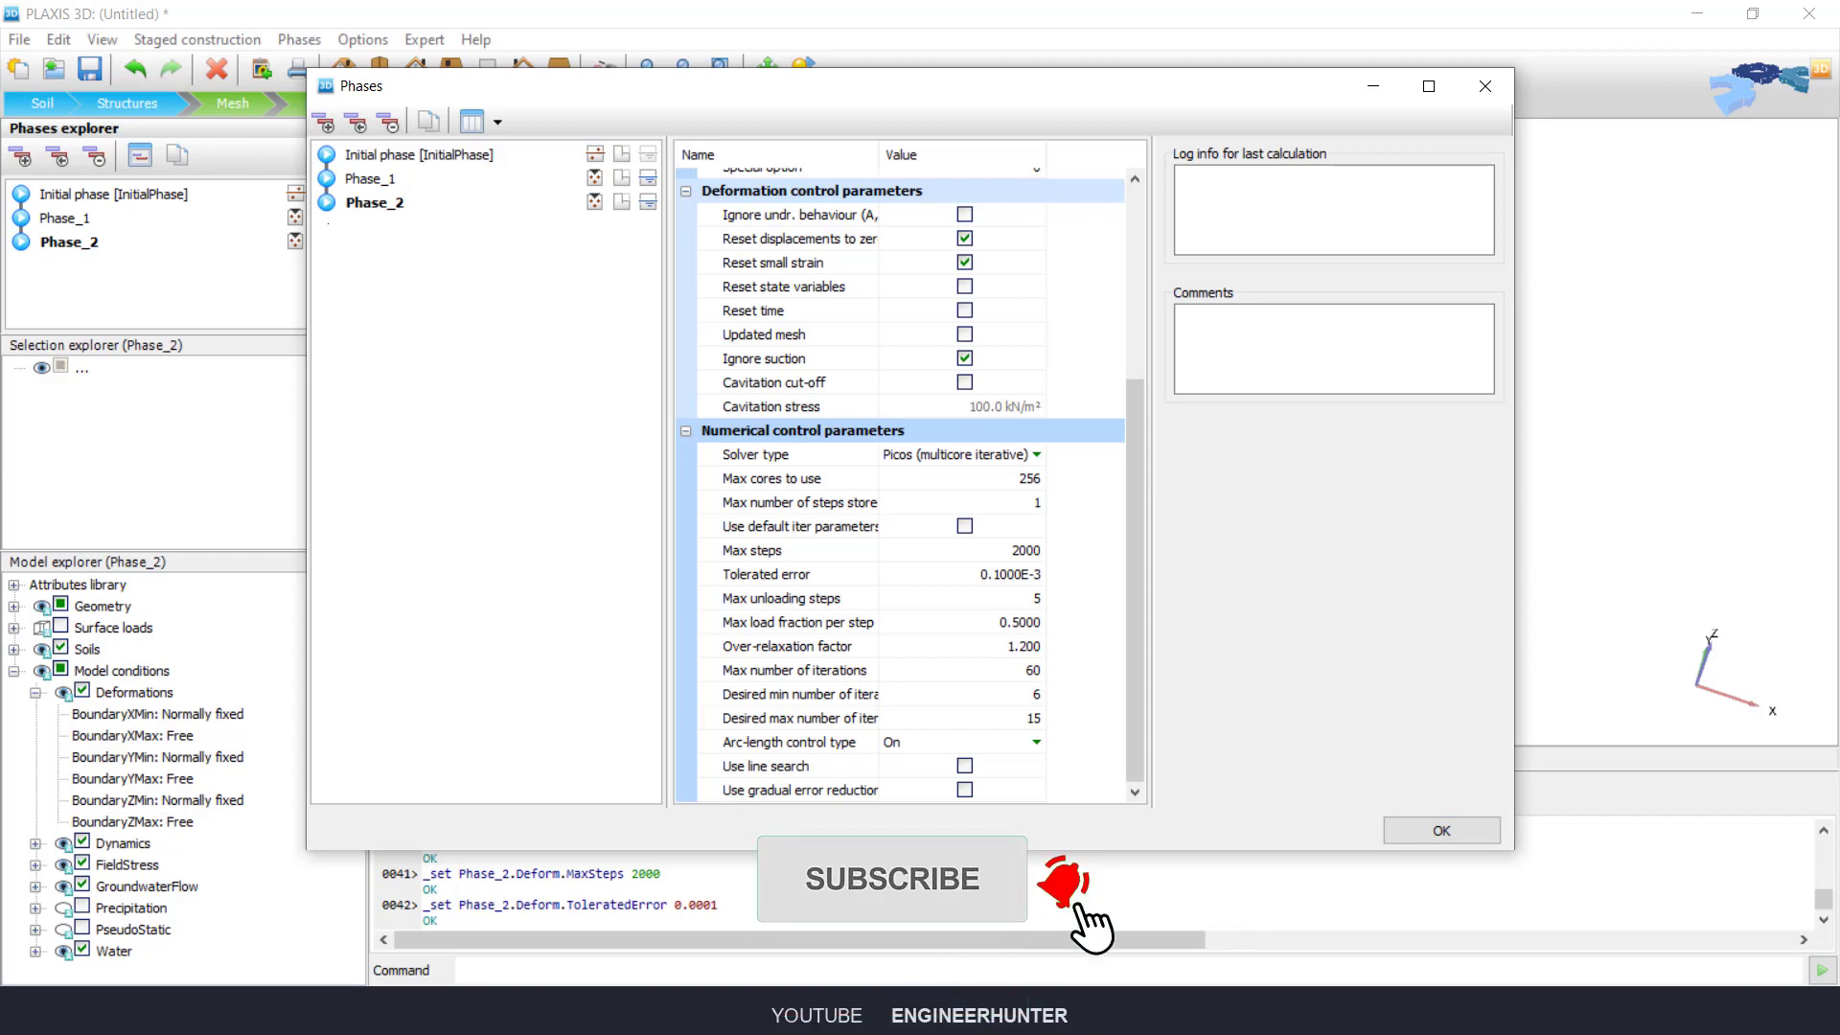
# Step: Add Phase_3 starting from Phase_1 and enable resetting displacements to zero for it
pyautogui.click(324, 122)
pyautogui.scroll(5, 939, 383)
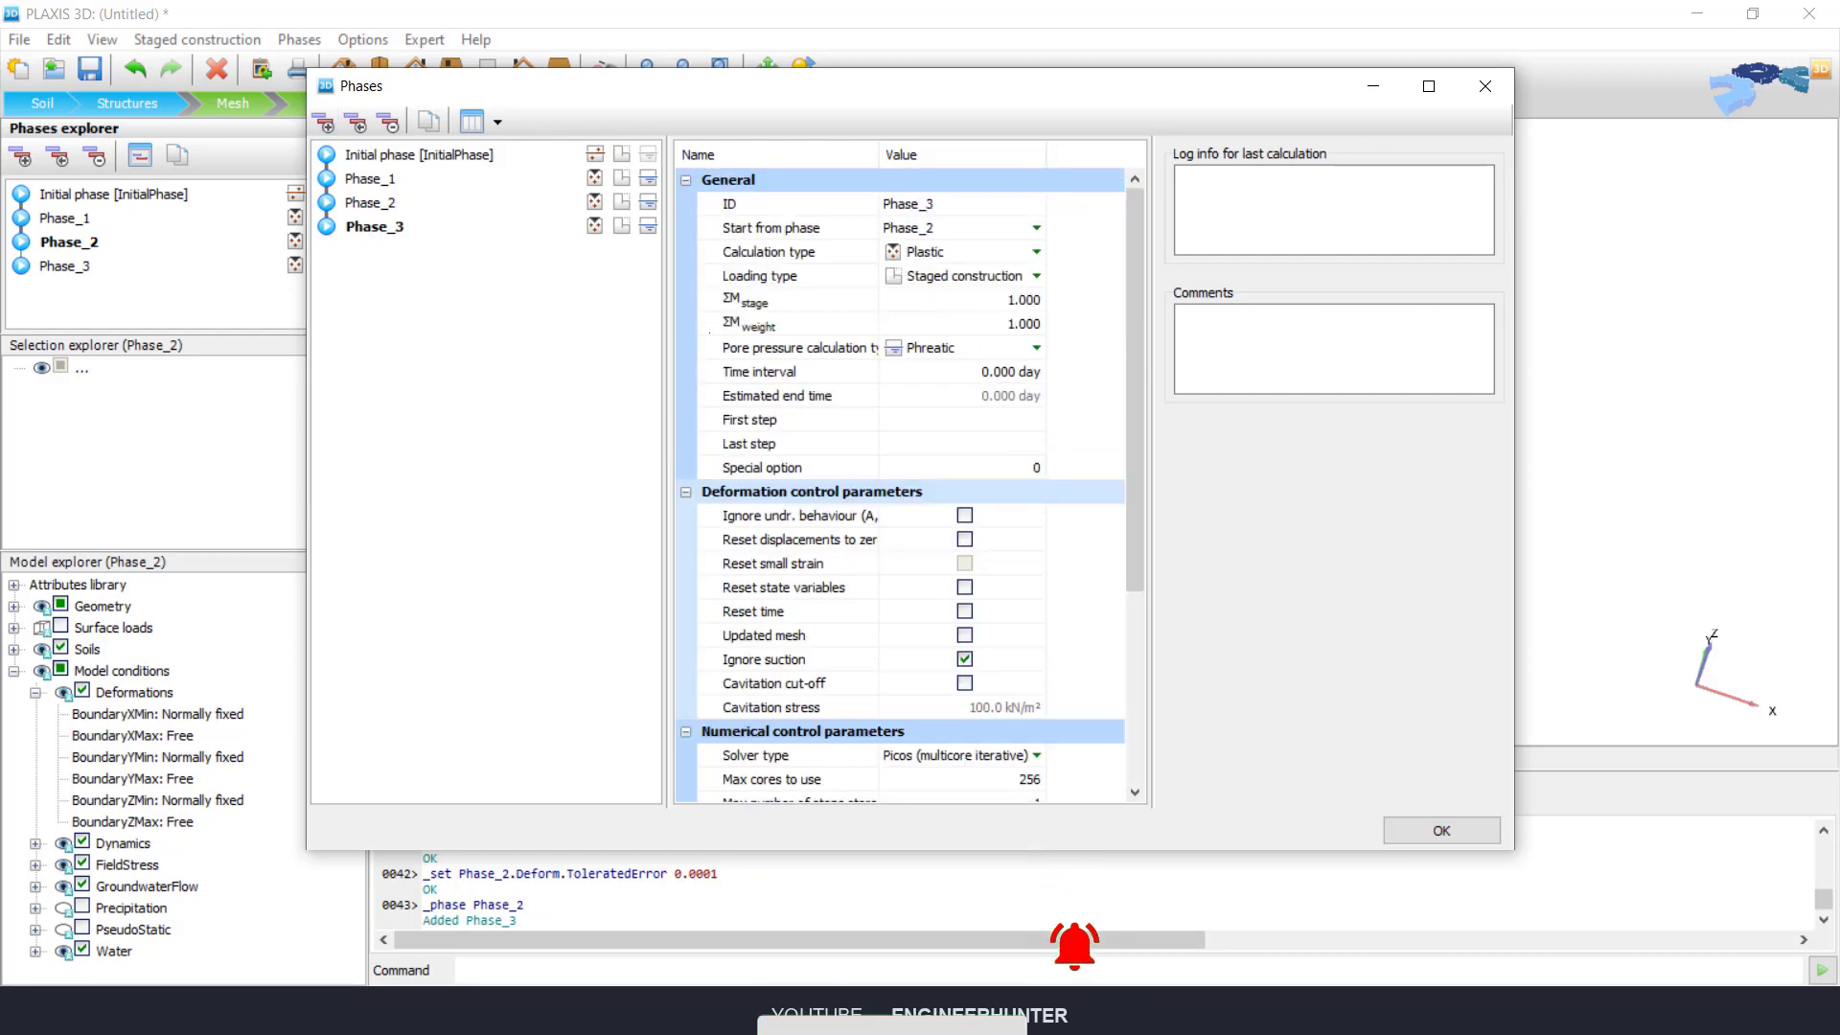
pyautogui.click(939, 229)
pyautogui.click(902, 244)
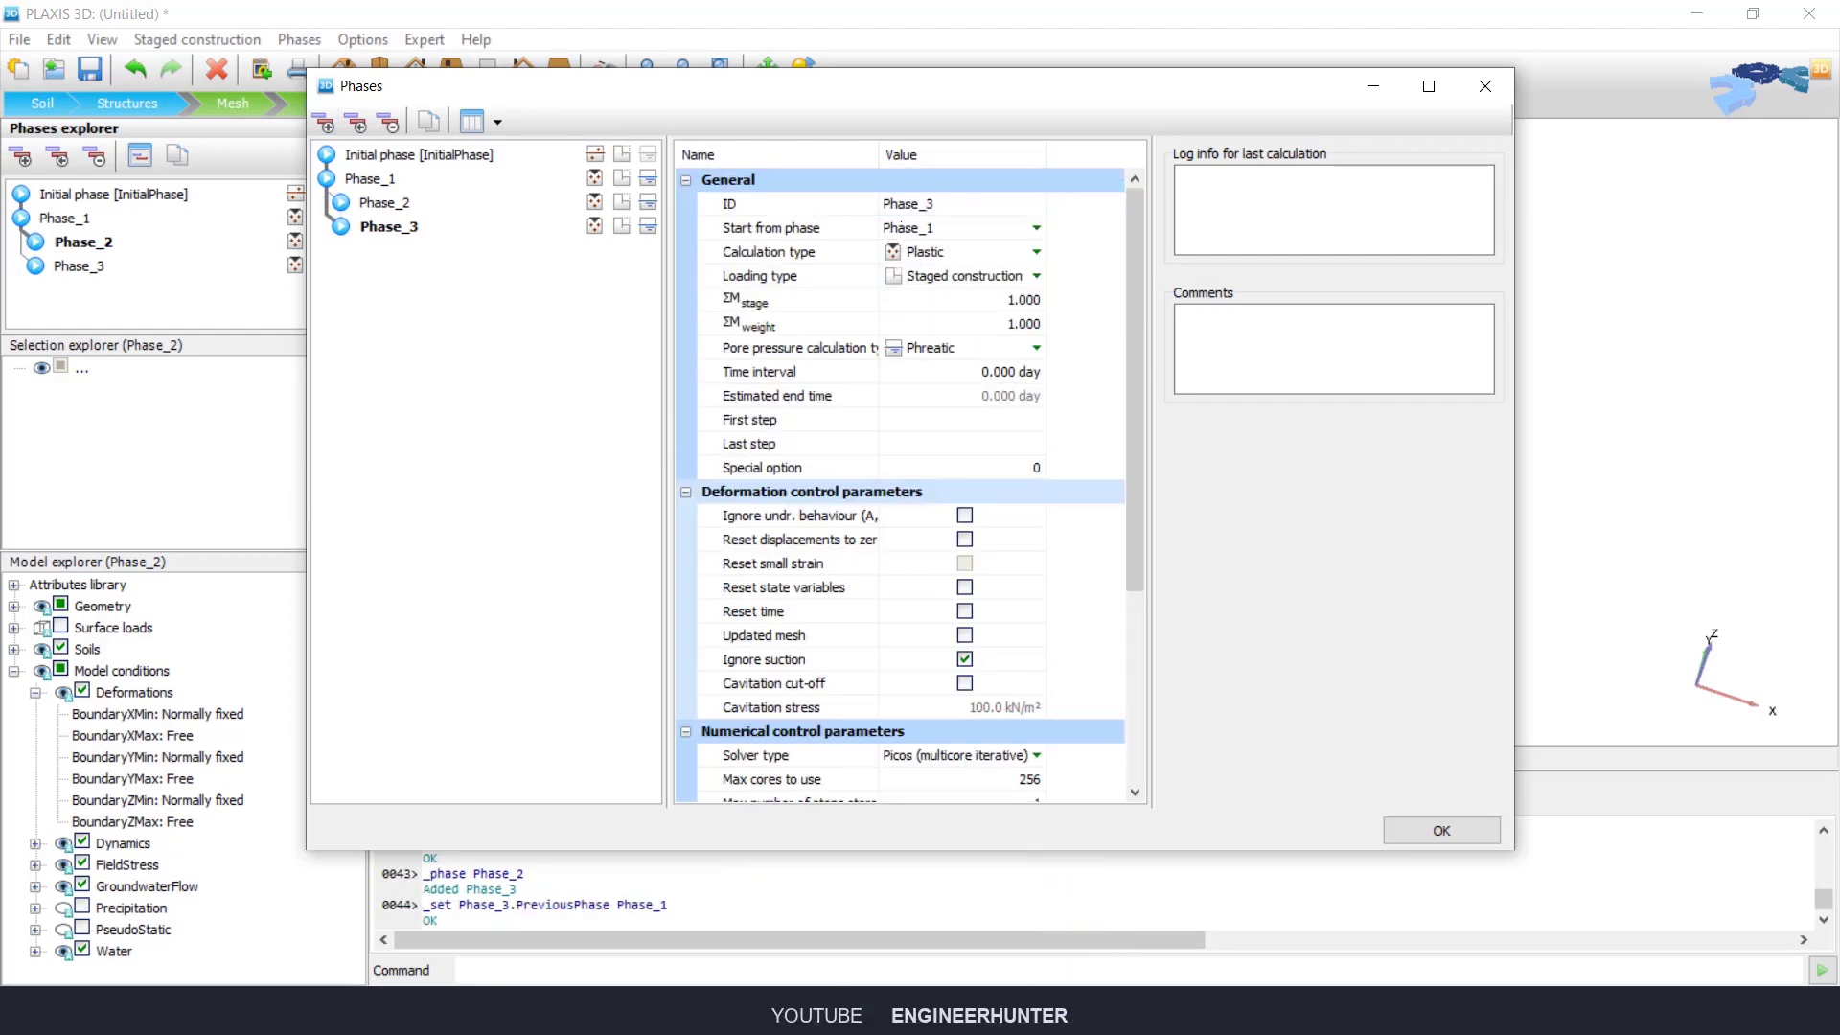
pyautogui.scroll(-4, 901, 479)
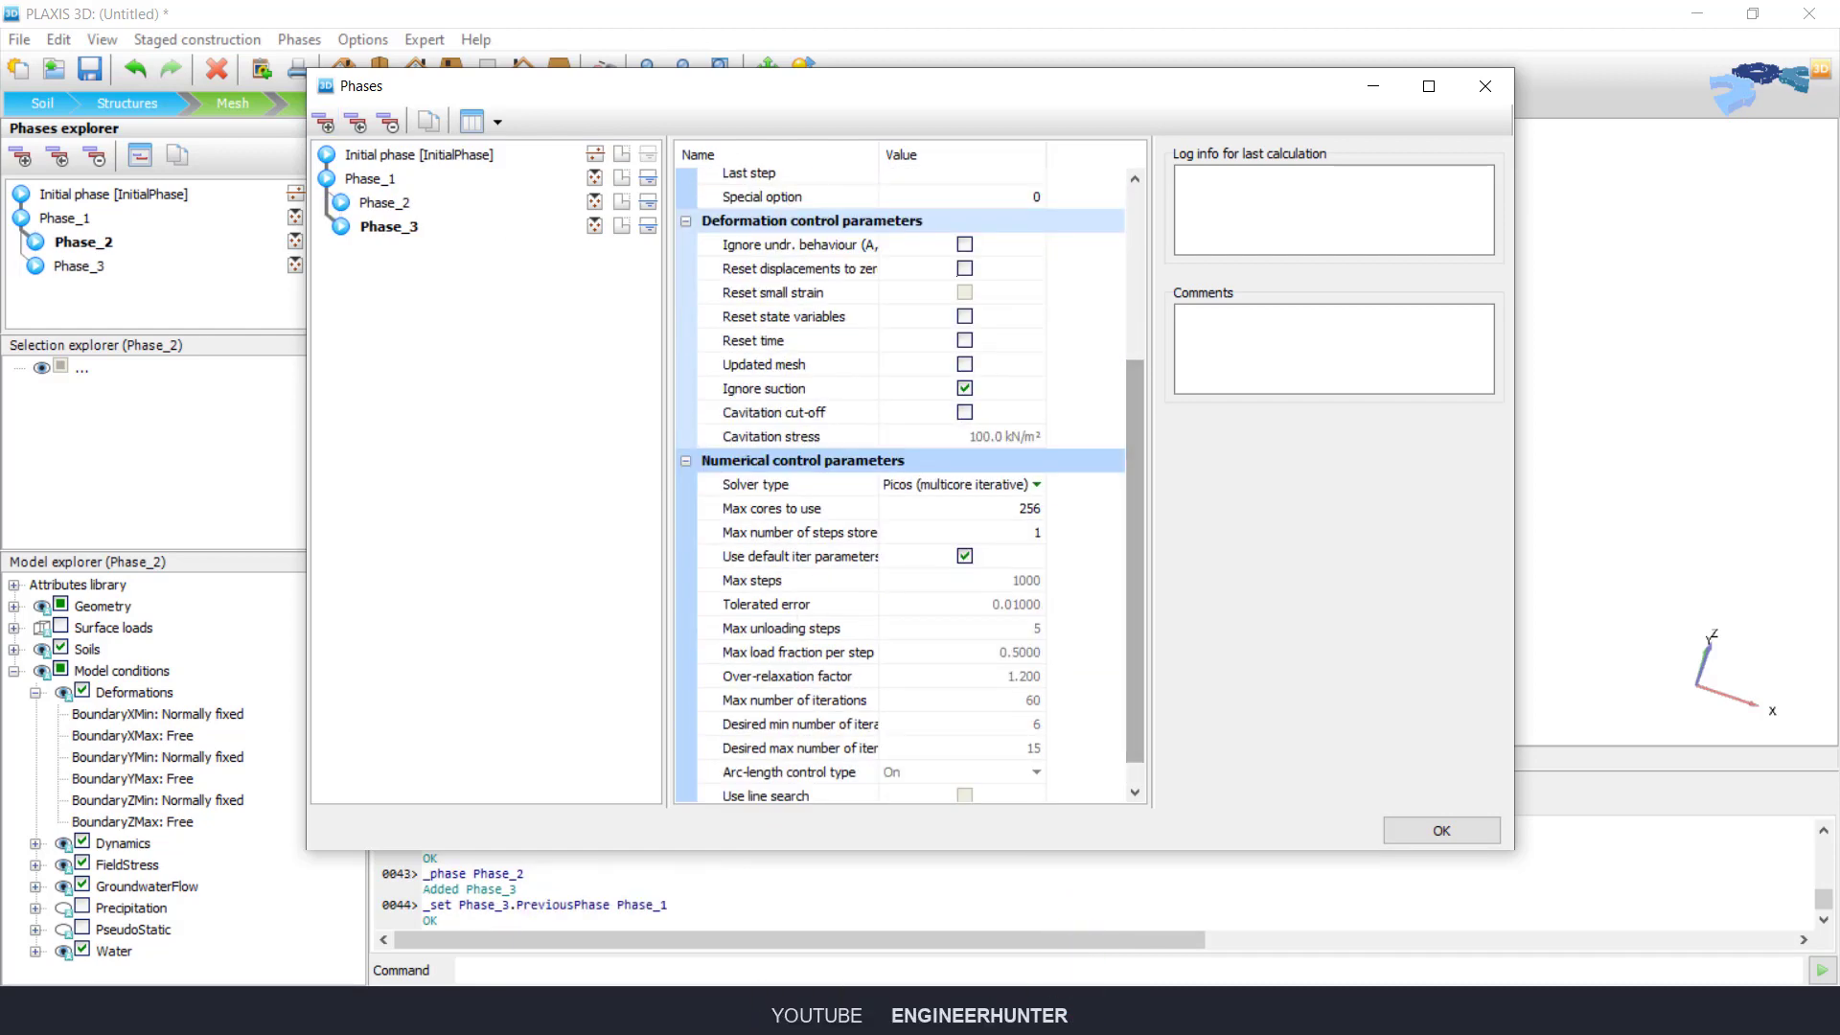
pyautogui.click(963, 269)
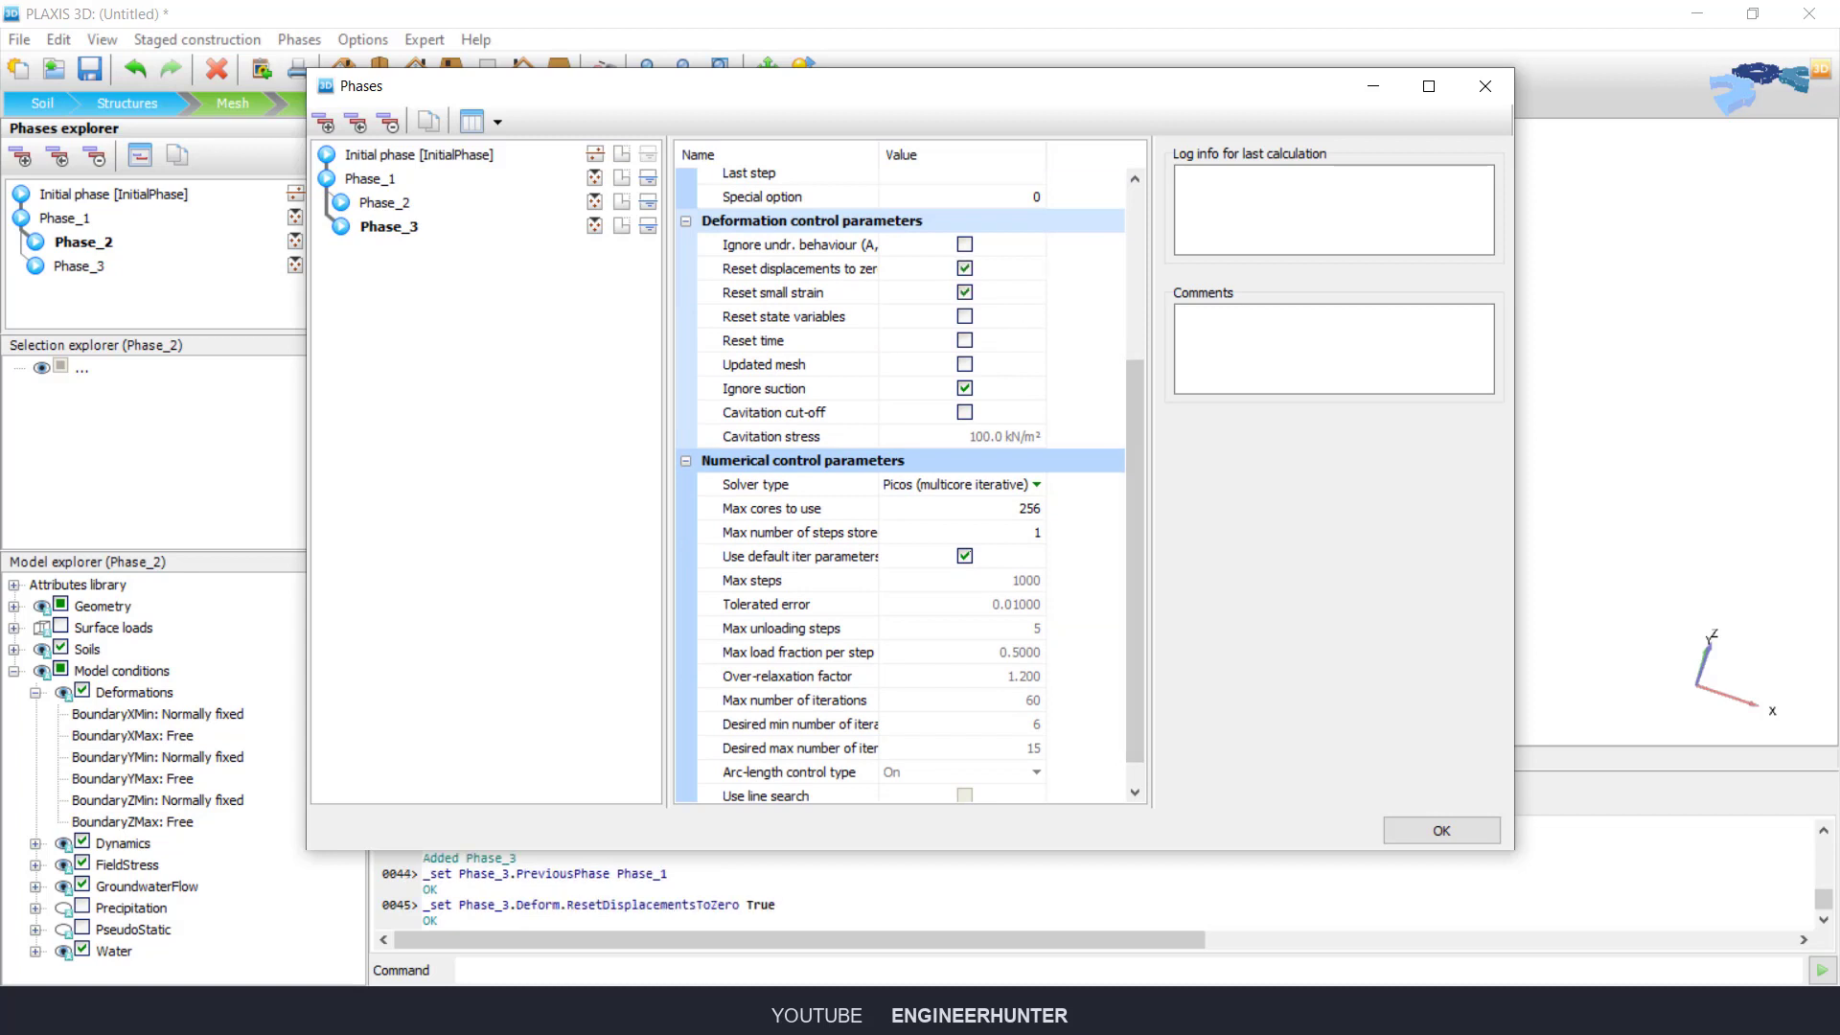
# Step: Turn off Phase_3's default iteration parameters, set 2000 maximum steps and a tolerated error of 0.0001, and confirm the phases
pyautogui.click(964, 555)
pyautogui.click(1008, 579)
pyautogui.write('2000')
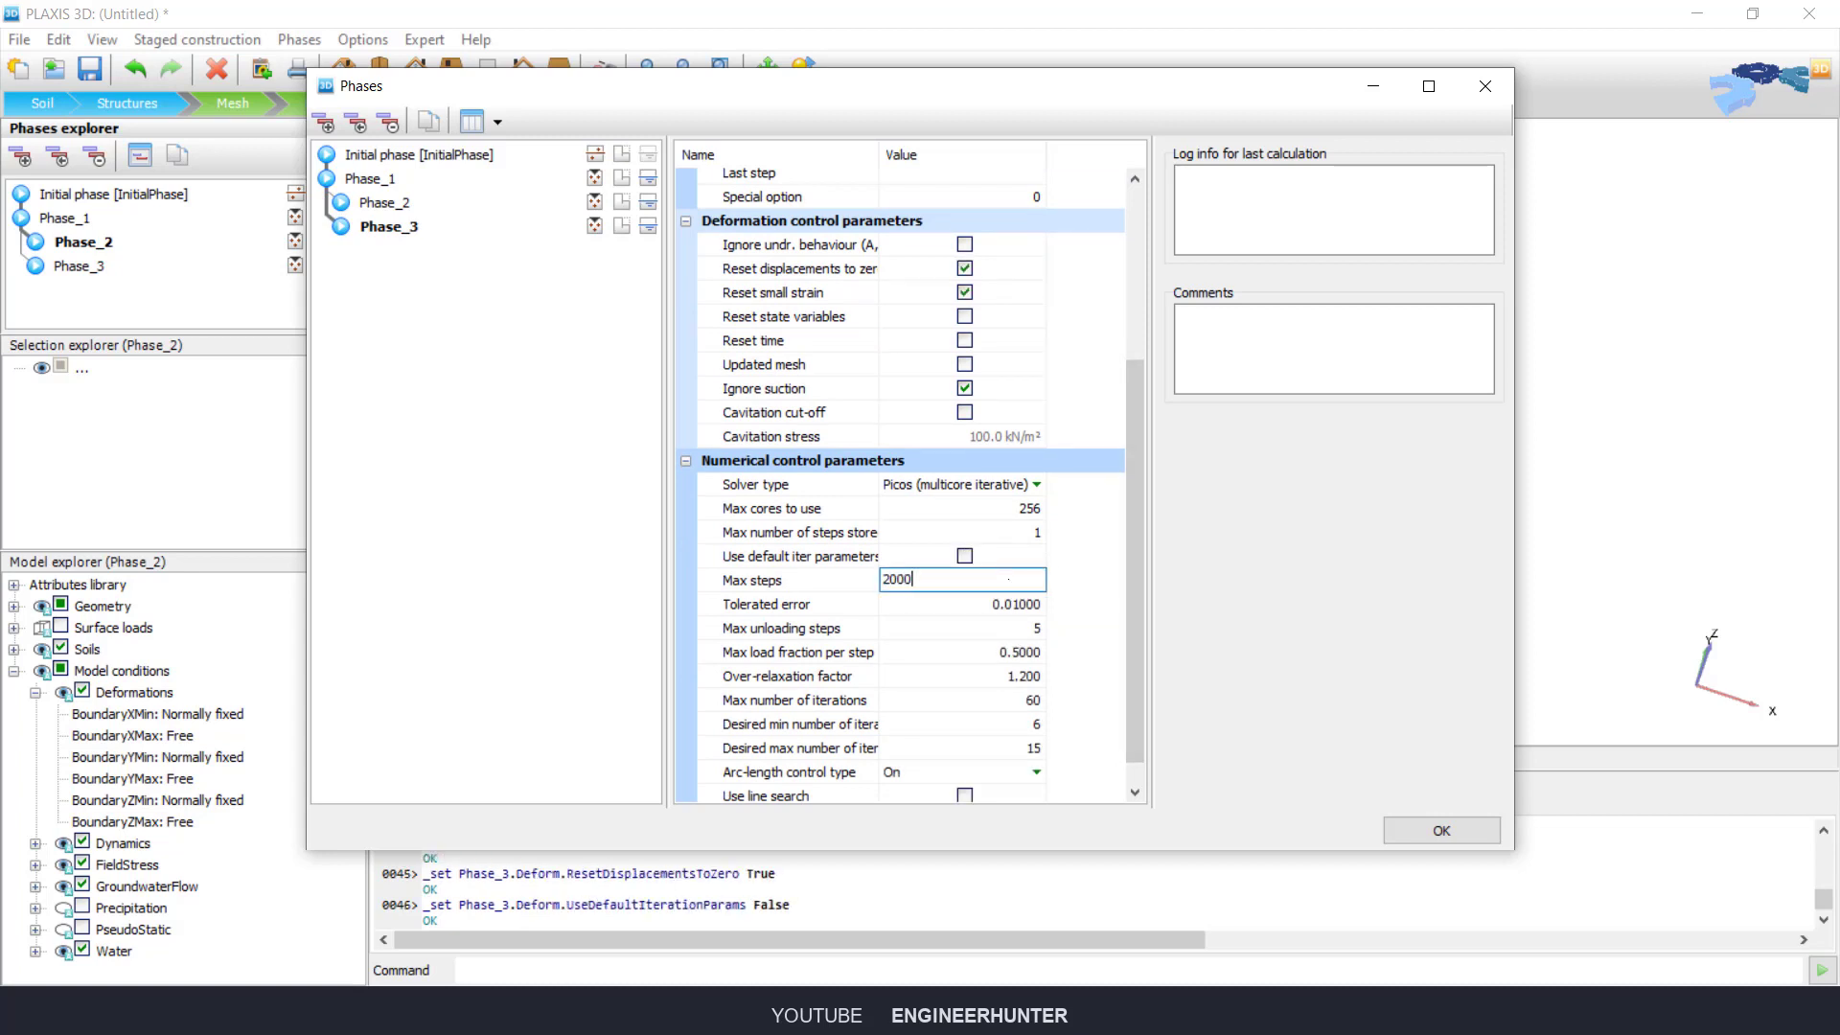
pyautogui.press('Tab')
pyautogui.write('0.0001')
pyautogui.press('Tab')
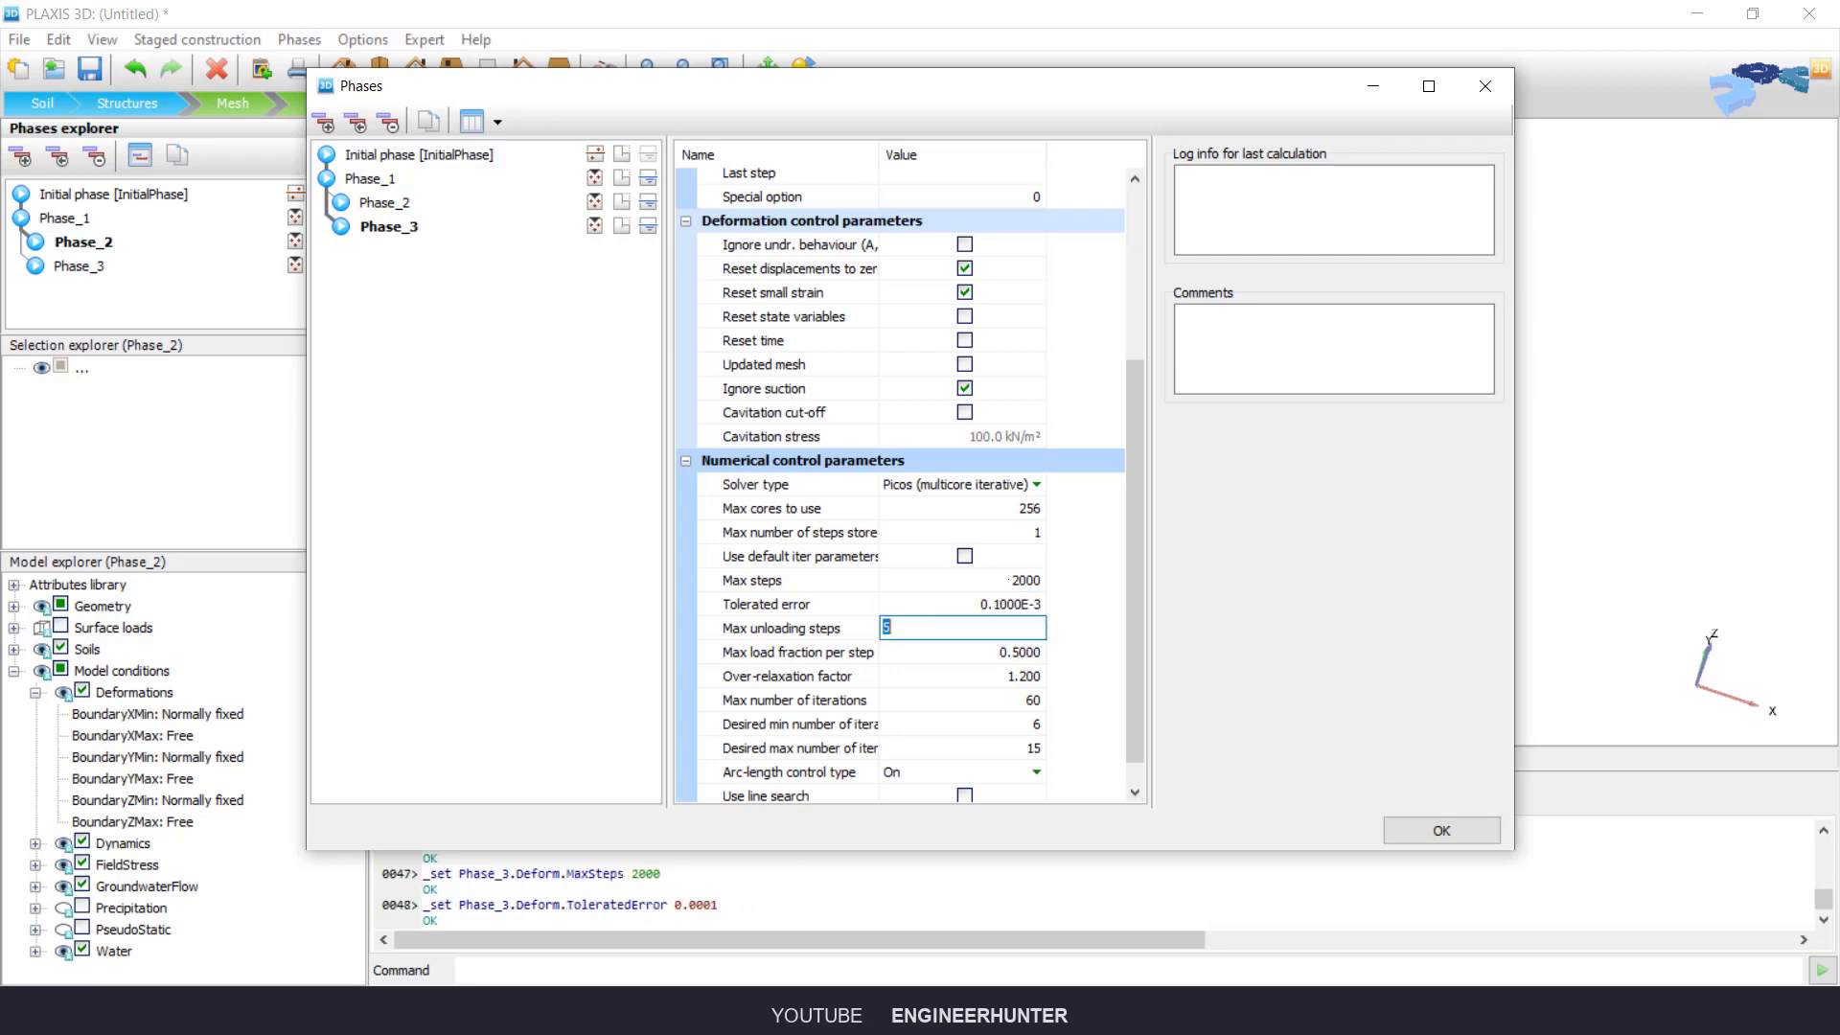
pyautogui.click(1066, 521)
pyautogui.click(1441, 829)
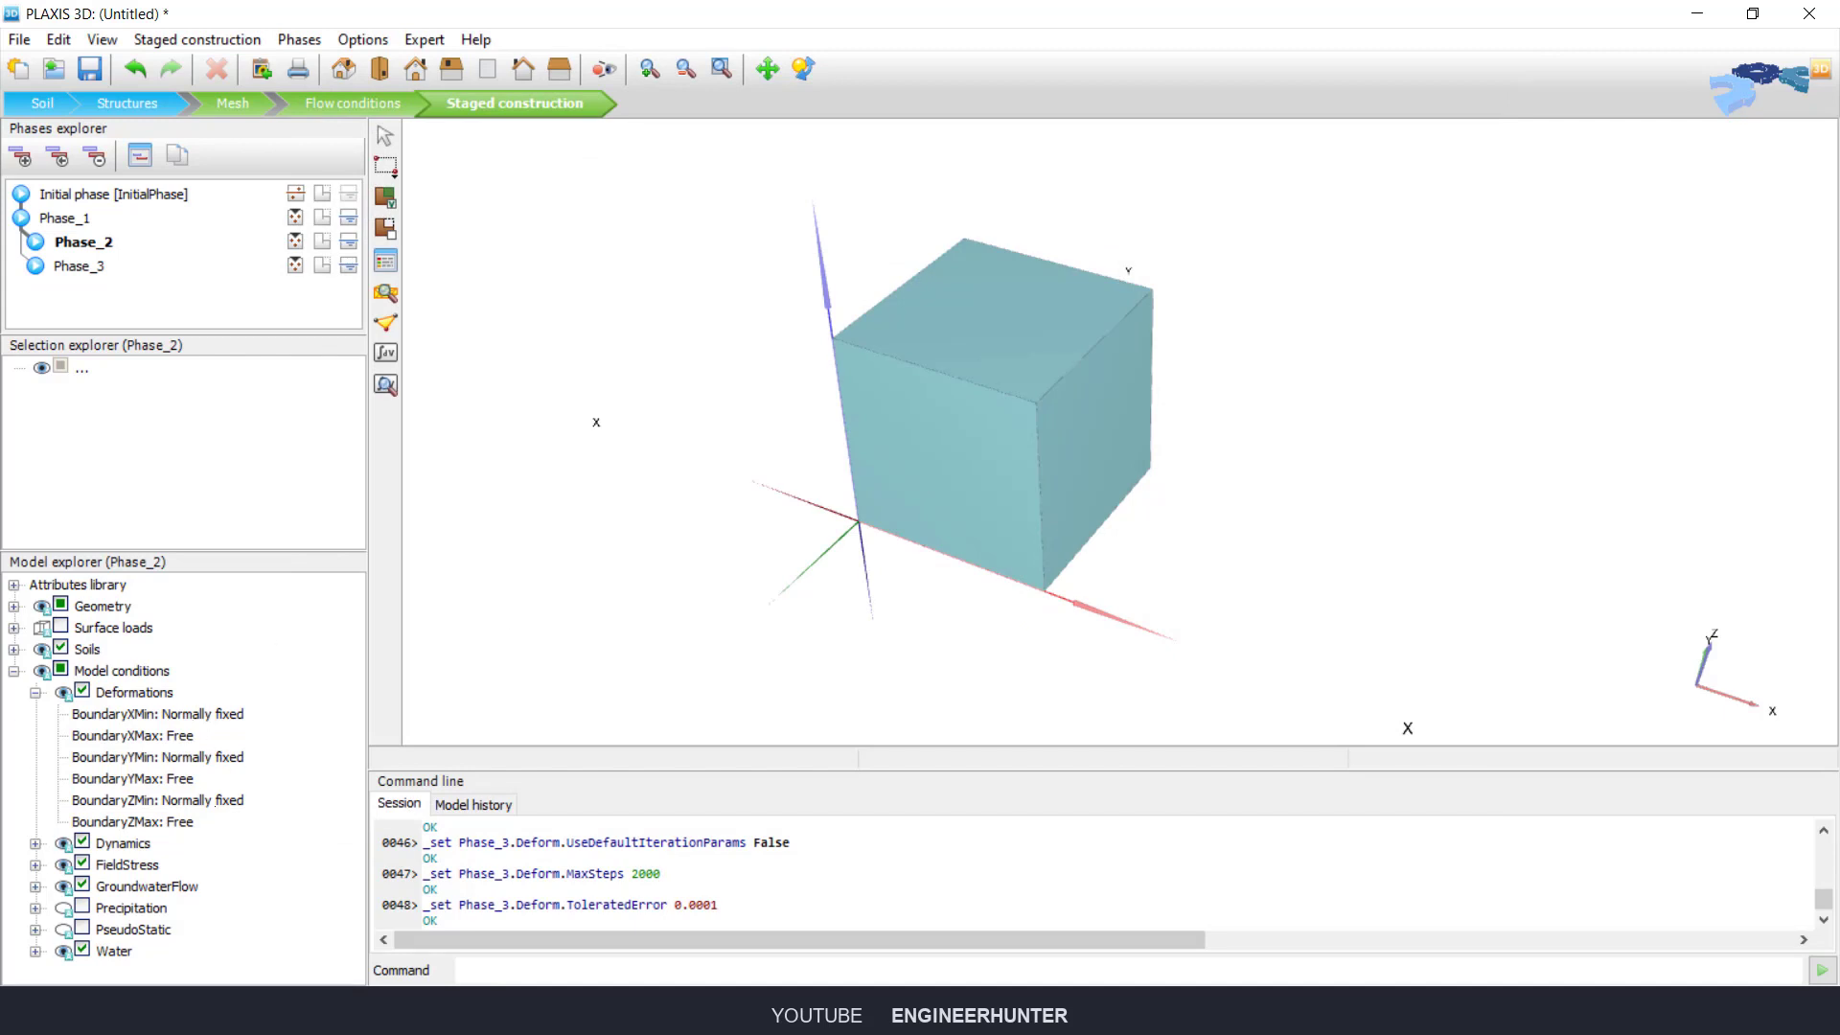
# Step: Select stress point 104, at about (0.67, 0.04, 0.93), as a curve point in the connectivity plot and update the model
pyautogui.click(262, 470)
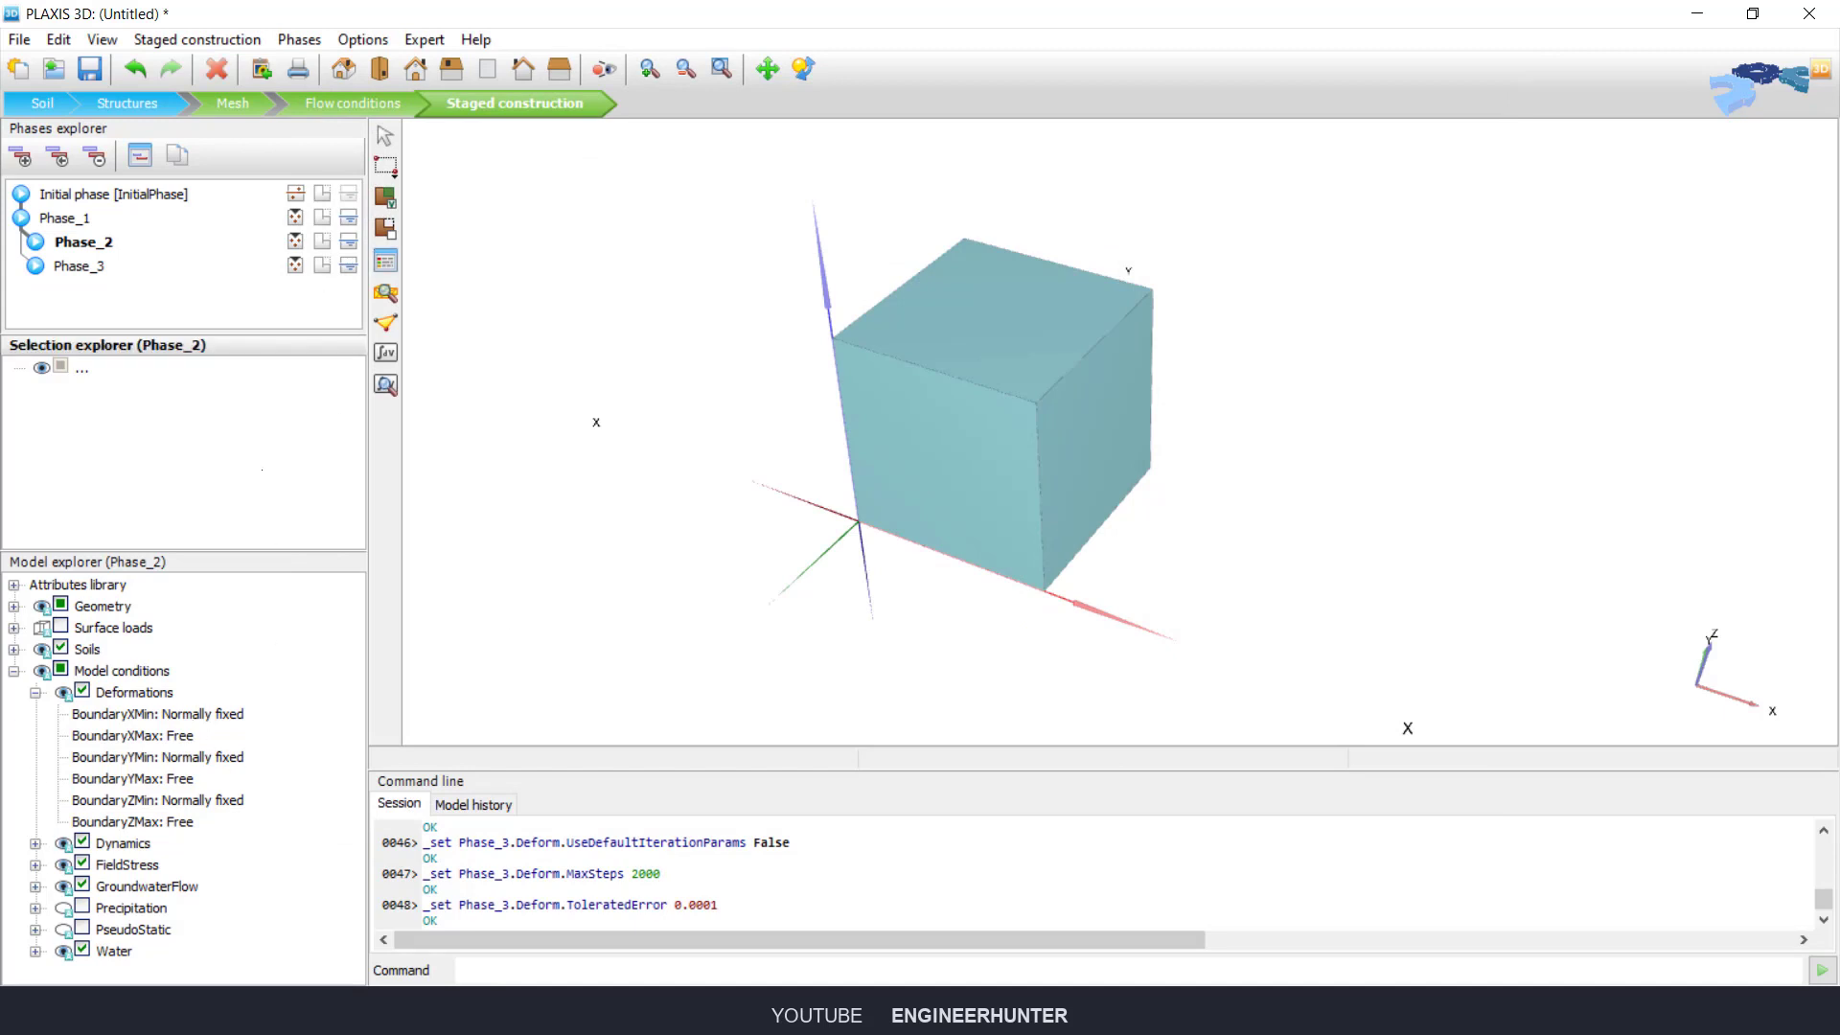
pyautogui.click(389, 322)
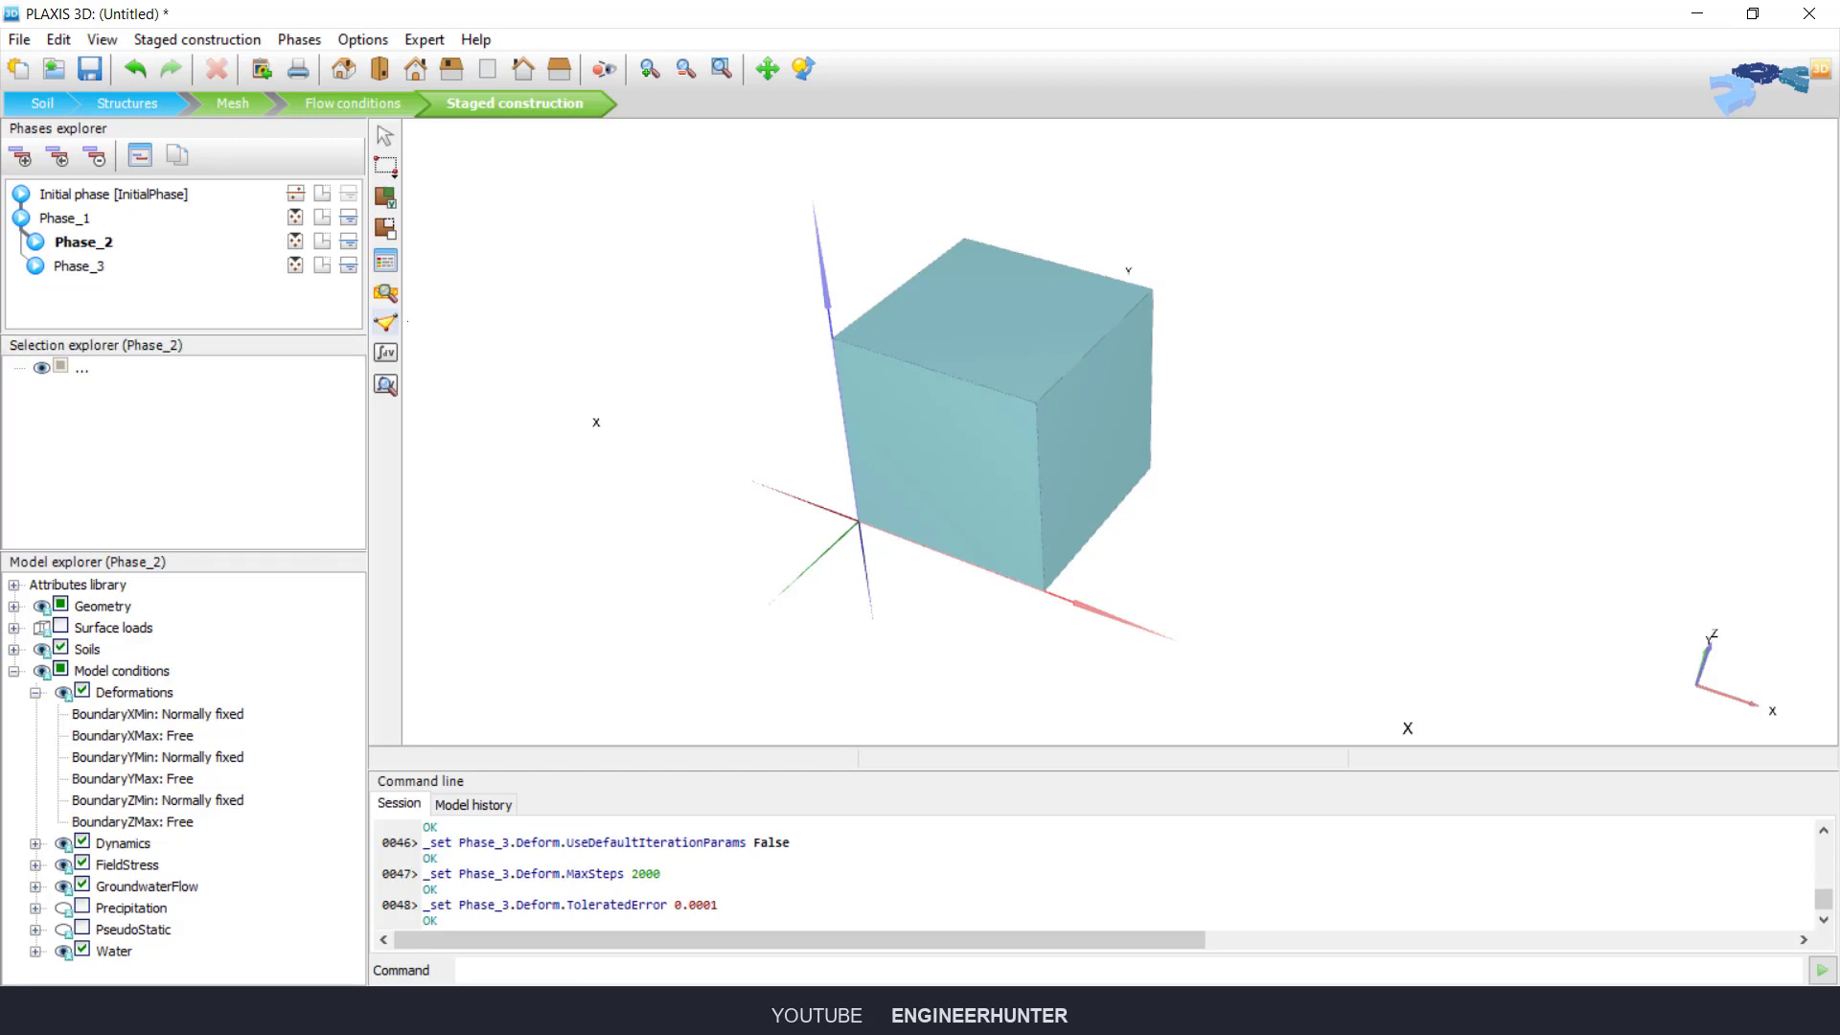
pyautogui.click(386, 292)
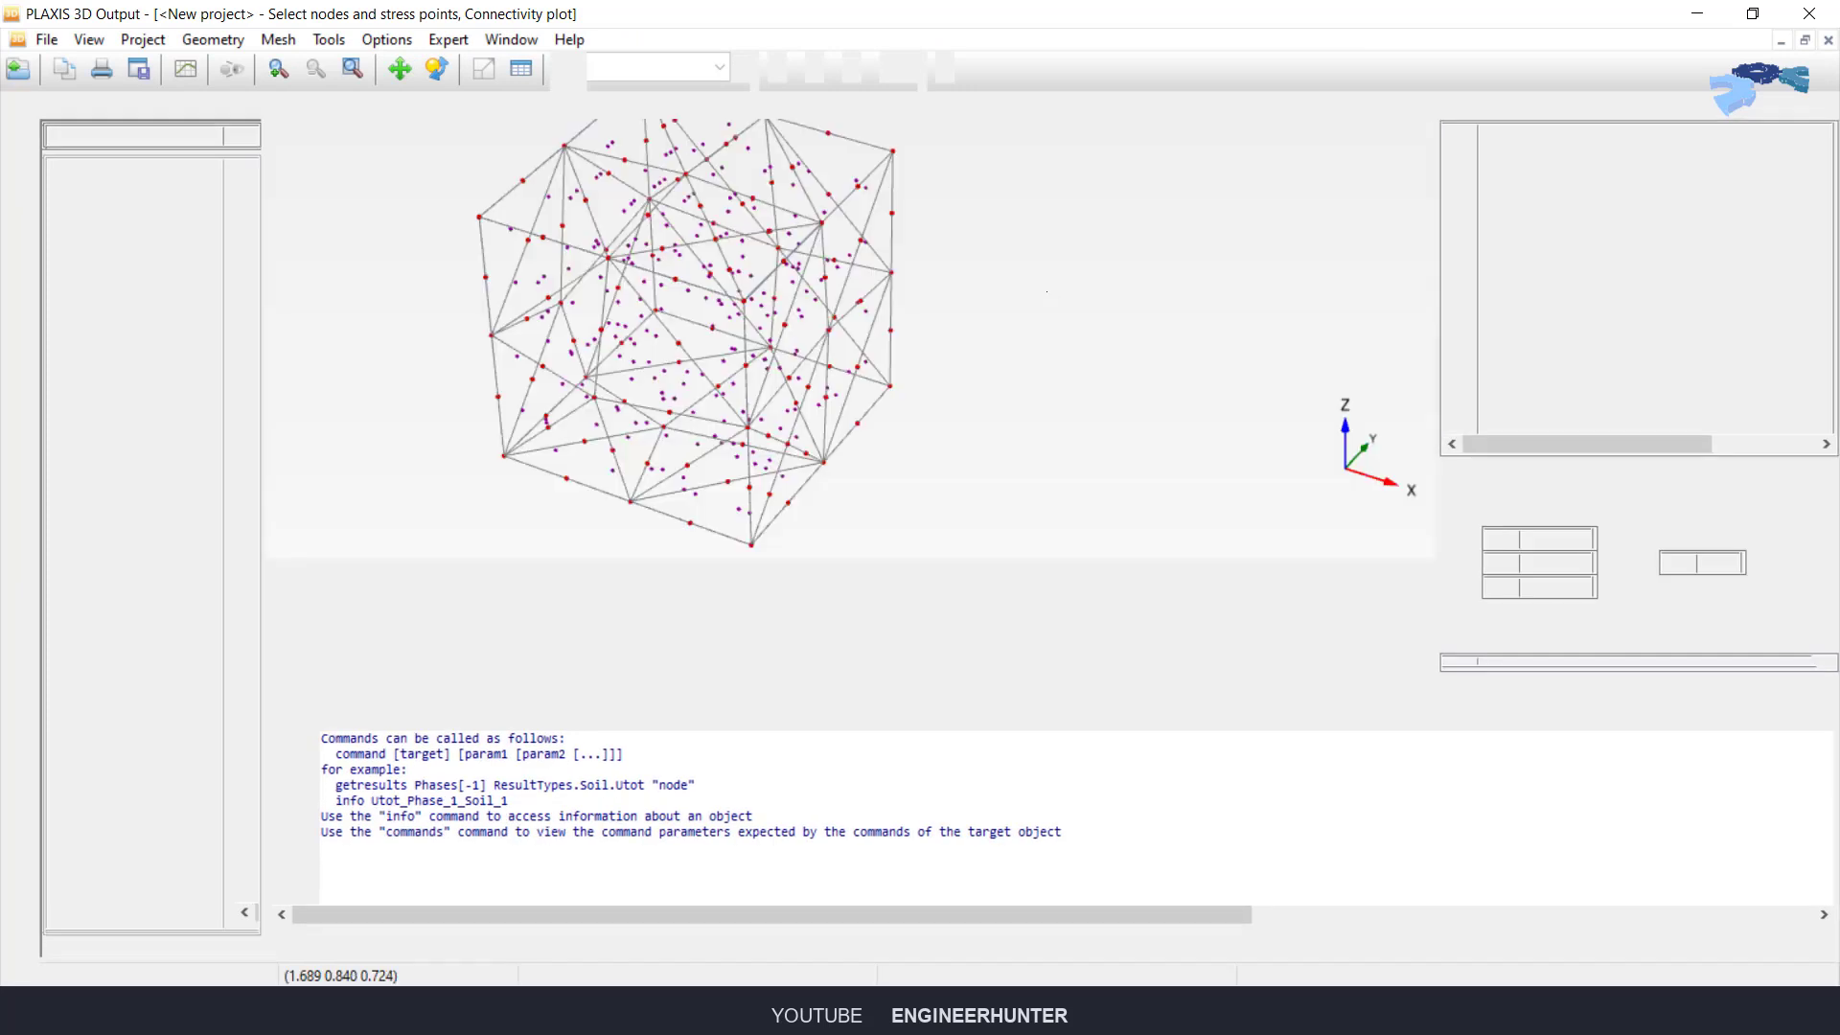
pyautogui.scroll(3, 770, 251)
pyautogui.scroll(3, 703, 353)
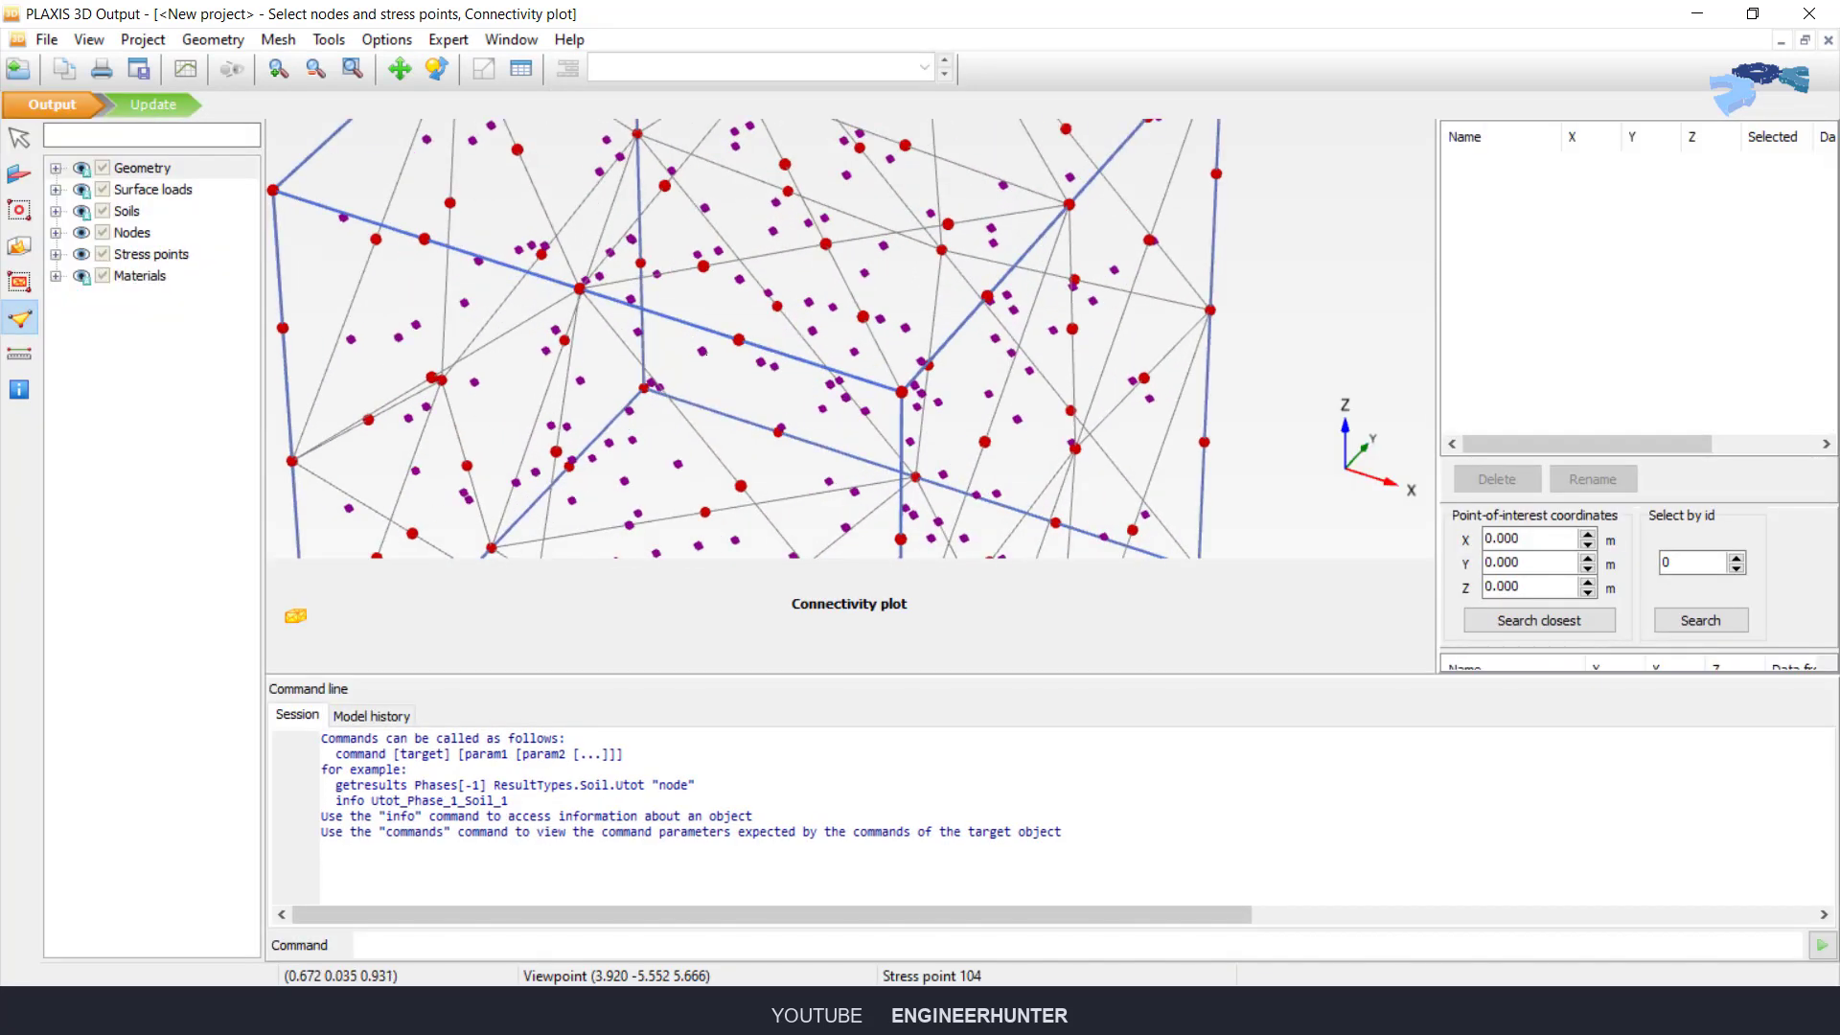
pyautogui.click(703, 352)
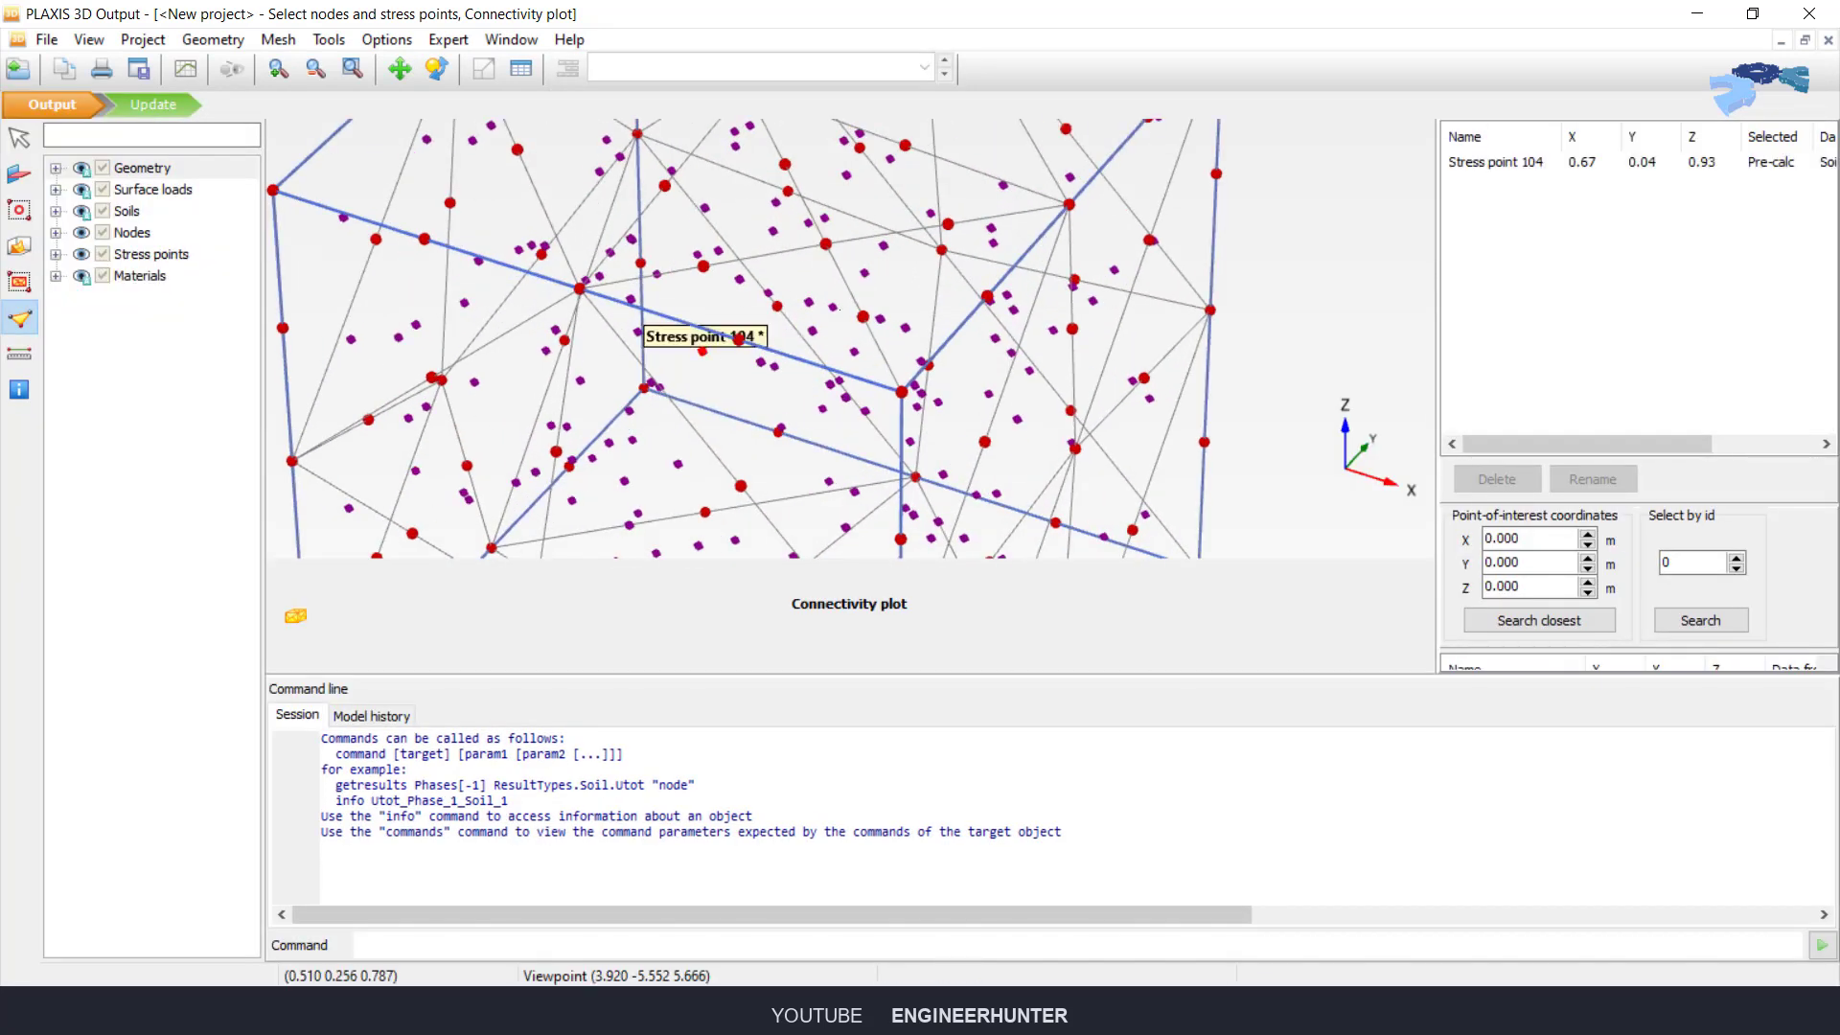
pyautogui.scroll(-5, 703, 352)
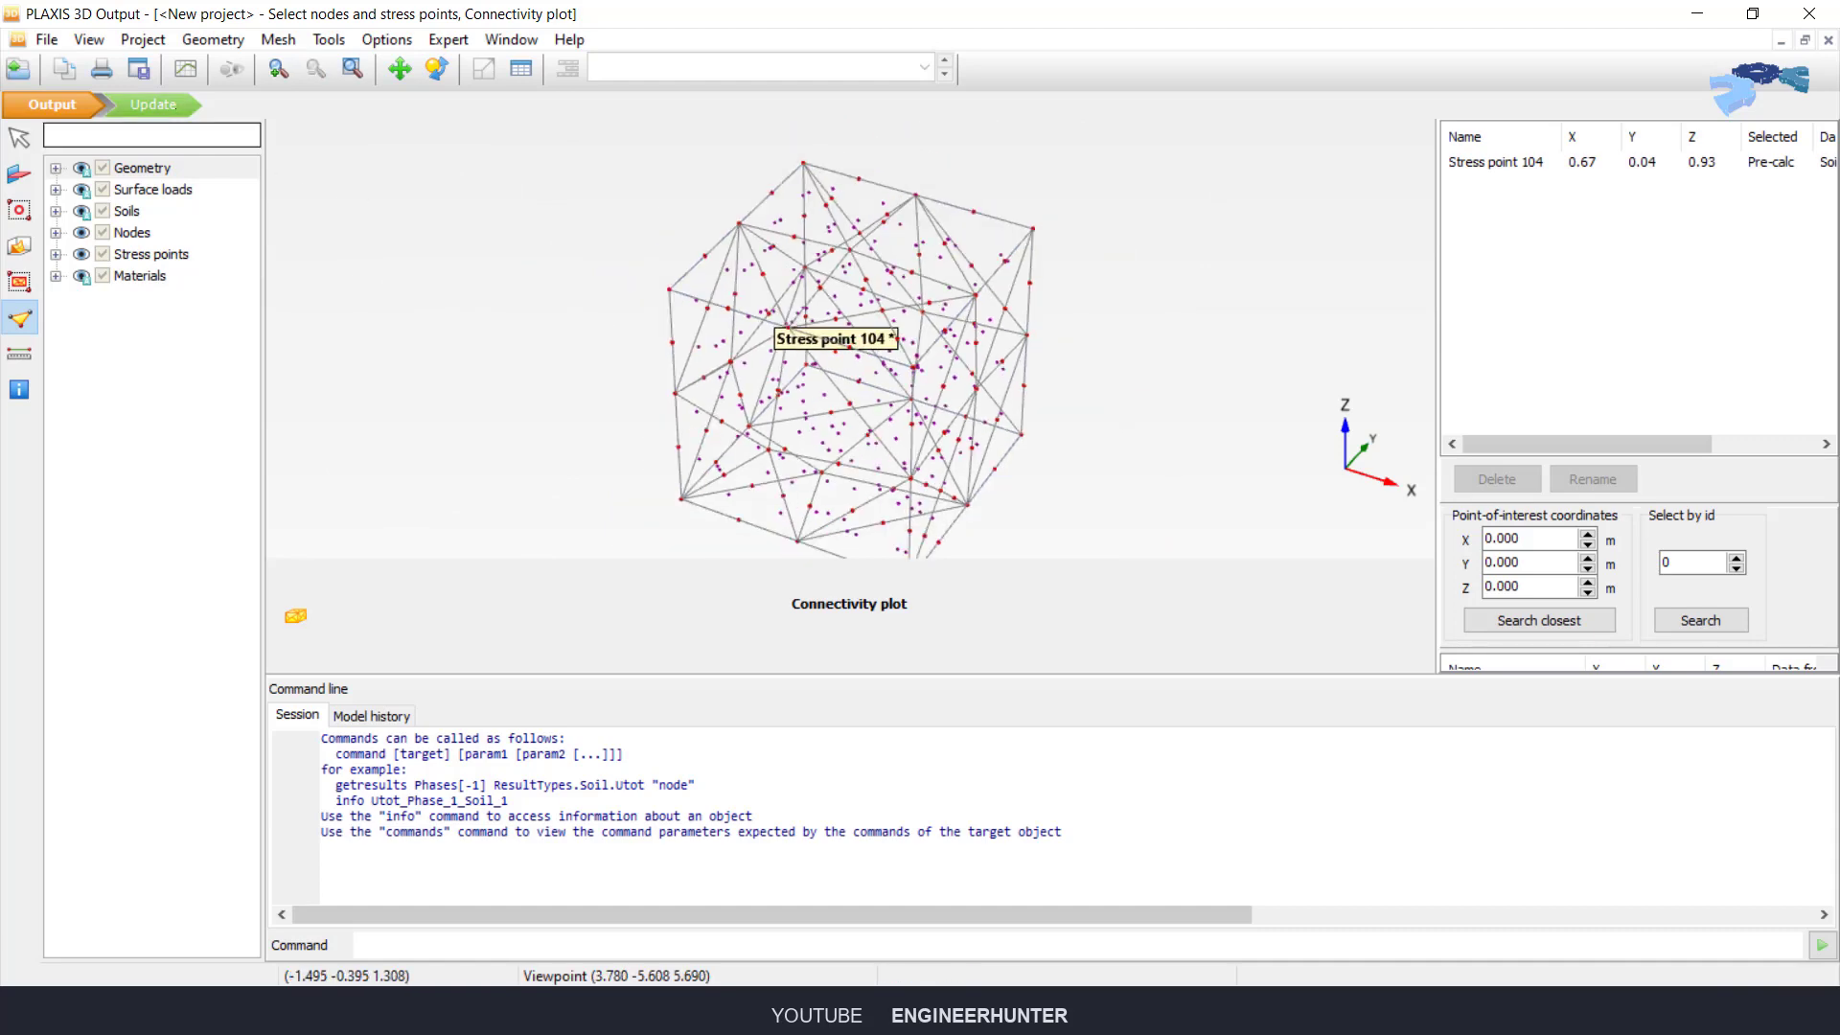
pyautogui.click(153, 103)
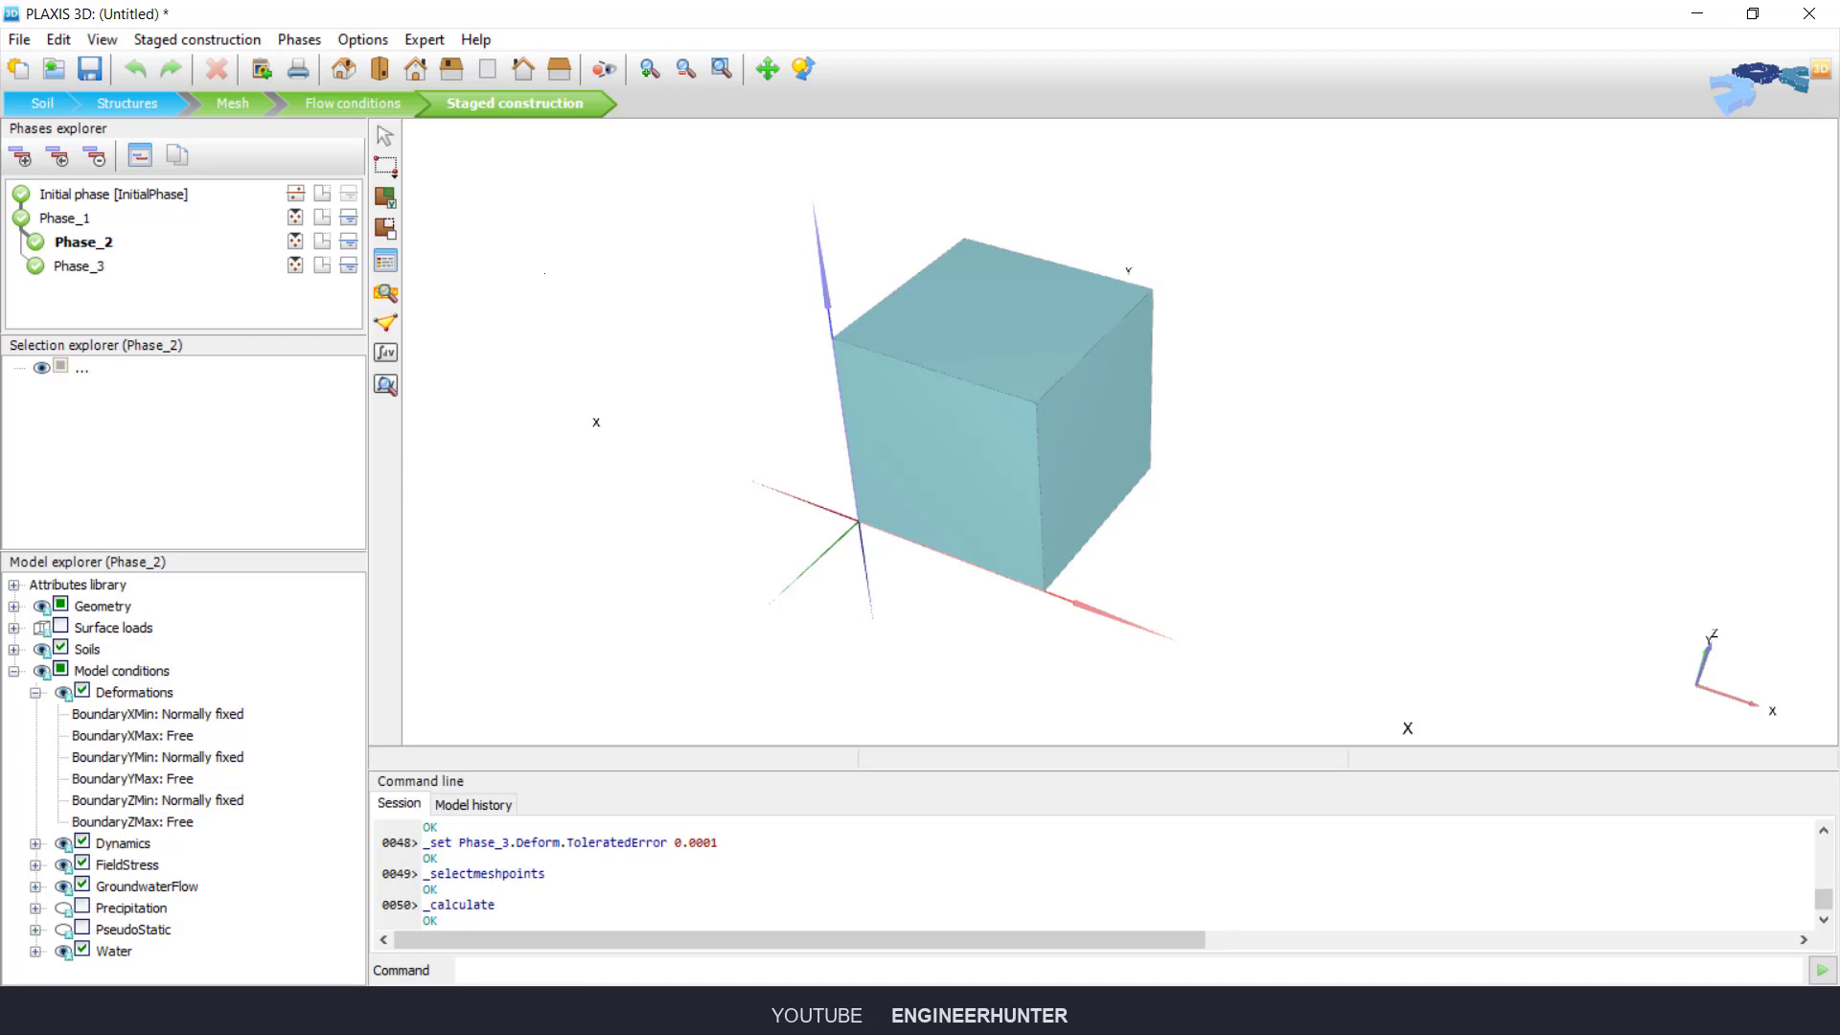
# Step: Mark Phase_2, Phase_3, Phase_1 and the initial phase for calculation again
pyautogui.click(36, 242)
pyautogui.click(36, 267)
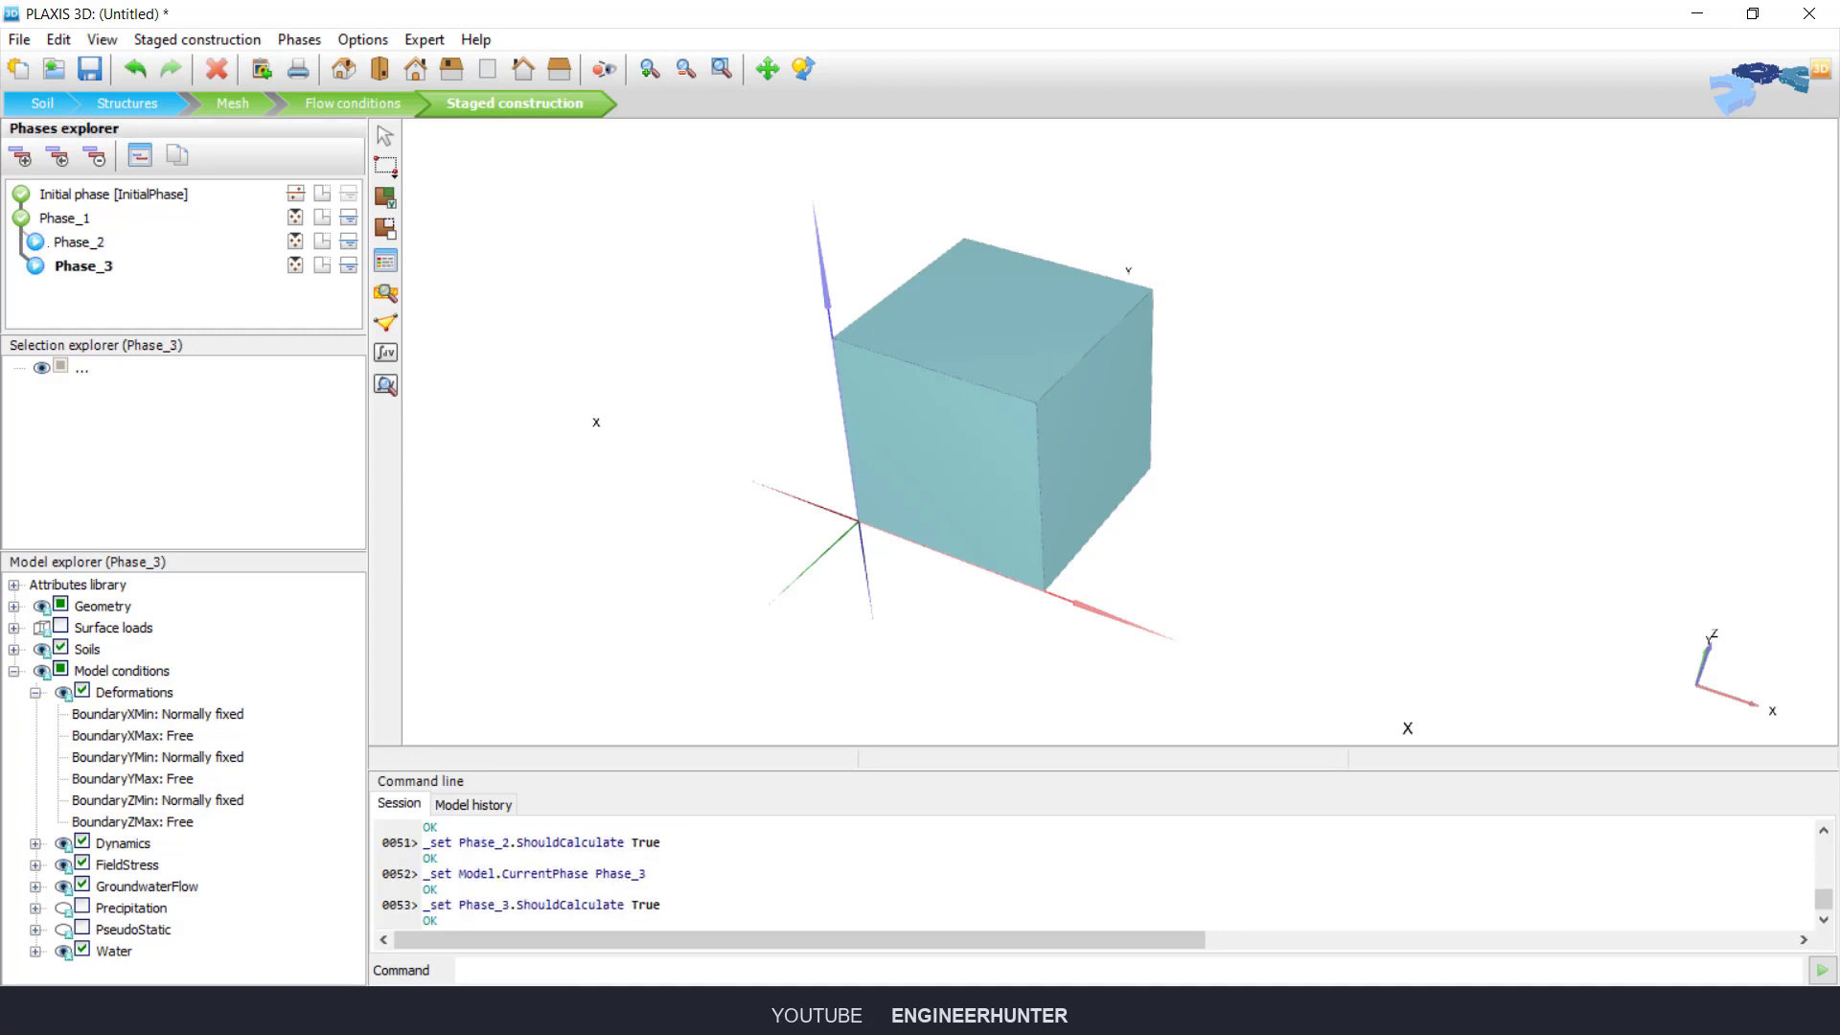
pyautogui.click(83, 243)
pyautogui.click(21, 219)
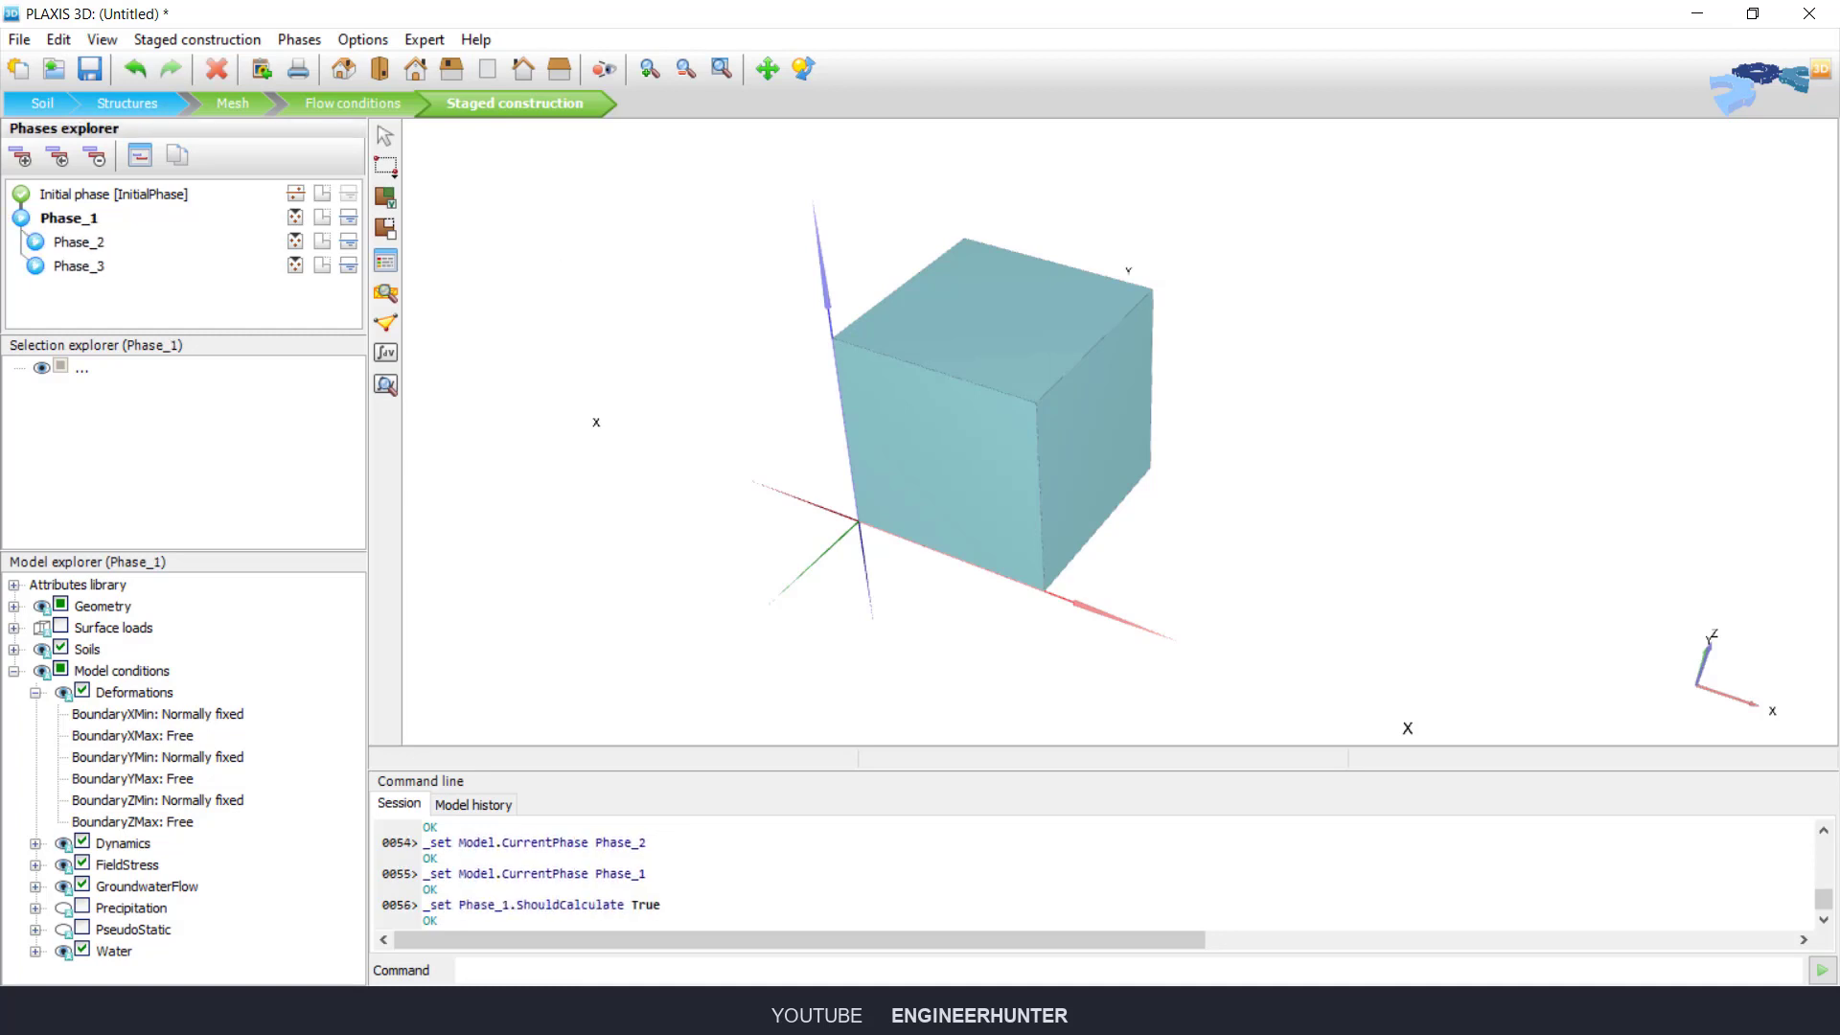
pyautogui.click(21, 195)
# Step: Activate all three surface loads in Phase_1
pyautogui.click(69, 219)
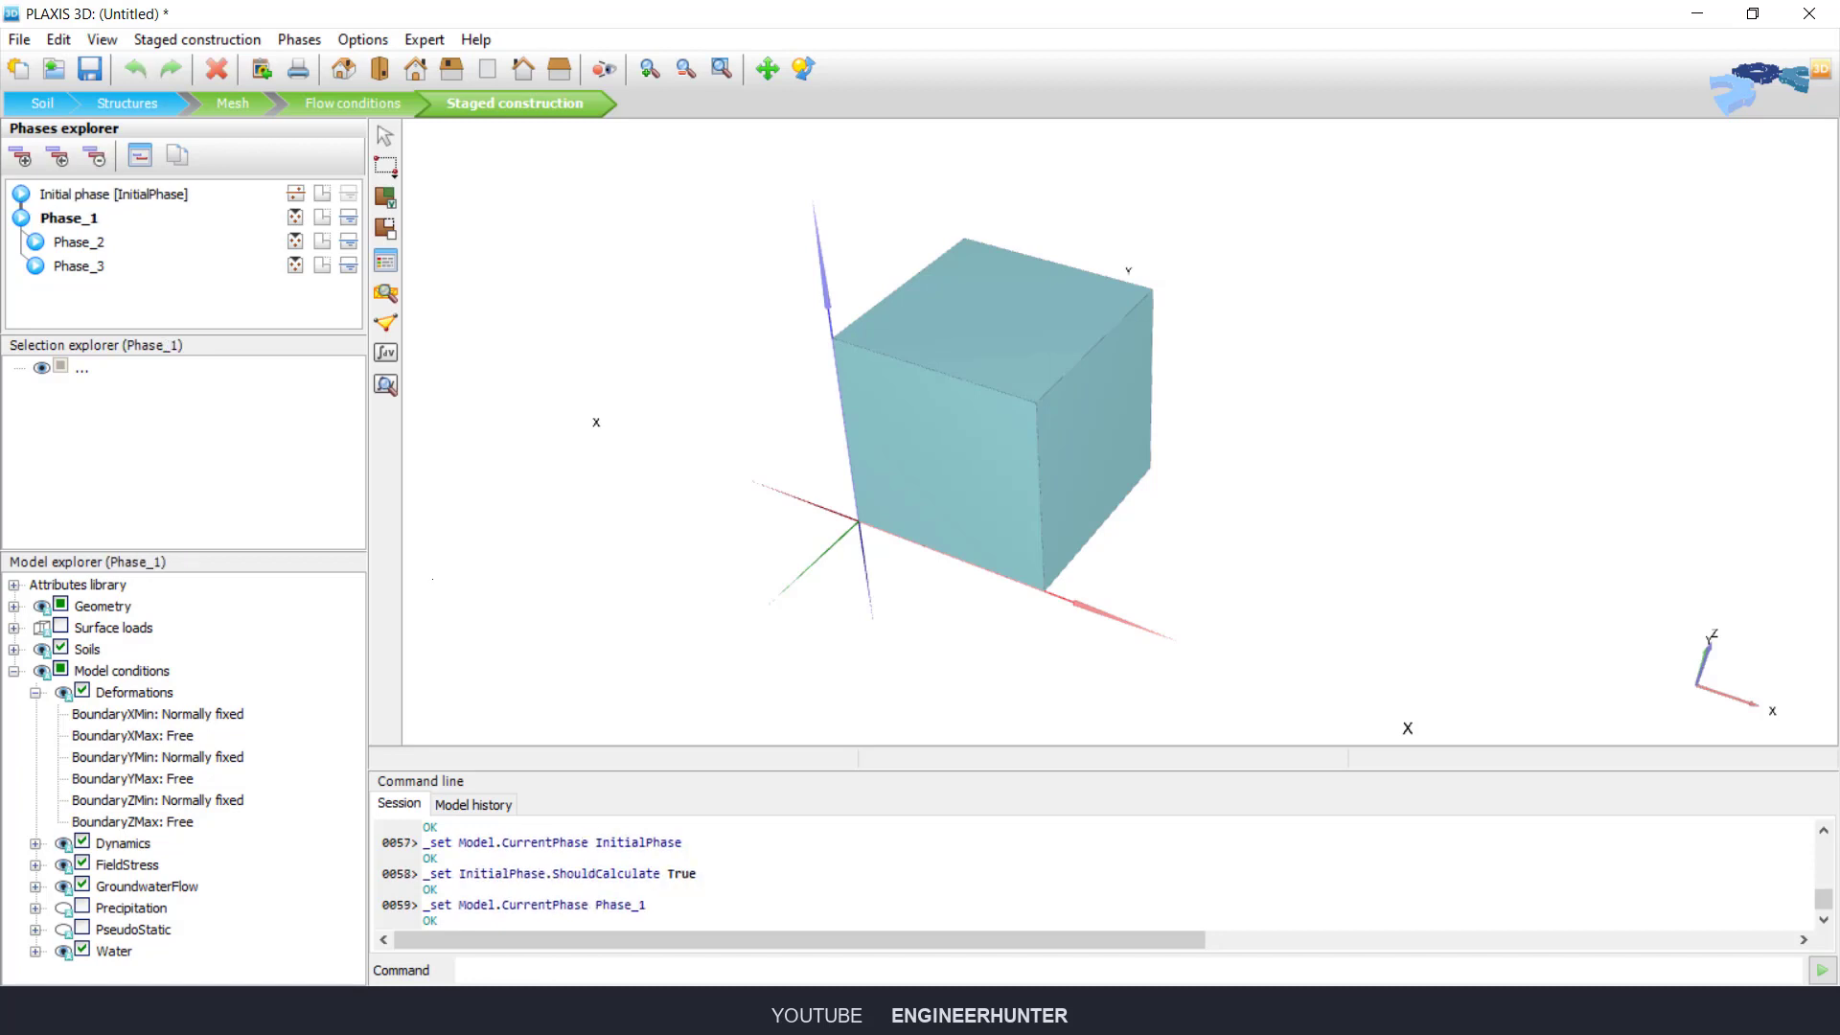
pyautogui.click(15, 629)
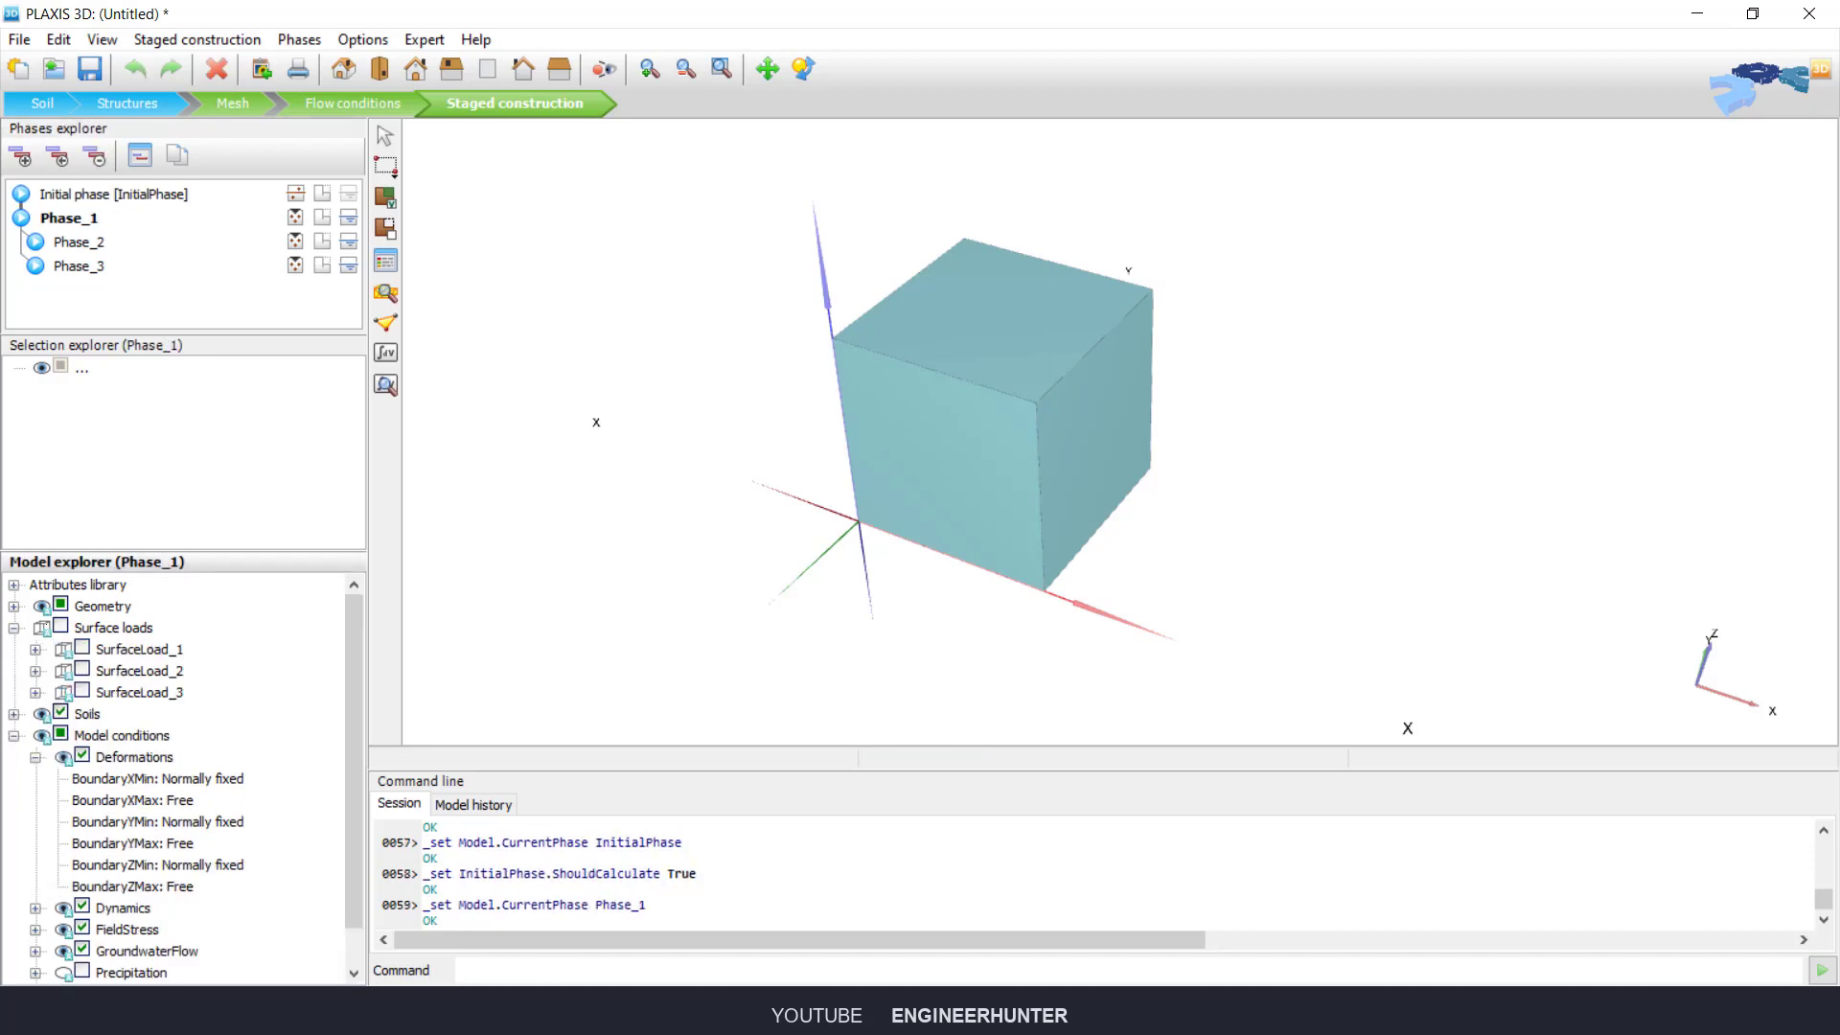
pyautogui.click(61, 627)
pyautogui.click(1320, 417)
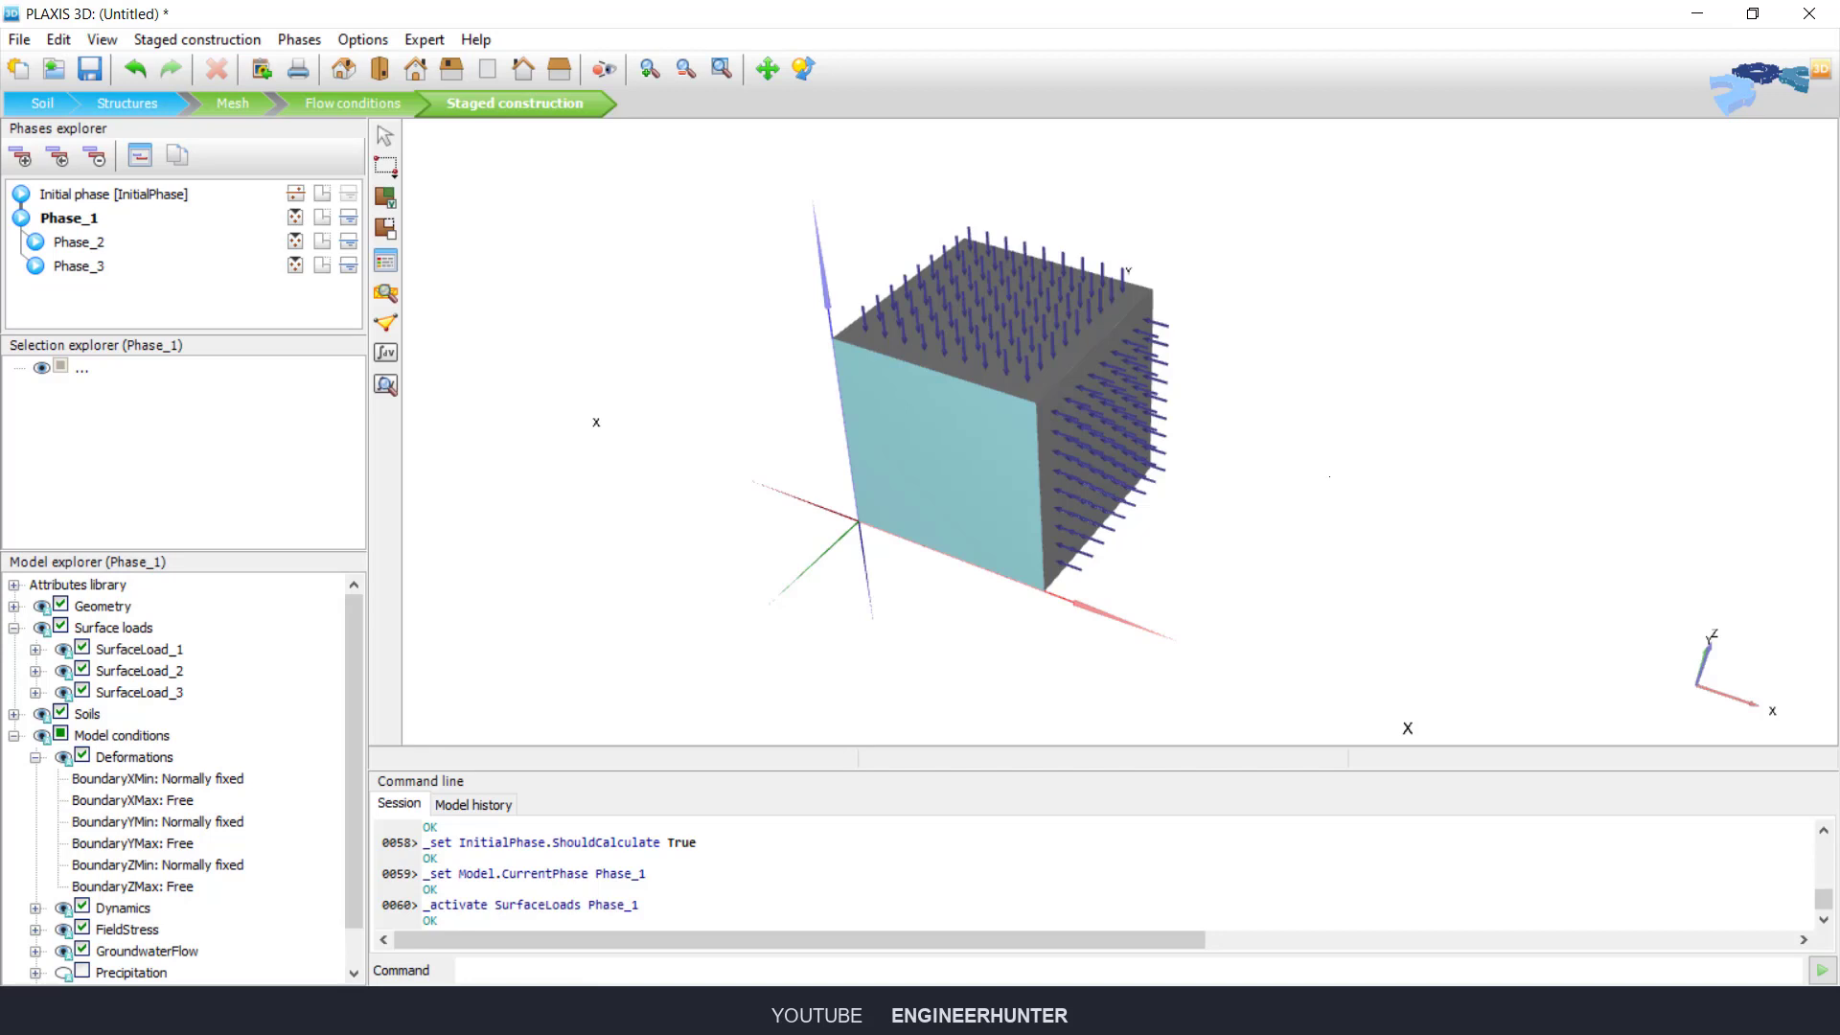
pyautogui.moveTo(1329, 477); pyautogui.dragTo(943, 367)
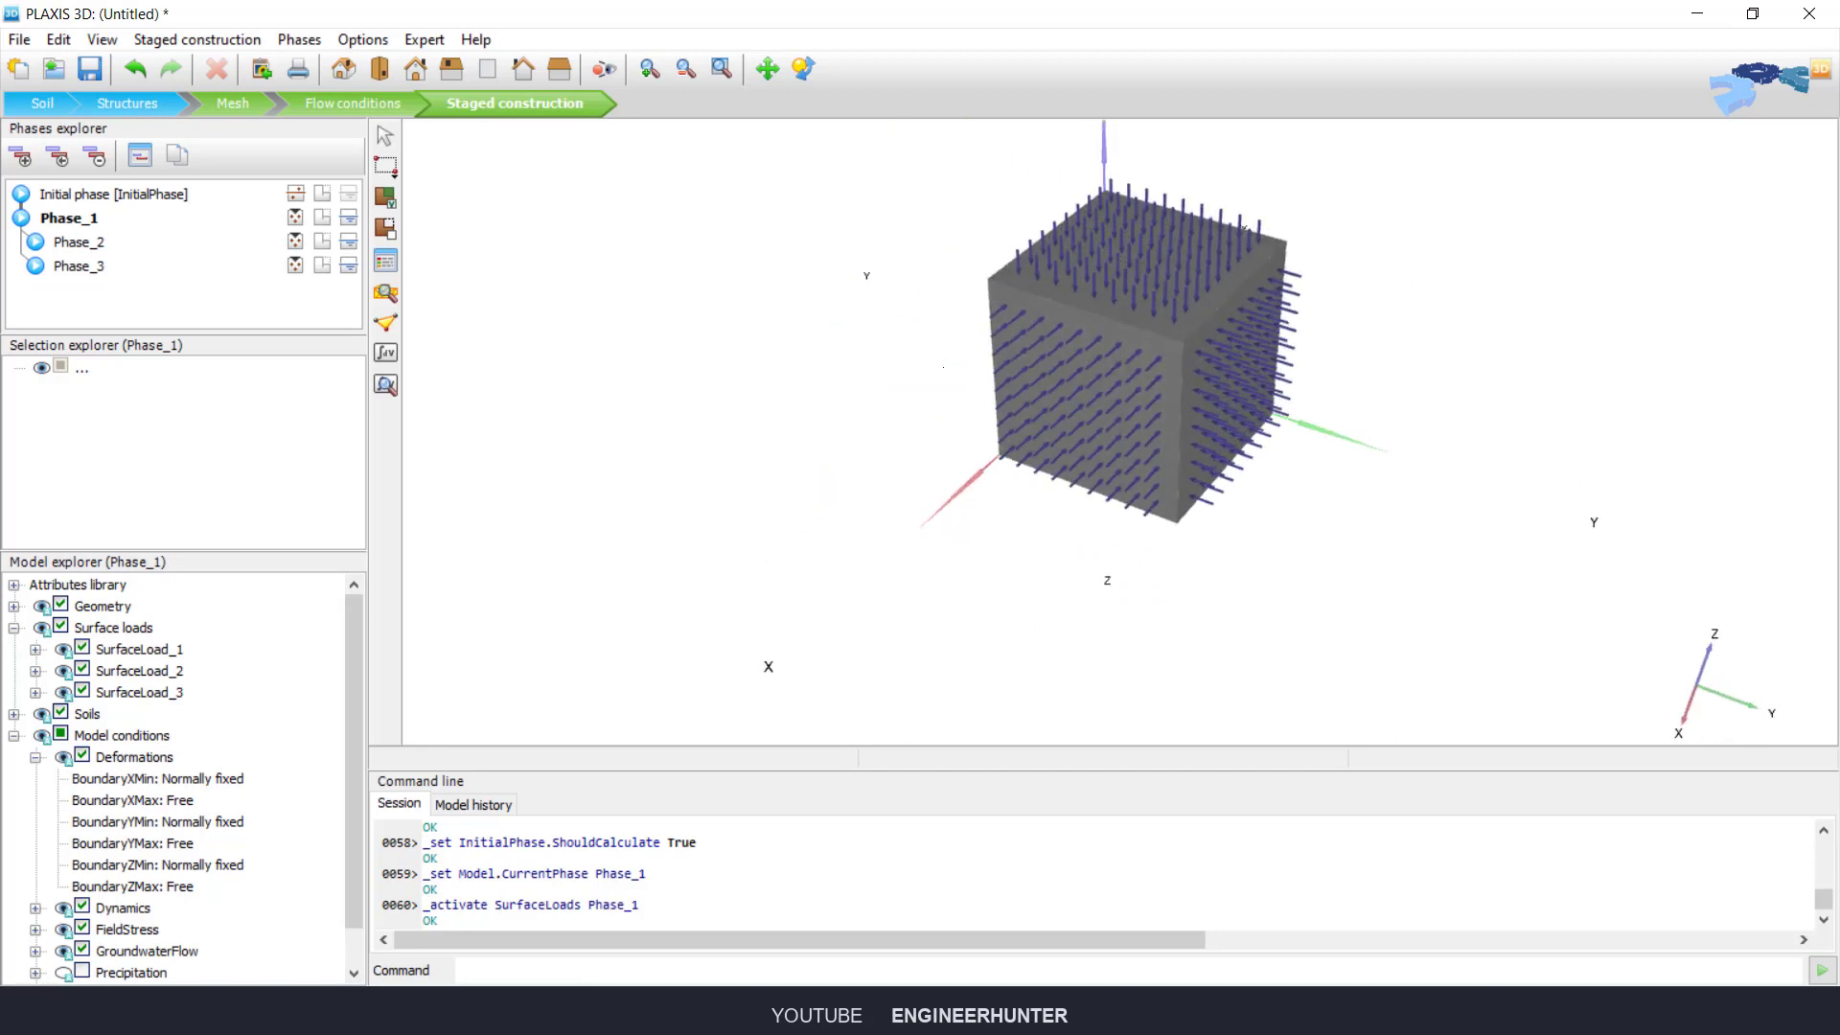
# Step: Review the load components of SurfaceLoad_1, SurfaceLoad_2 and SurfaceLoad_3 in Phase_1, and switch to Phase_2
pyautogui.click(139, 650)
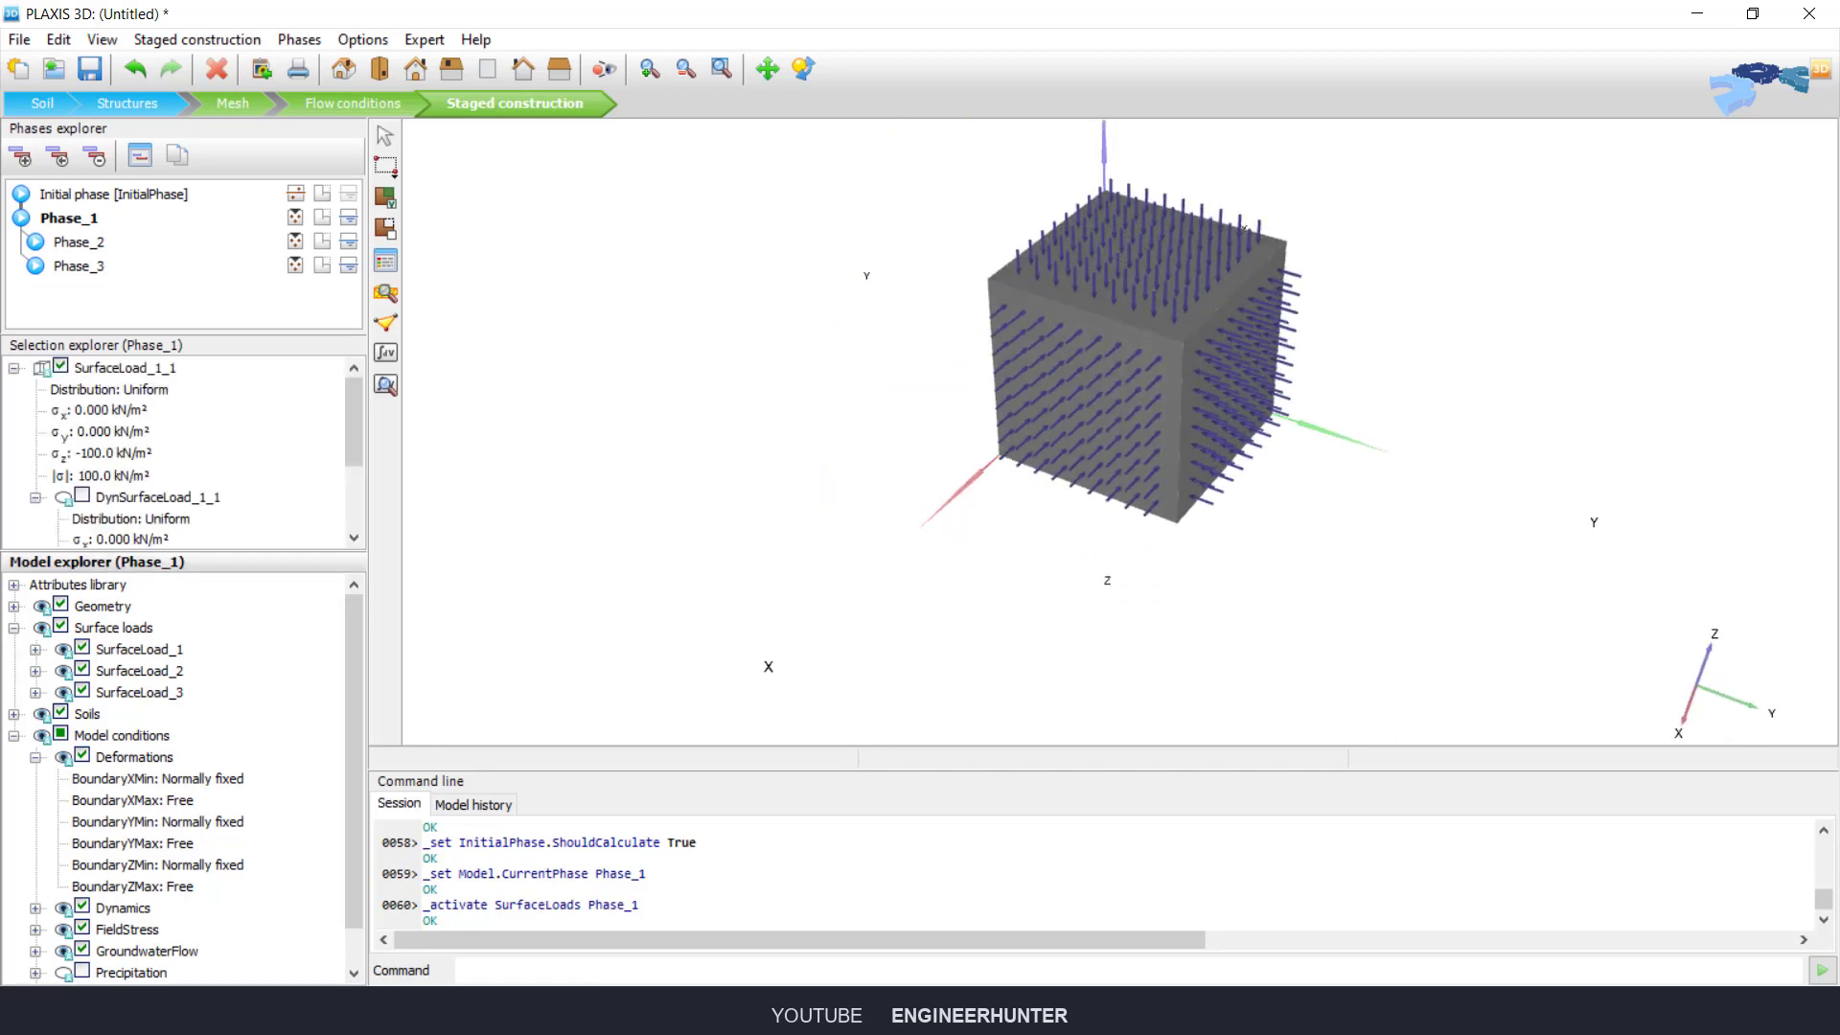
pyautogui.click(141, 671)
pyautogui.click(135, 693)
pyautogui.click(79, 244)
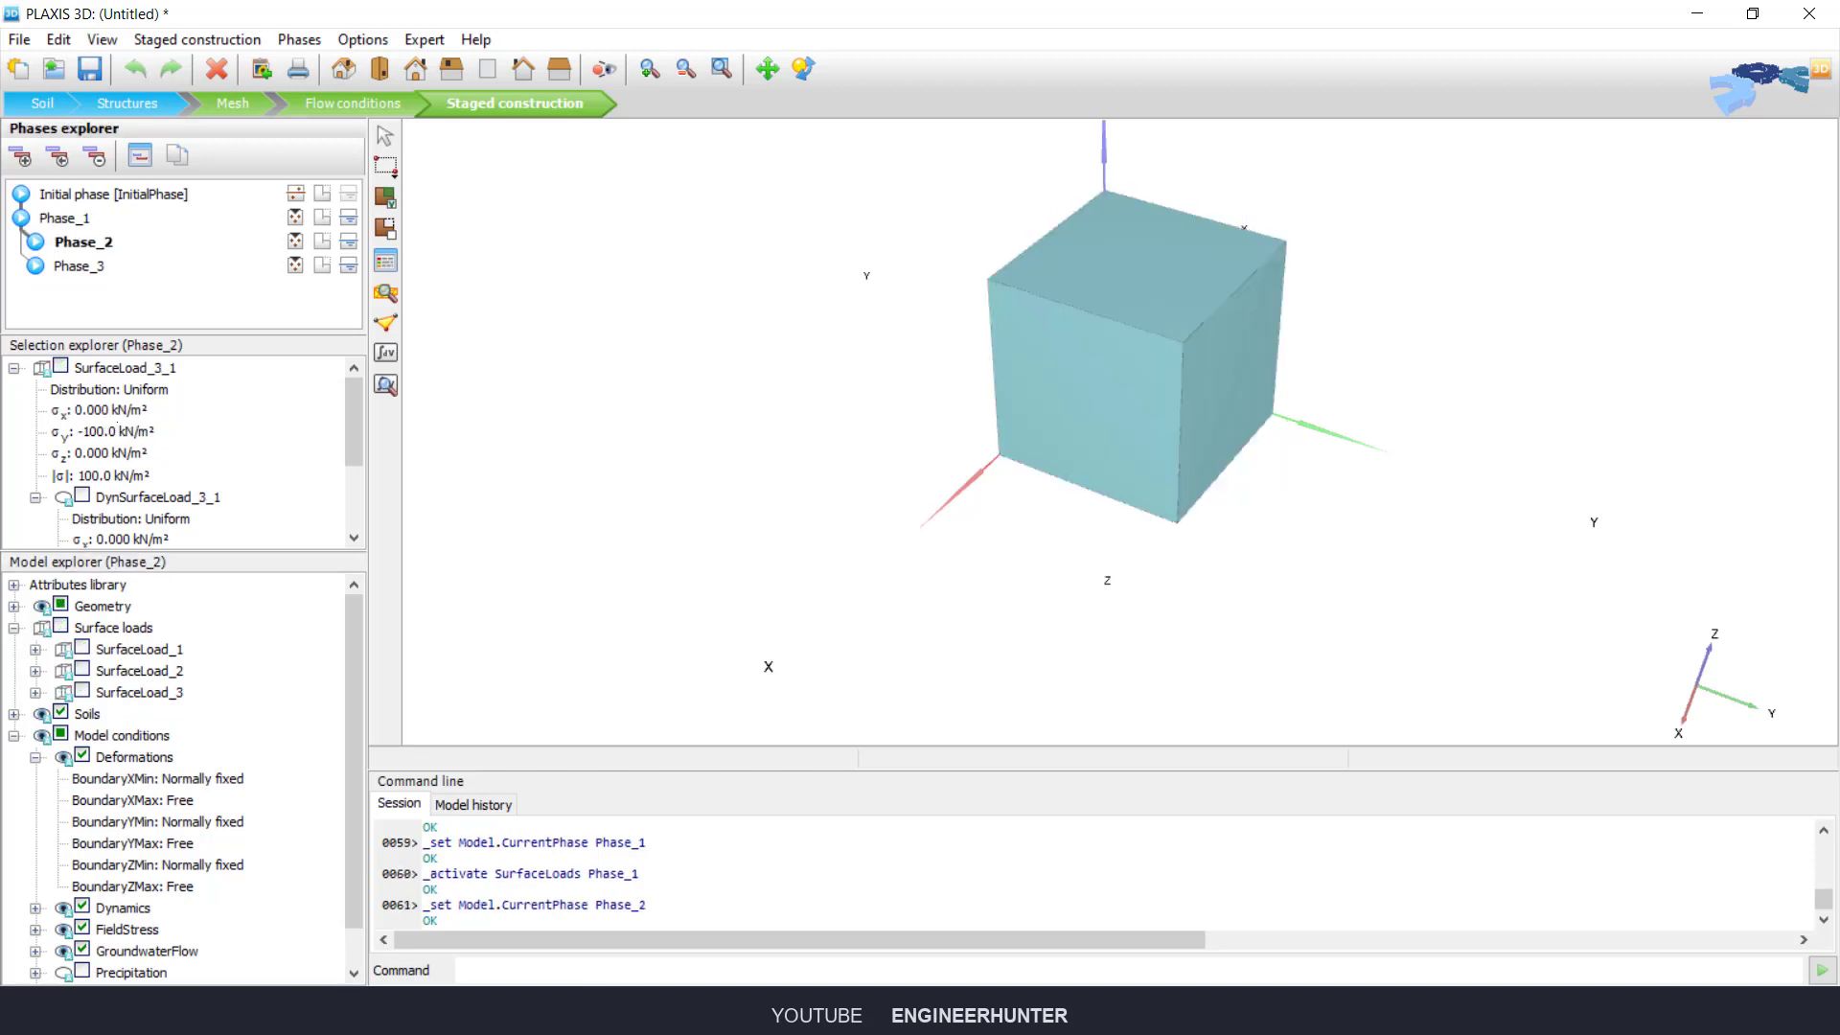
# Step: Activate all surface loads in Phase_2 and set the vertical component σz of the top surface load to -450 kN/m²
pyautogui.click(61, 626)
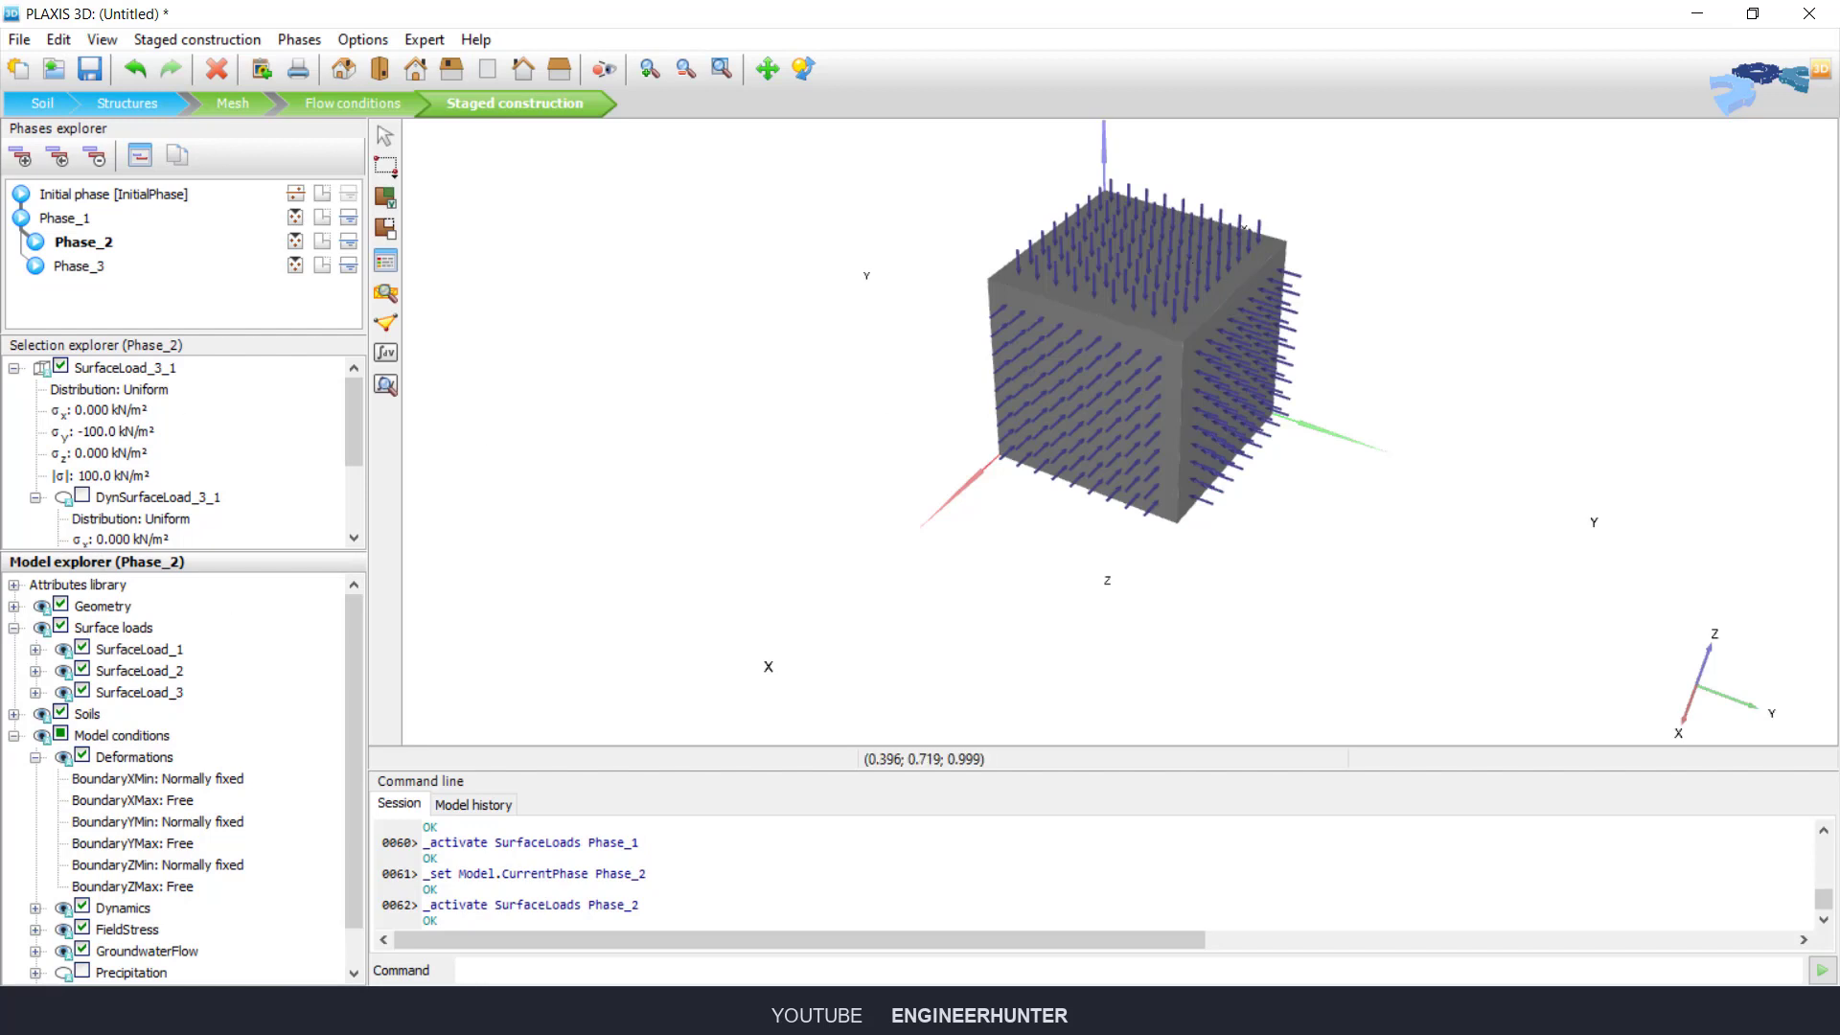
pyautogui.click(1244, 226)
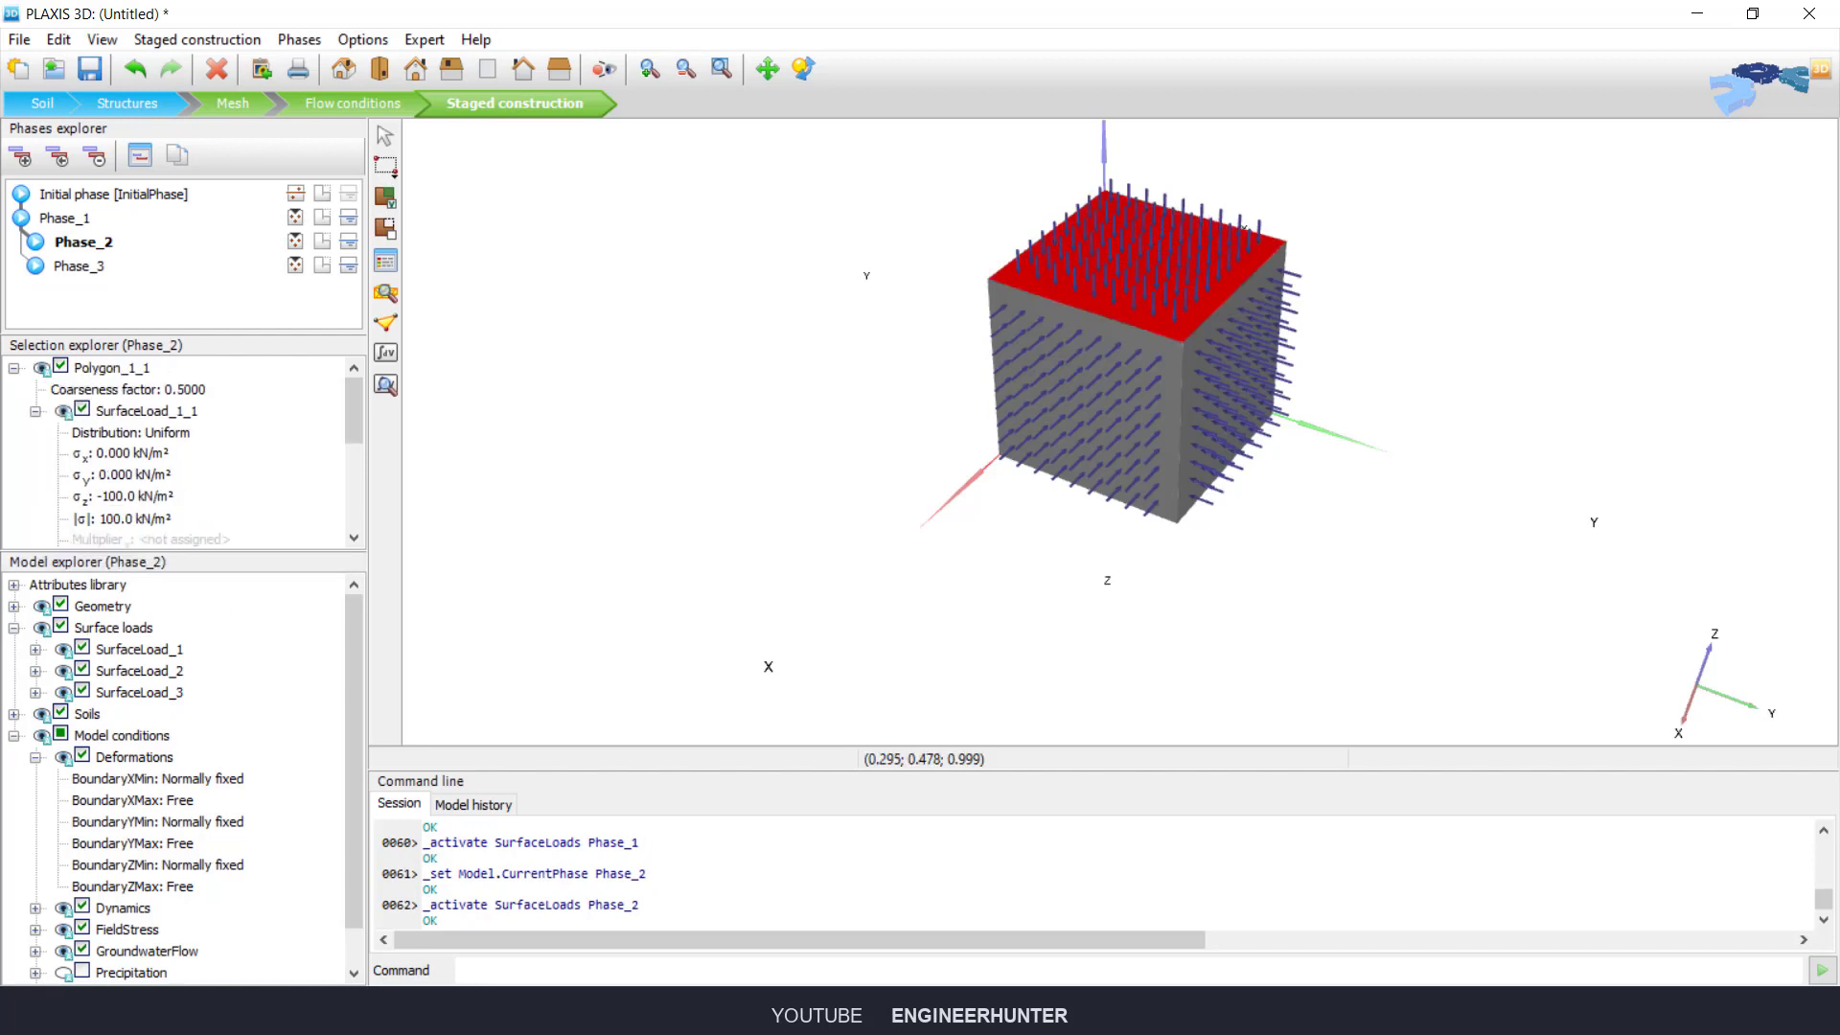
pyautogui.click(144, 497)
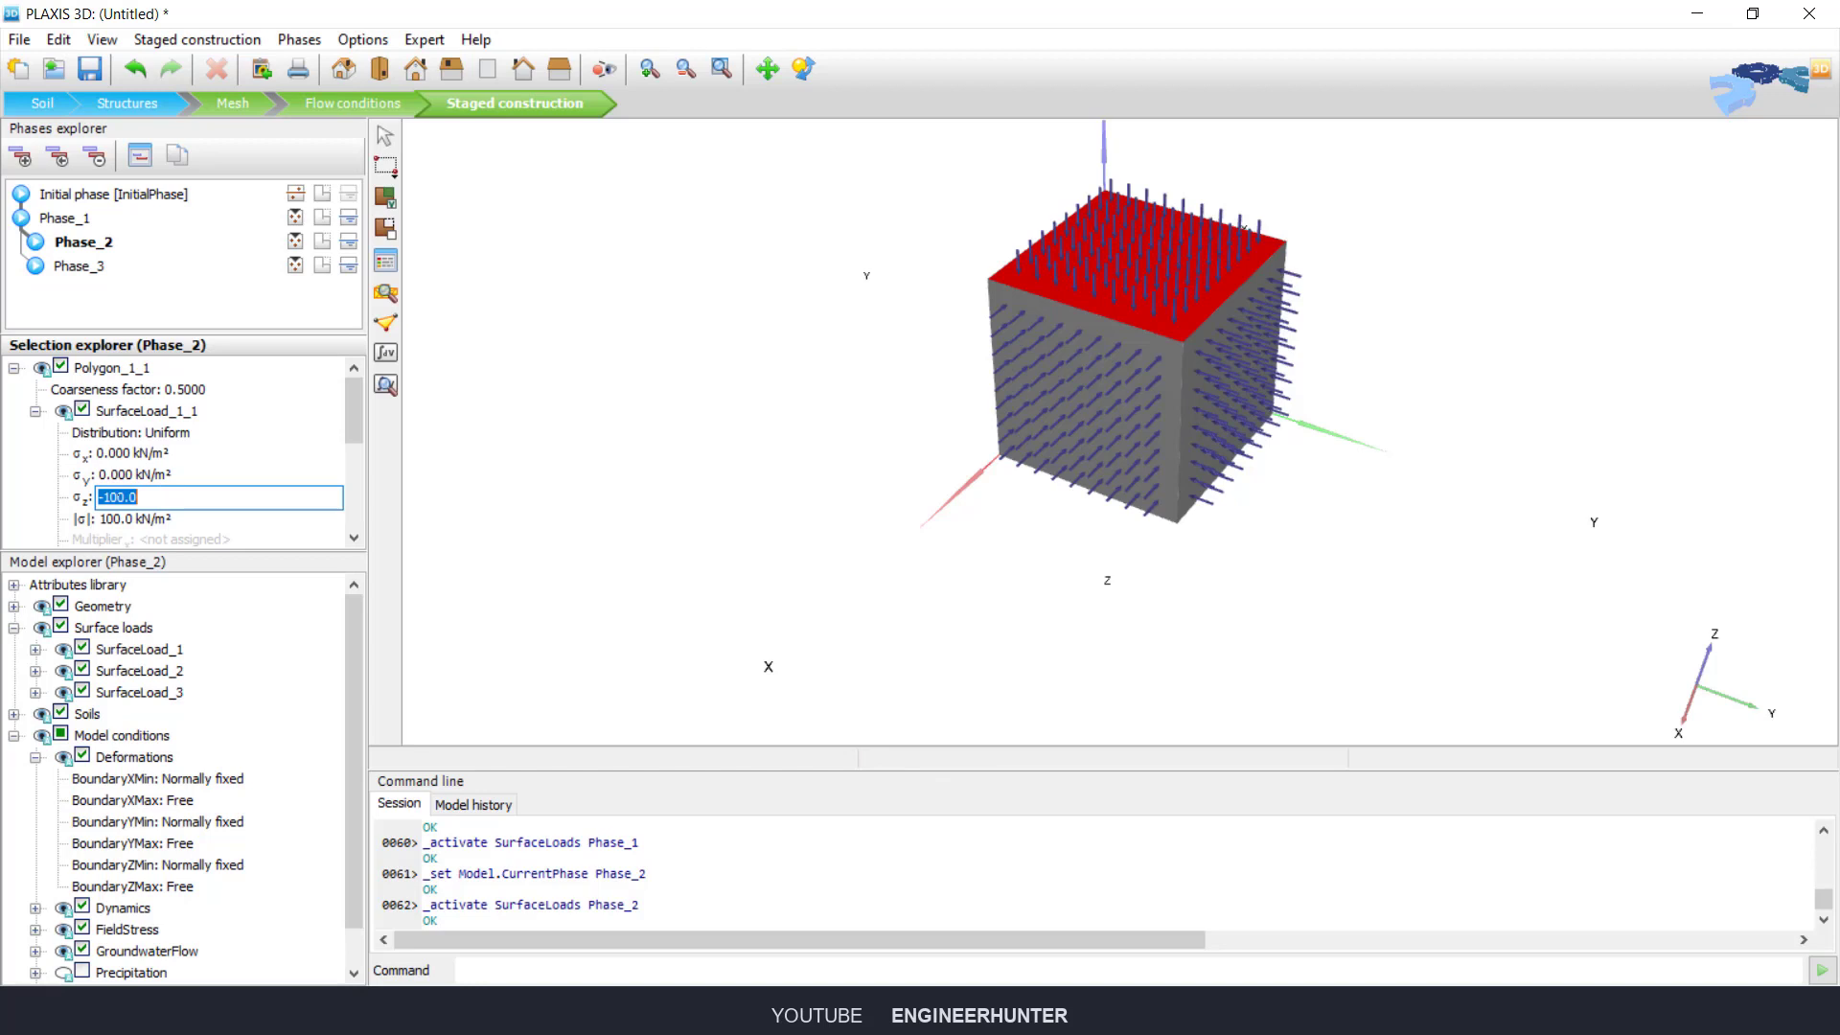
pyautogui.write('-450')
pyautogui.press('Return')
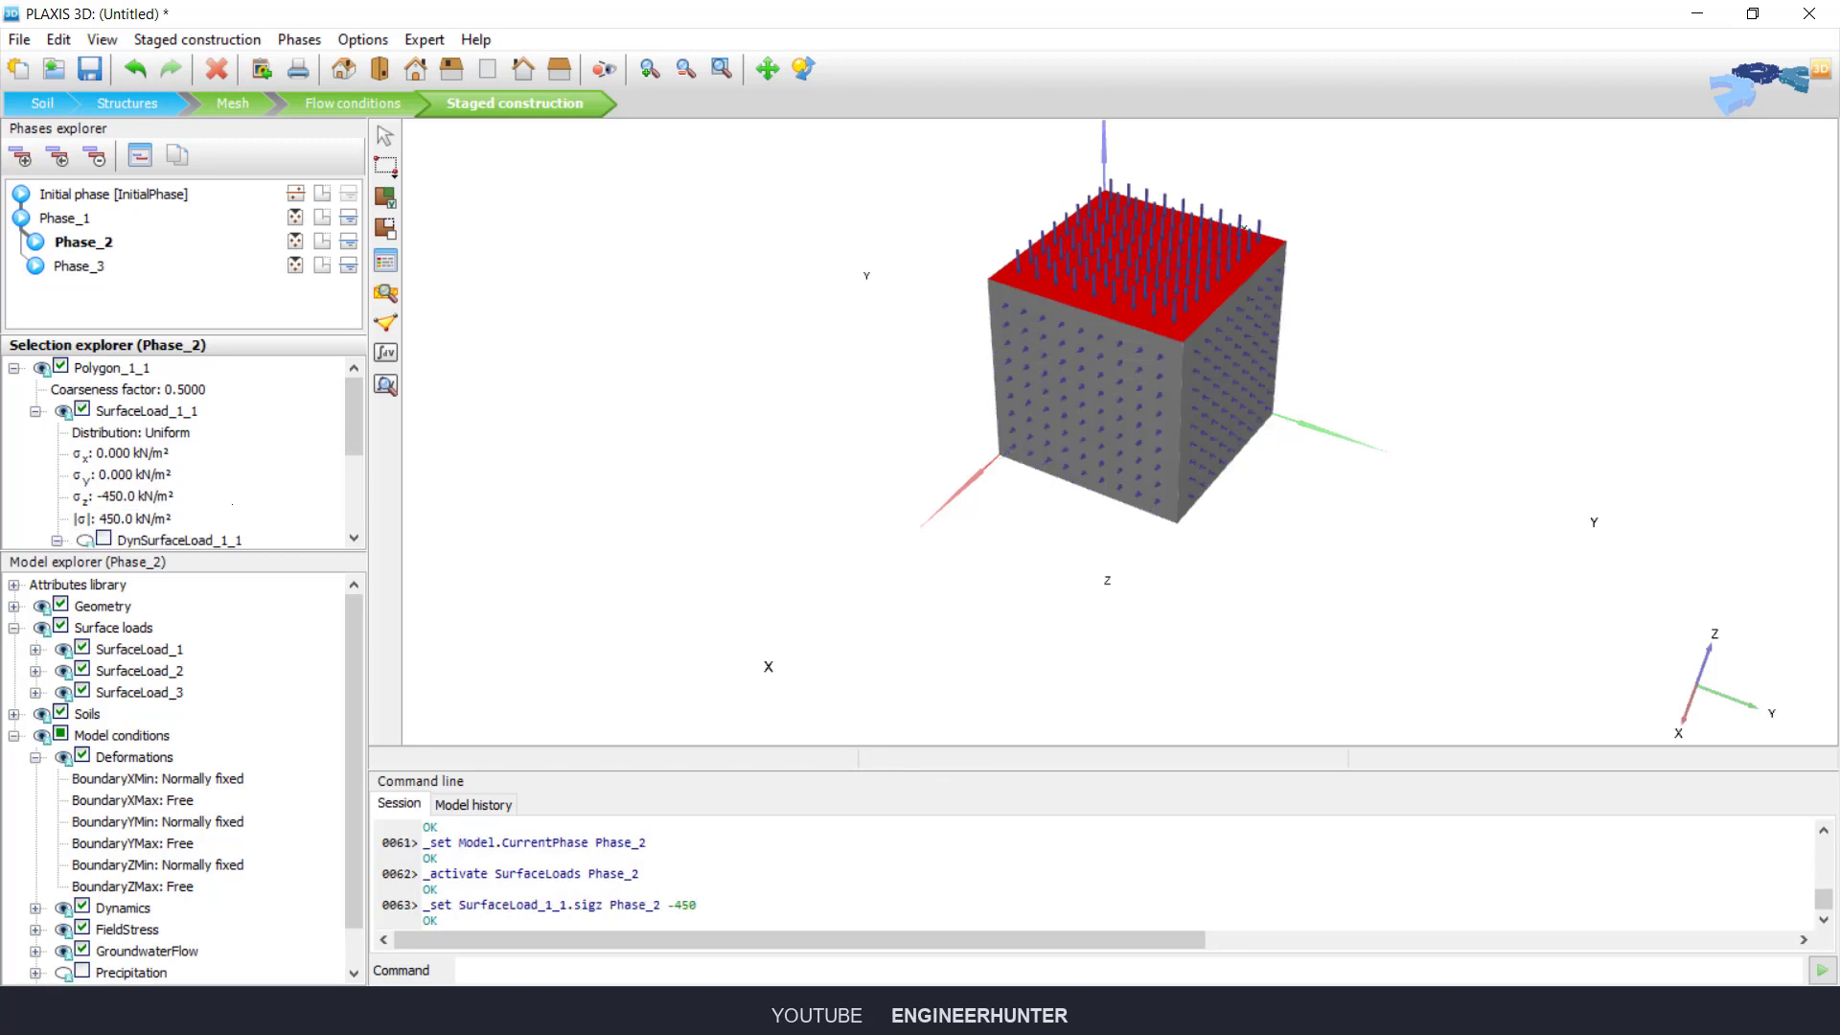
pyautogui.click(535, 308)
# Step: Activate only SurfaceLoad_2 and SurfaceLoad_3 in Phase_3 and inspect the loaded side faces
pyautogui.click(93, 271)
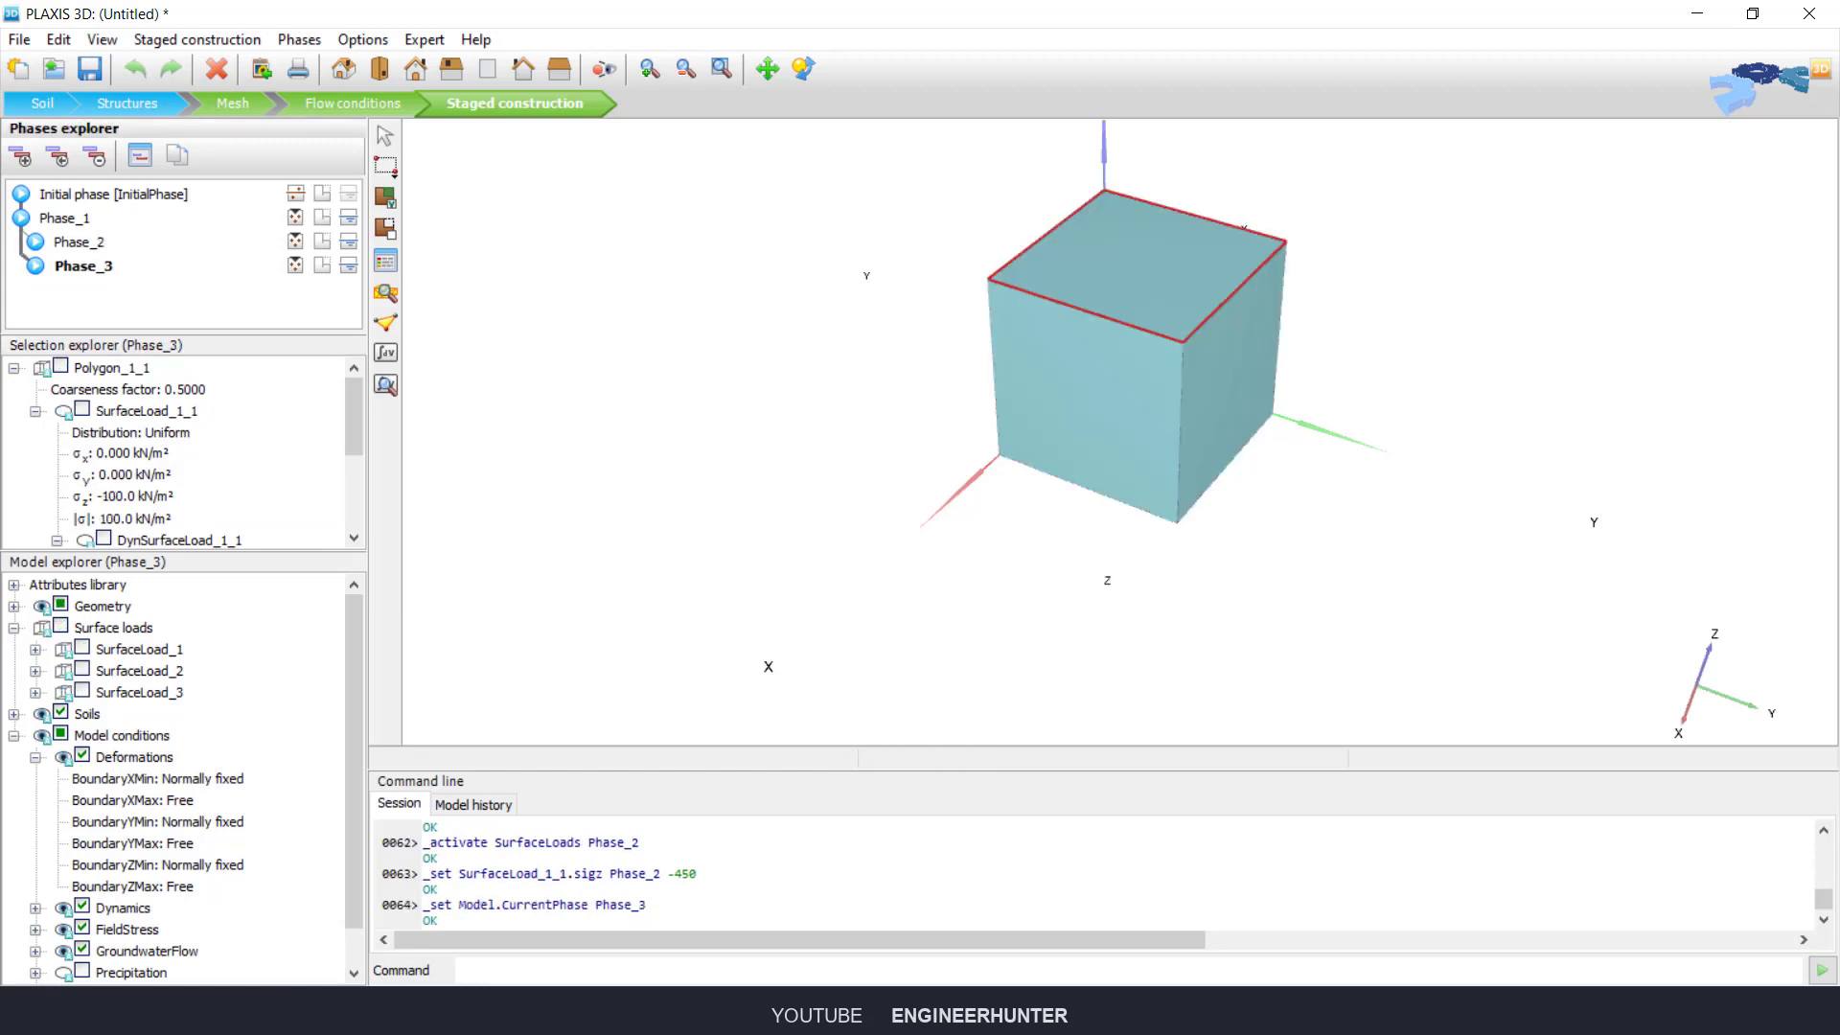
pyautogui.click(82, 670)
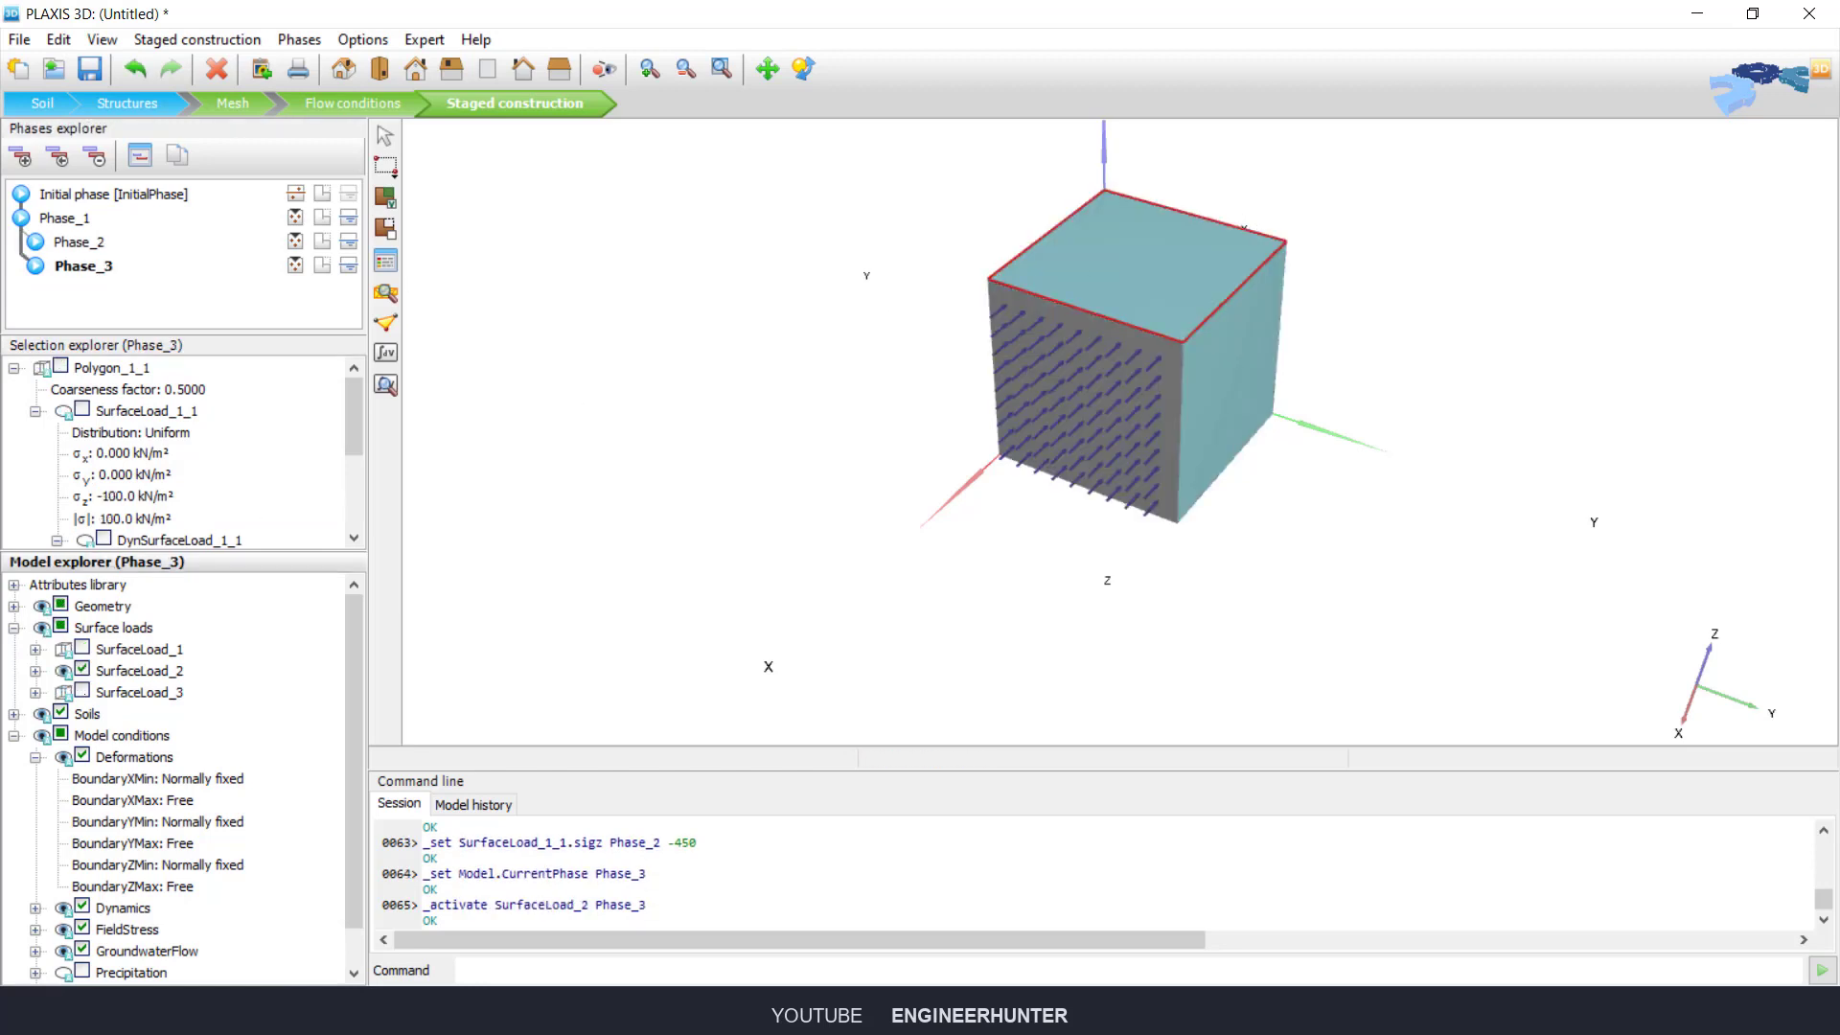
pyautogui.click(82, 692)
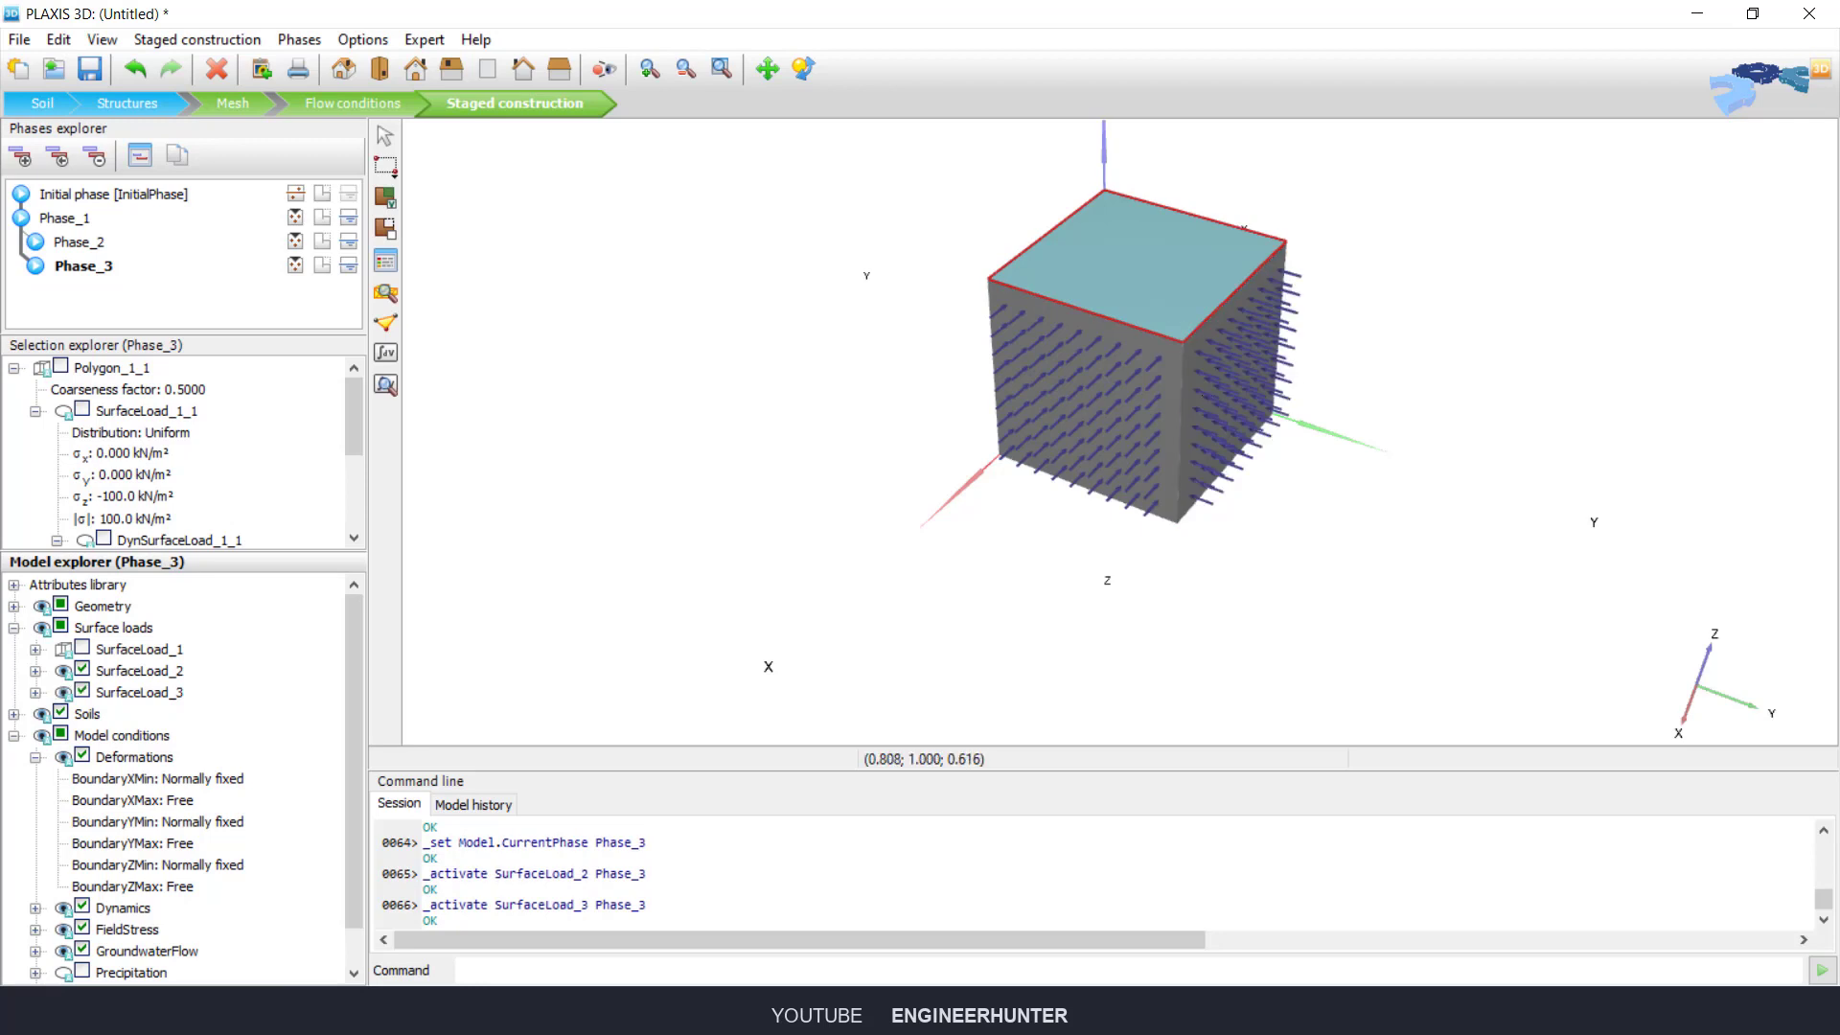
pyautogui.click(1215, 376)
pyautogui.click(1150, 399)
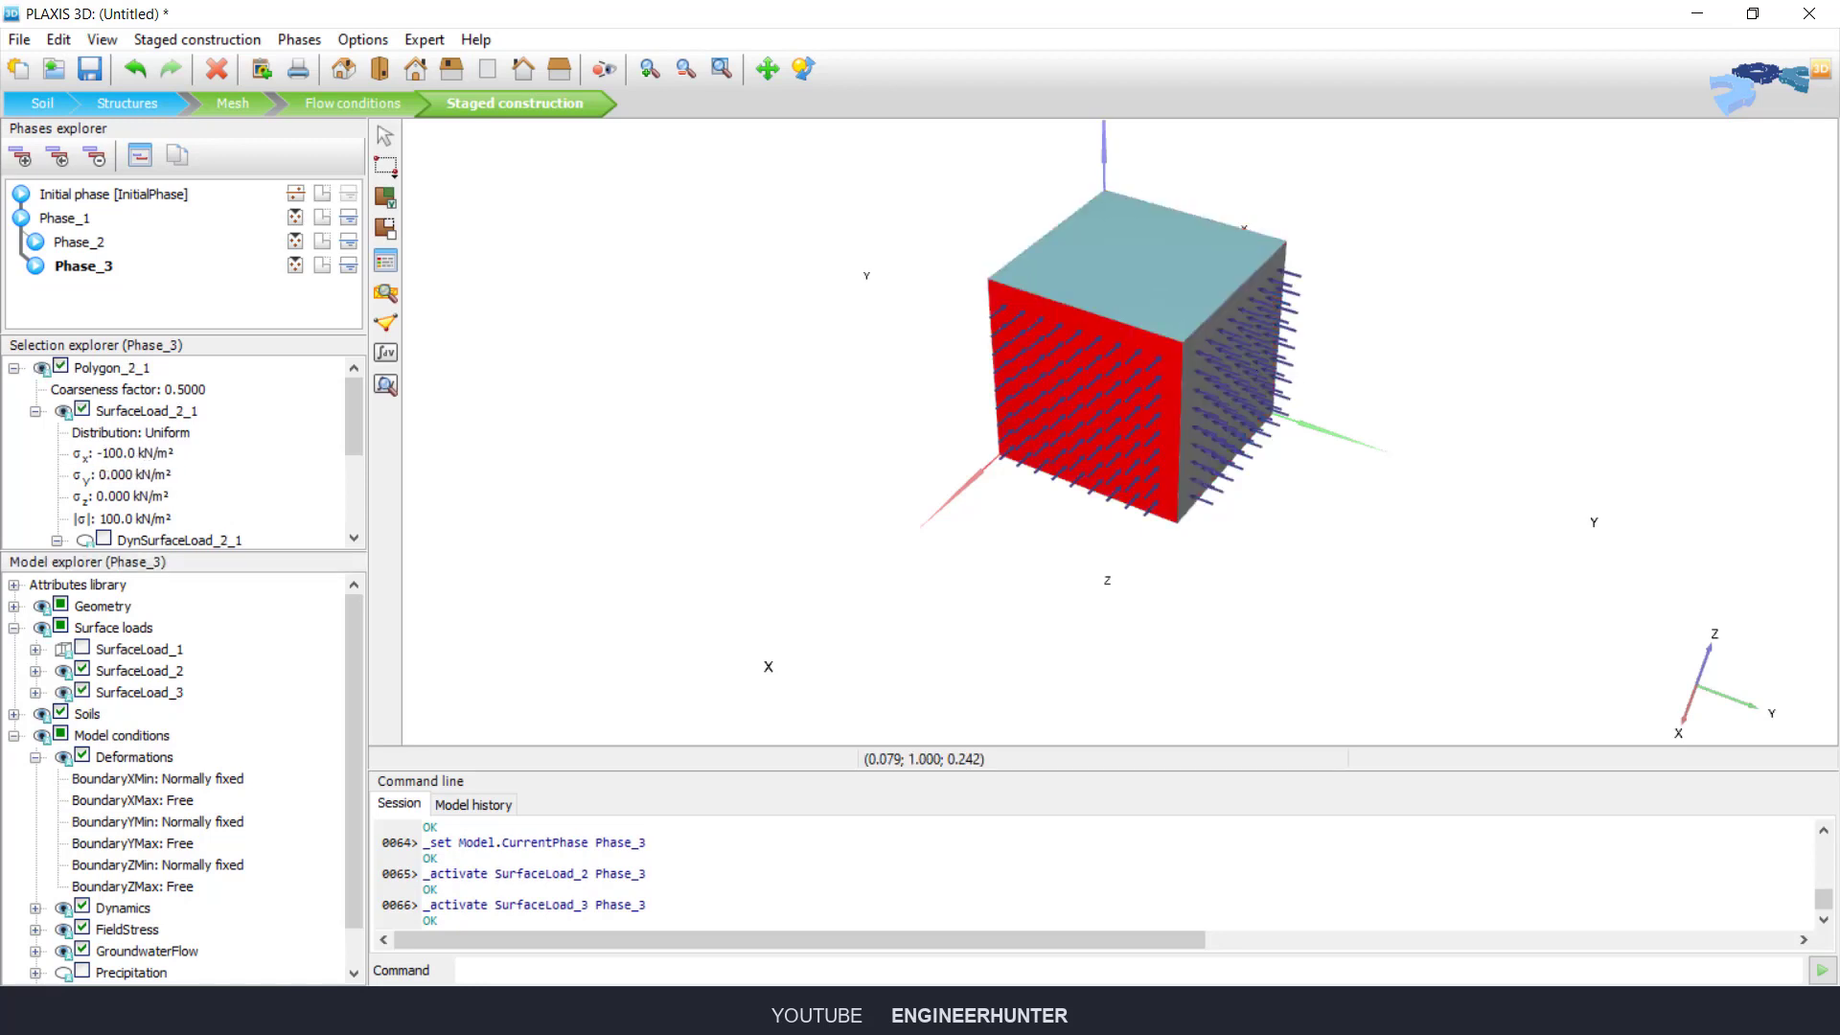
pyautogui.click(1229, 384)
pyautogui.click(1096, 410)
pyautogui.moveTo(1096, 410); pyautogui.dragTo(1365, 416, button='middle')
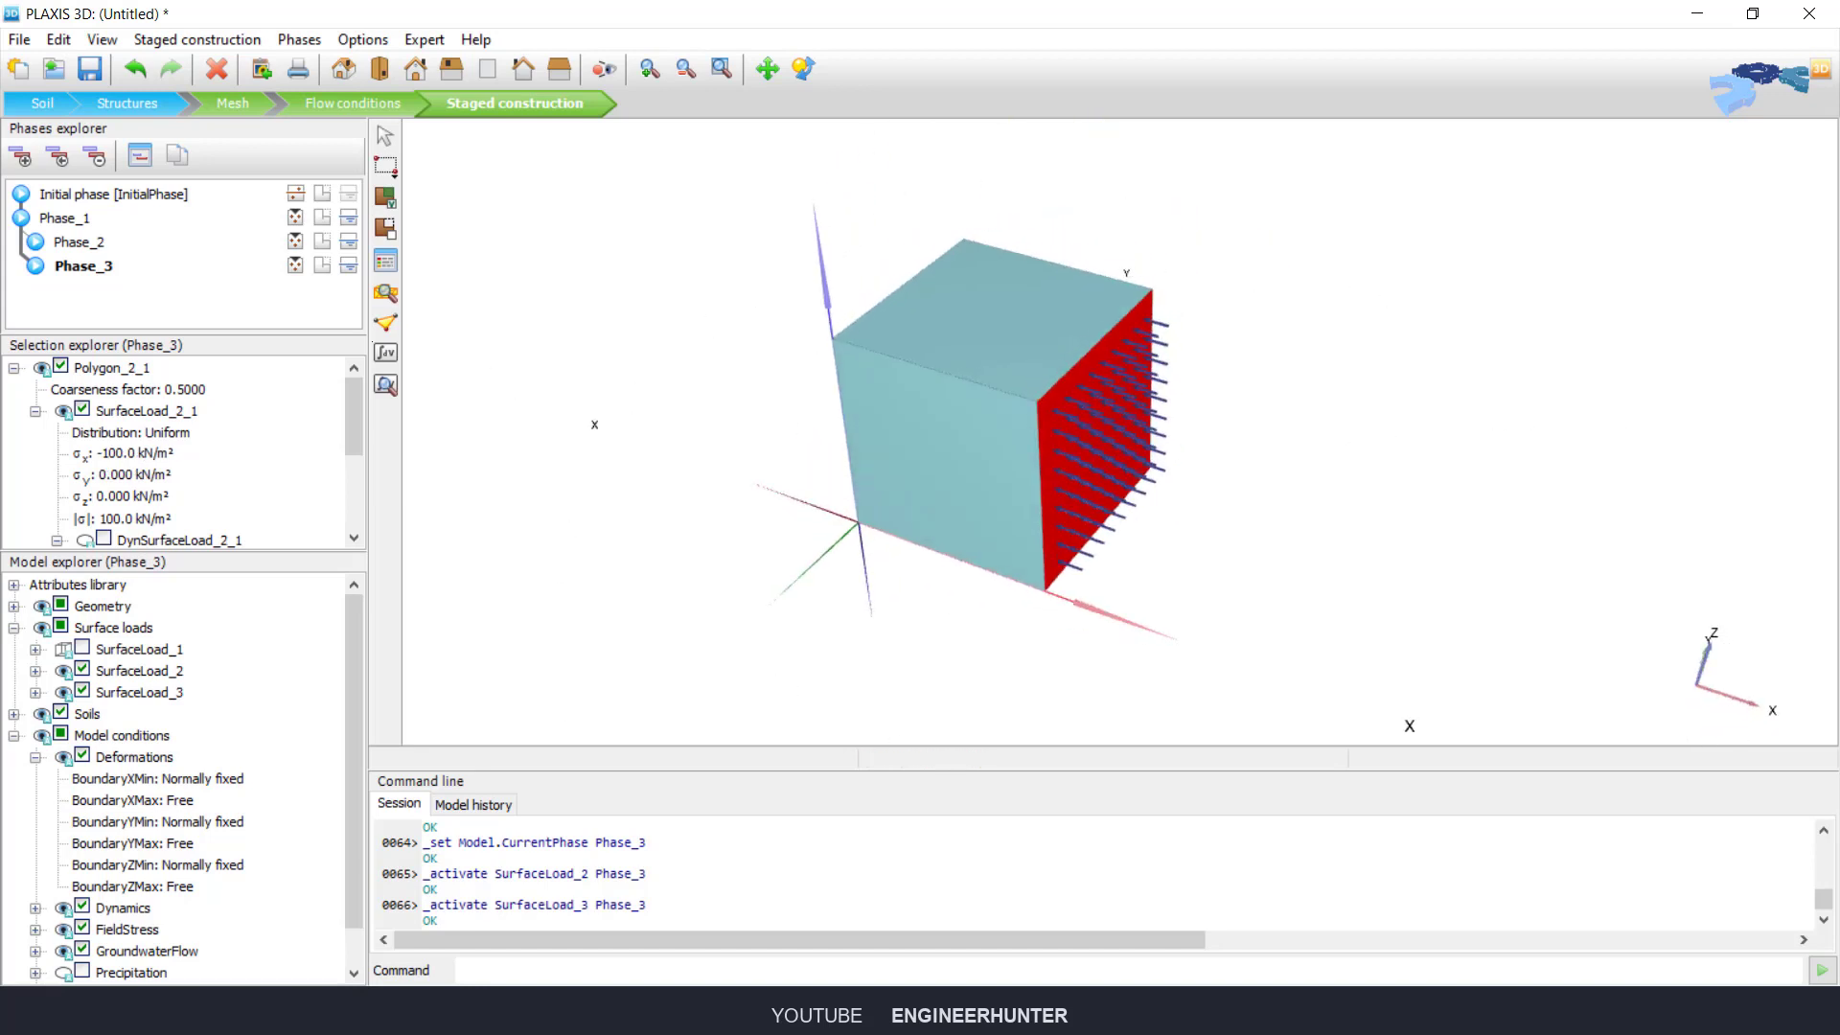
# Step: Calculate the phases and start a new curve chart from the Phase_3 results
pyautogui.click(385, 352)
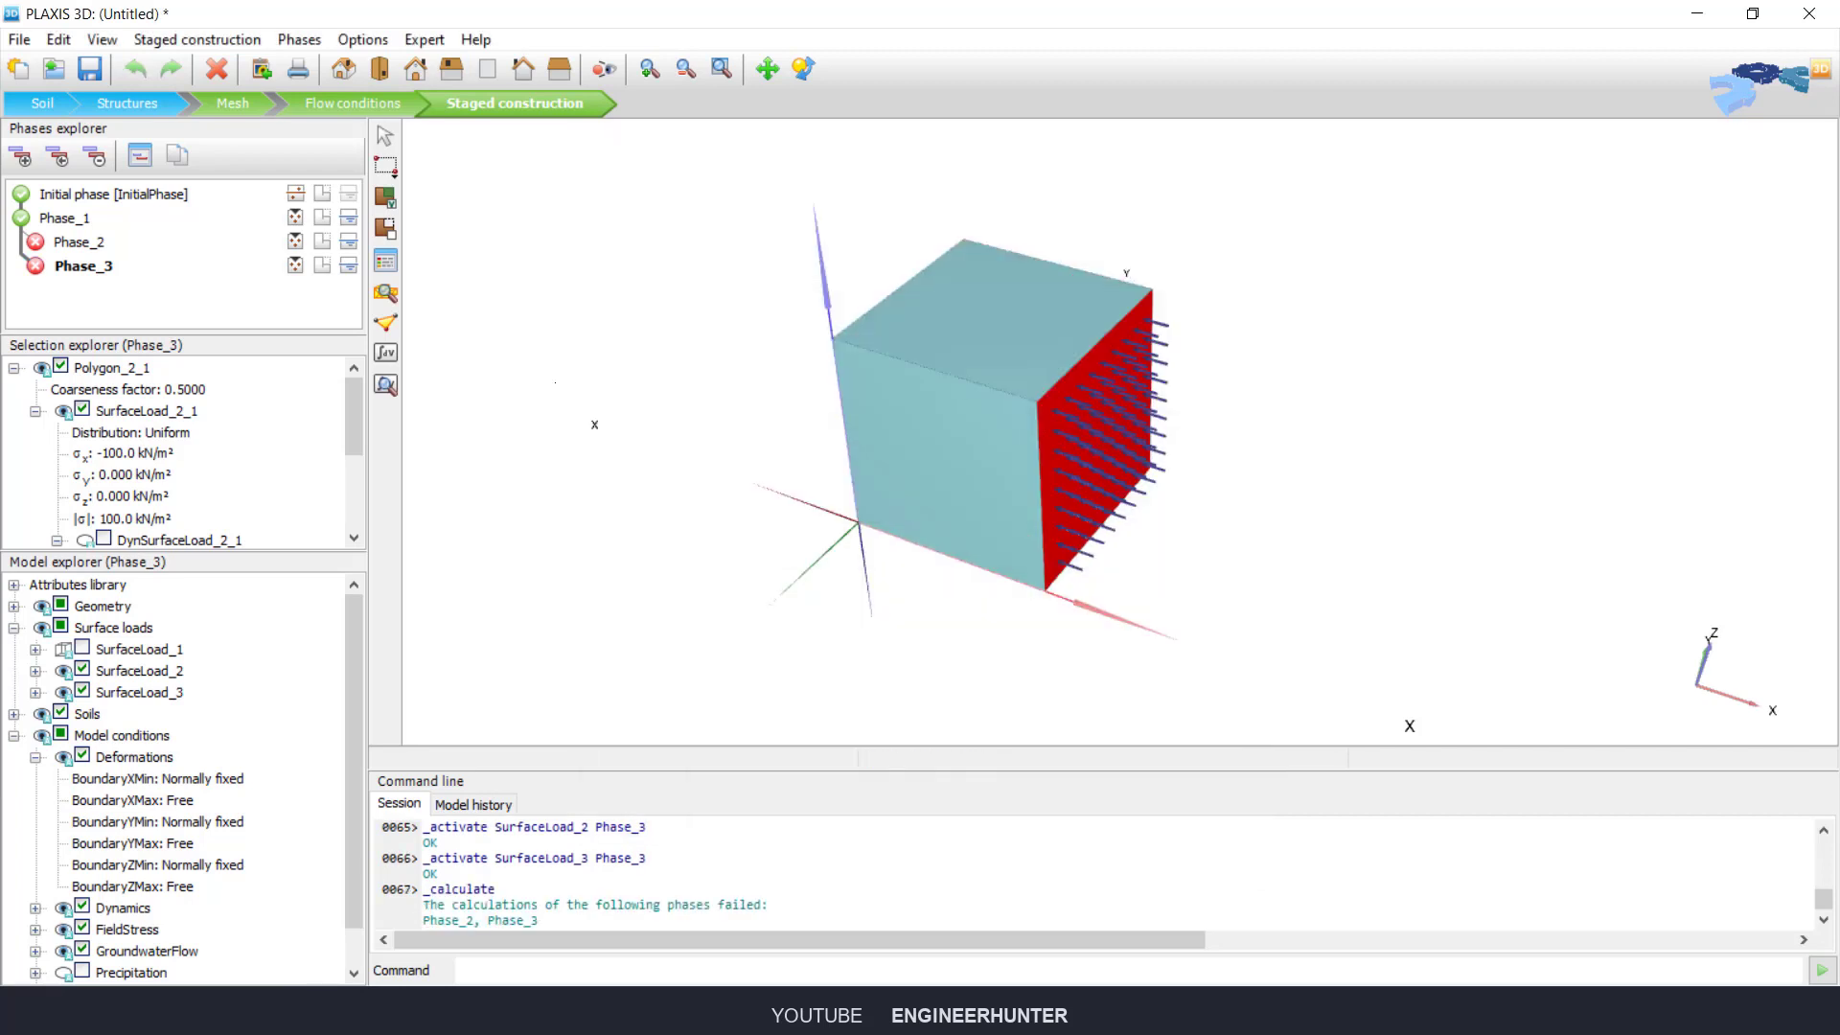
pyautogui.click(385, 384)
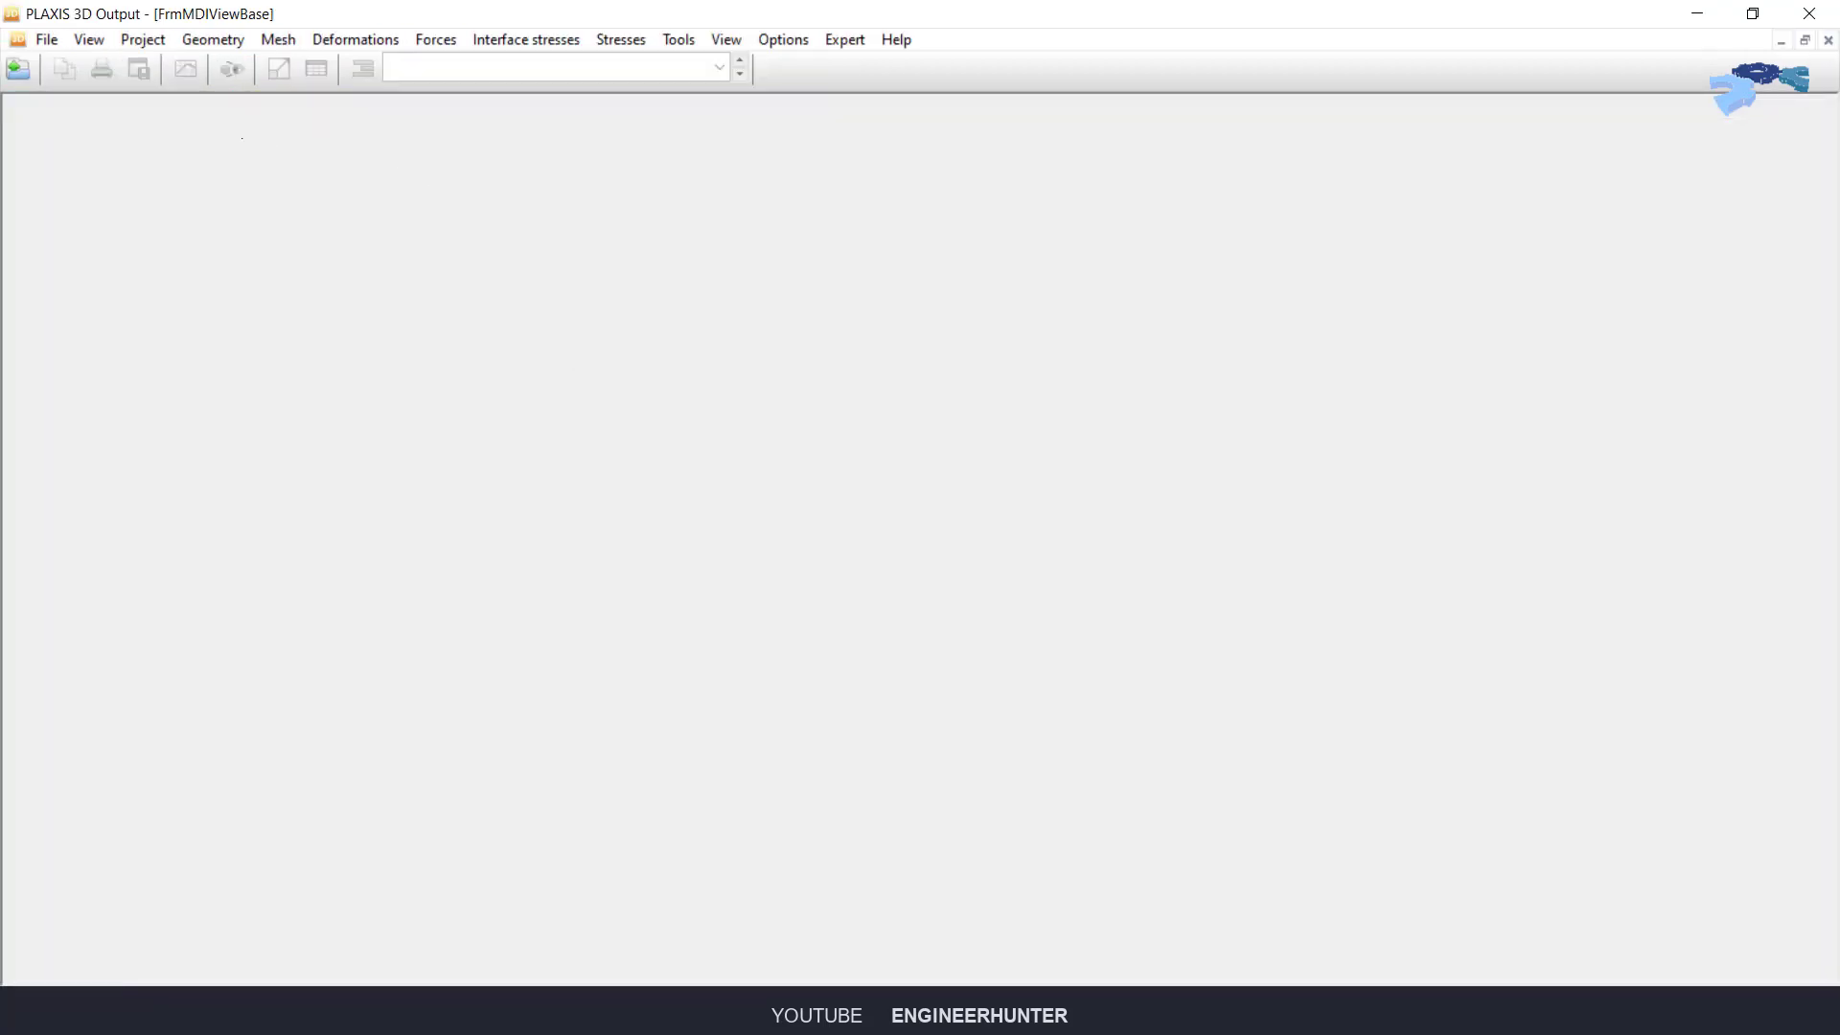
pyautogui.click(186, 68)
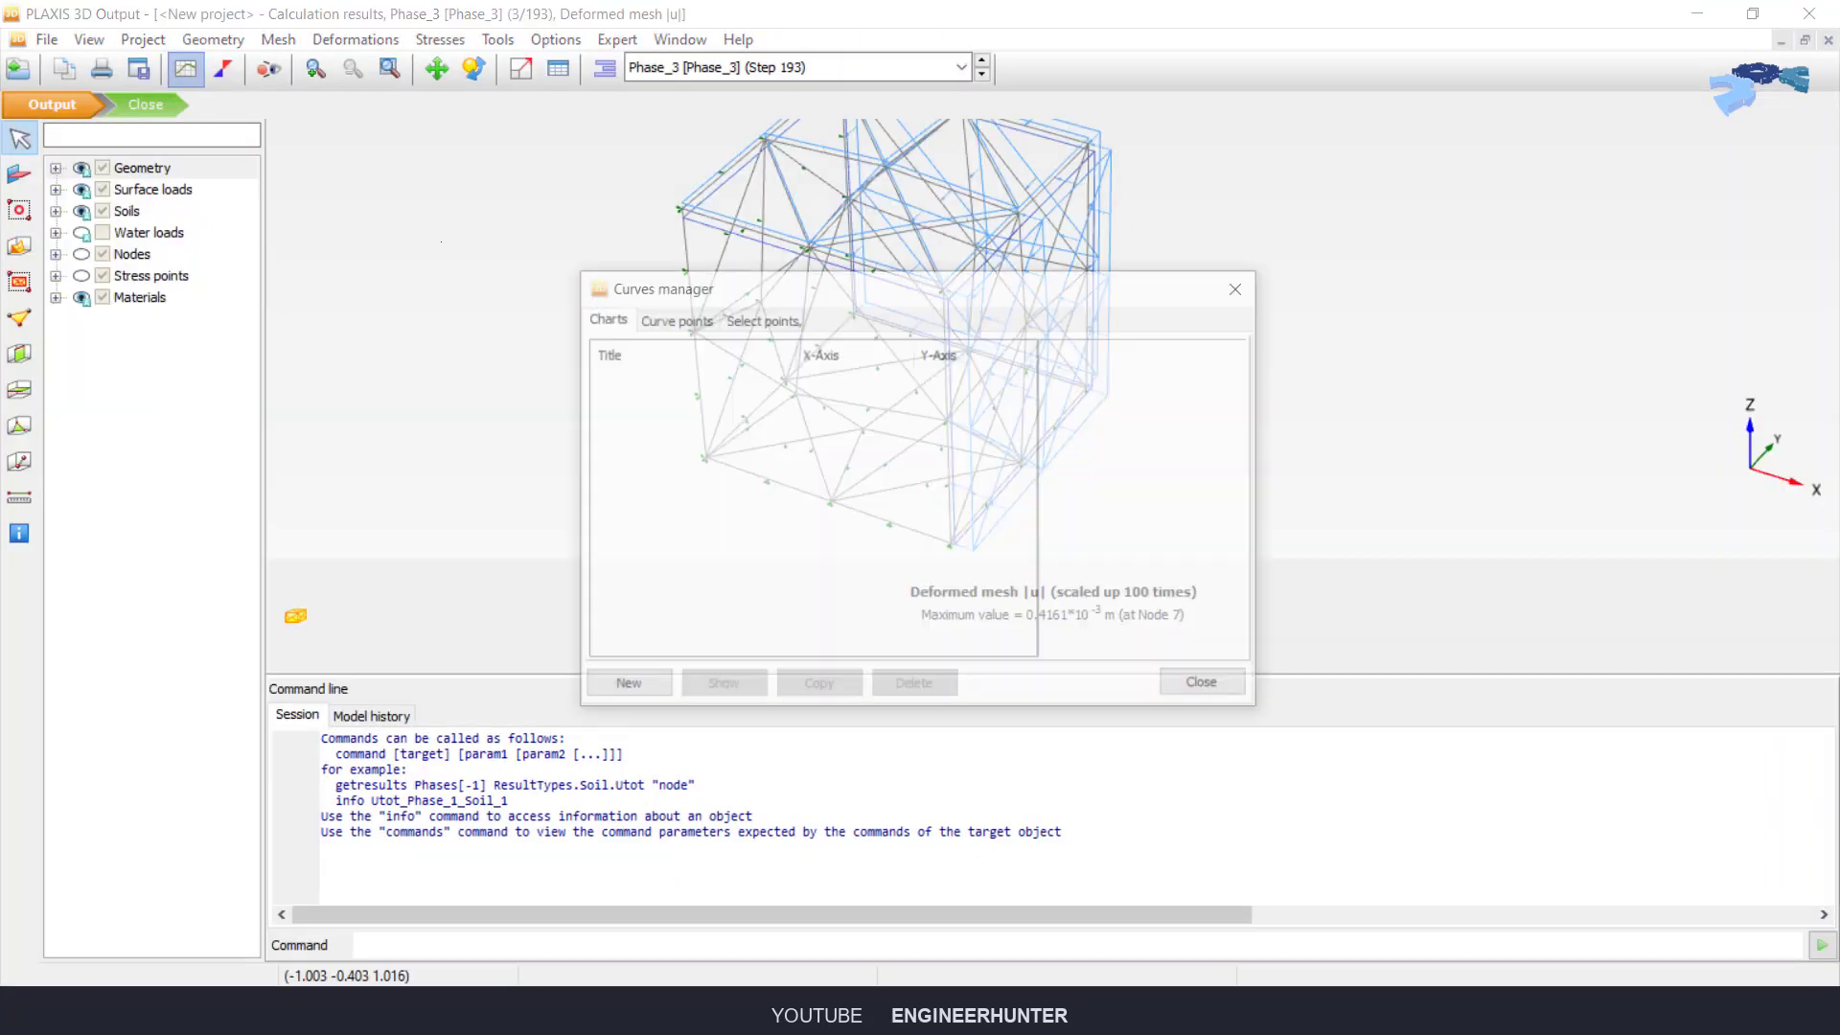
pyautogui.click(620, 682)
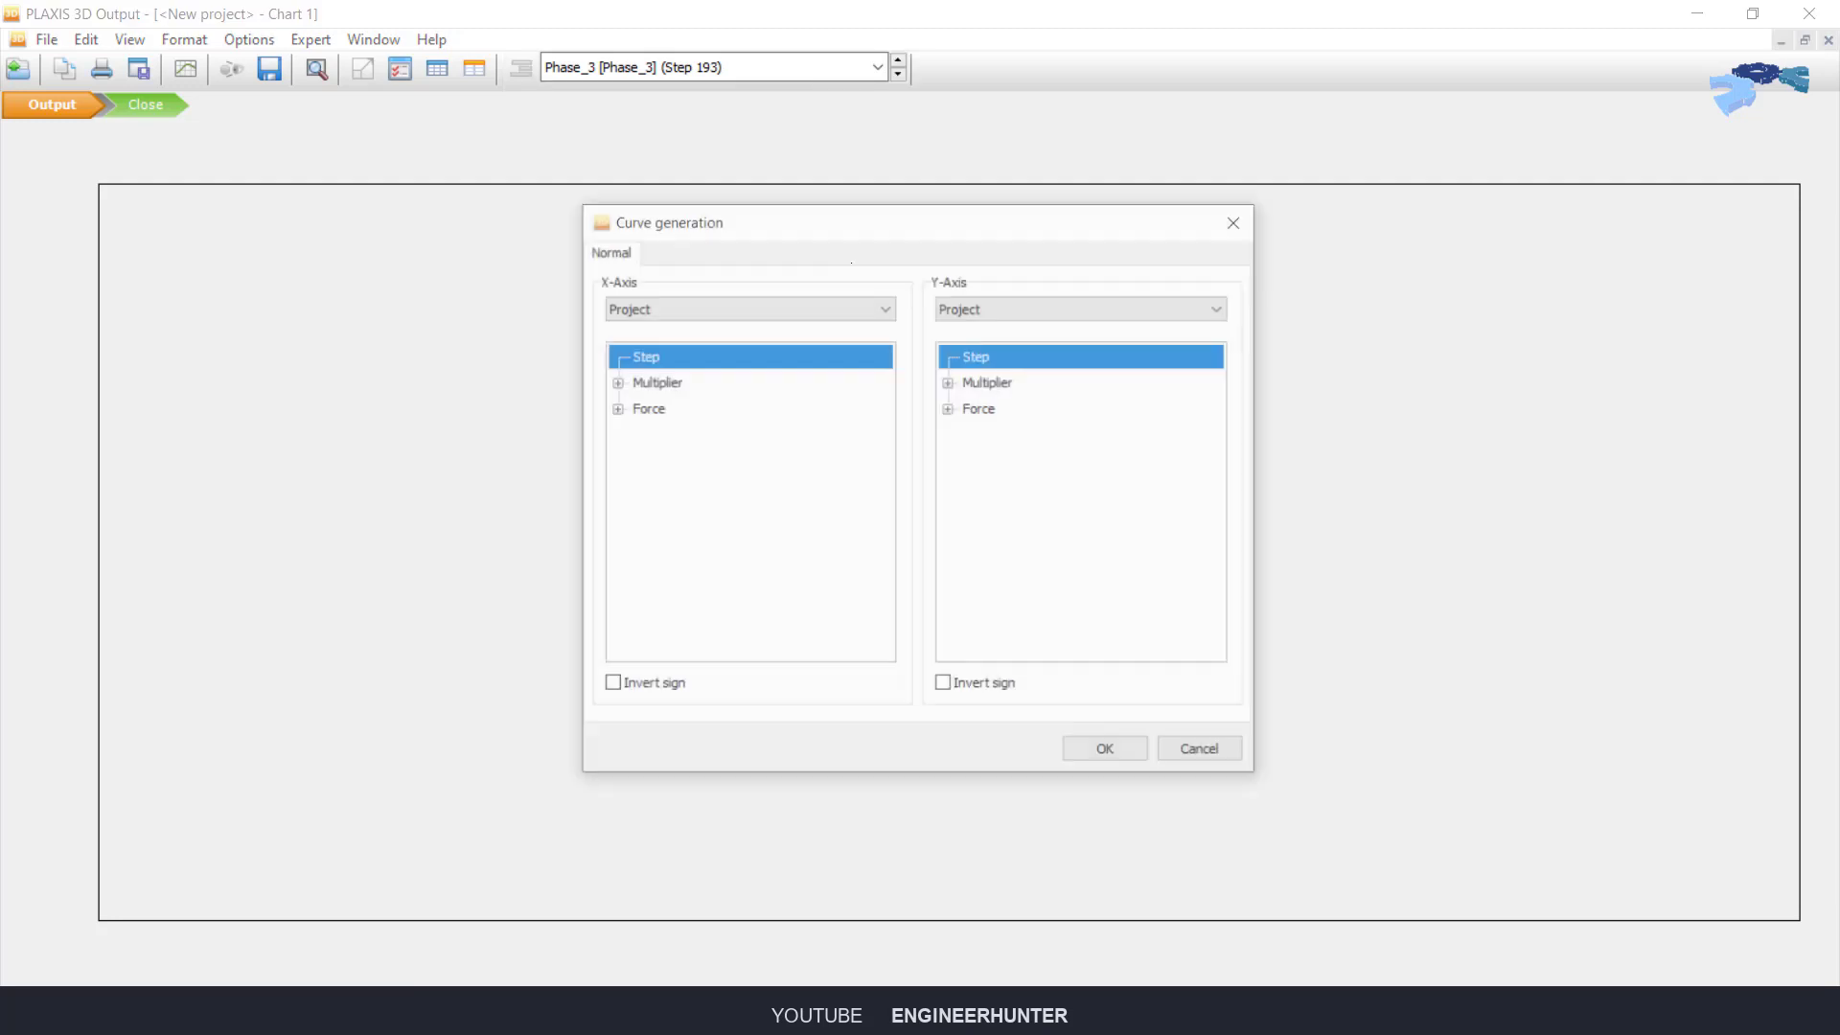
# Step: Set the chart's X-axis to the total cartesian strain ε_zz of stress point 104
pyautogui.click(747, 307)
pyautogui.click(631, 343)
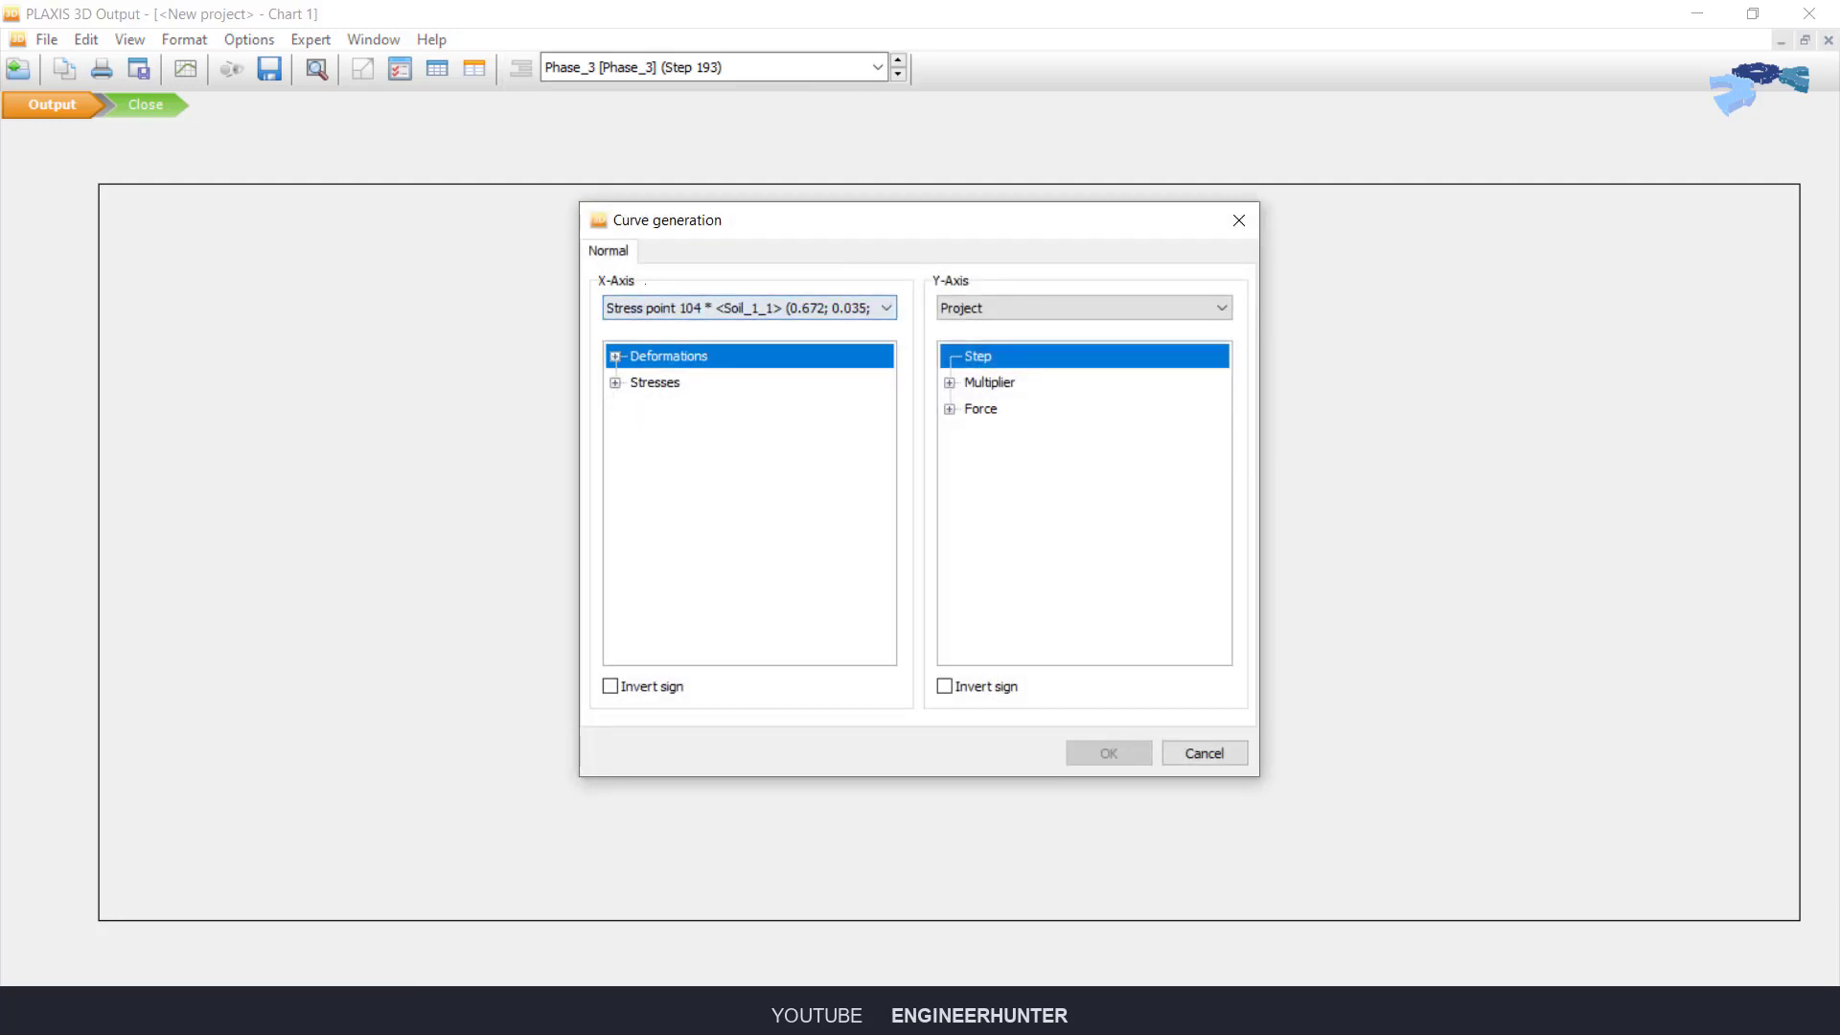
pyautogui.click(616, 357)
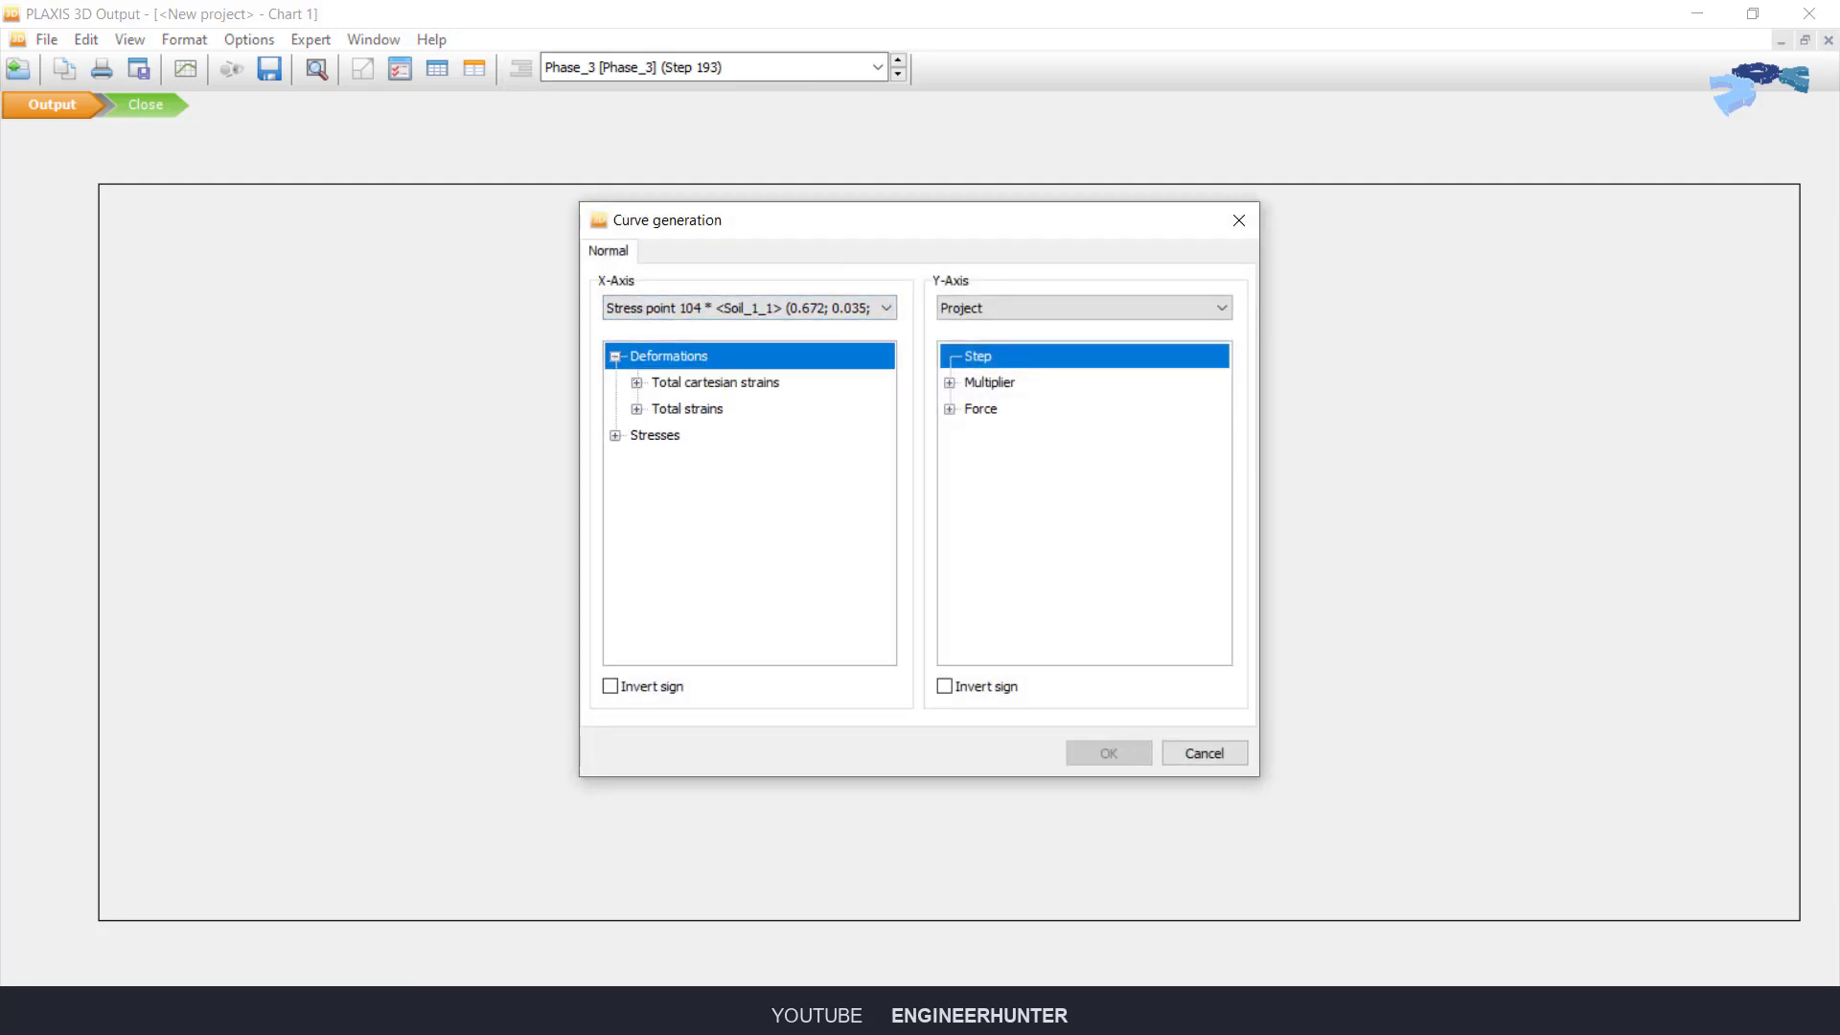
pyautogui.click(636, 409)
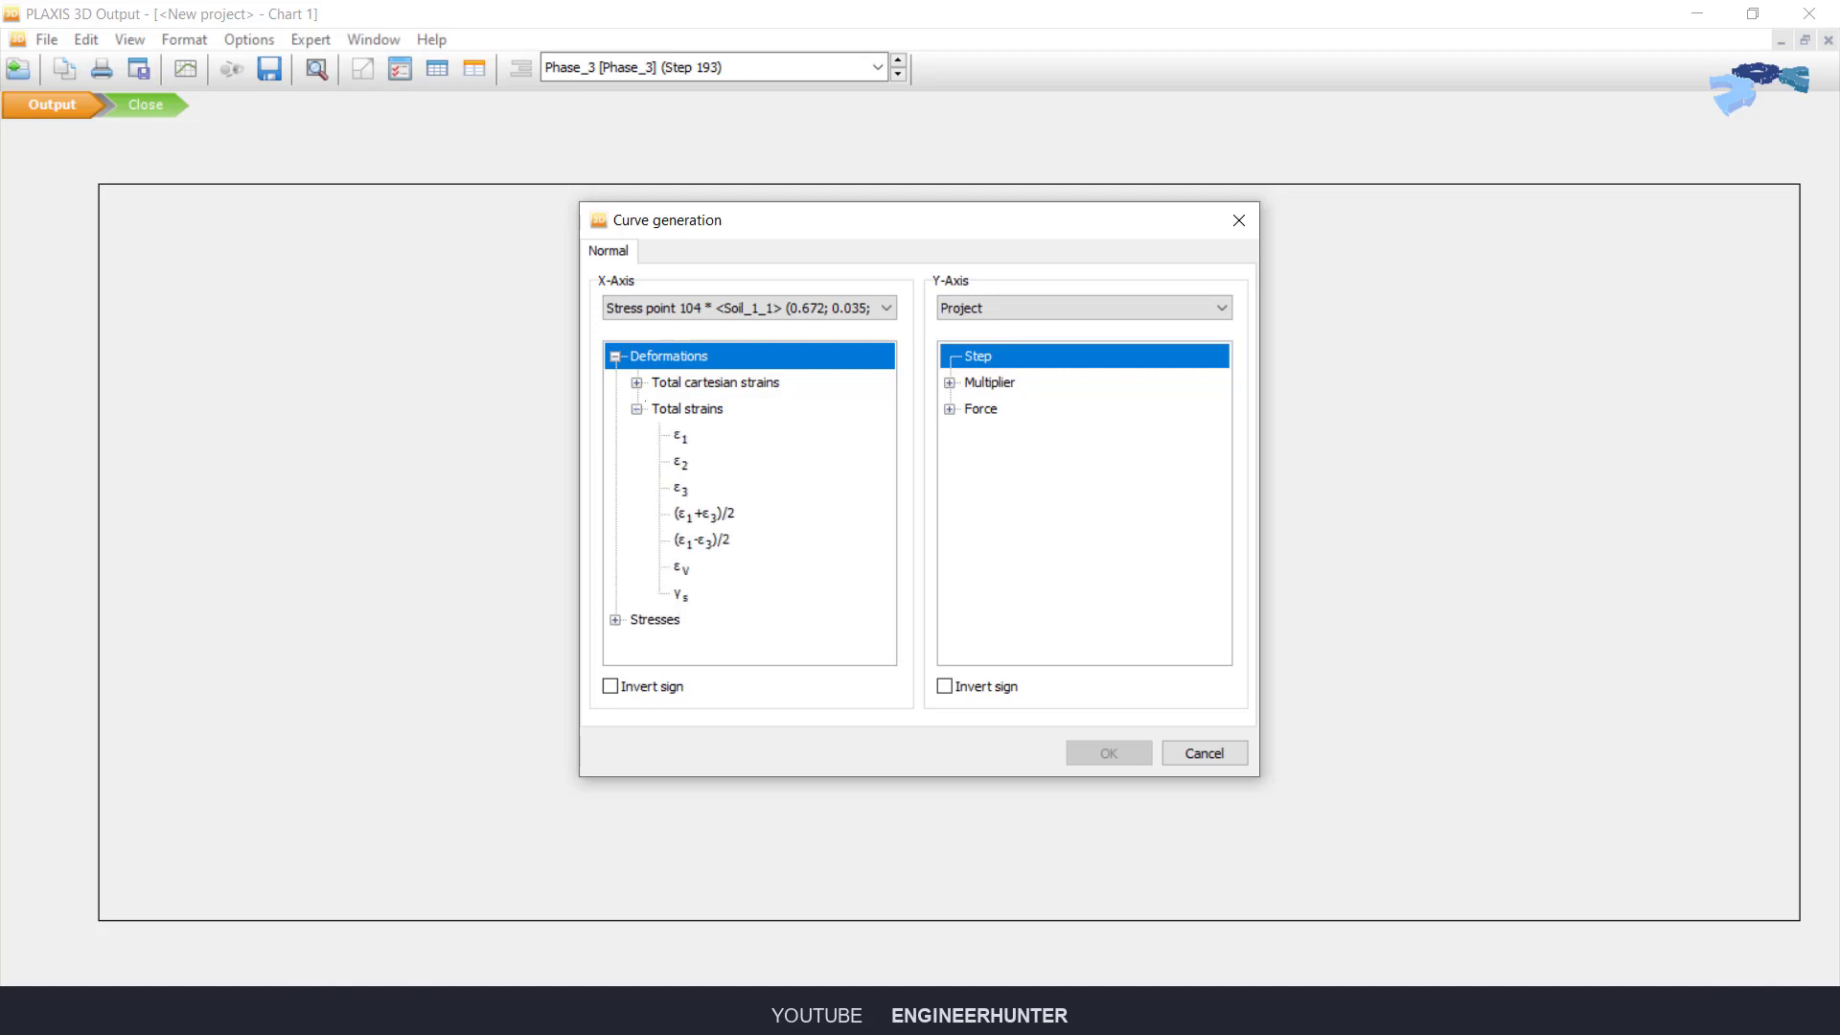
pyautogui.click(636, 409)
pyautogui.click(636, 382)
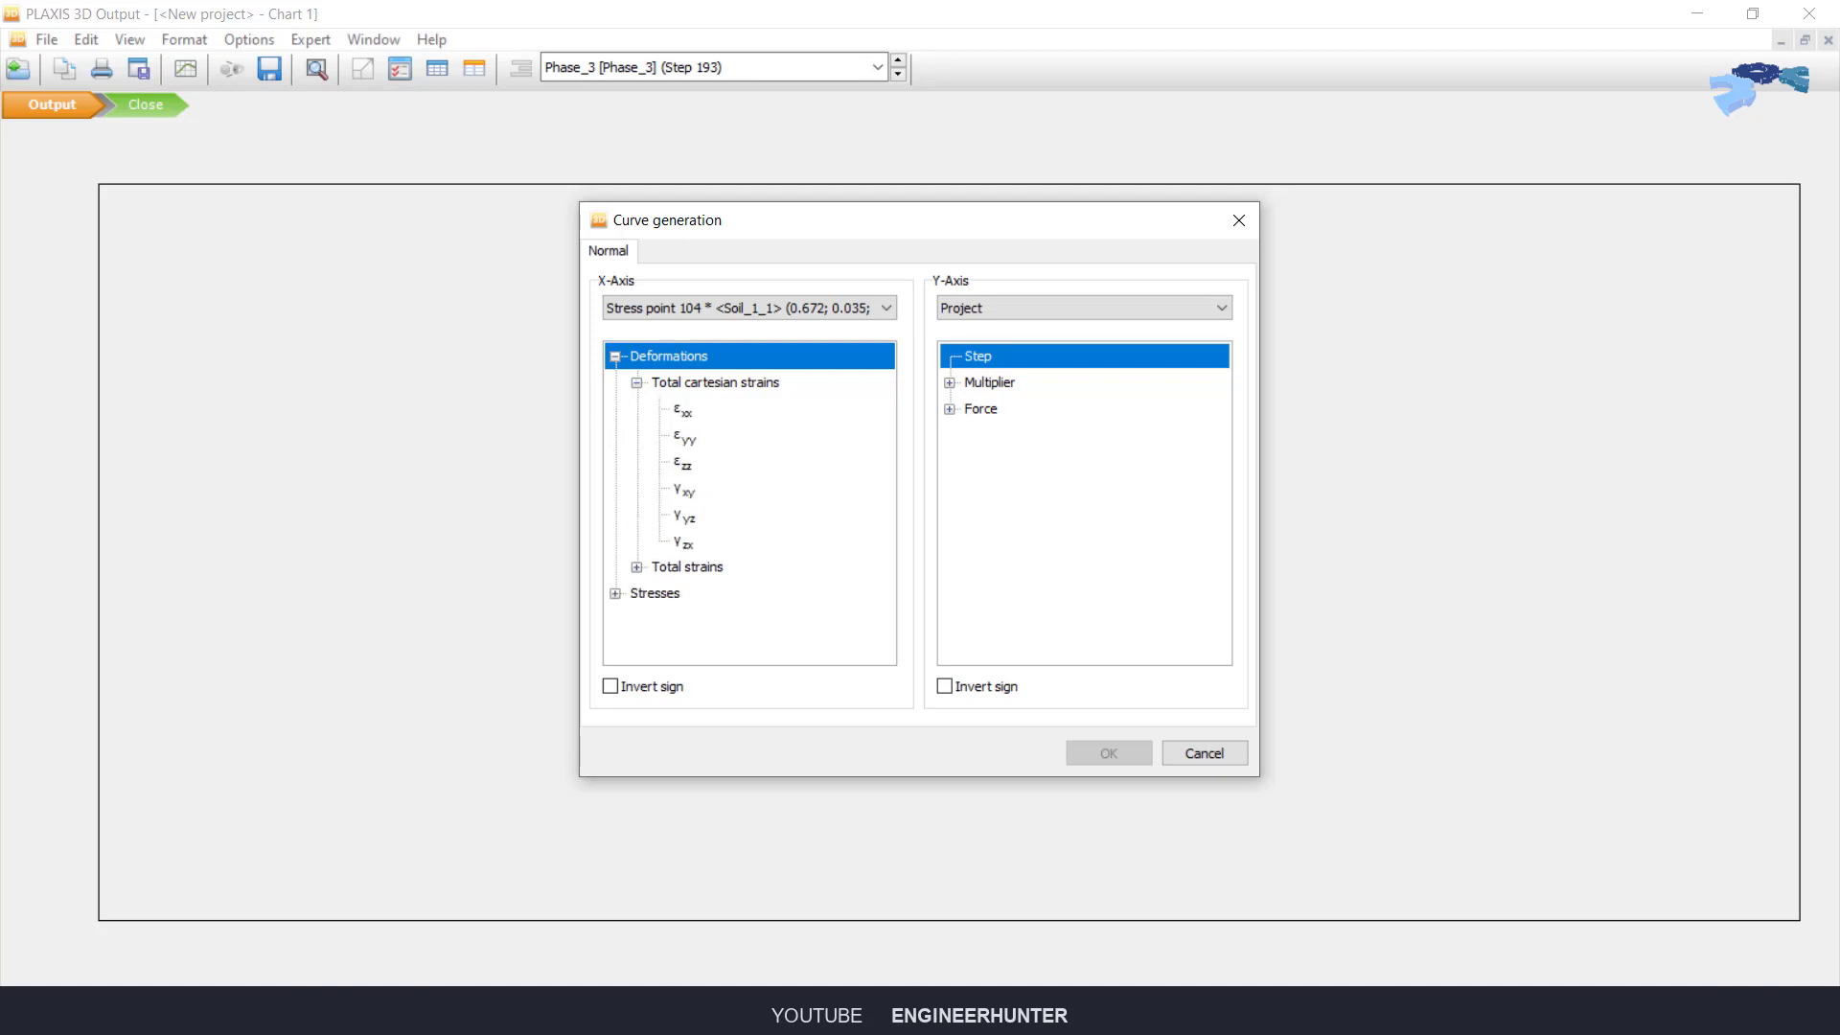
pyautogui.click(685, 463)
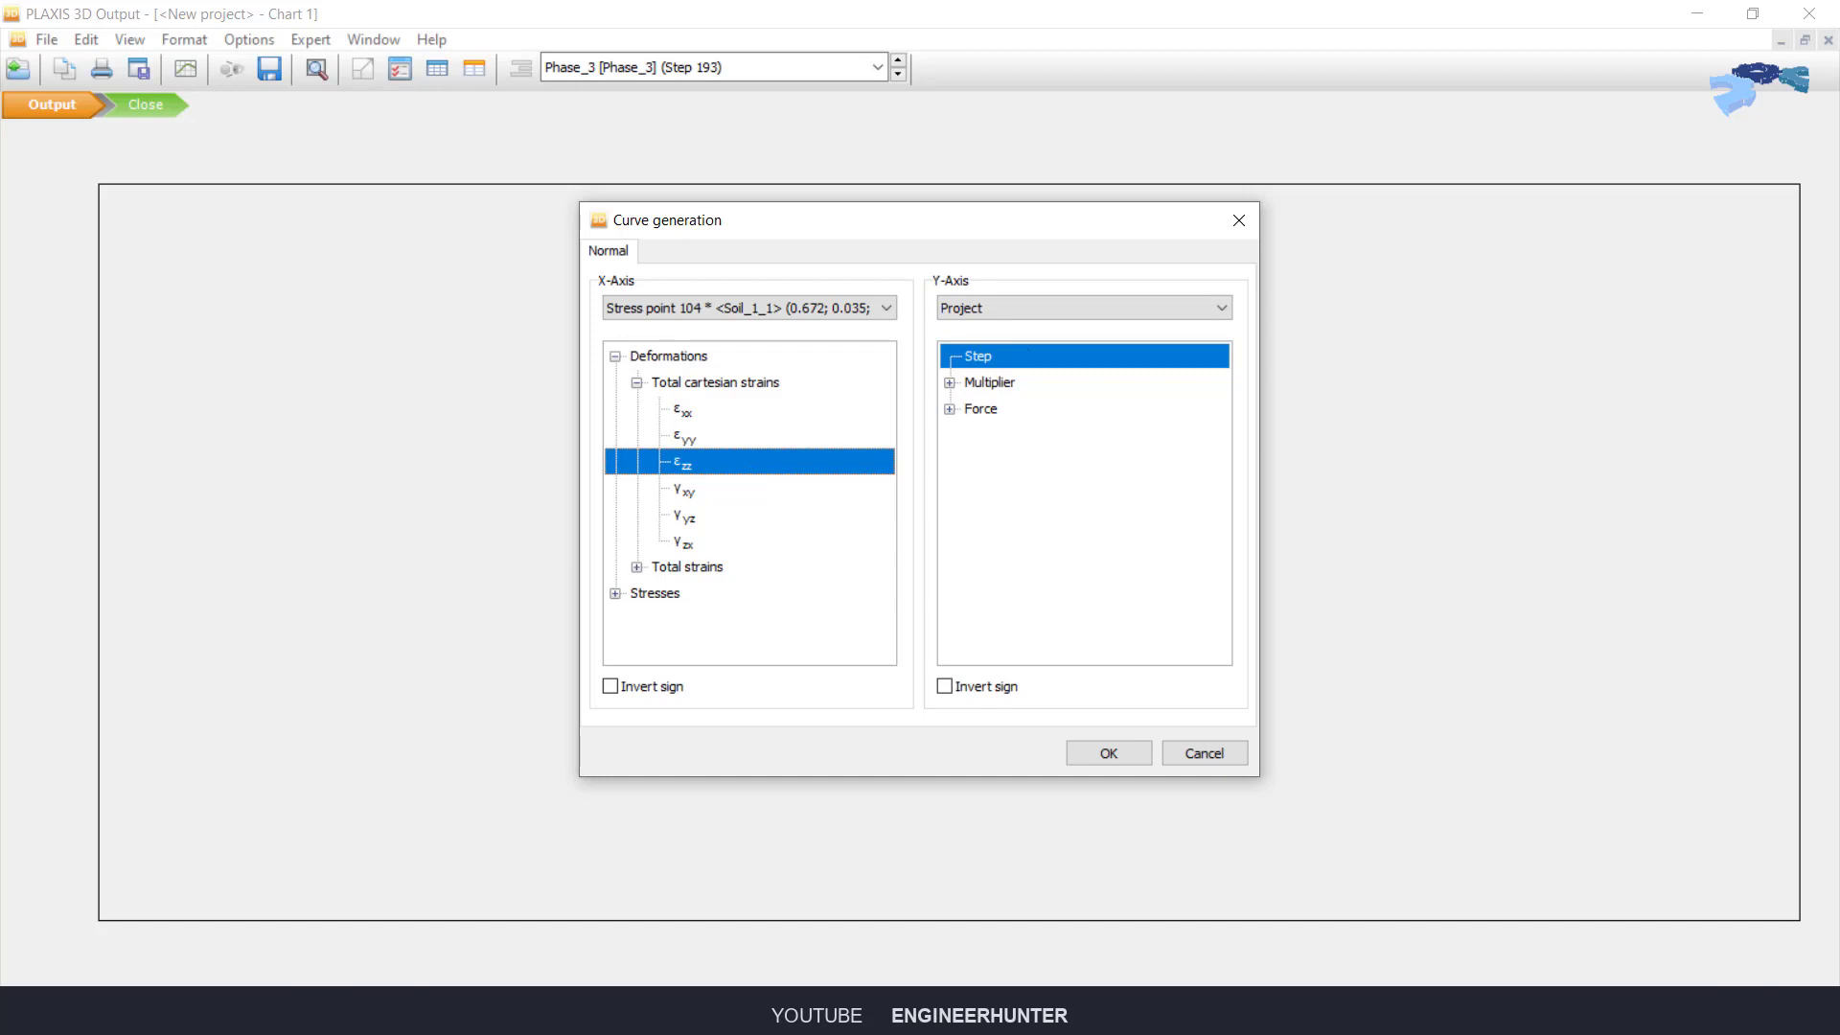
# Step: Set the Y-axis to the cartesian total stress σ_zz of stress point 104 and generate the curve
pyautogui.click(991, 310)
pyautogui.click(997, 345)
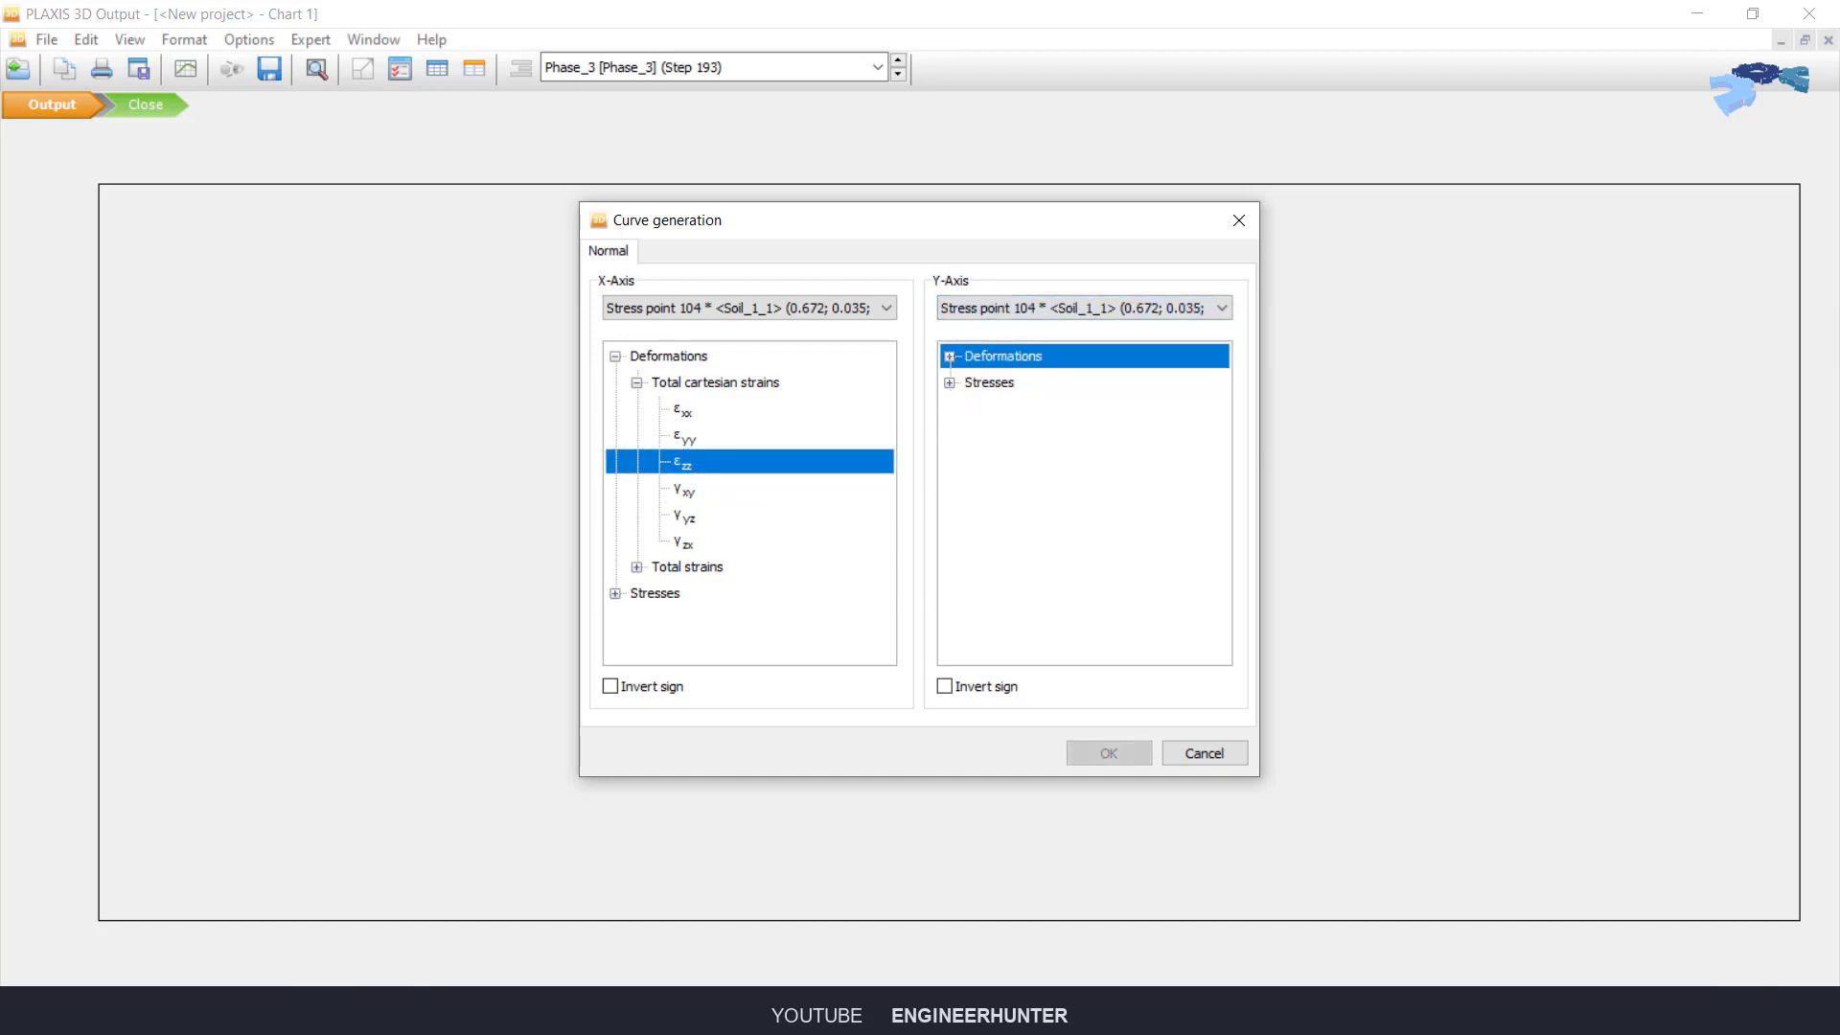
pyautogui.click(950, 382)
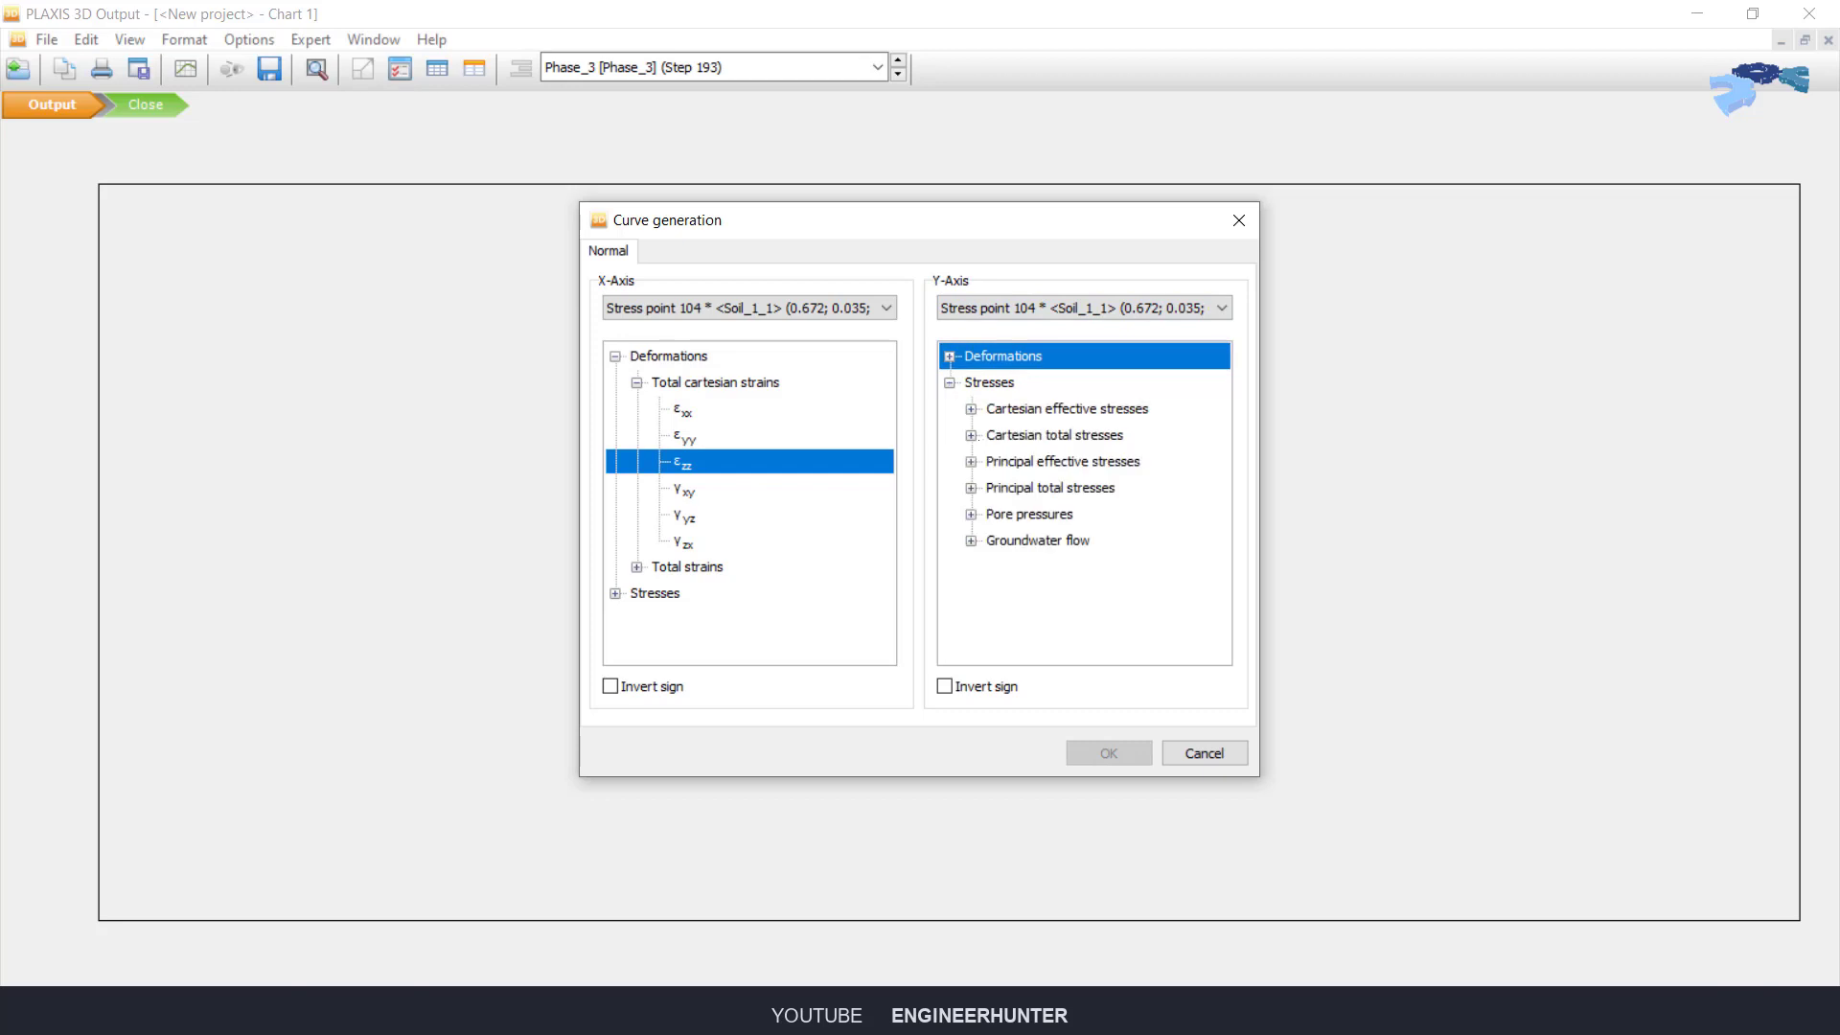
pyautogui.click(970, 435)
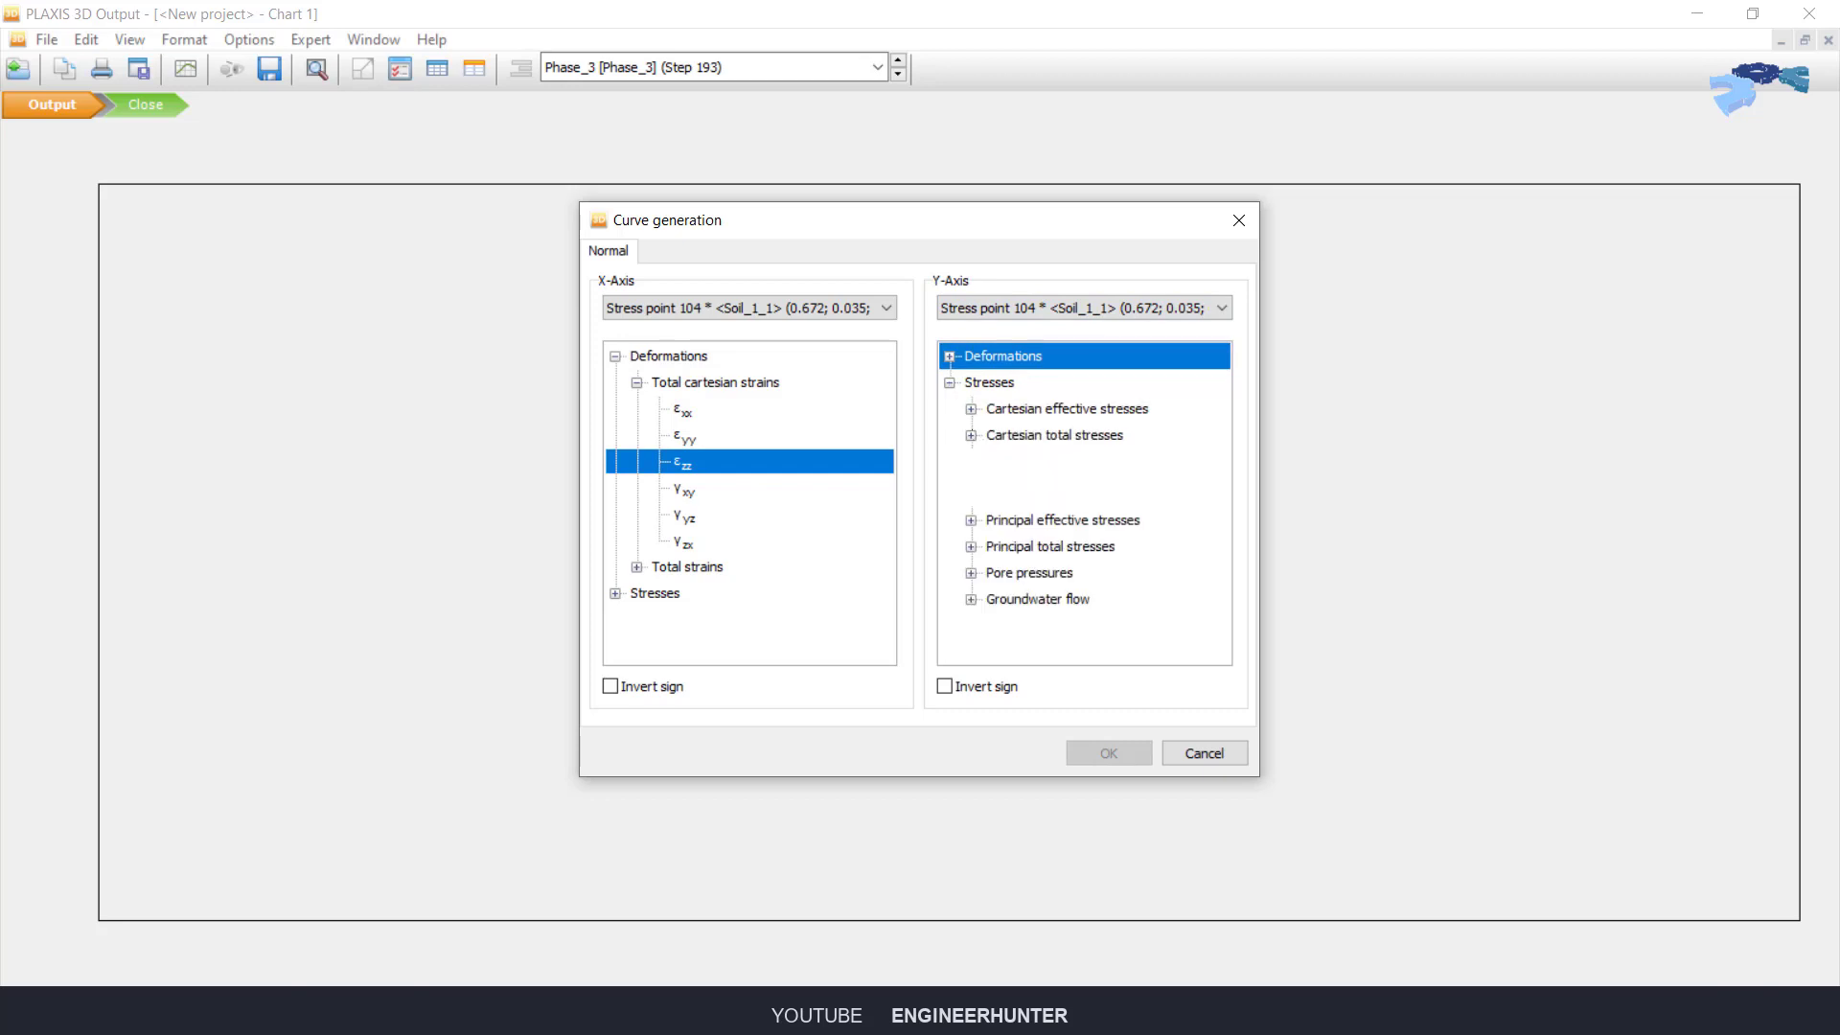
pyautogui.click(1017, 518)
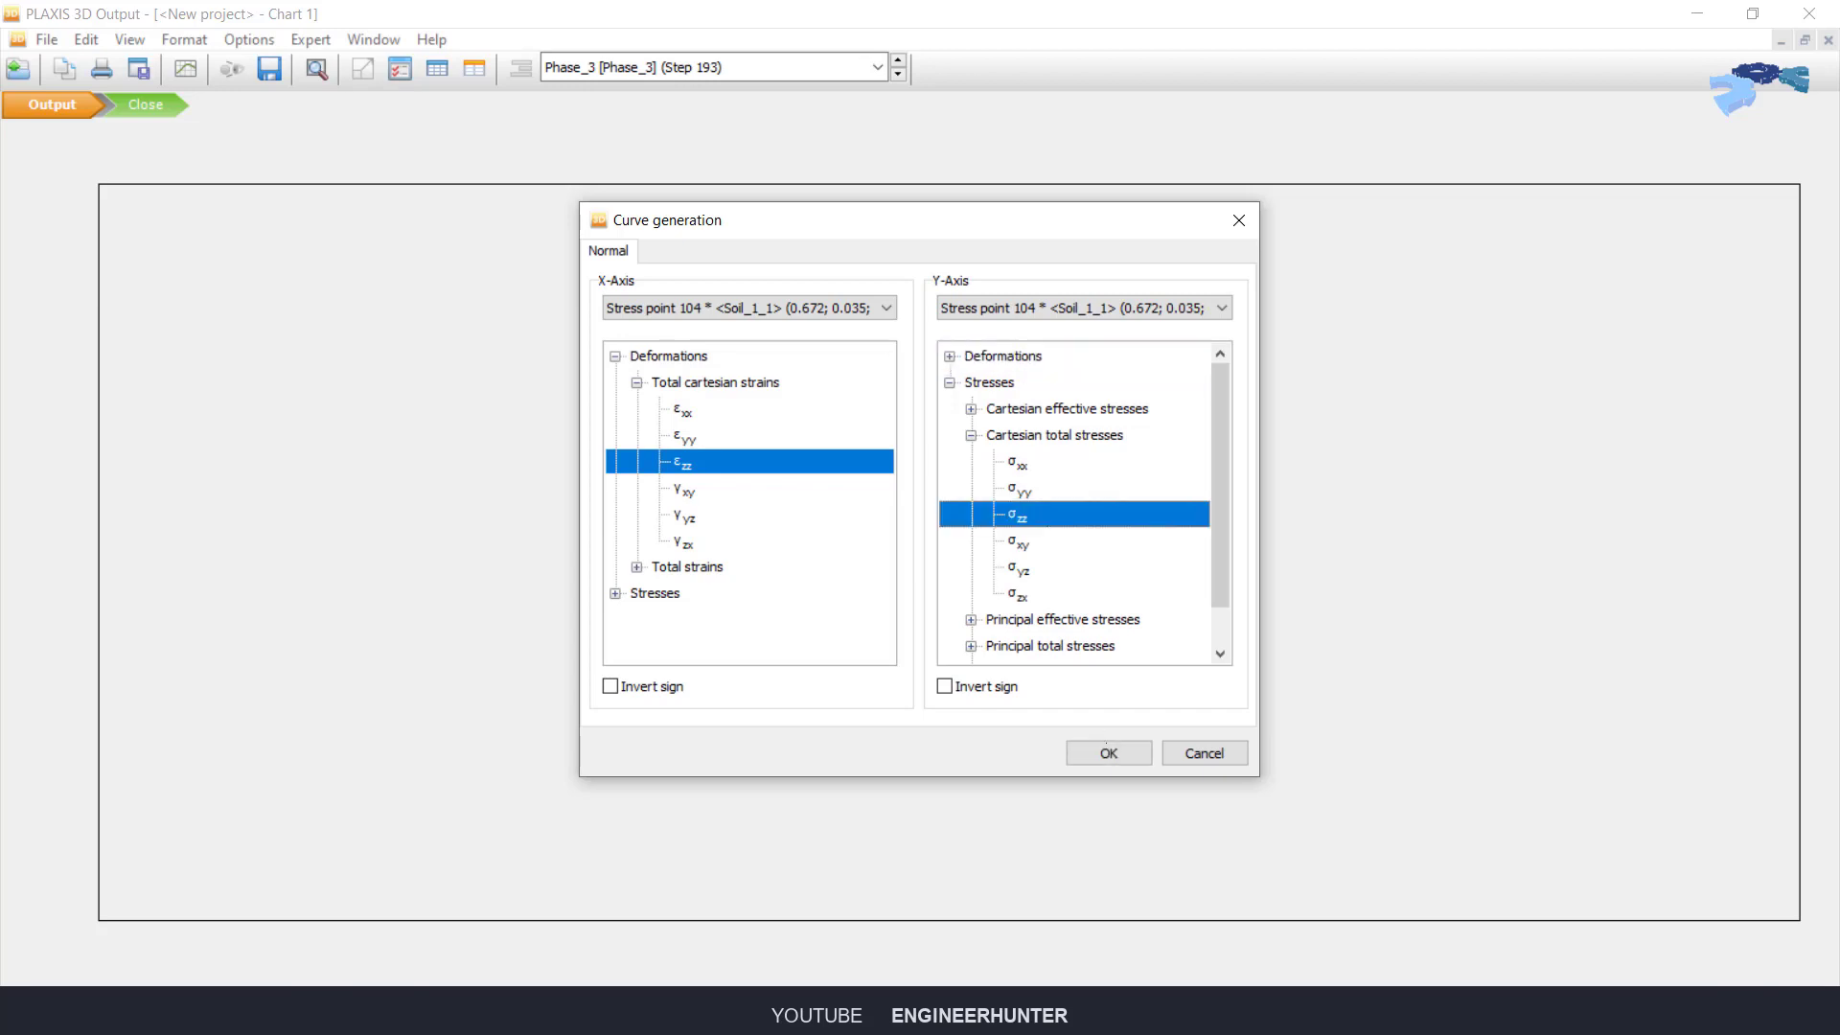
pyautogui.click(1109, 753)
# Step: Flip the chart horizontally and vertically, and exclude the initial phase and Phase_1 from the curve
pyautogui.rightClick(906, 389)
pyautogui.click(958, 515)
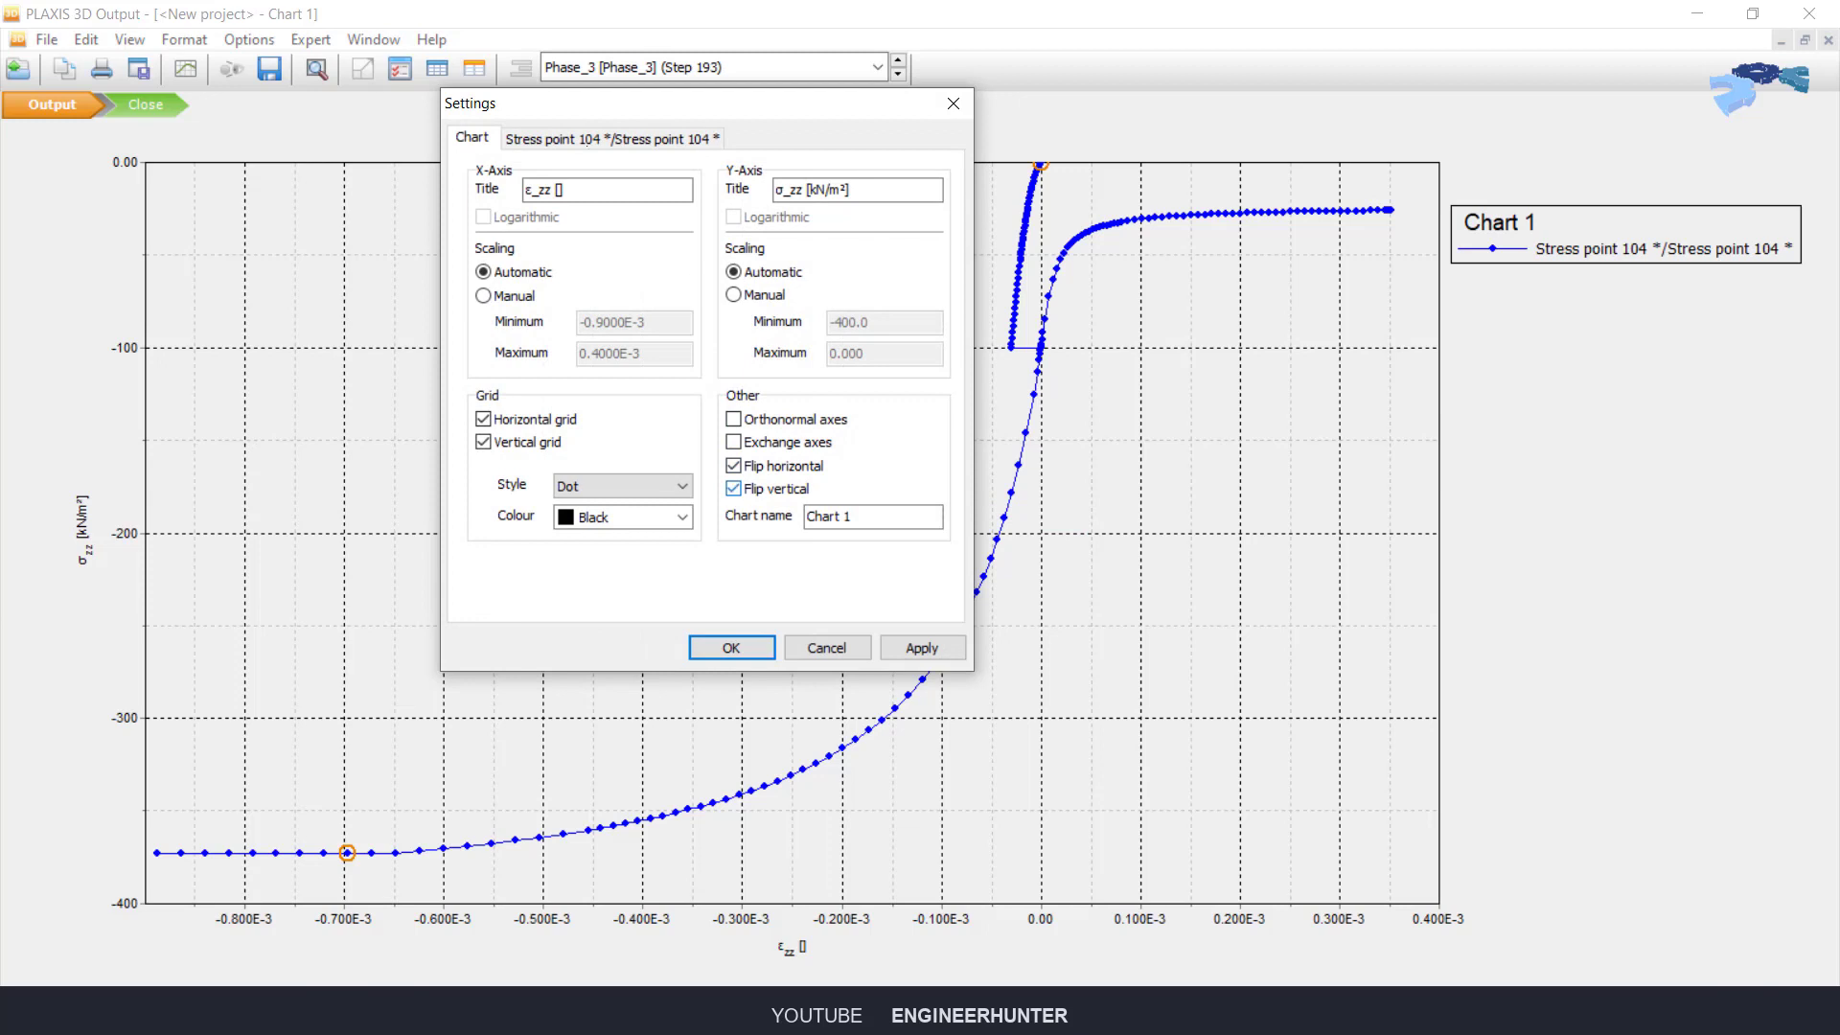
pyautogui.click(612, 139)
pyautogui.click(901, 235)
pyautogui.click(753, 396)
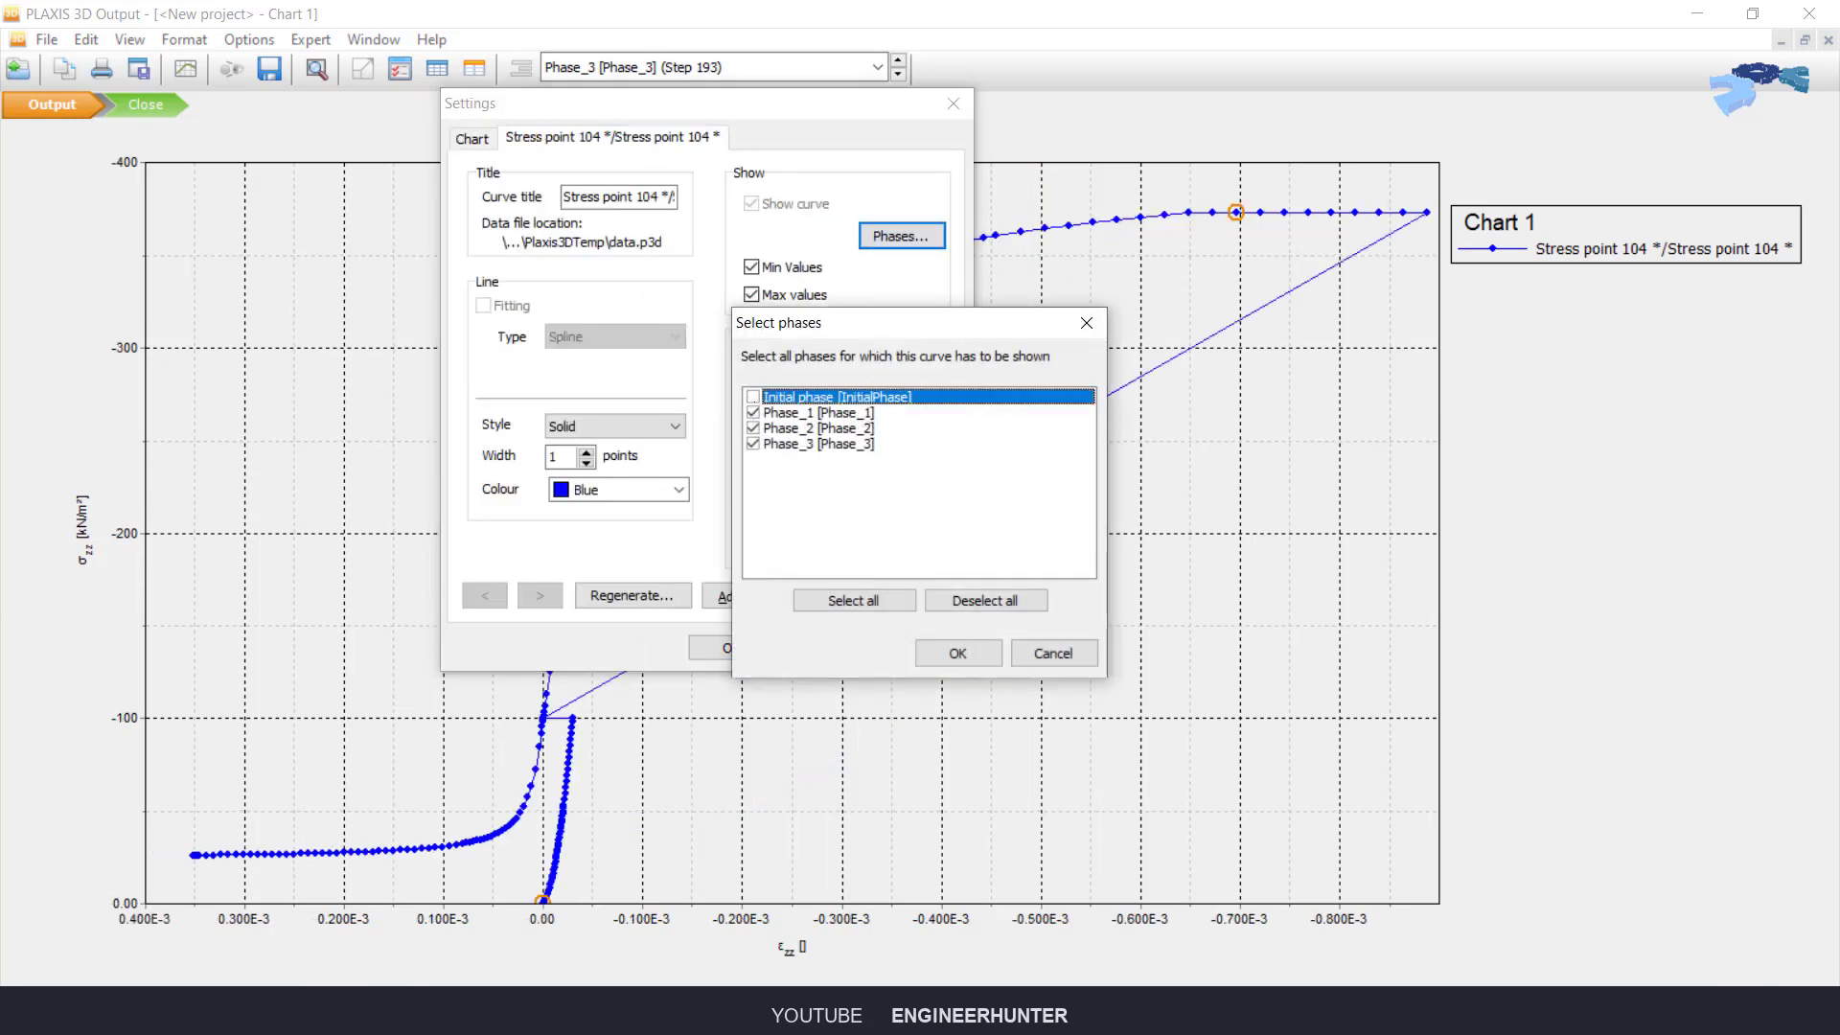
pyautogui.click(753, 412)
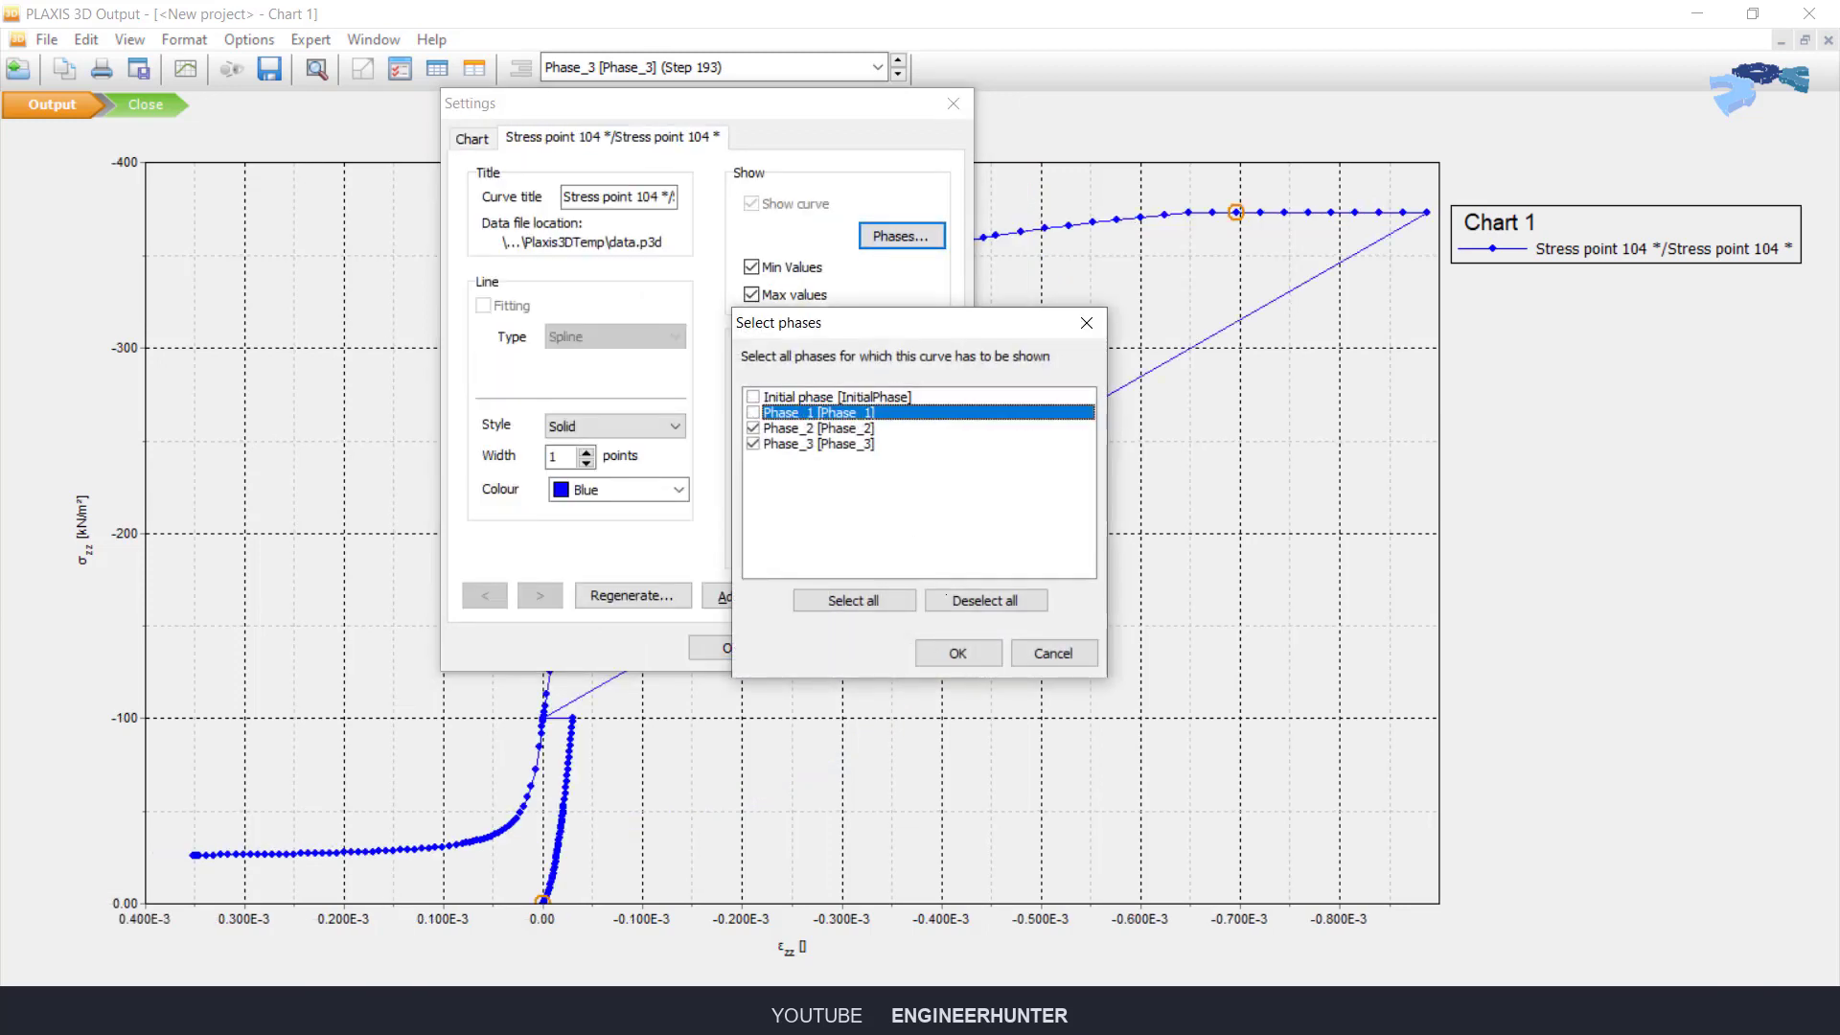
pyautogui.click(957, 652)
pyautogui.click(728, 648)
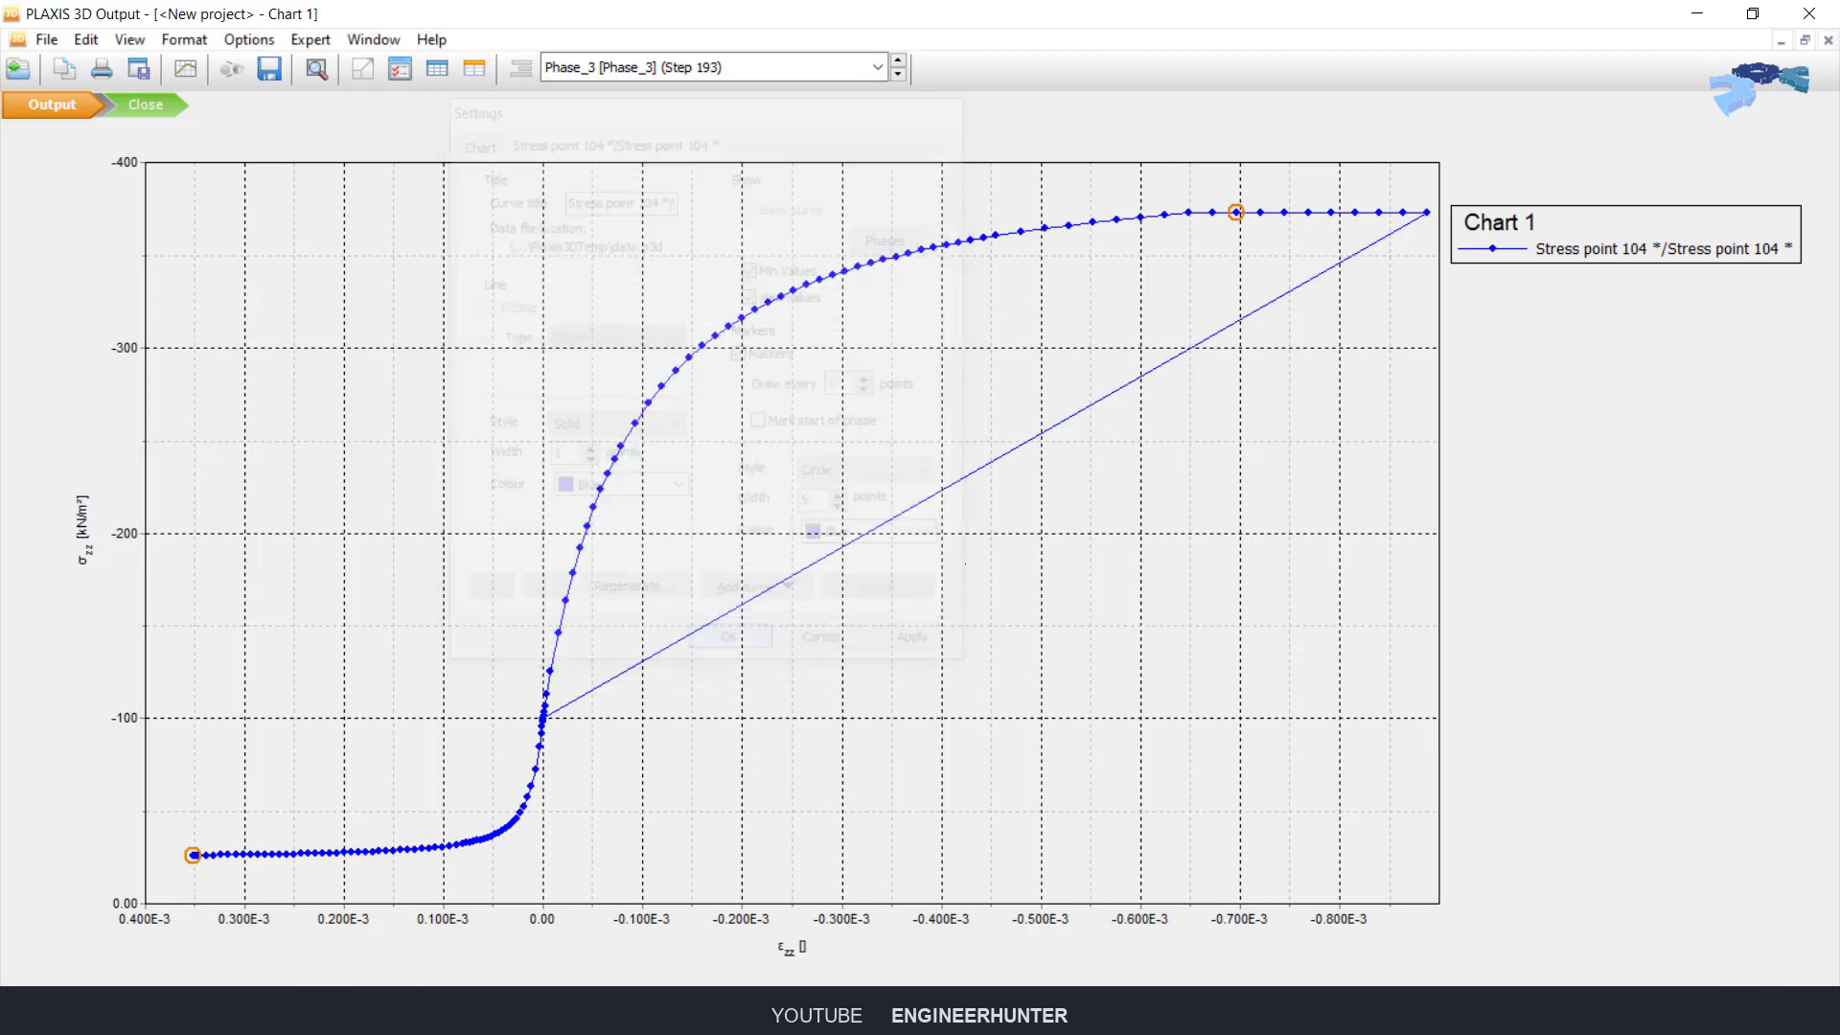
# Step: Compare the curve's compression and extension failure stresses with Table 1 and Figure 2 in the validation PDF, and switch to PLAXIS 2D
pyautogui.moveTo(1425, 213)
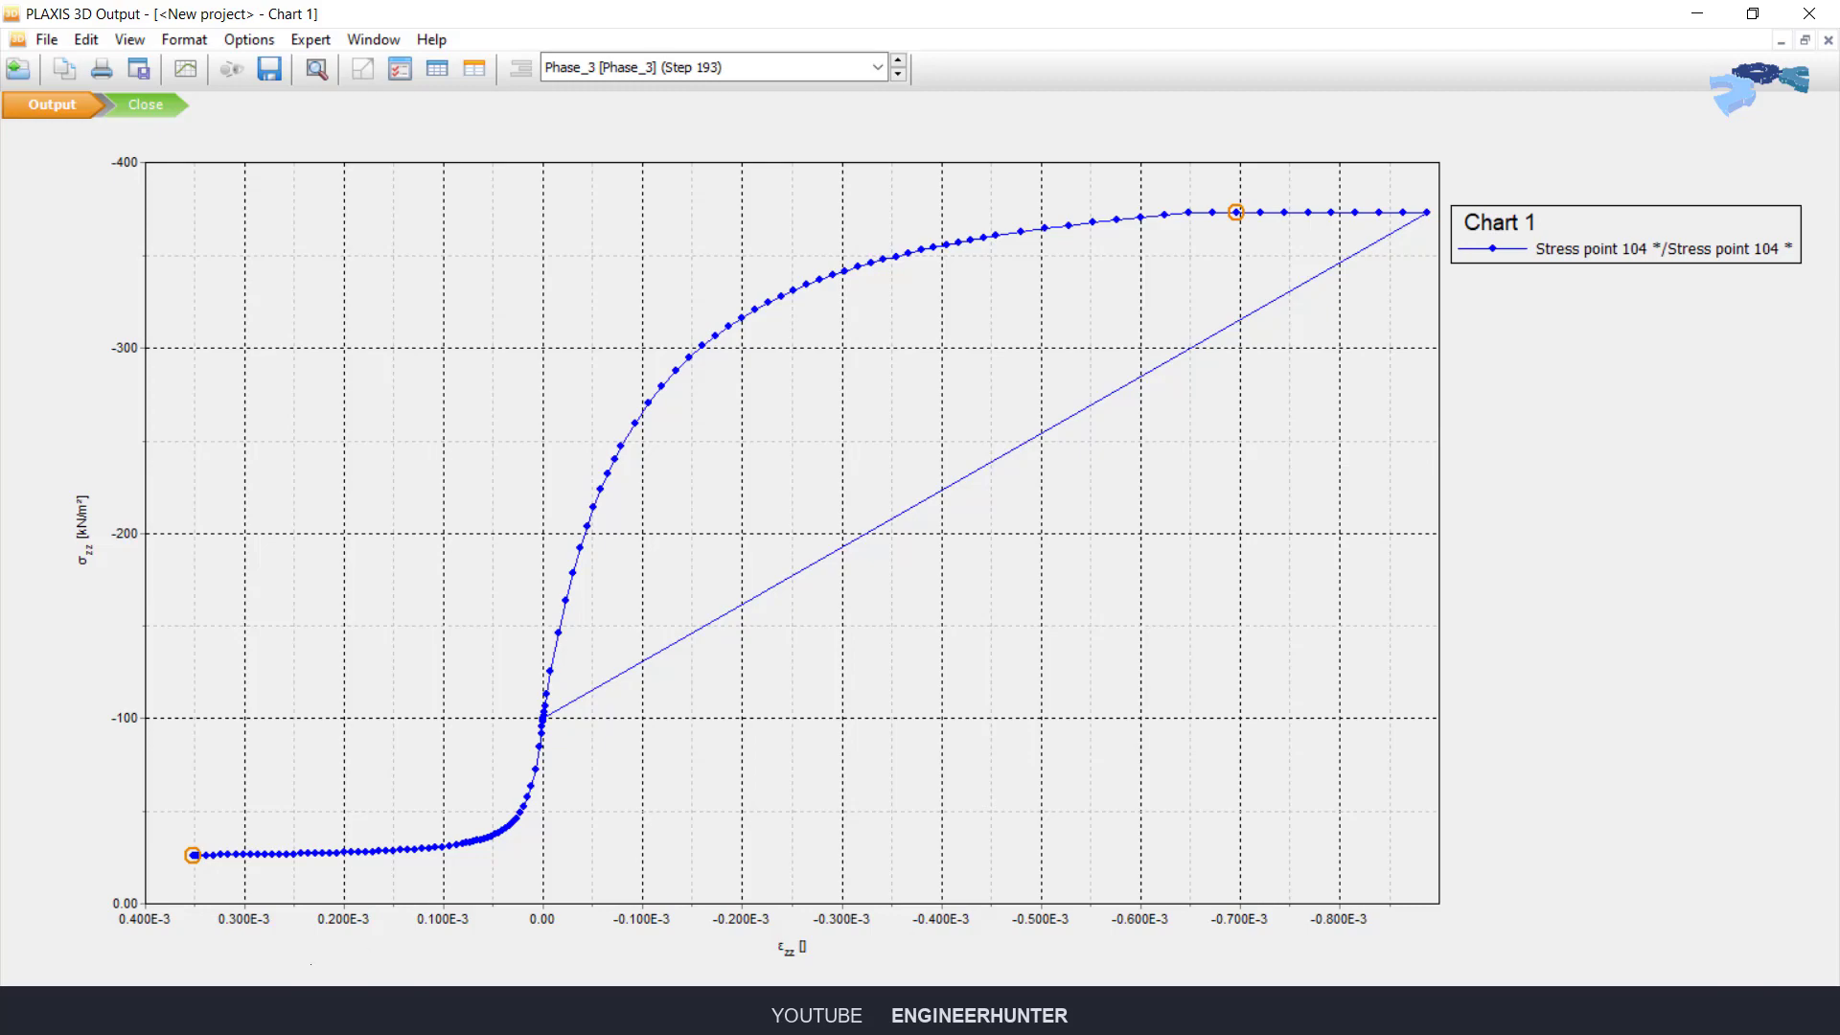
pyautogui.click(310, 1006)
pyautogui.scroll(-11, 768, 443)
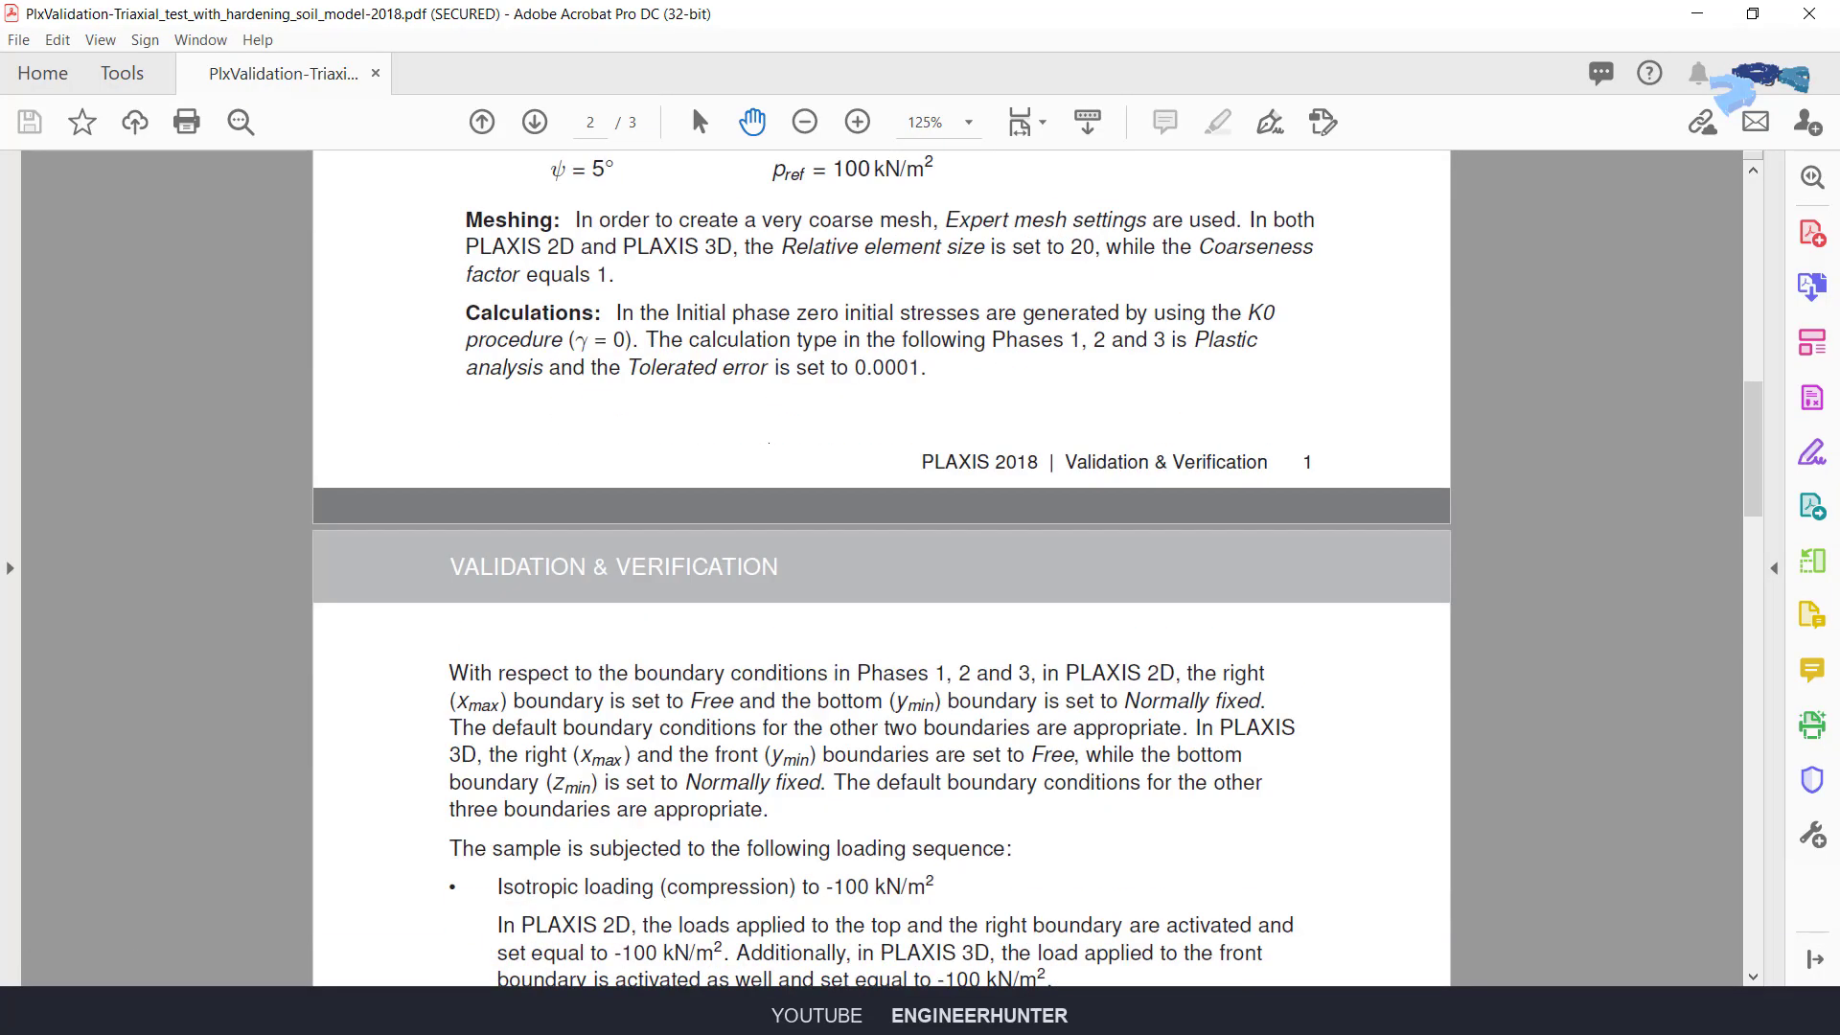
pyautogui.scroll(-10, 882, 565)
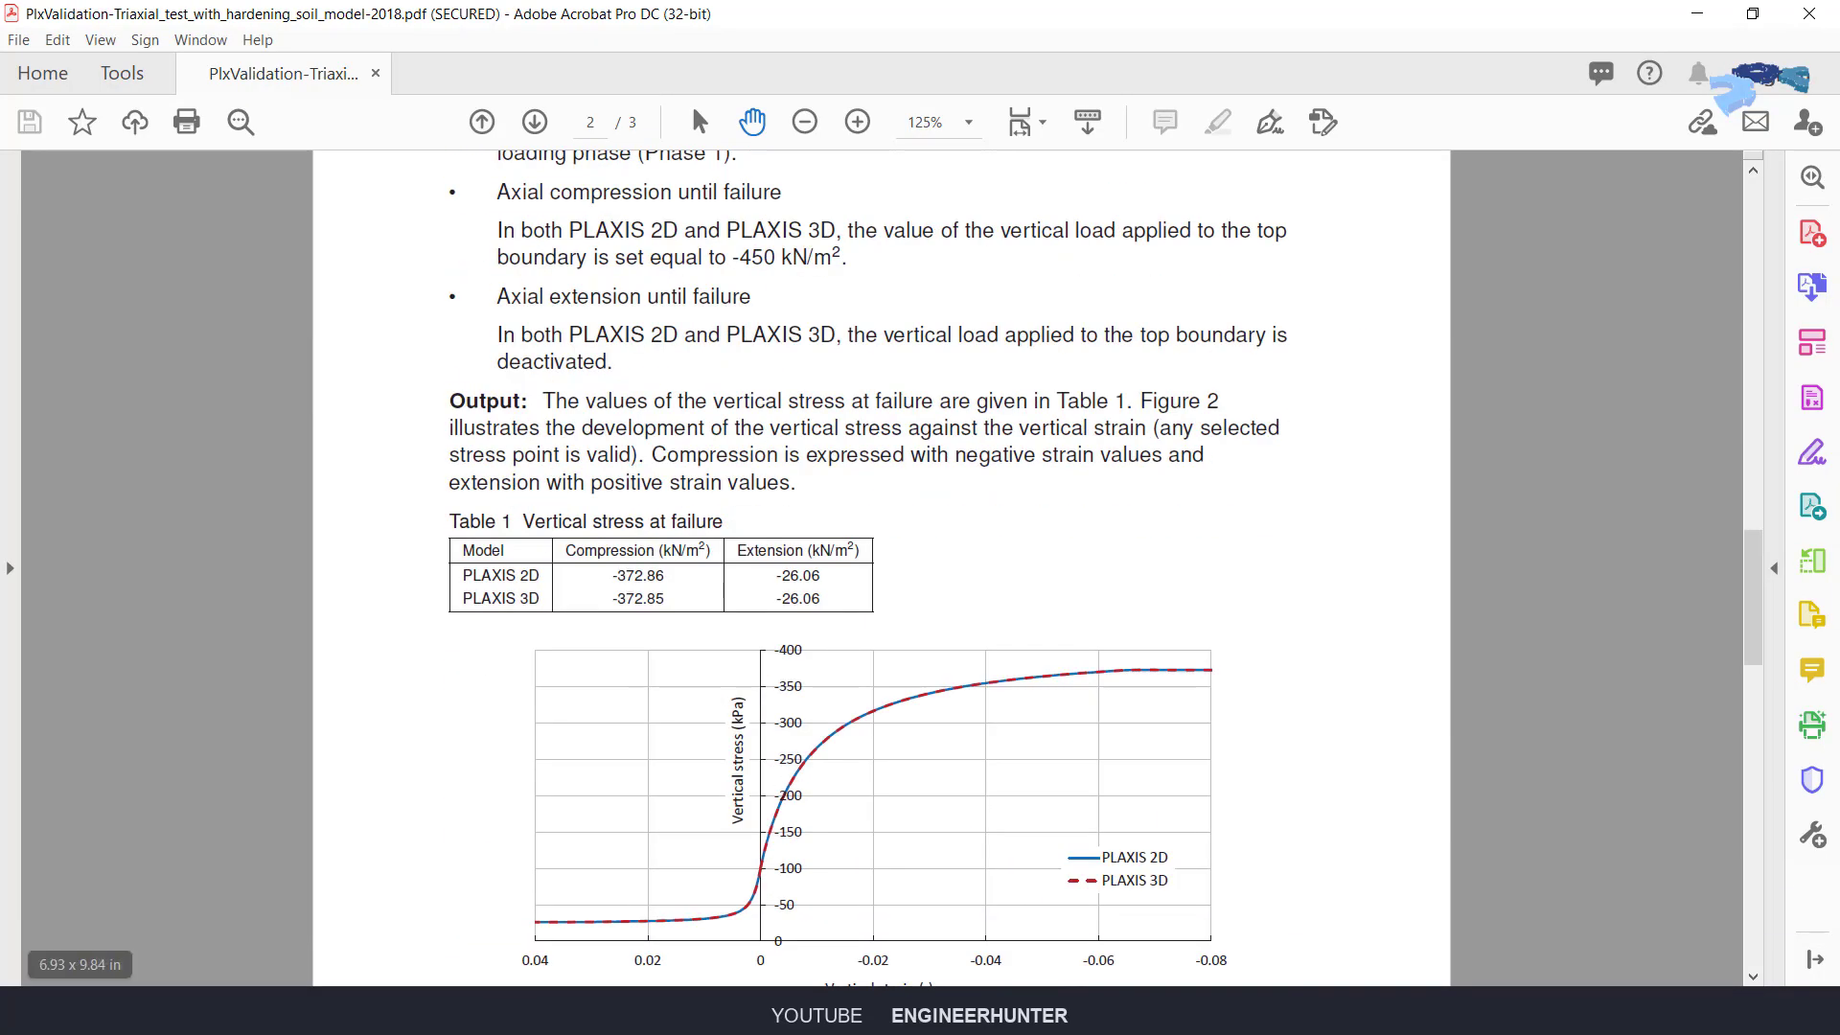
pyautogui.hotkey('alt', 'Tab')
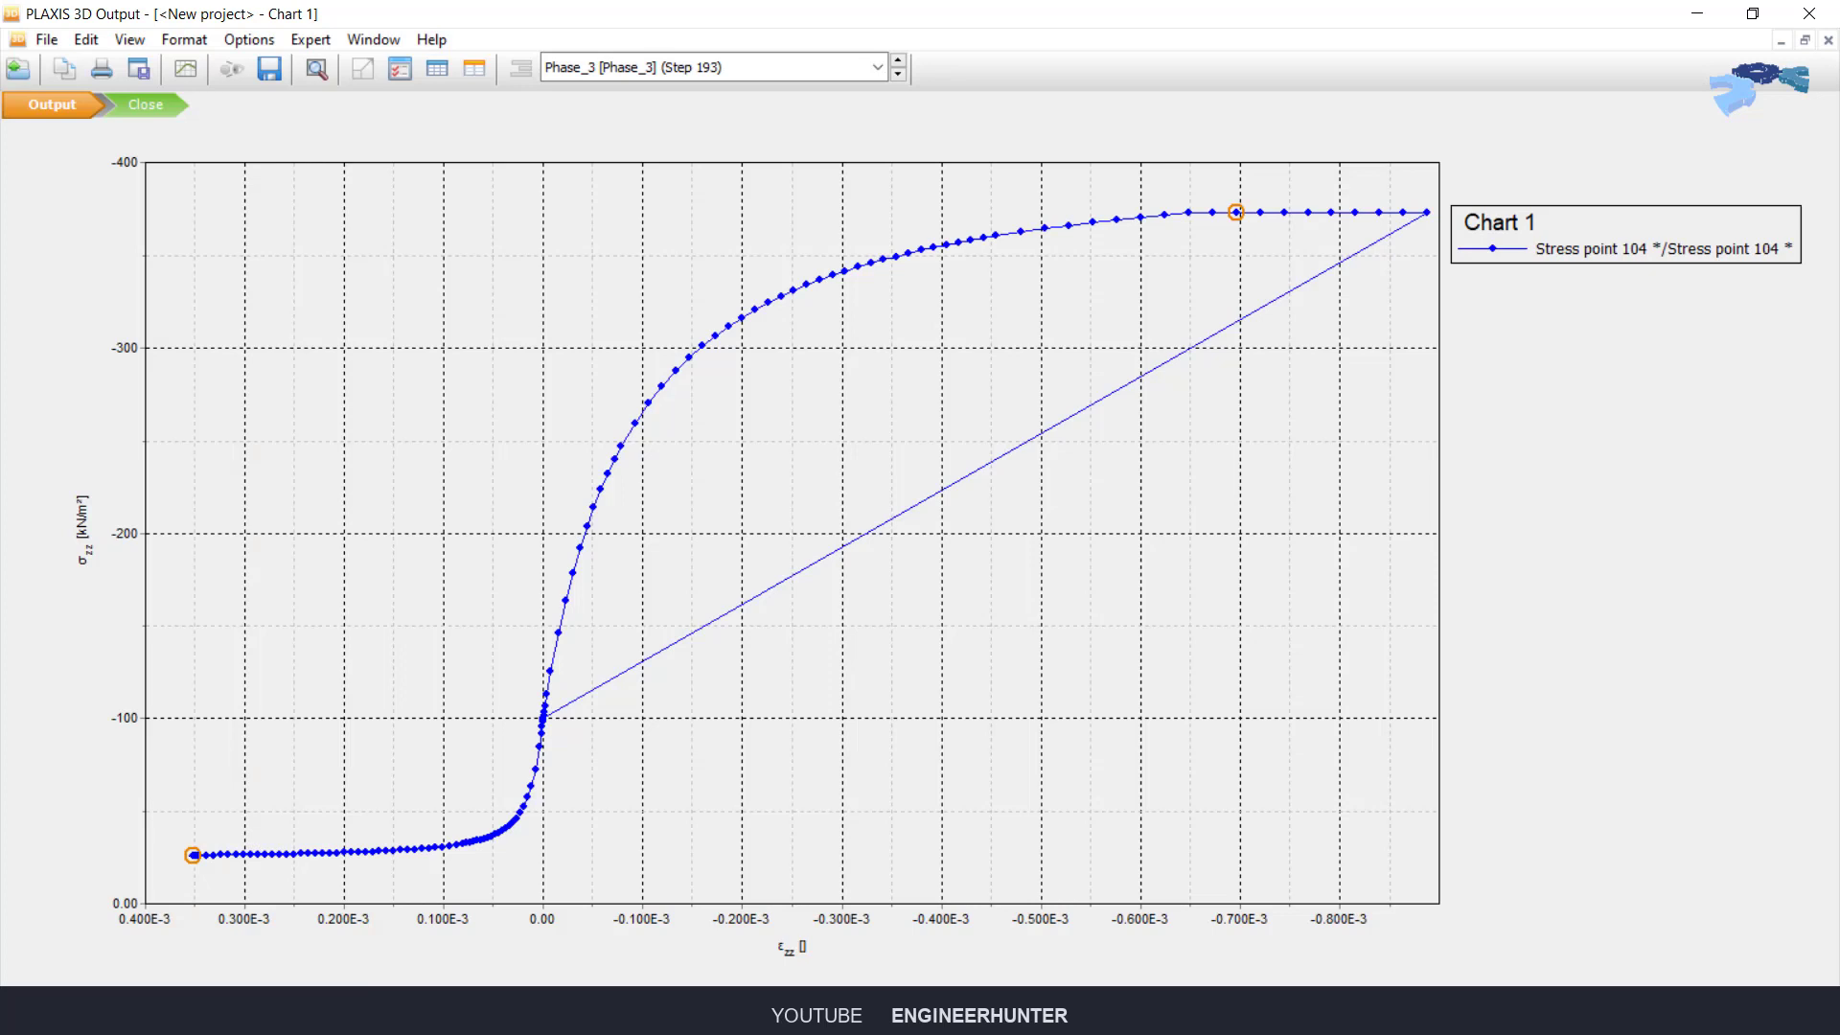
pyautogui.moveTo(192, 855)
pyautogui.hotkey('alt', 'Tab')
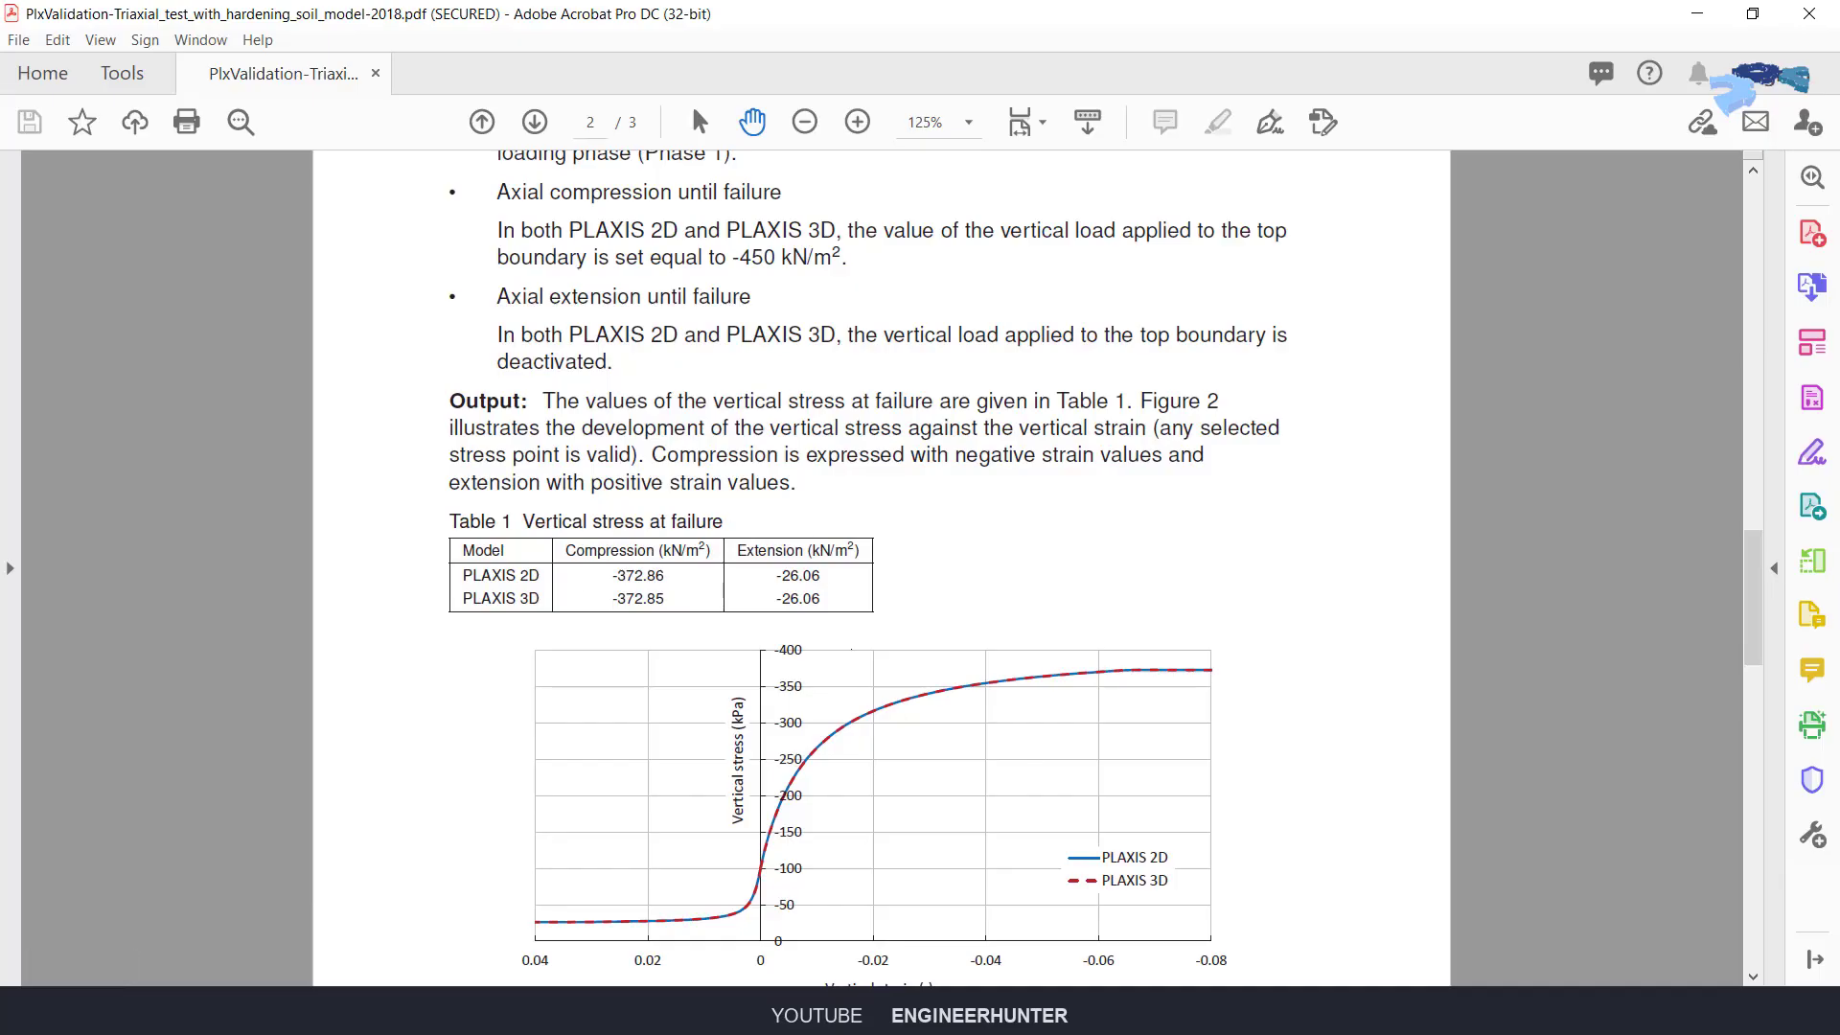
pyautogui.scroll(-2, 881, 565)
pyautogui.hotkey('alt', 'Tab')
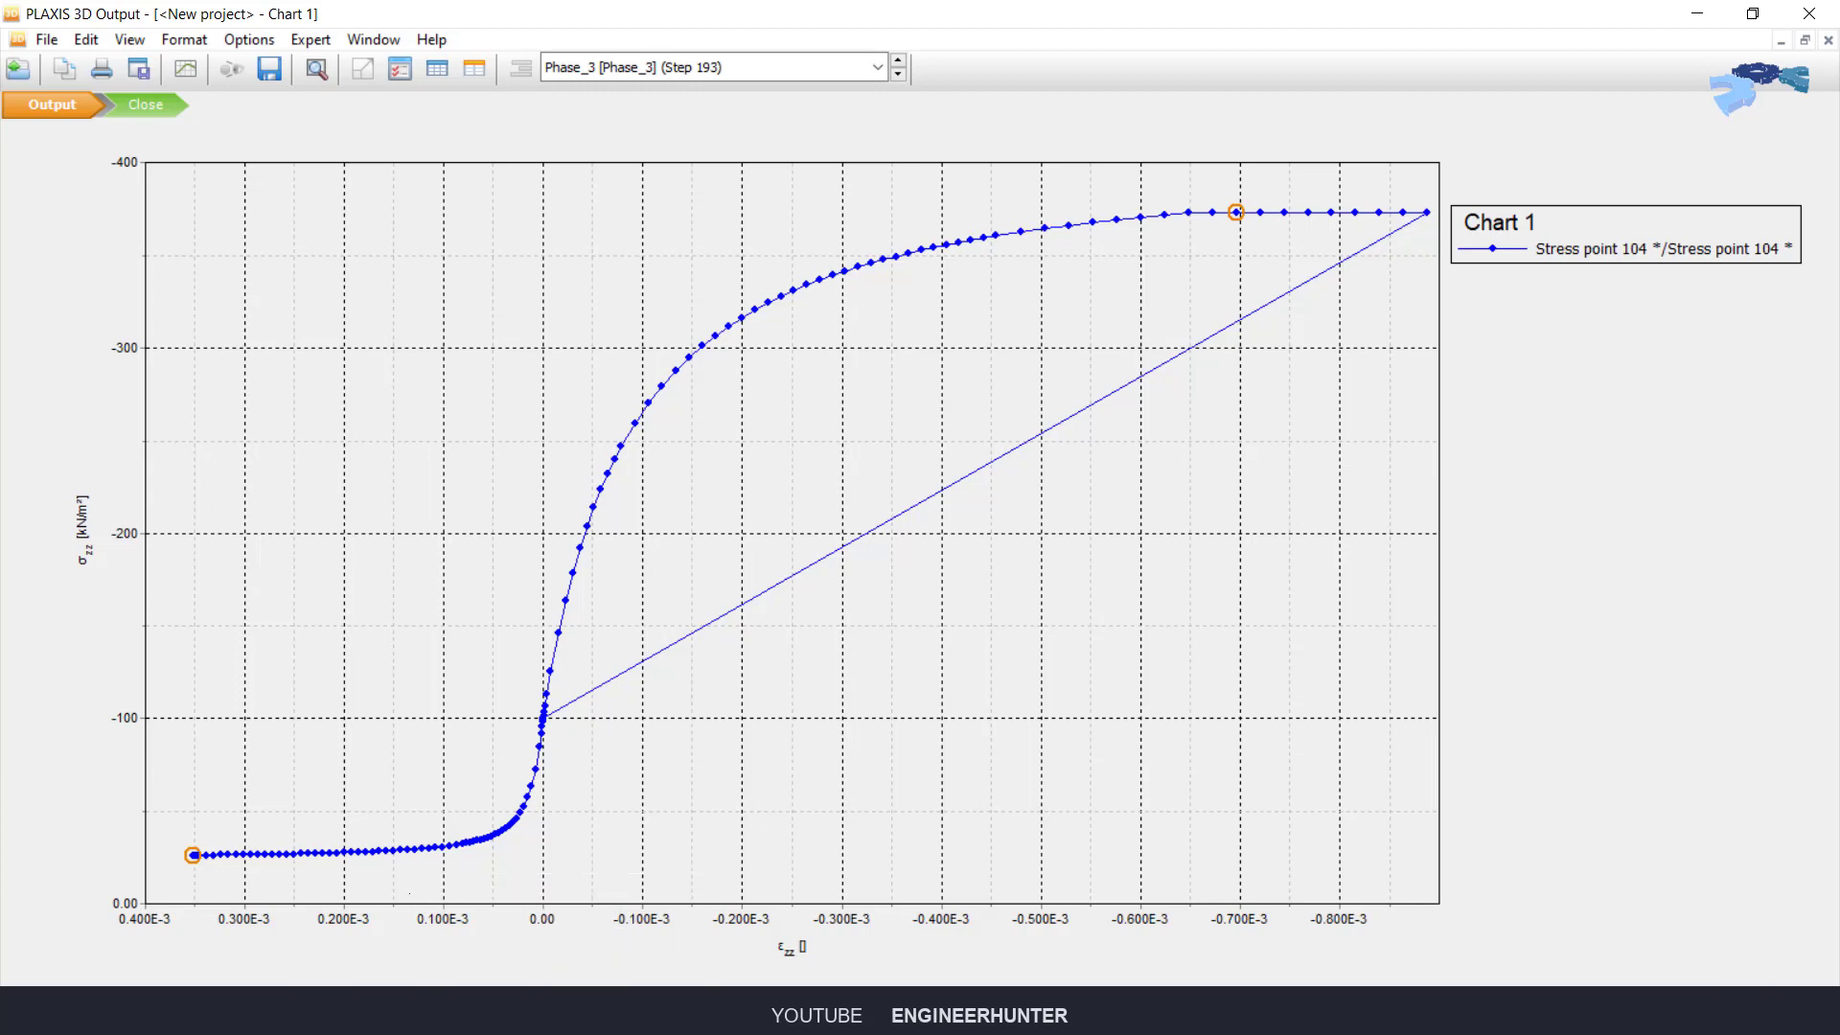
pyautogui.hotkey('alt', 'Tab')
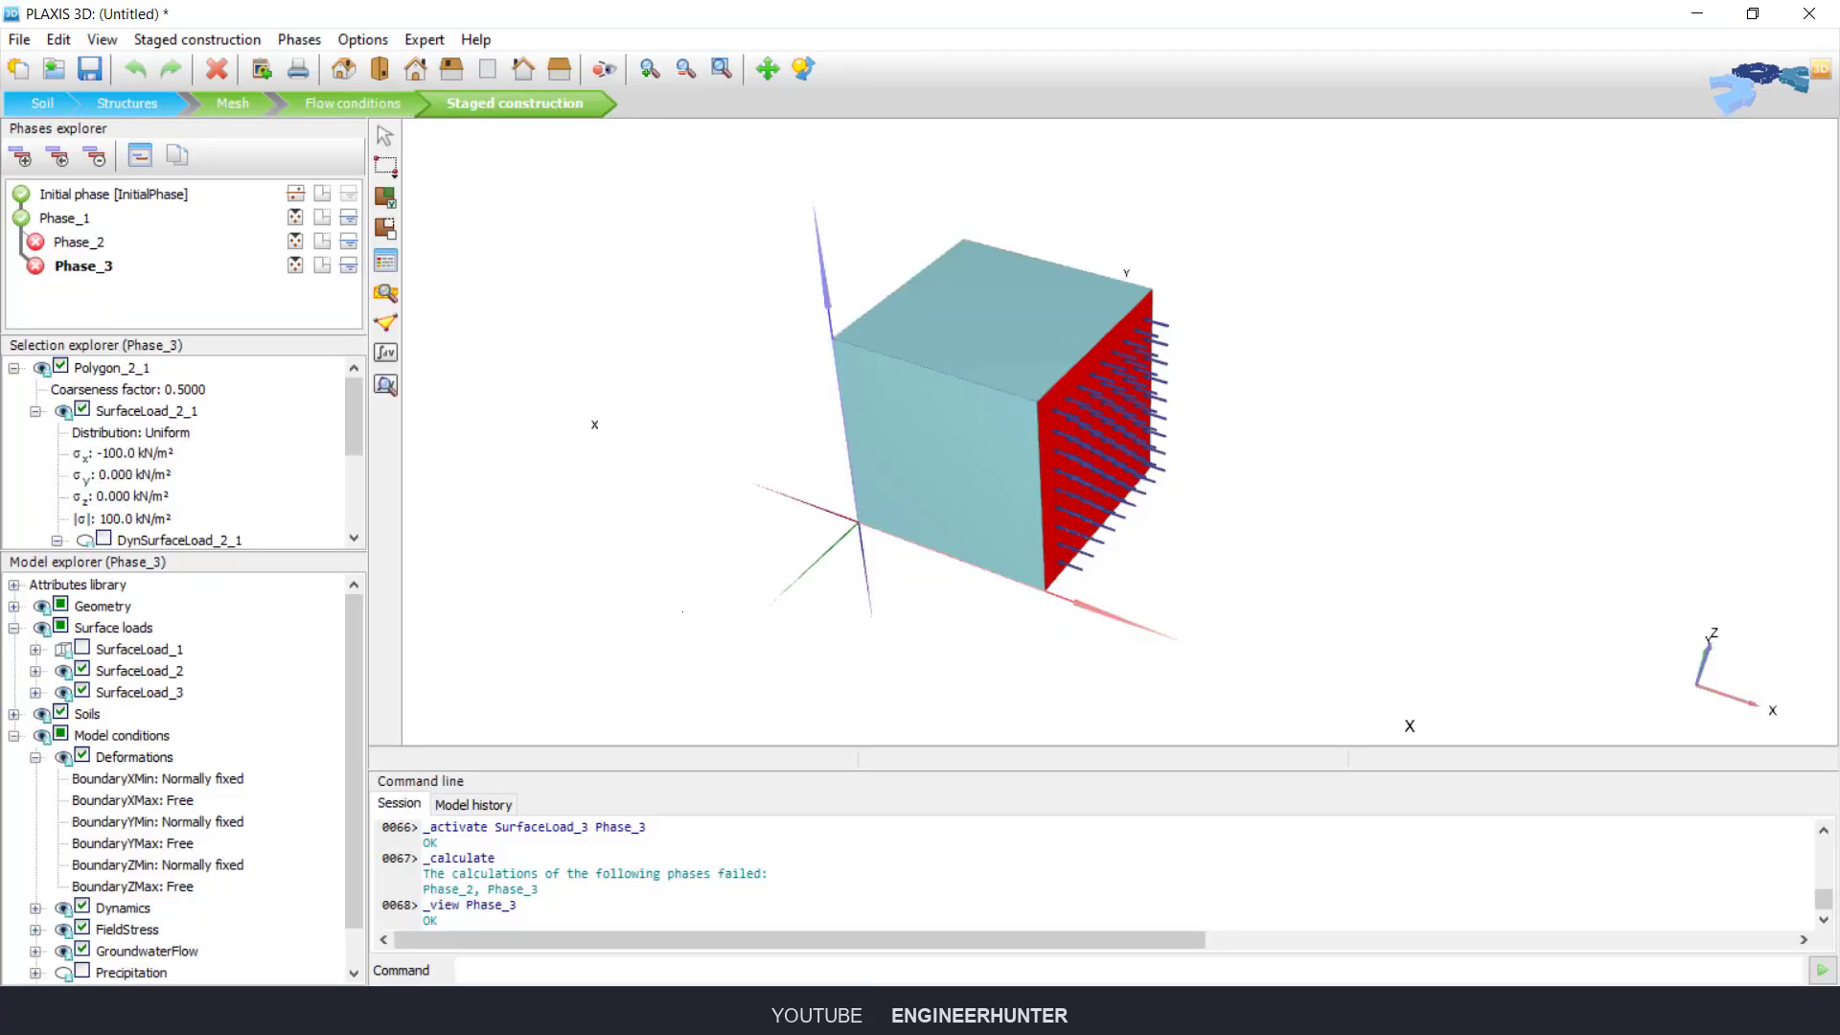
pyautogui.hotkey('alt', 'Tab')
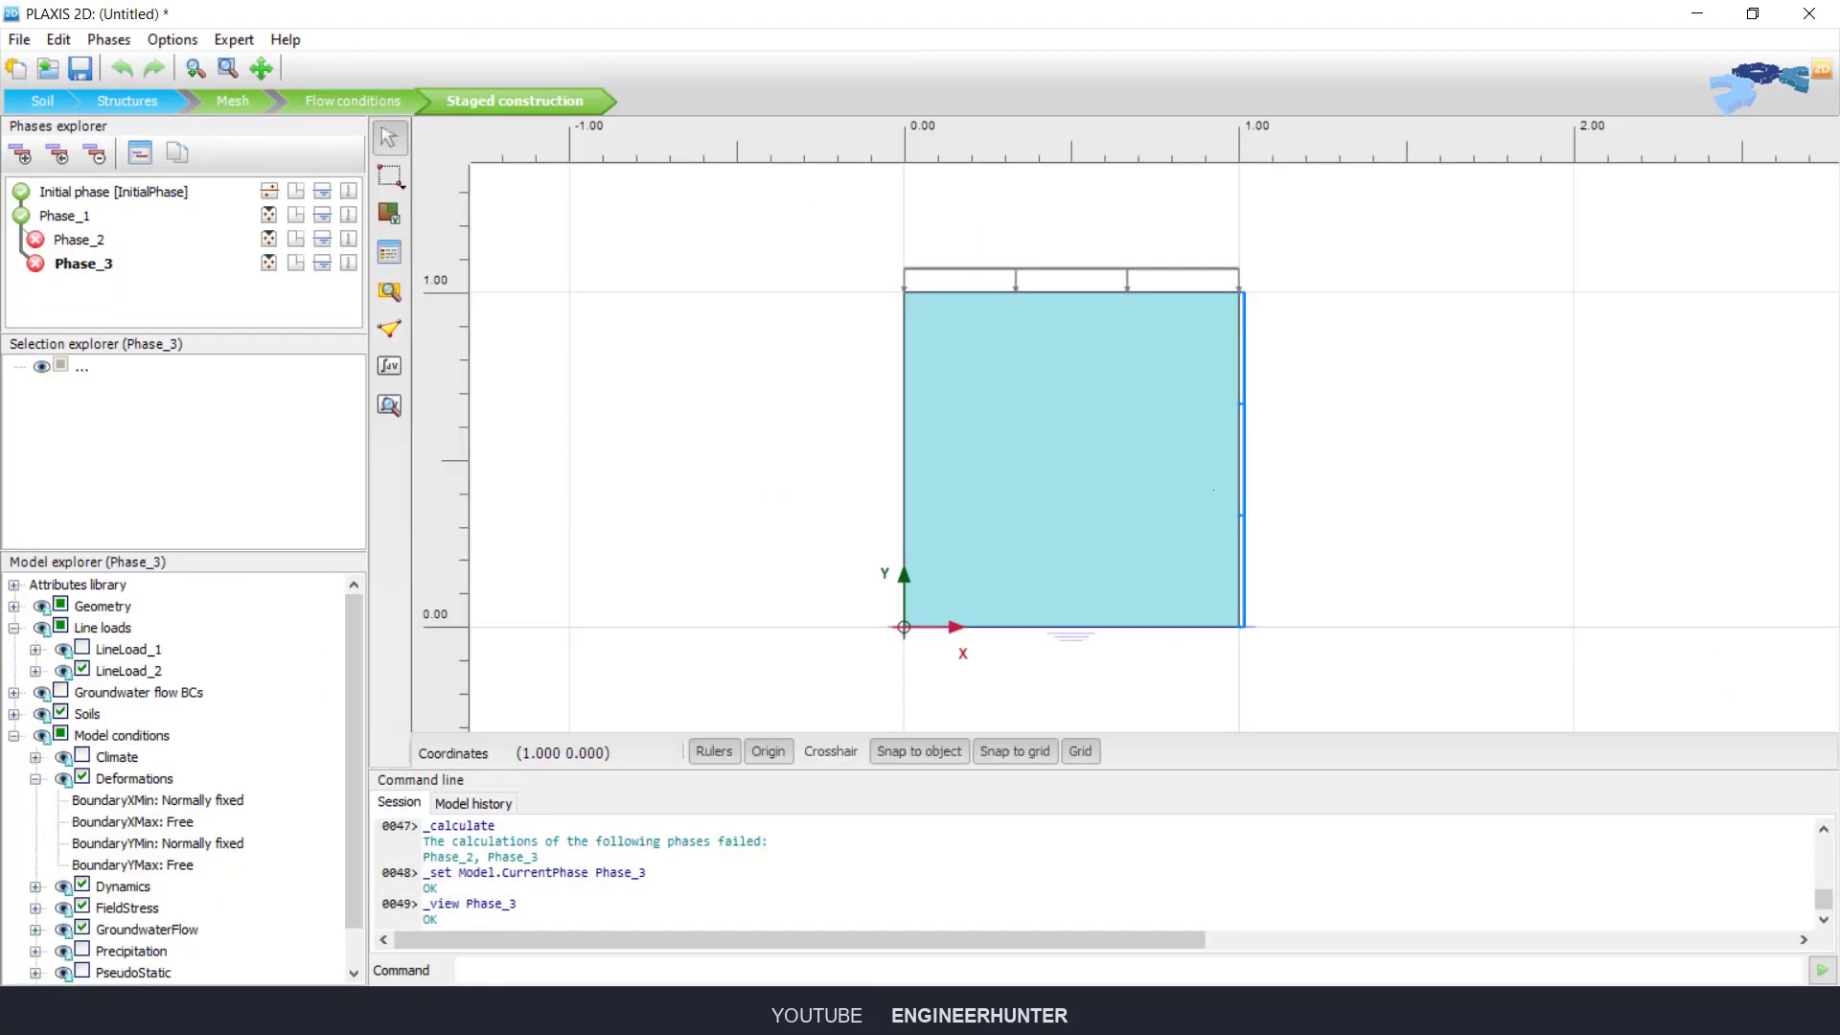